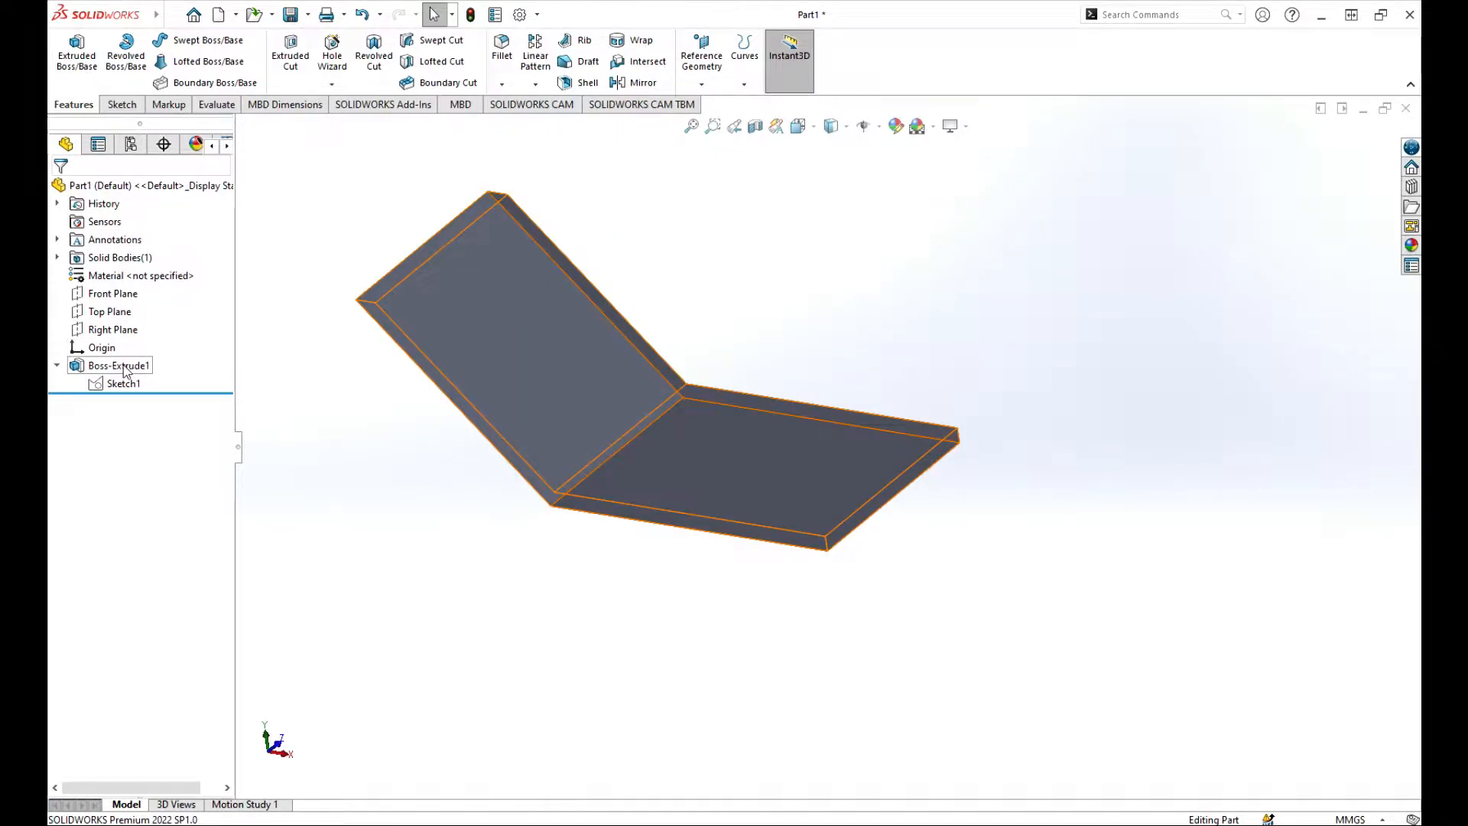
Show Sketch1 under Boss-Extrude1 to review the bent plate's sketch dimensions, then collapse the feature.
left_click(56, 367)
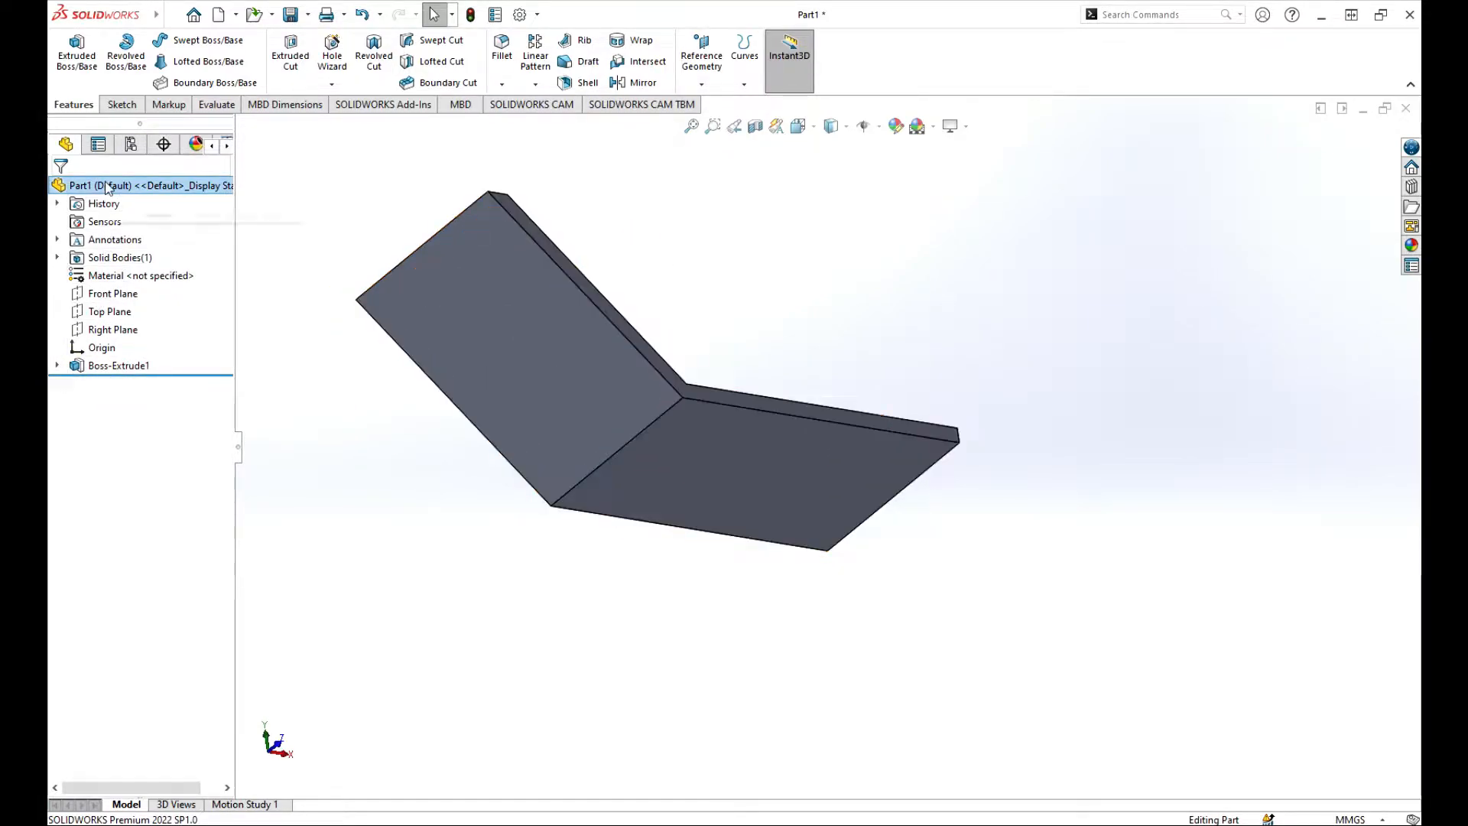
left_click(56, 366)
left_click(119, 385)
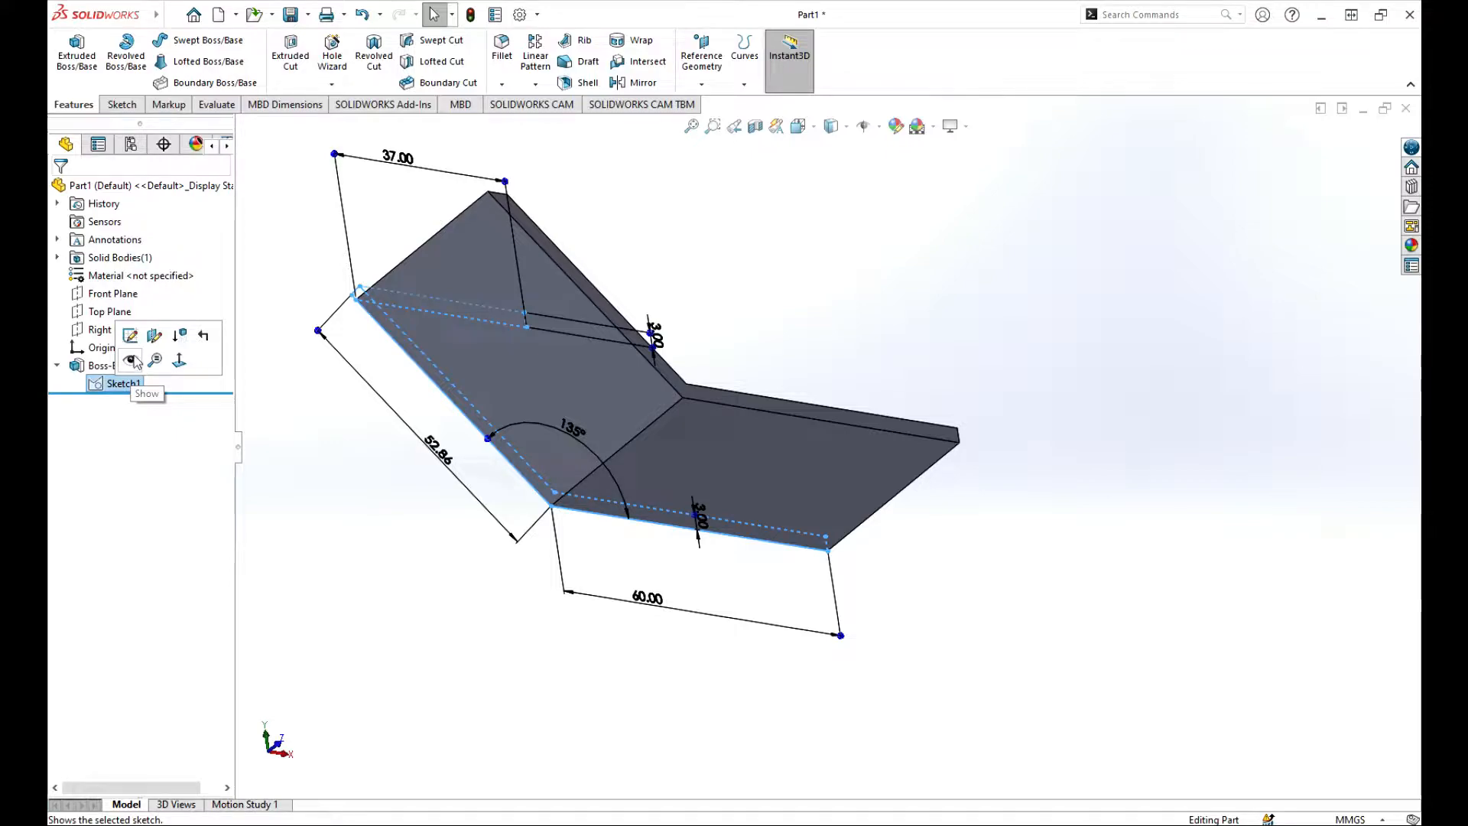
left_click(130, 361)
left_click(58, 365)
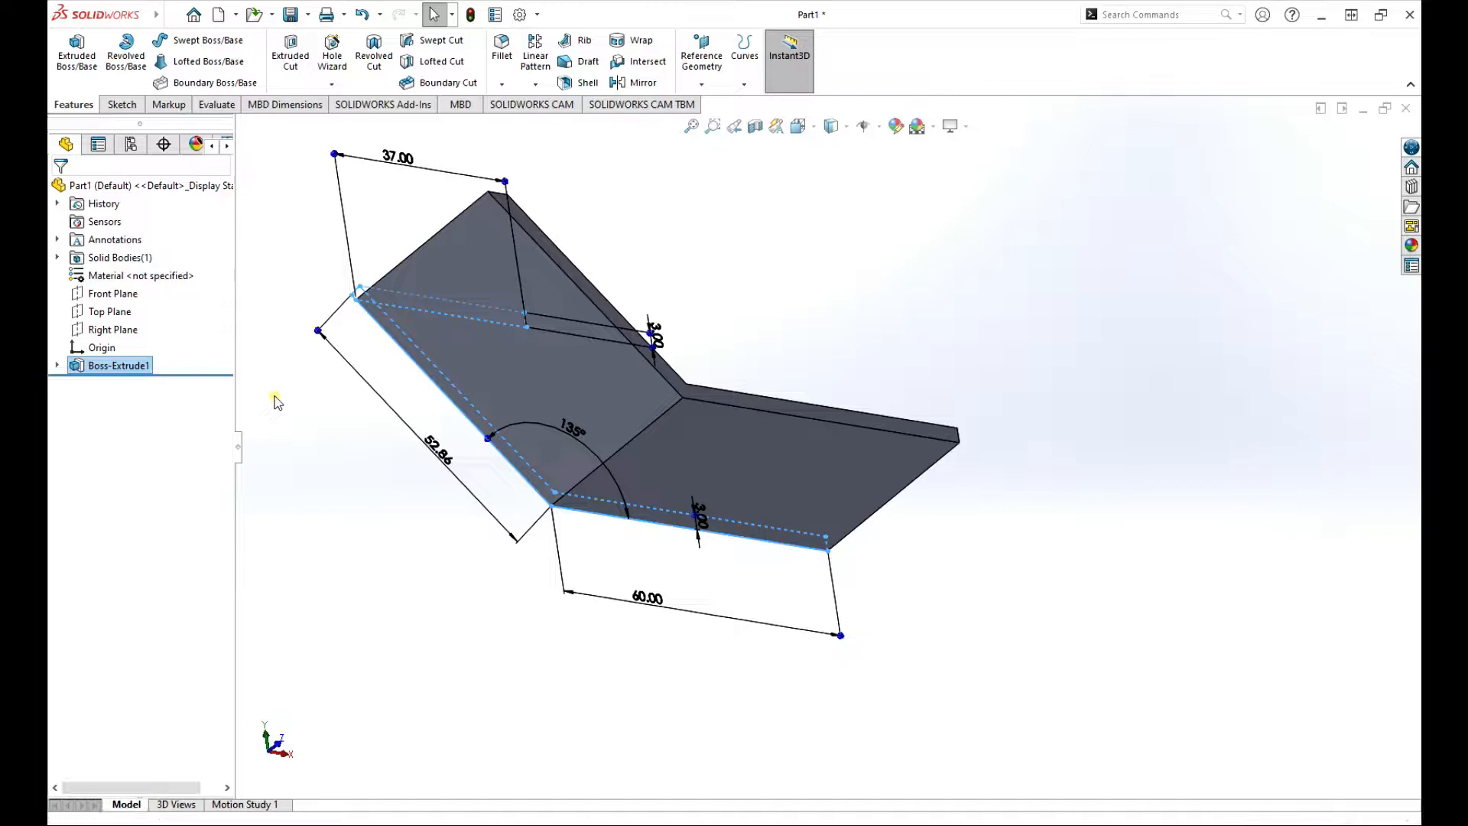
left_click(301, 368)
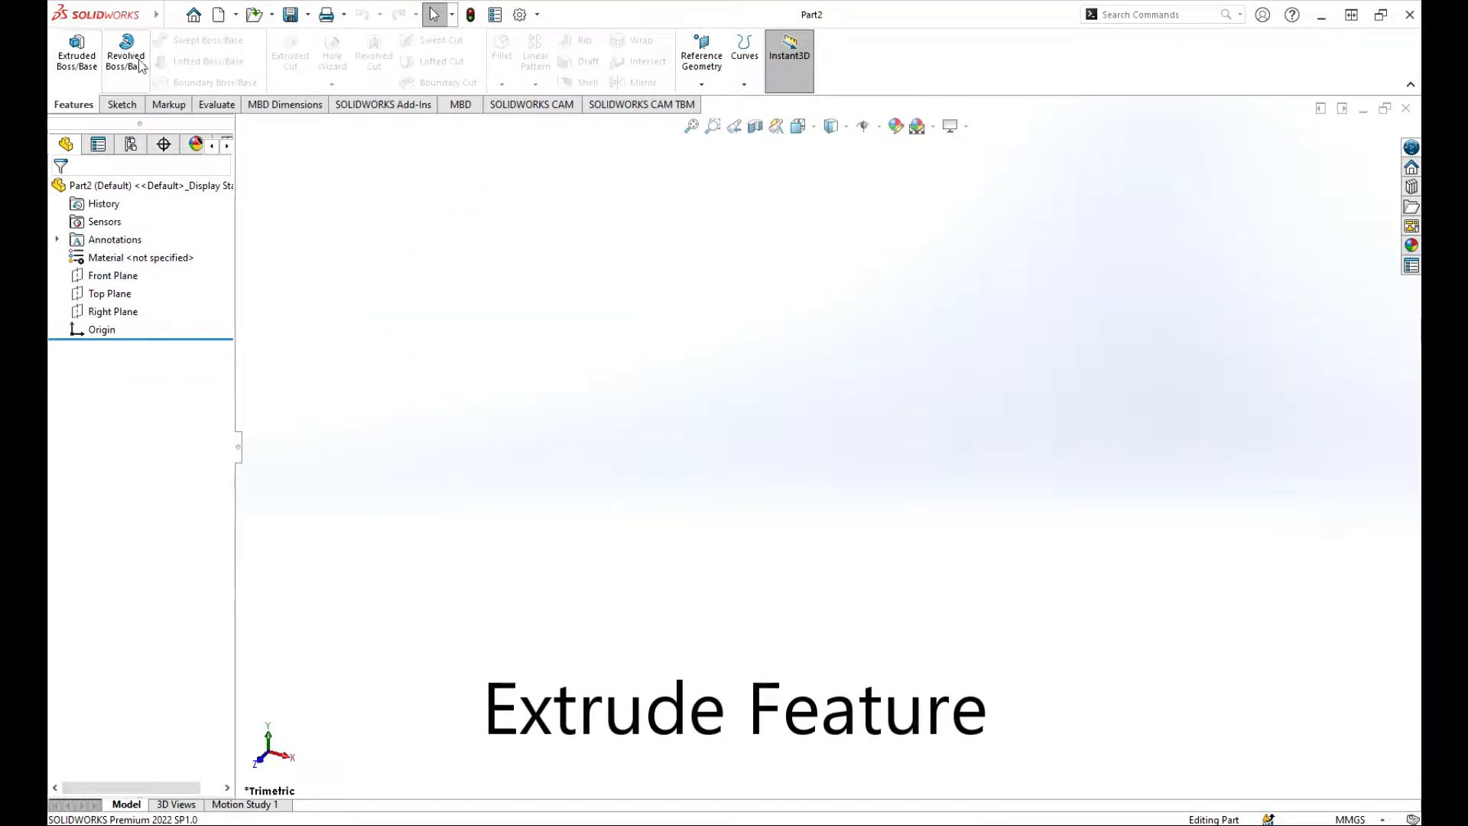
Draw a corner rectangle on the Front Plane with its first corner at the origin.
left_click(78, 61)
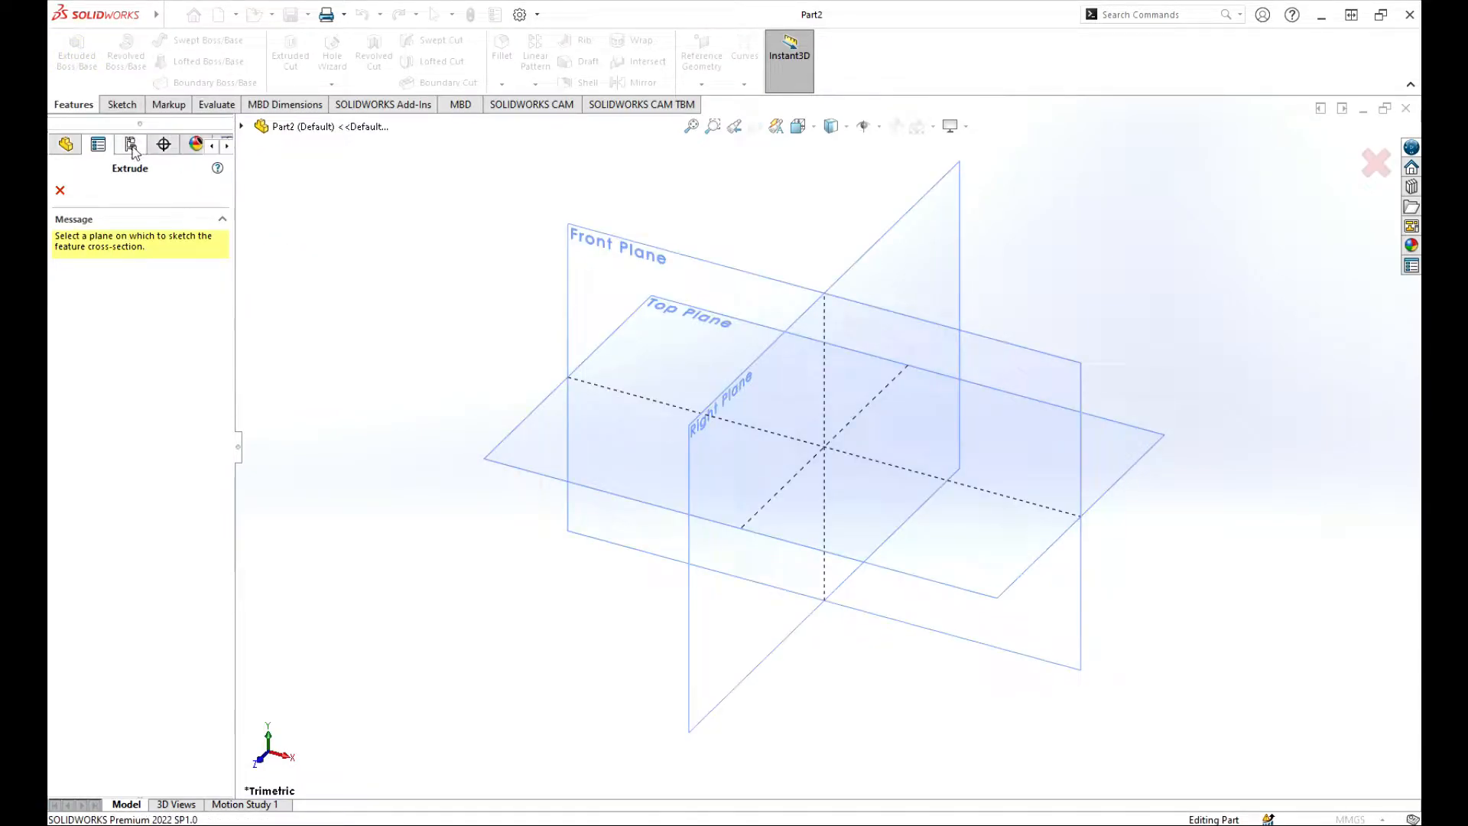
left_click(617, 271)
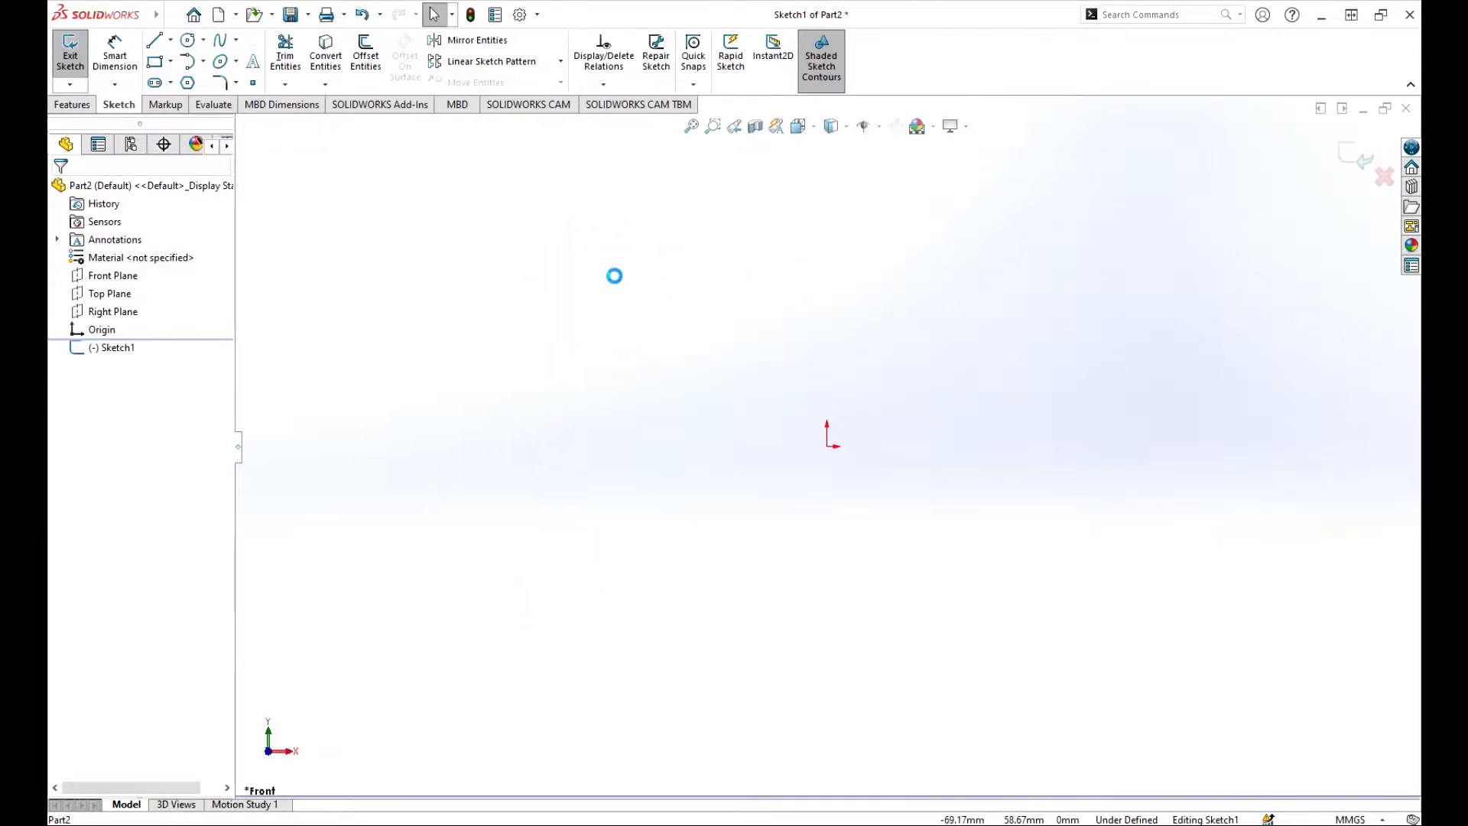
left_click(156, 63)
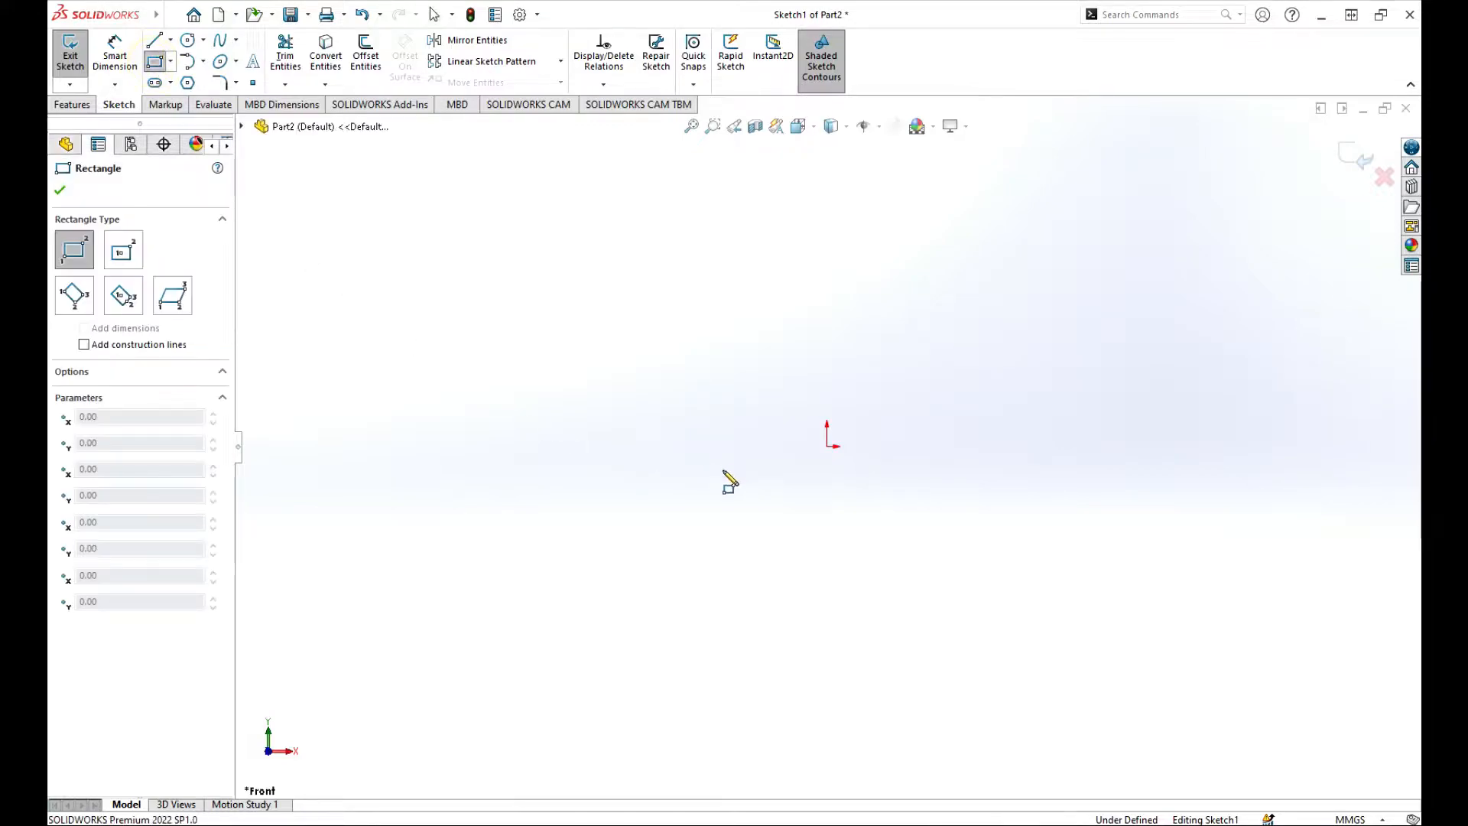
left_click(828, 447)
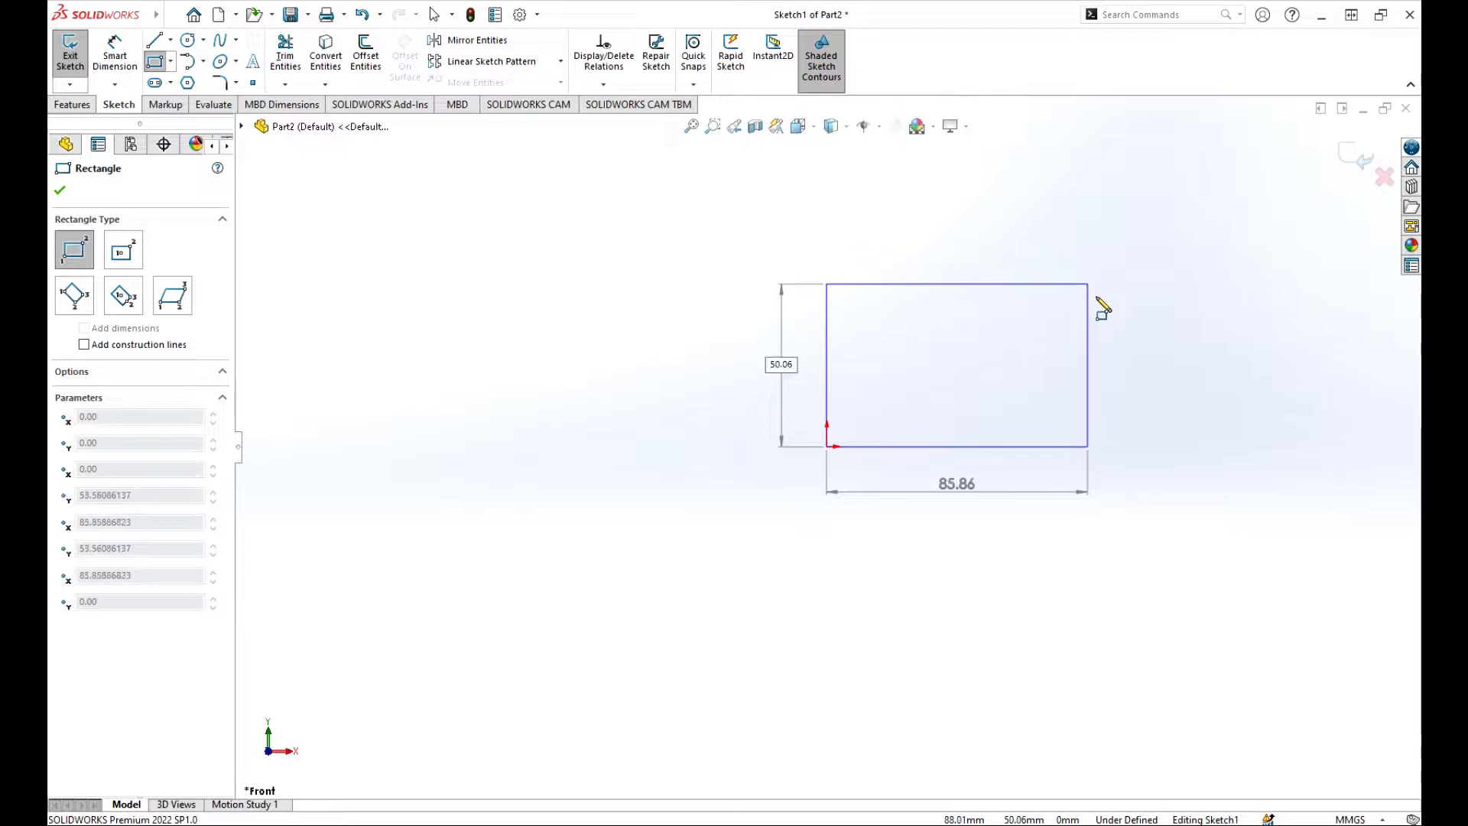
left_click(1097, 298)
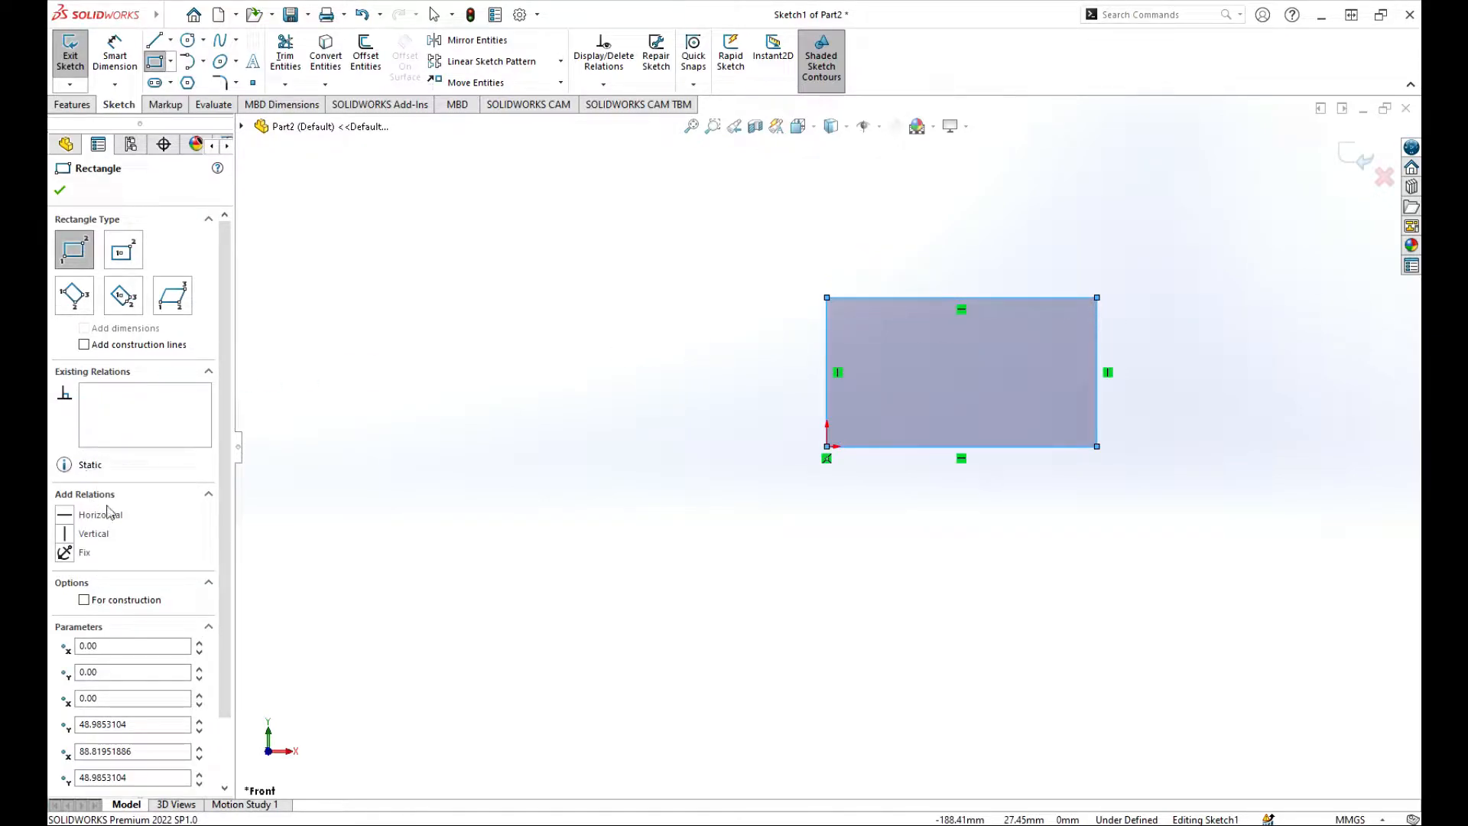
left_click(114, 53)
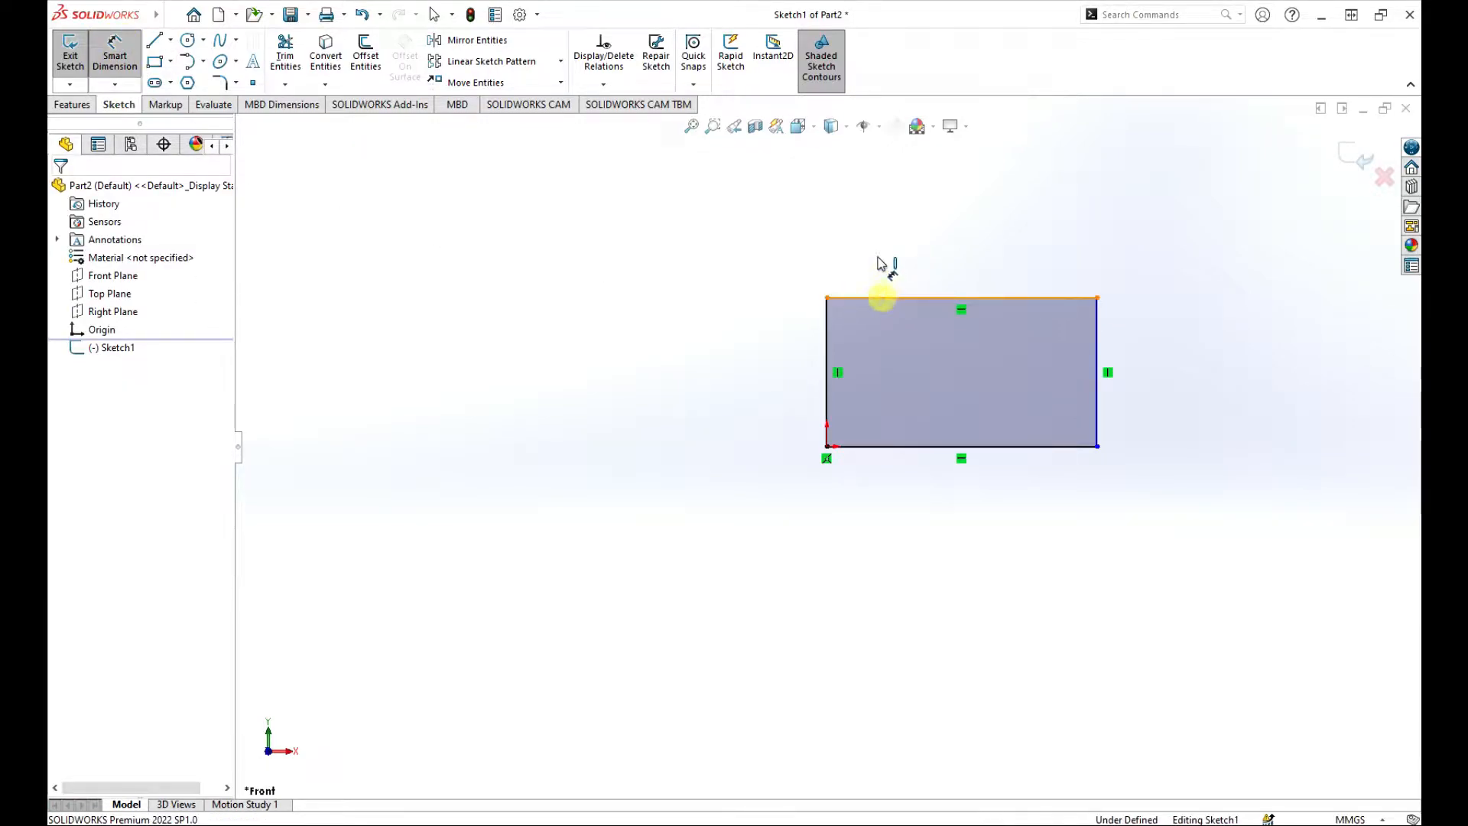
Dimension the rectangle's top edge to 100 mm and left edge to 50 mm, fully defining Sketch1.
left_click(884, 298)
left_click(881, 254)
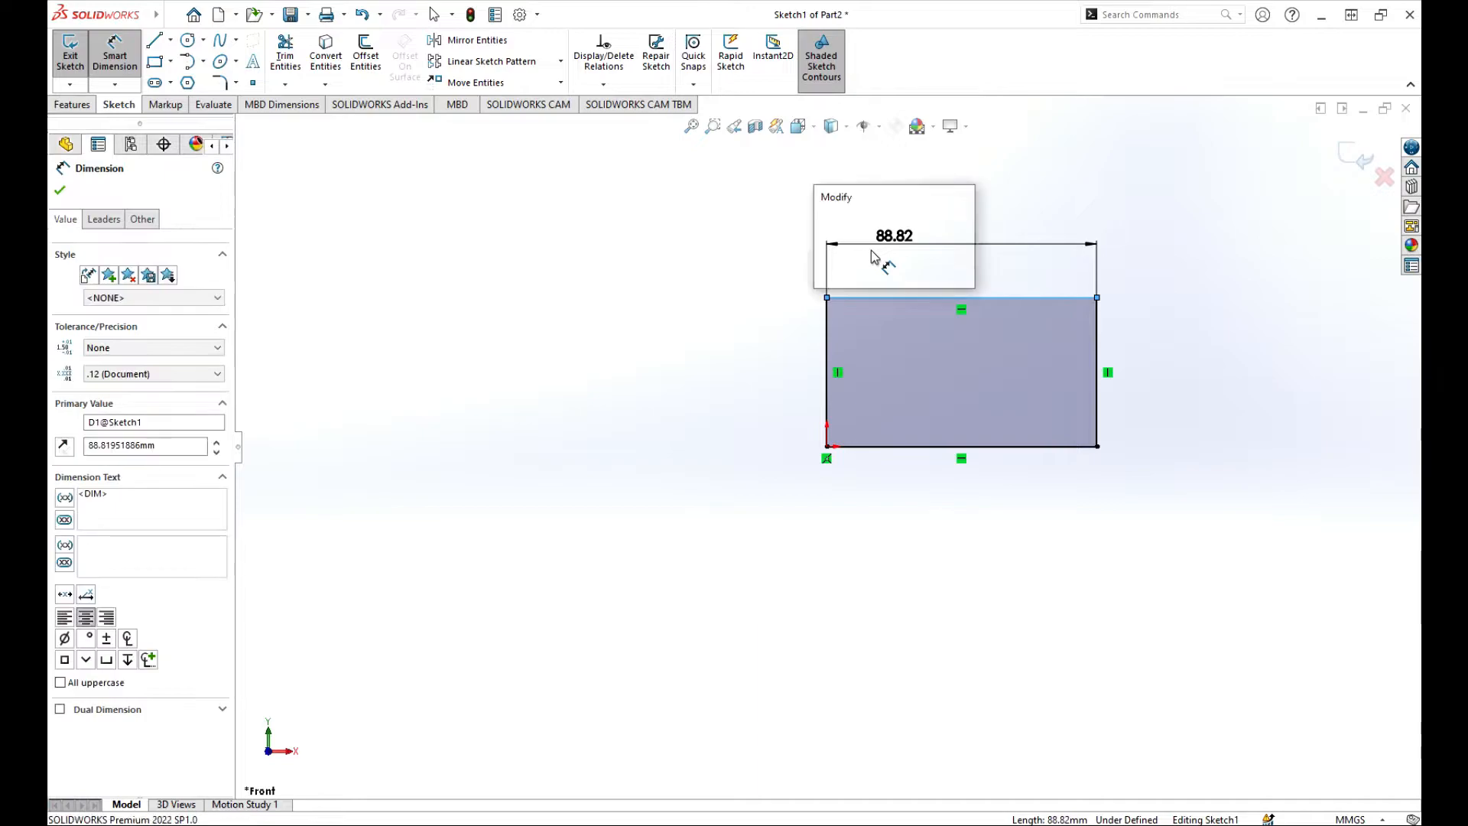
type("100")
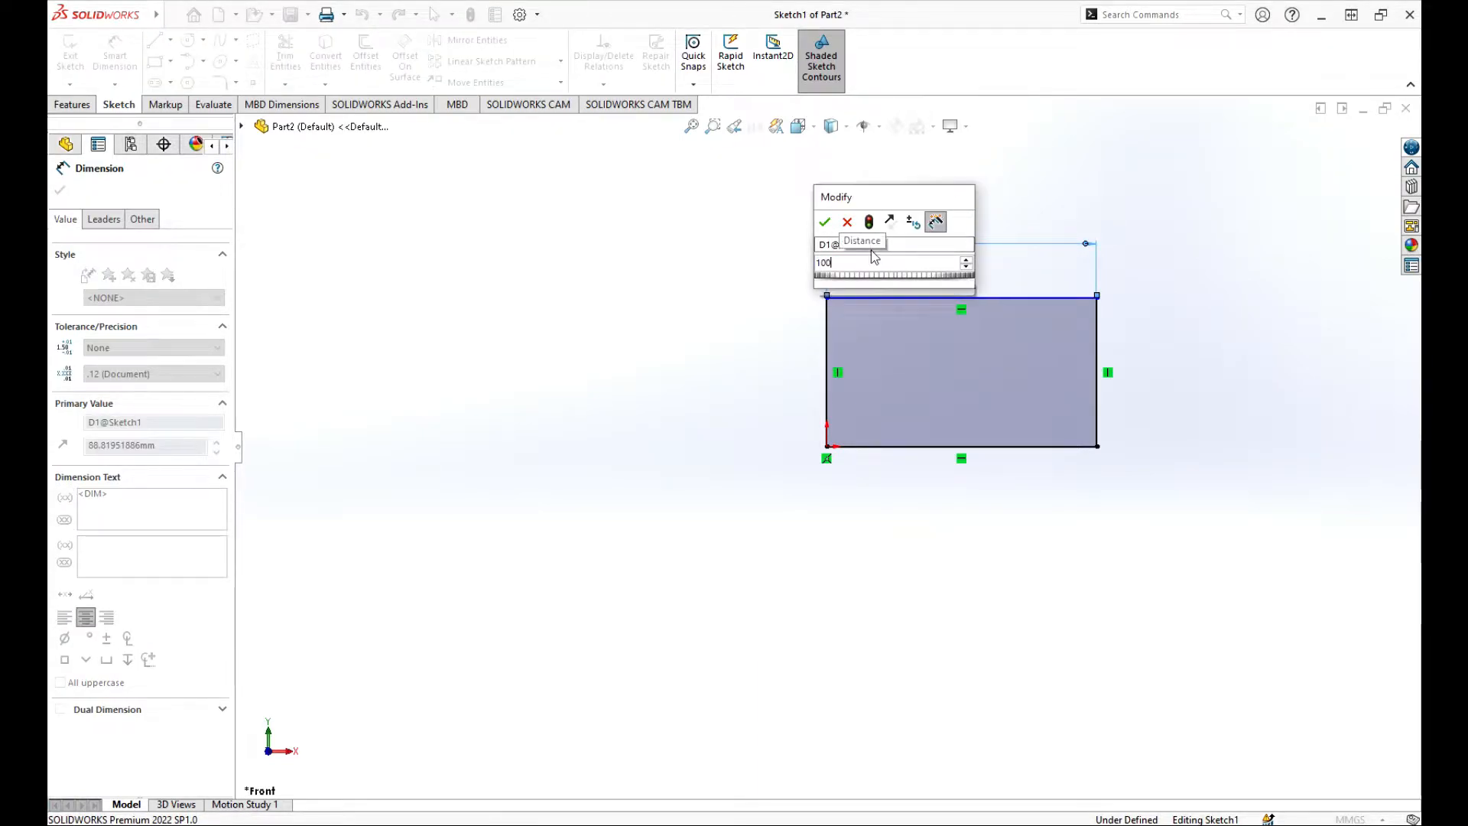
key("Return")
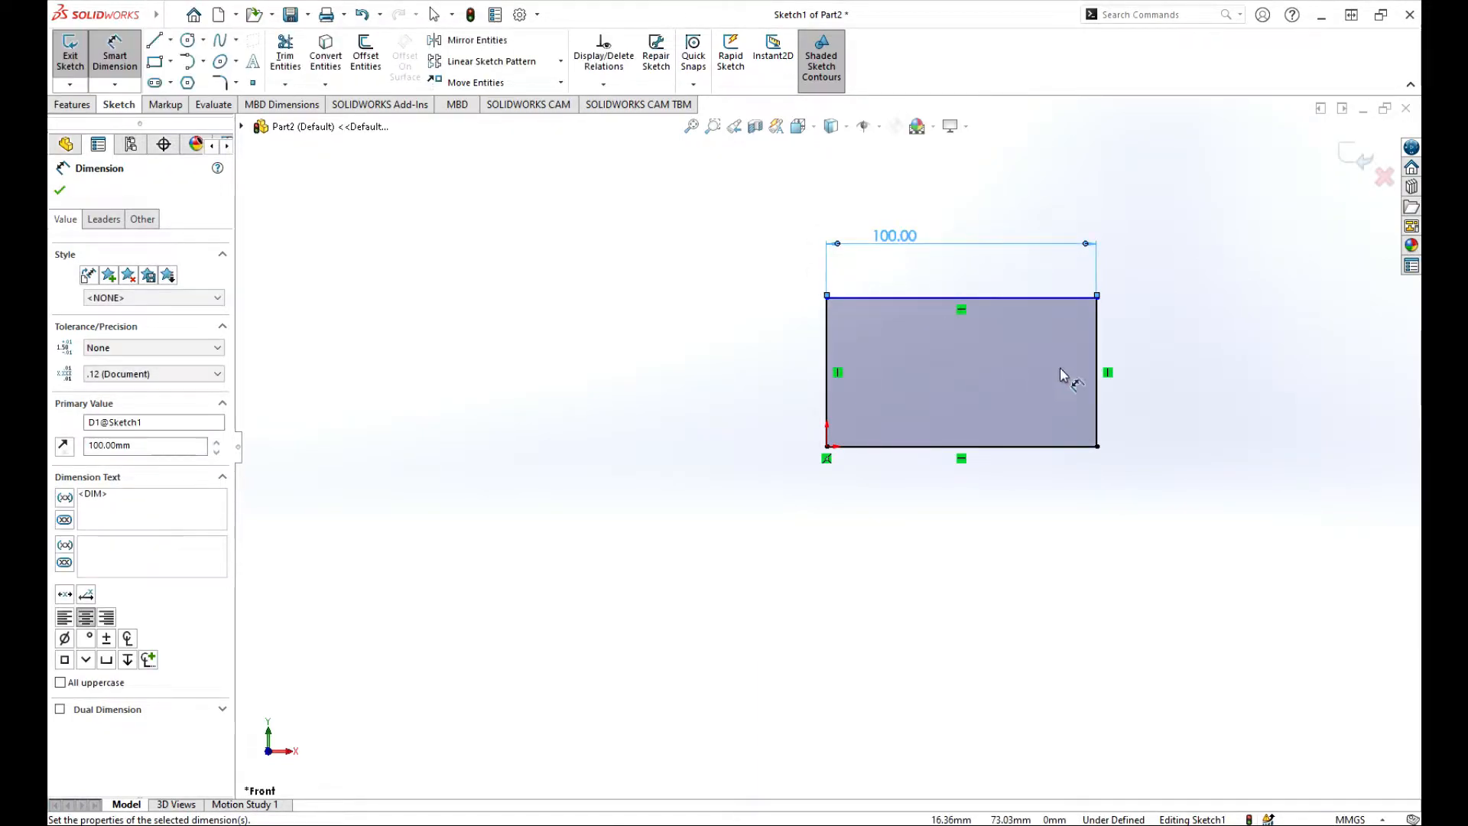
left_click(827, 386)
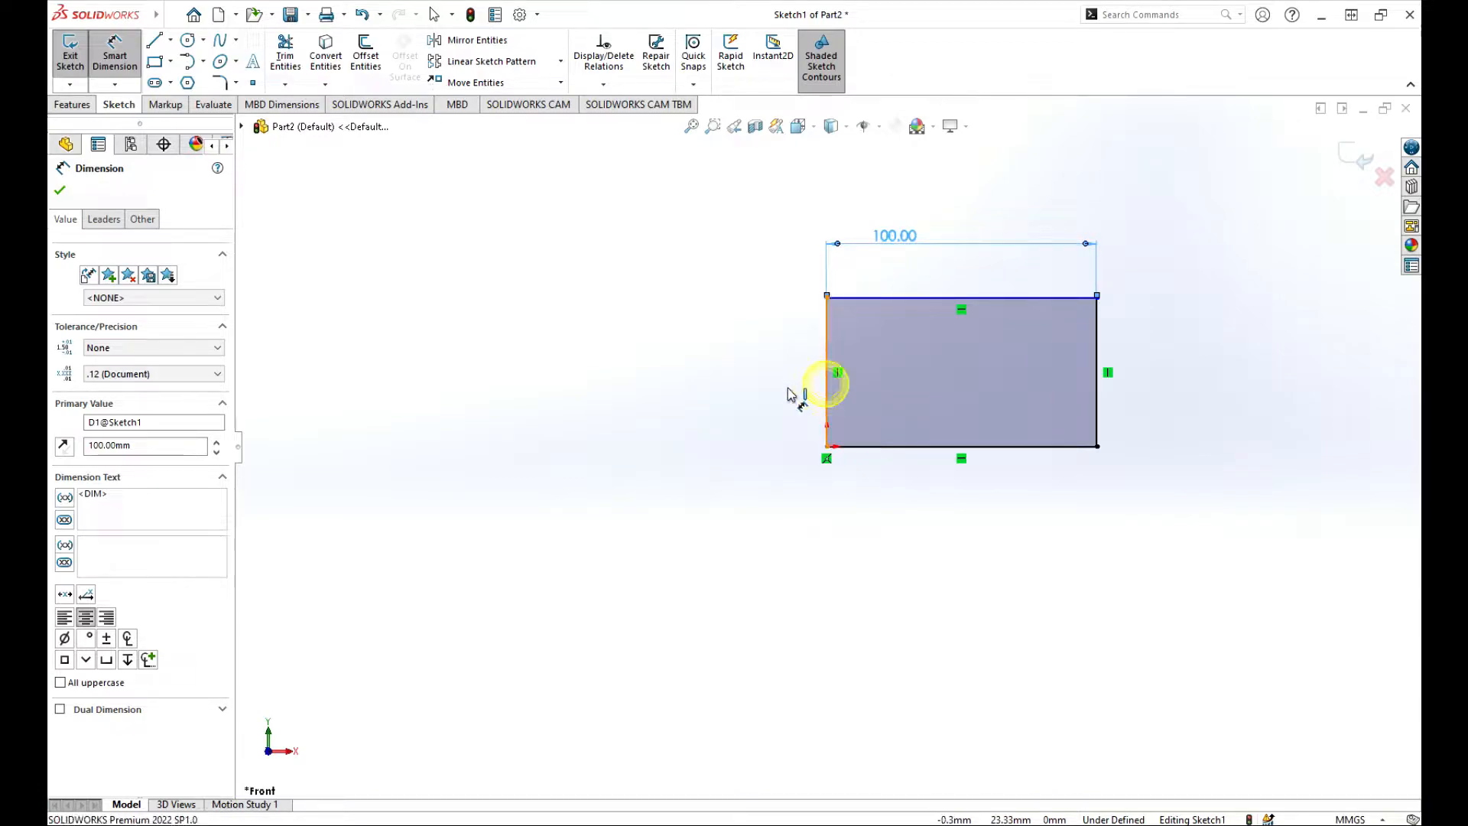
left_click(796, 392)
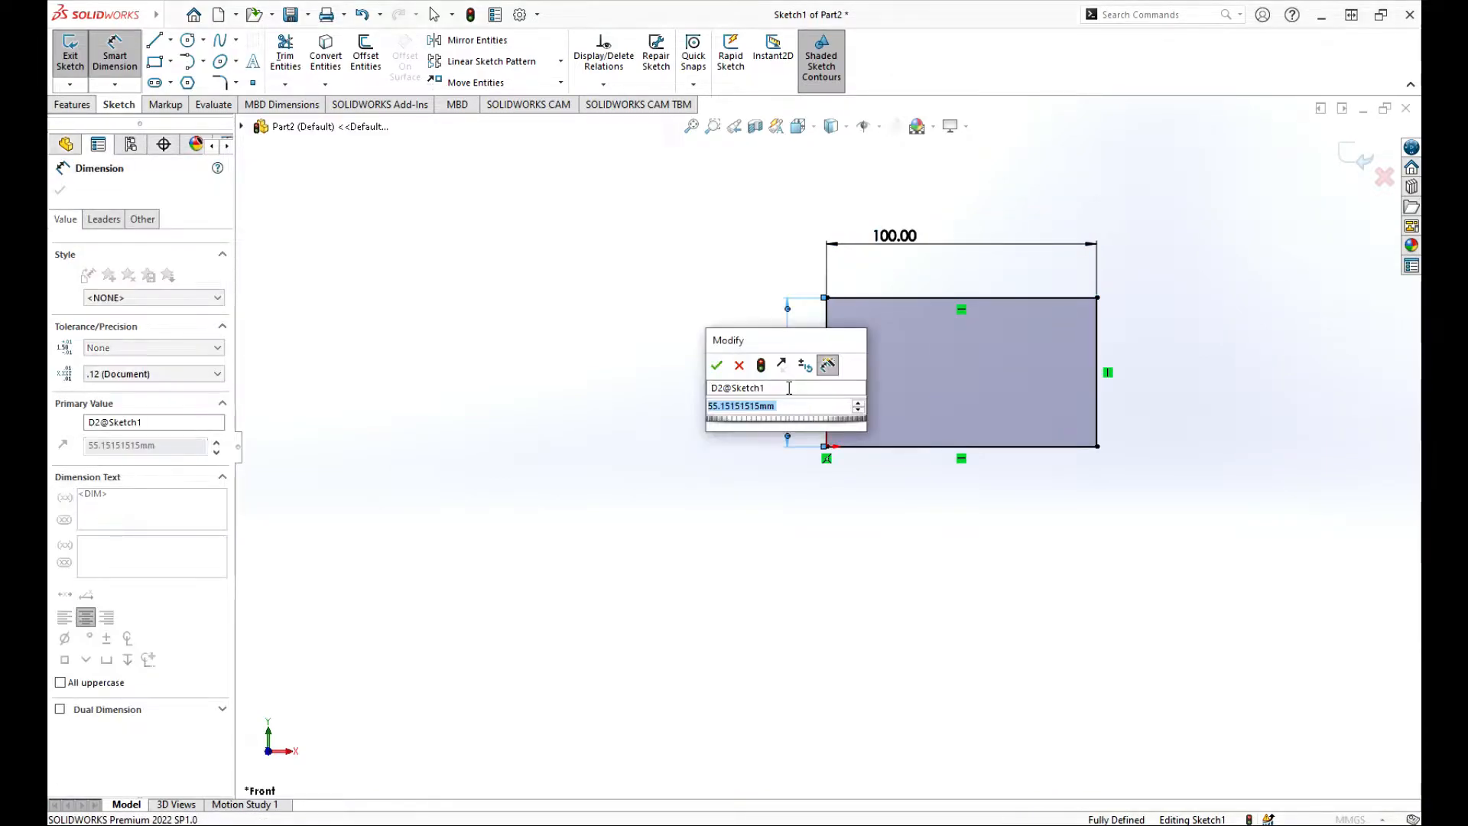
key("BackSpace")
type("50")
key("Return")
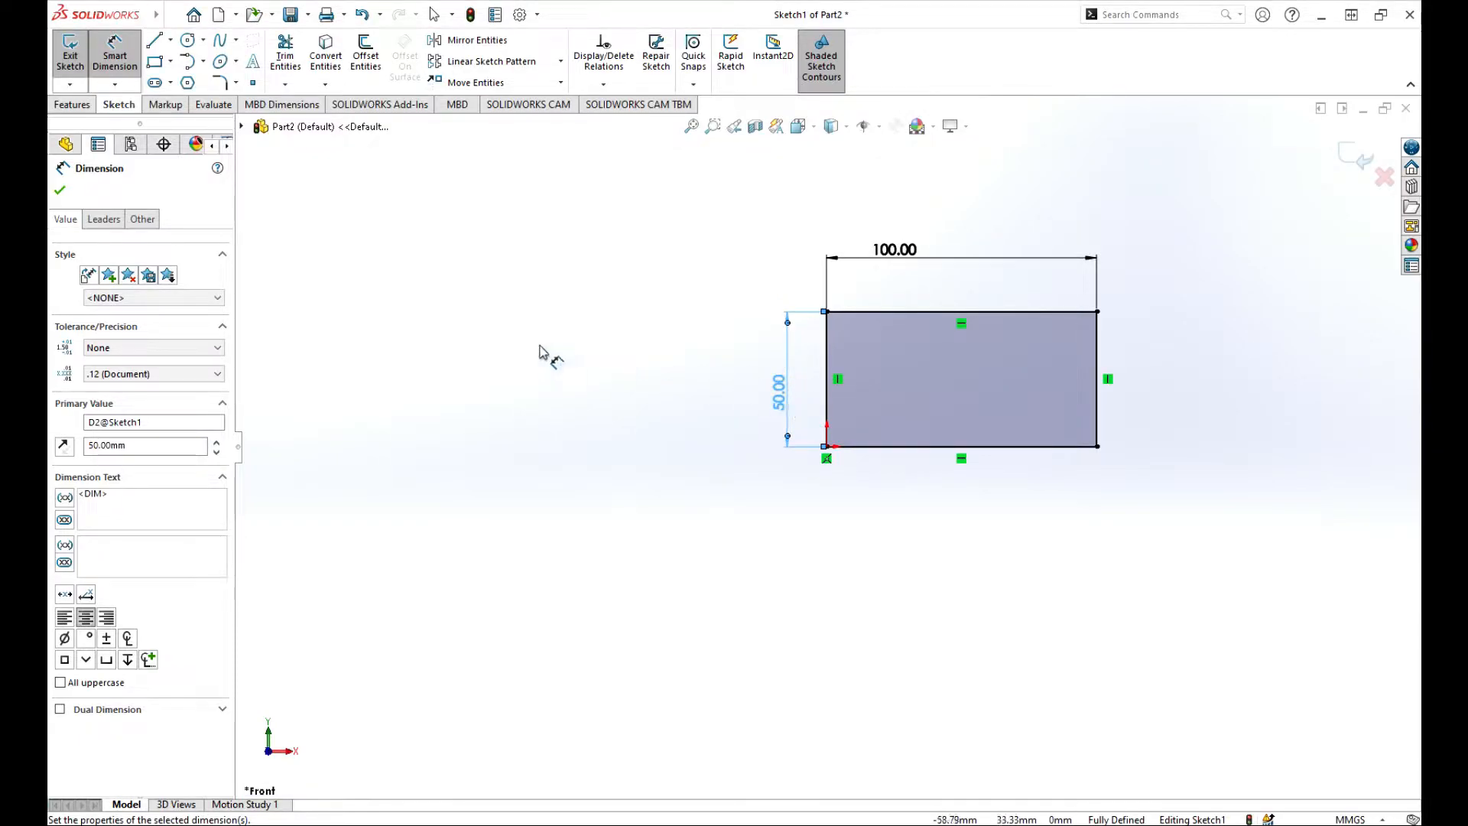
left_click(62, 191)
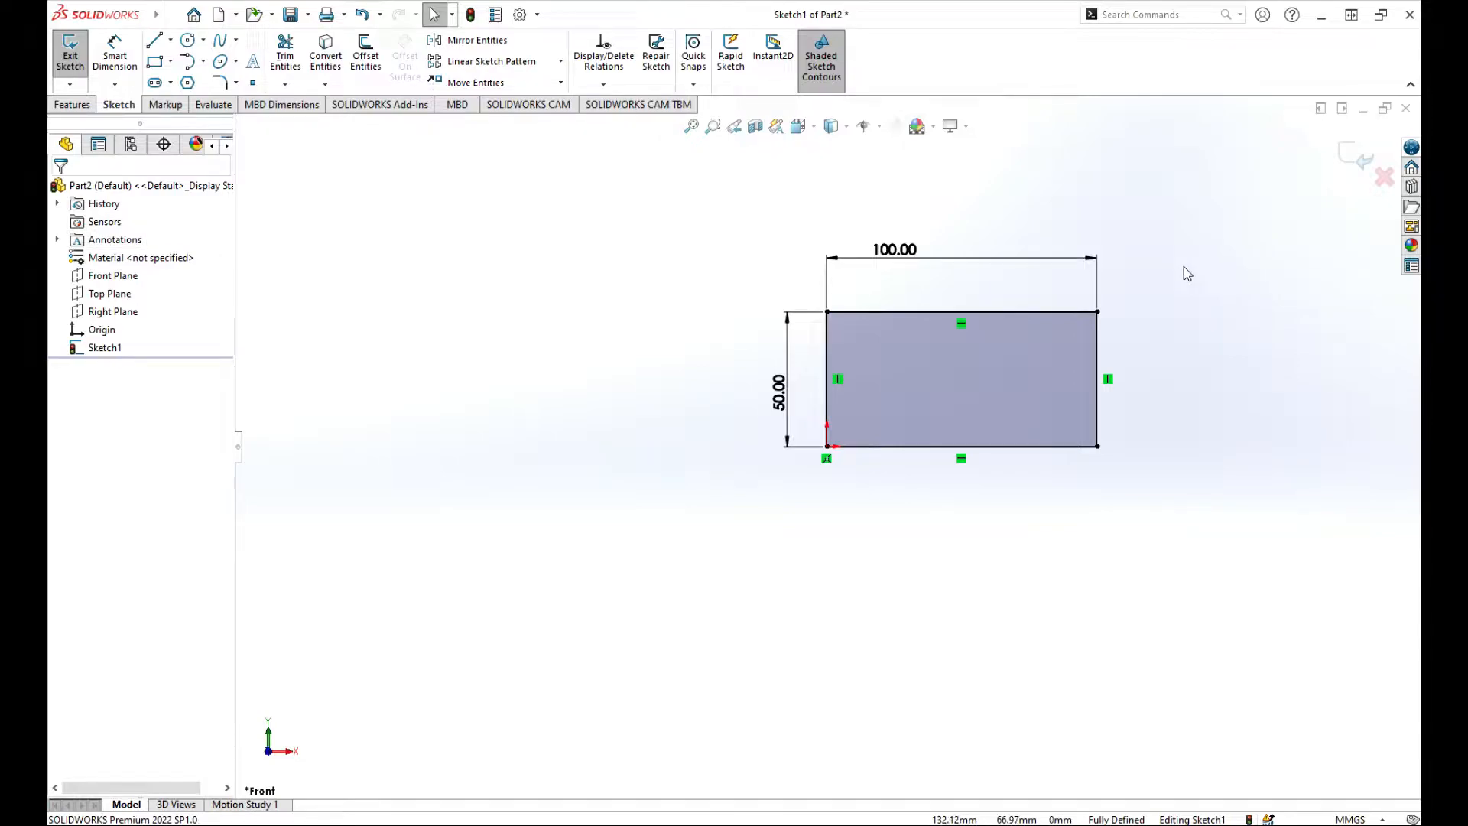
Extrude the 100 × 50 rectangle Blind to a depth of 50 mm.
left_click(1363, 161)
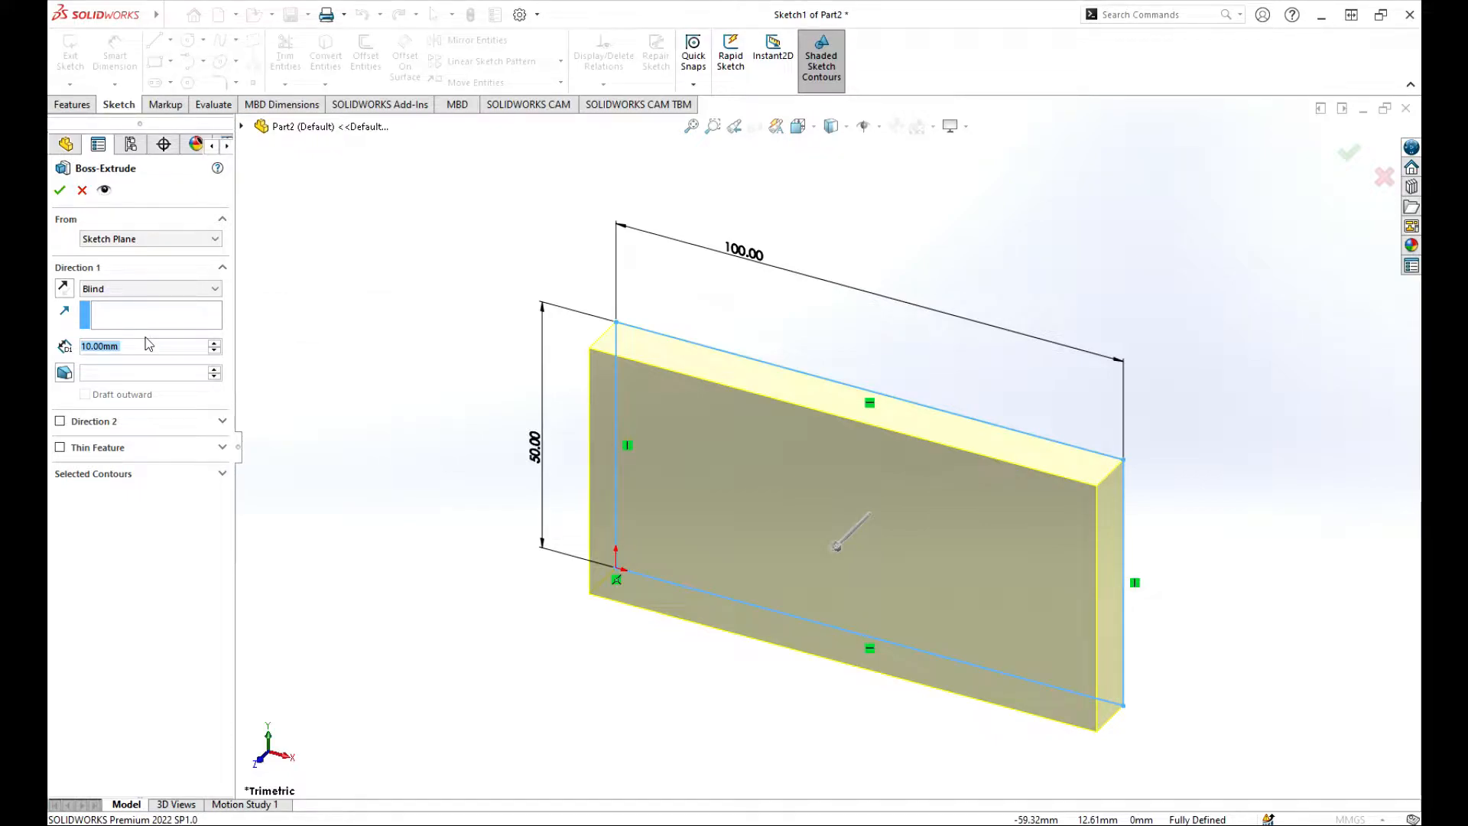
type("50")
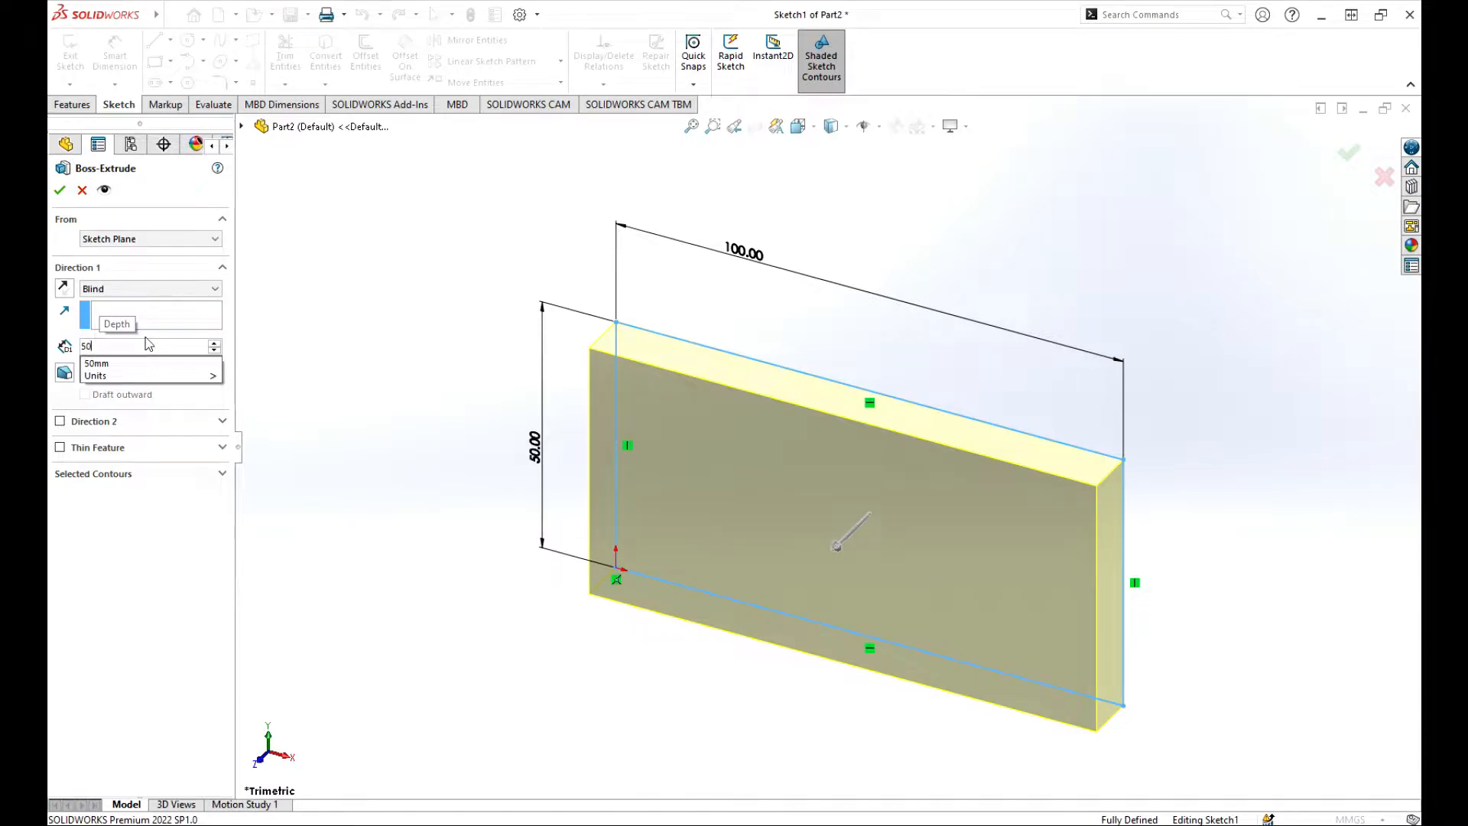
key("Return")
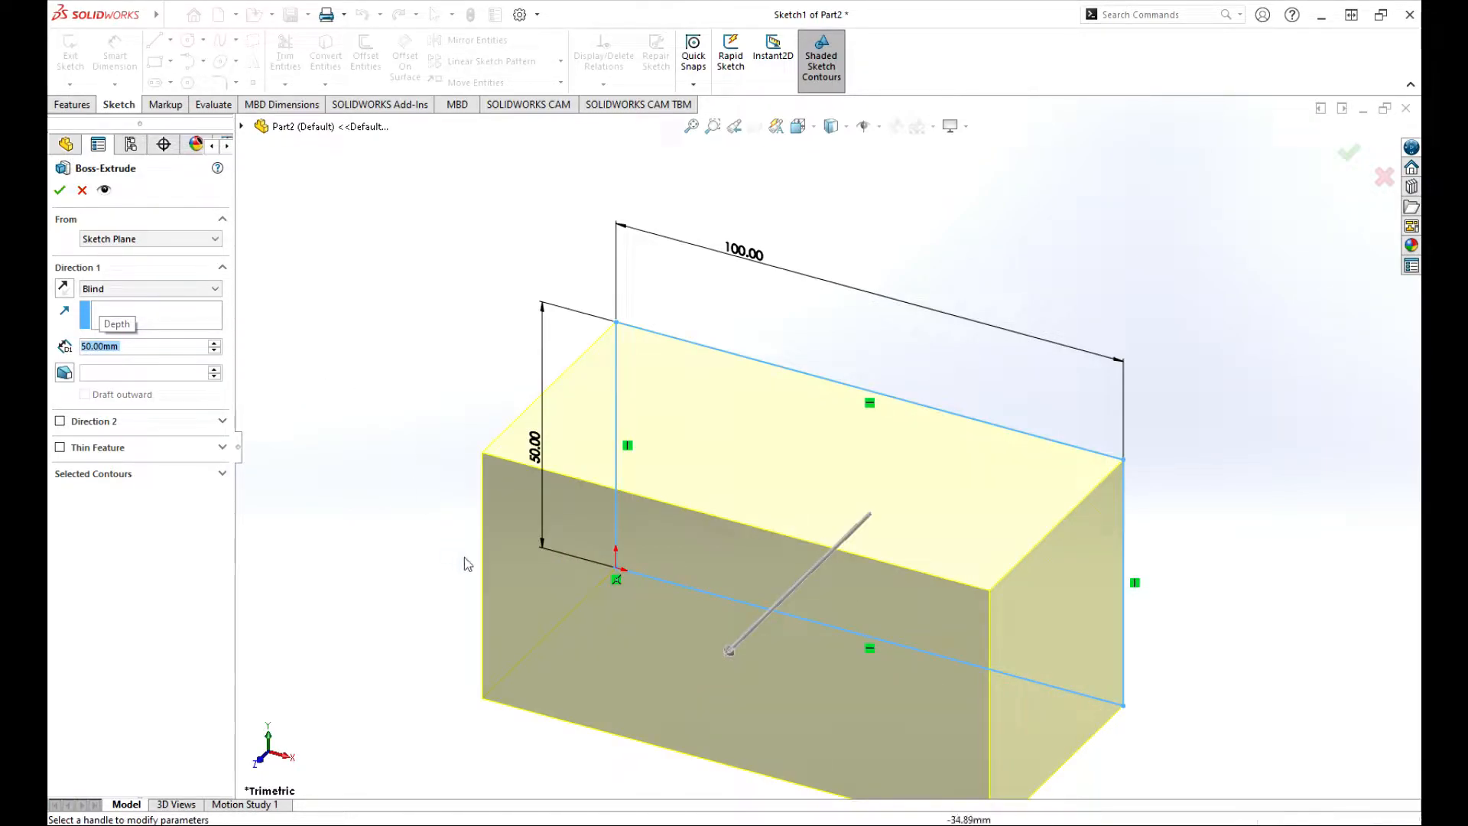
scroll(756, 520, "down", 5)
scroll(865, 544, "up", 4)
scroll(878, 544, "down", 4)
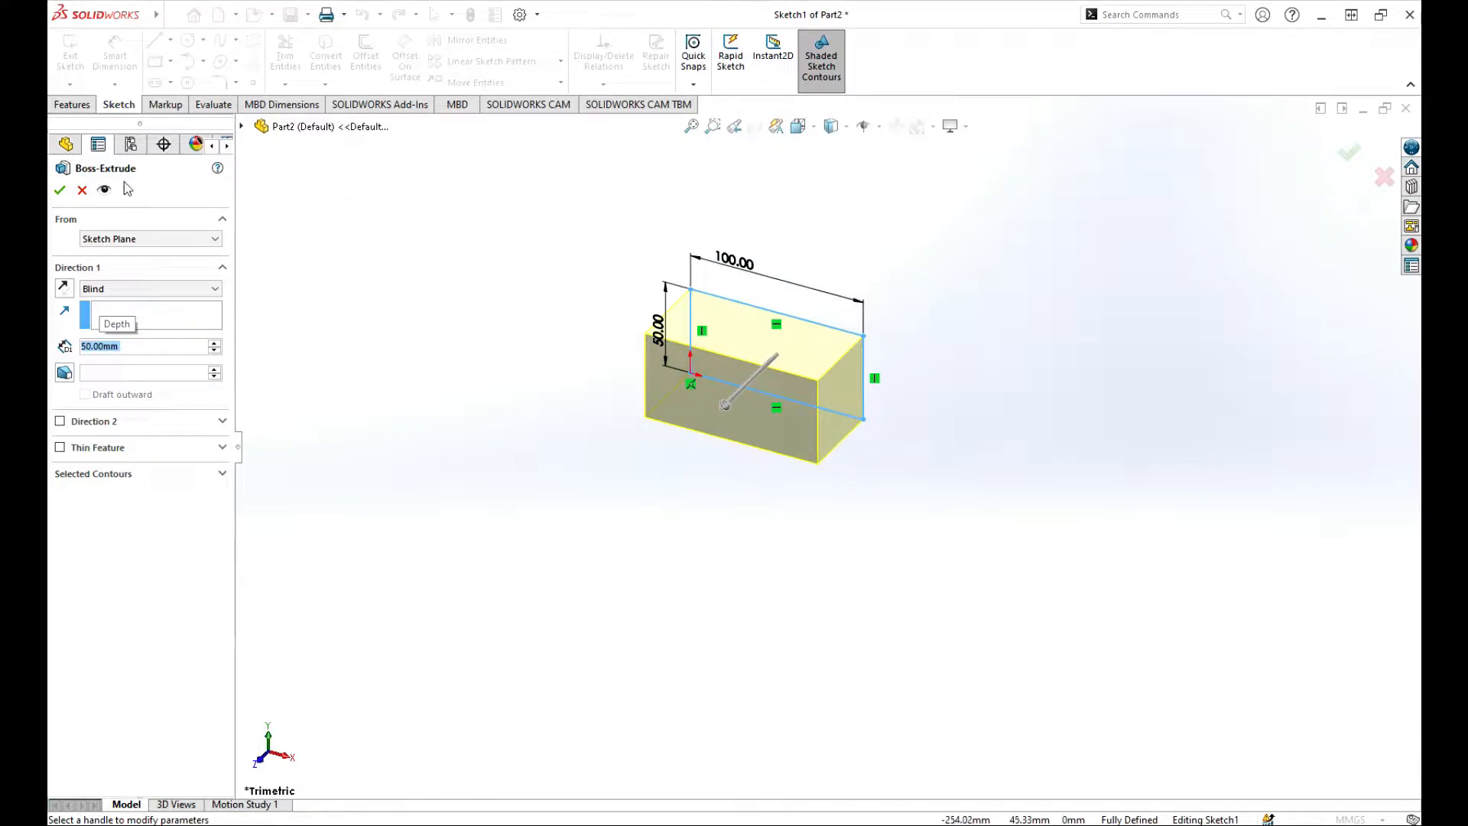
left_click(61, 191)
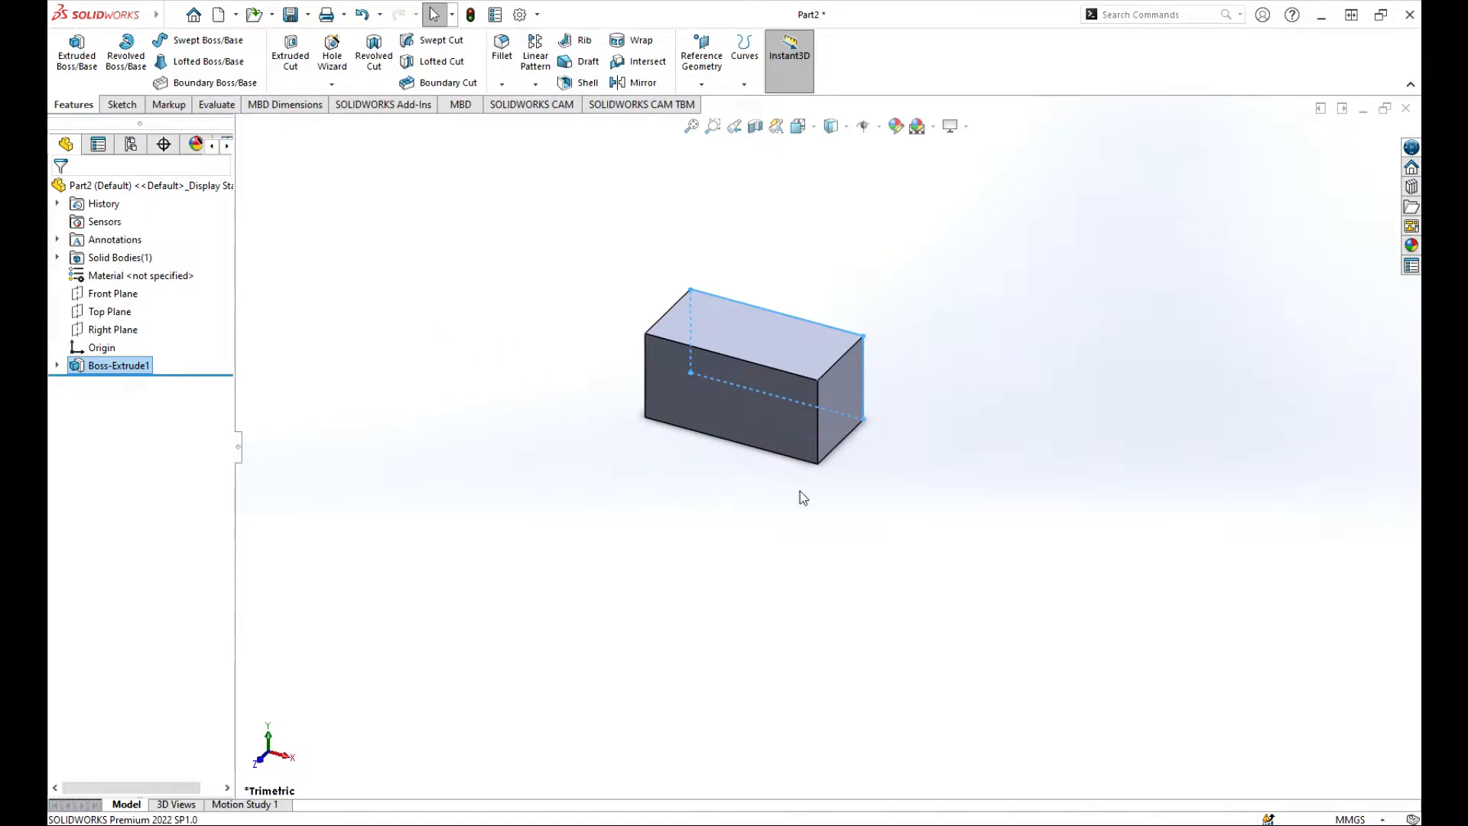
Orbit the 100 × 50 × 50 block to inspect it and show the fillet/chamfer choices.
middle_click_drag(800, 491, 755, 482)
left_click(956, 426)
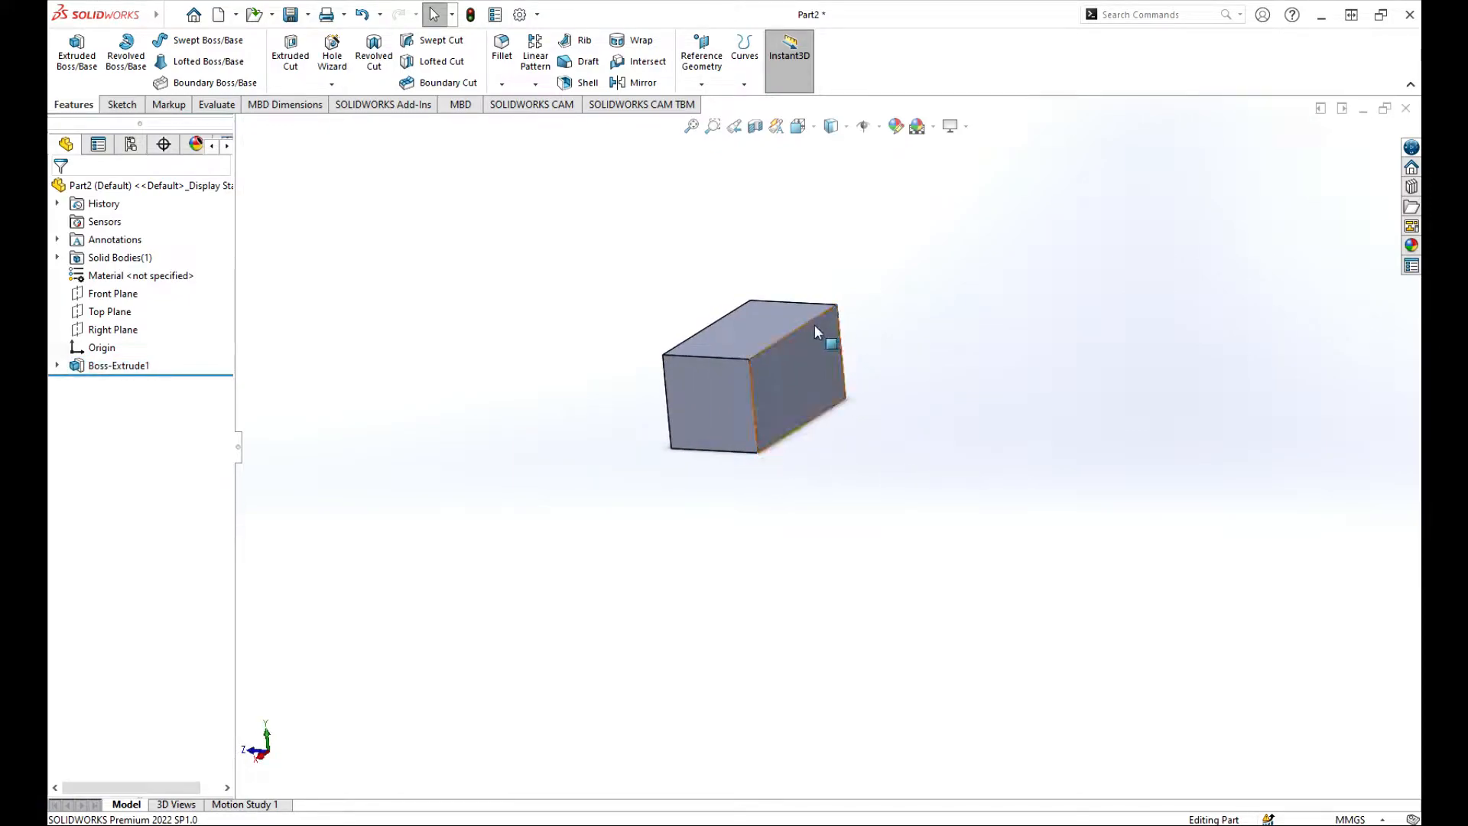
mouse_move(140, 20)
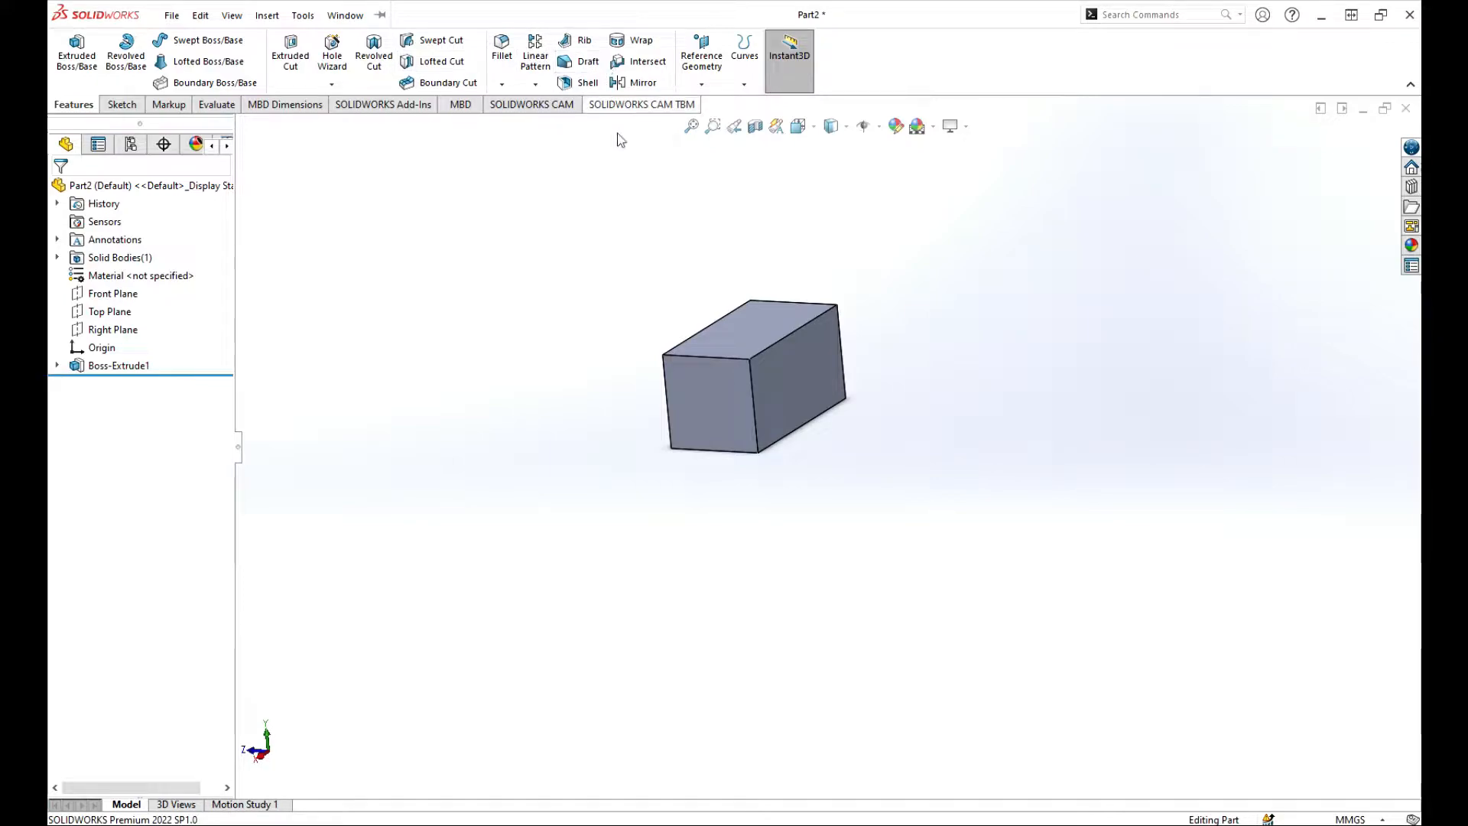
middle_click_drag(623, 337, 801, 446)
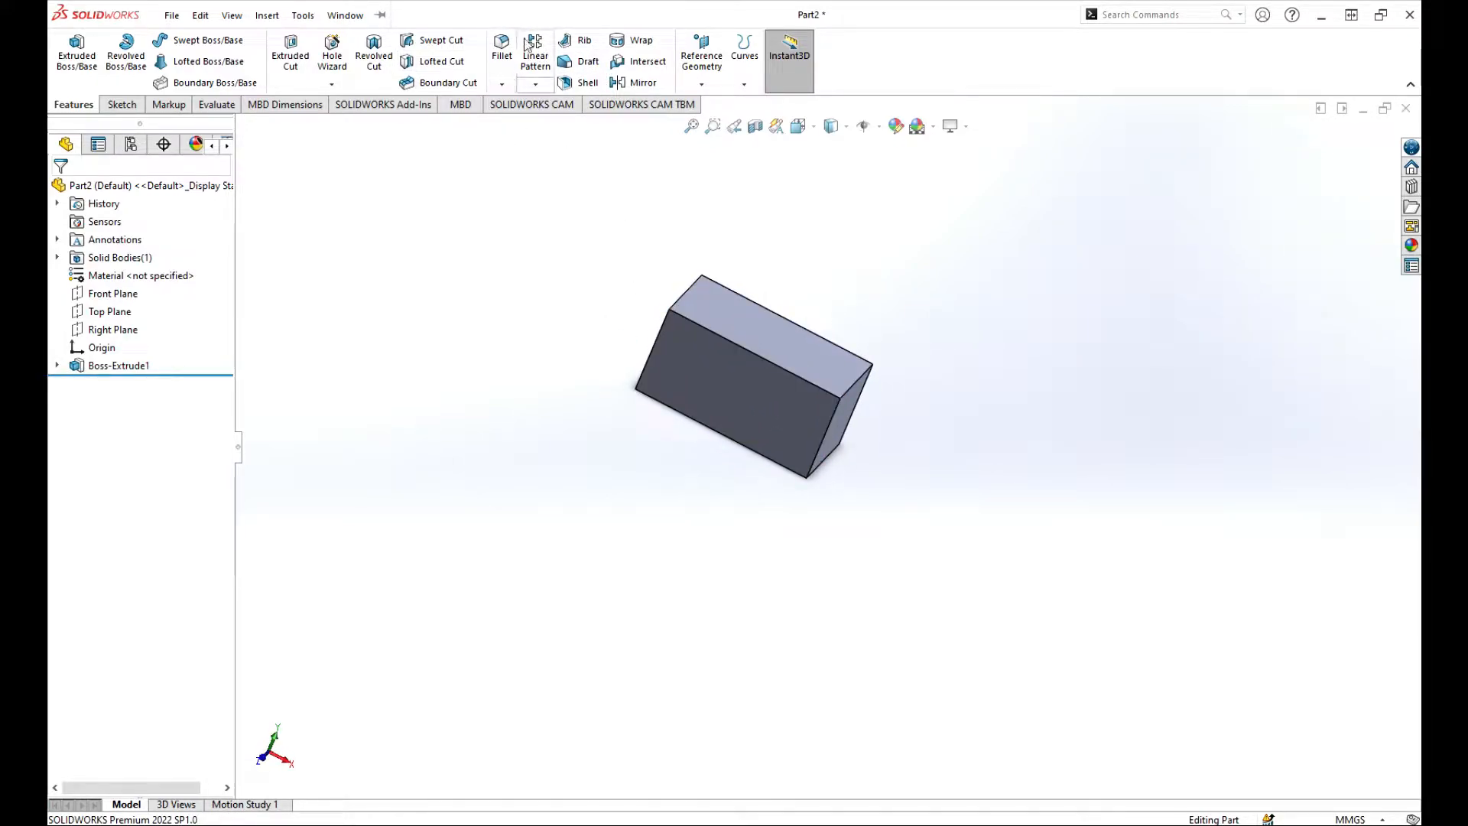
left_click(502, 84)
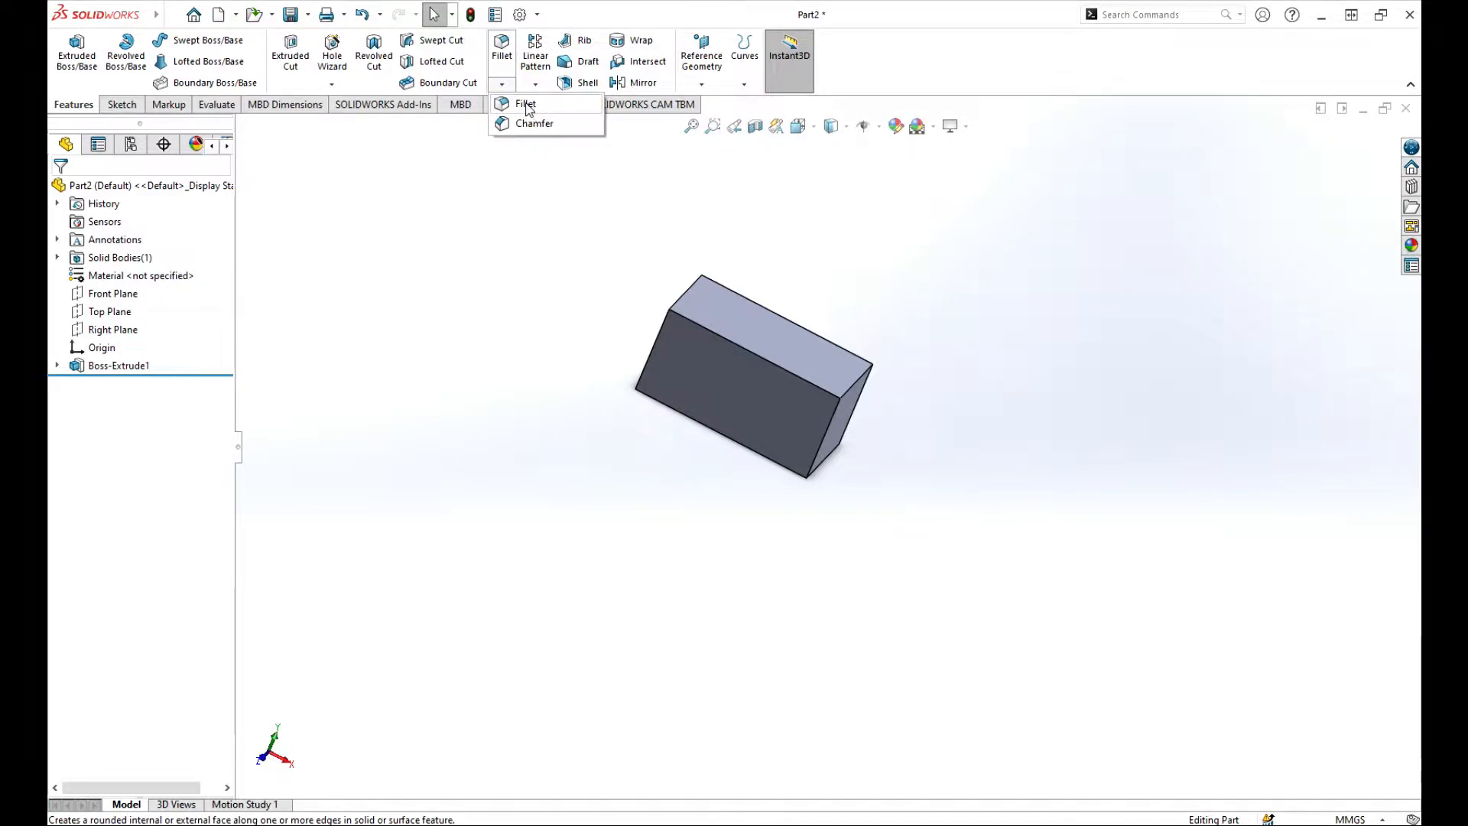
Round the block's top-front edge and its opposite long edge with 10 mm fillets.
left_click(525, 105)
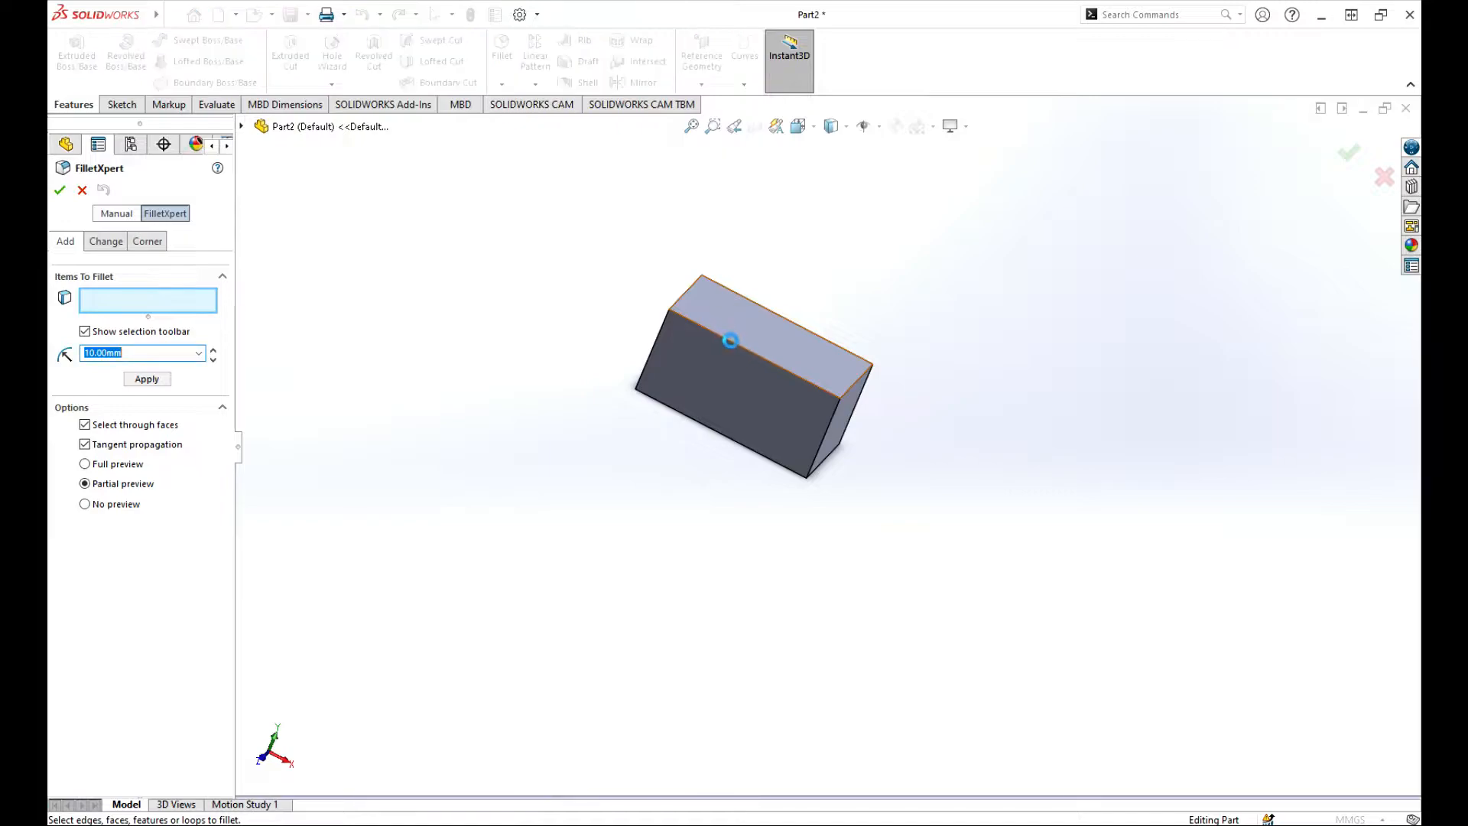
left_click(731, 341)
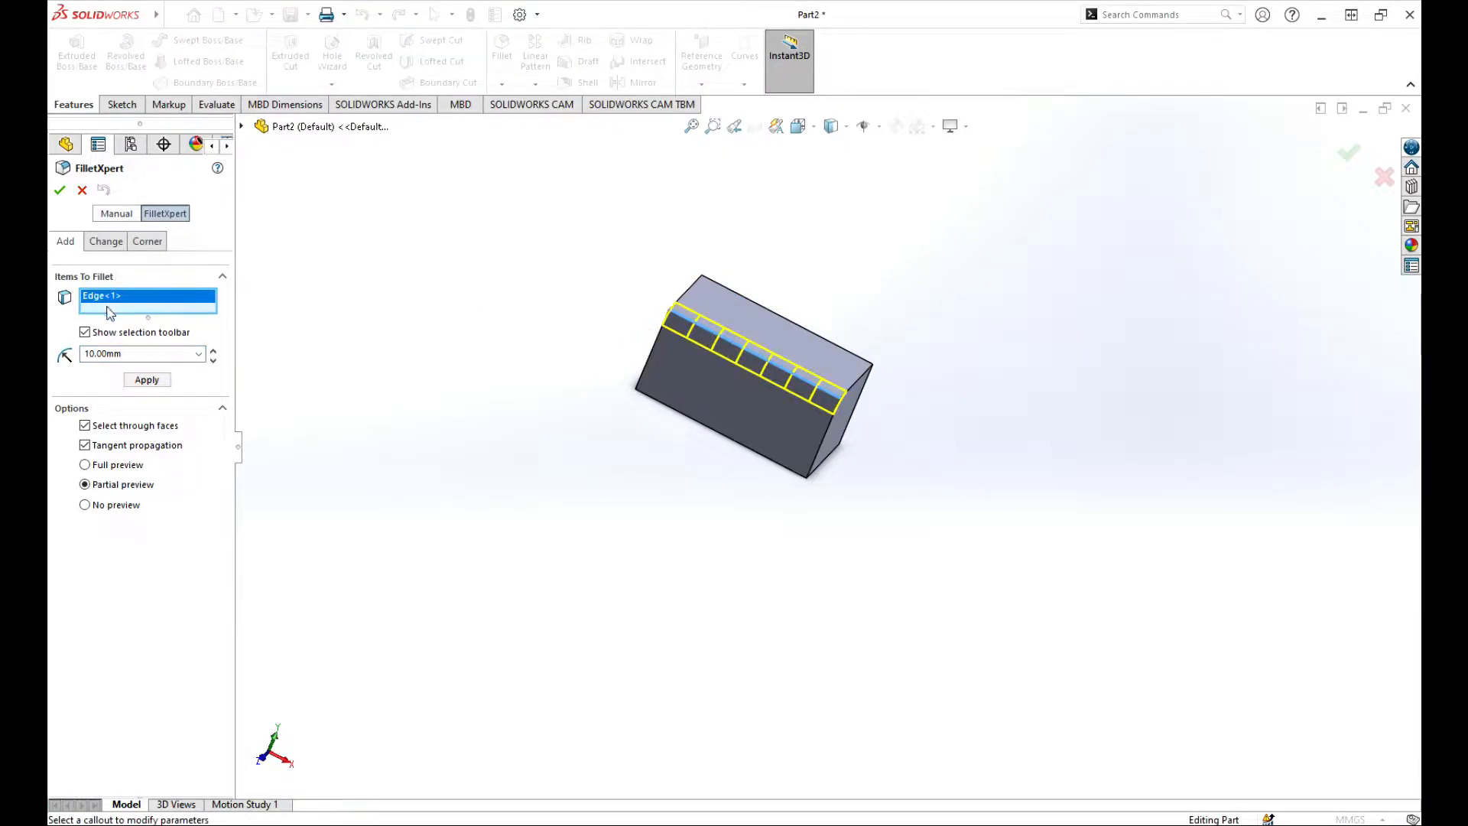
left_click(147, 380)
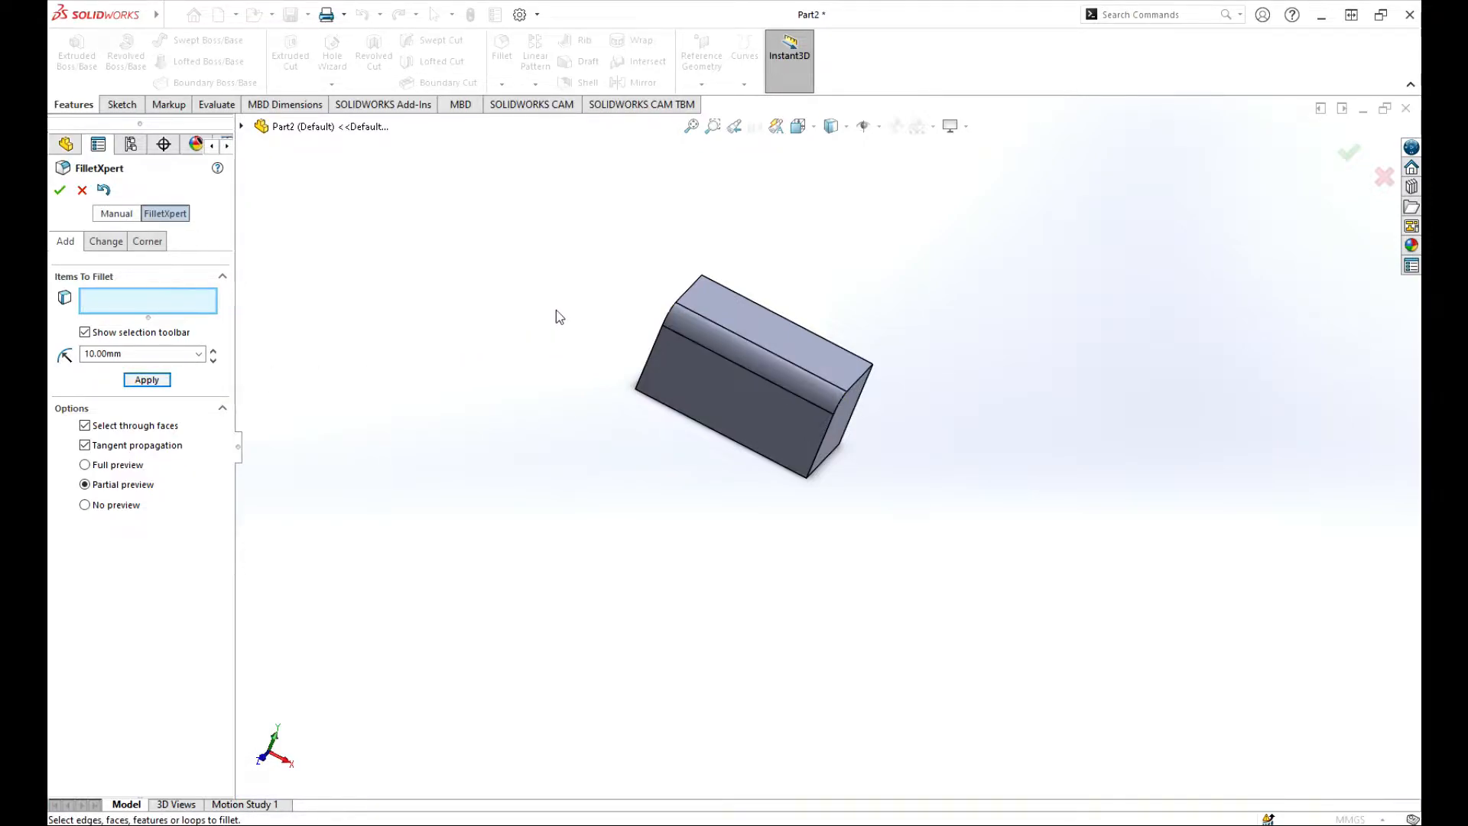
middle_click_drag(545, 295, 635, 616)
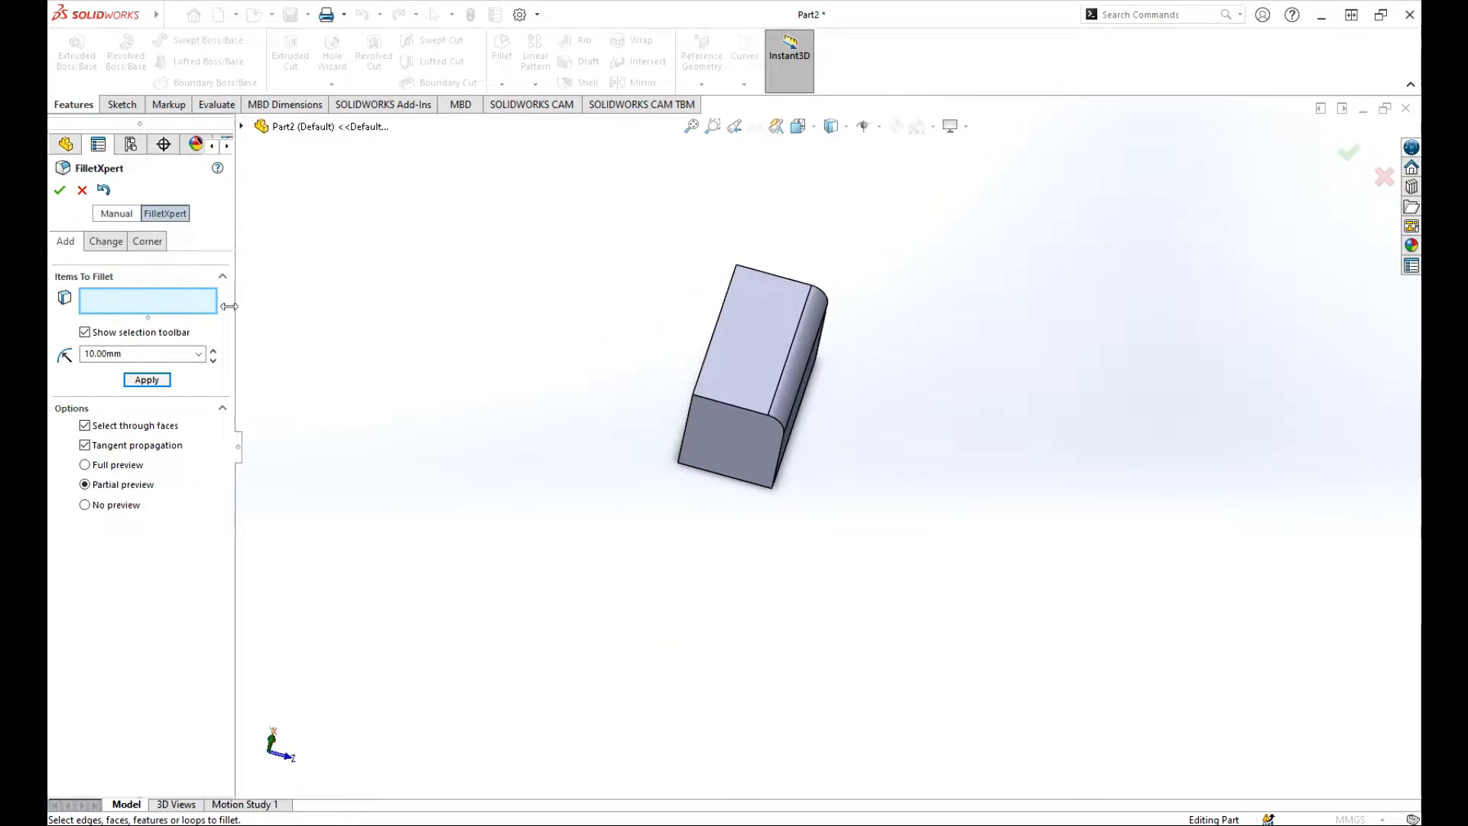
left_click(711, 349)
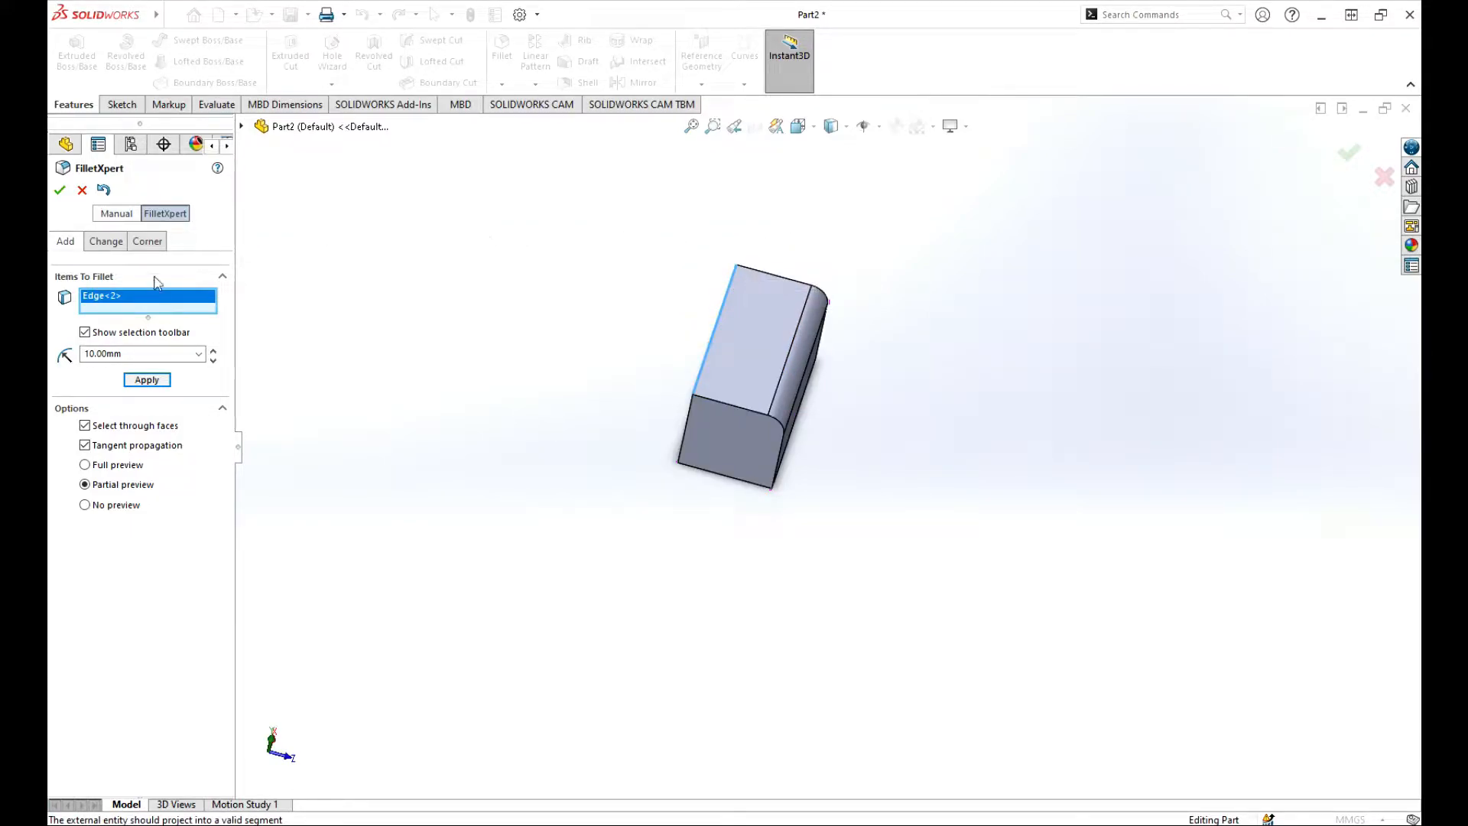
left_click(146, 380)
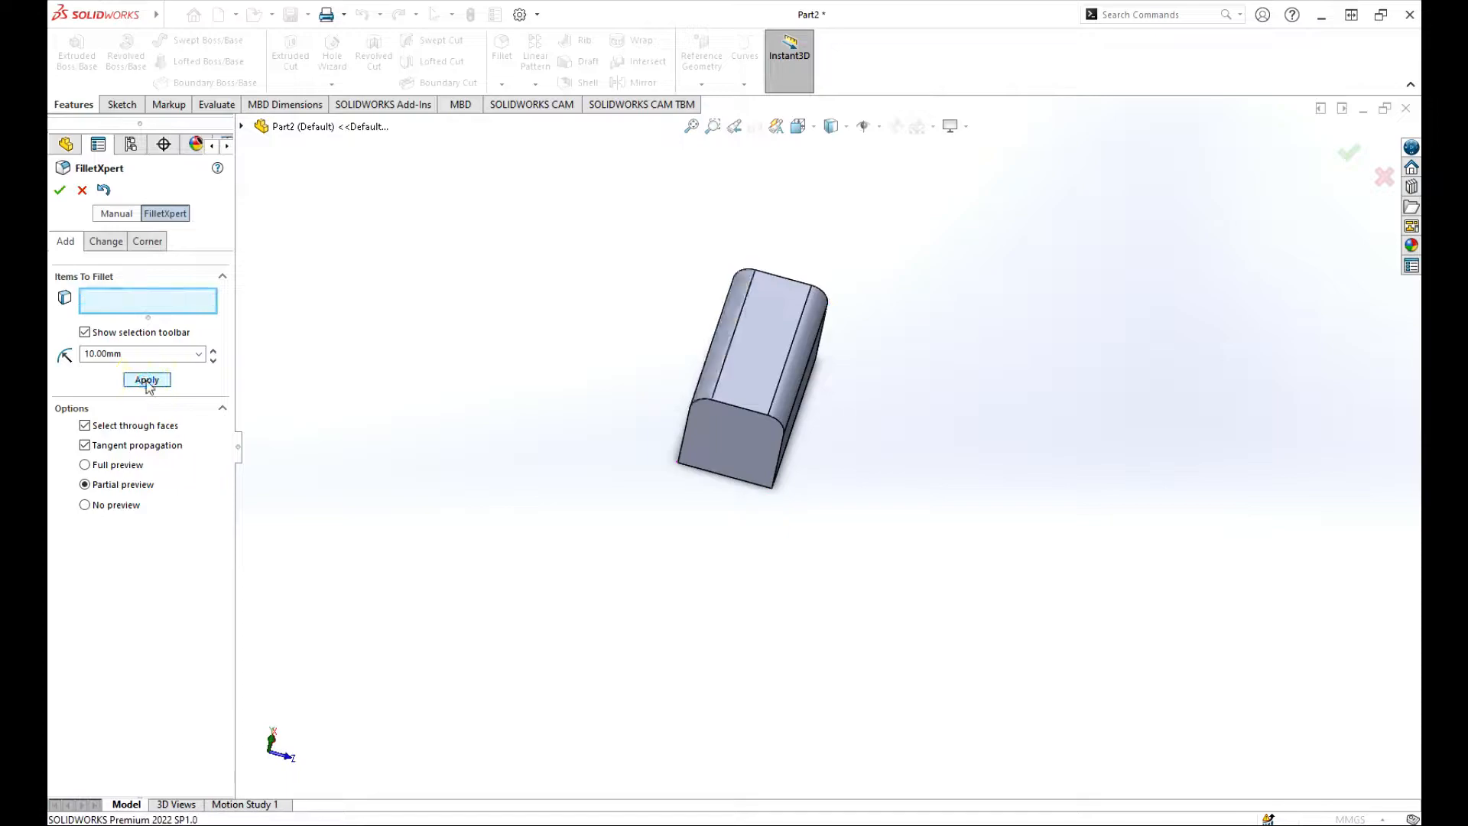
middle_click_drag(849, 396, 656, 412)
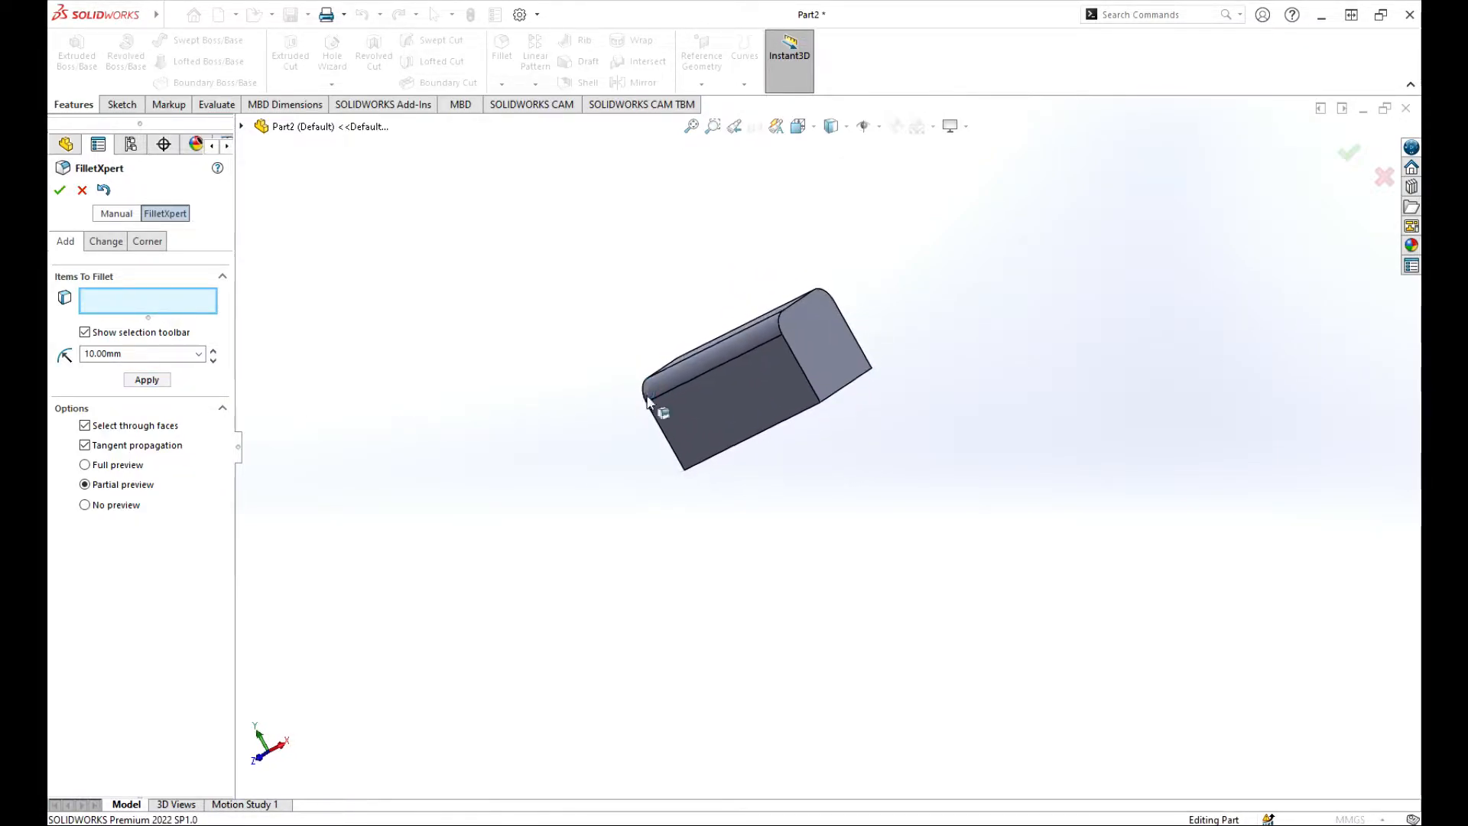
left_click(62, 192)
scroll(881, 360, "down", 3)
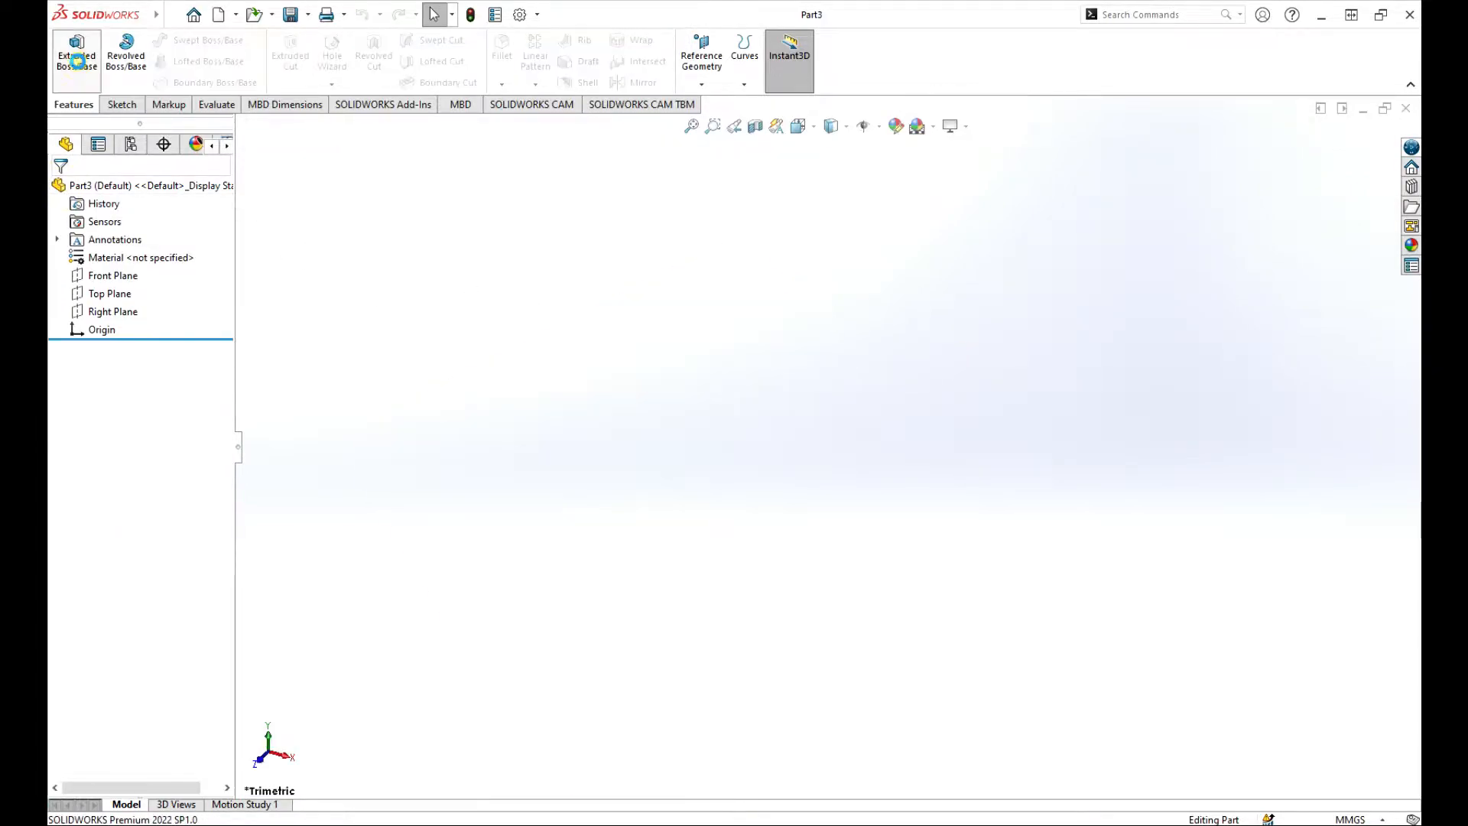
In a new part, sketch a center rectangle of about 88 × 56 mm at the Front Plane origin.
left_click(76, 50)
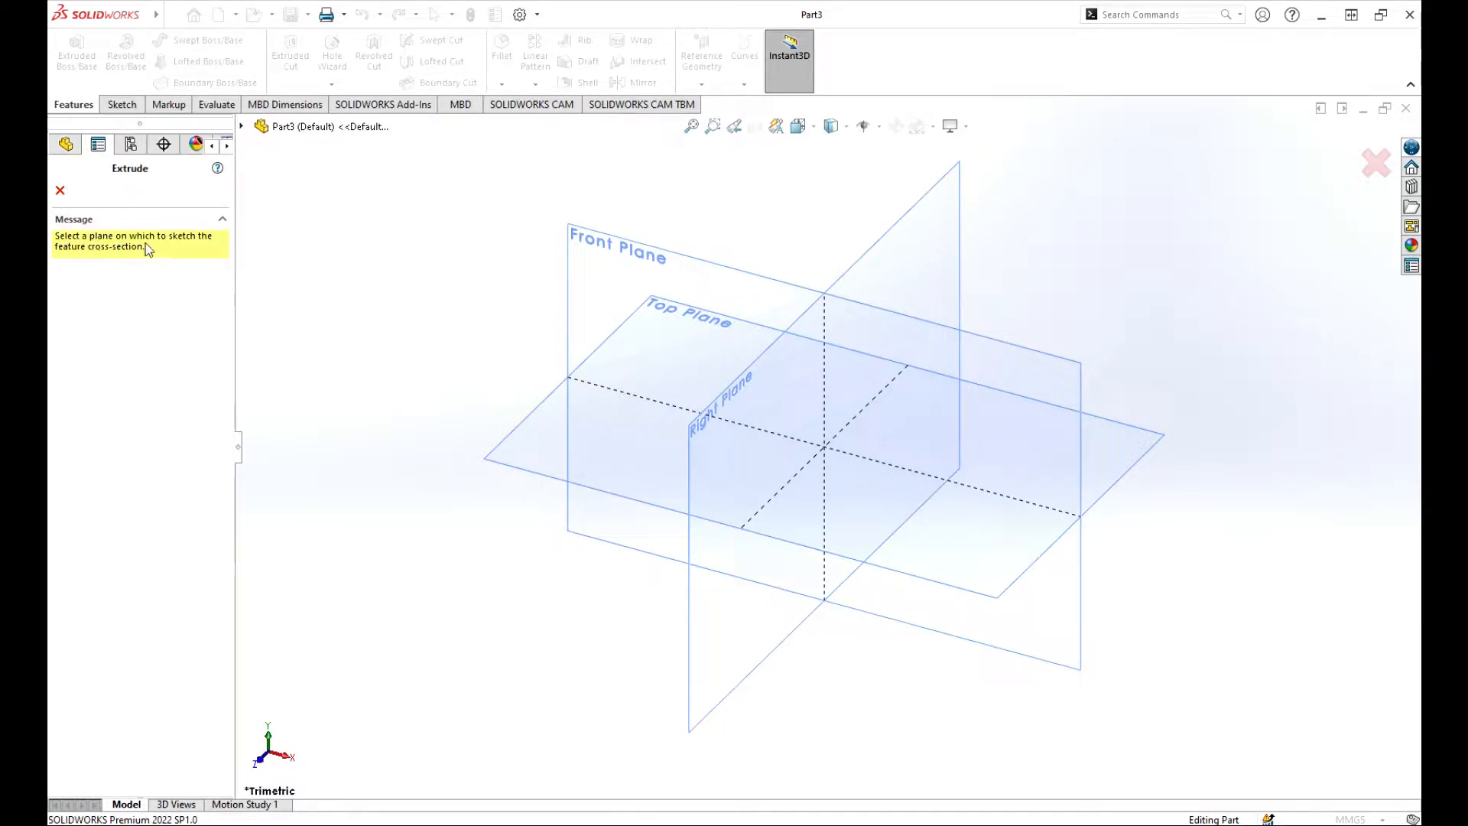
left_click(650, 265)
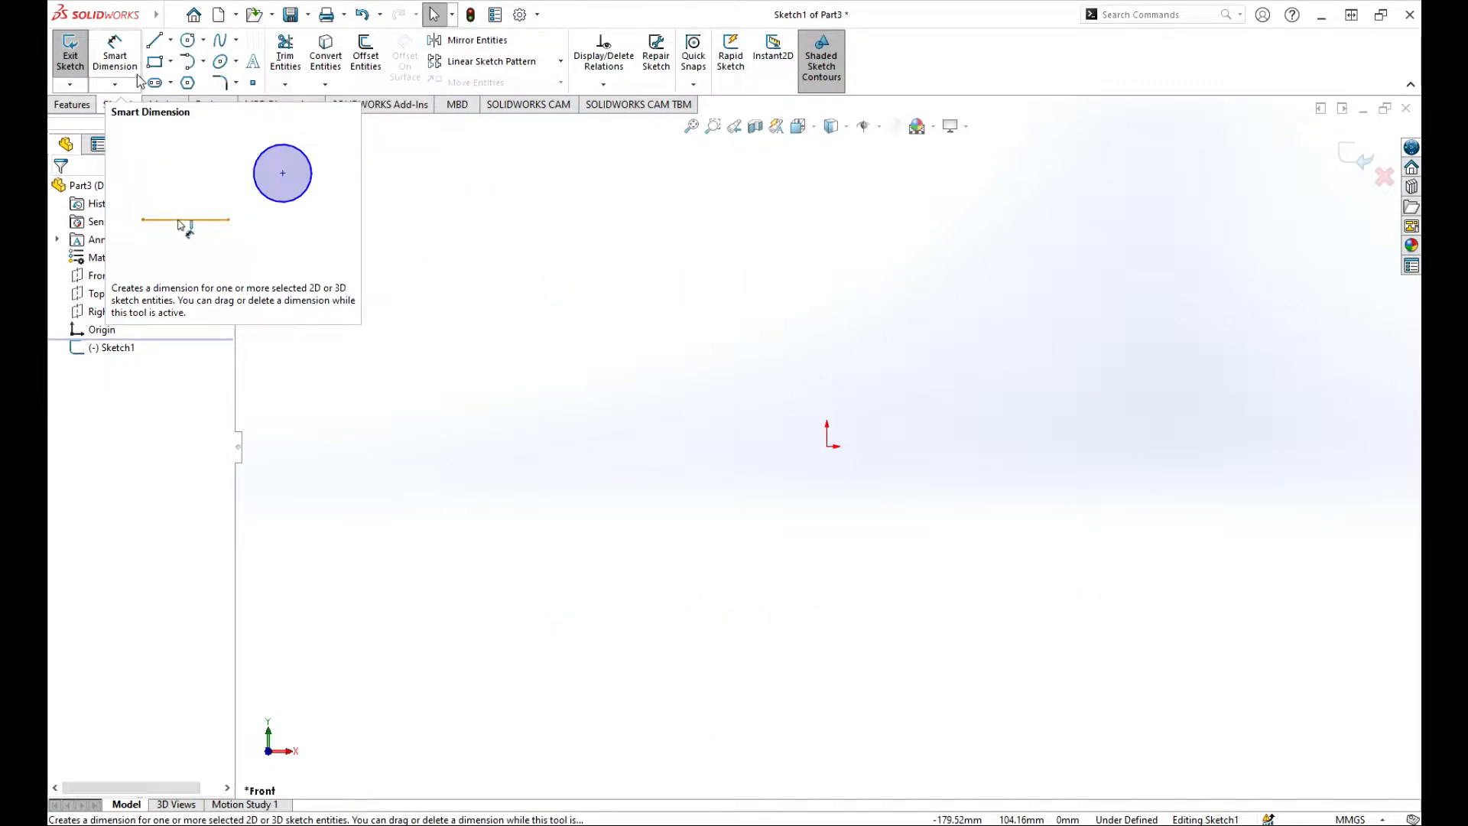
left_click(170, 62)
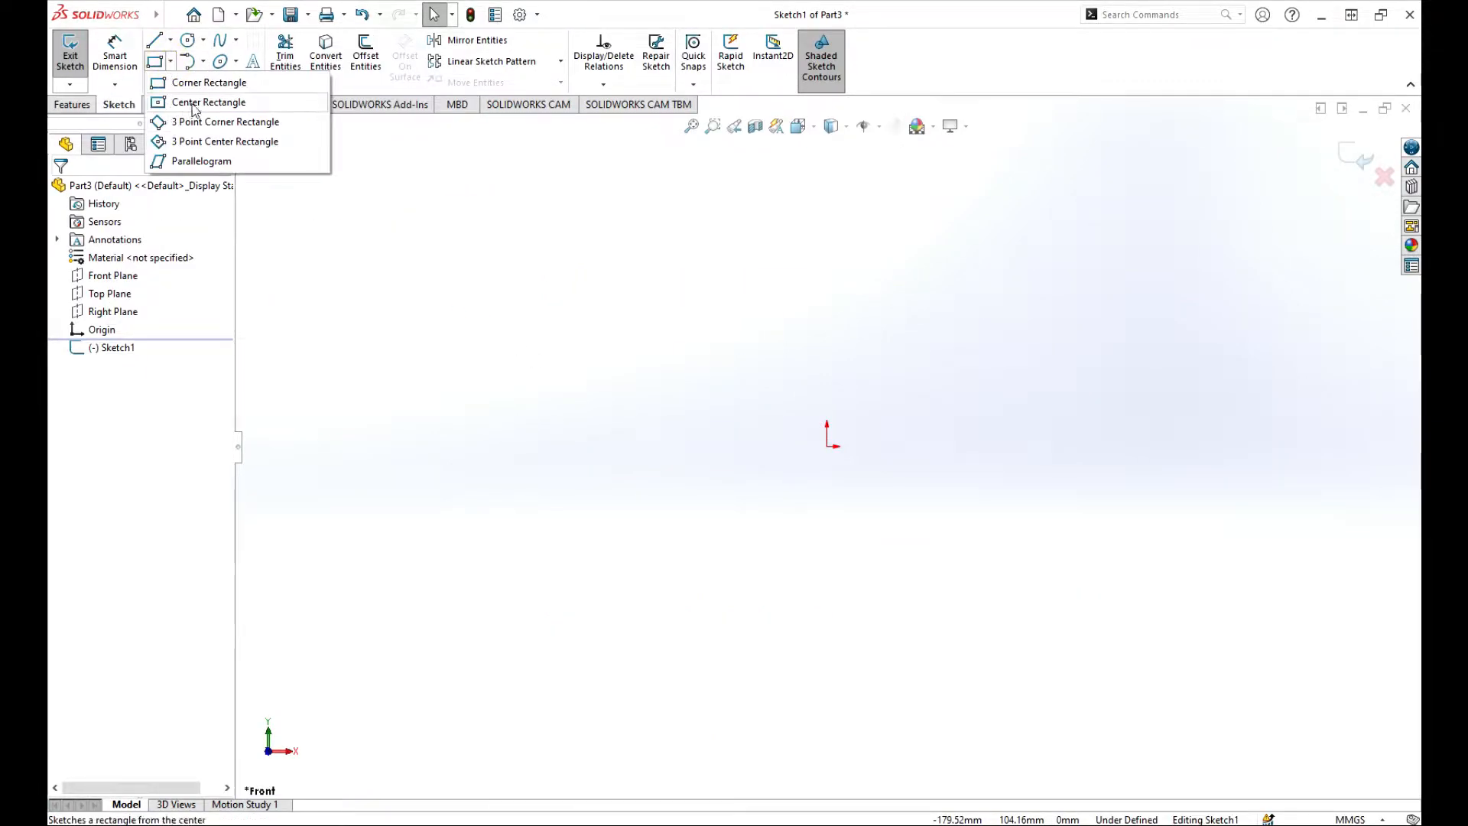
left_click(193, 103)
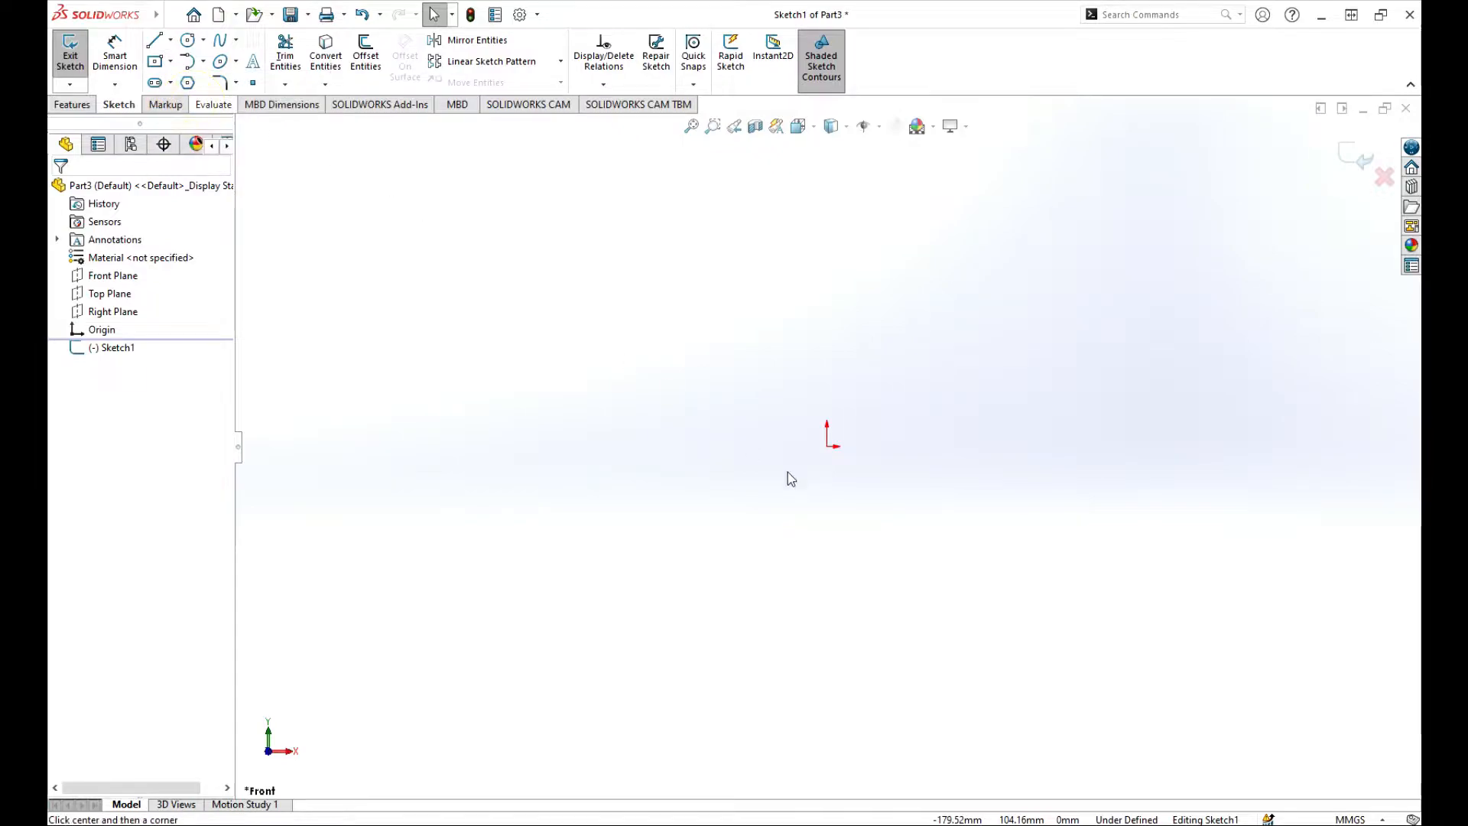
left_click(826, 446)
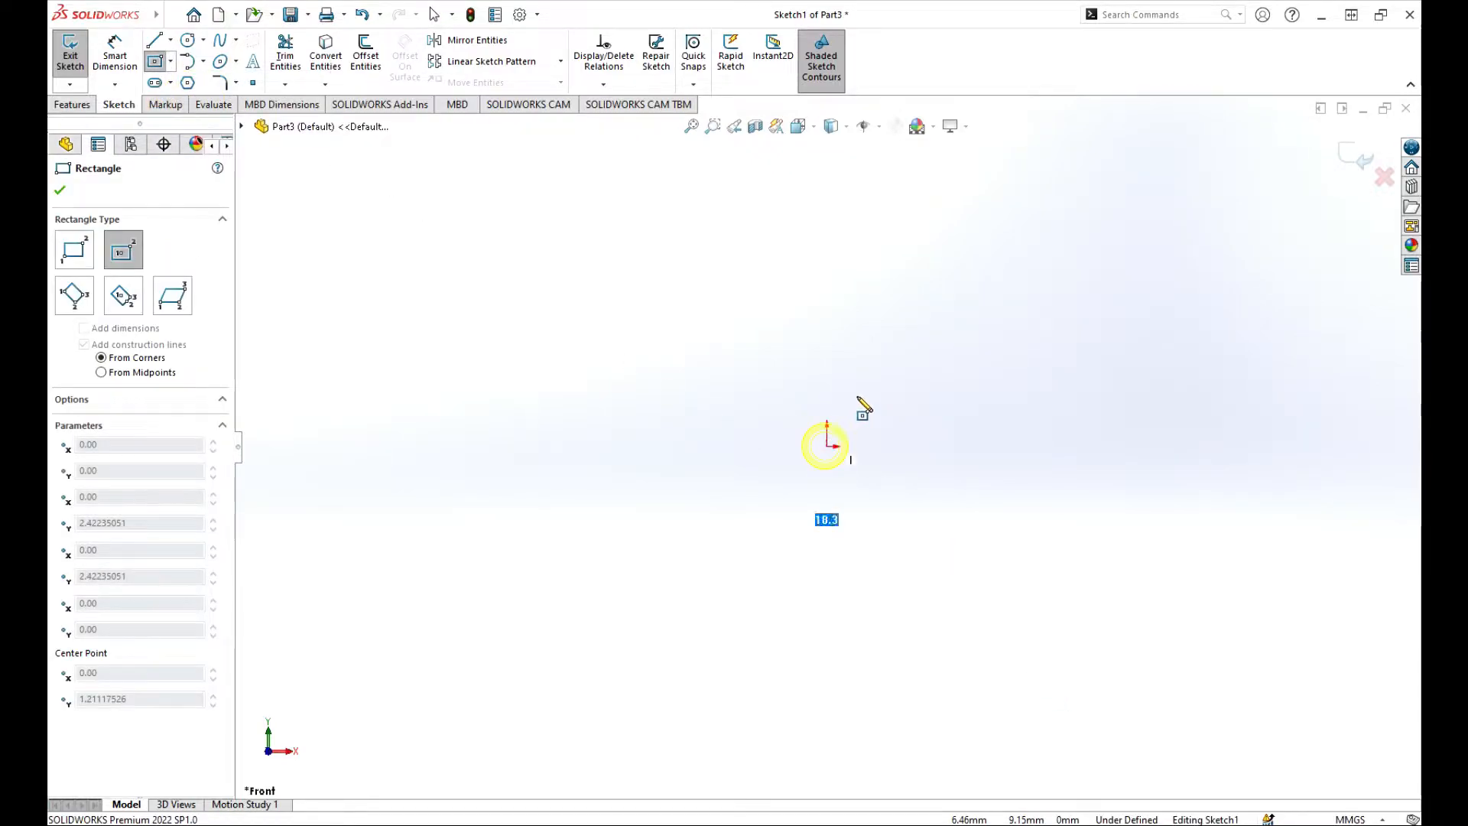
left_click(962, 362)
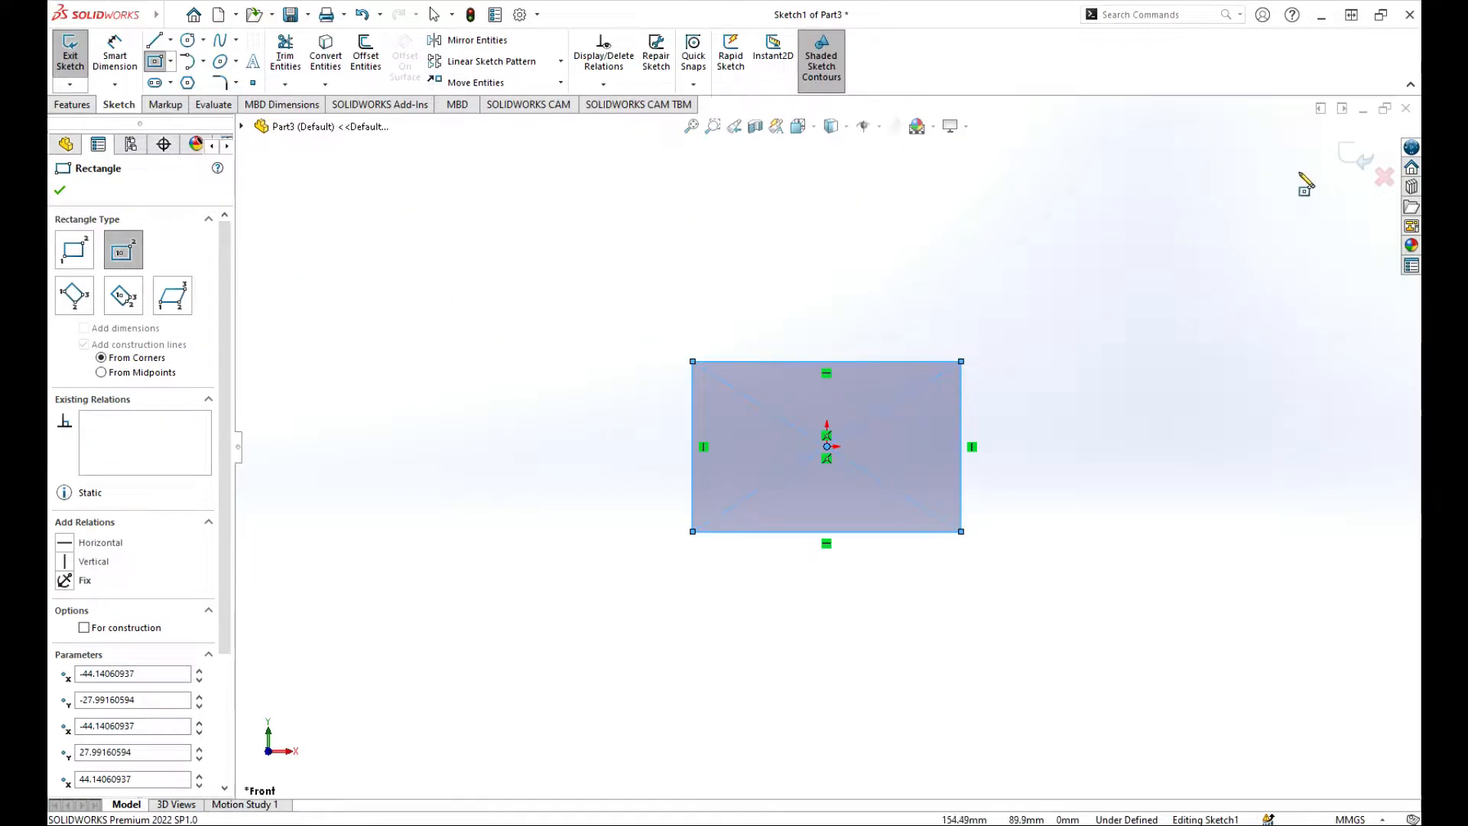
left_click(1355, 156)
key("f")
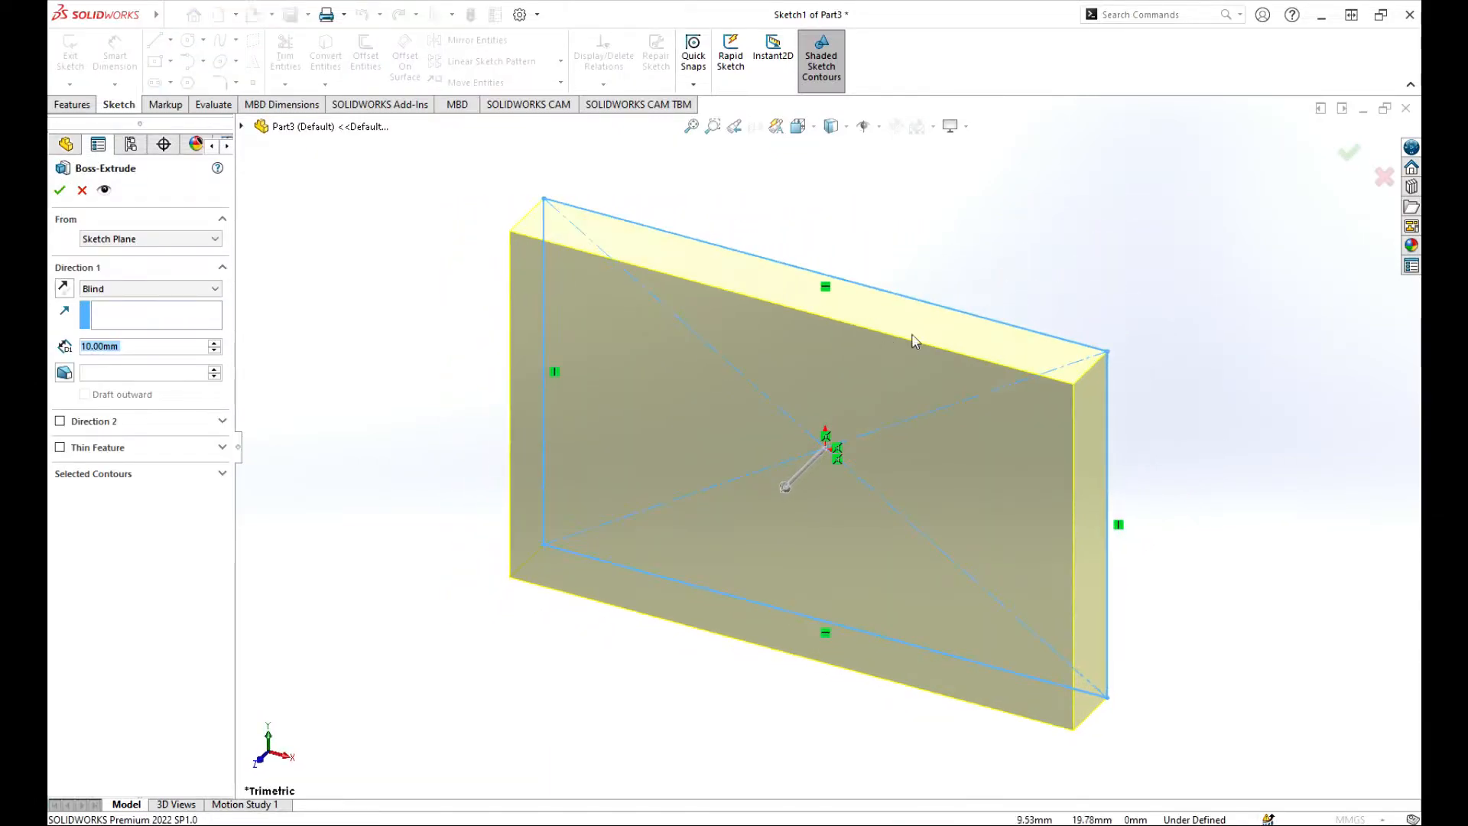
Keep the extrusion starting from the Sketch Plane and set its end condition to Mid Plane.
scroll(983, 329, "up", 5)
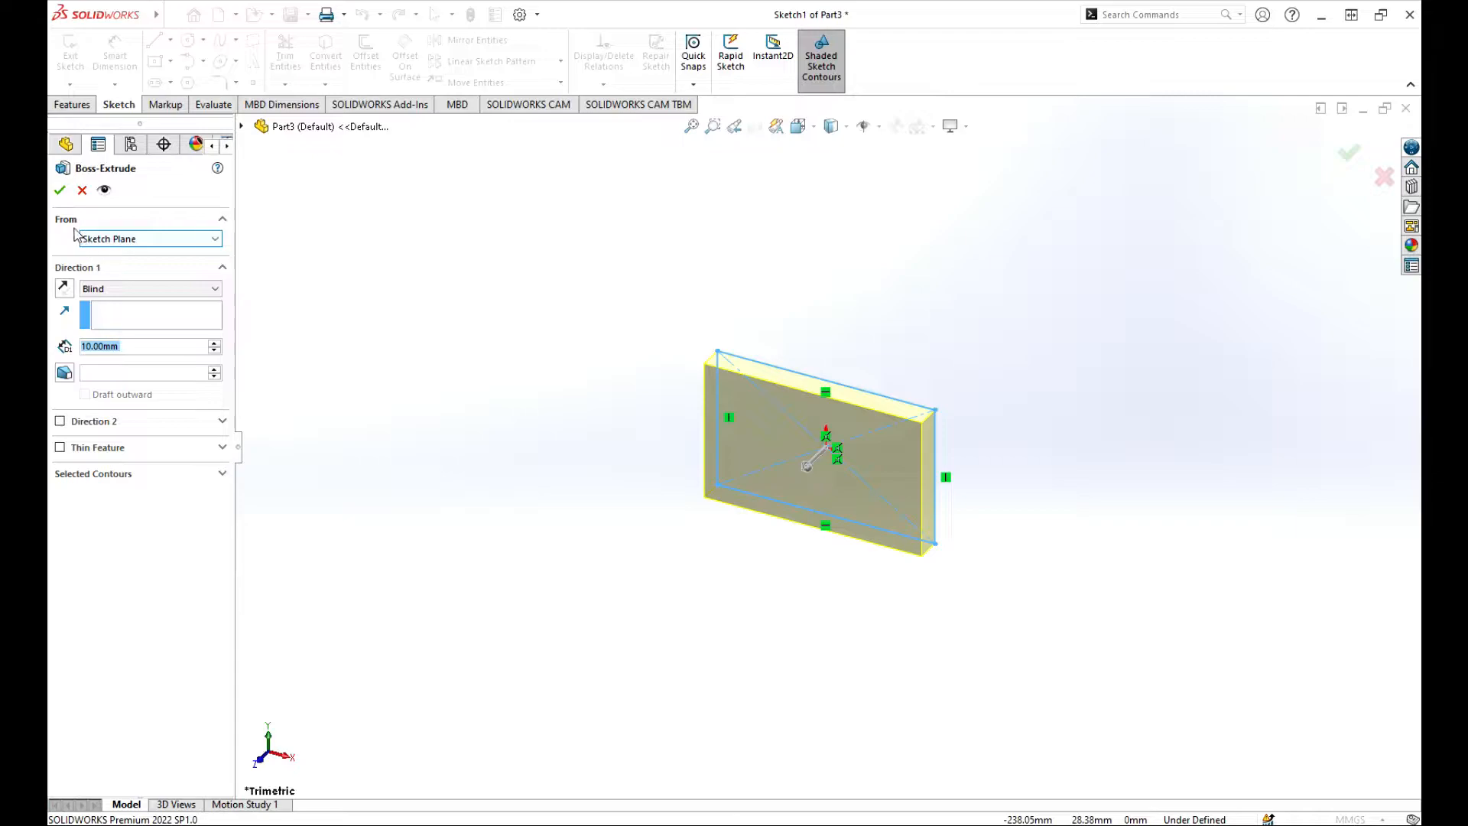
left_click(215, 240)
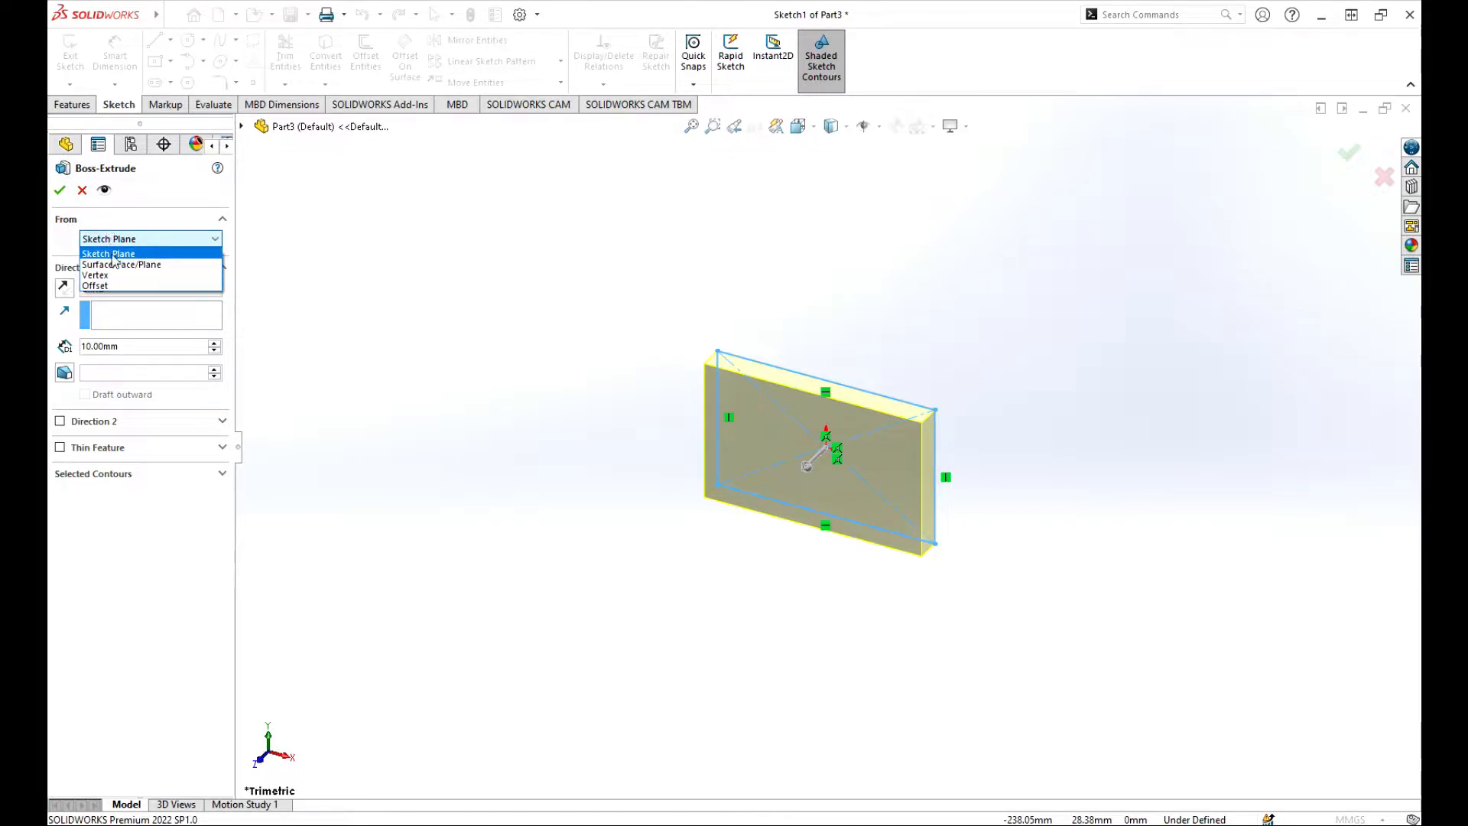
left_click(123, 214)
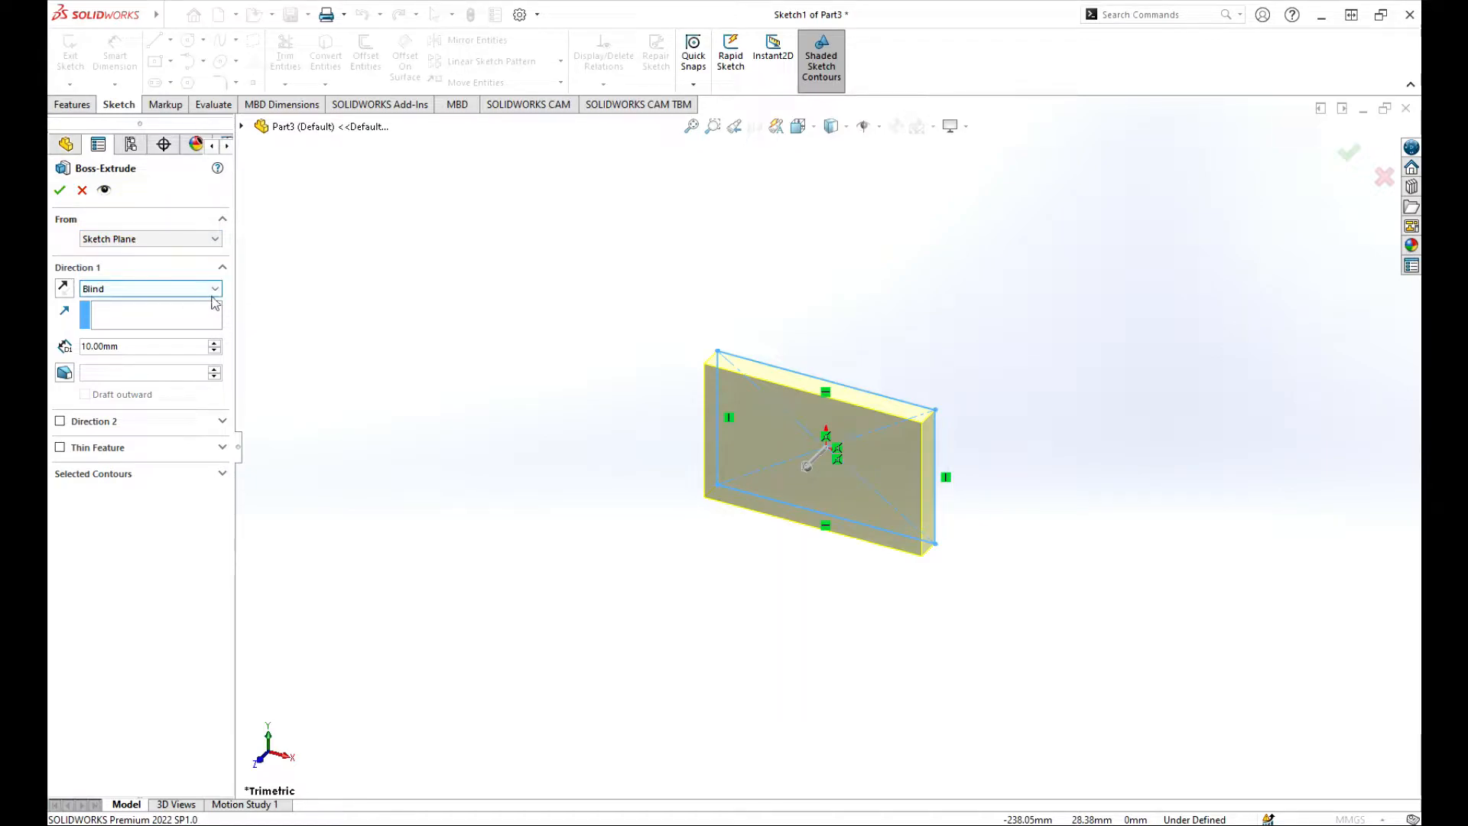
left_click(216, 291)
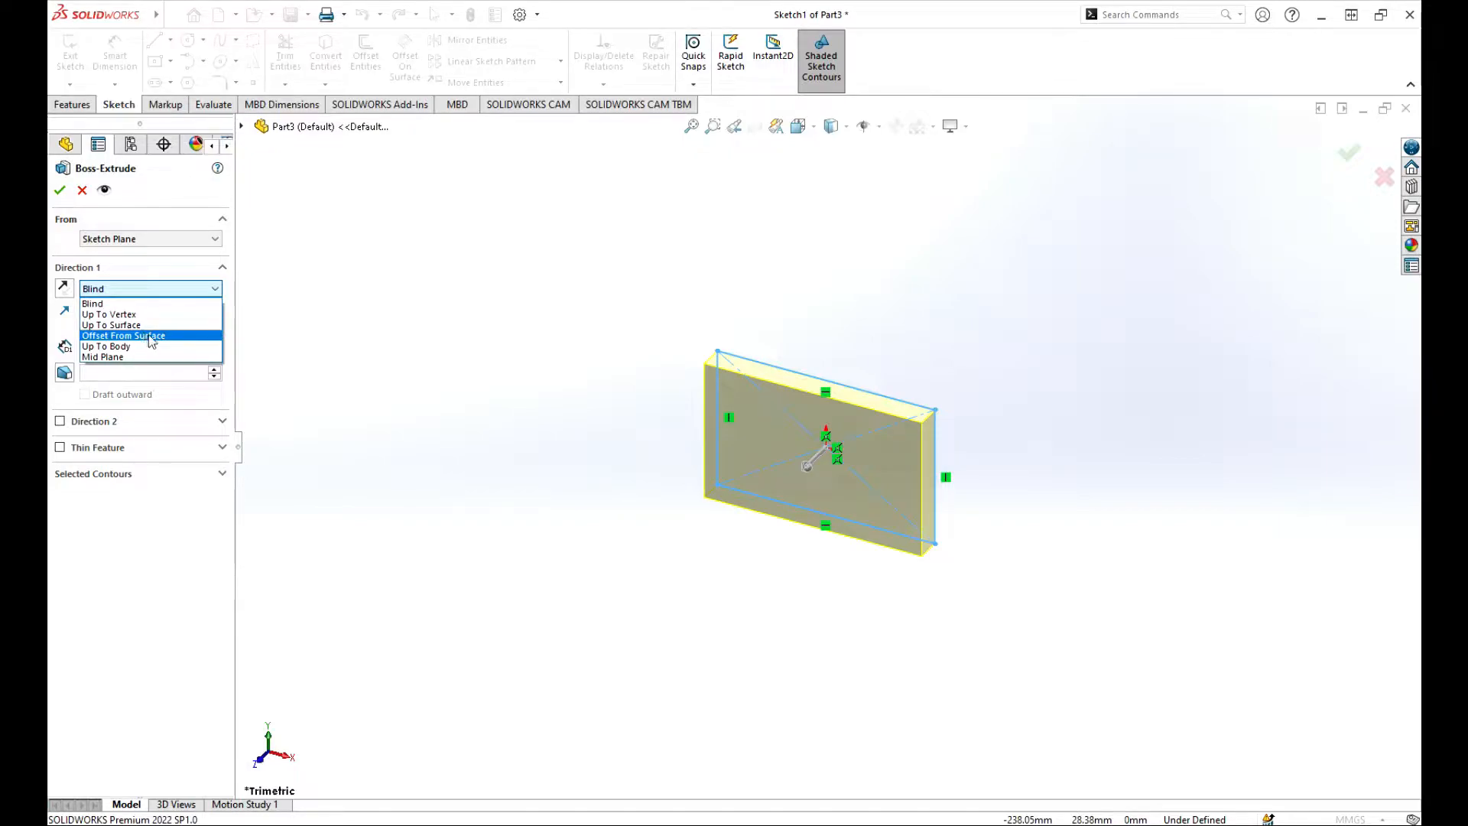
left_click(107, 358)
middle_click_drag(966, 448, 917, 479)
scroll(795, 396, "down", 4)
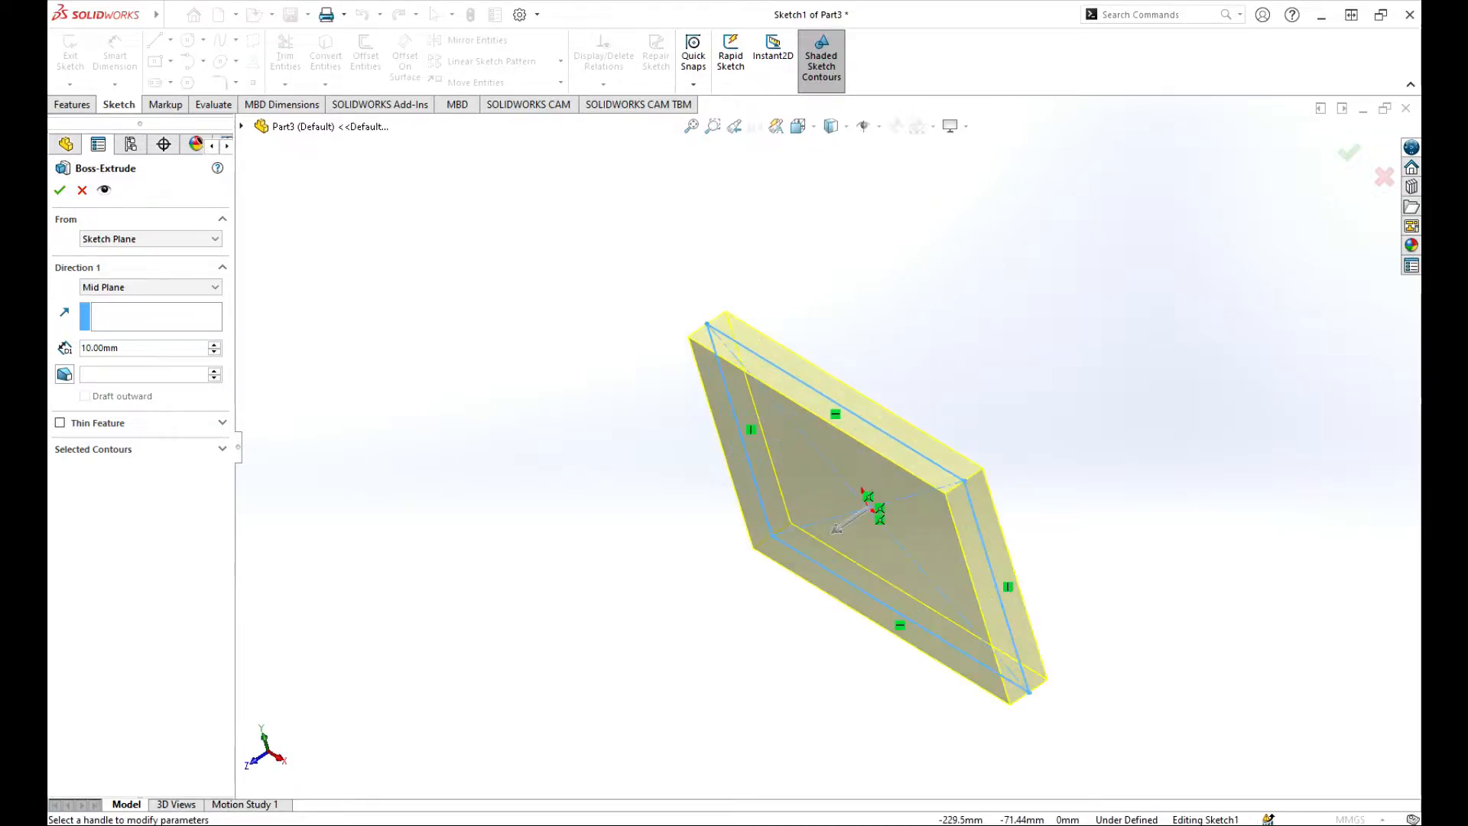
Raise the extrusion depth to 40 mm, then switch the end condition back to Blind.
left_click(215, 344)
left_click(215, 344)
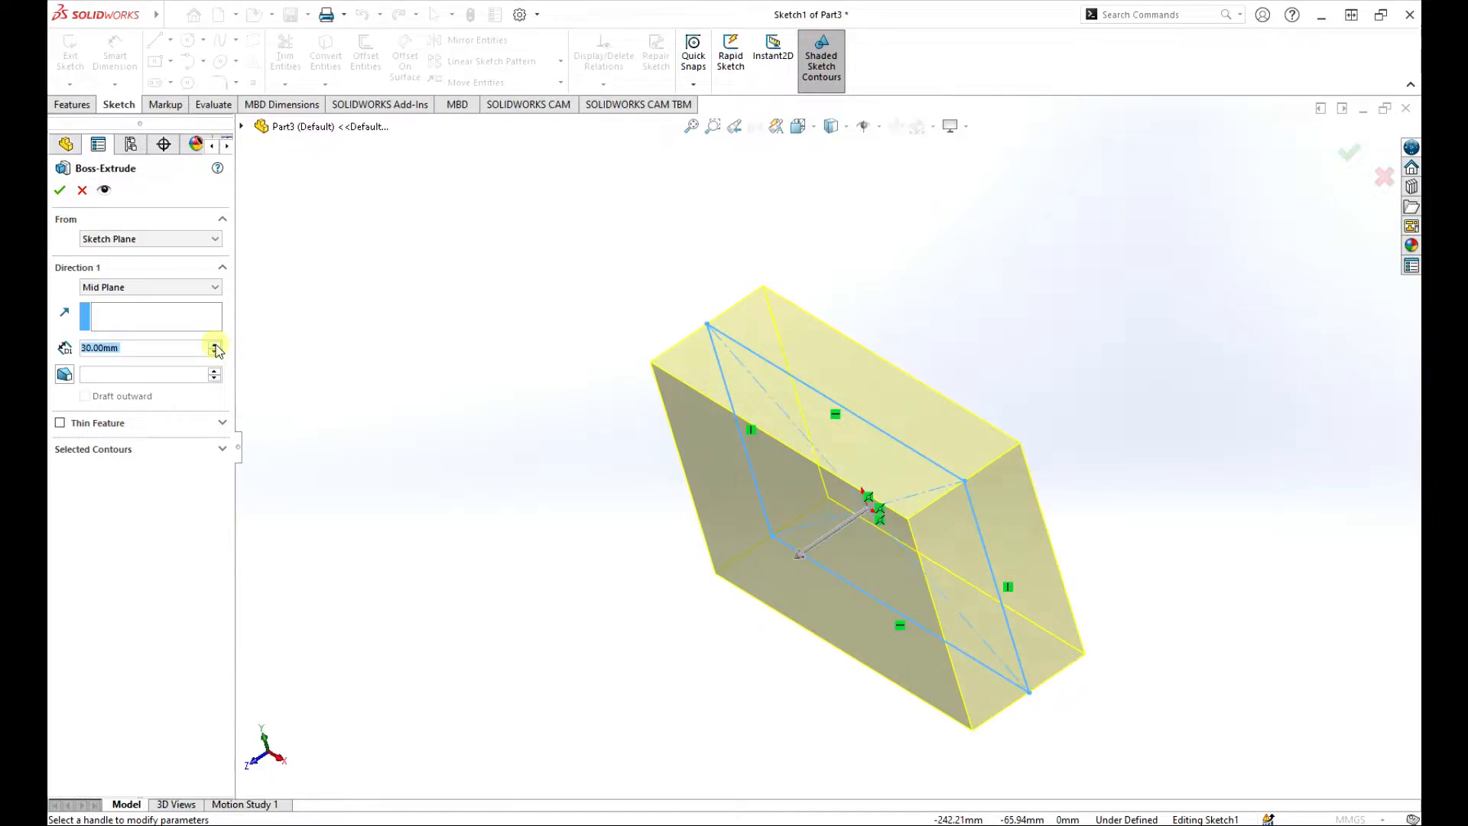
left_click(215, 344)
middle_click_drag(413, 386, 433, 464)
scroll(731, 466, "up", 6)
scroll(864, 499, "down", 2)
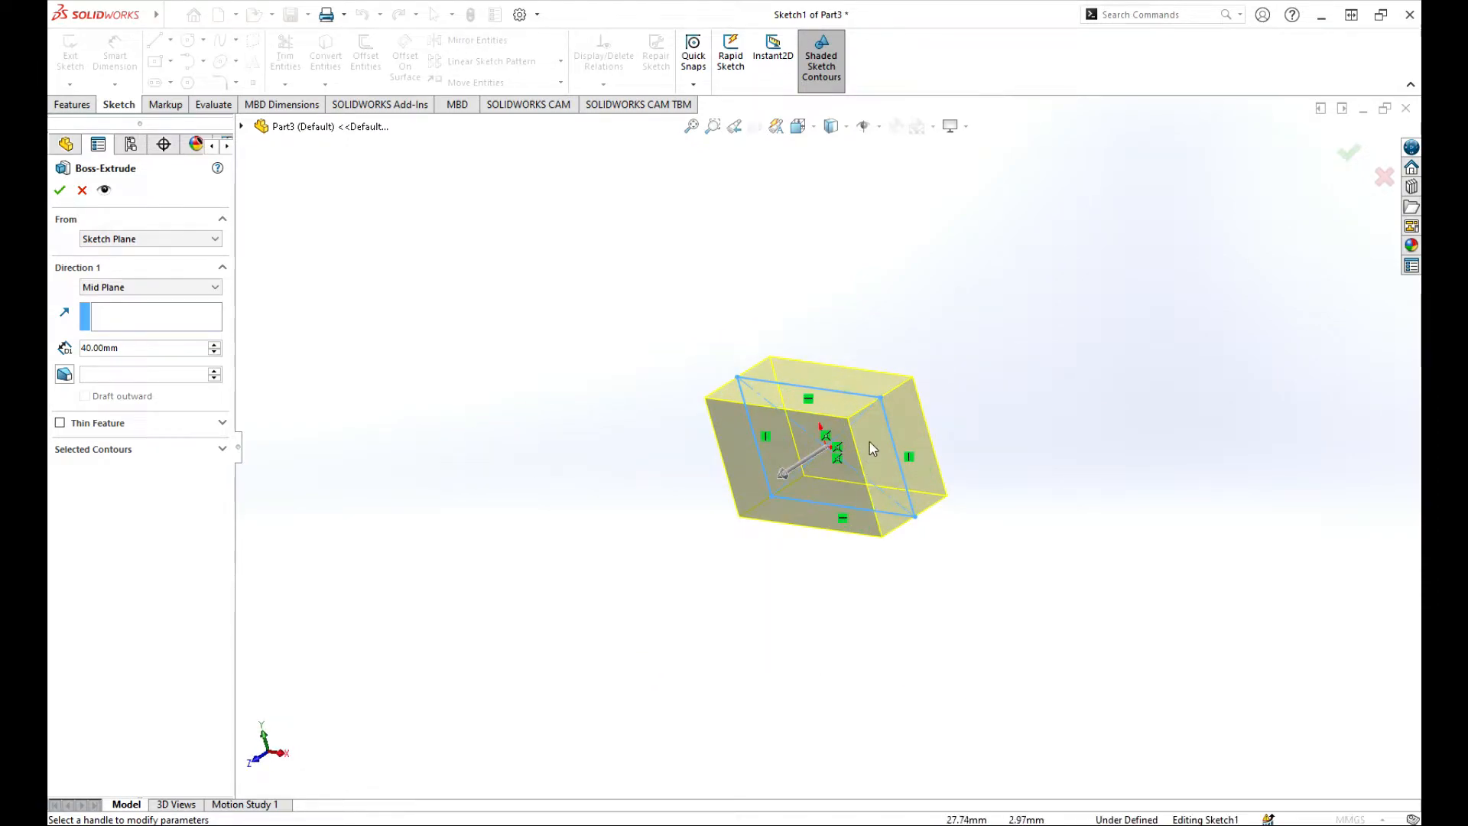
scroll(870, 425, "down", 3)
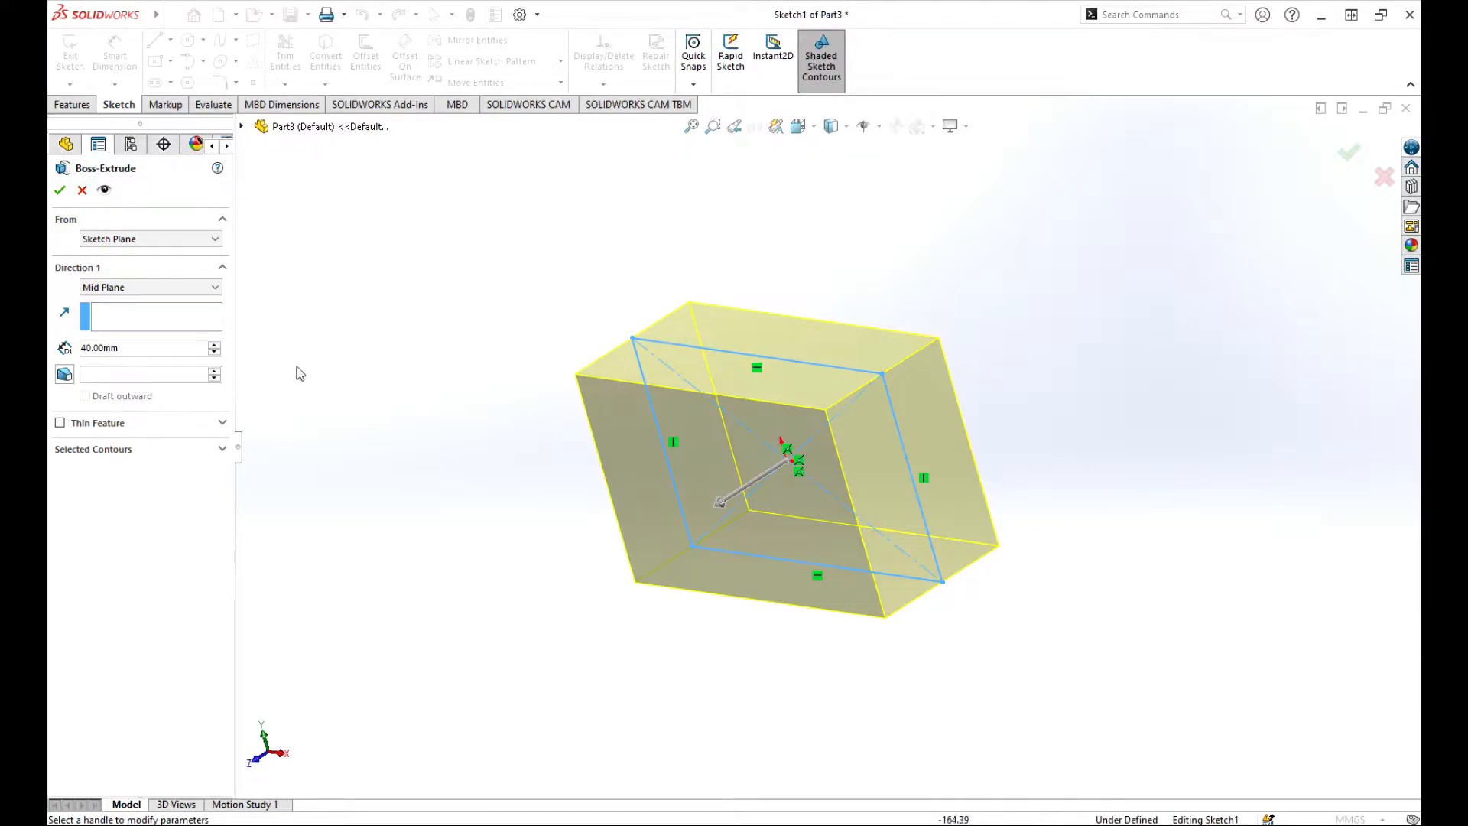
left_click(159, 287)
left_click(126, 303)
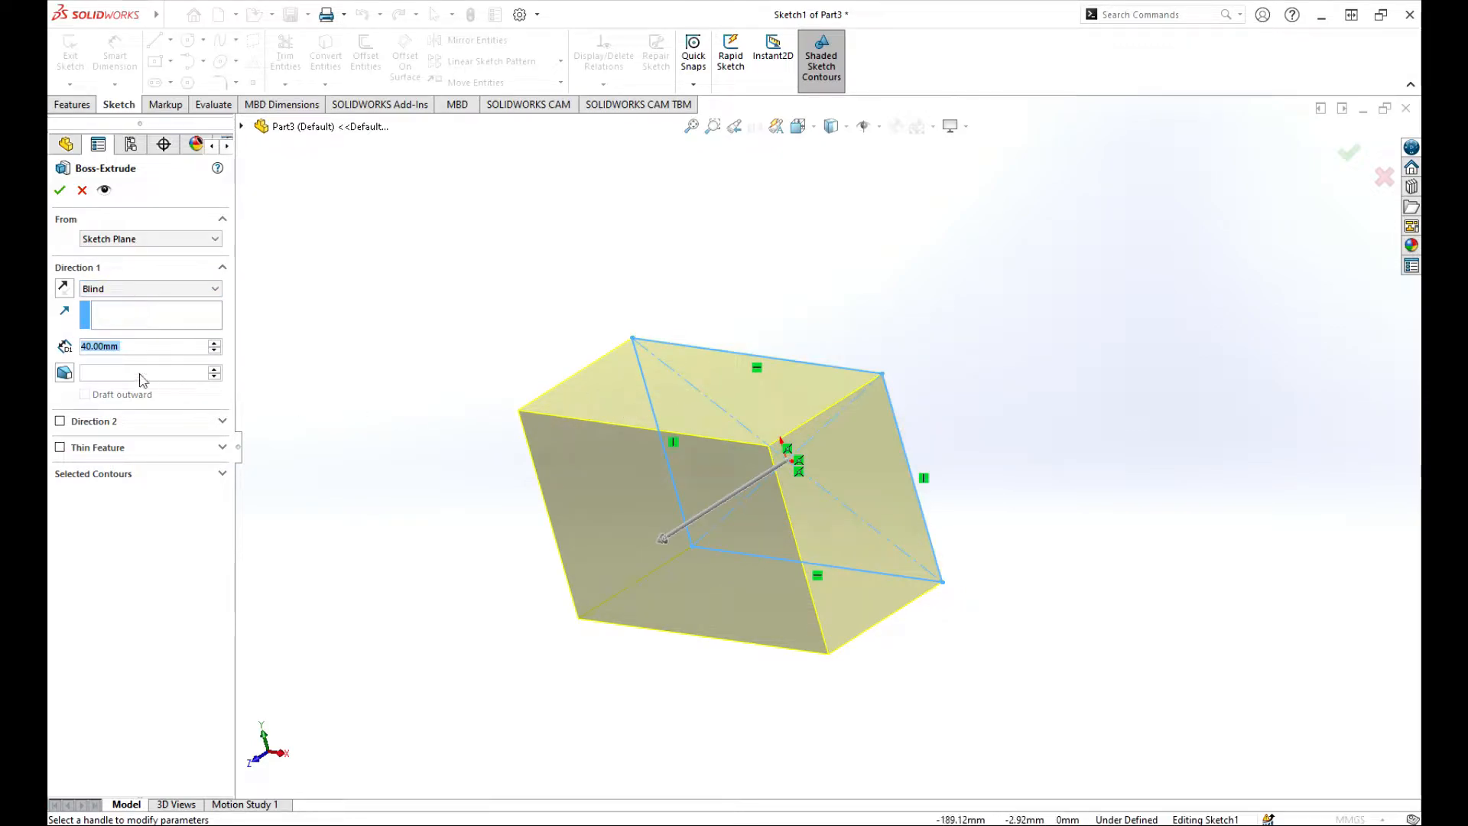
Turn on draft for the extrusion and raise the draft angle to 21°.
left_click(119, 321)
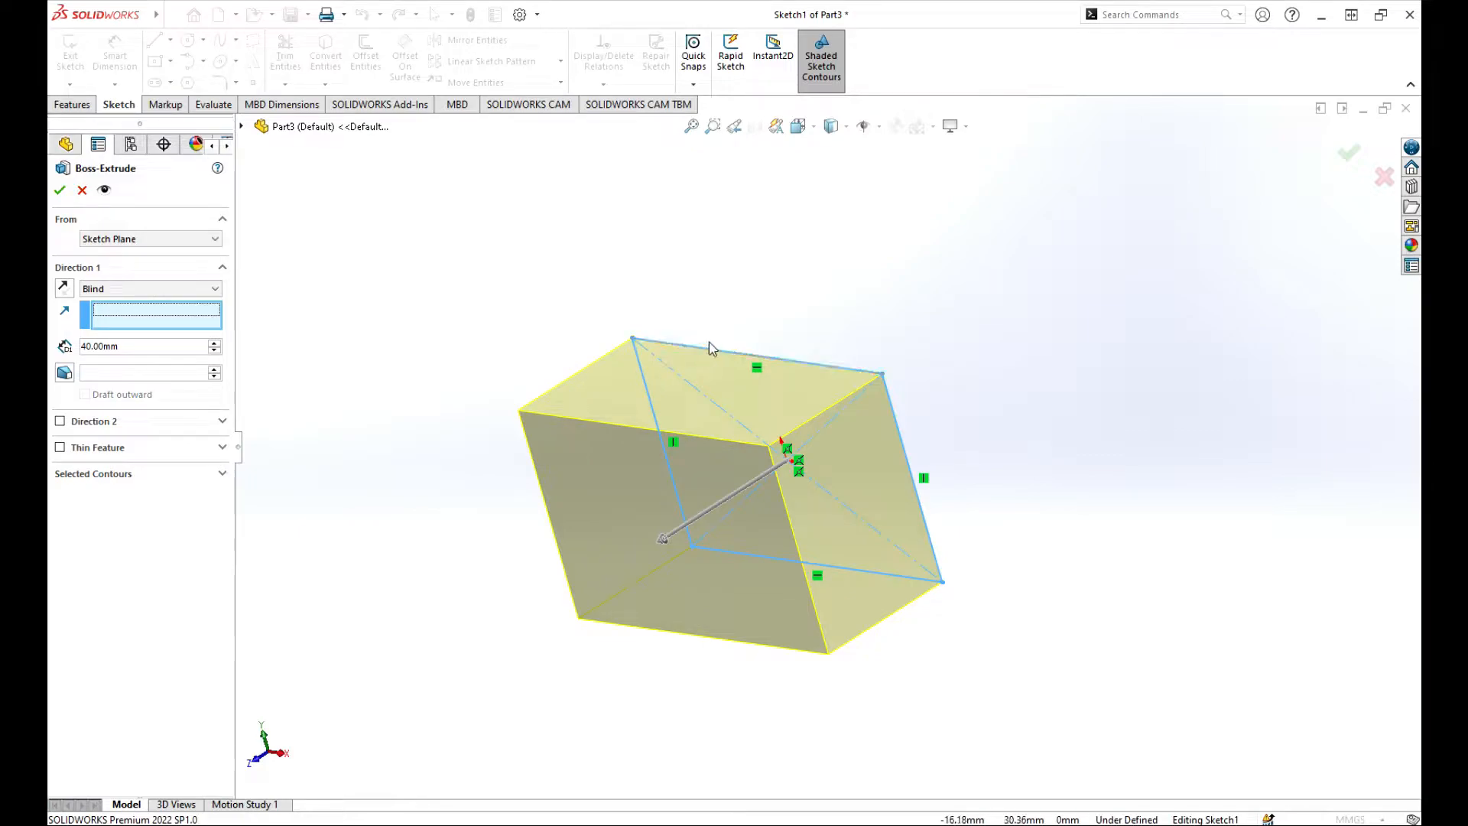
left_click(119, 314)
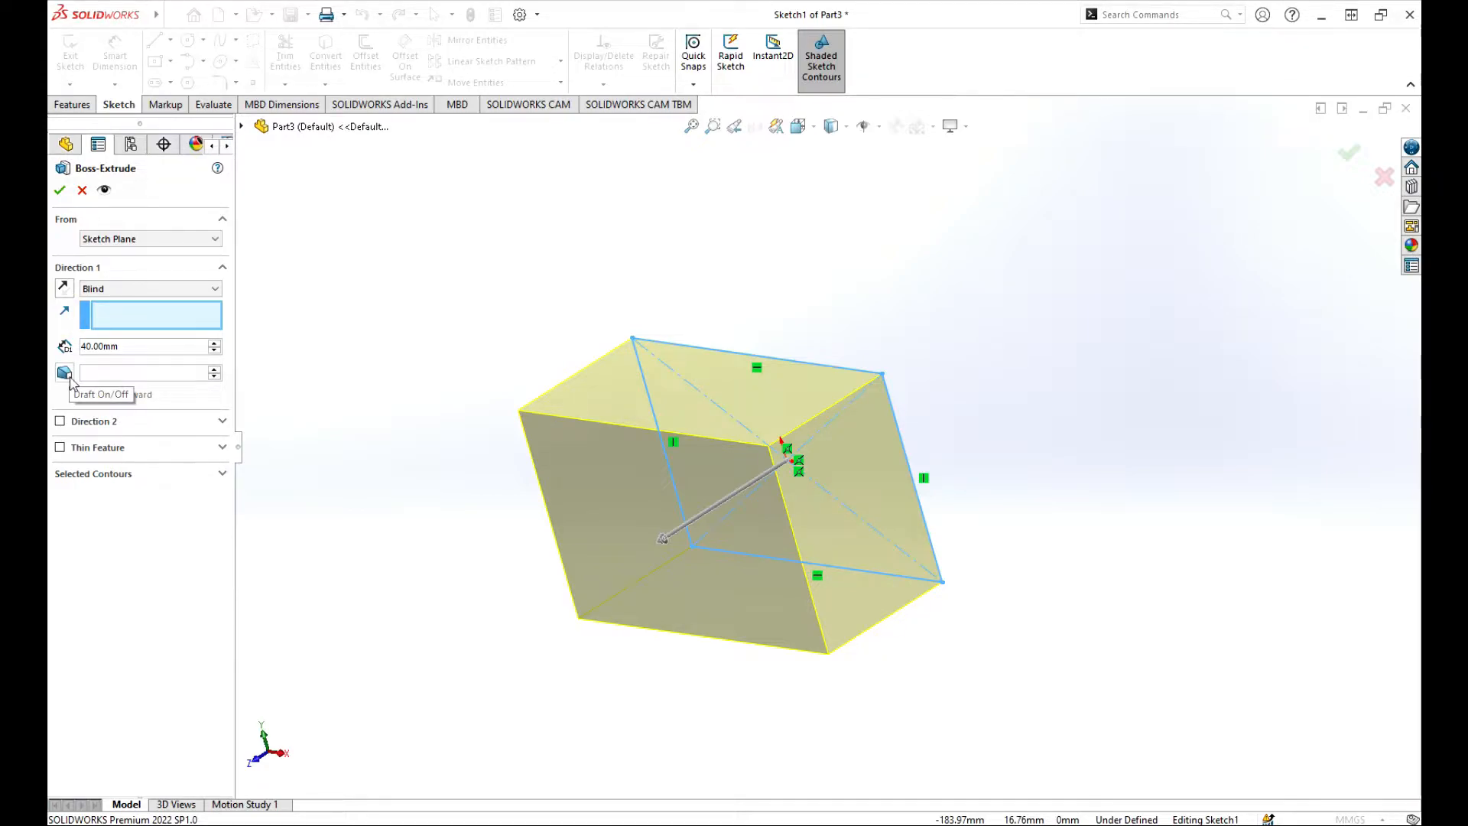
left_click(65, 373)
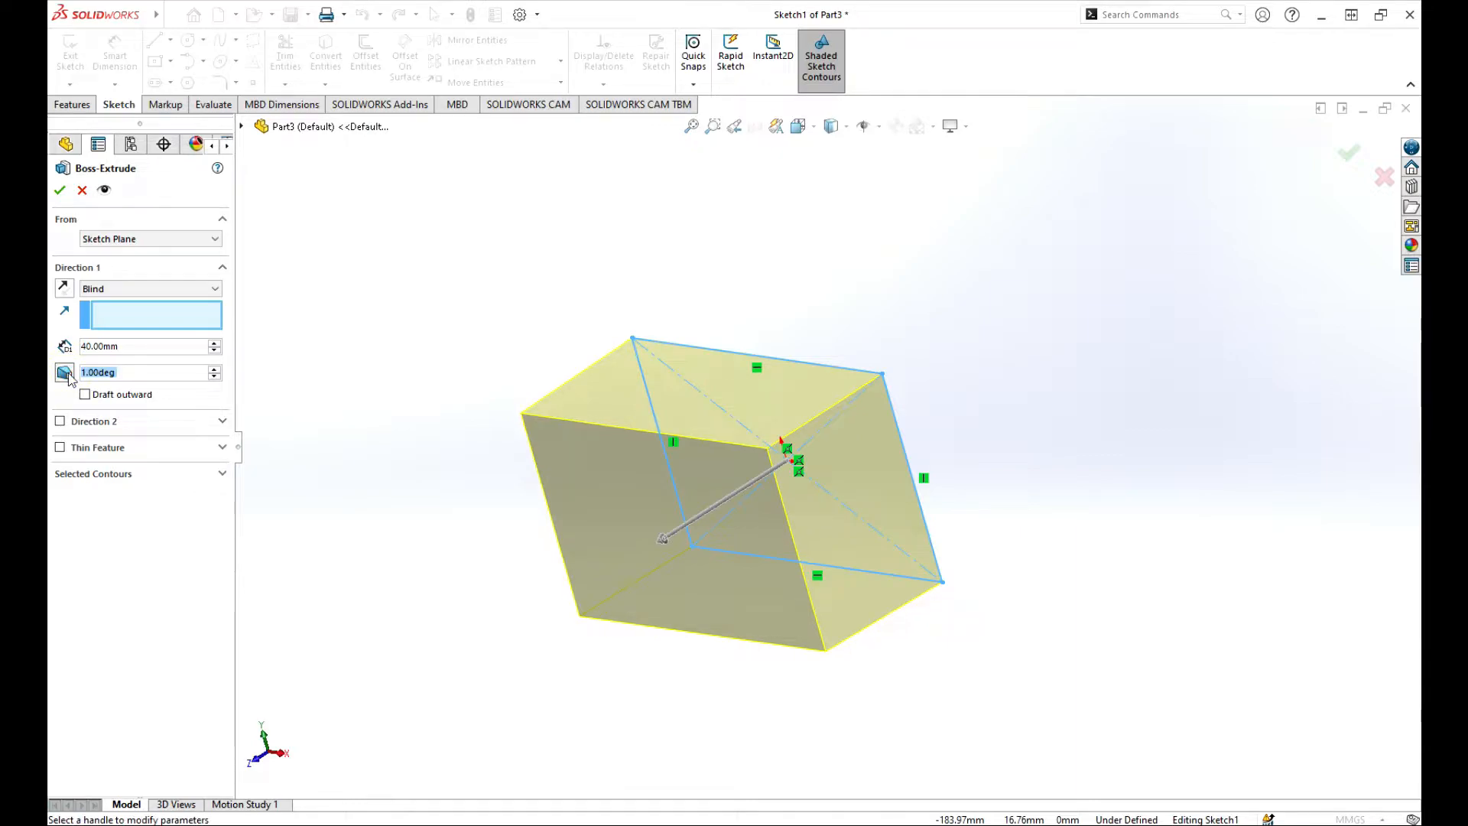
left_click(216, 370)
left_click(216, 370)
left_click(216, 370)
left_click(216, 371)
left_click(215, 370)
left_click(215, 370)
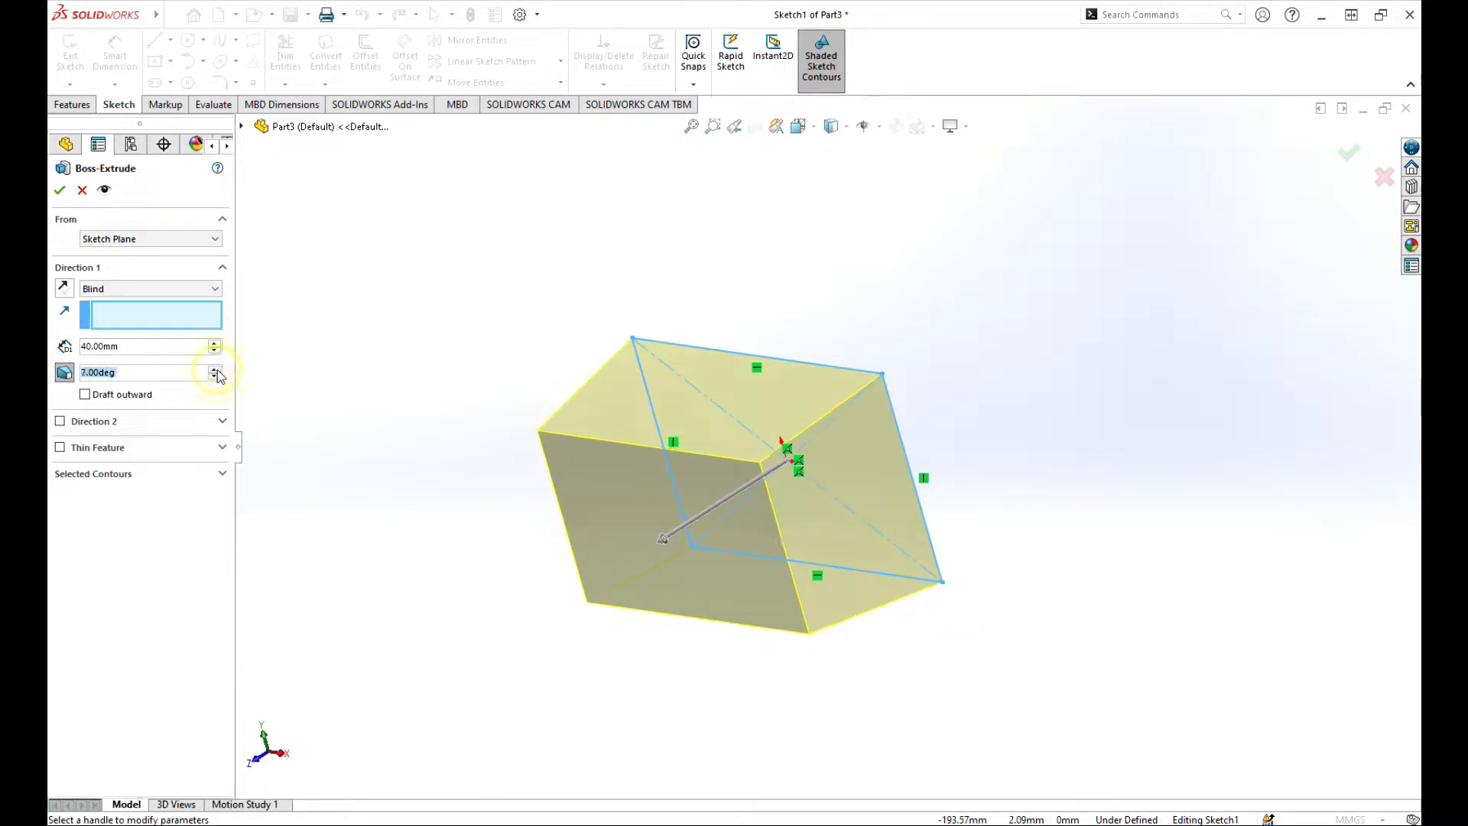
left_click(216, 370)
left_click(215, 370)
left_click(216, 370)
left_click(216, 371)
left_click(216, 370)
left_click(216, 370)
left_click(215, 370)
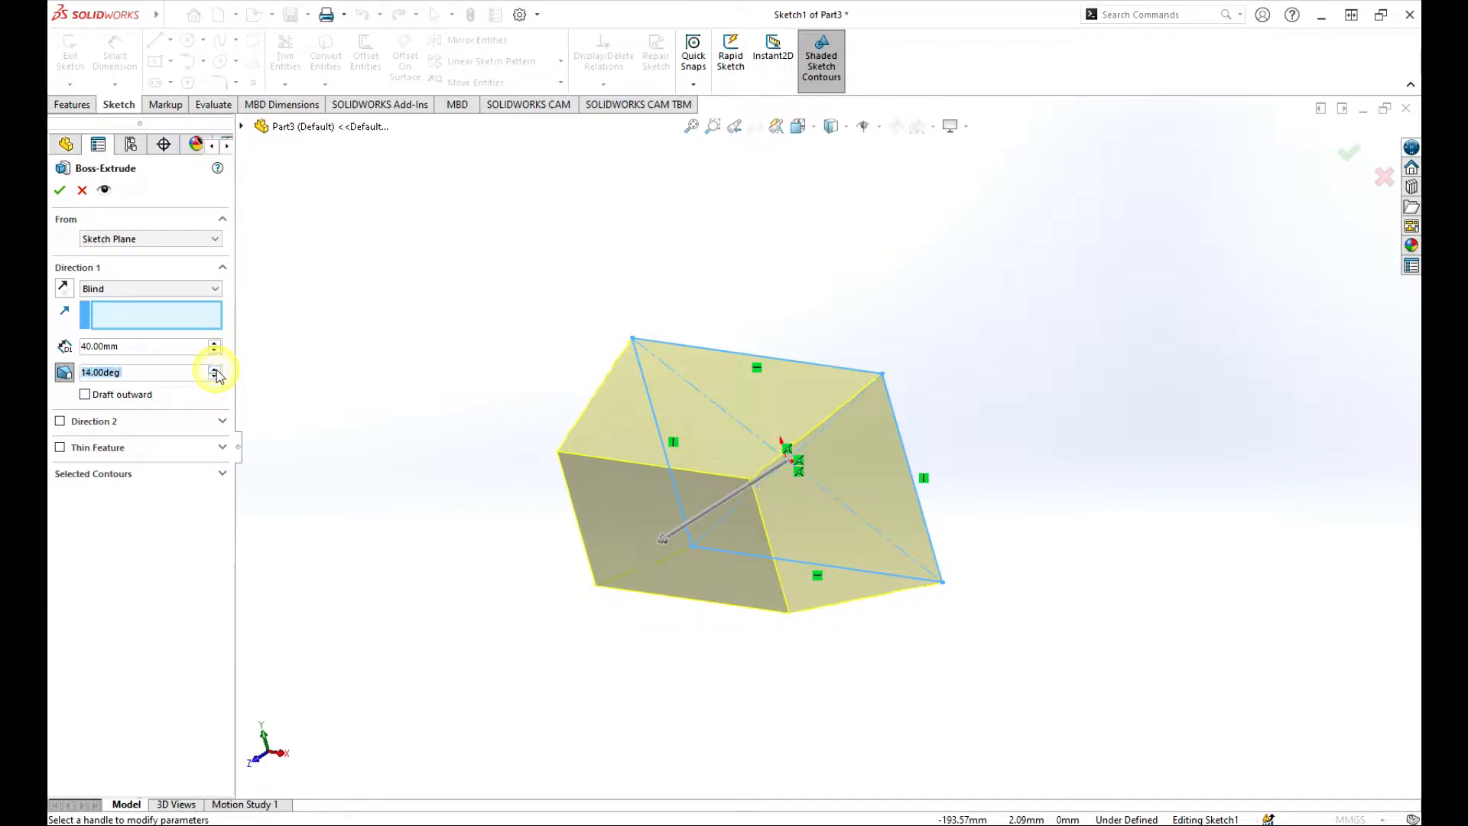
left_click(216, 371)
left_click(216, 370)
left_click(215, 370)
left_click(216, 370)
left_click(216, 370)
left_click(216, 370)
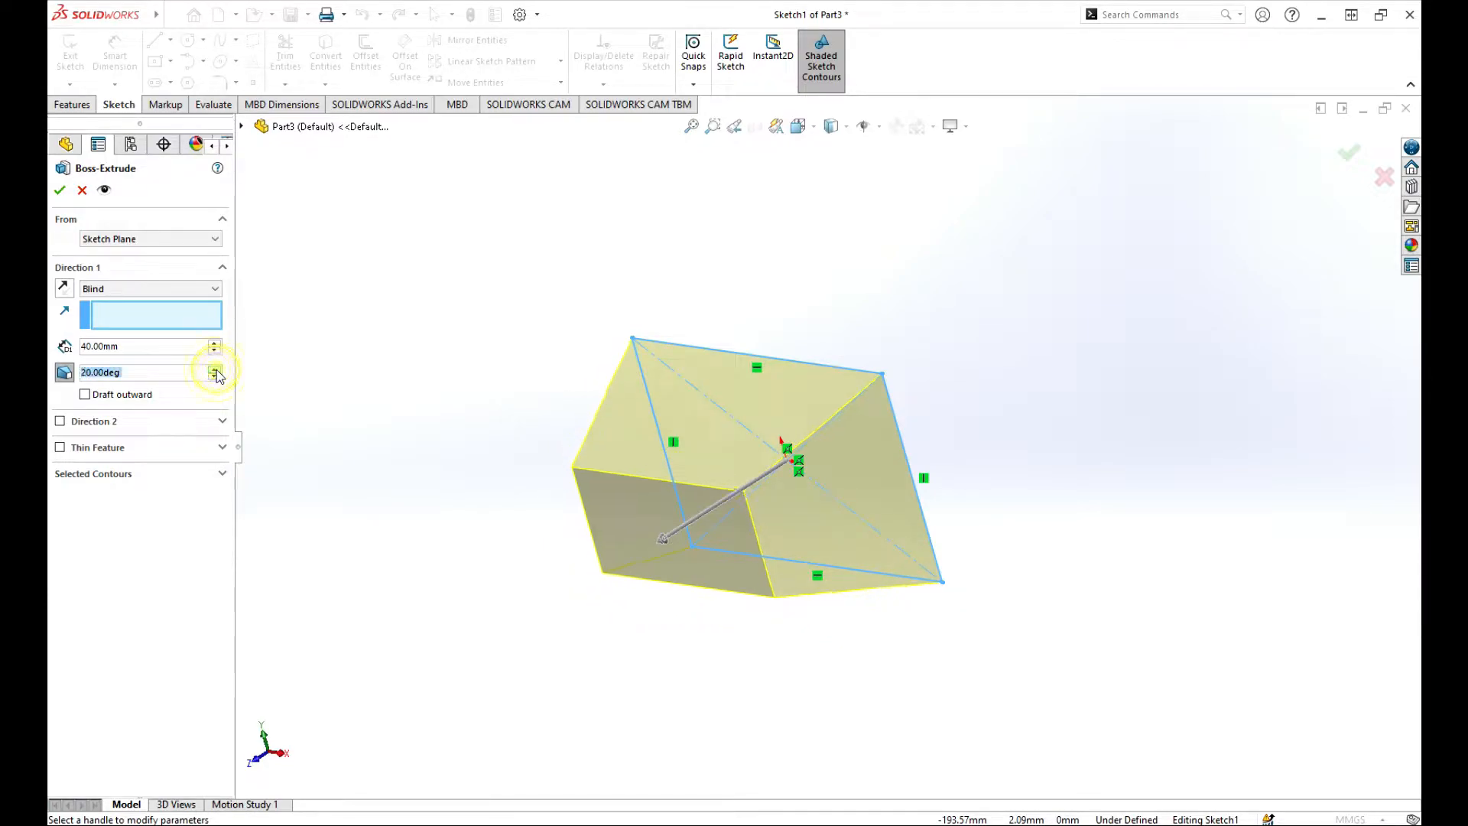
left_click(215, 370)
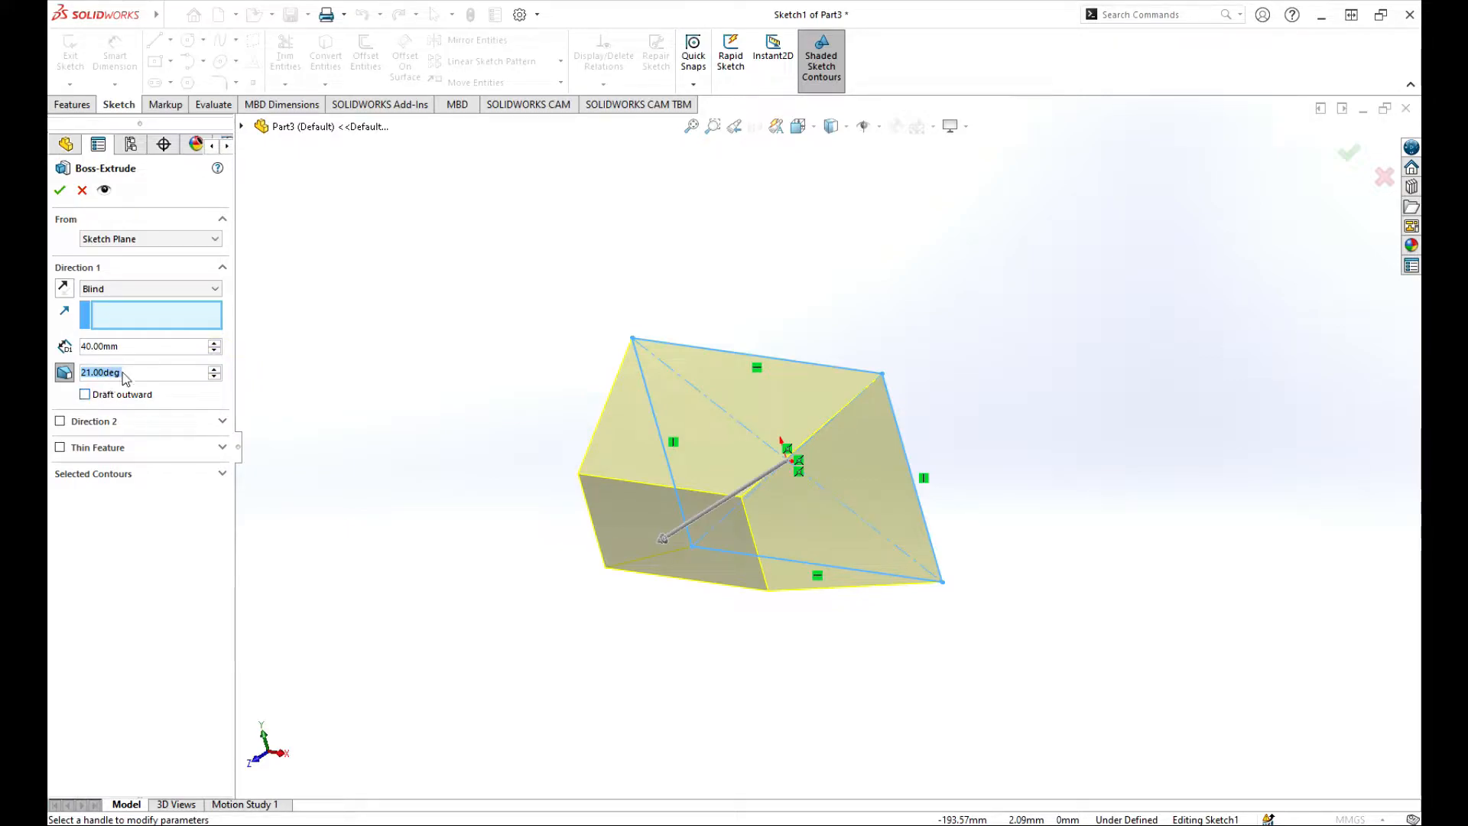
Flip the draft outward and back inward, then switch the draft off.
left_click(85, 395)
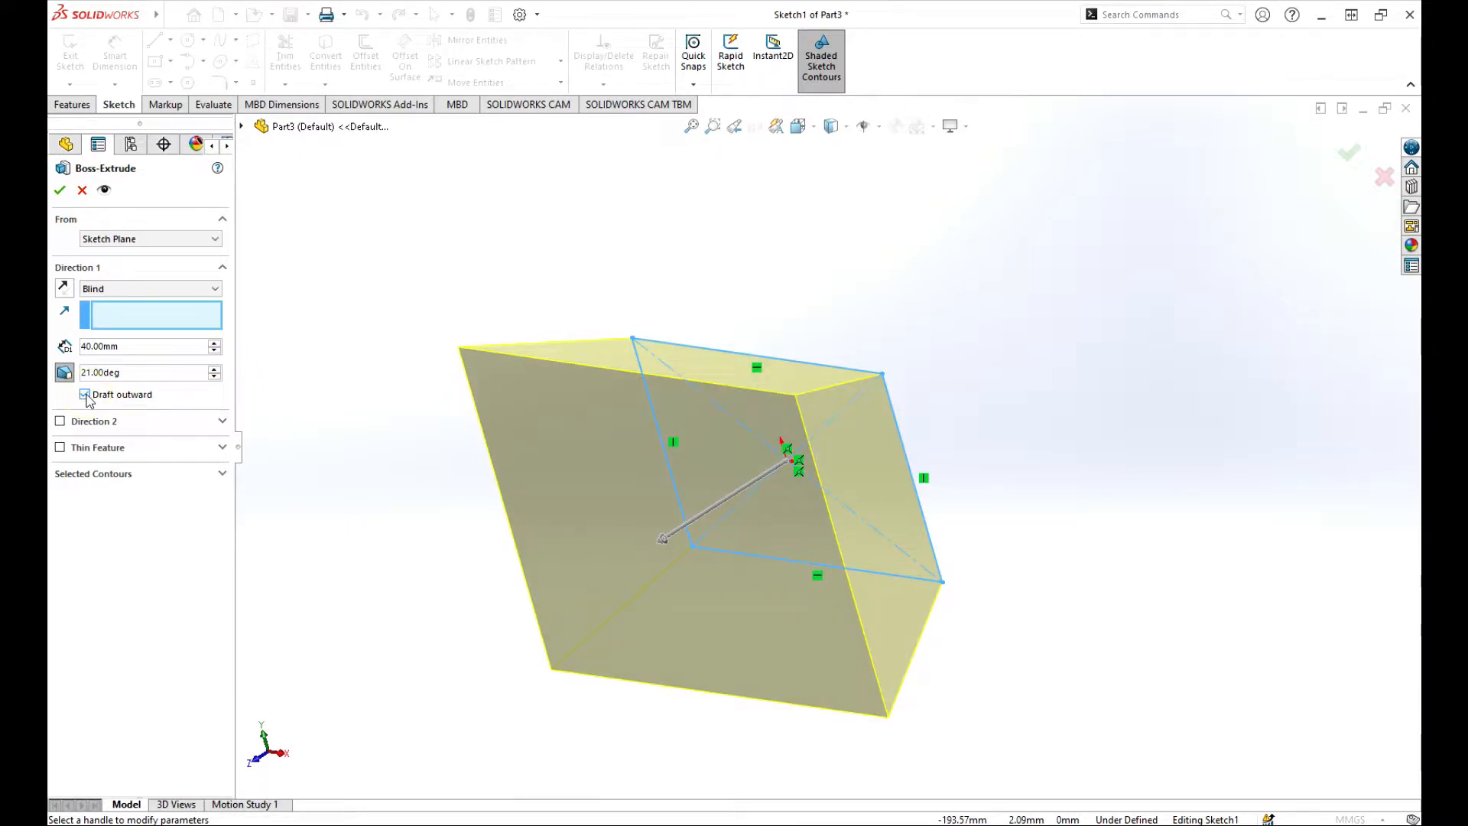
left_click(85, 395)
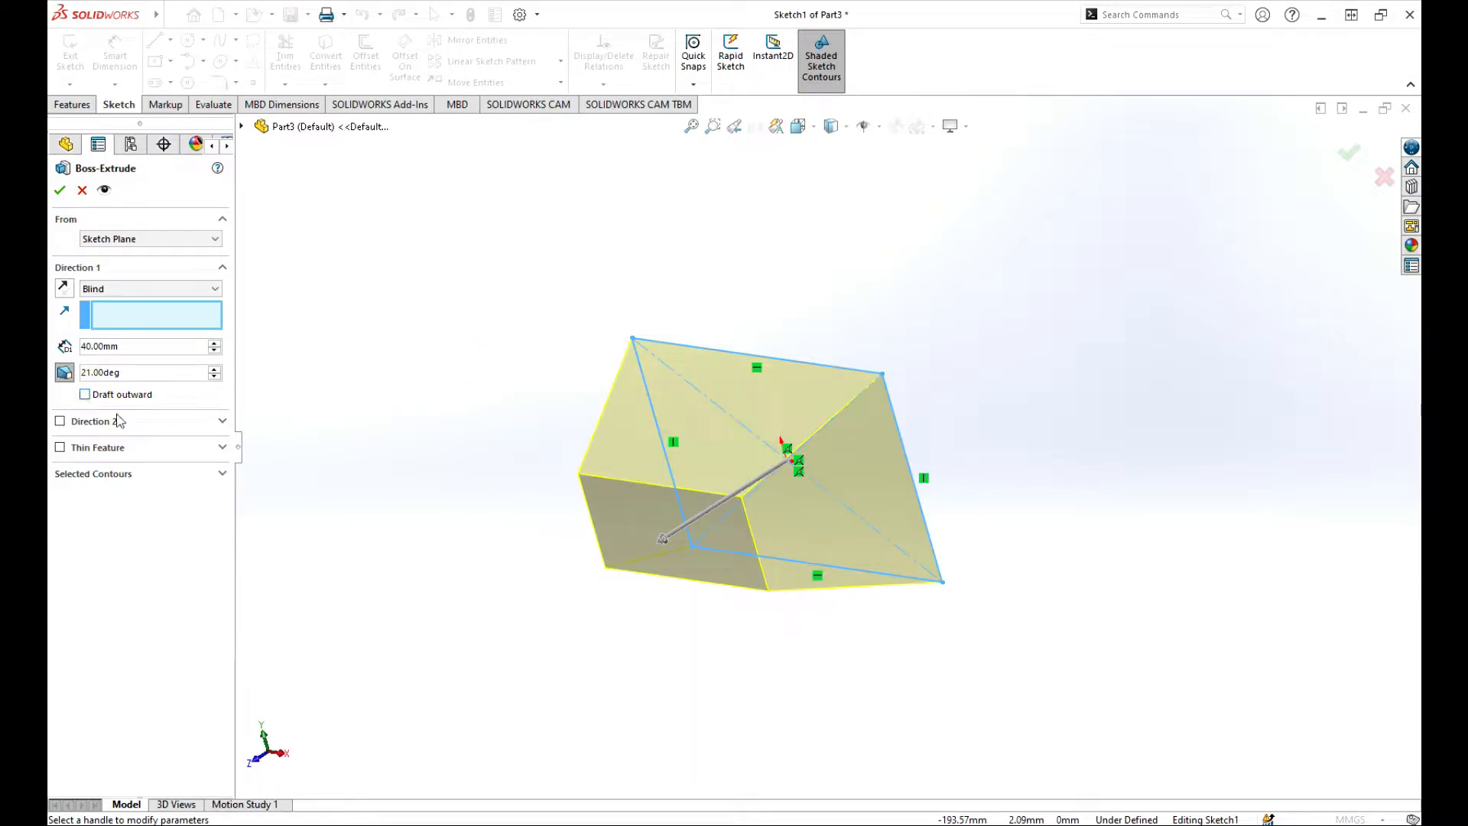
left_click(66, 374)
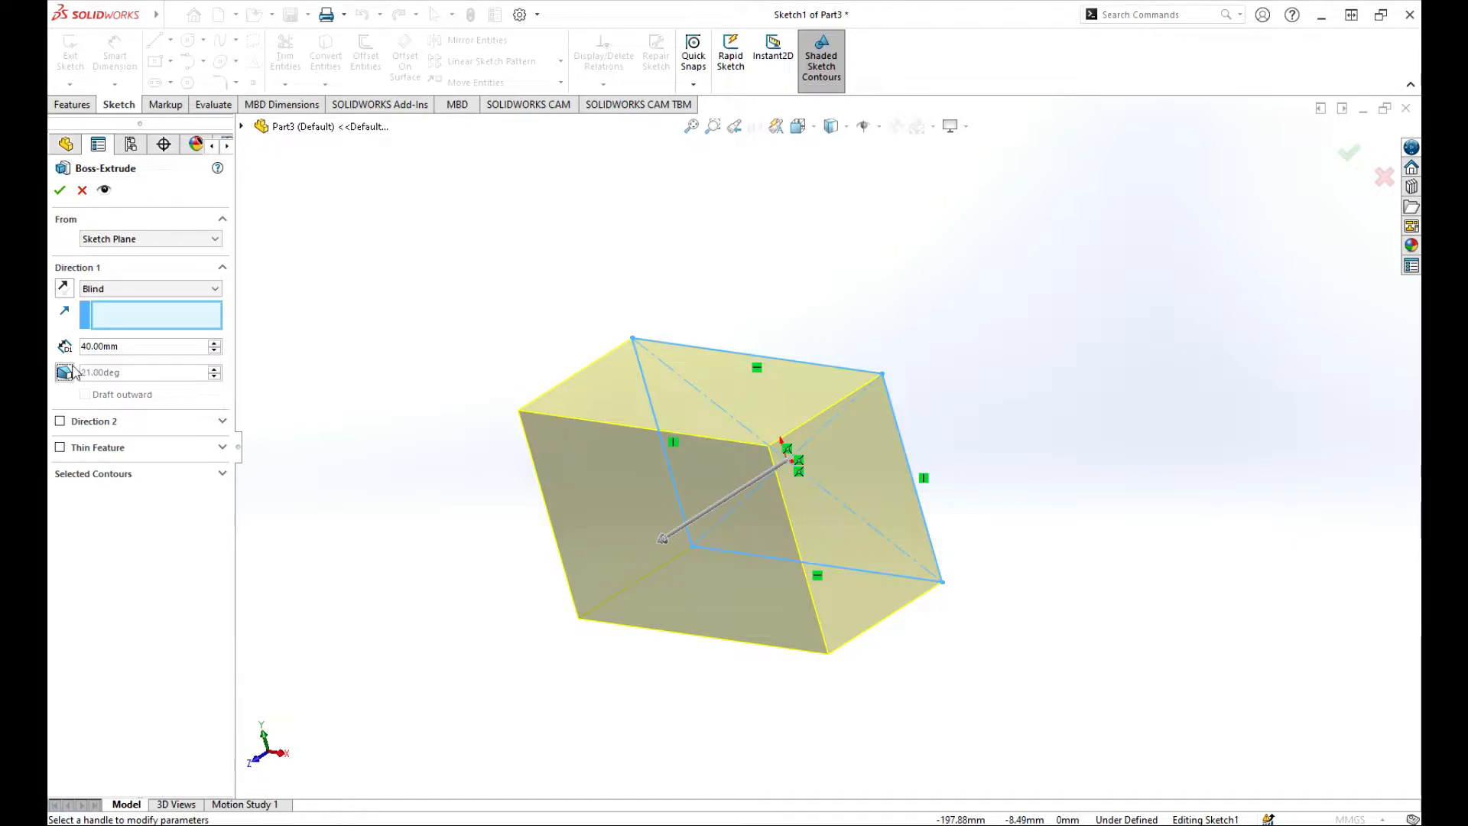
left_click(68, 371)
left_click(65, 374)
scroll(525, 452, "up", 3)
middle_click_drag(802, 457, 747, 493)
scroll(747, 493, "down", 3)
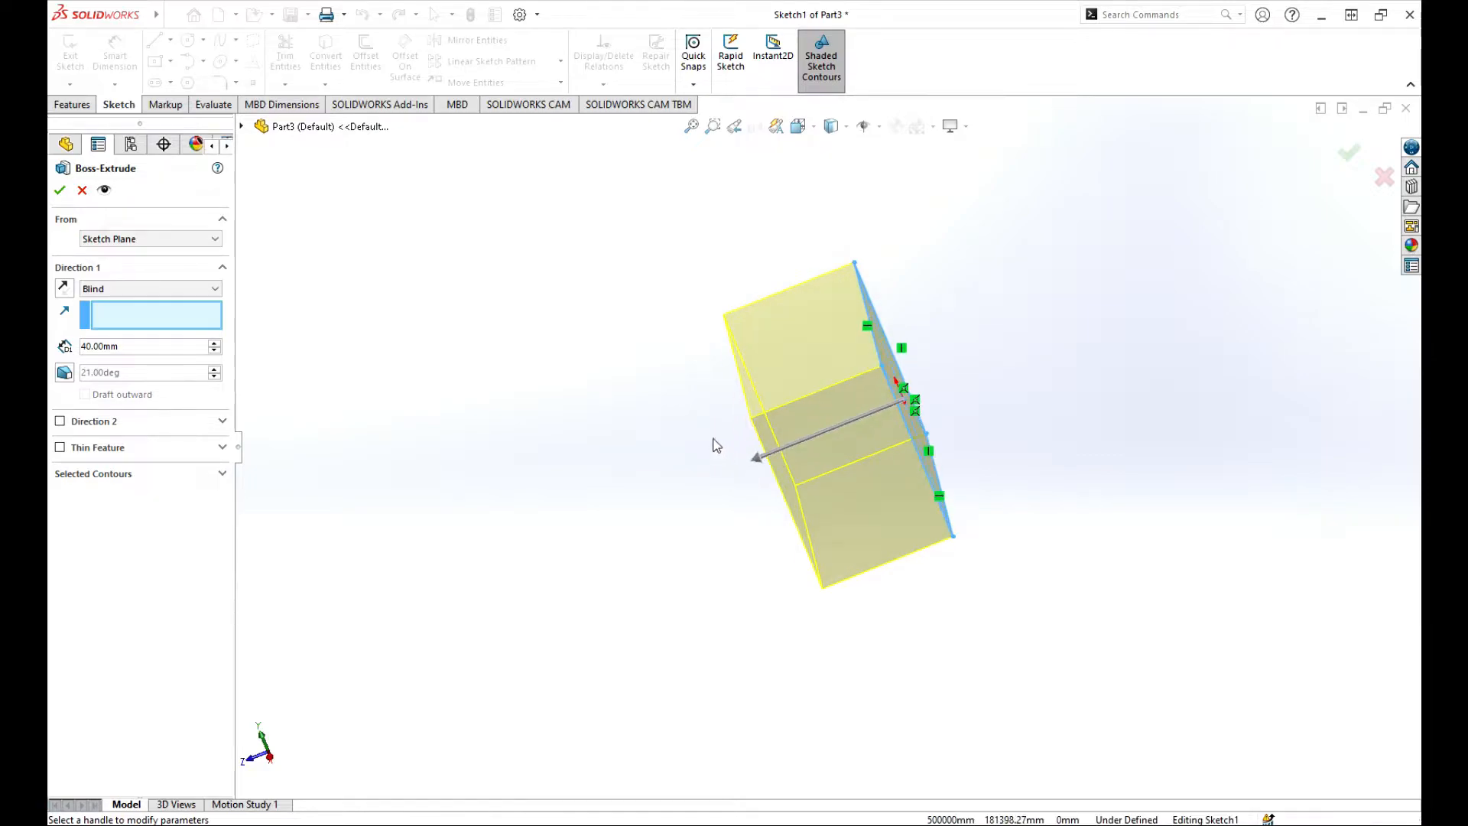
scroll(665, 449, "up", 3)
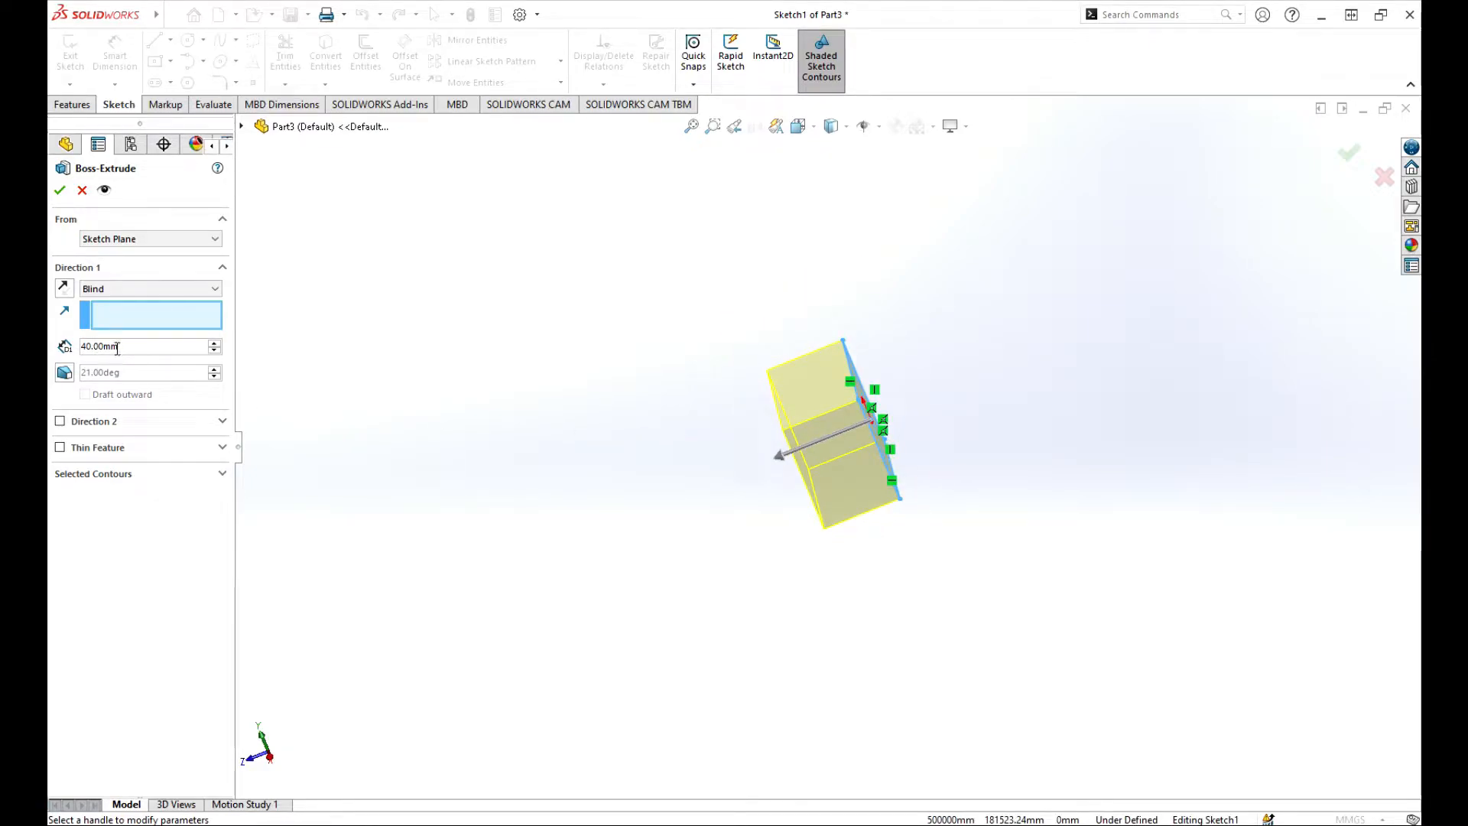
left_click(782, 462)
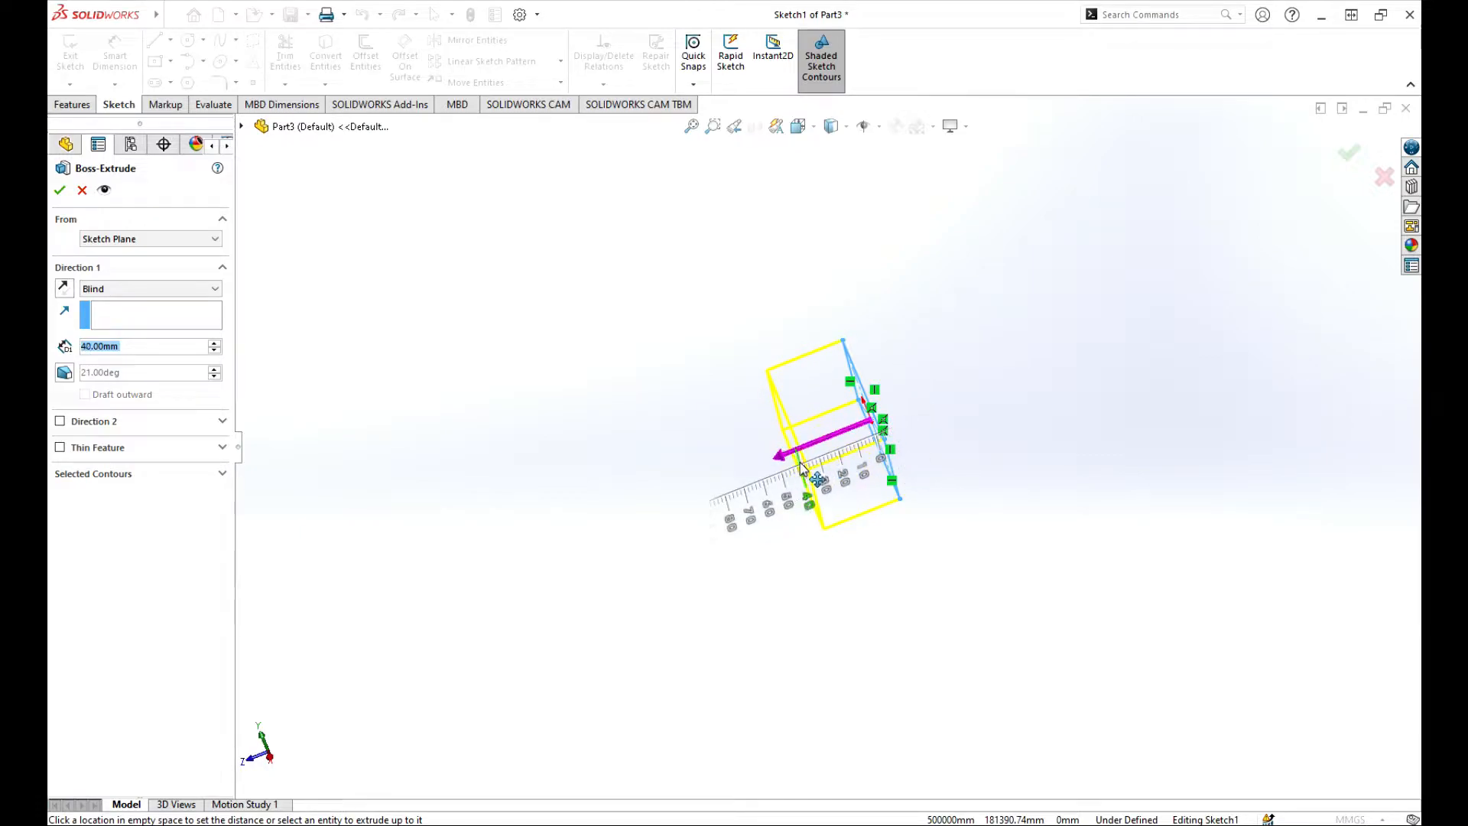
left_click(784, 471)
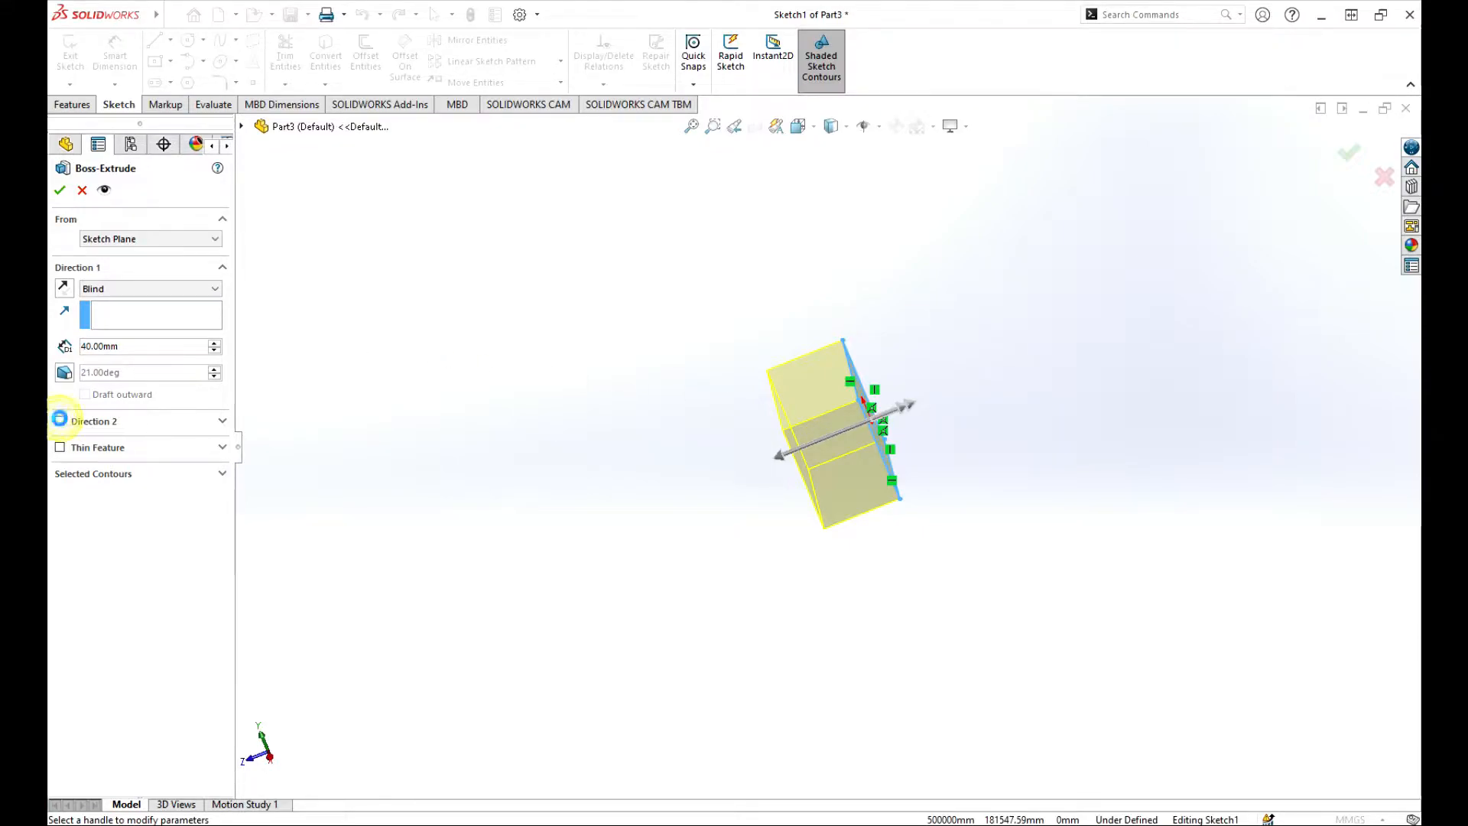
Enable Direction 2 and vary its depth between 10 and 40 mm, ending at 20 mm.
left_click(60, 421)
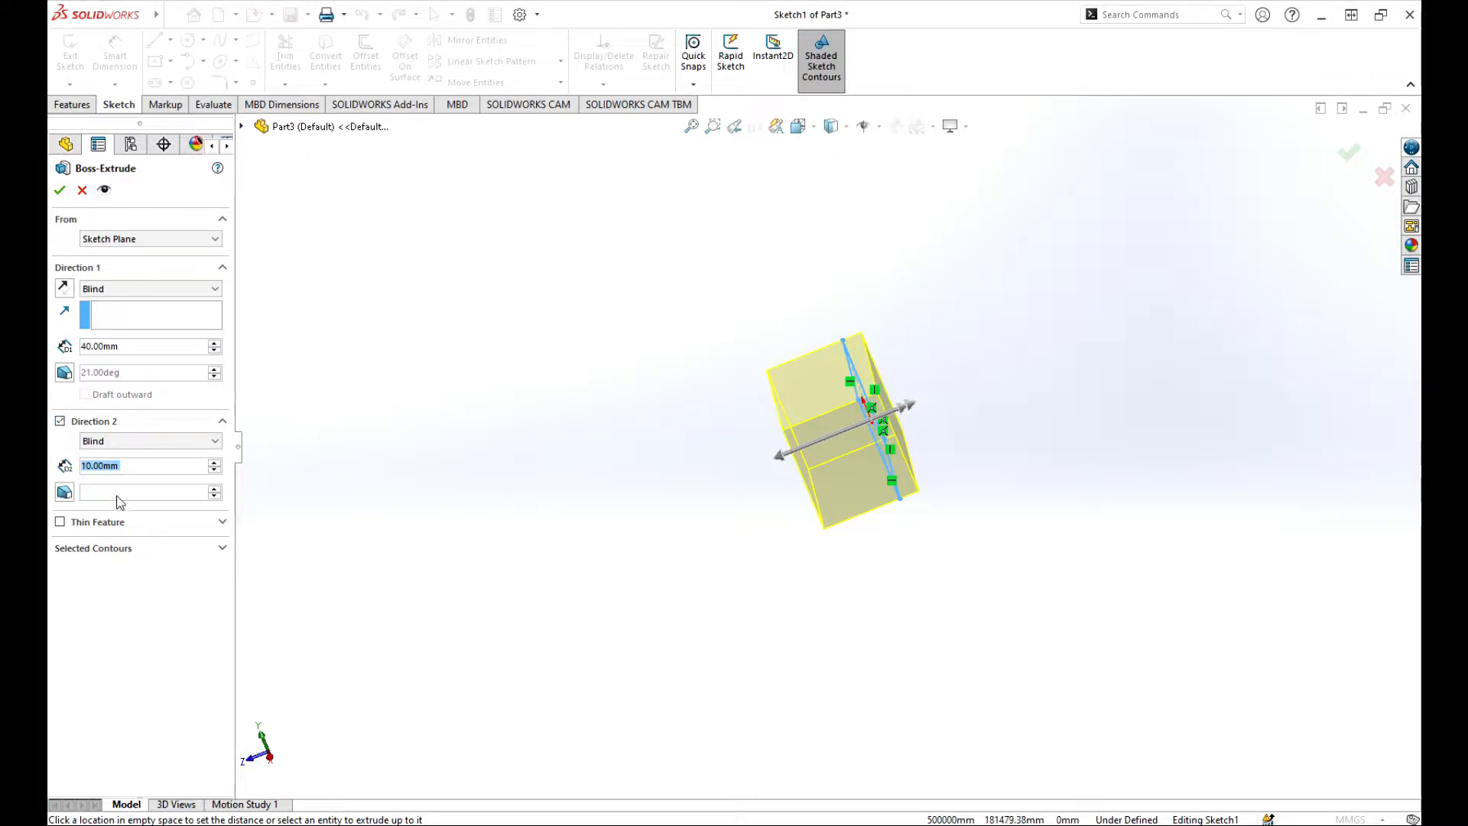
left_click(215, 463)
left_click(215, 463)
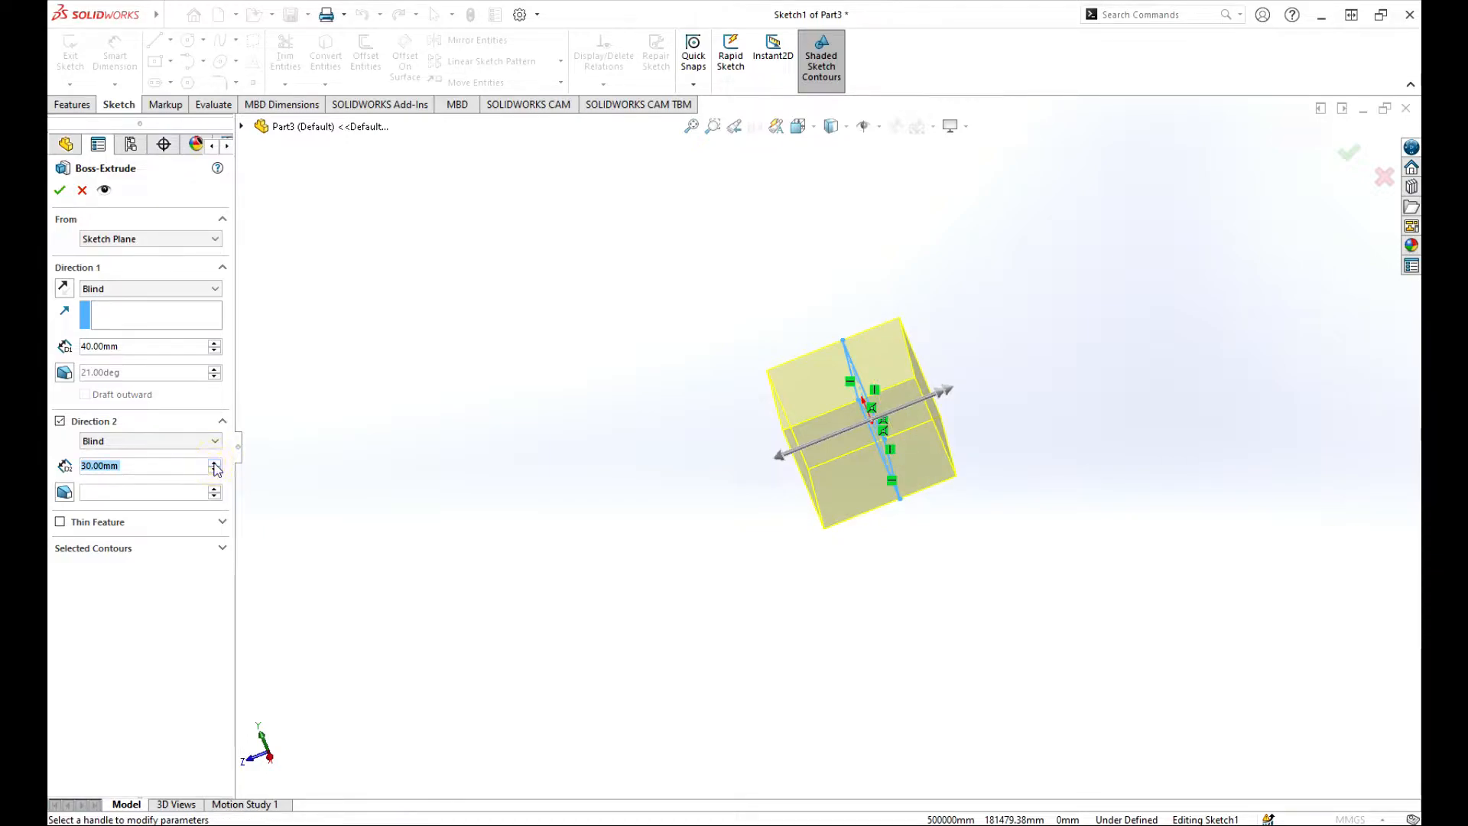
left_click(215, 463)
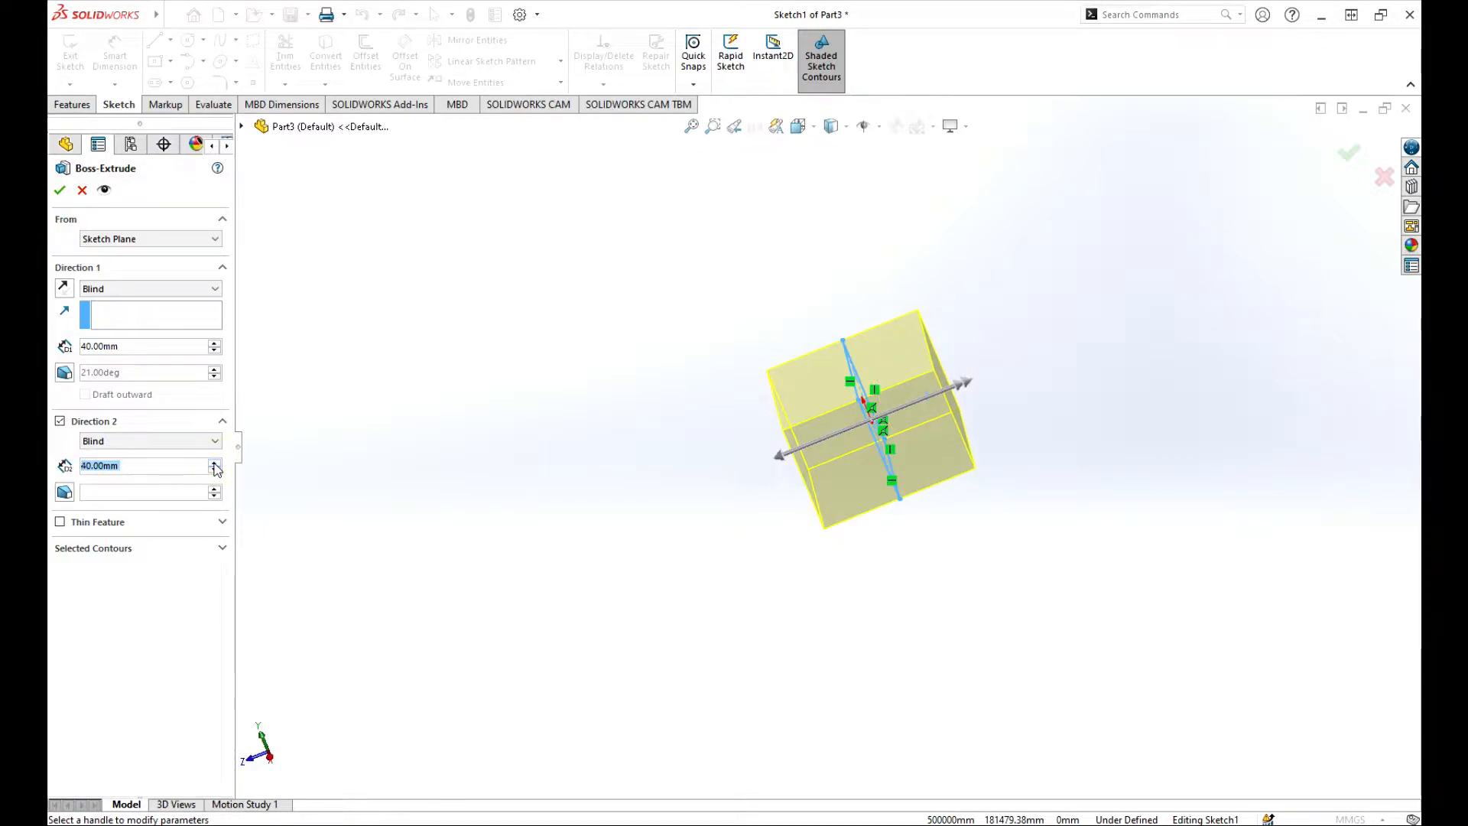
left_click(215, 470)
left_click(215, 471)
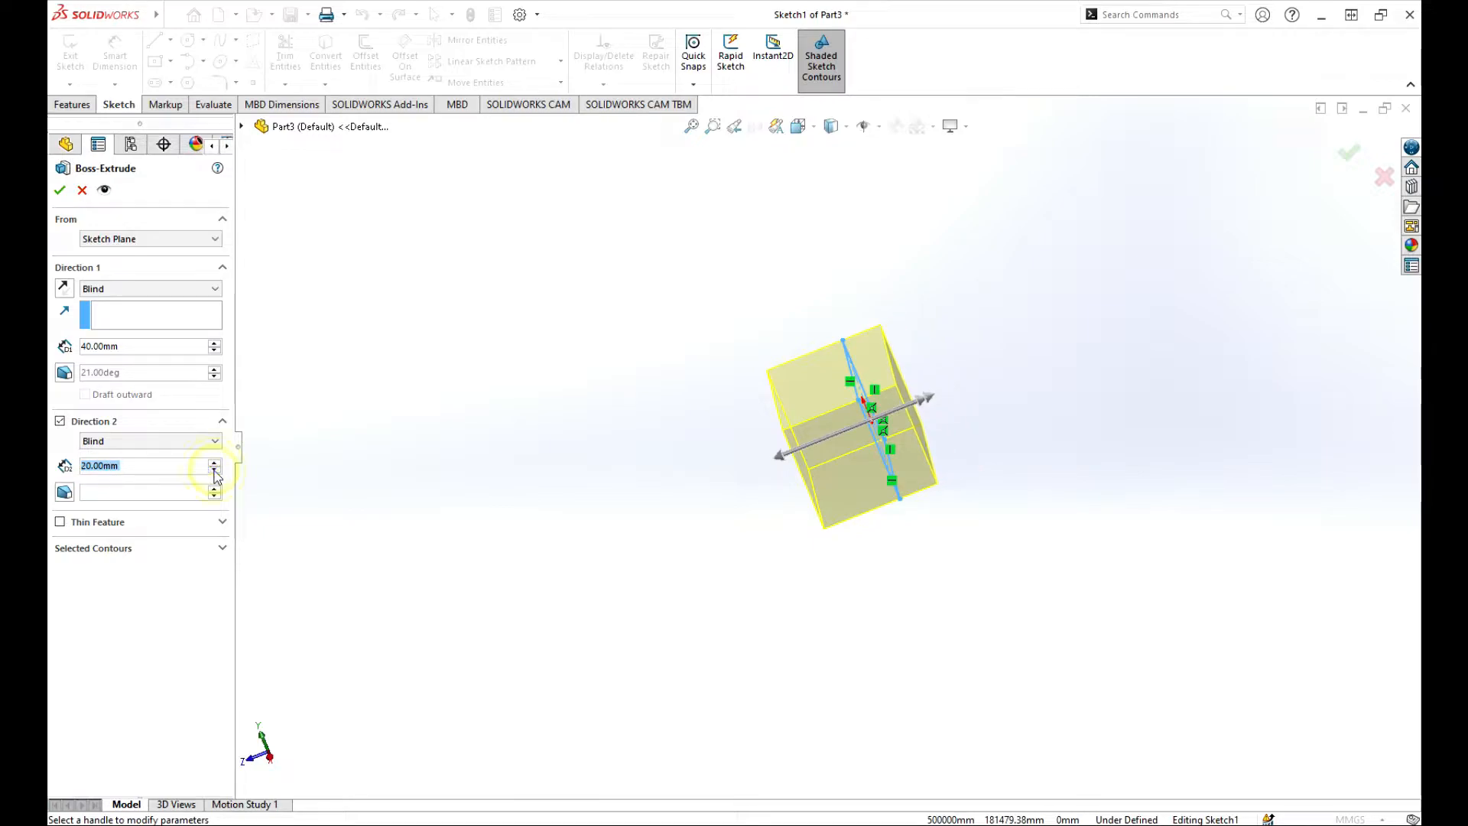
left_click(215, 471)
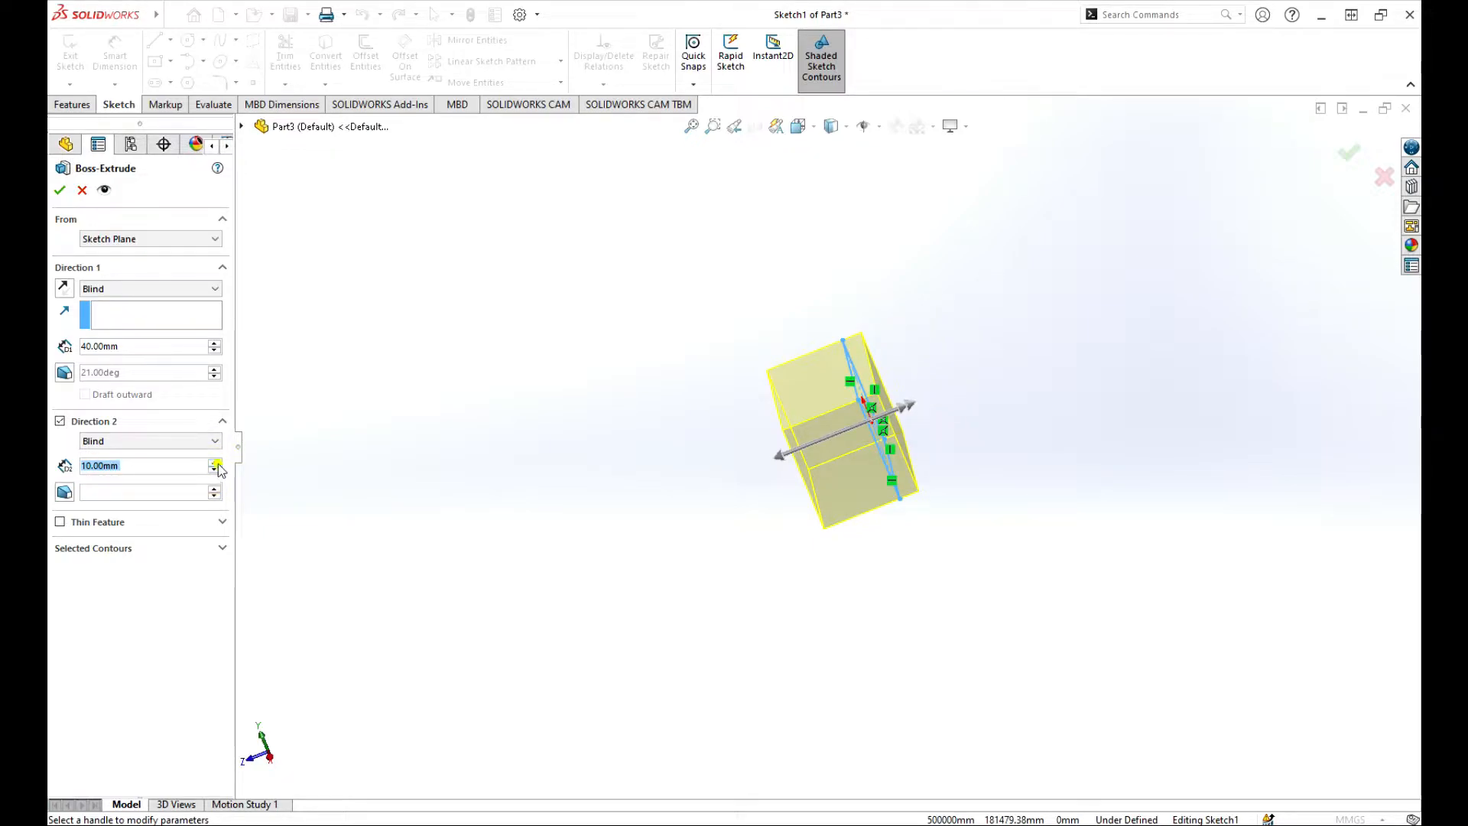
left_click(216, 463)
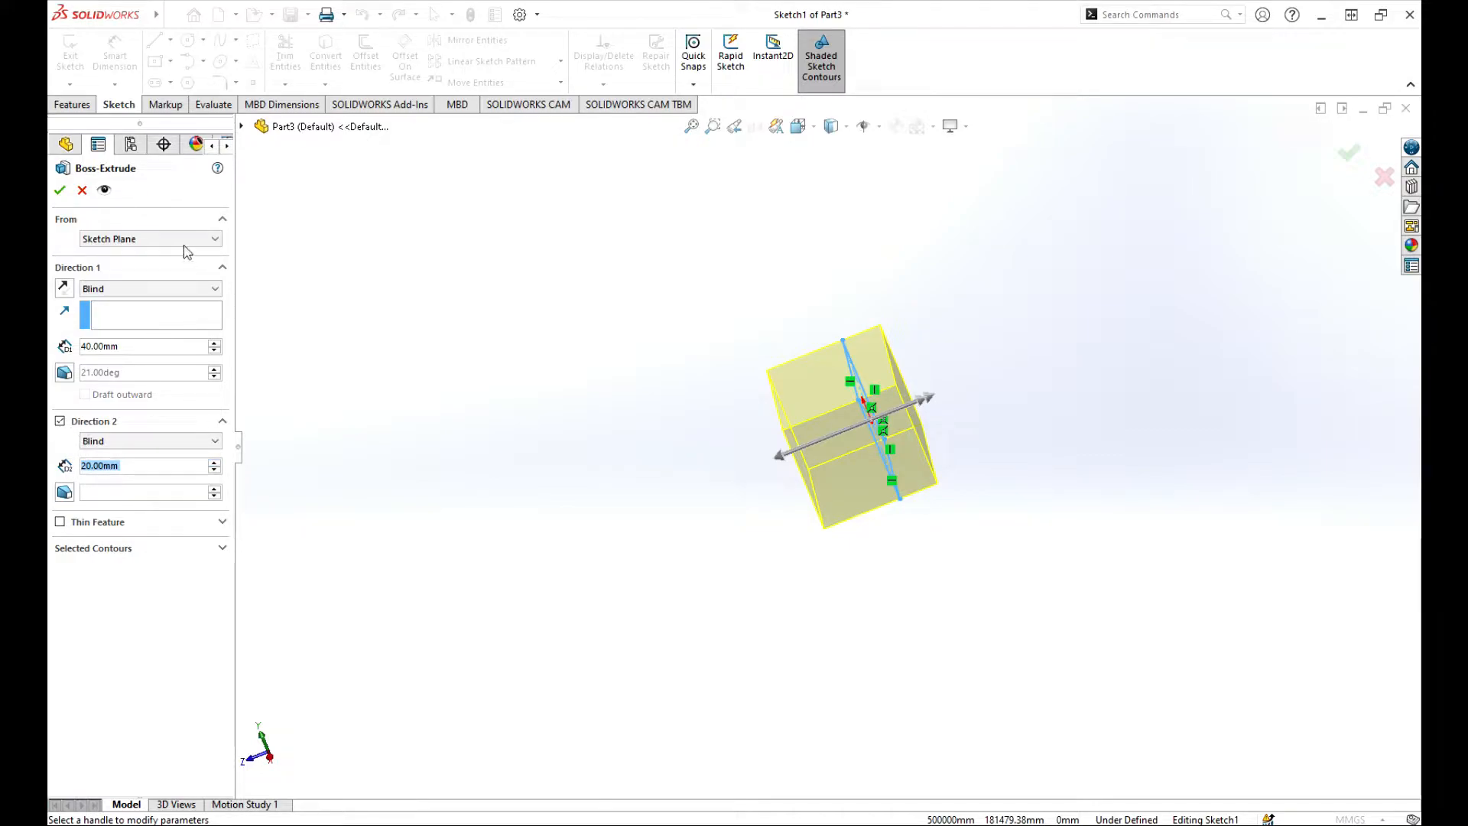
Keep the Blind end condition, drop Direction 2, and create the 40 mm Boss-Extrude1.
left_click(217, 296)
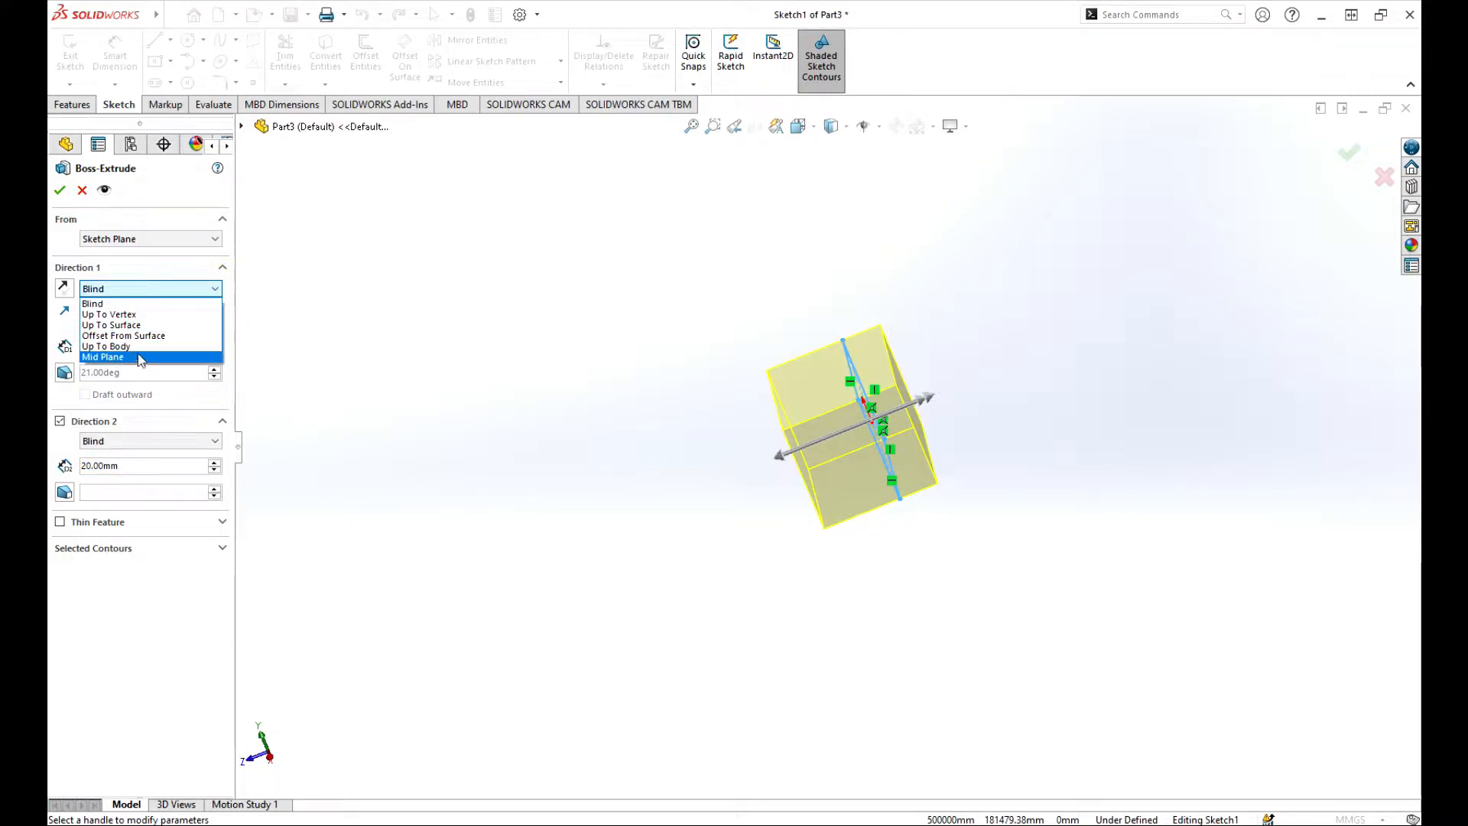
left_click(290, 382)
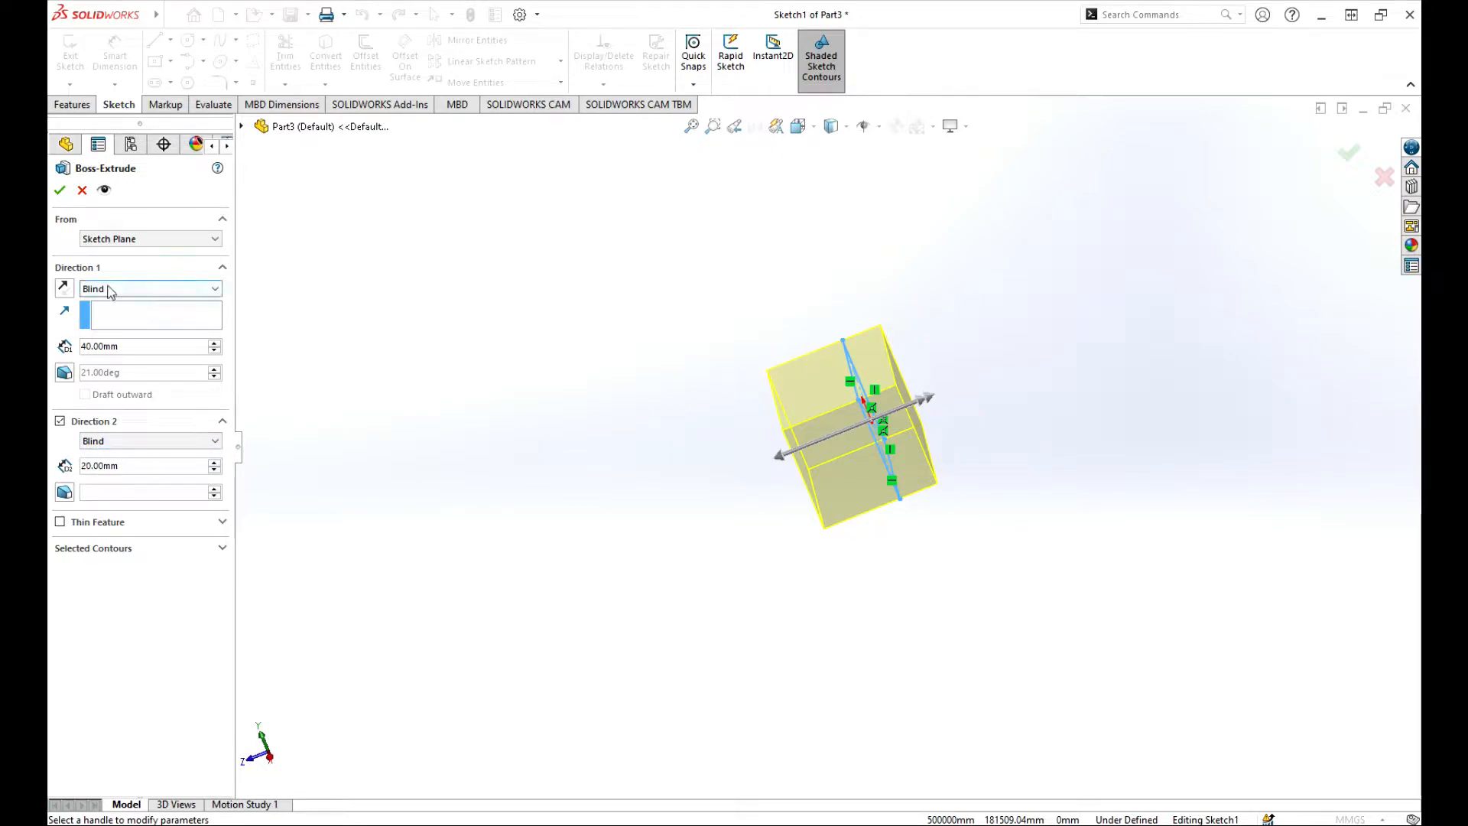
left_click(60, 421)
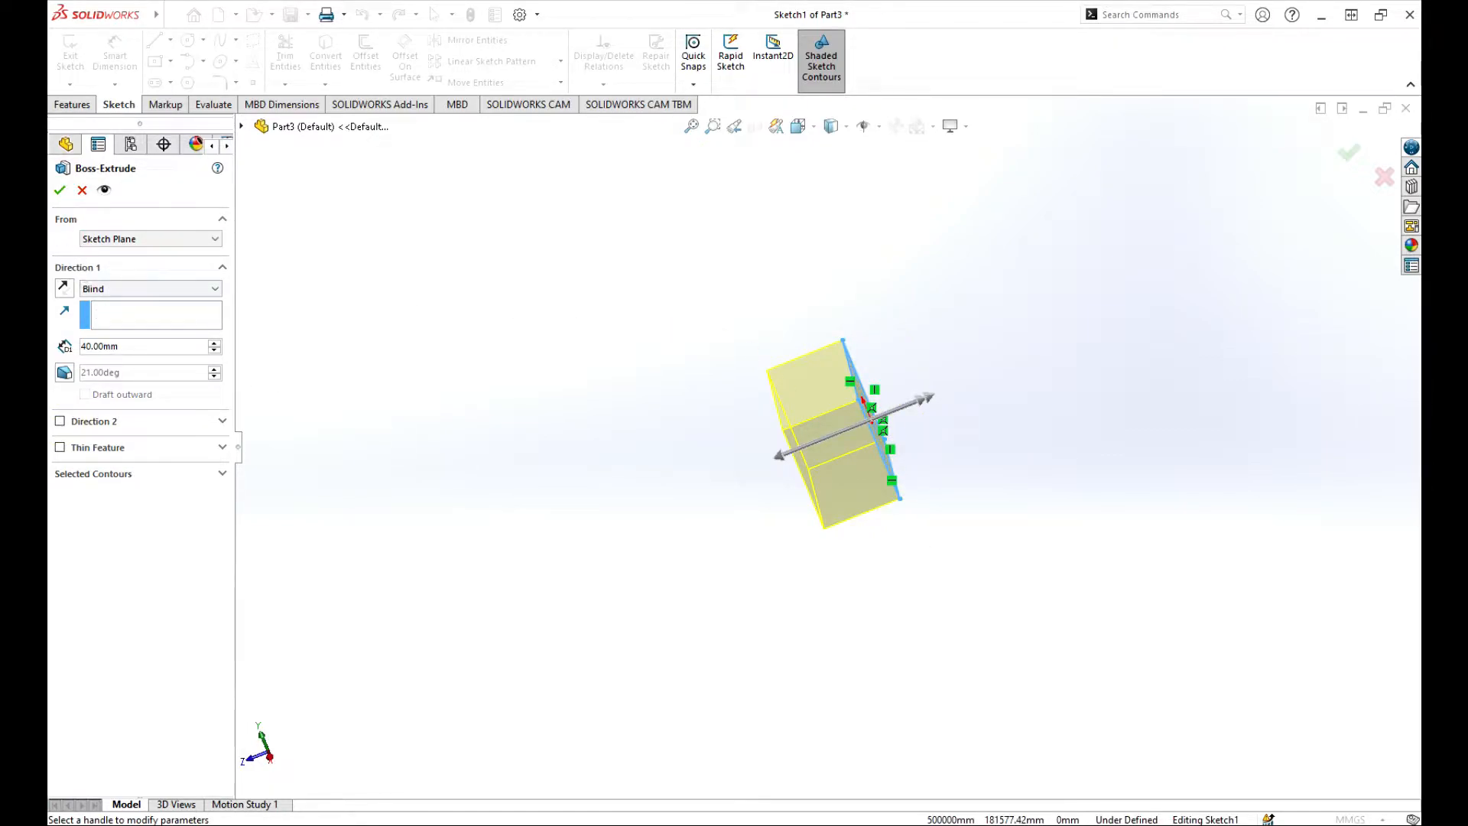
left_click(59, 189)
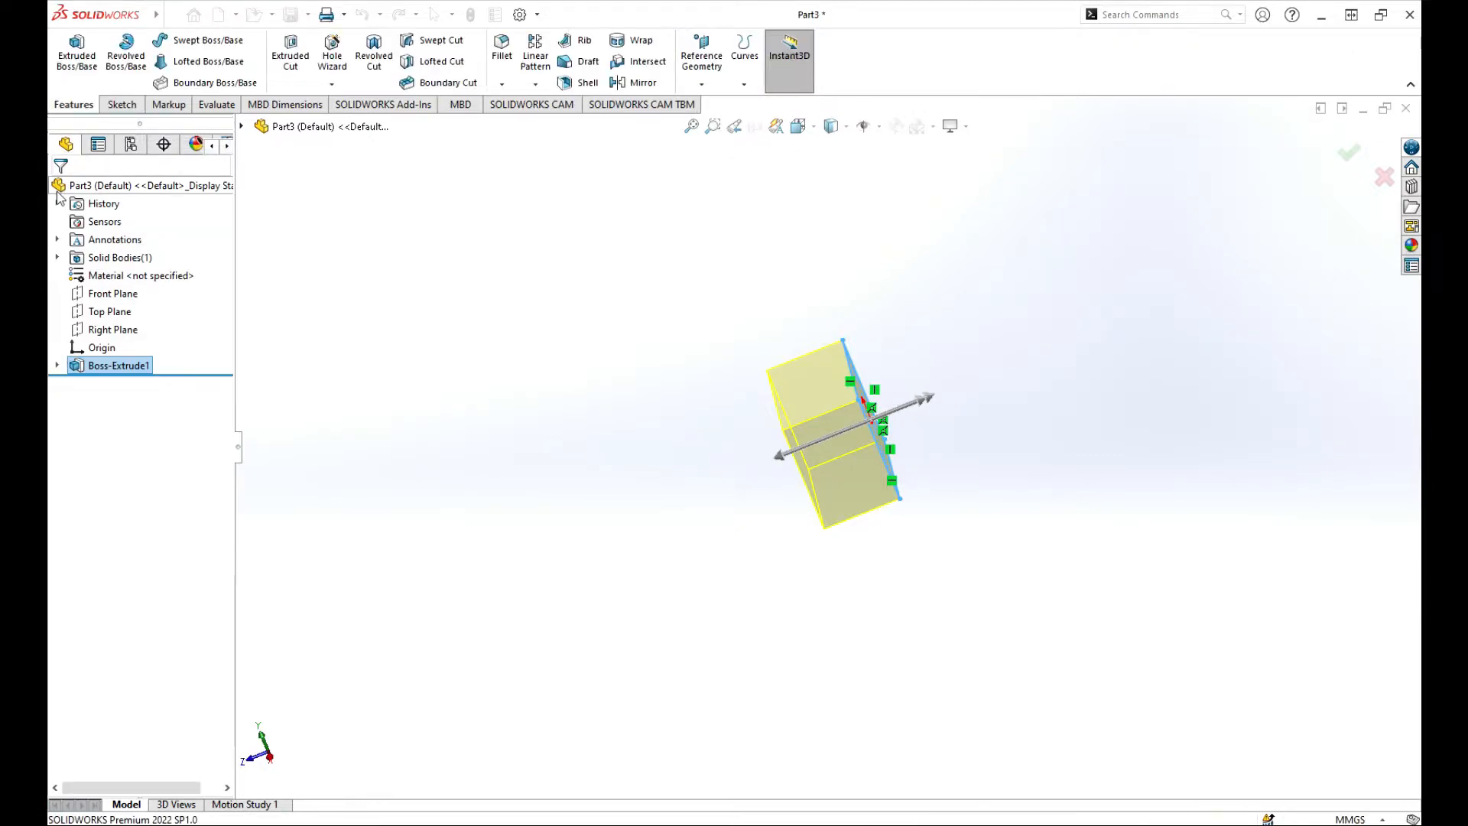
Orbit the block, then expand Boss-Extrude1 and reopen Sketch1 for editing.
left_click(675, 374)
middle_click_drag(669, 416, 786, 449)
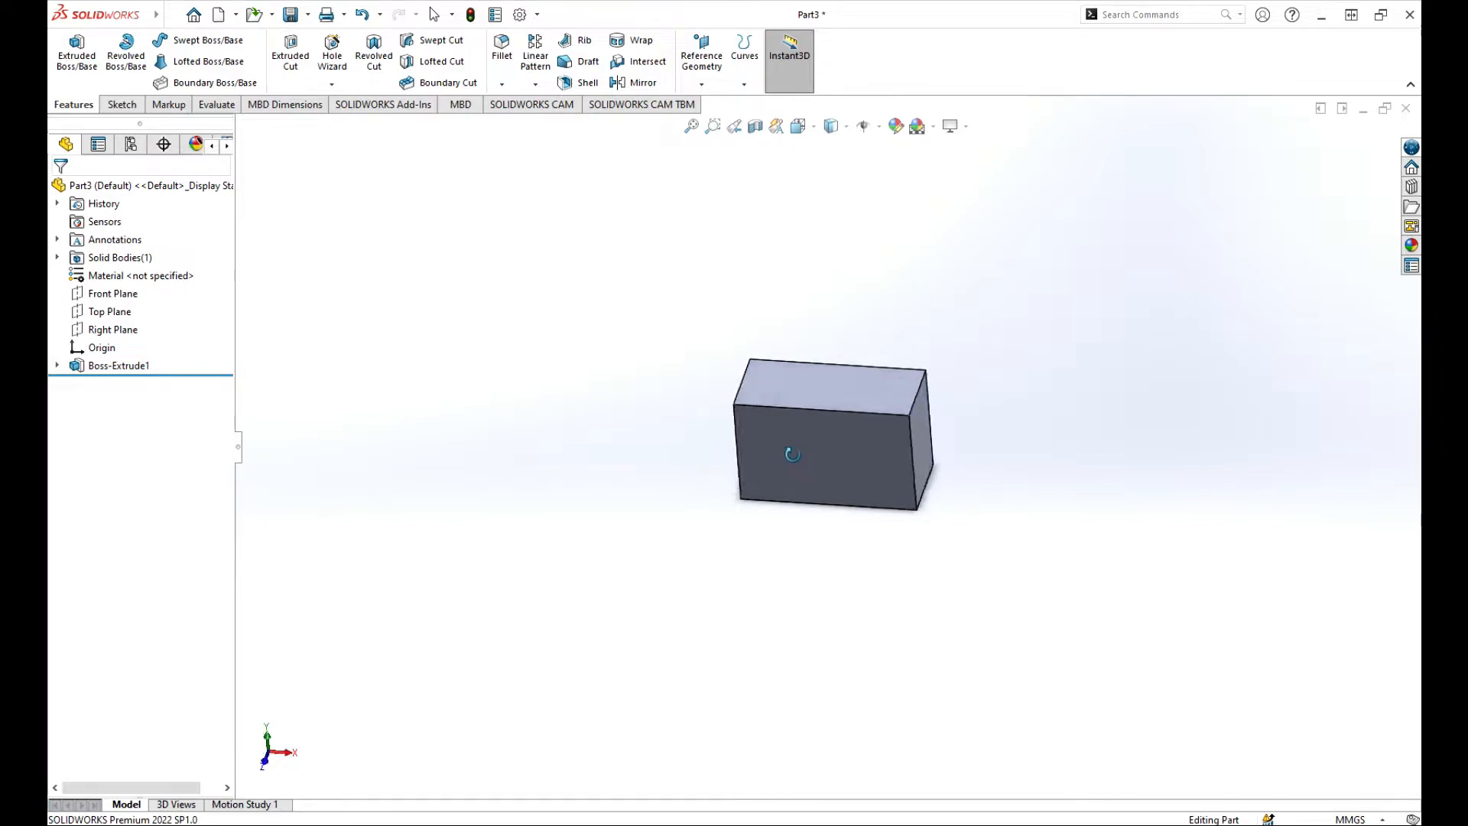
scroll(901, 461, "down", 3)
scroll(804, 443, "up", 3)
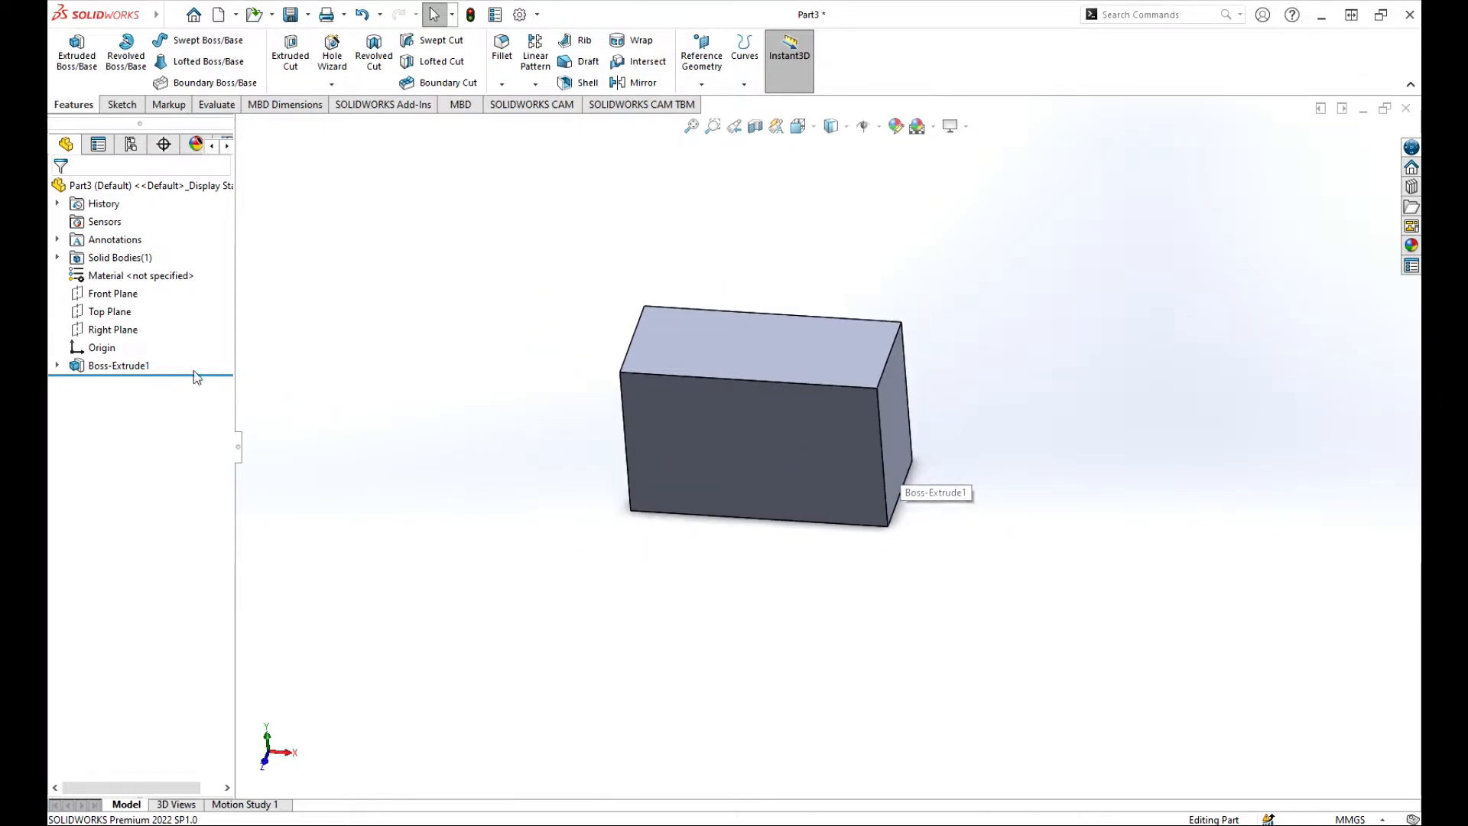
left_click(57, 366)
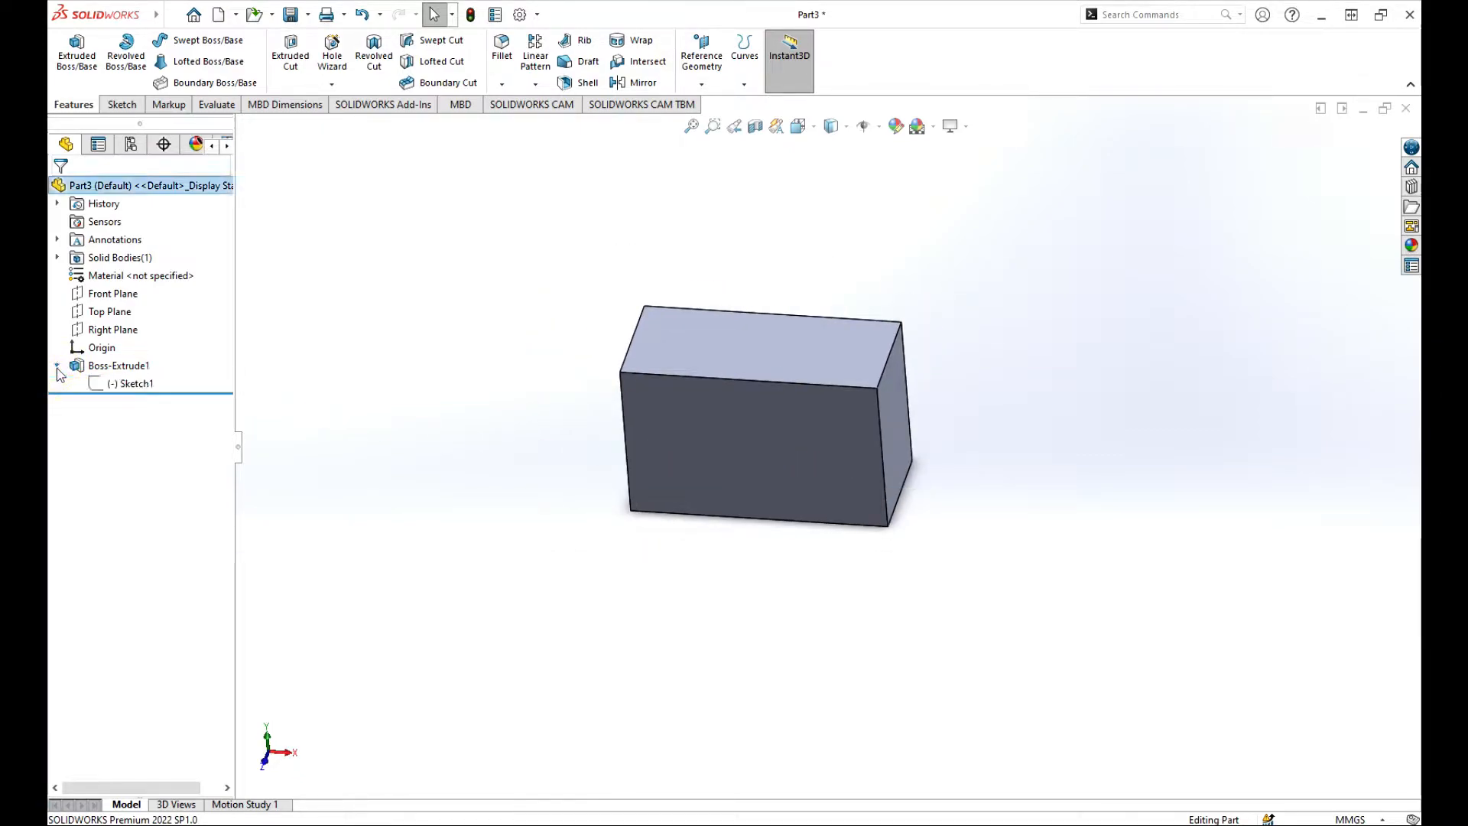
left_click(127, 383)
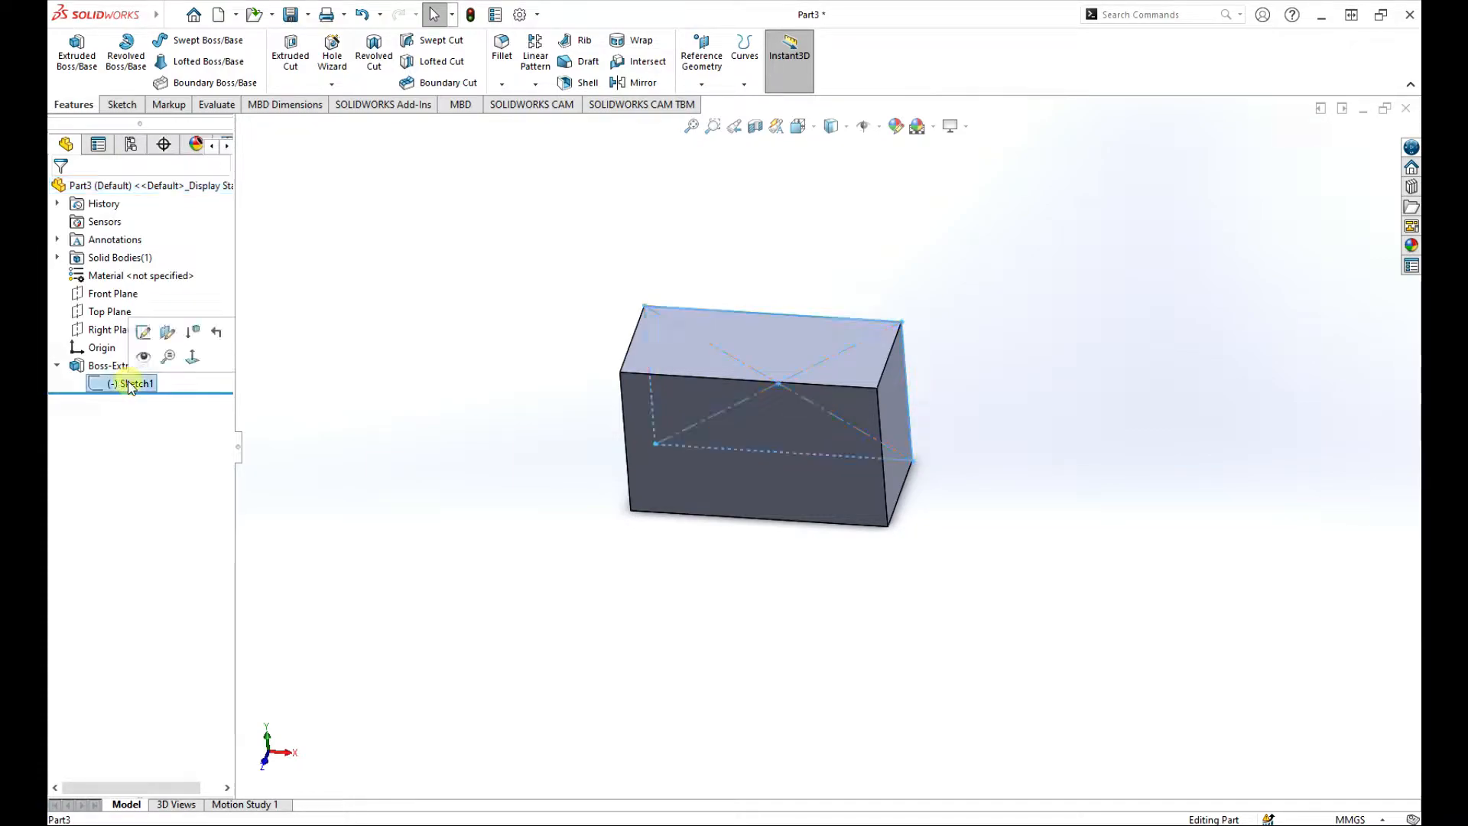
left_click(143, 333)
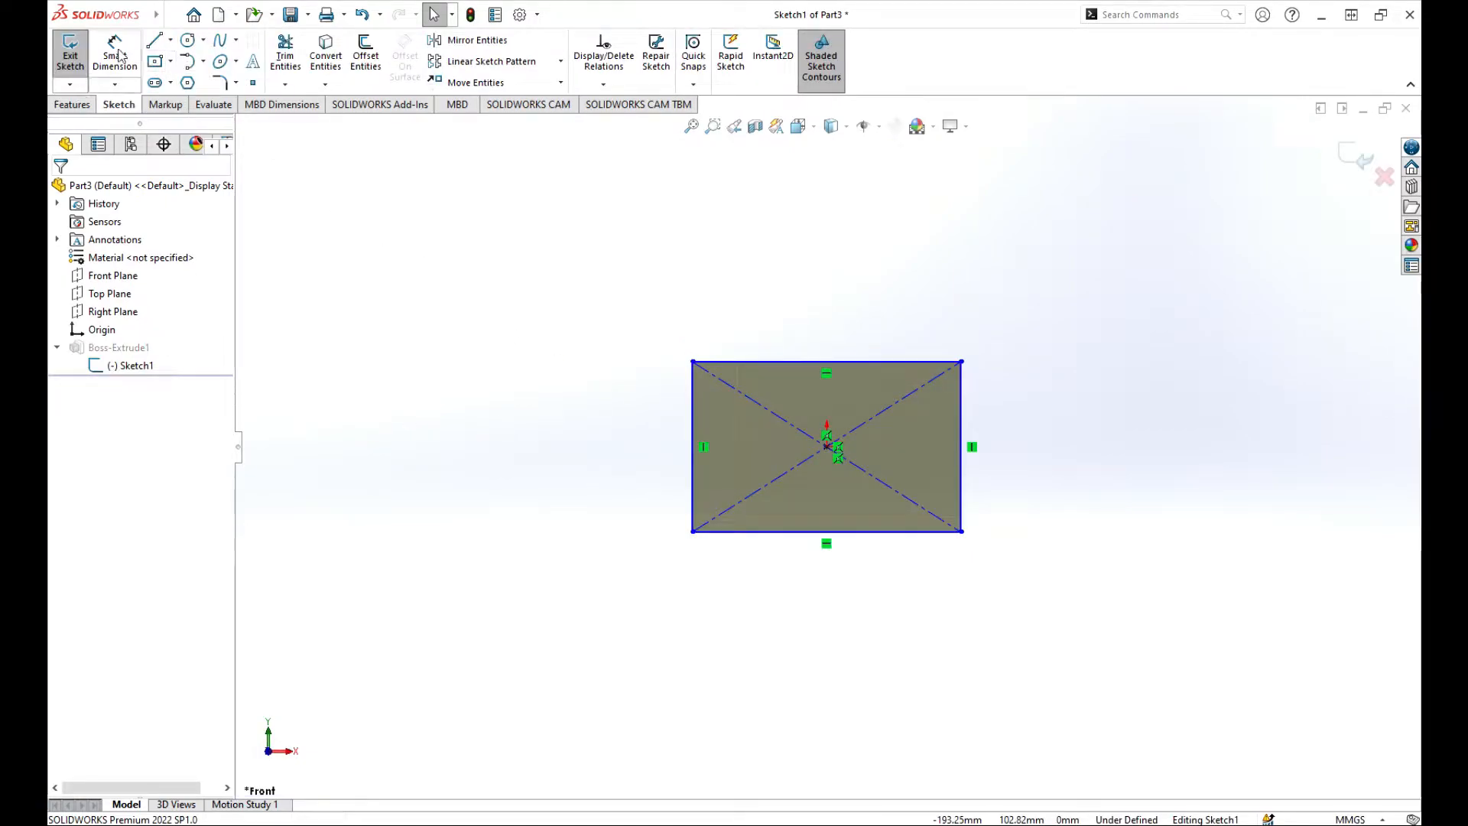
Dimension the rectangle 50 mm tall and 70 mm wide, then start Sketch Fillet.
left_click(117, 54)
left_click(961, 461)
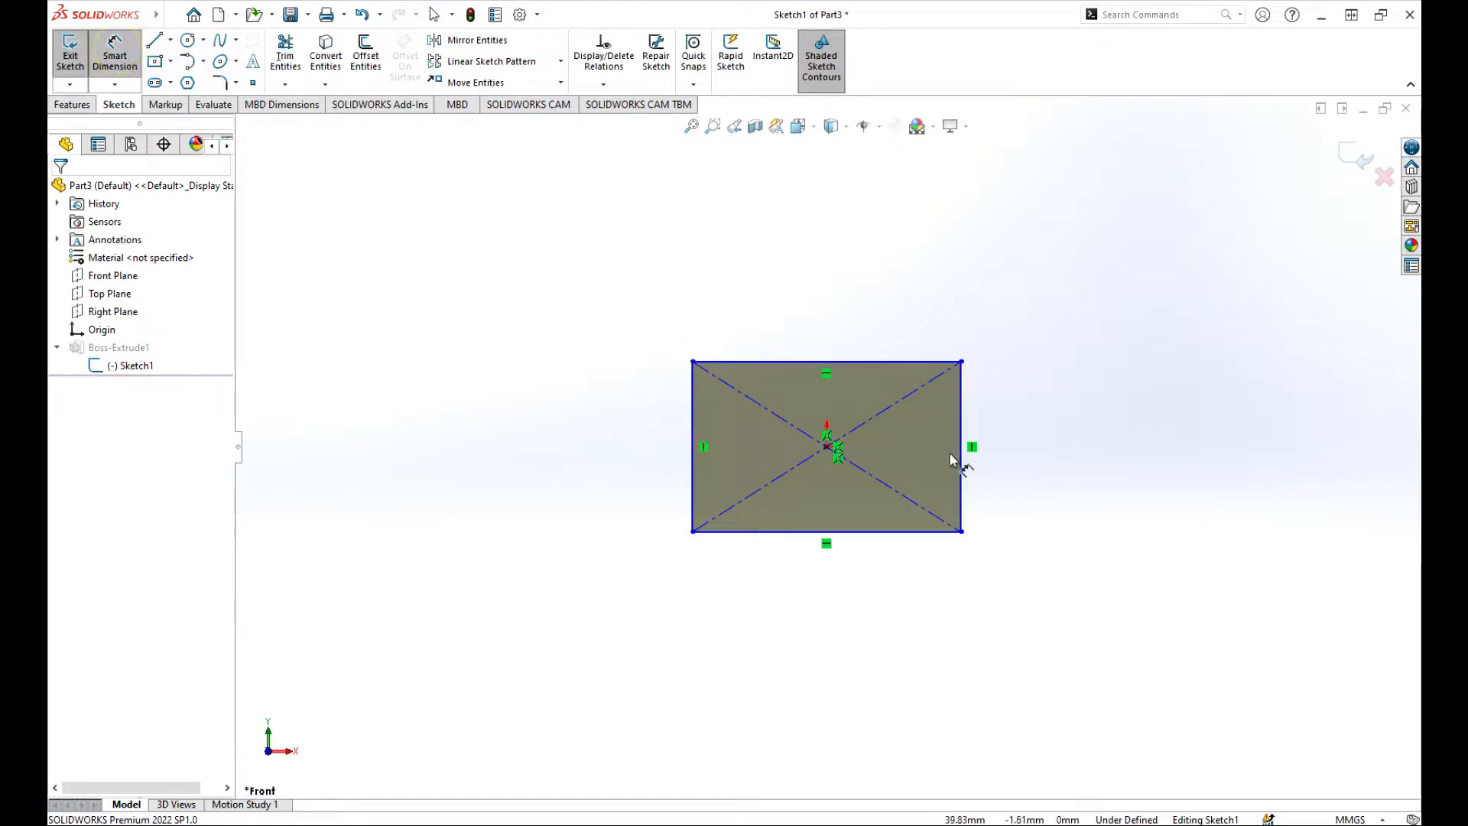
left_click(1047, 461)
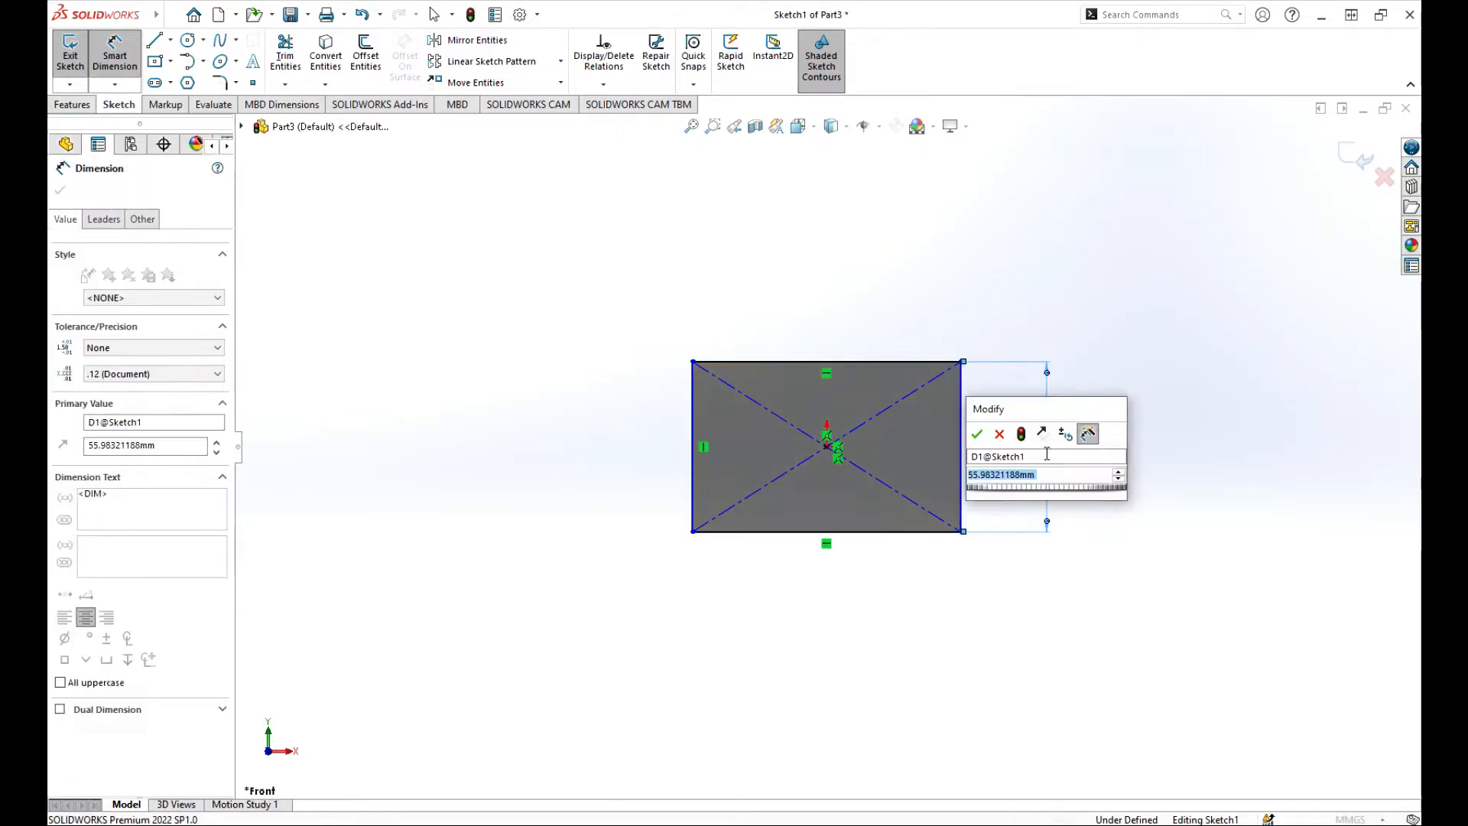
type("50")
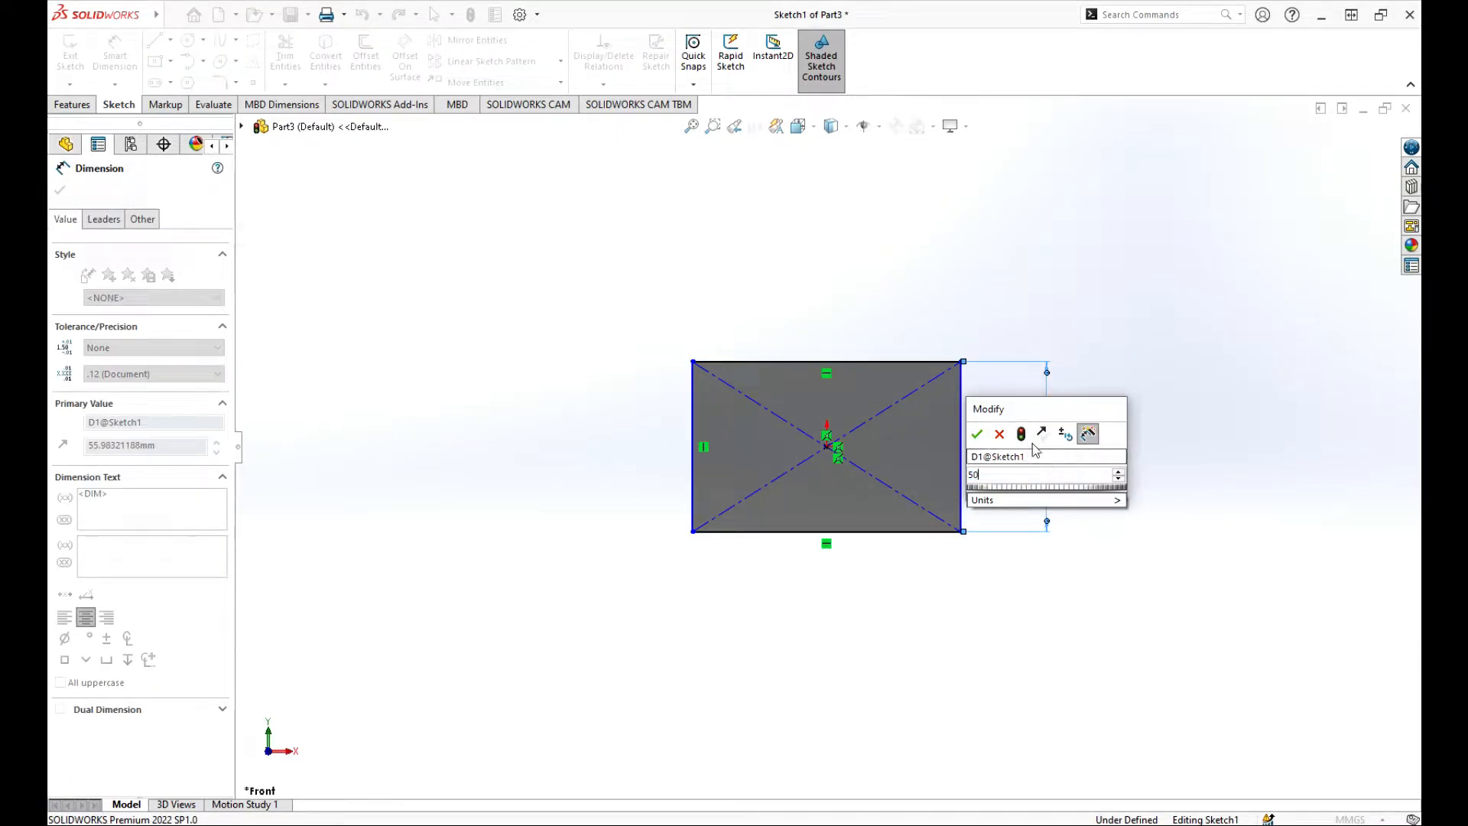
key("Return")
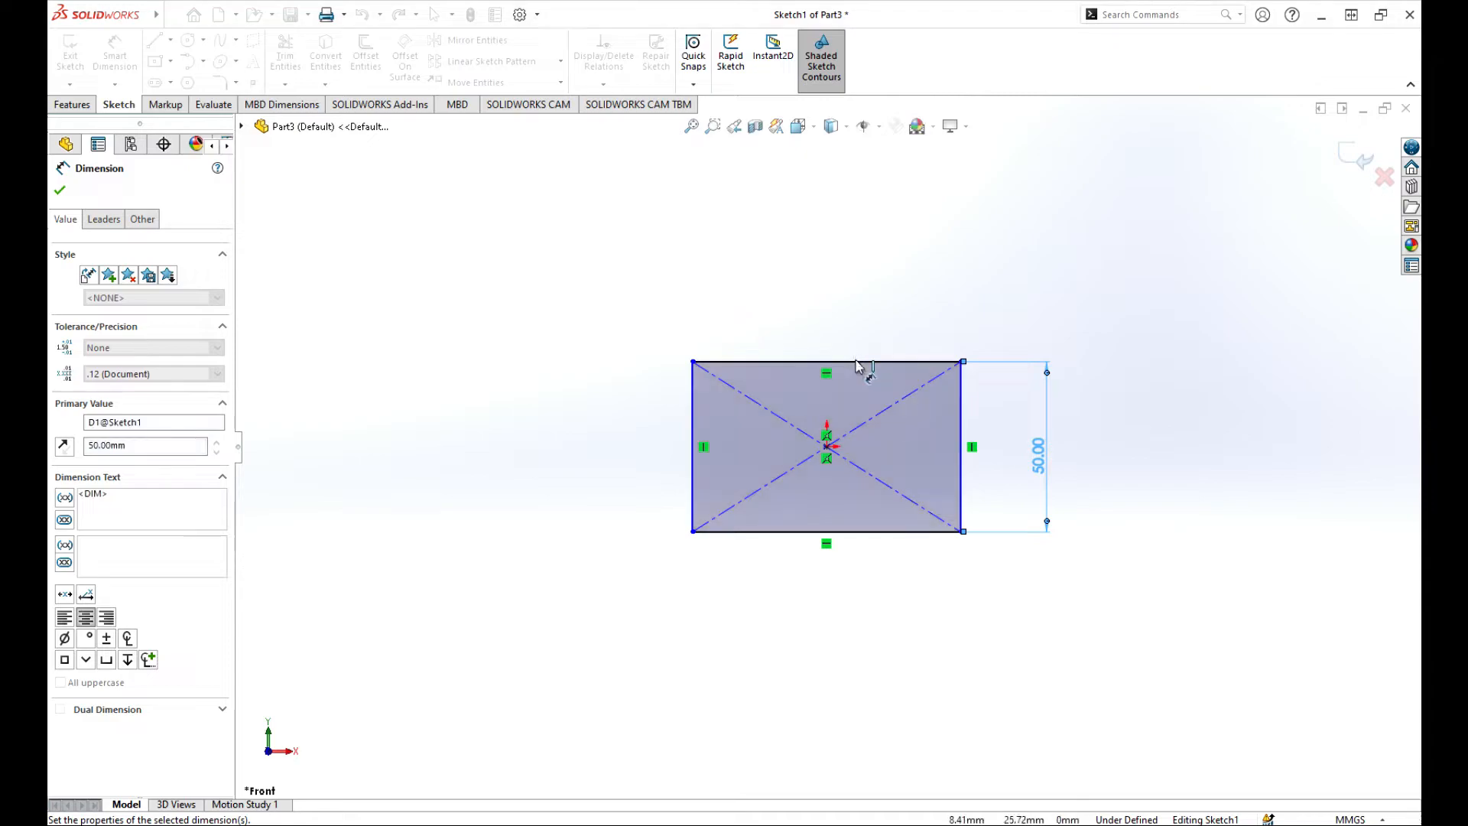
left_click(841, 361)
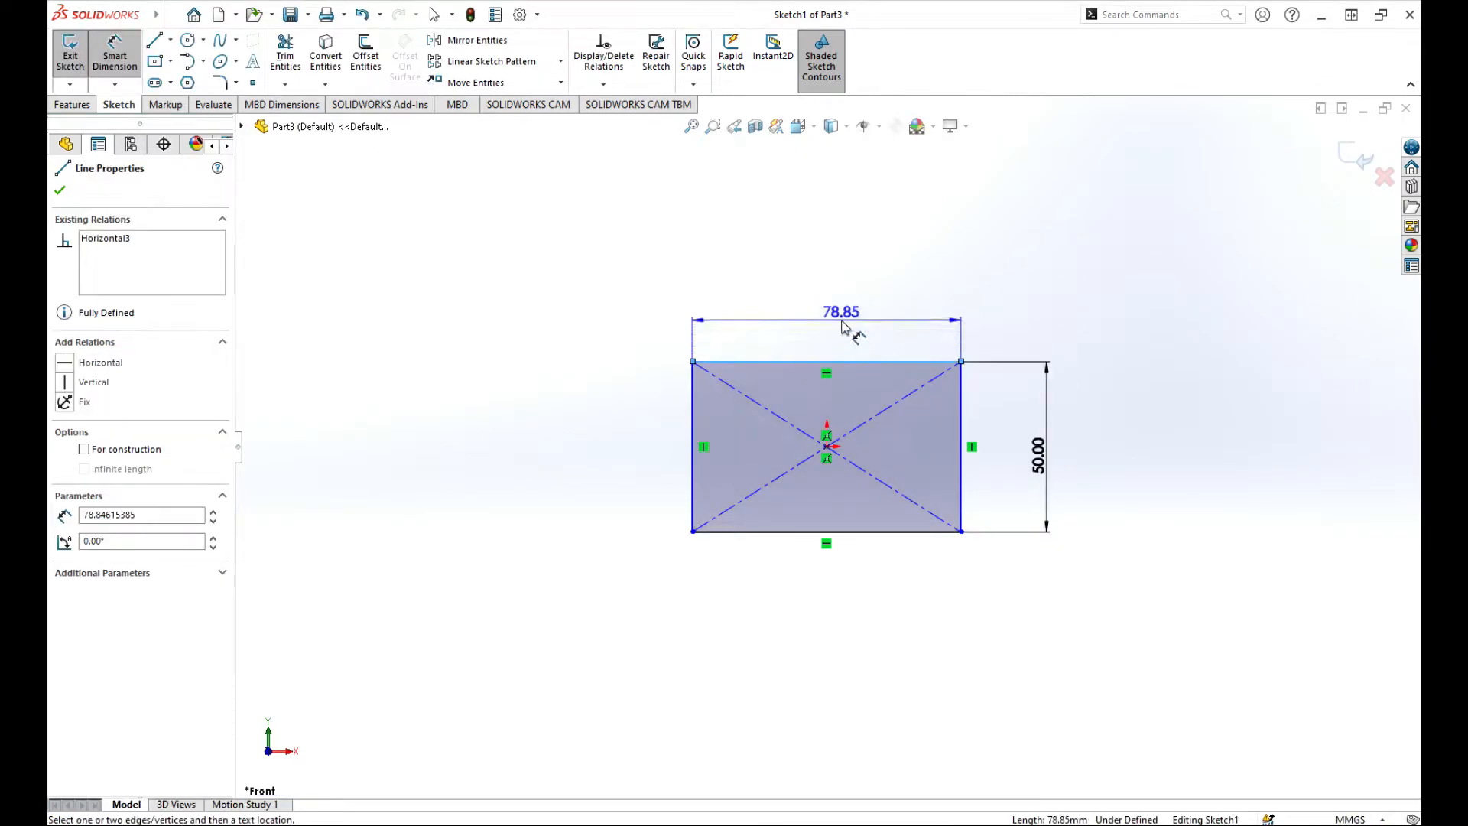
left_click(849, 329)
type("70")
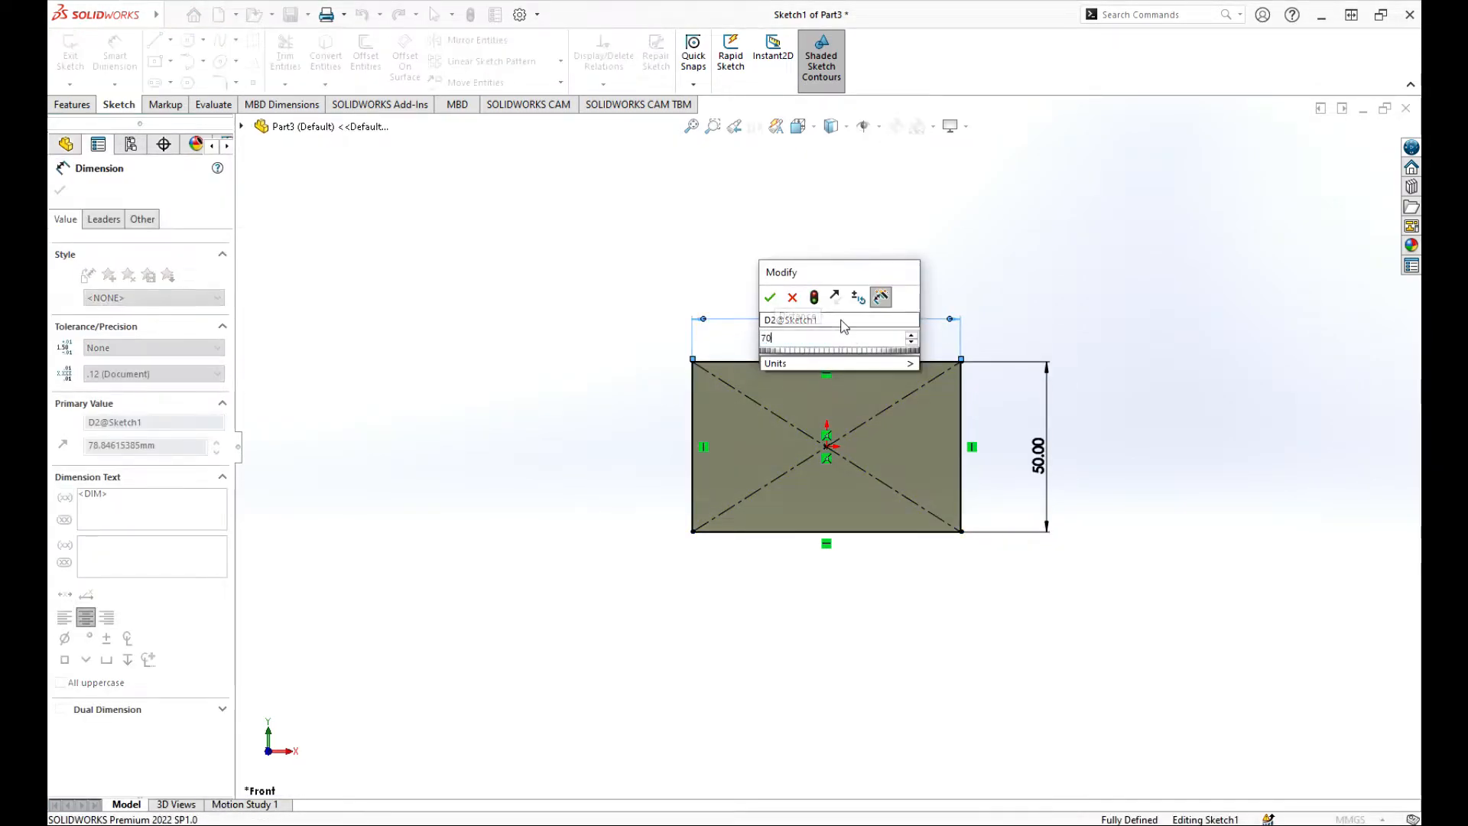
key("Return")
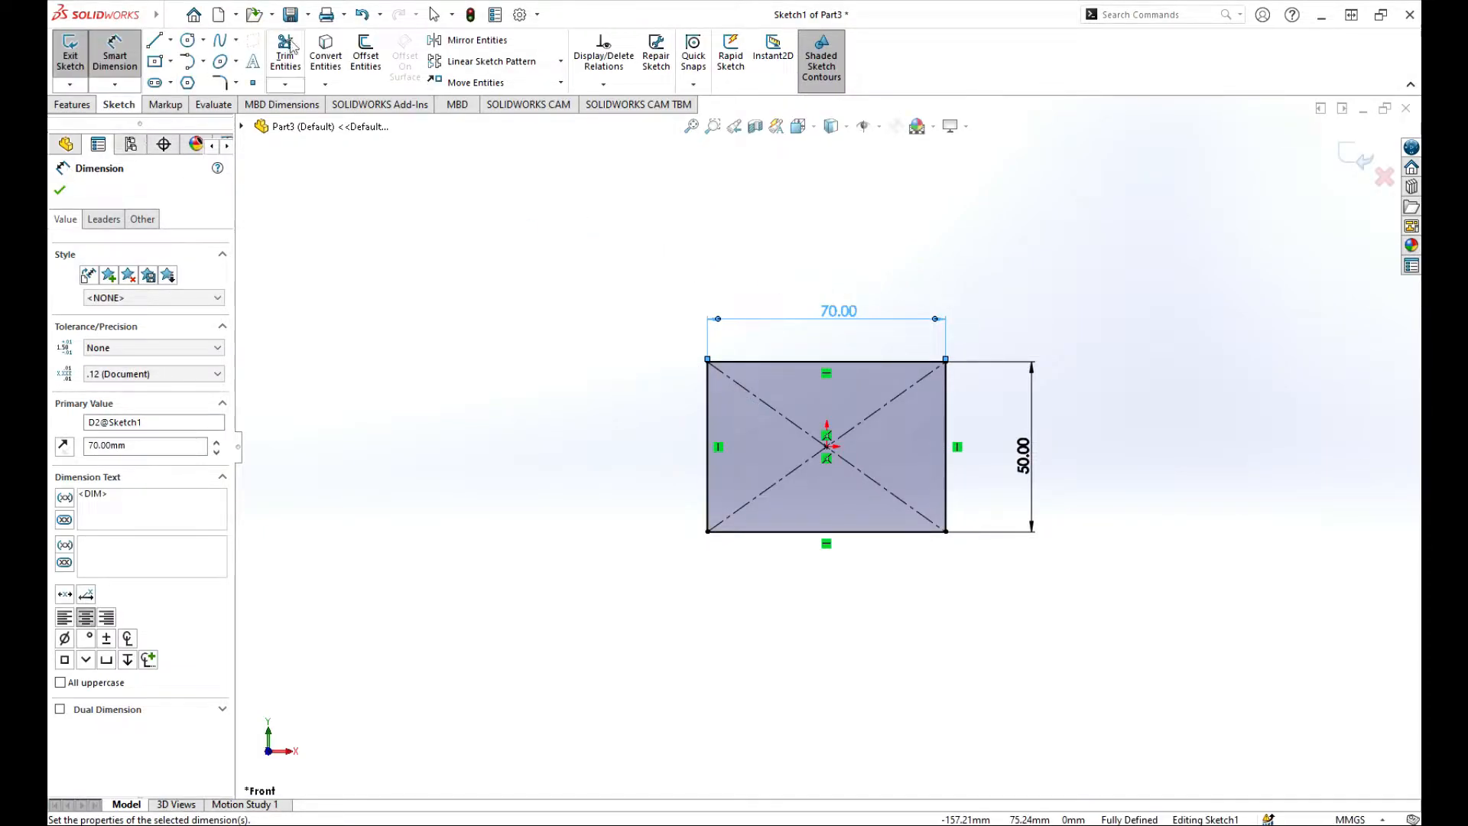
left_click(220, 82)
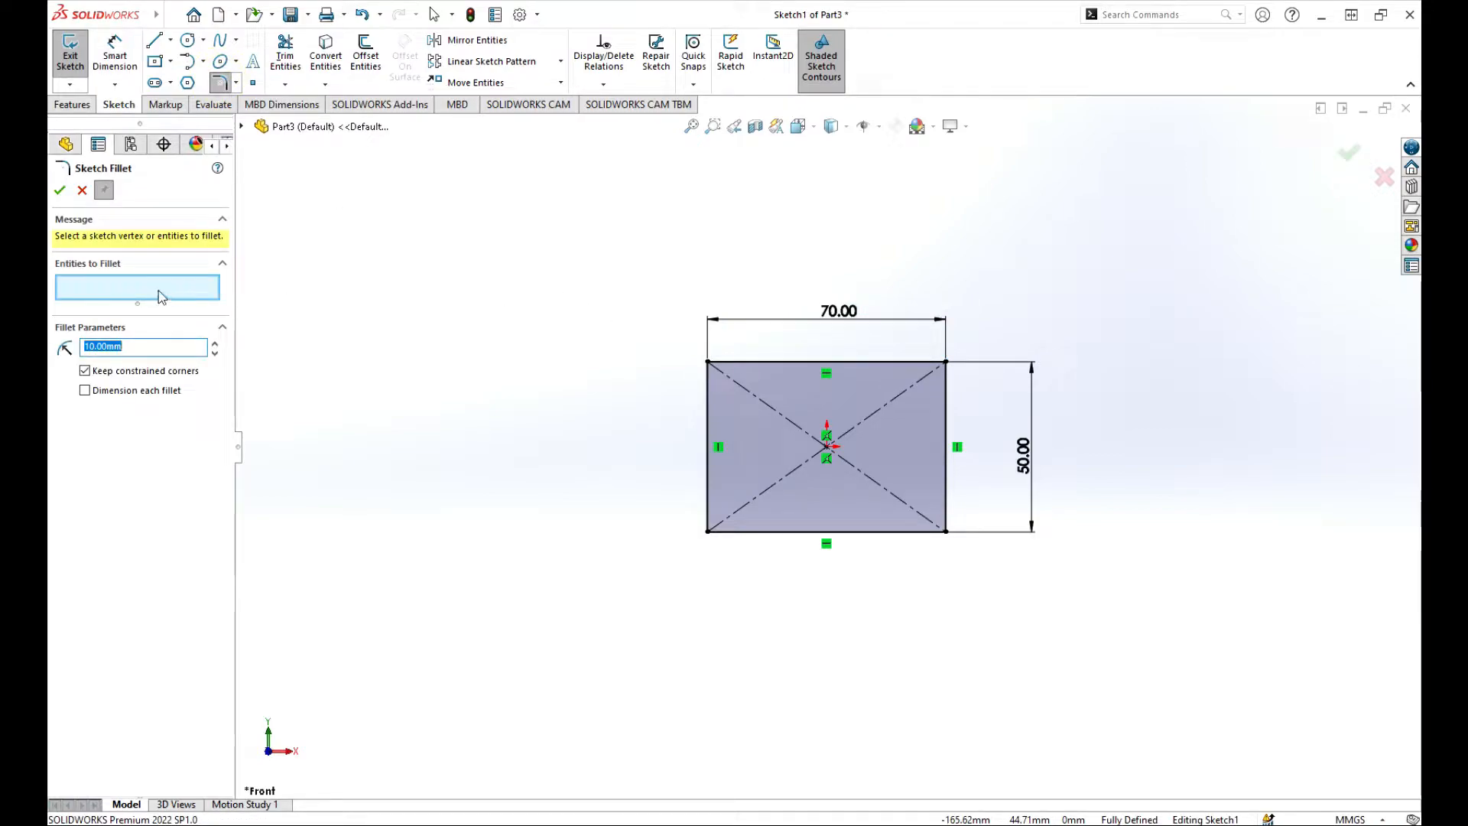
Round the rectangle's top-left corner with a 10 mm sketch fillet.
left_click(709, 362)
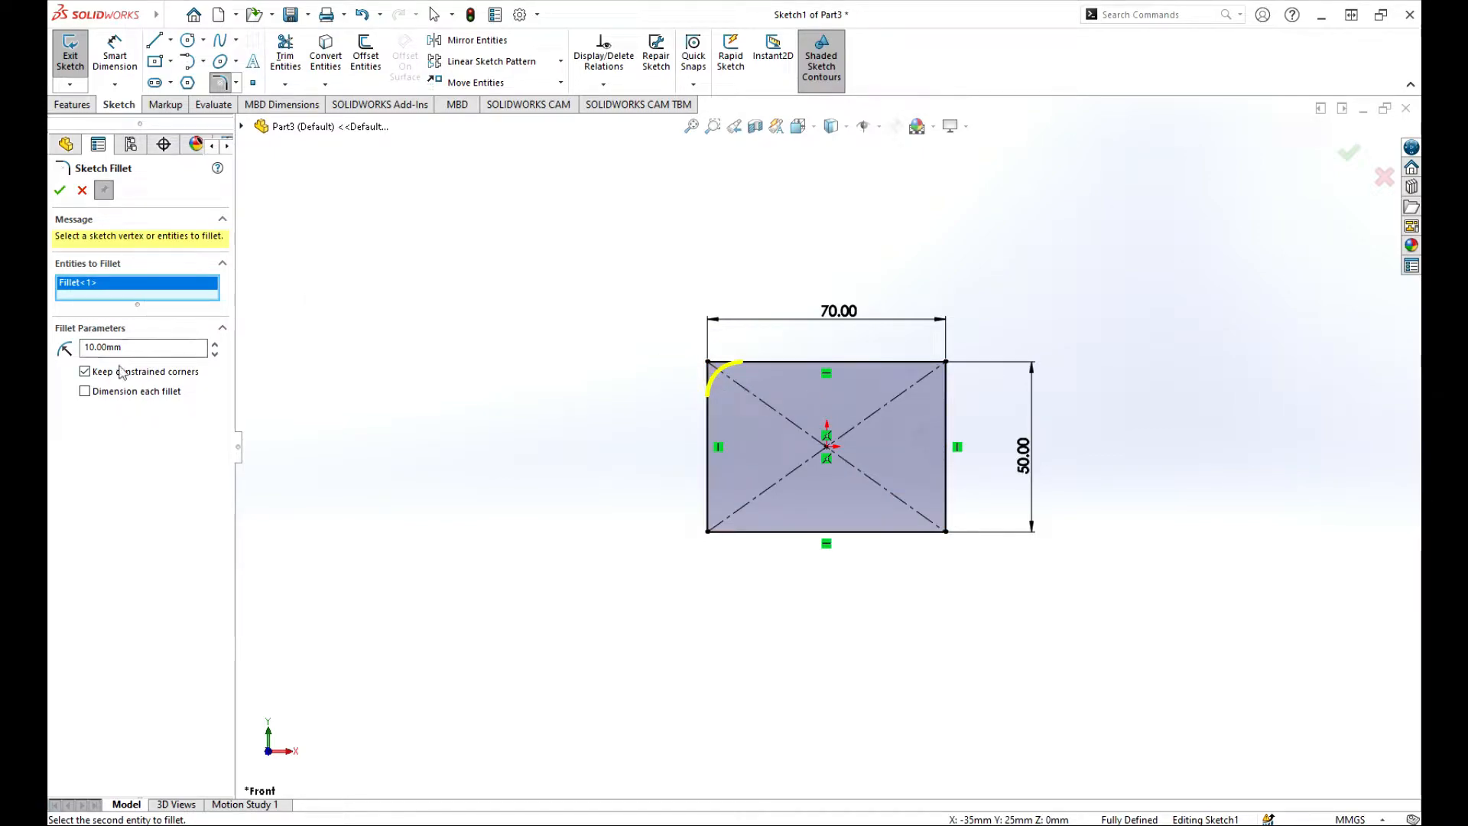
left_click(60, 191)
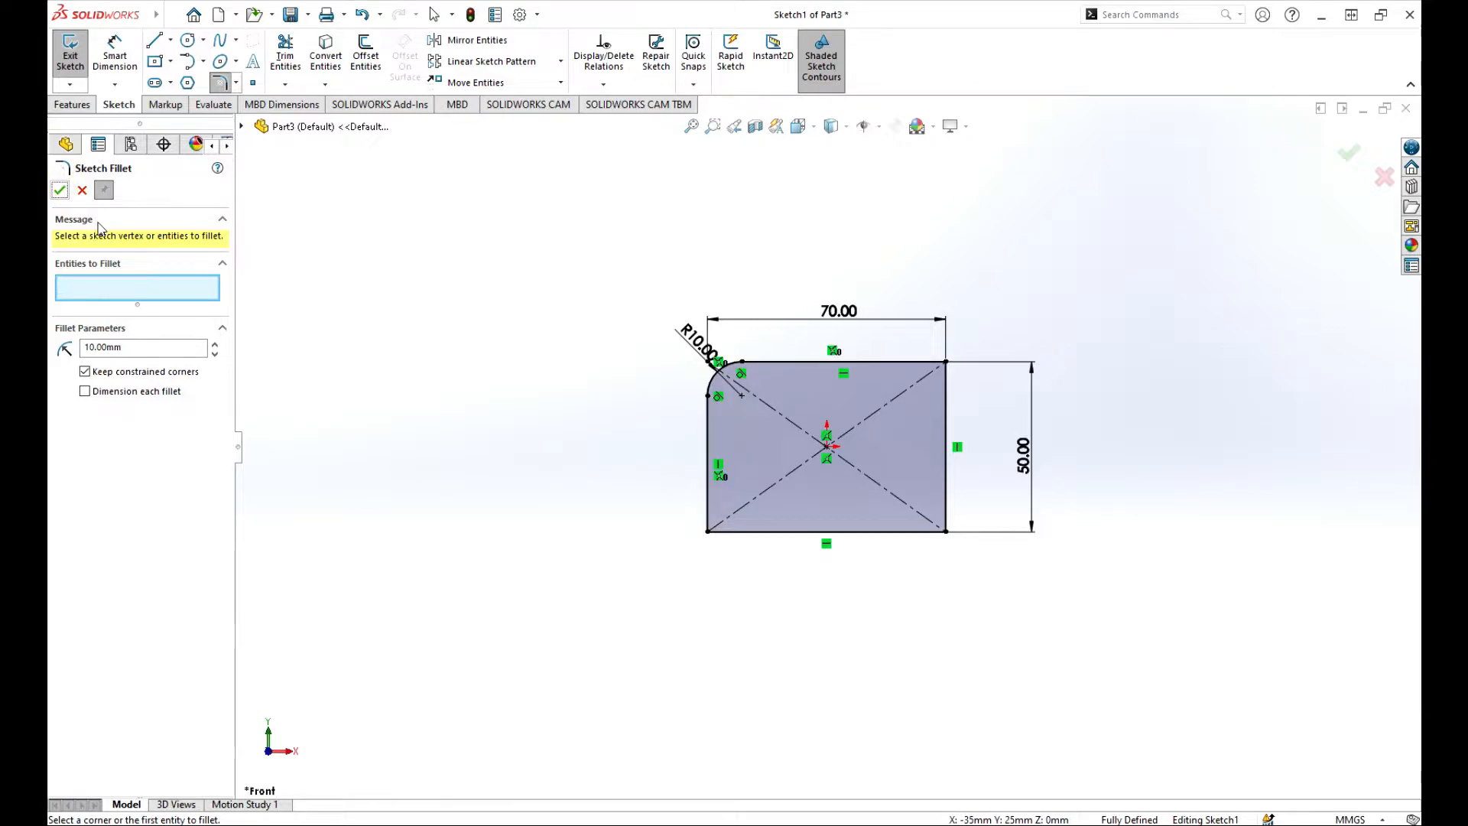
left_click(59, 191)
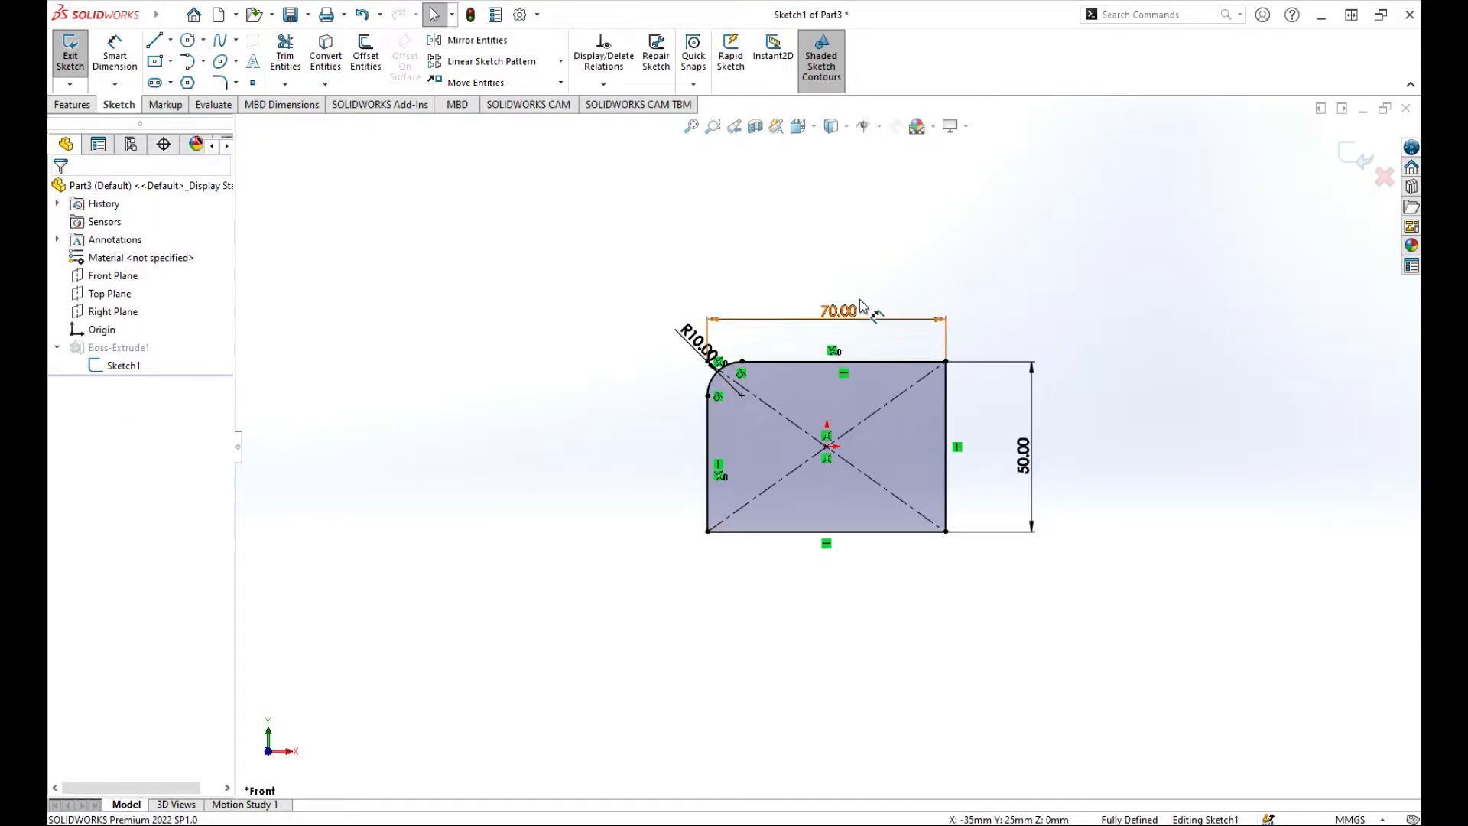
scroll(775, 309, "up", 3)
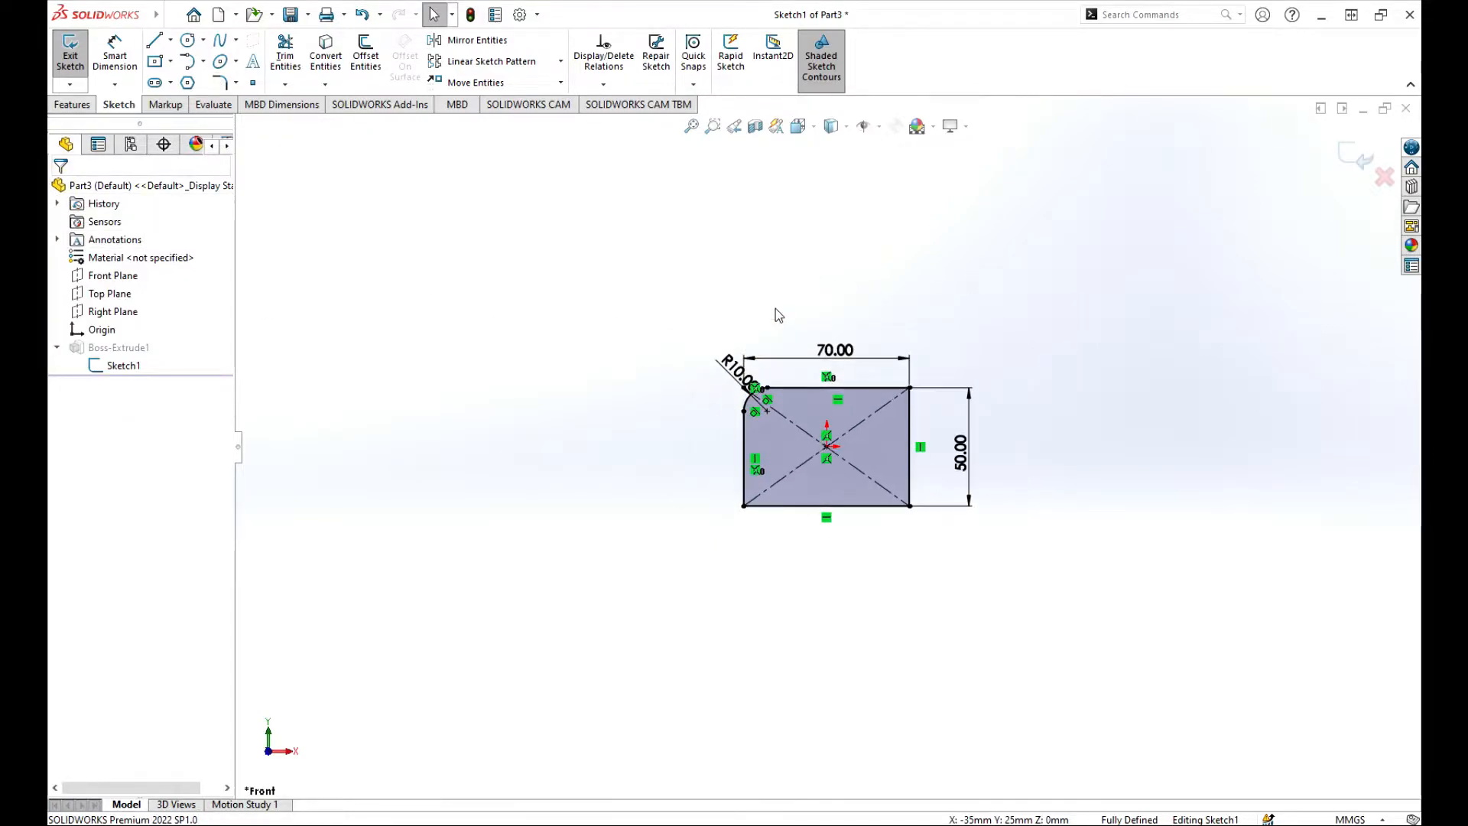
Exit the sketch and re-confirm Boss-Extrude1 at 40 mm depth.
left_click(1352, 154)
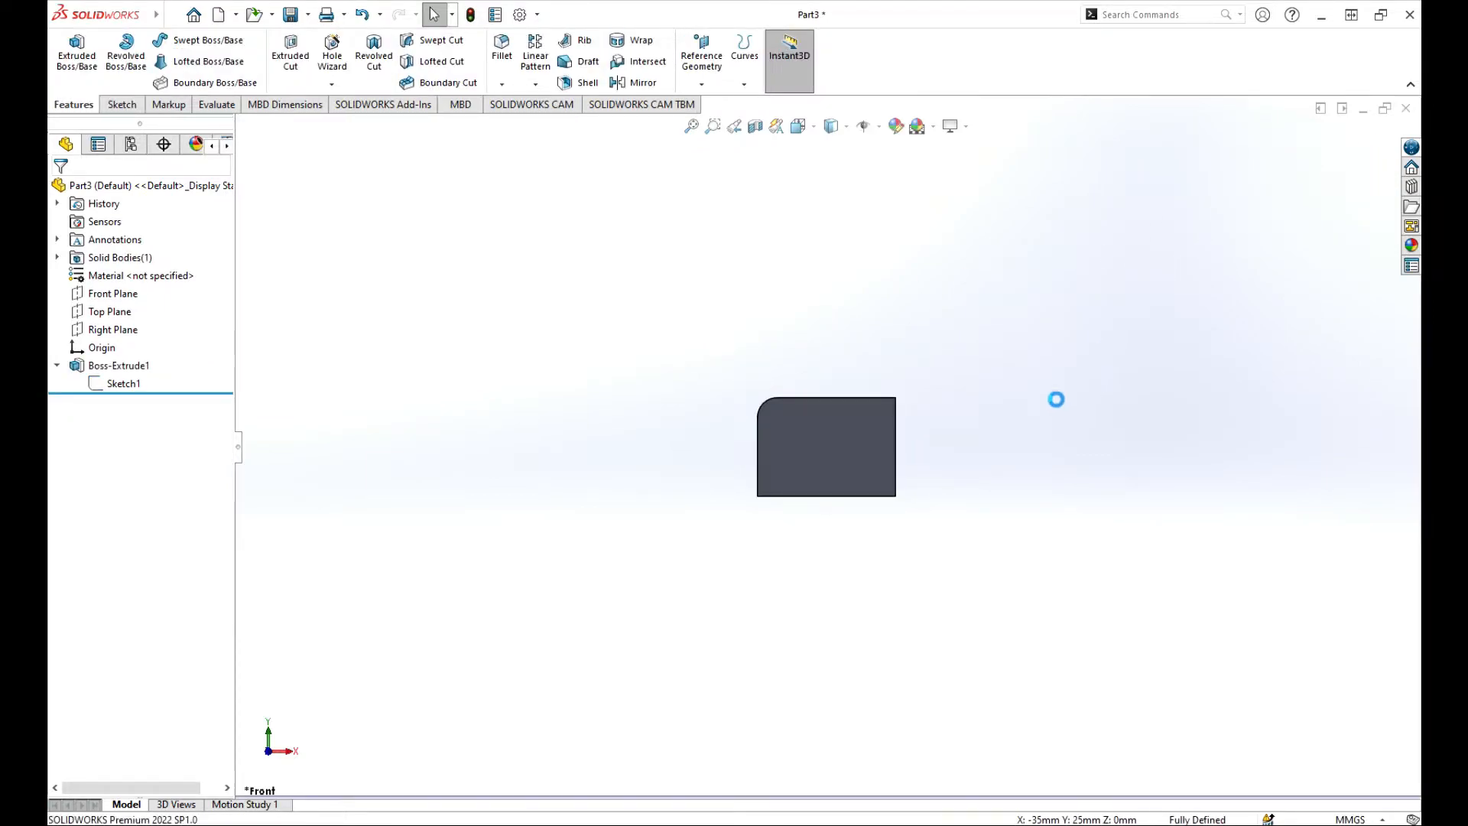
middle_click_drag(947, 433, 643, 597)
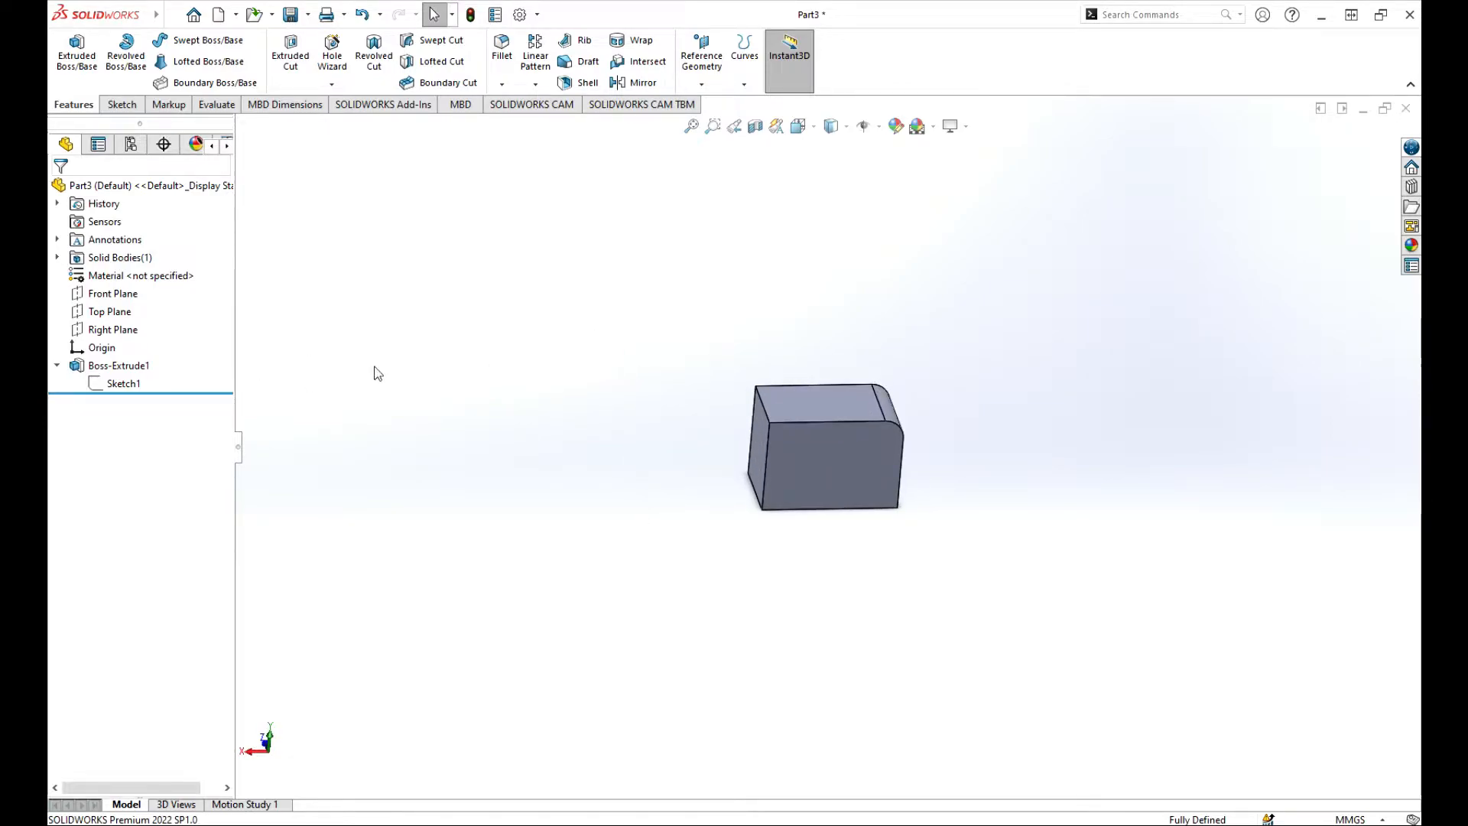
left_click(115, 366)
left_click(150, 317)
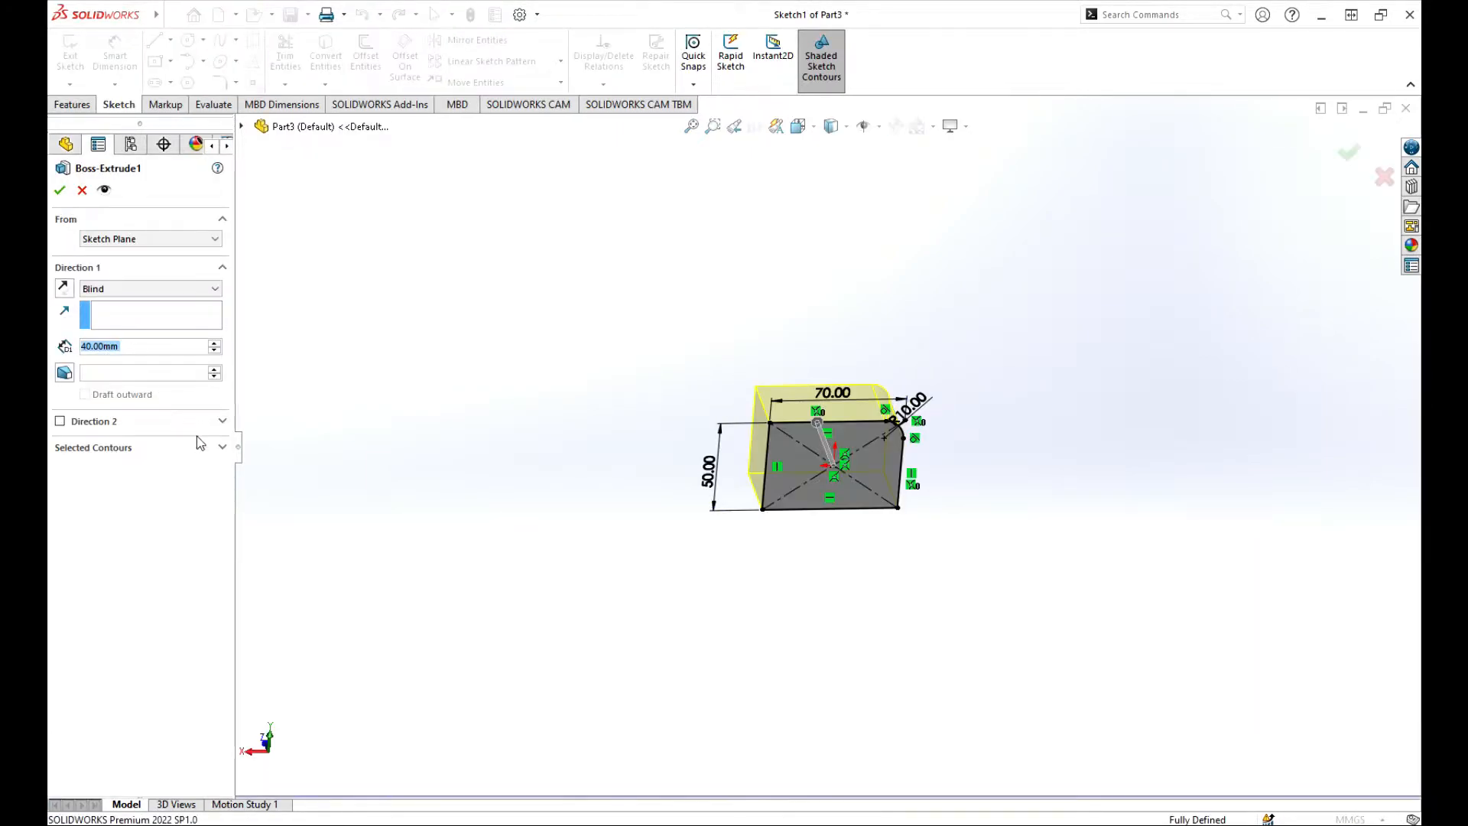
scroll(792, 424, "down", 1)
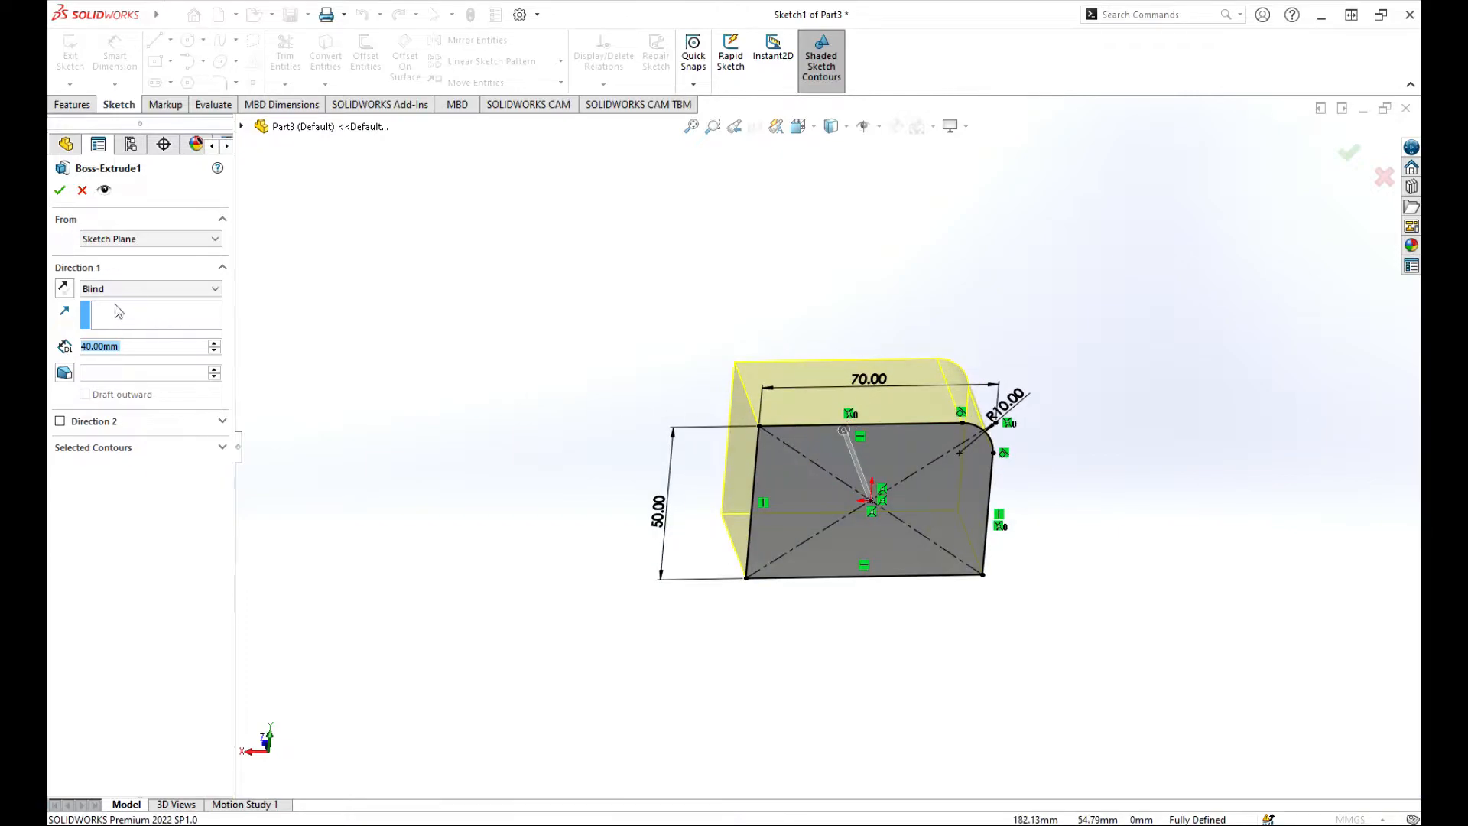
left_click(63, 190)
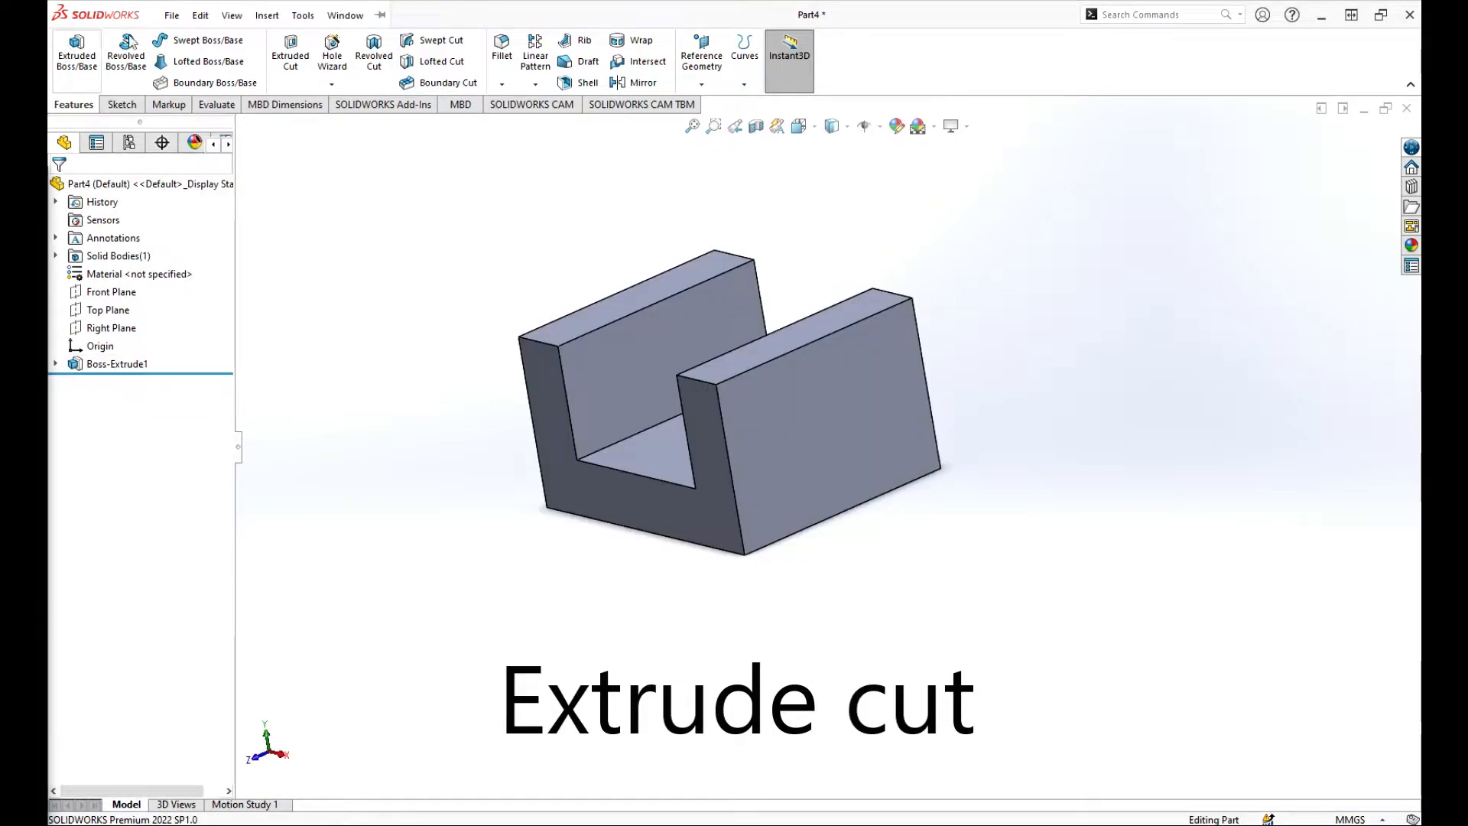
Start an Extruded Cut sketched on the block's right face.
left_click(291, 55)
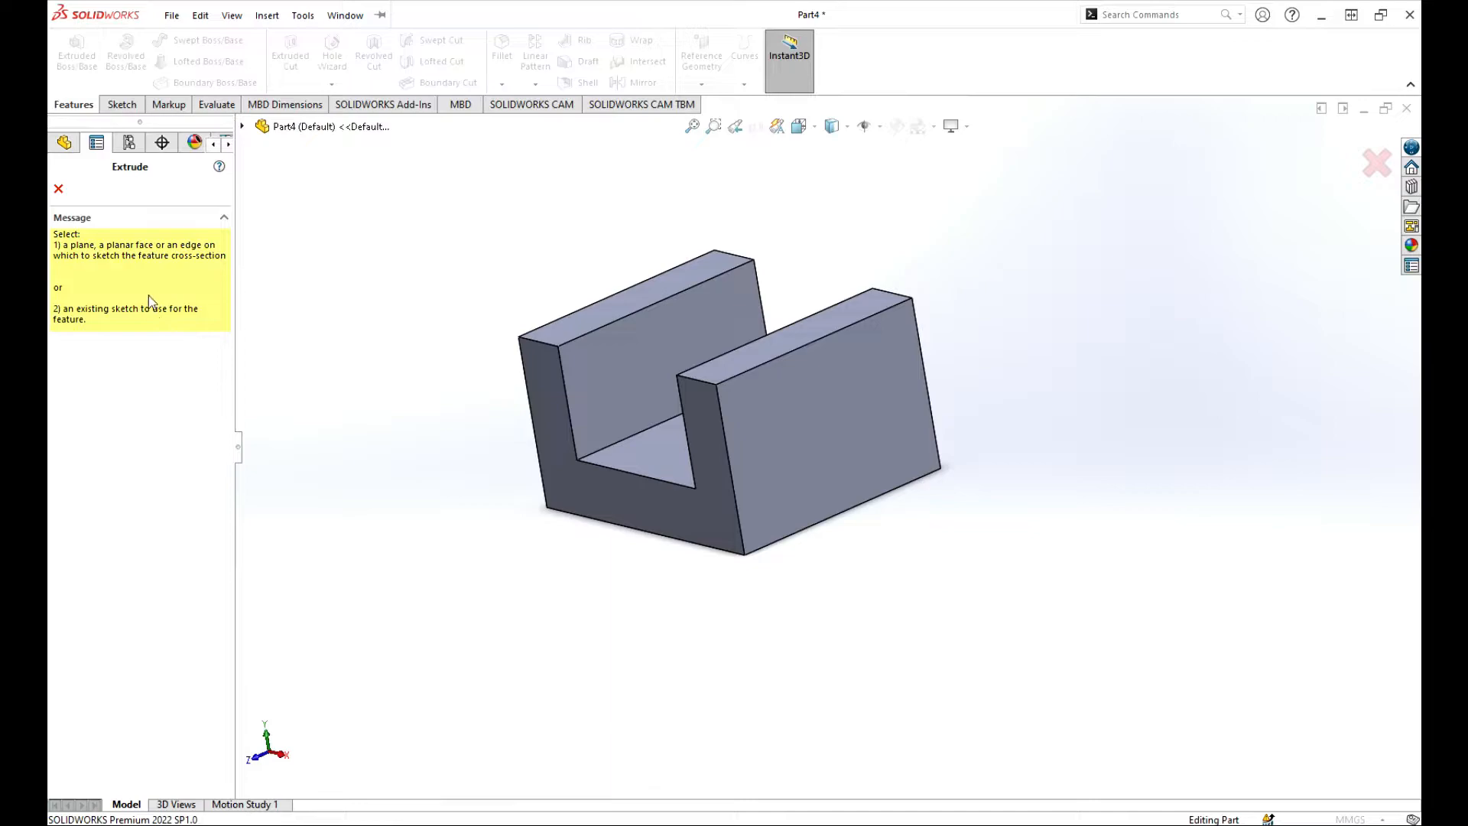
left_click(809, 433)
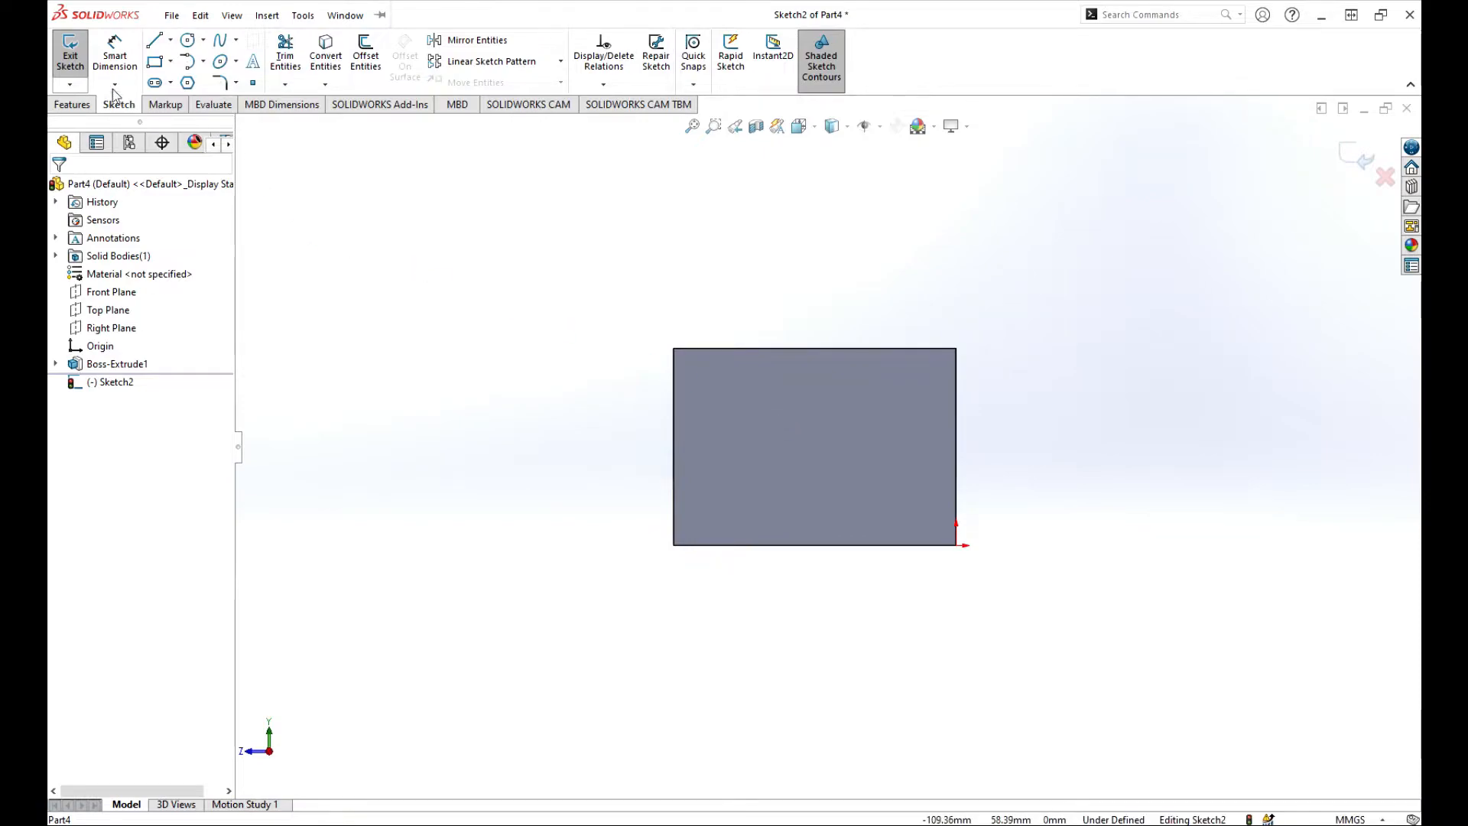
Draw a centre rectangle on the face and drag it up and right.
left_click(155, 63)
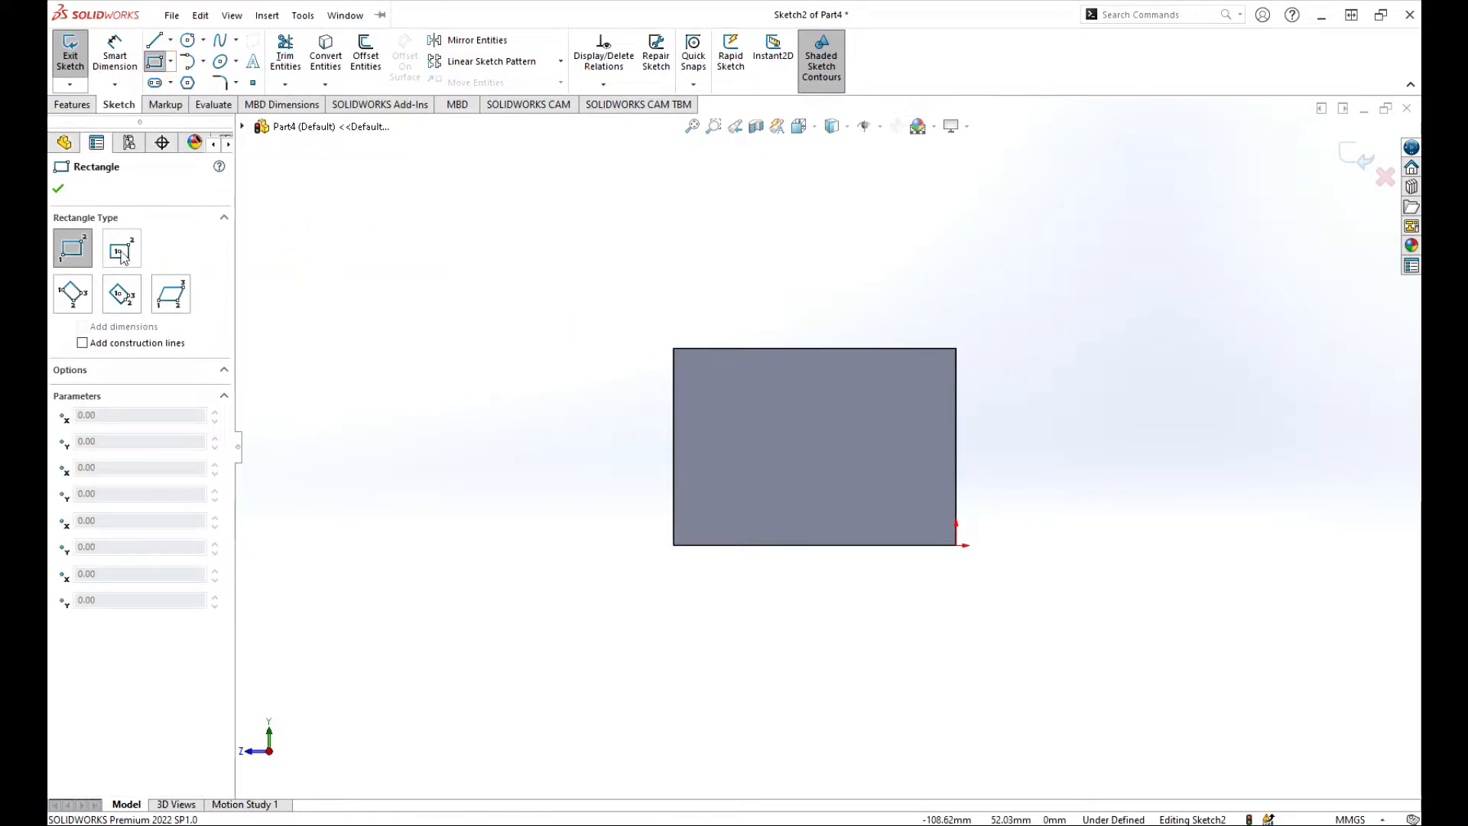
left_click(121, 249)
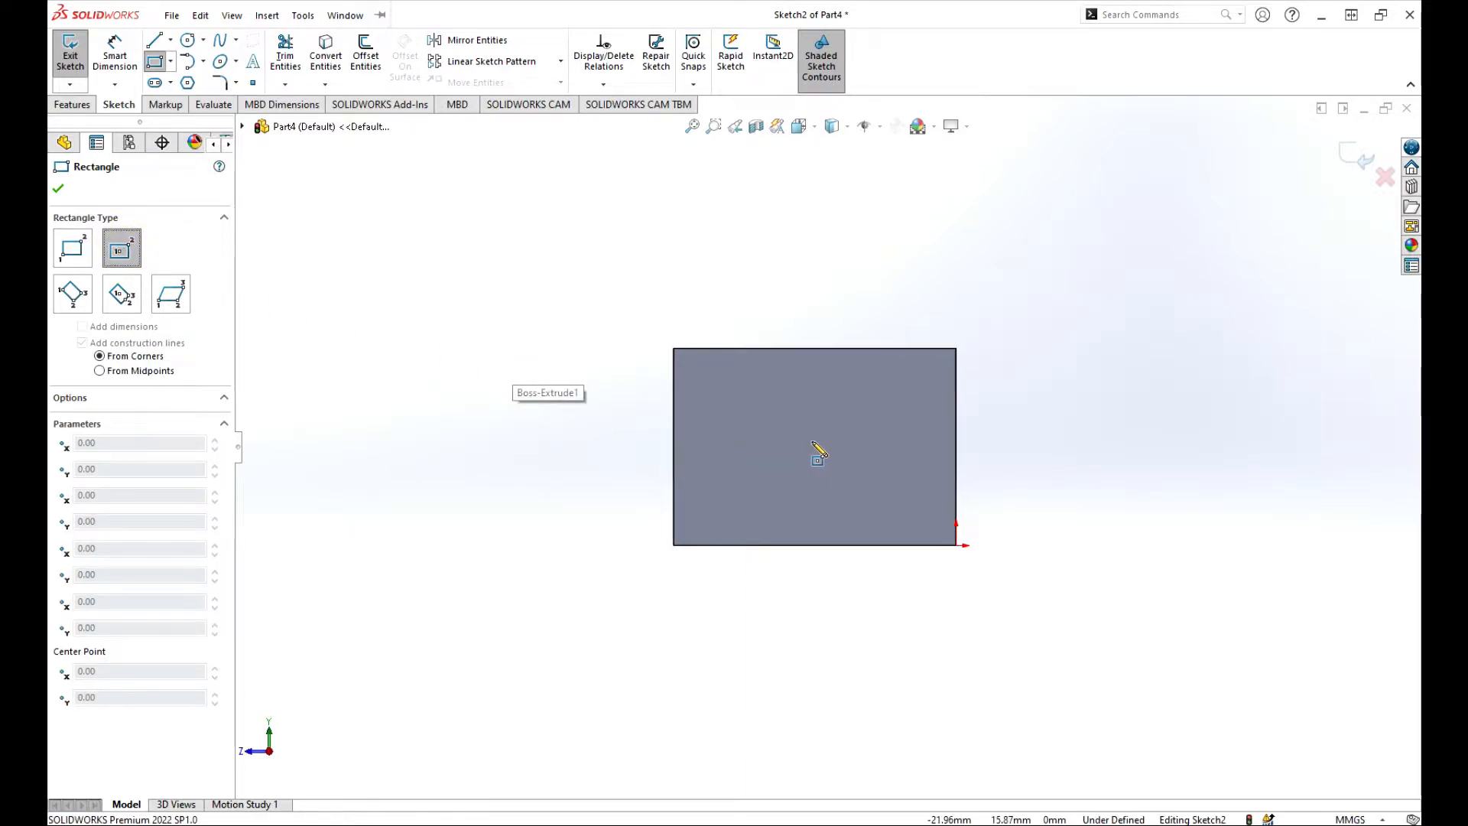
left_click(784, 446)
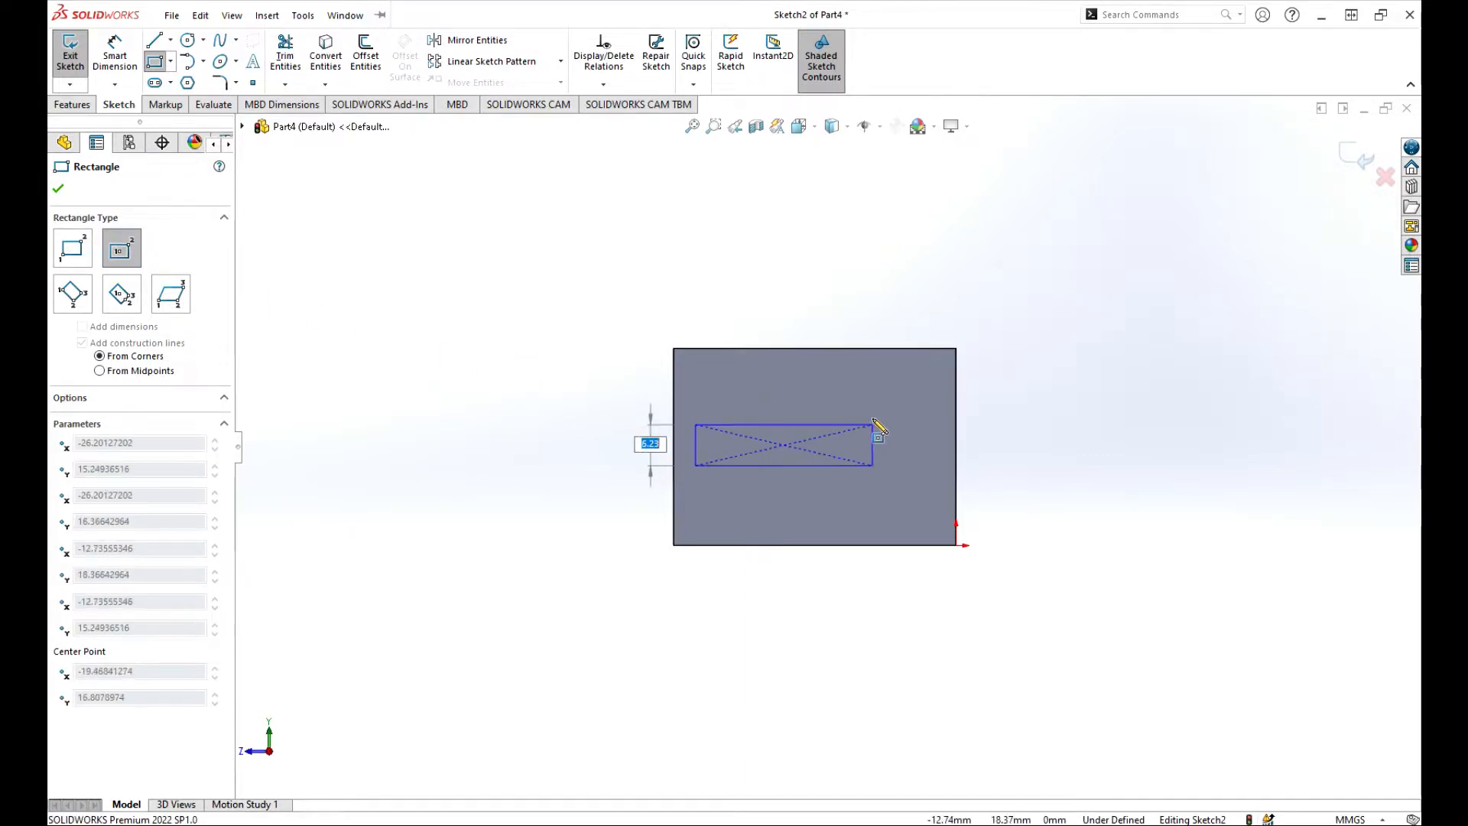
left_click(849, 406)
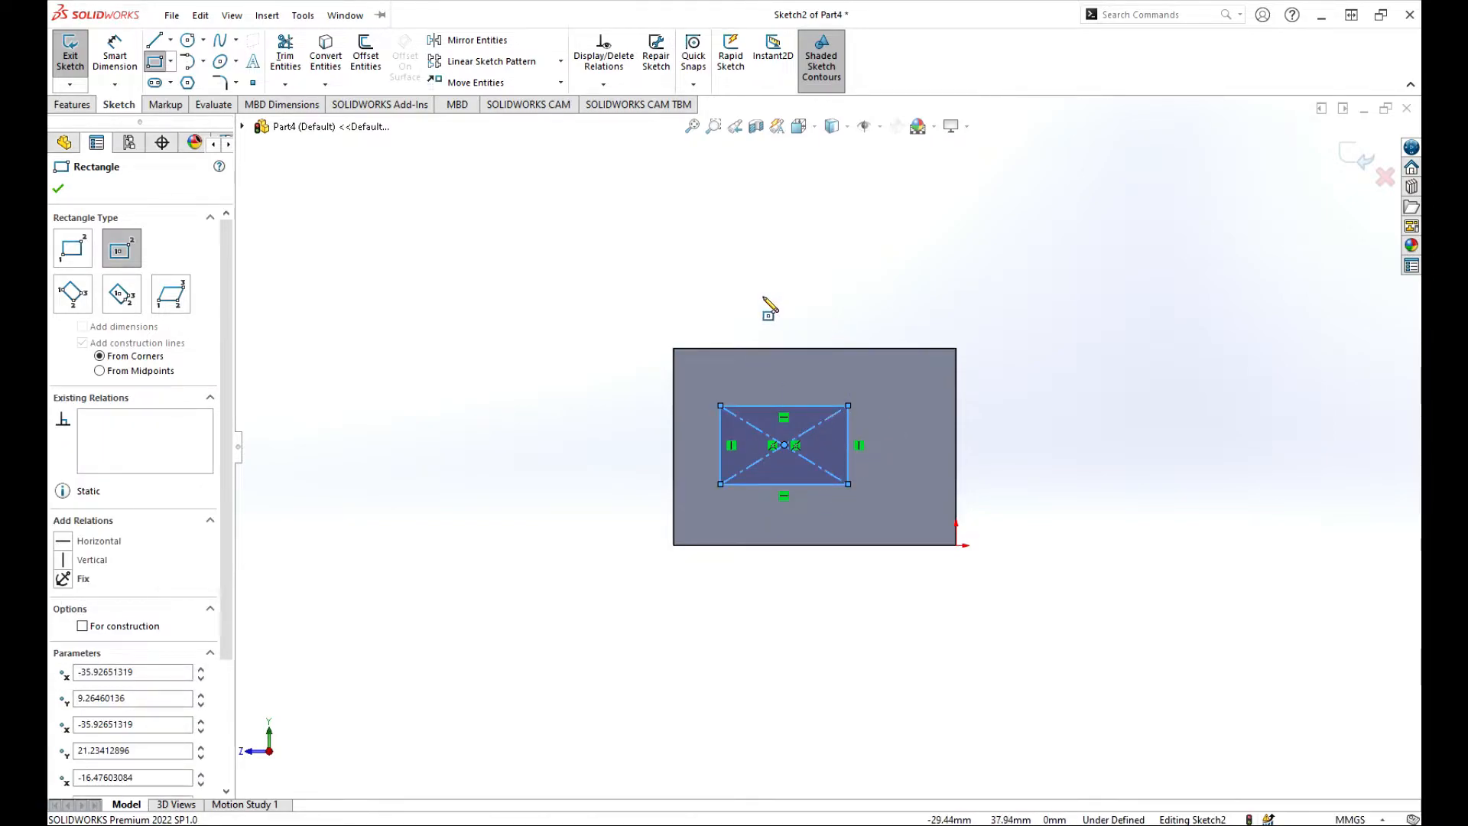
left_click(60, 188)
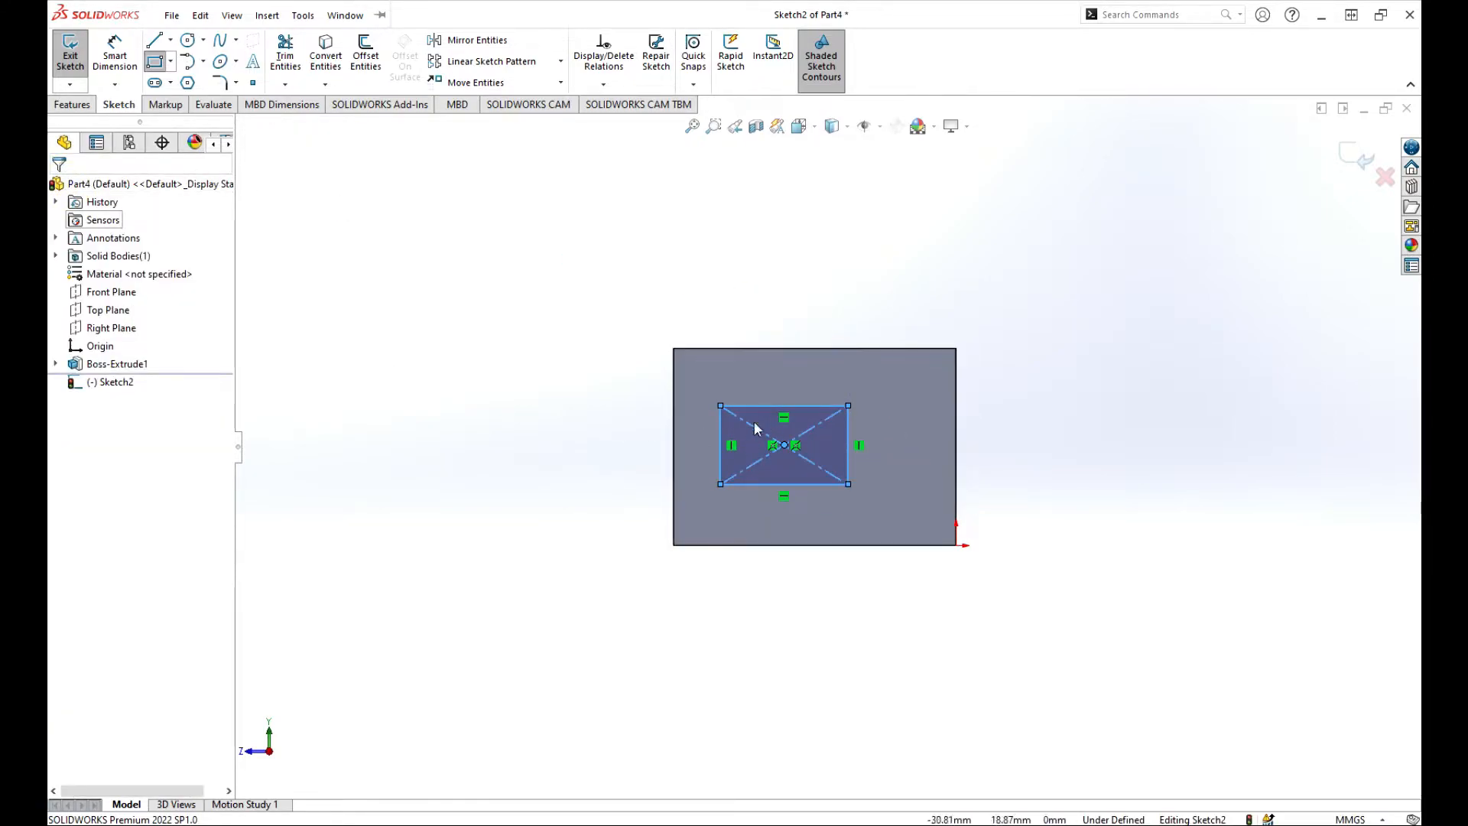
left_click_drag(784, 444, 821, 417)
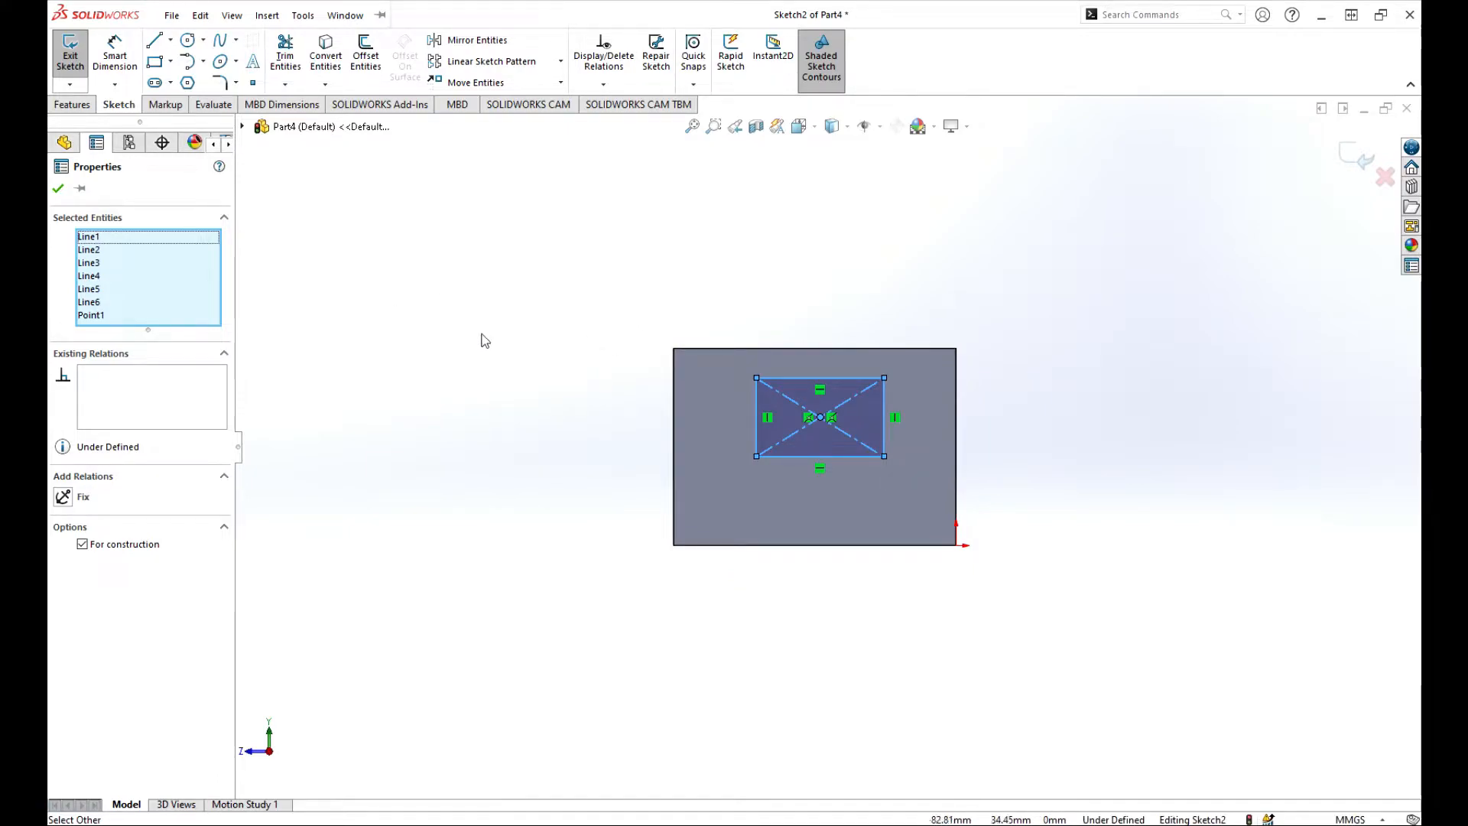
Make the rectangle square with an Equal relation between two adjacent sides.
left_click(765, 274)
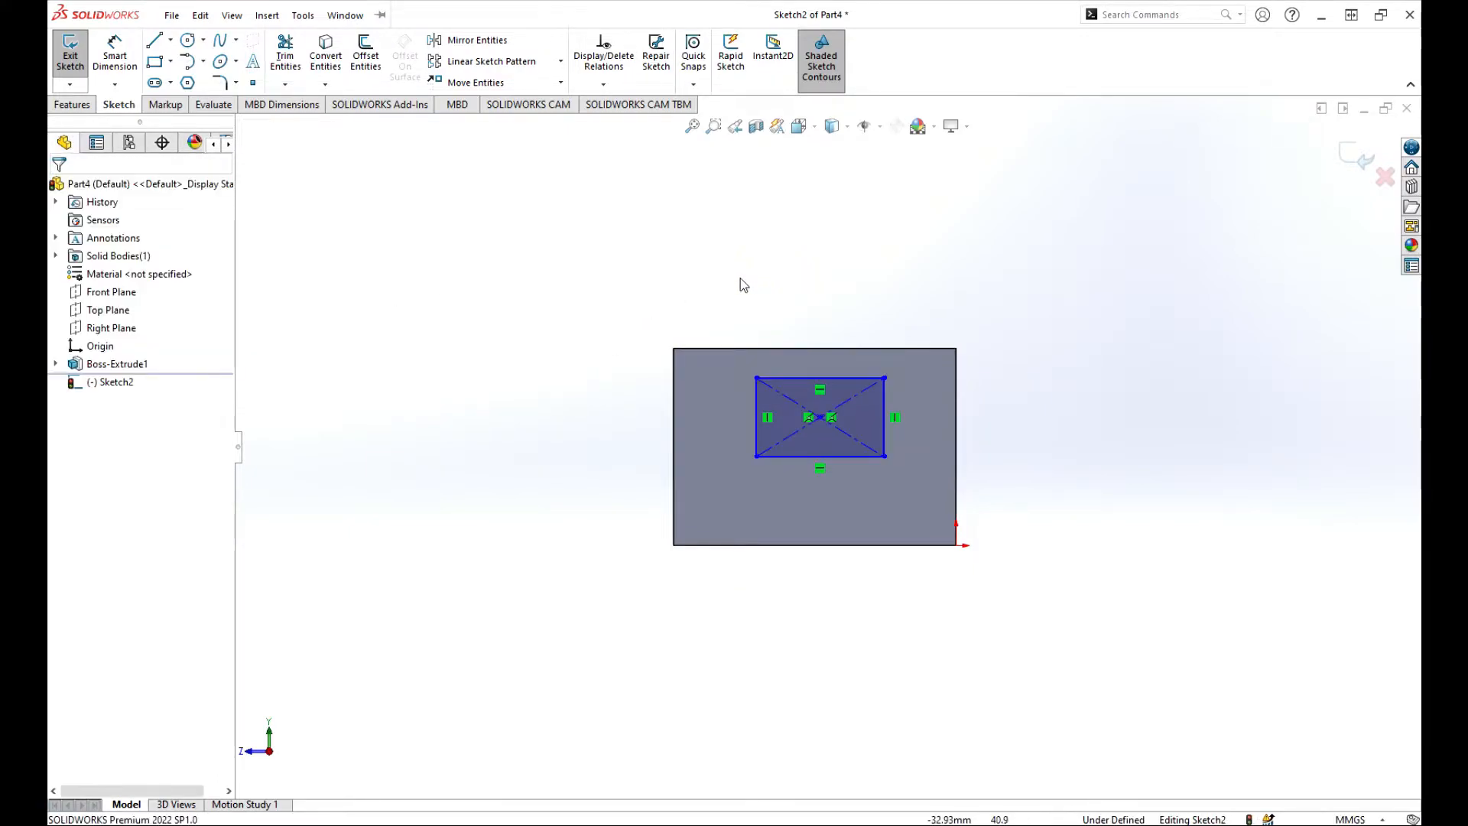
left_click(816, 378)
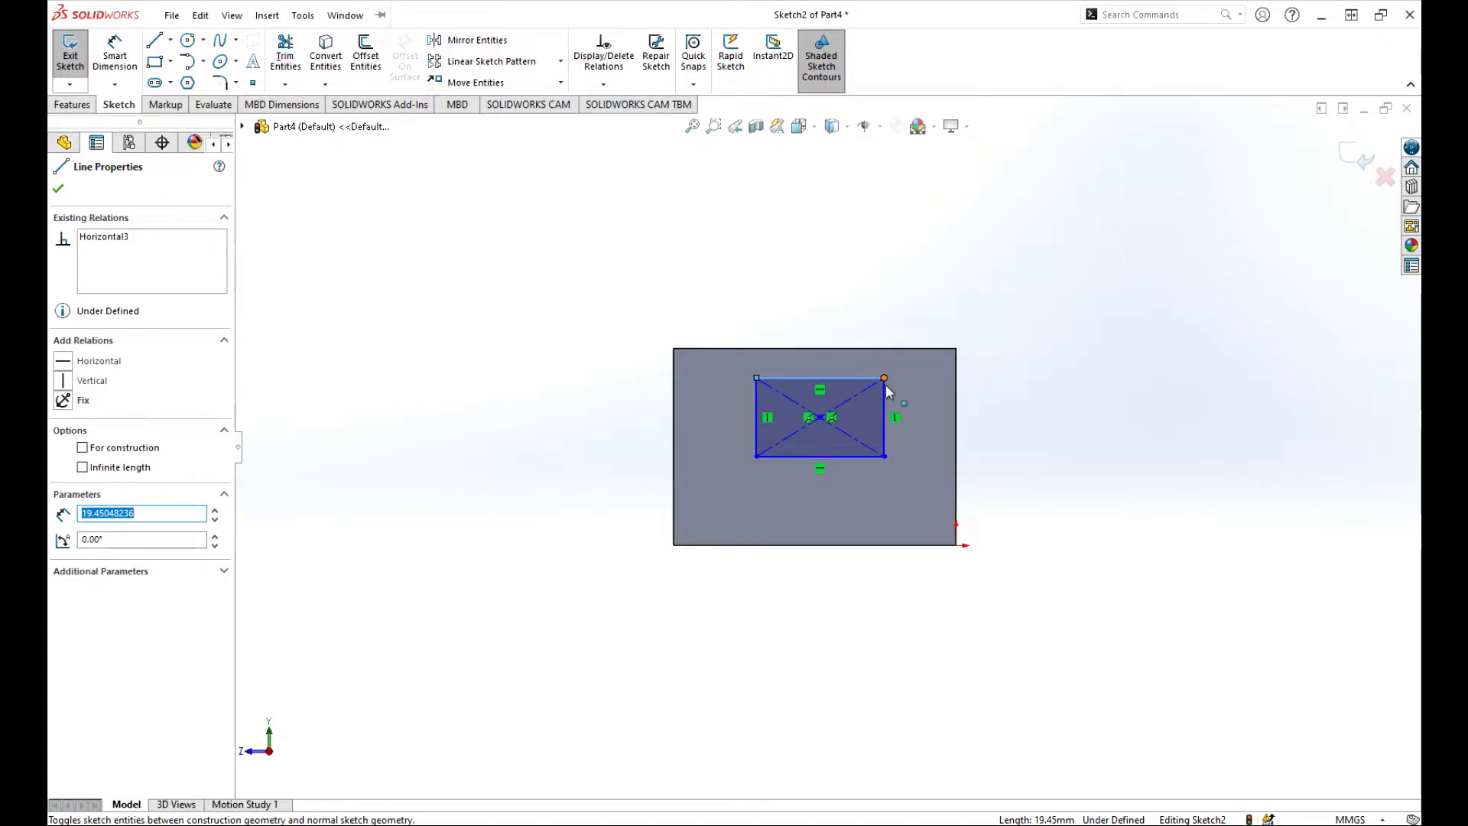
left_click(883, 405, "ctrl")
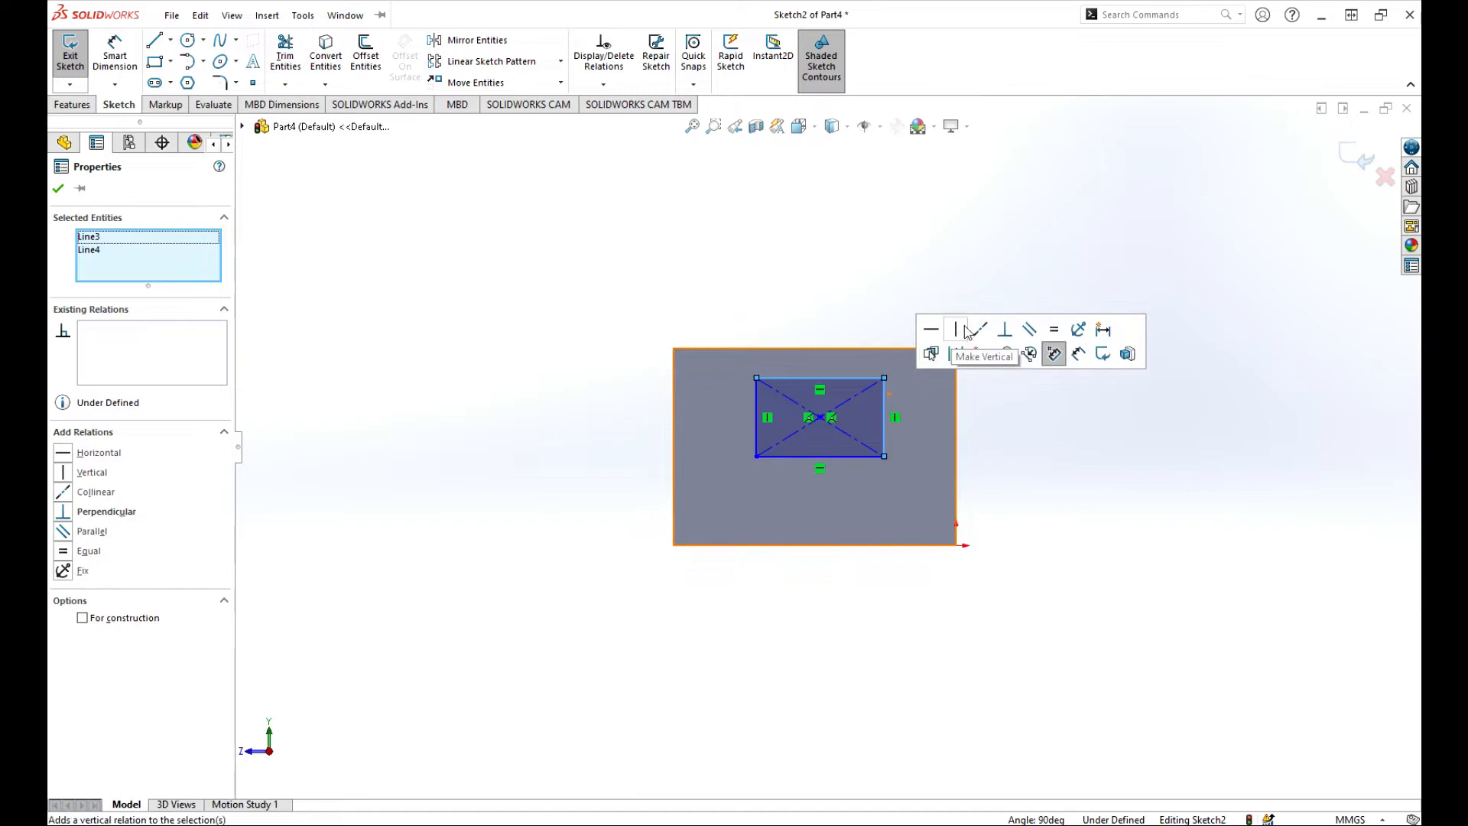
left_click(1054, 329)
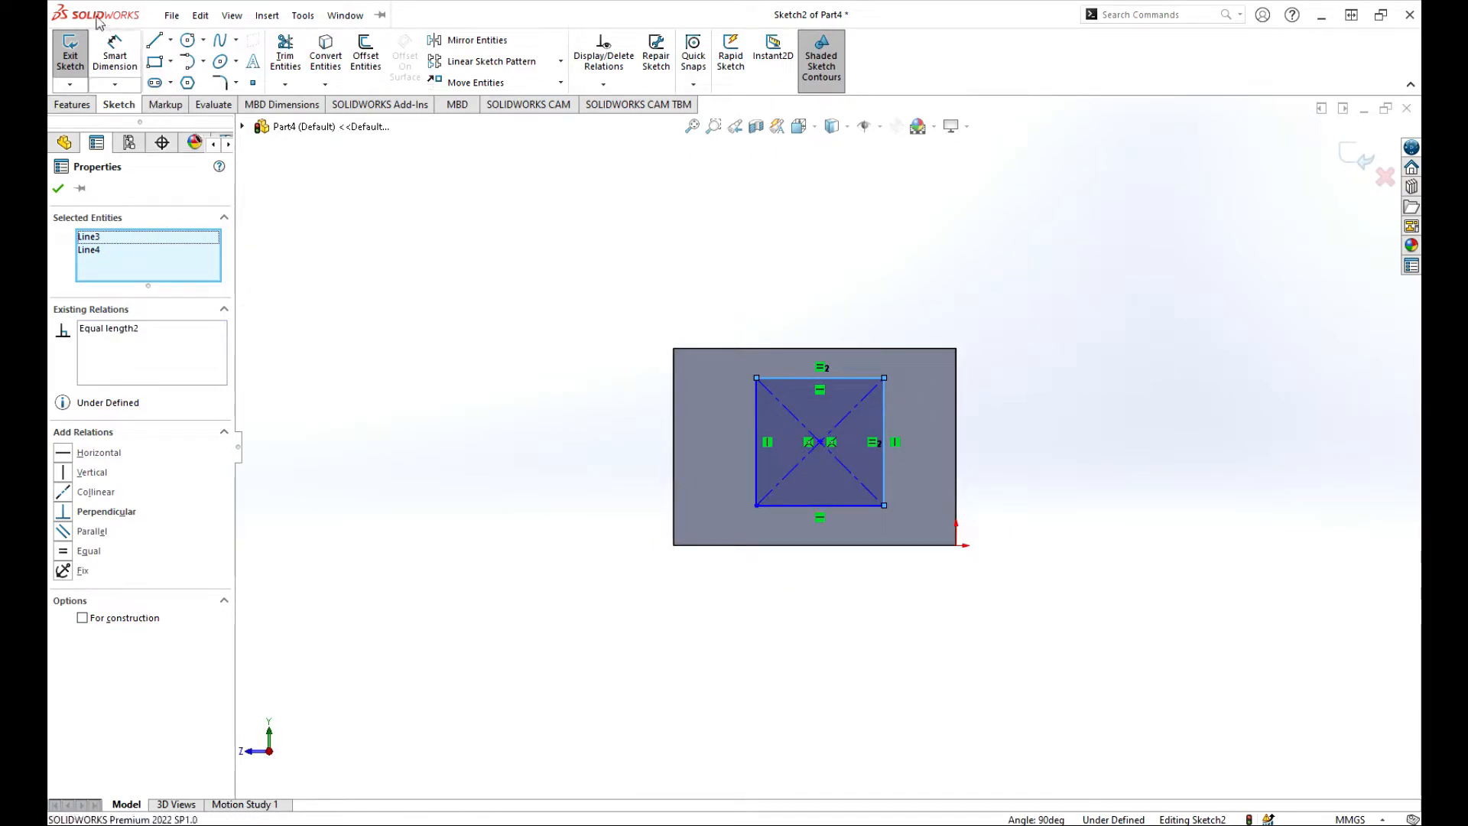
left_click(113, 45)
Dimension the square's side length to 10 mm.
left_click(884, 458)
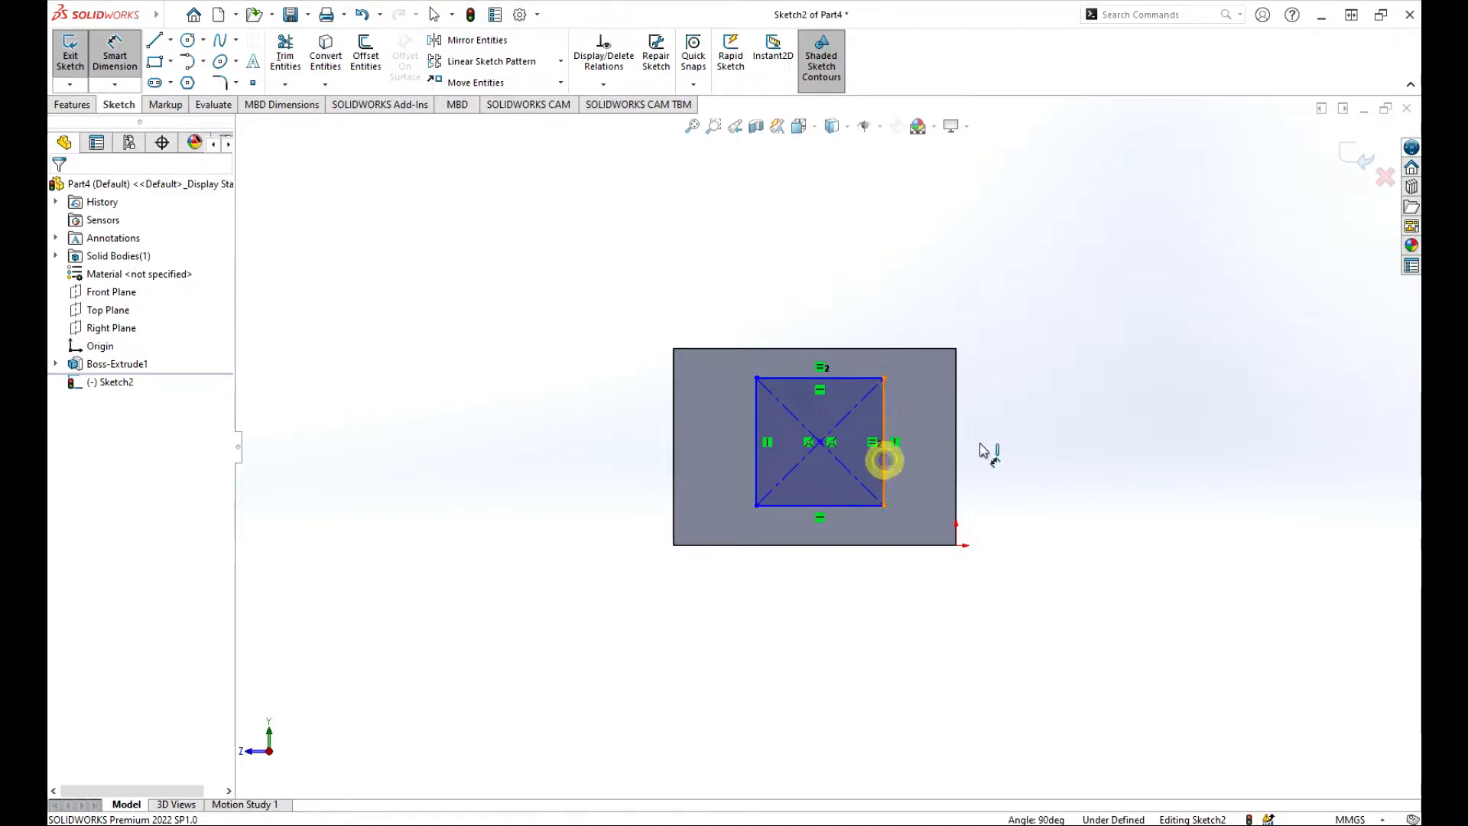
left_click(1033, 449)
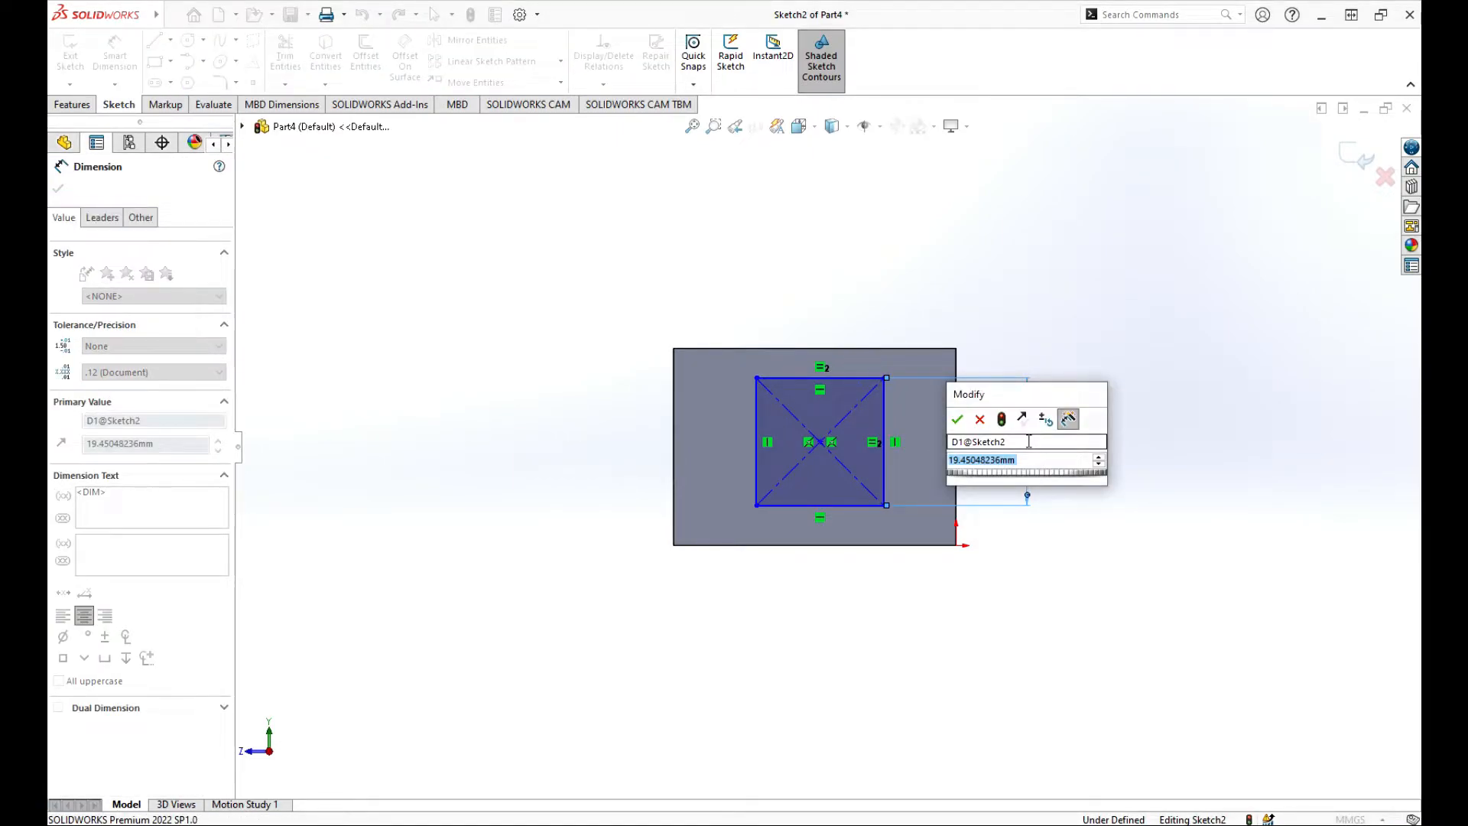
type("10")
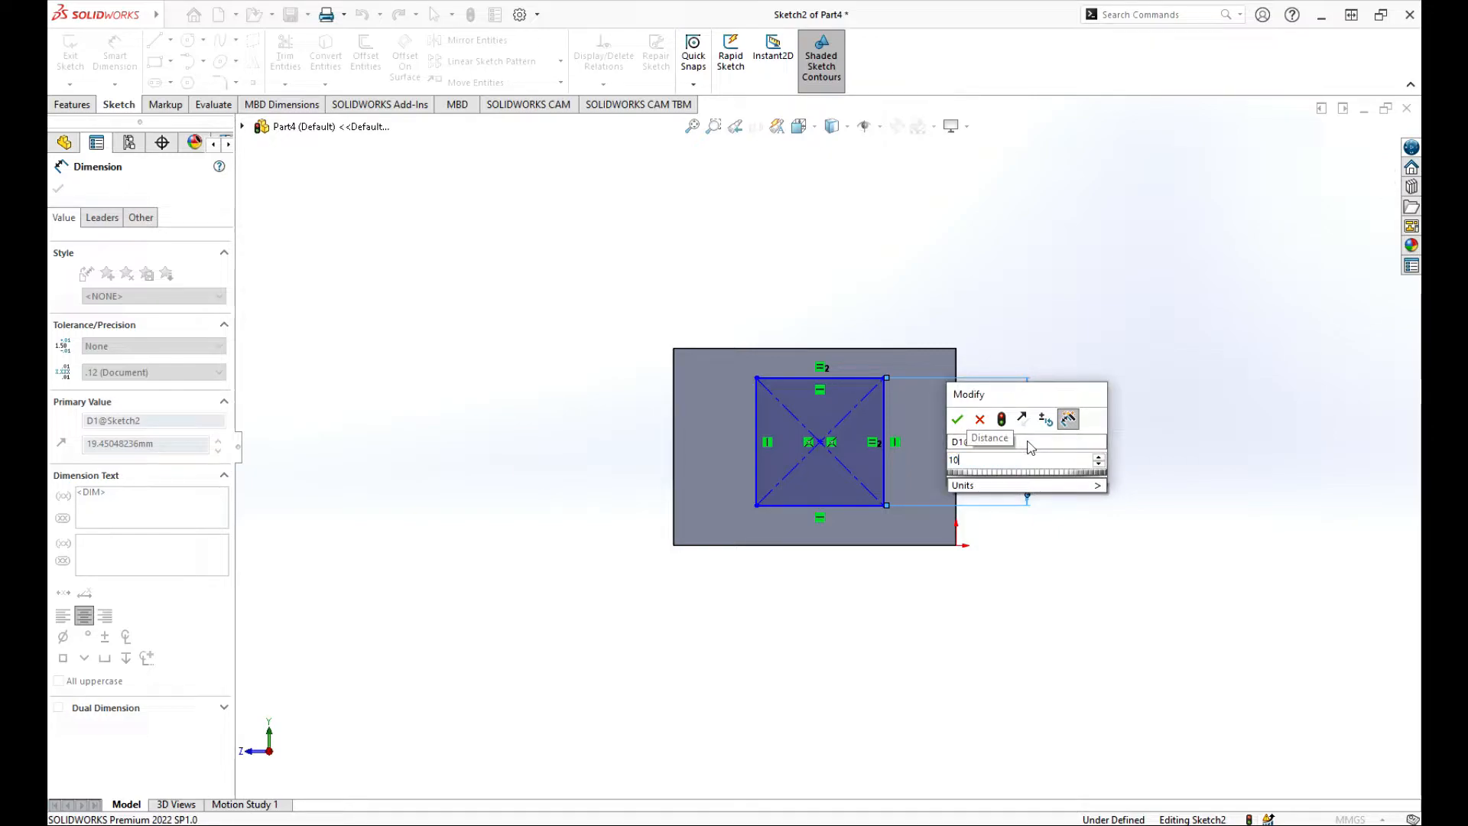
key("Return")
key("Escape")
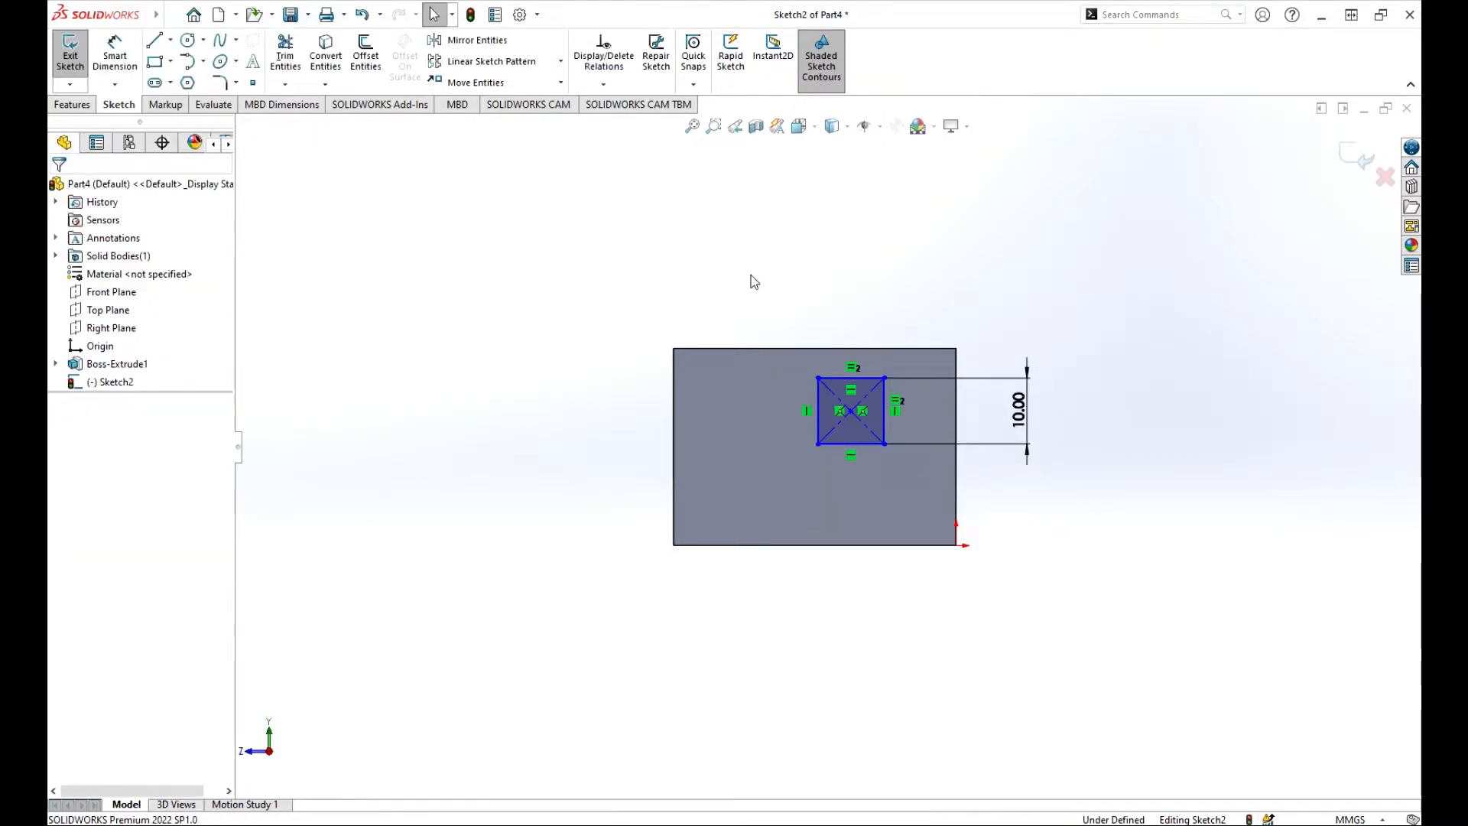
Place the square 13 mm from the part's left edge and exit the sketch.
left_click(114, 52)
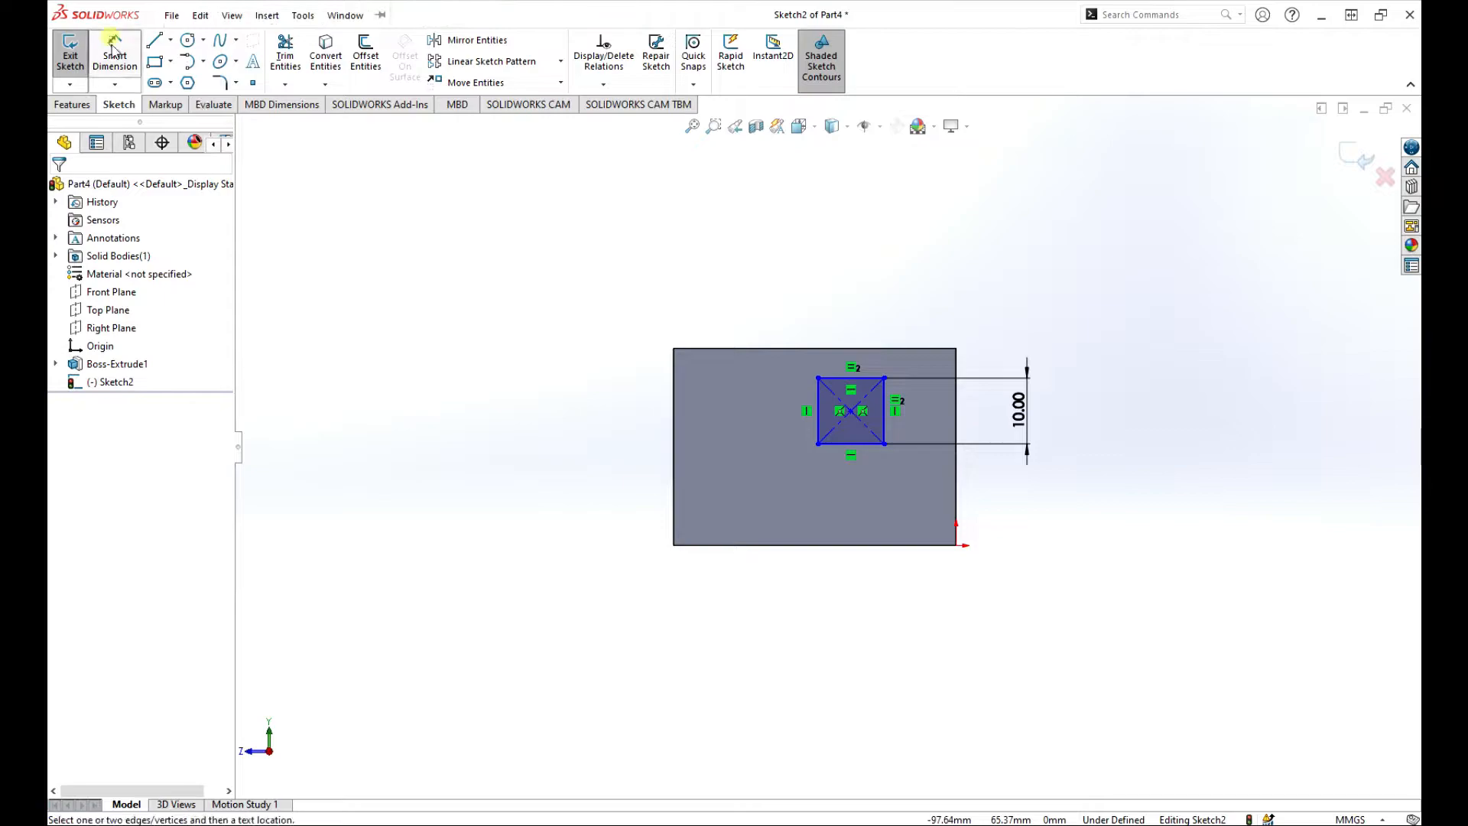
left_click(819, 406)
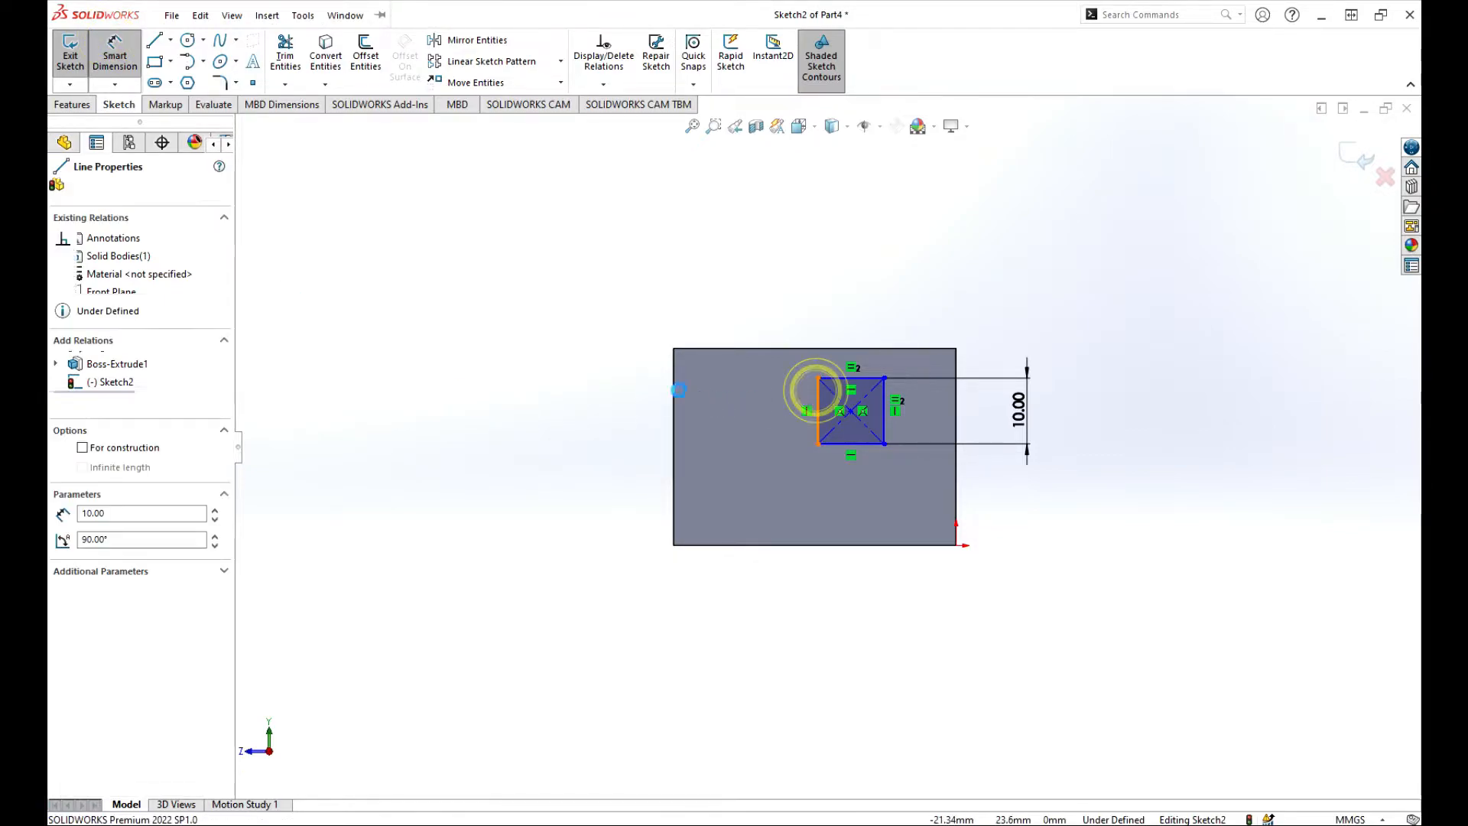
left_click(673, 404)
left_click(599, 403)
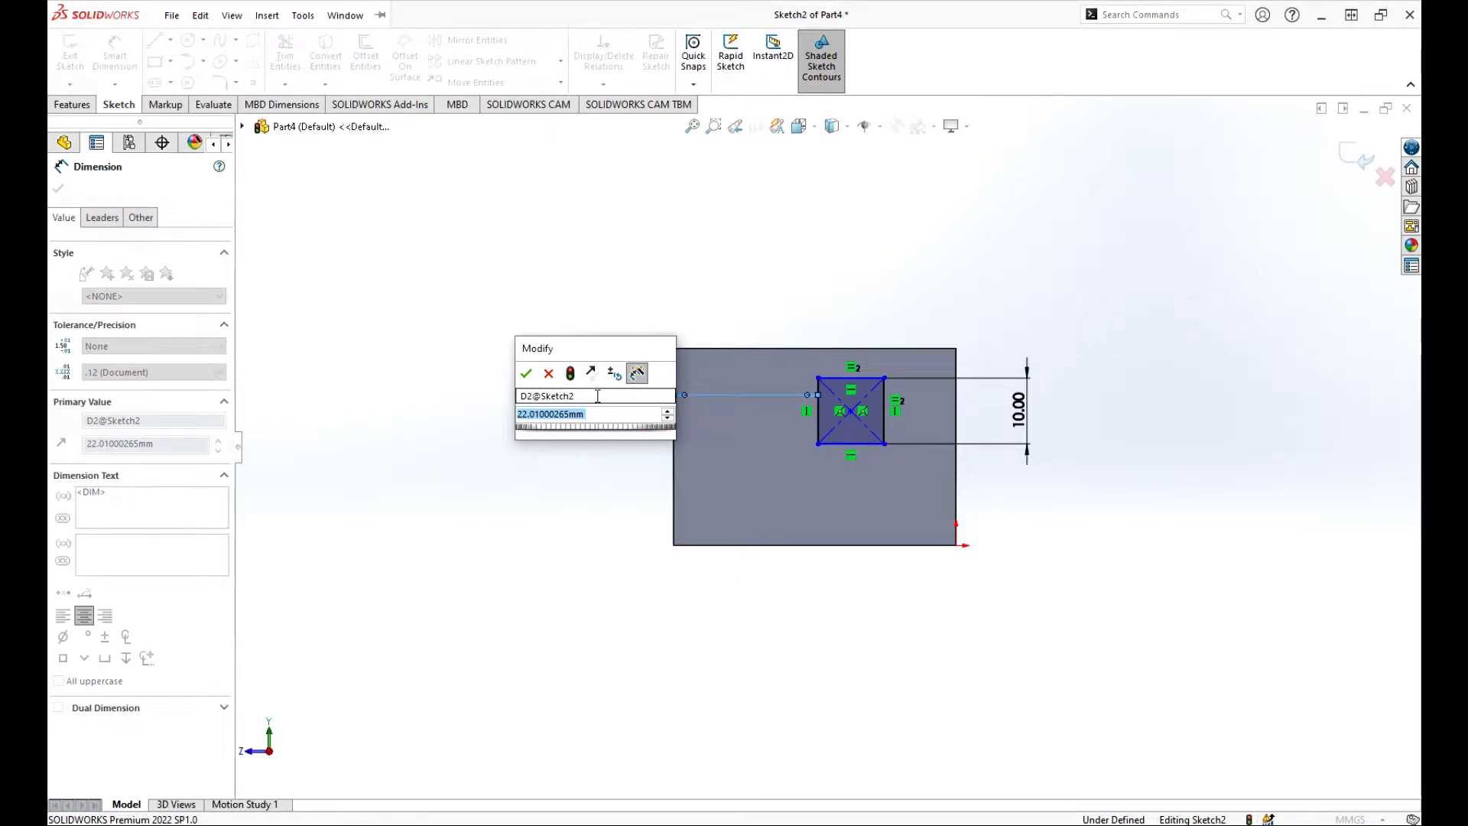
type("13")
key("Return")
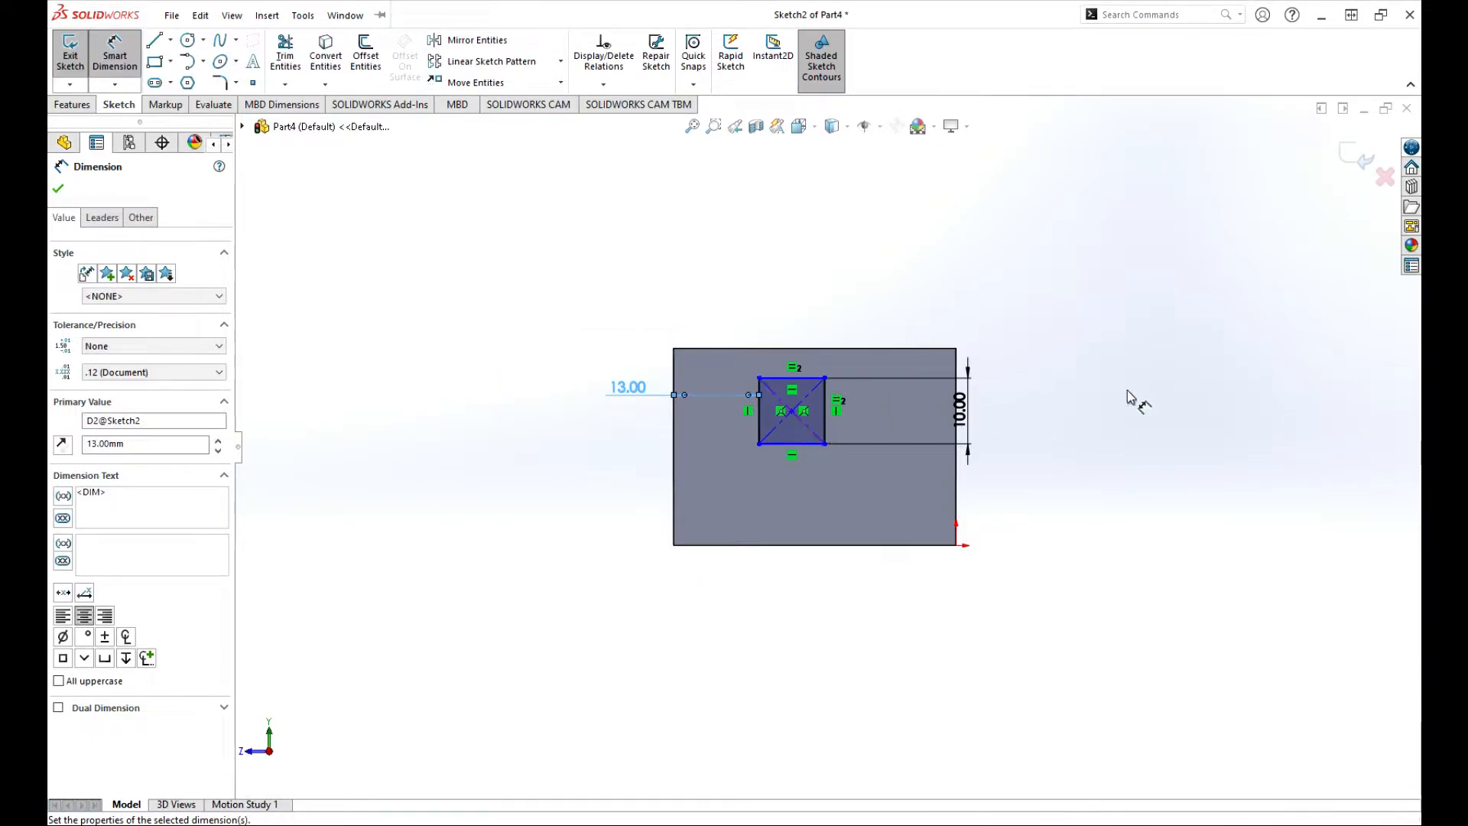
left_click(1073, 390)
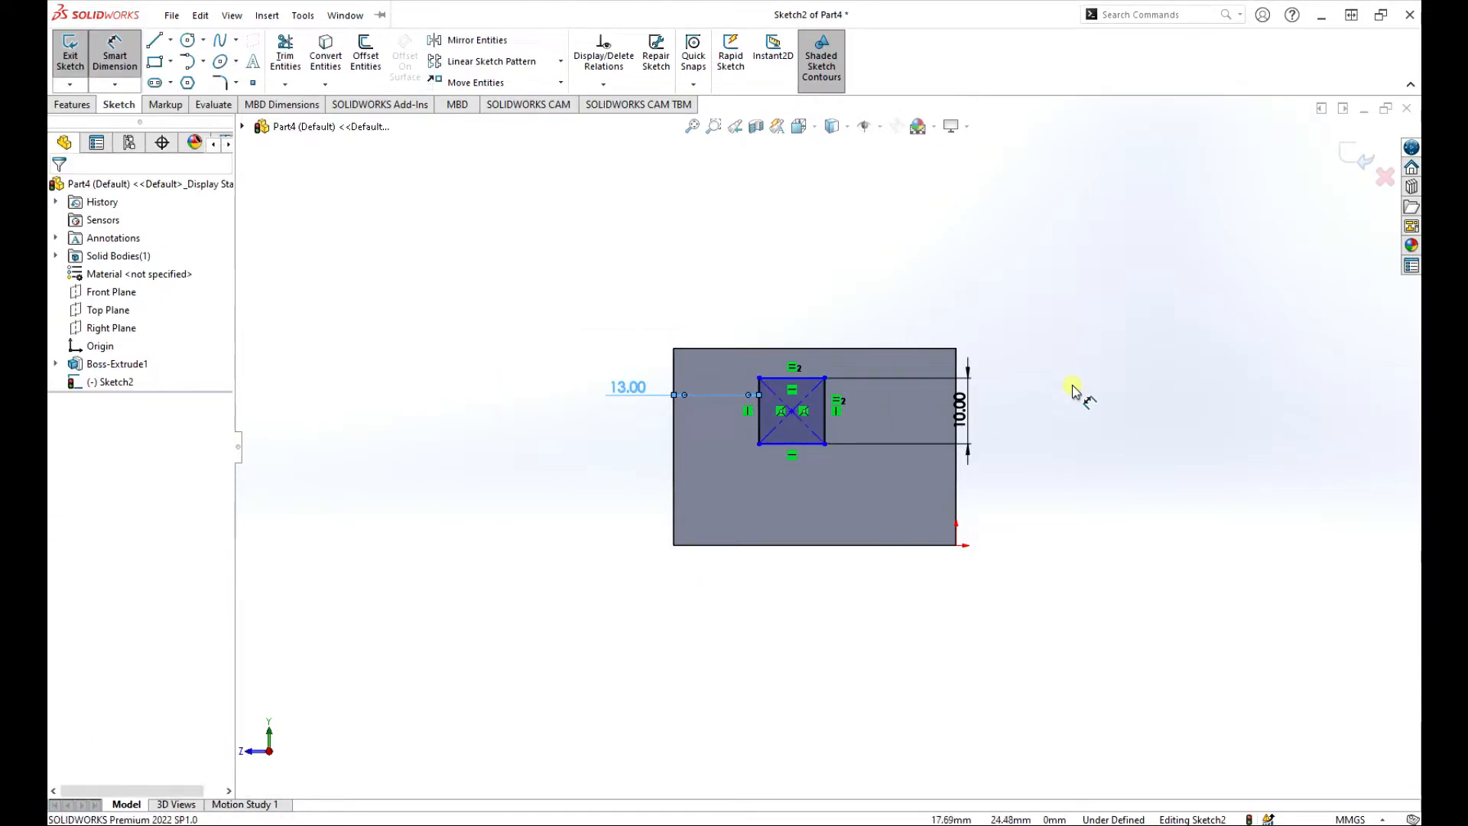
left_click(1365, 164)
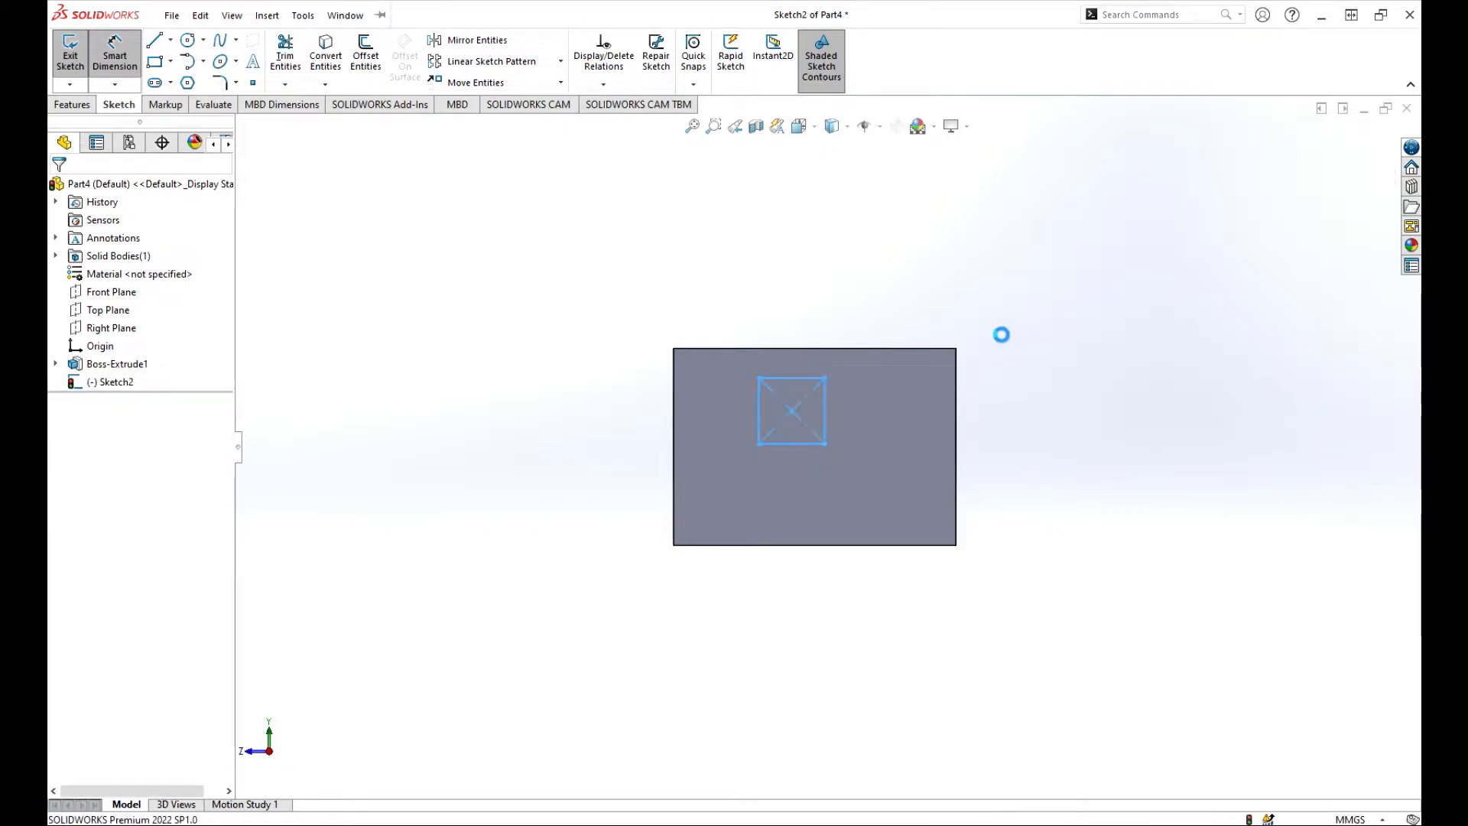
Extrude-cut the square sketch with the Through All end condition and confirm.
key("f")
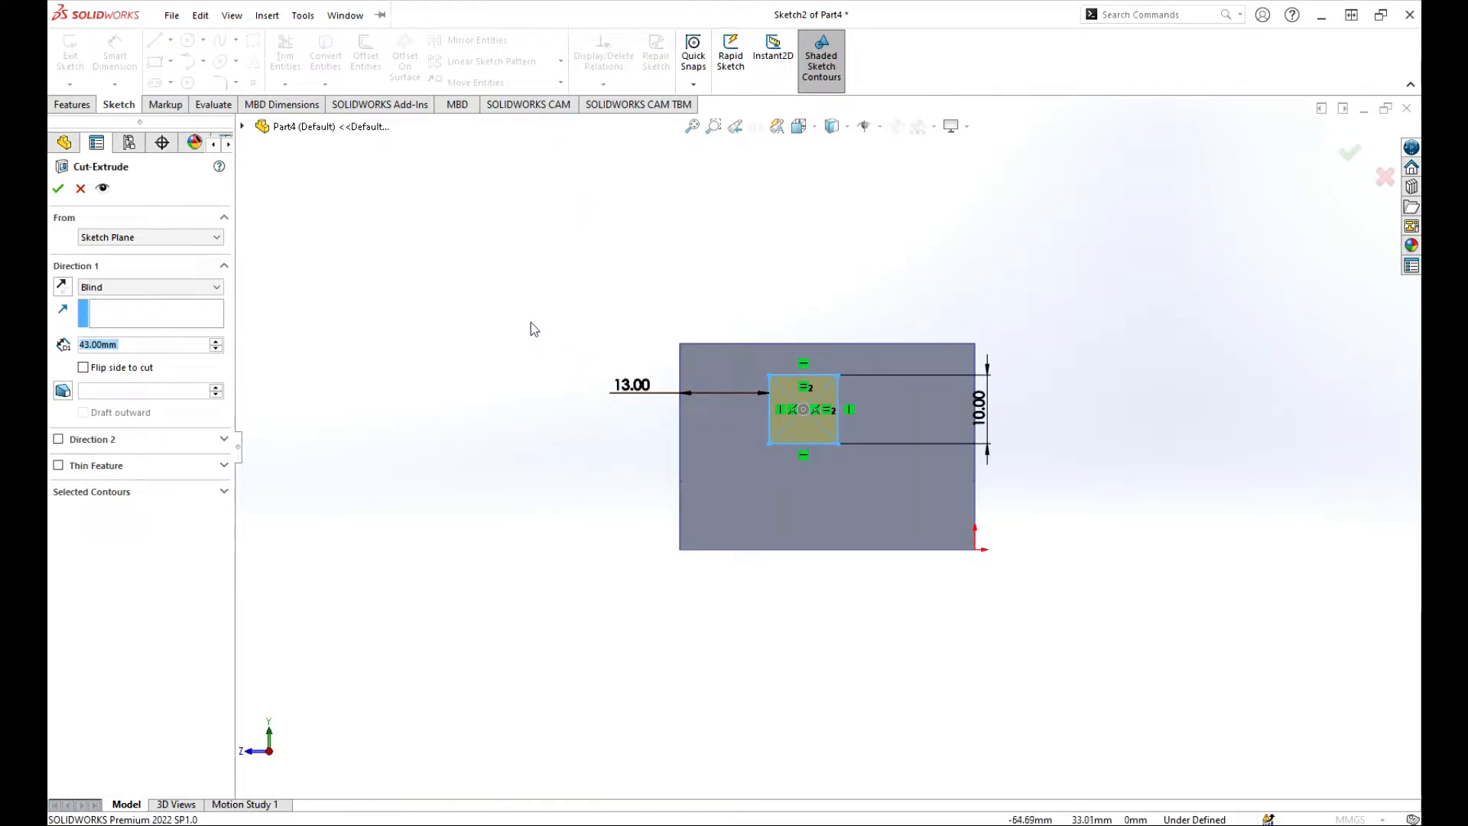
mouse_move(531, 322)
middle_mouse_down()
mouse_move(795, 428)
mouse_move(1043, 492)
mouse_move(627, 456)
middle_mouse_up()
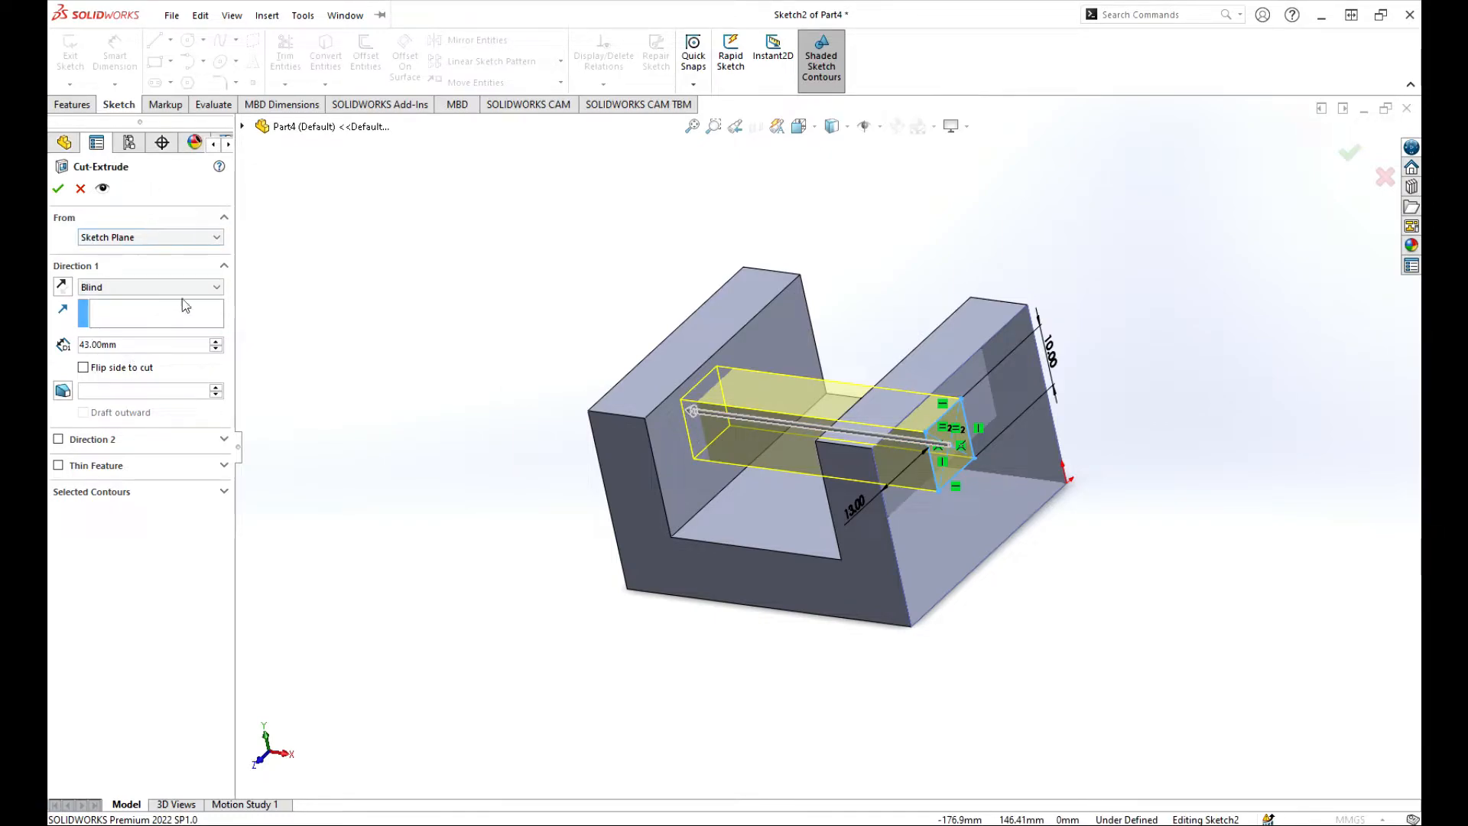
left_click(213, 287)
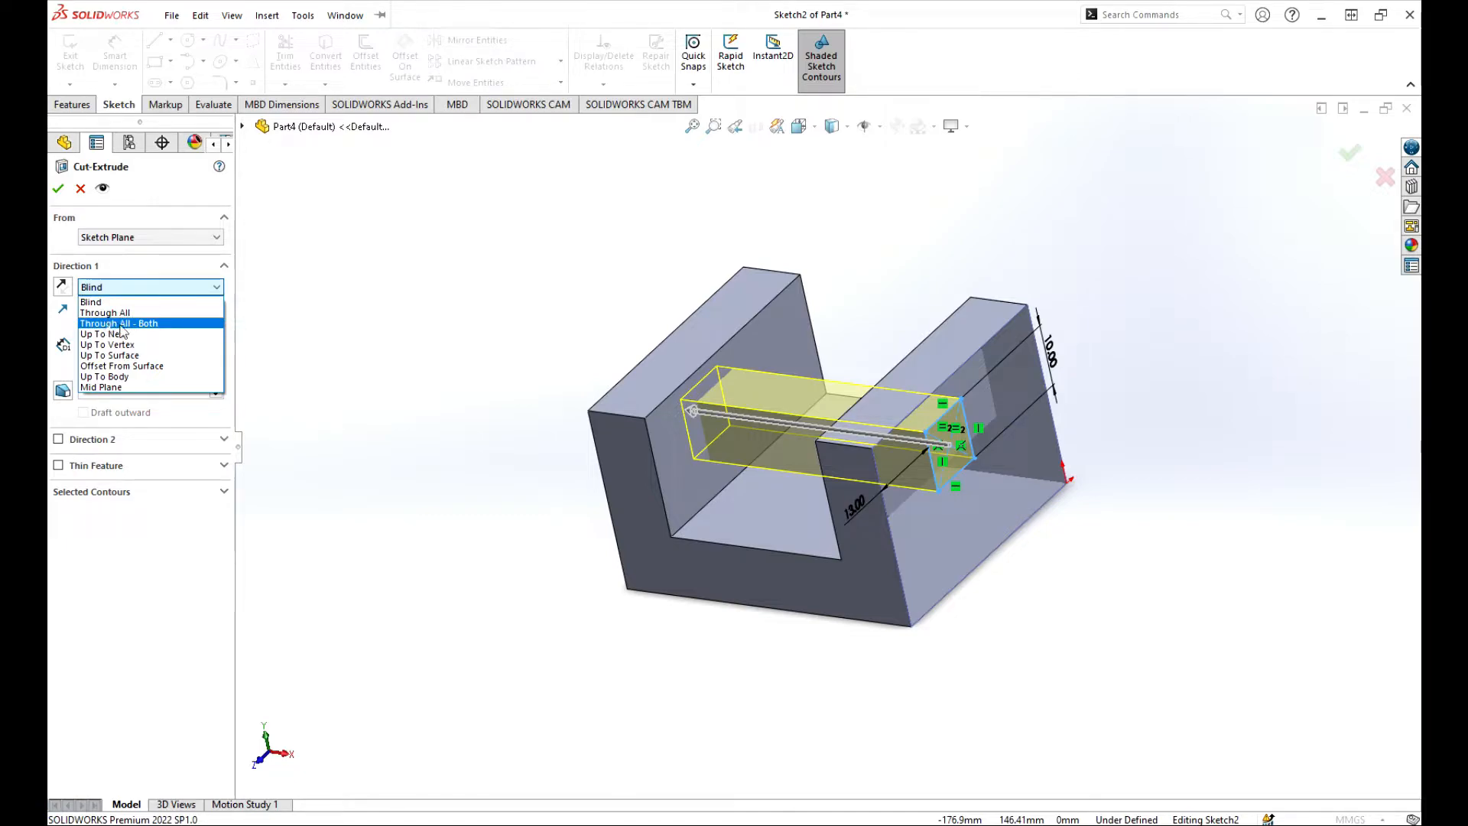
left_click(121, 377)
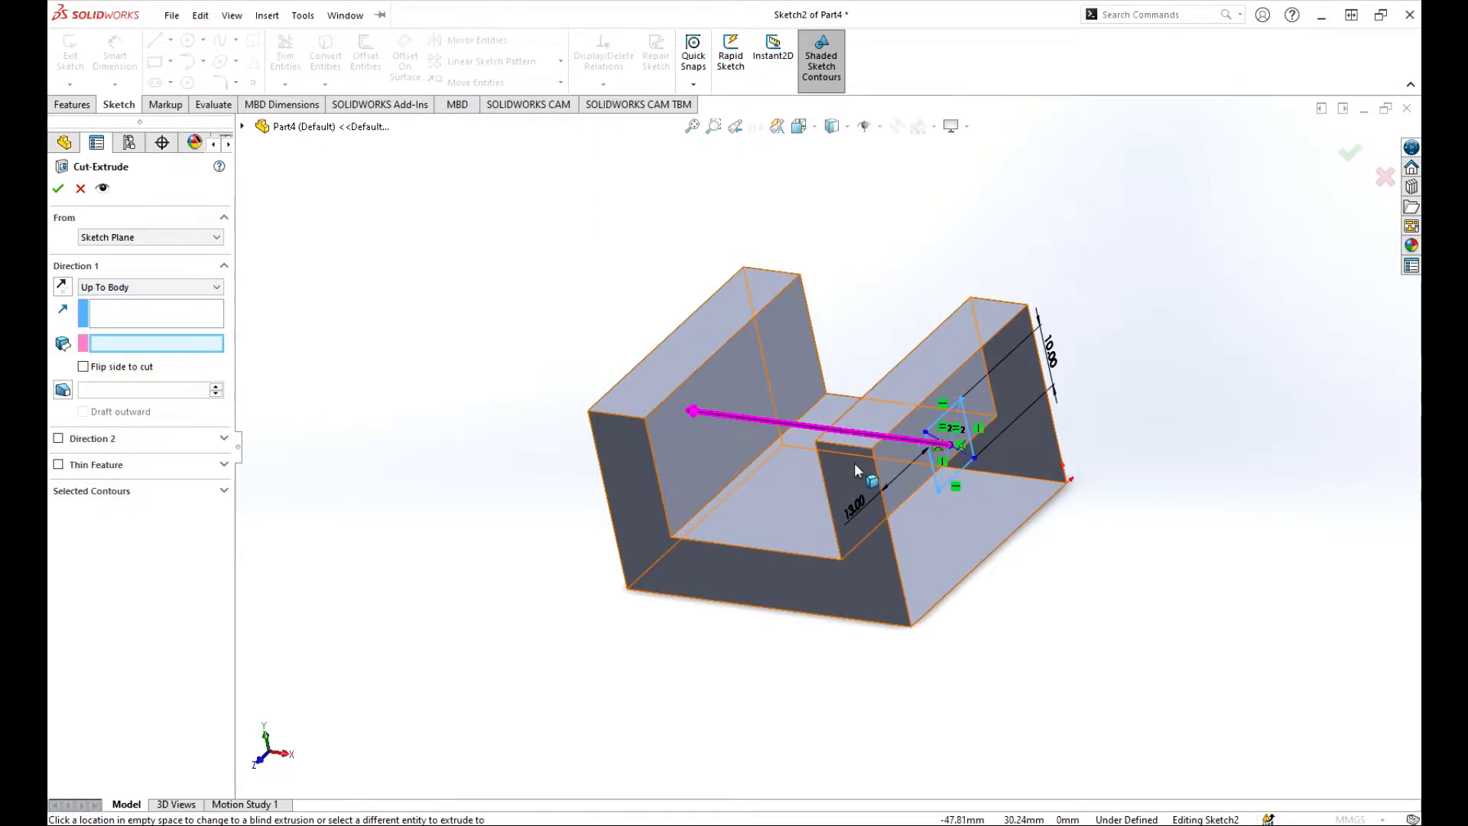
left_click(137, 288)
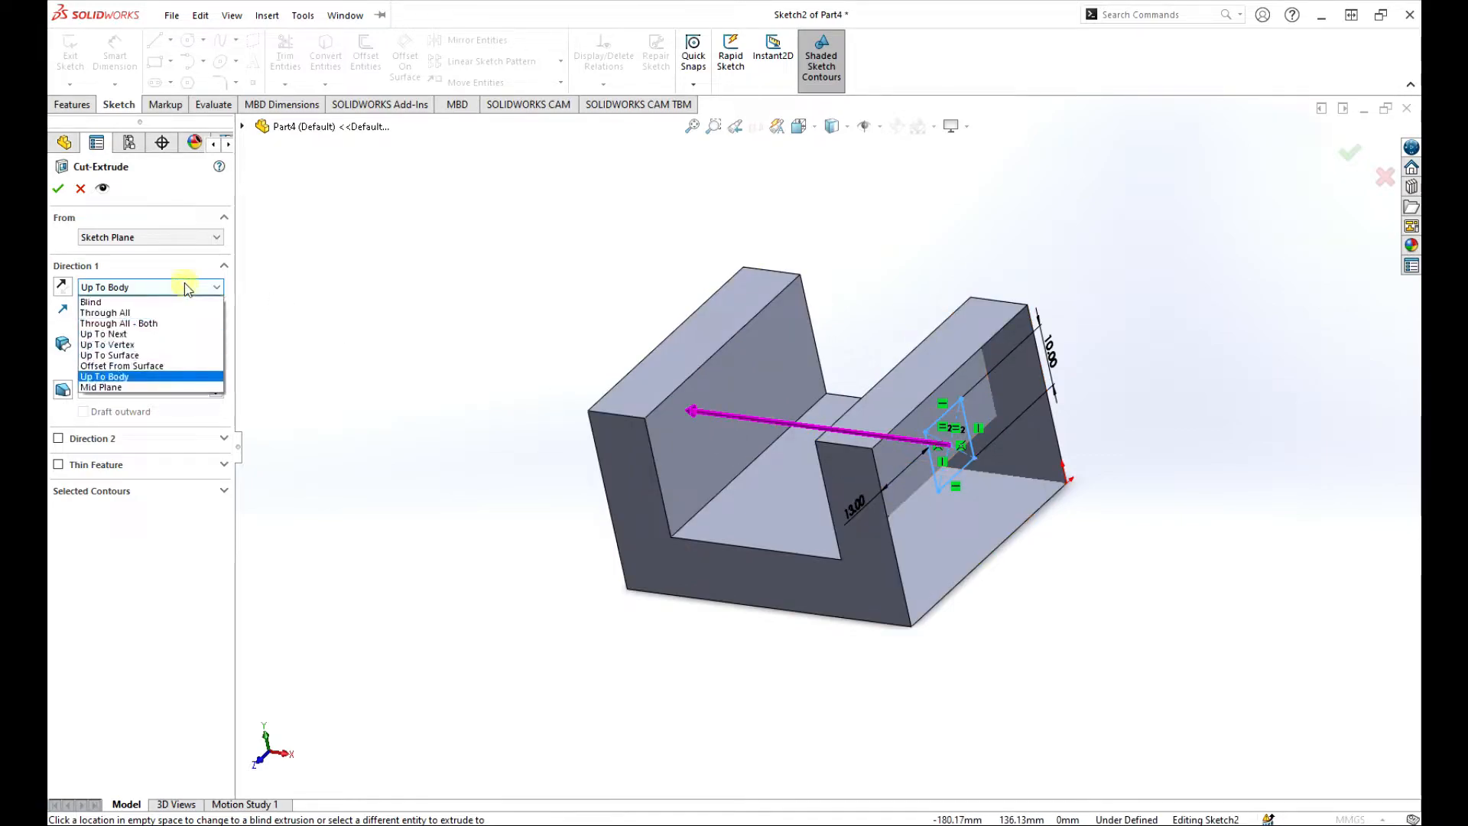
left_click(128, 313)
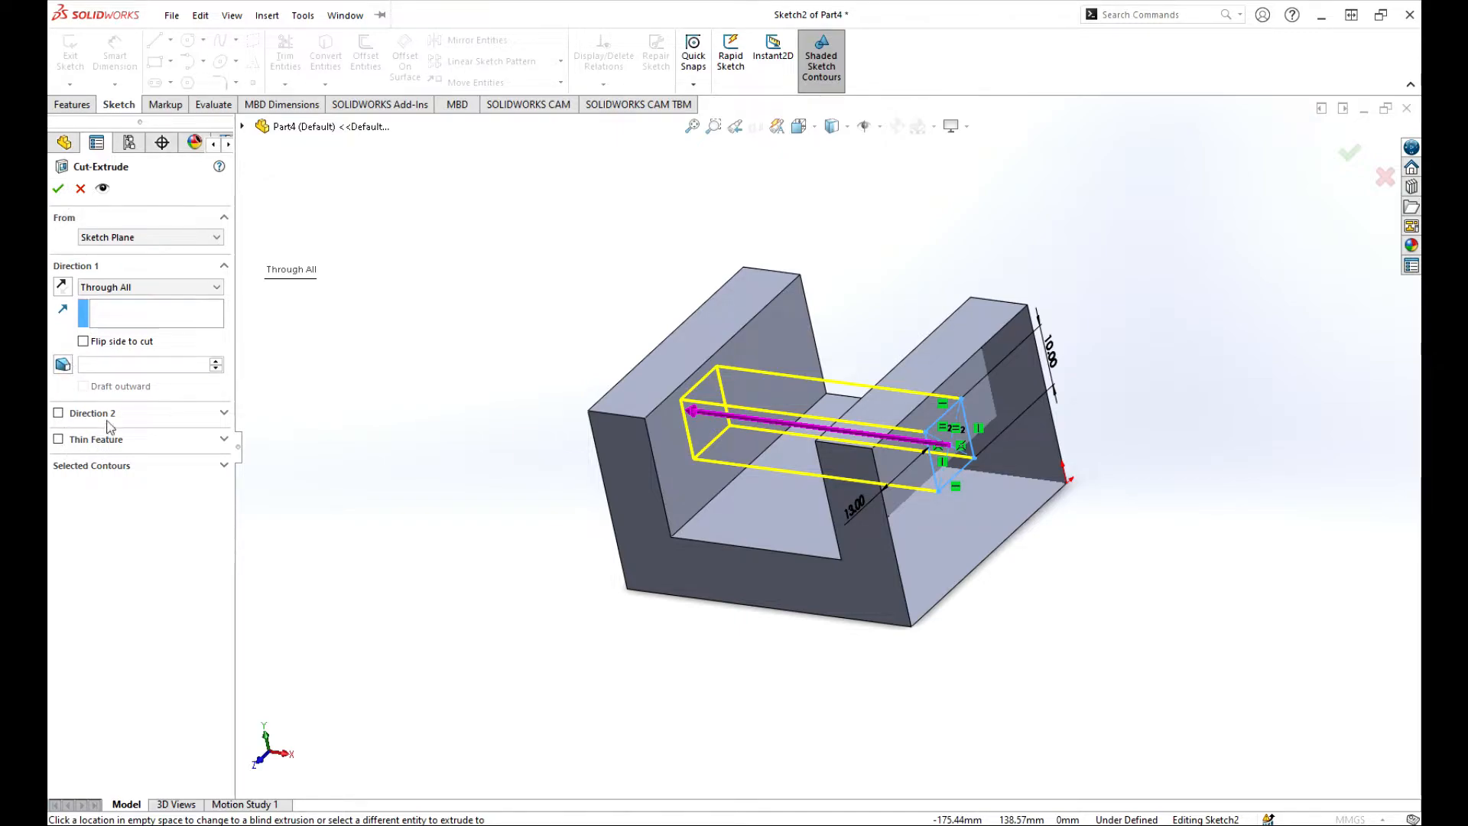
left_click(60, 188)
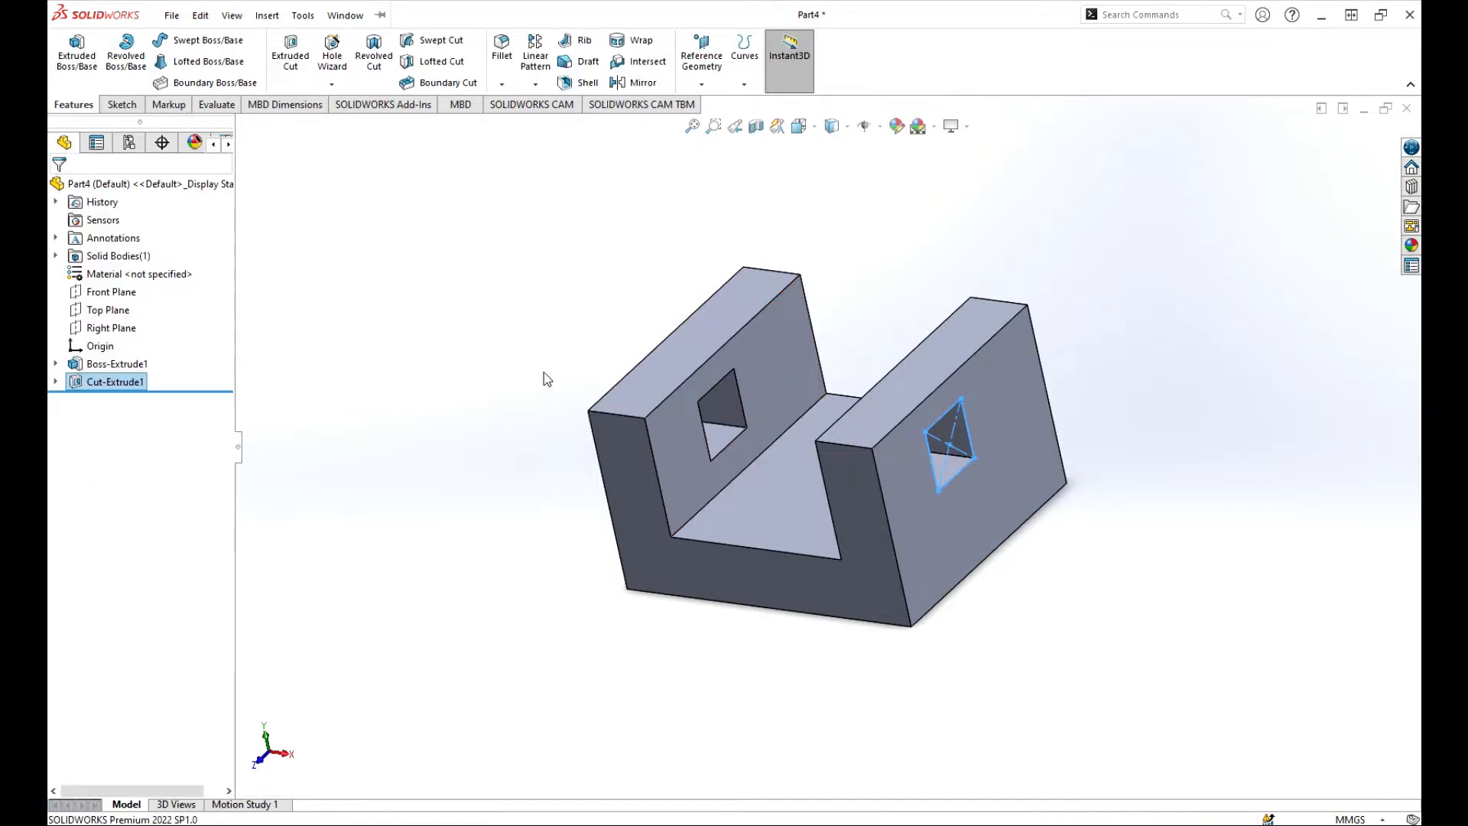
scroll(469, 336, "up", 2)
mouse_move(606, 392)
middle_mouse_down()
mouse_move(708, 354)
mouse_move(581, 367)
mouse_move(602, 375)
middle_mouse_up()
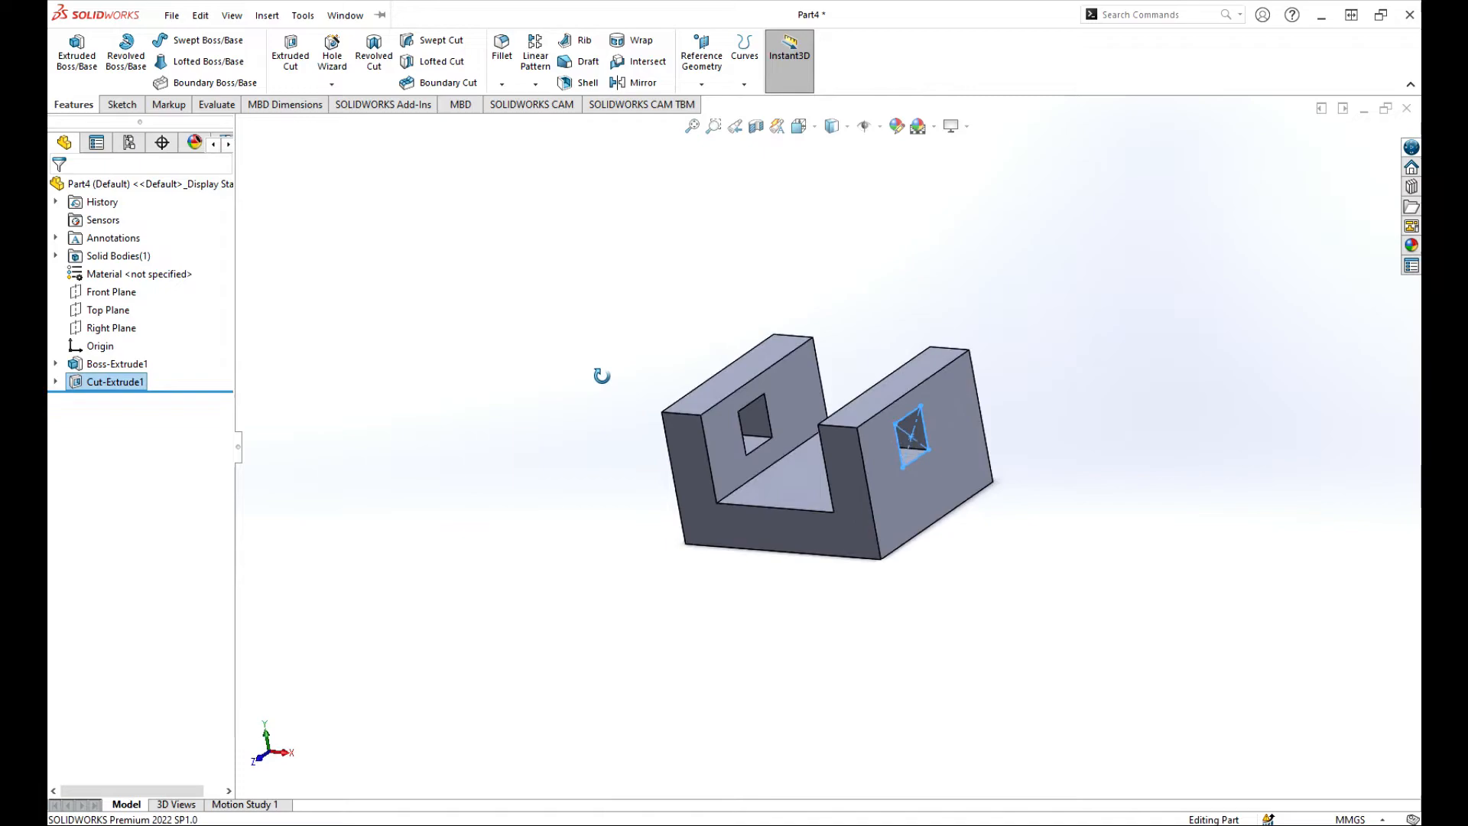
left_click(586, 306)
scroll(732, 419, "down", 3)
scroll(673, 412, "up", 3)
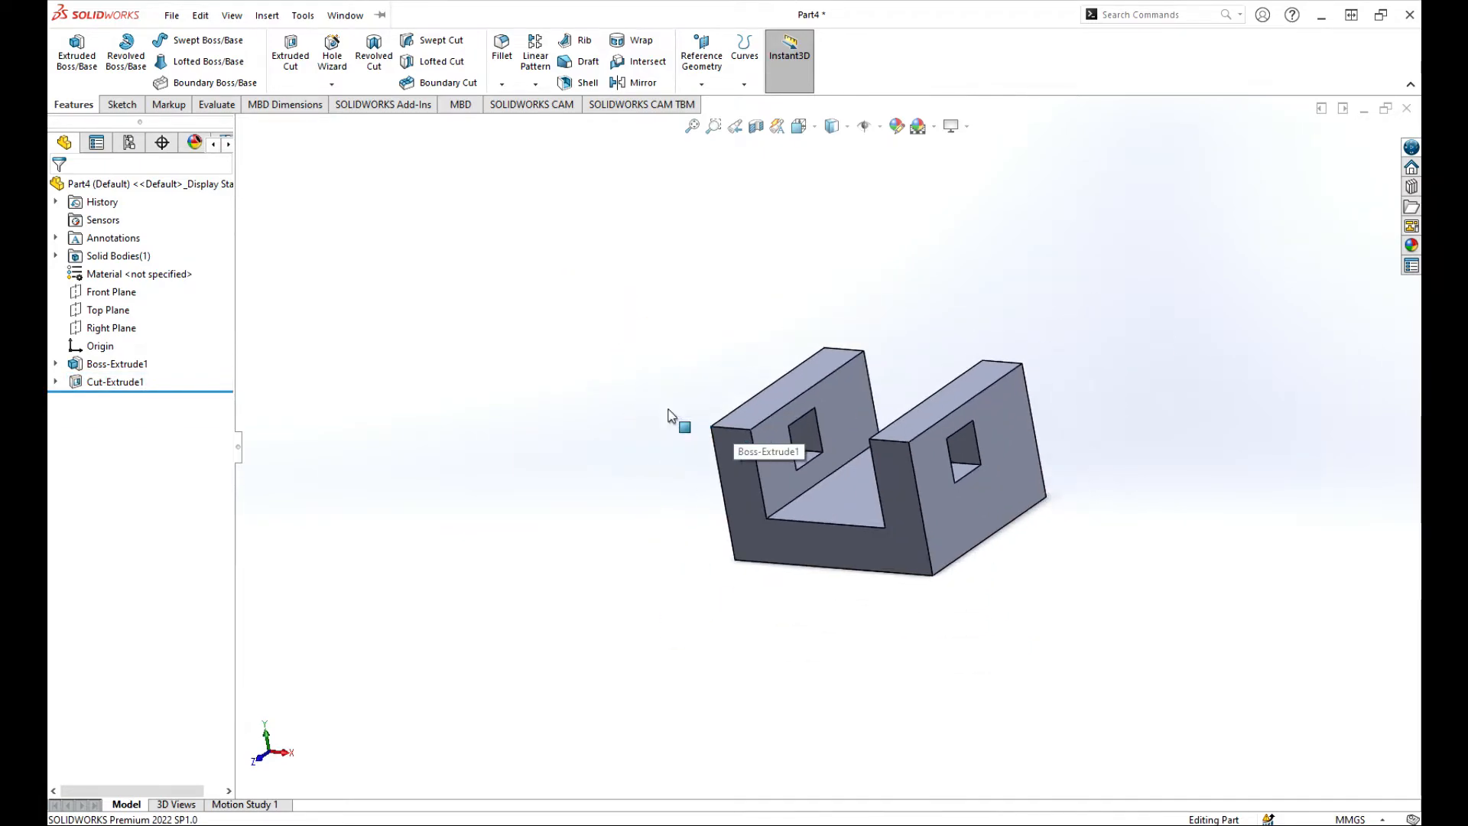
scroll(1002, 503, "down", 2)
scroll(765, 466, "up", 1)
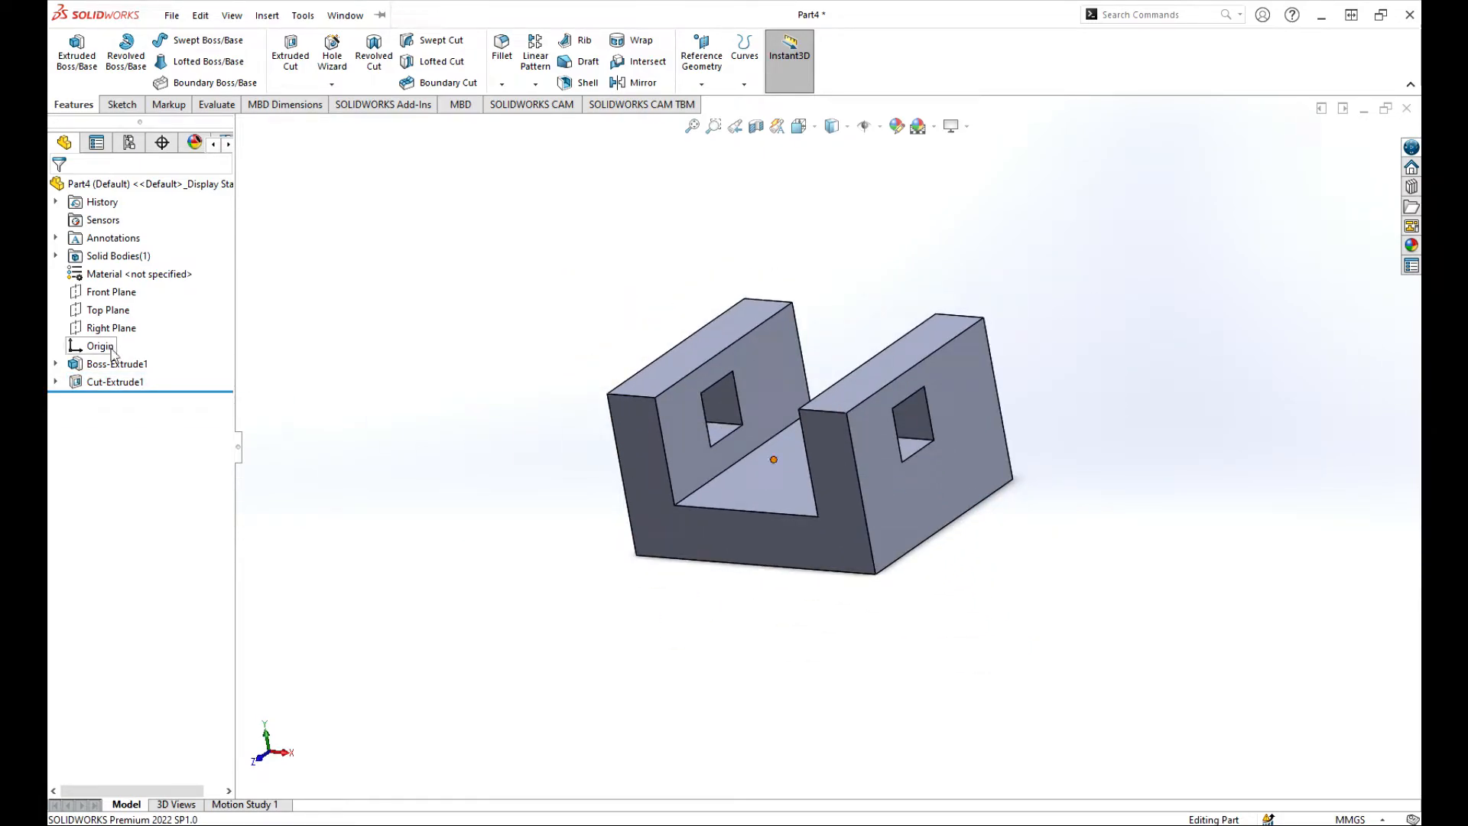
left_click(56, 364)
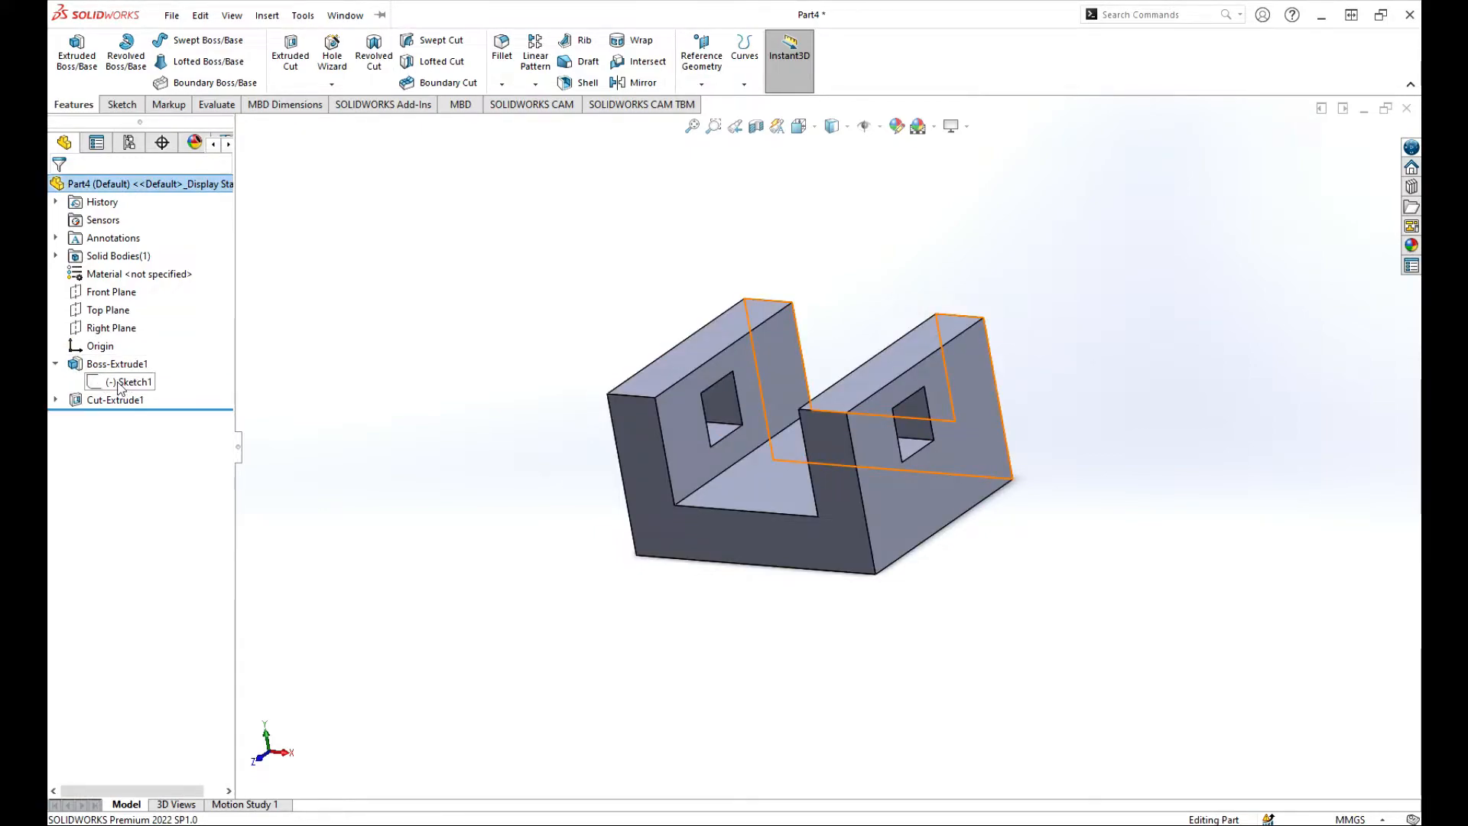
left_click(120, 382)
left_click(130, 330)
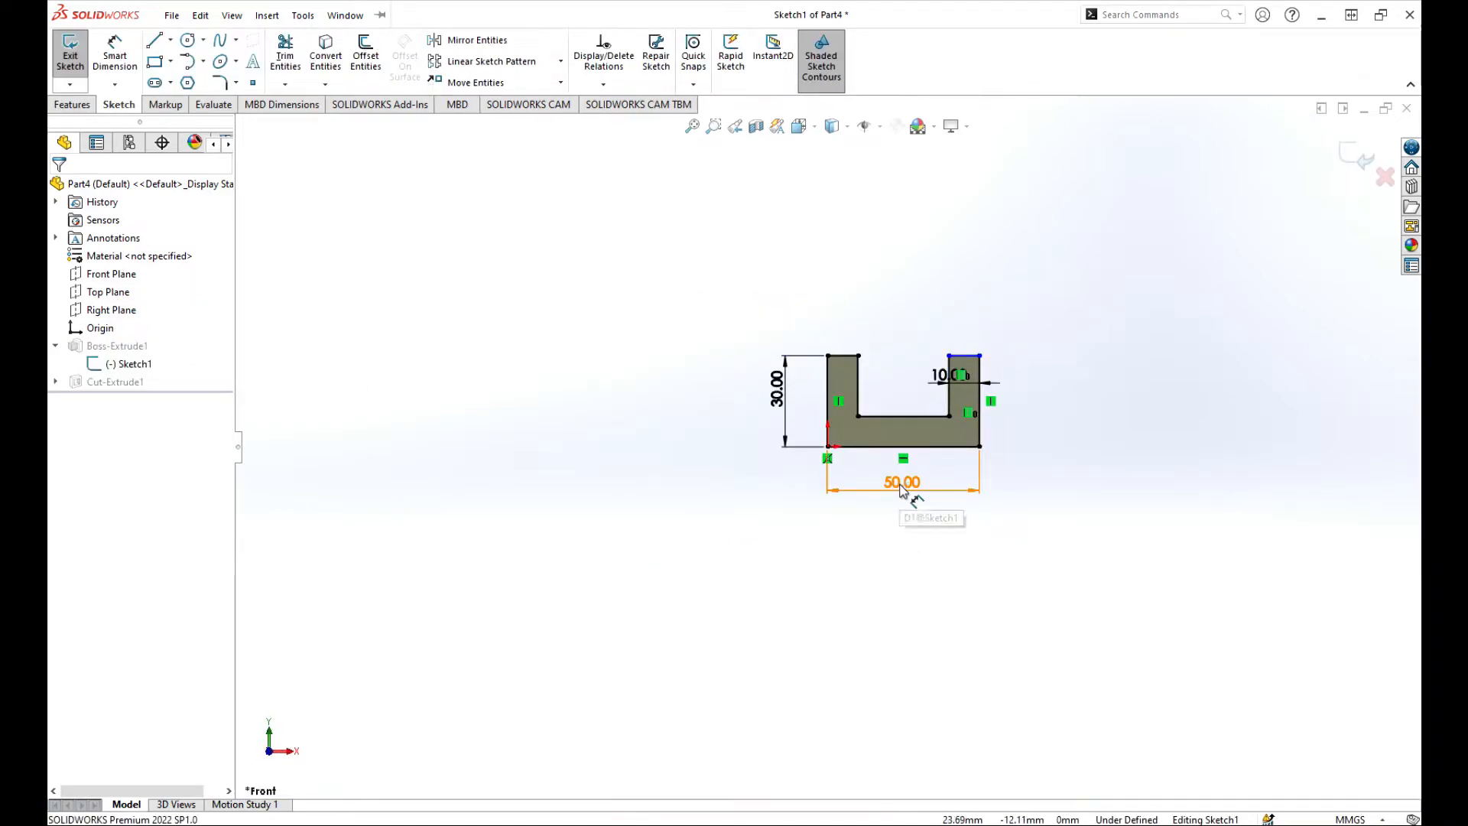
left_click(1362, 170)
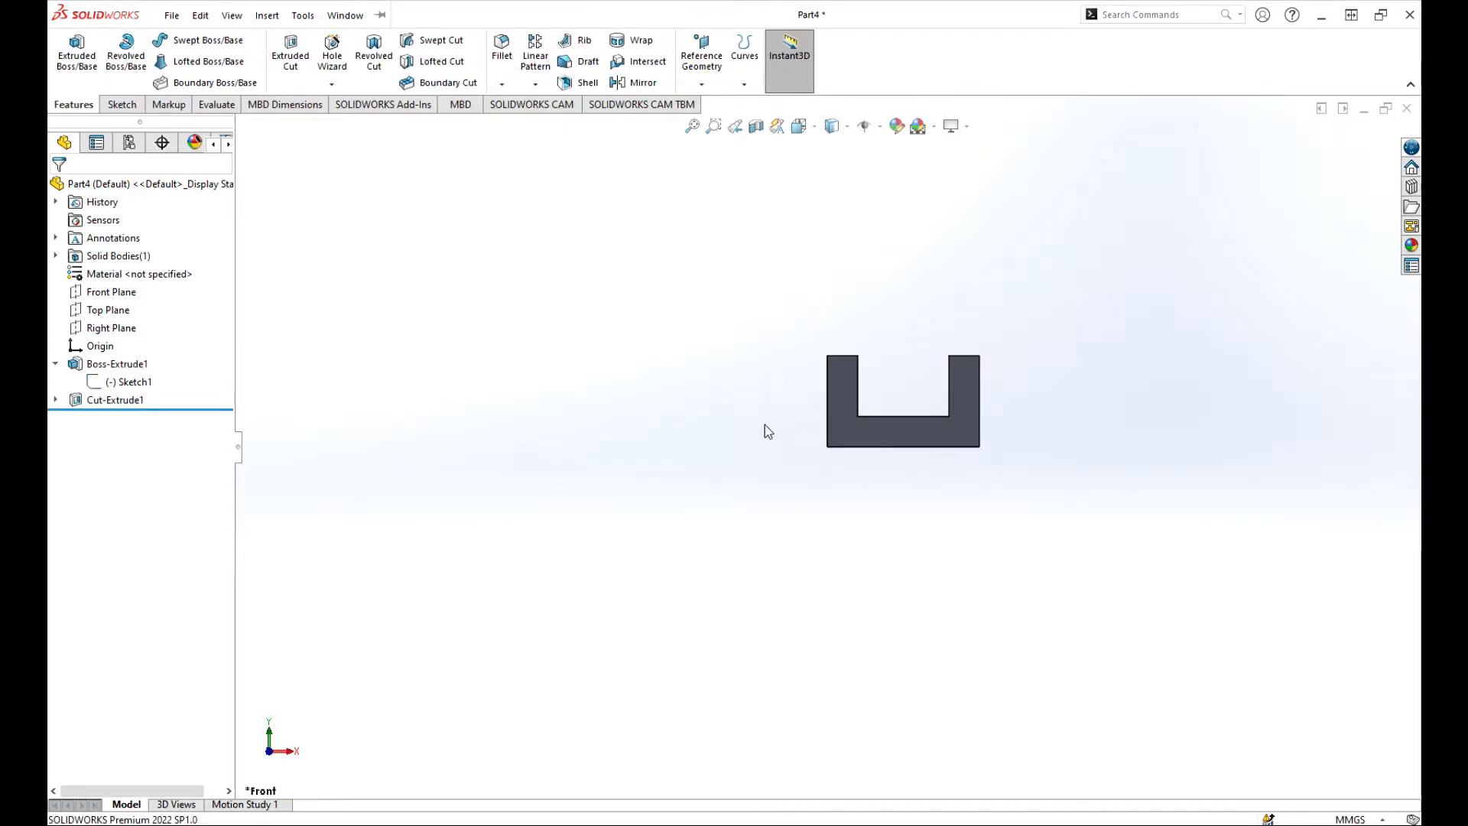
middle_click_drag(769, 432, 635, 438)
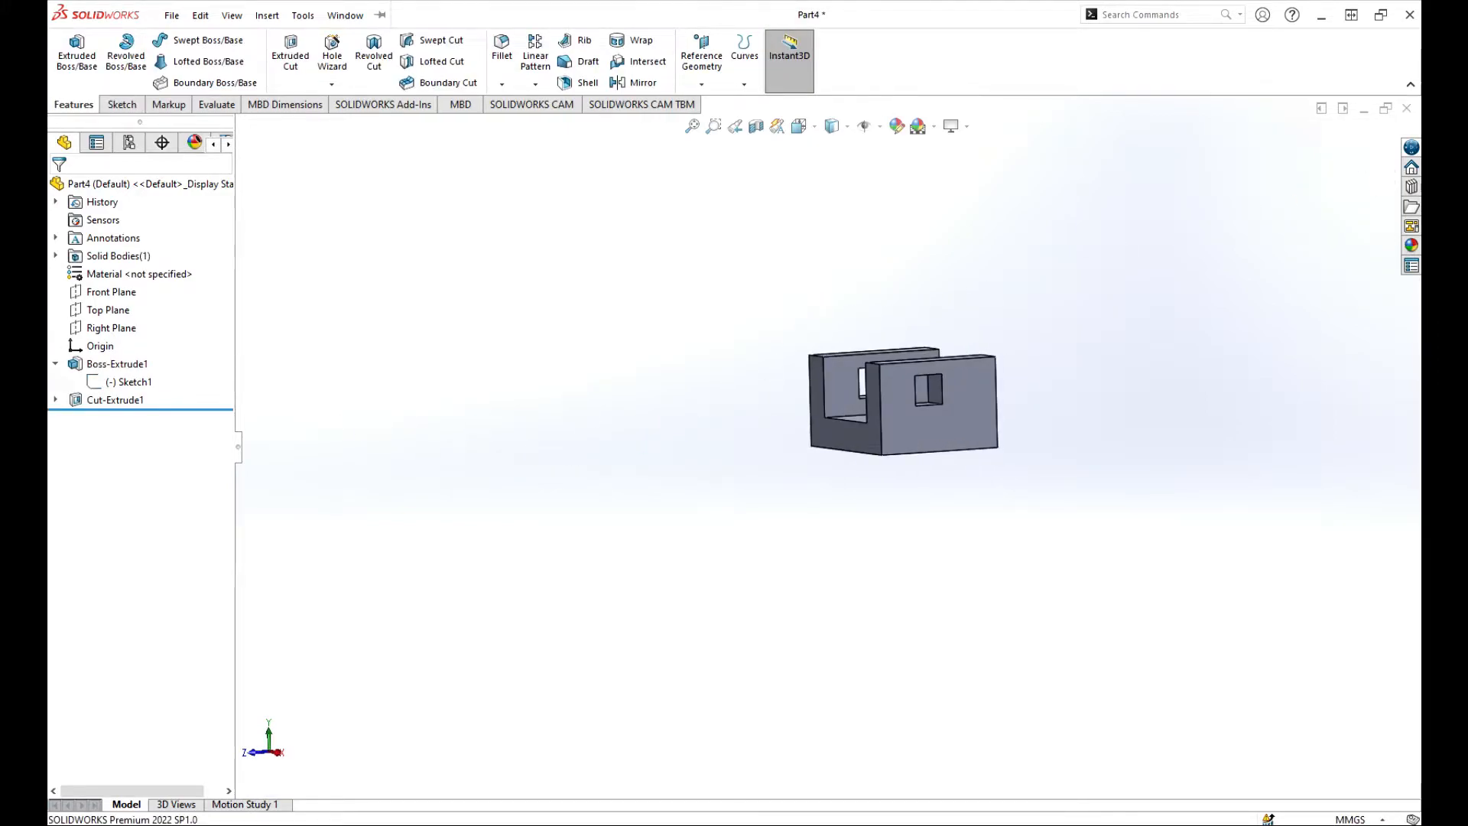
left_click(55, 400)
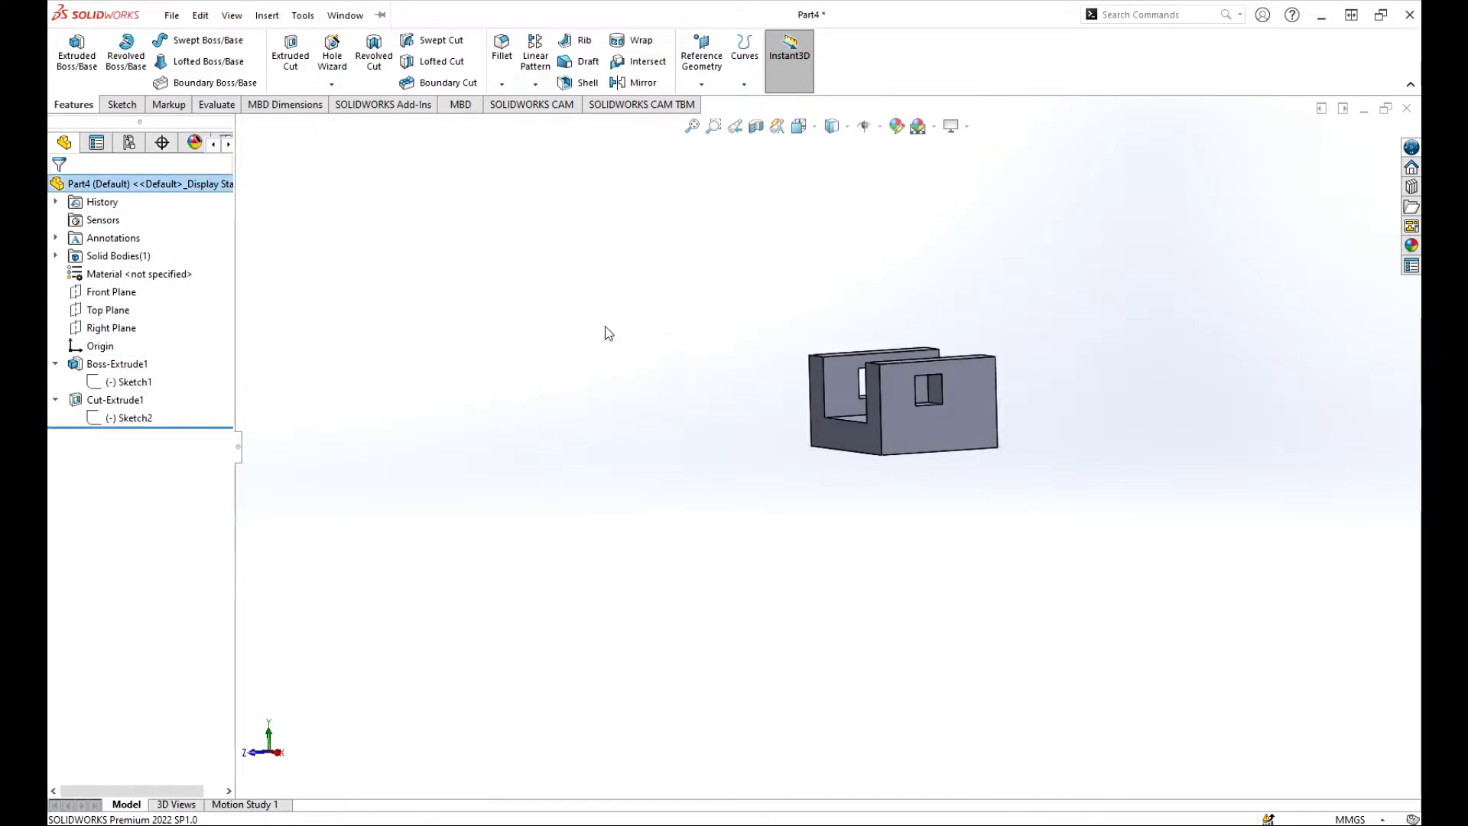
left_click(543, 328)
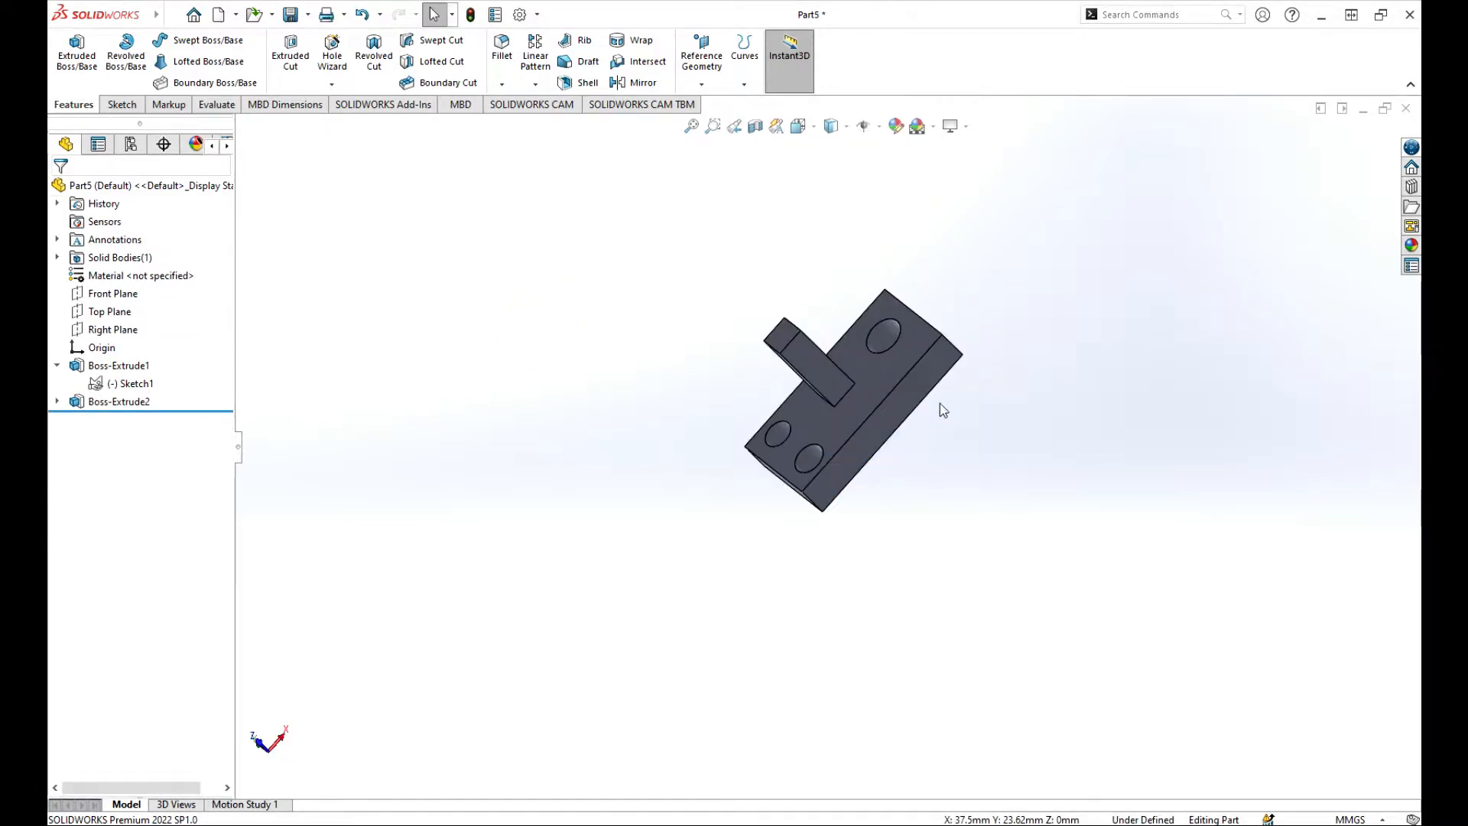
Orbit Part5, then edit and exit the base block's Sketch1 to rebuild.
scroll(891, 390, "down", 3)
scroll(884, 398, "up", 3)
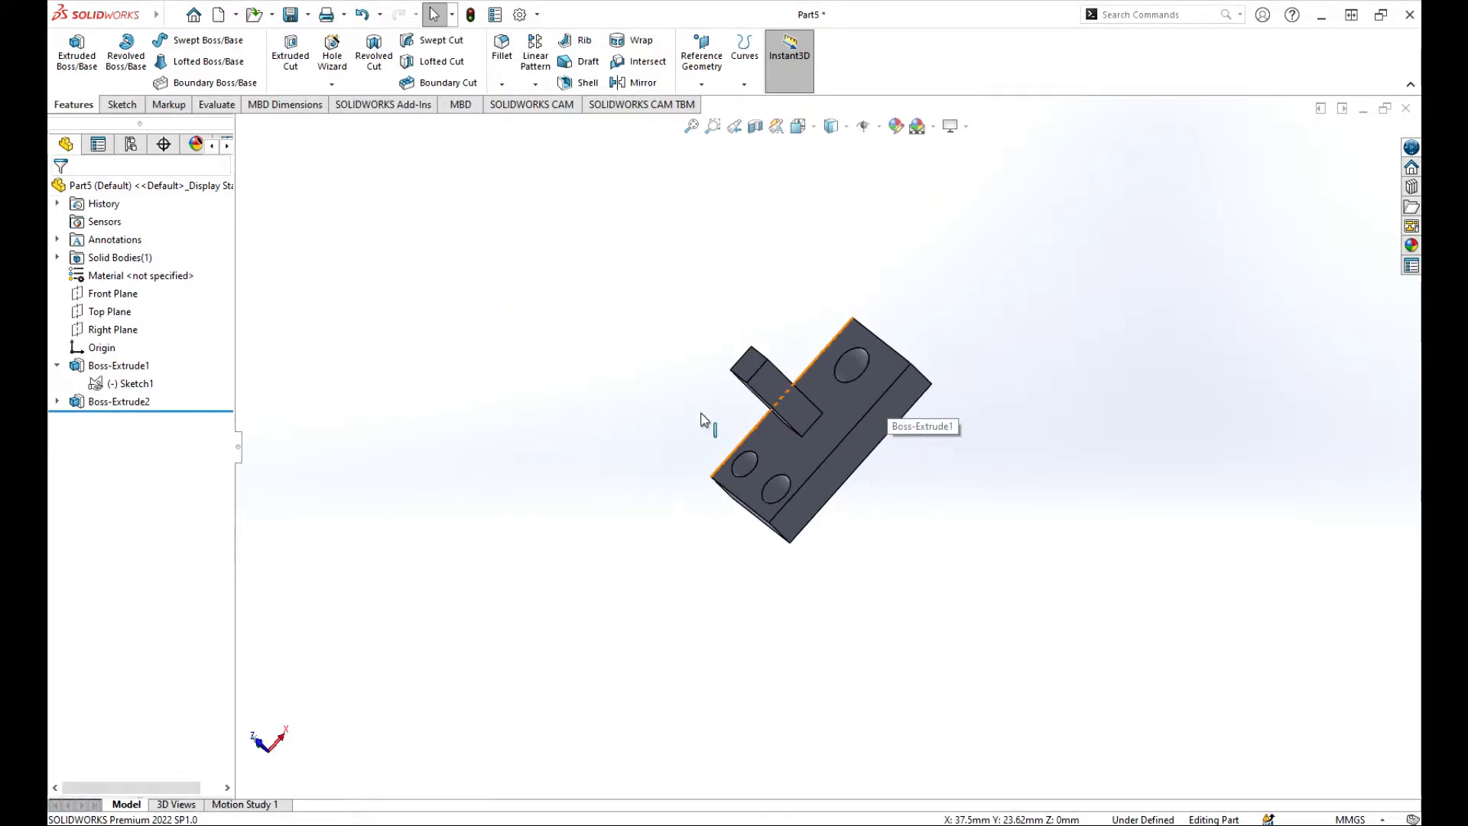
scroll(837, 494, "down", 4)
middle_click_drag(825, 510, 985, 513)
scroll(710, 484, "up", 3)
scroll(707, 487, "down", 3)
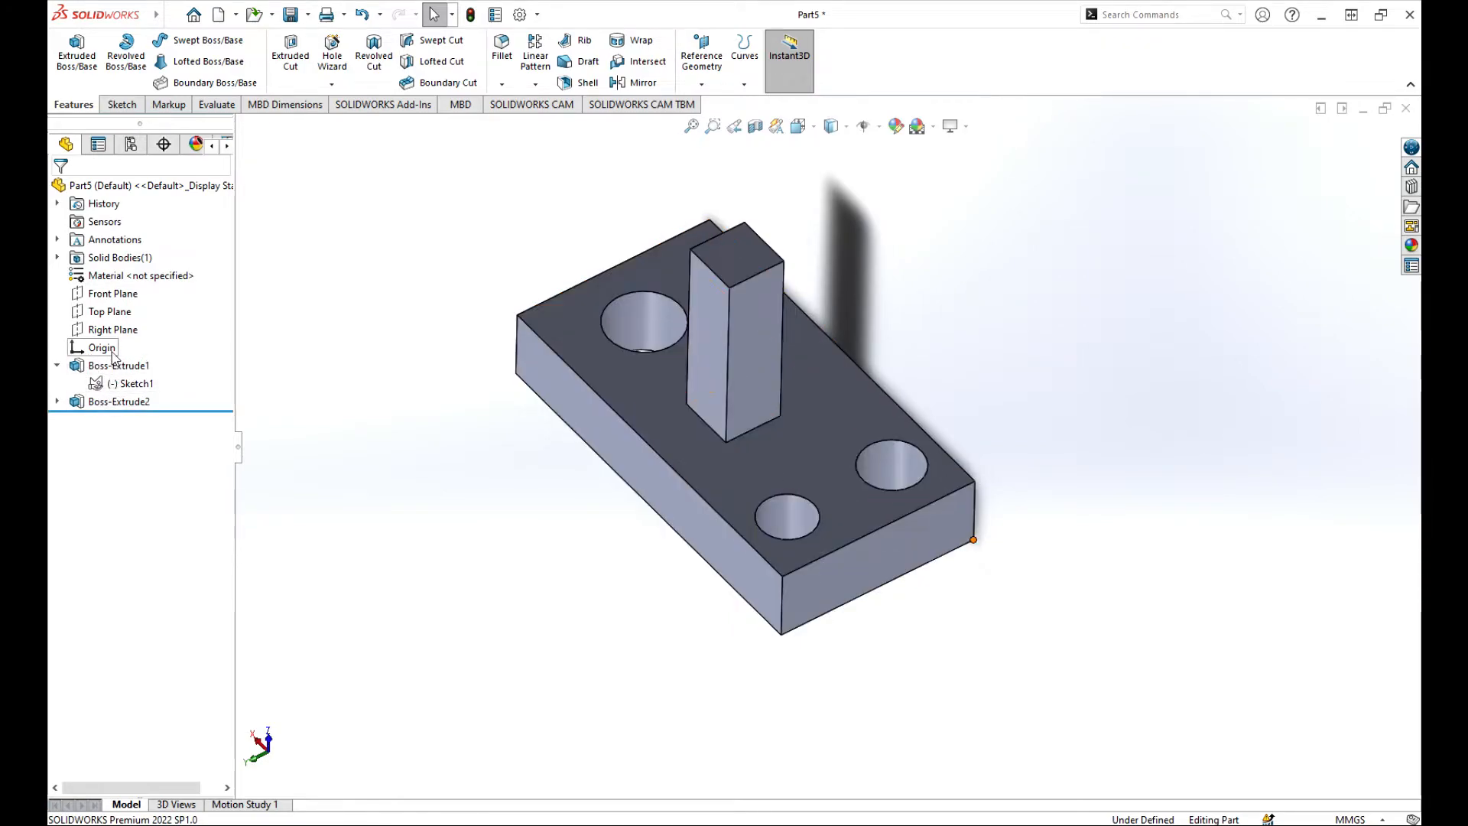
left_click(123, 387)
left_click(137, 337)
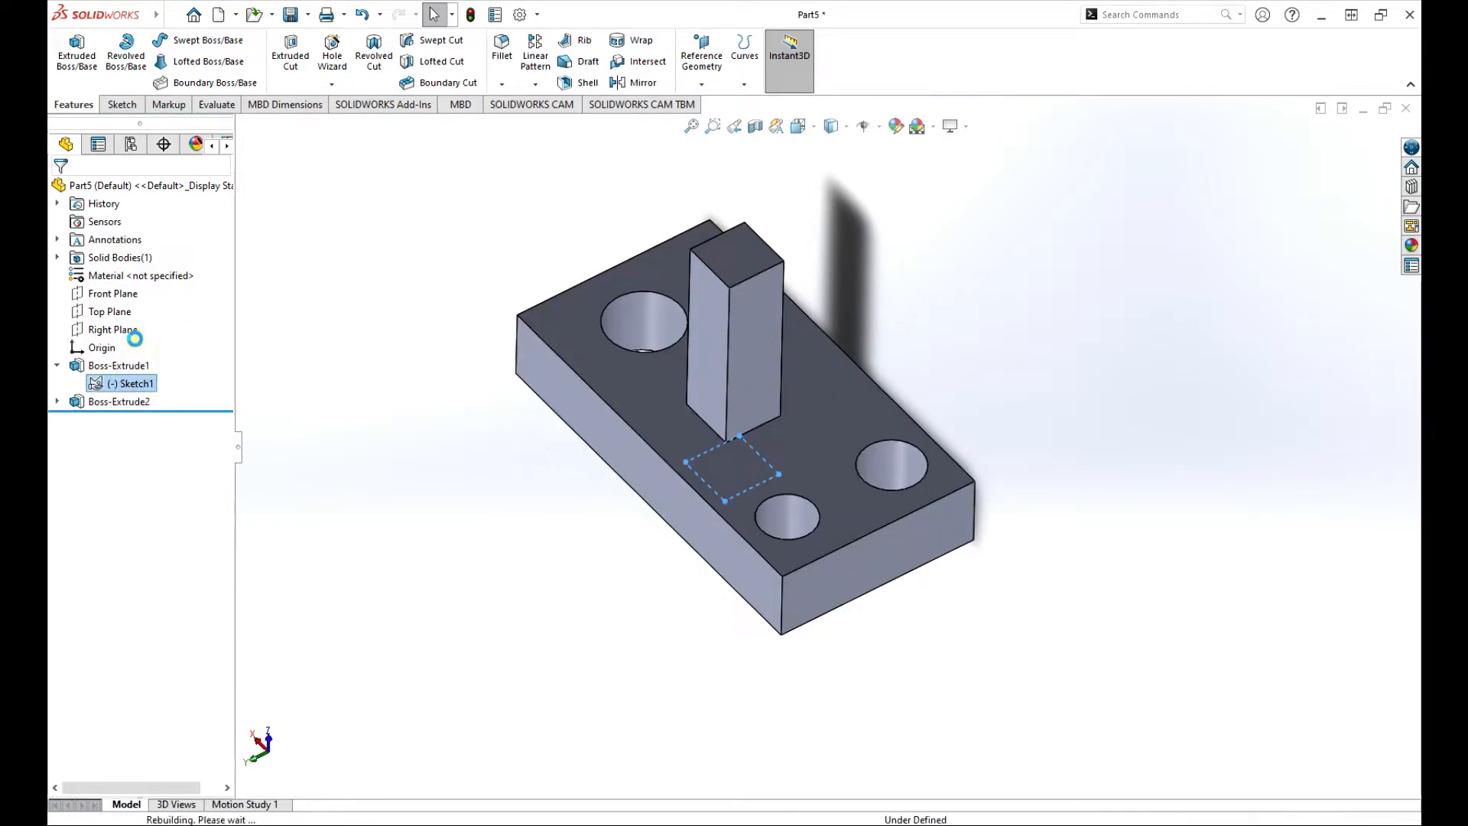
scroll(1069, 399, "down", 5)
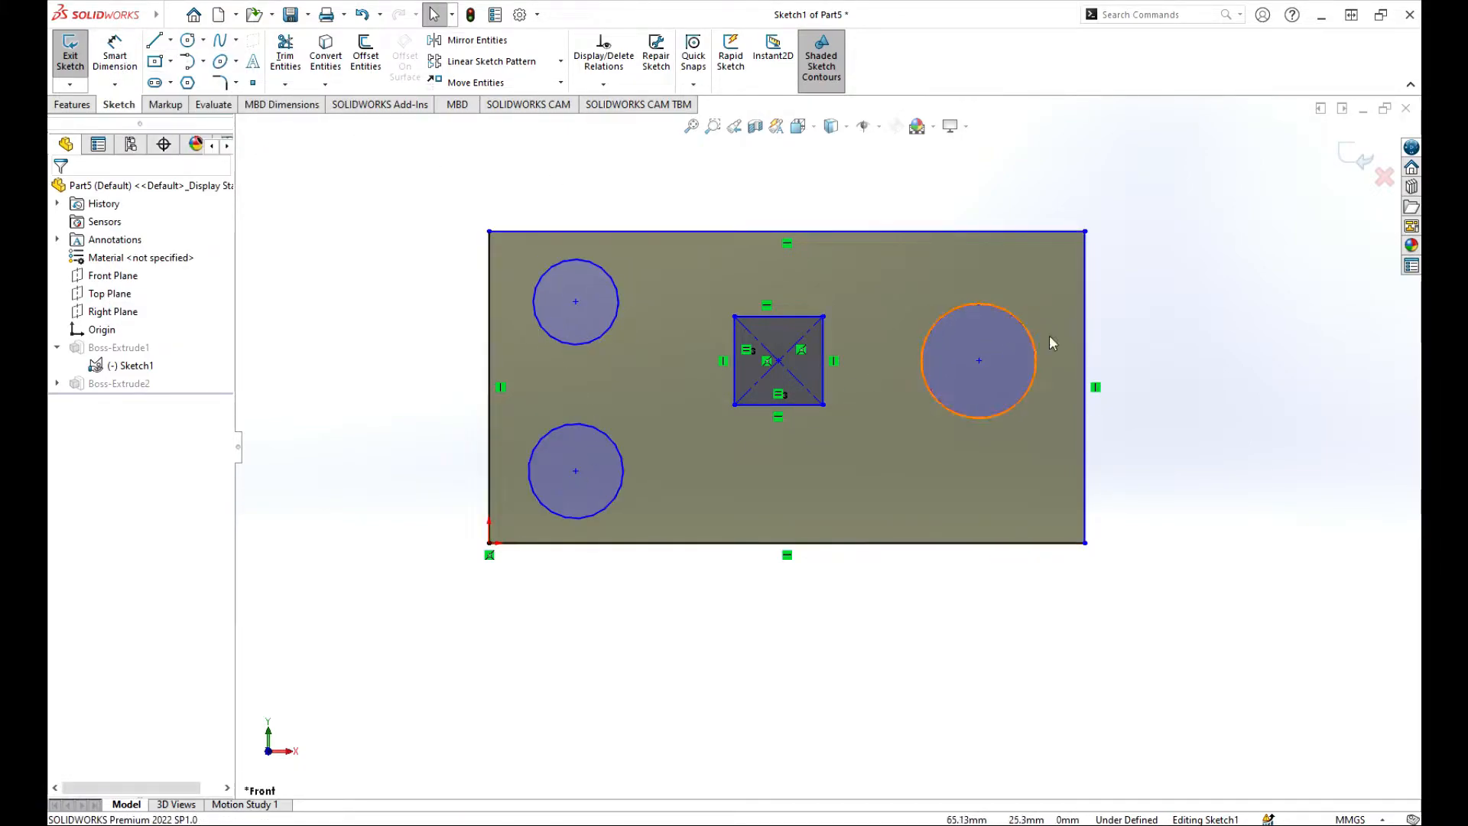
left_click(1362, 160)
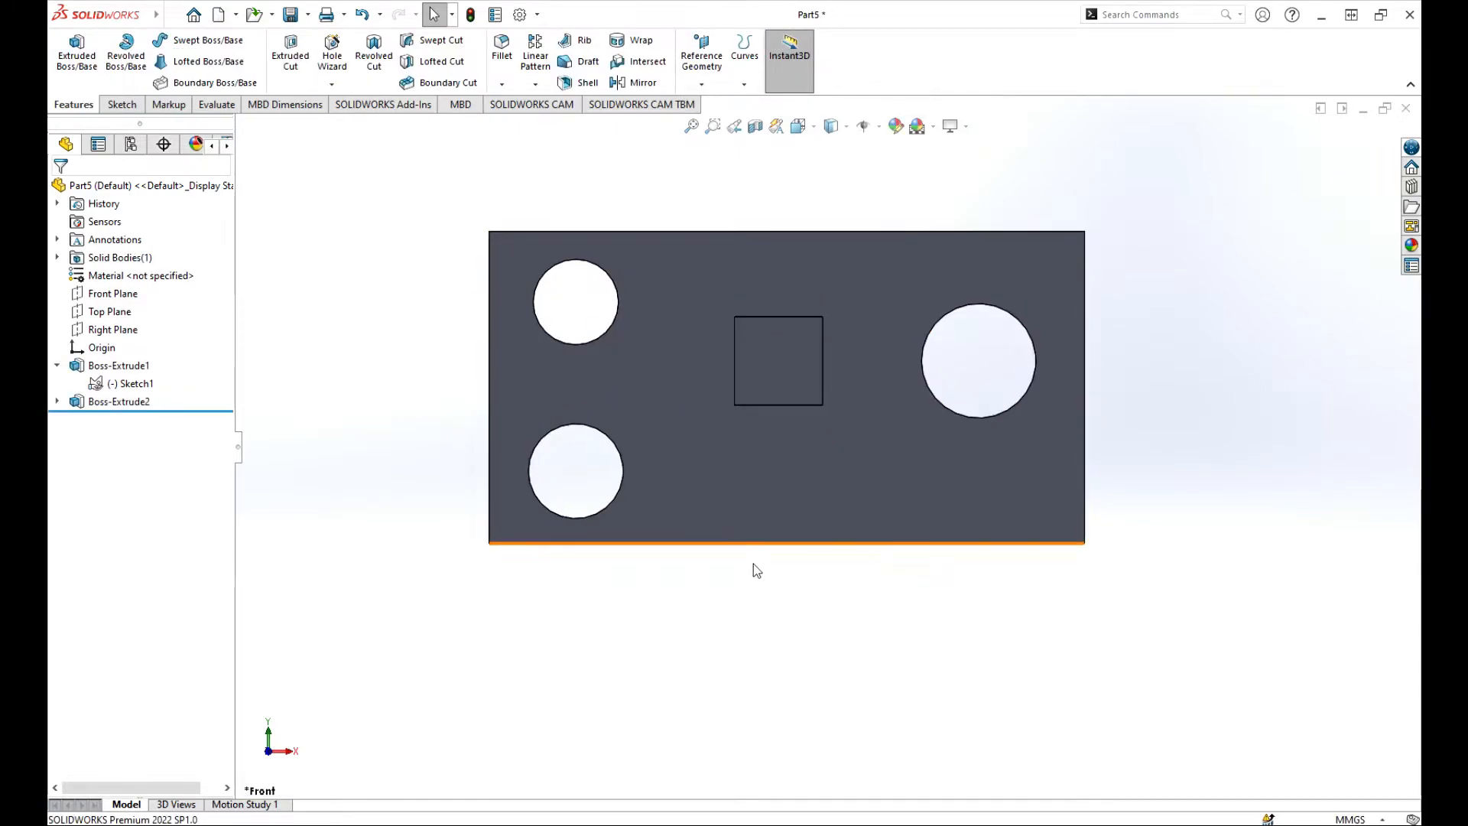
Start a Fillet from the Fillet dropdown on the Features tab.
middle_click_drag(755, 568, 767, 518)
left_click(502, 85)
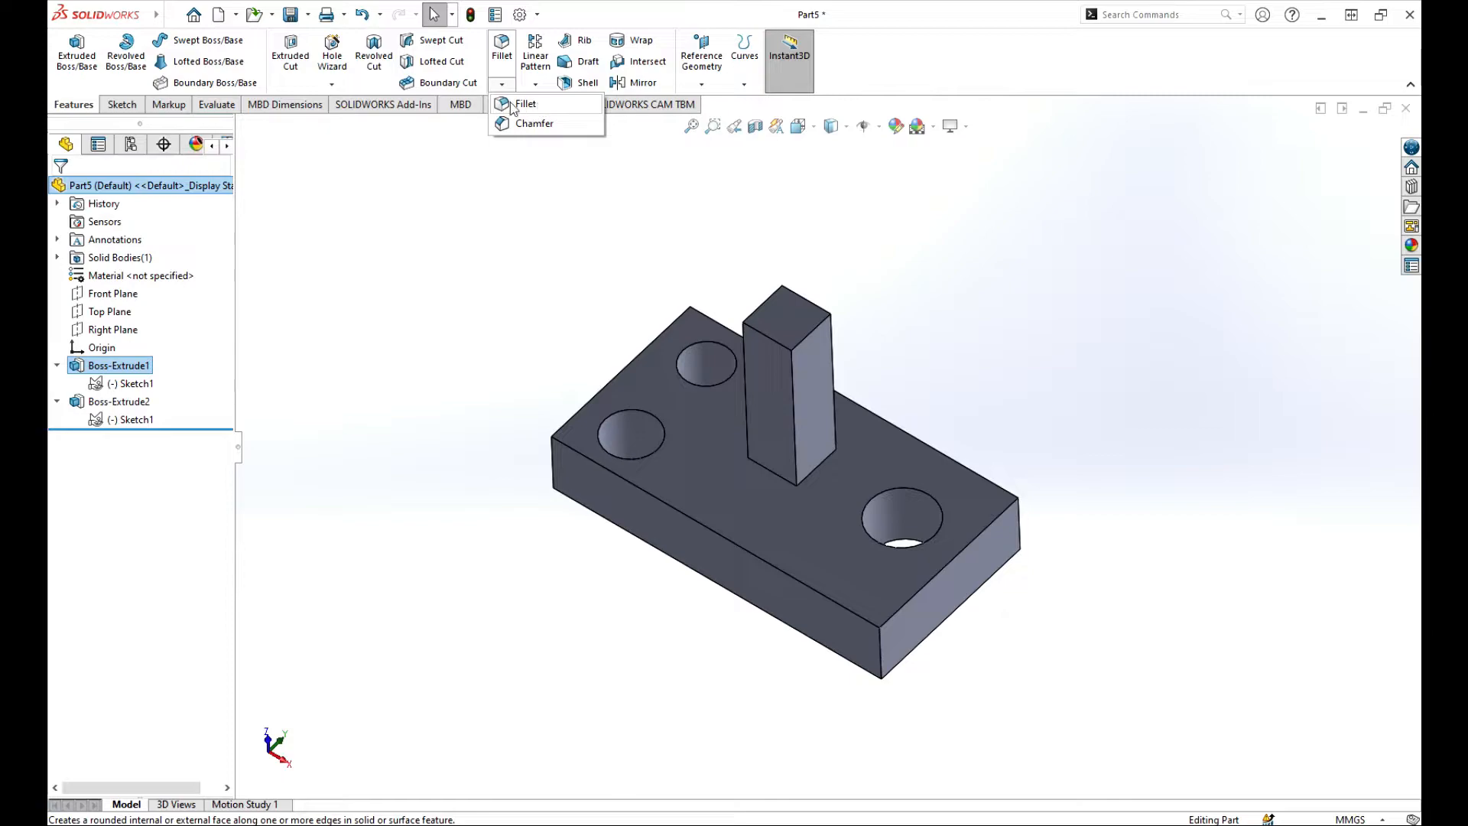
left_click(527, 104)
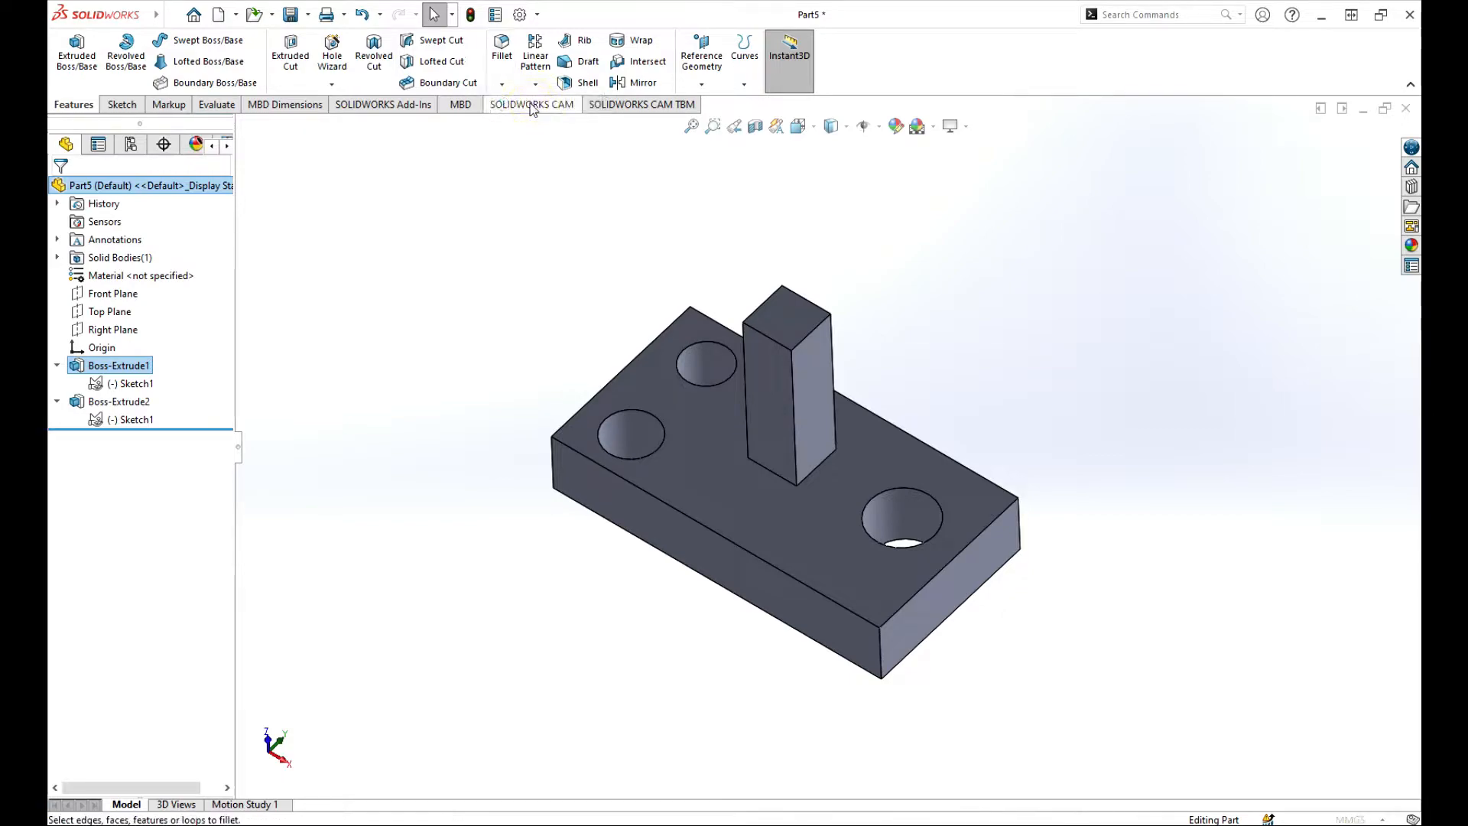
middle_click_drag(434, 429, 503, 468)
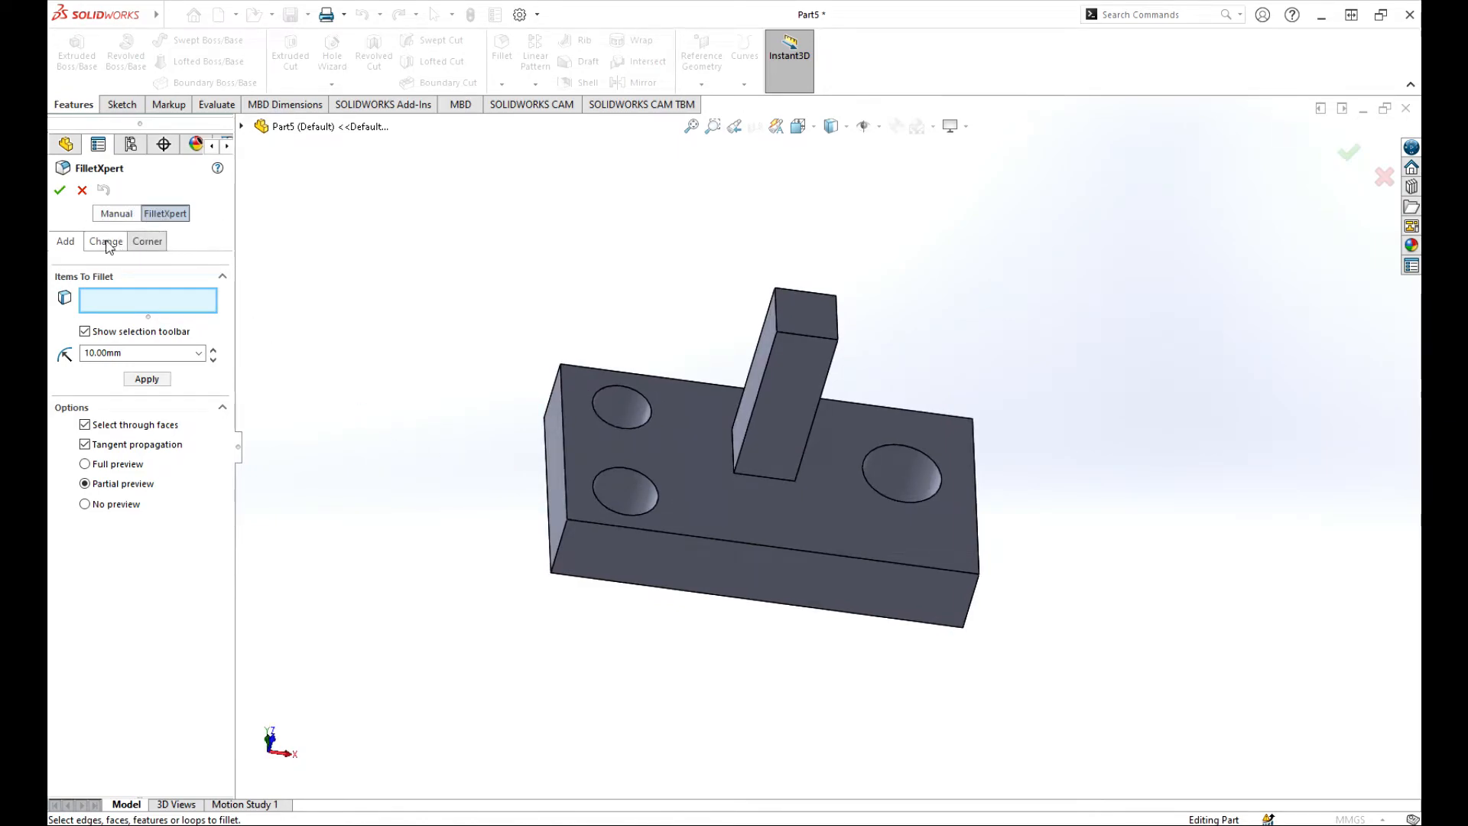
Switch the fillet to Manual mode and try Full Round and Face types, ending on Variable Size.
left_click(115, 213)
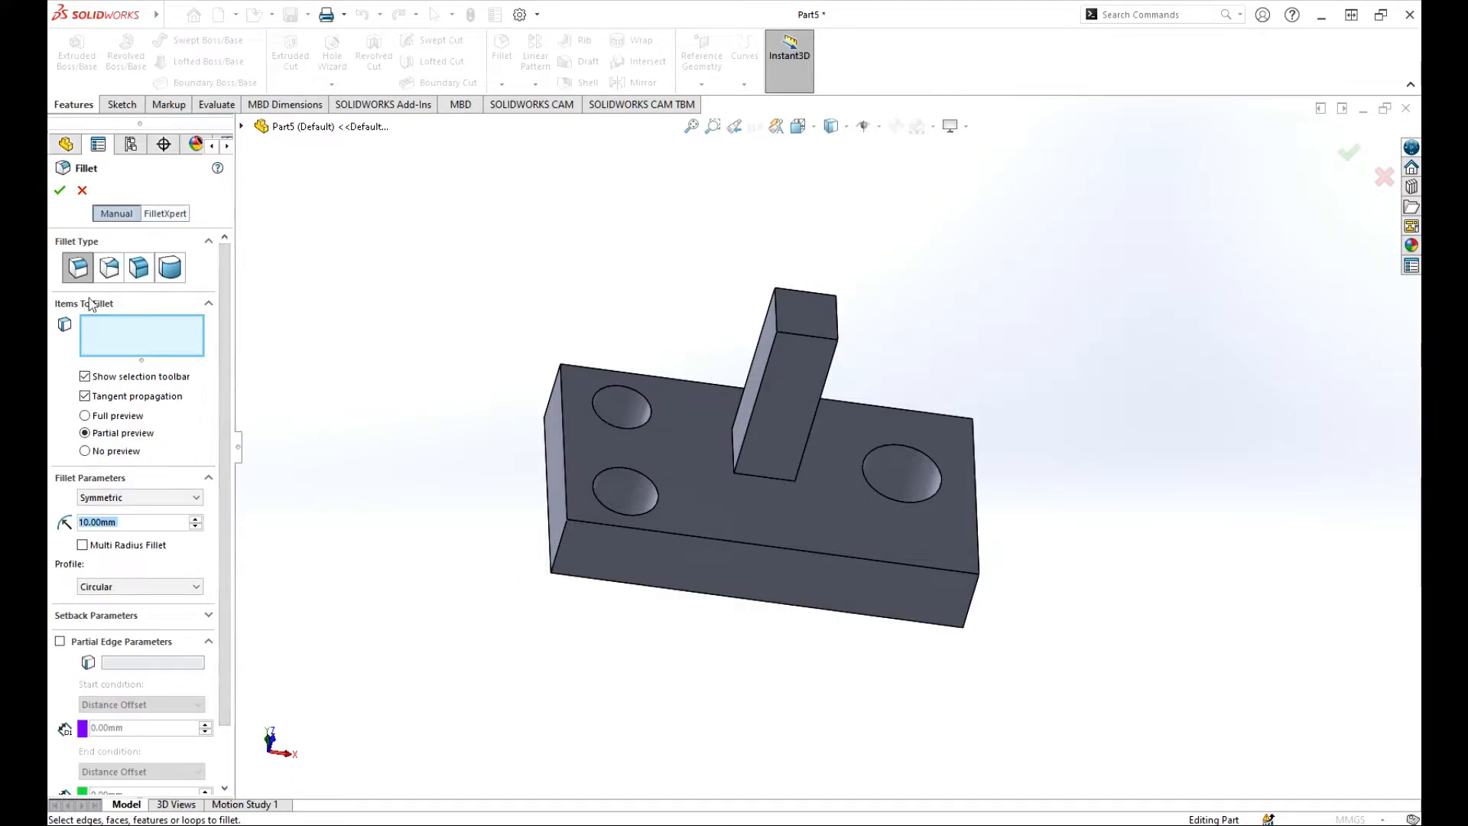
left_click(111, 272)
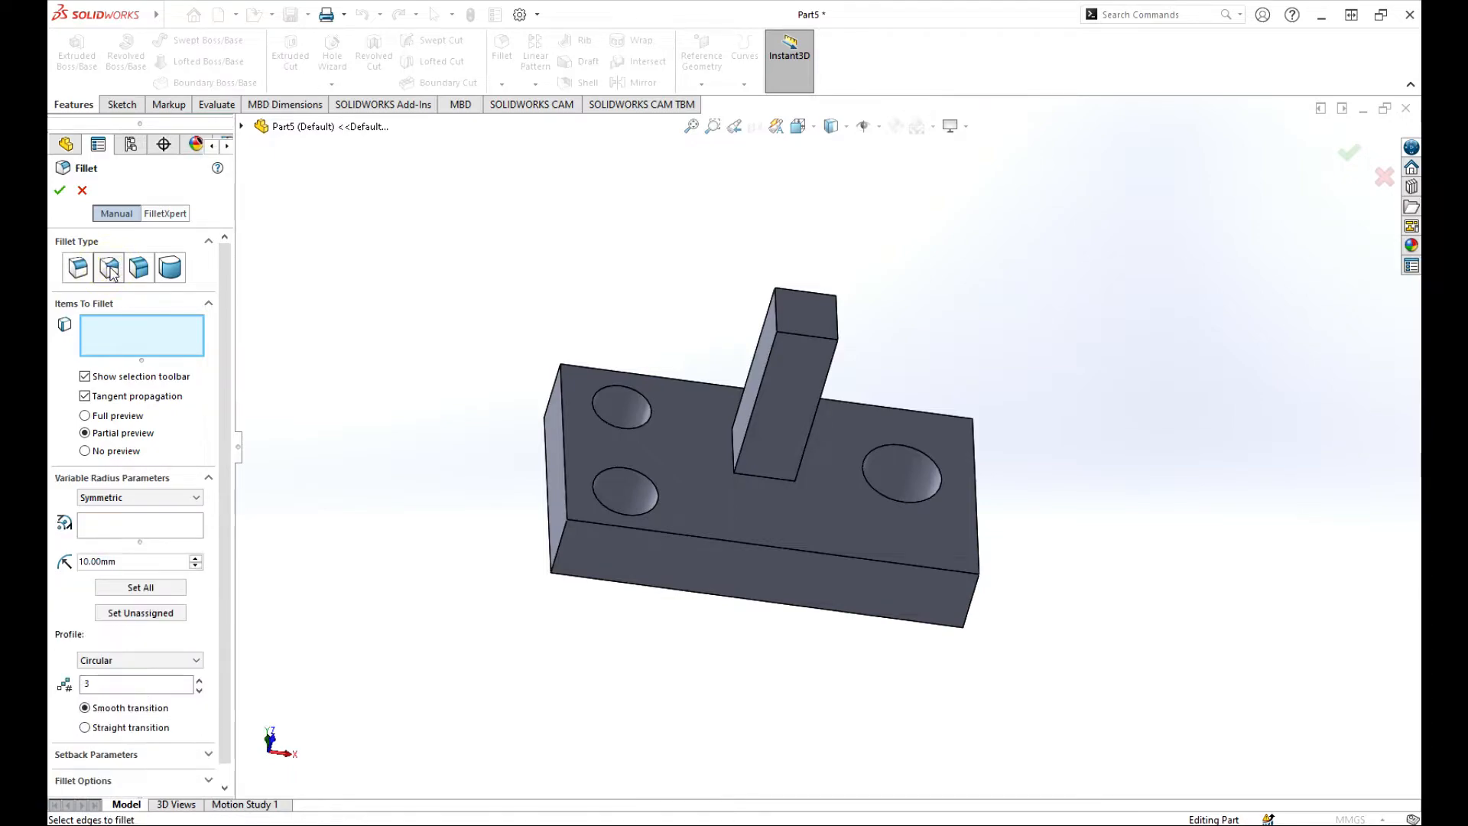
left_click(138, 268)
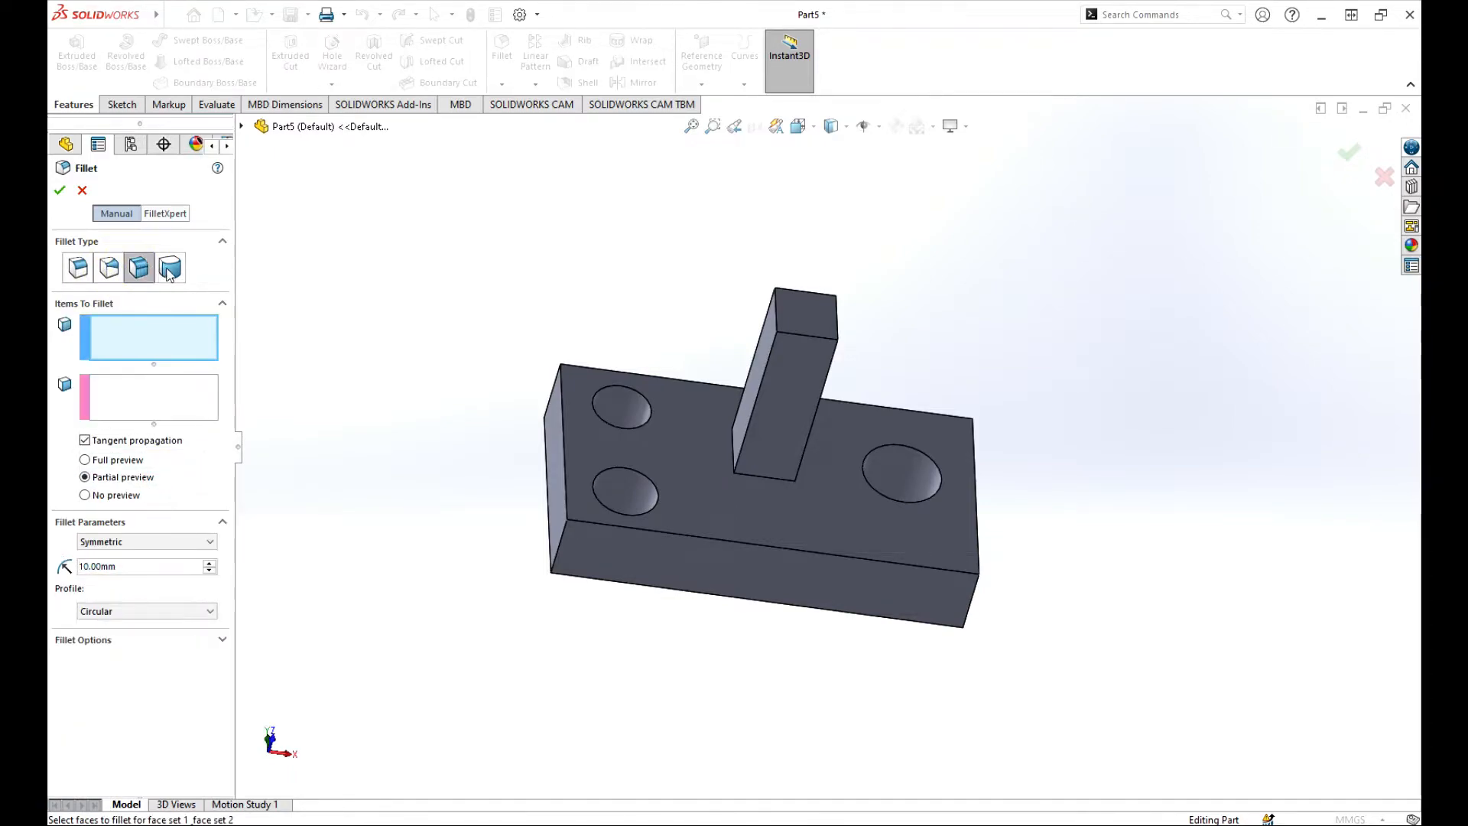
left_click(170, 269)
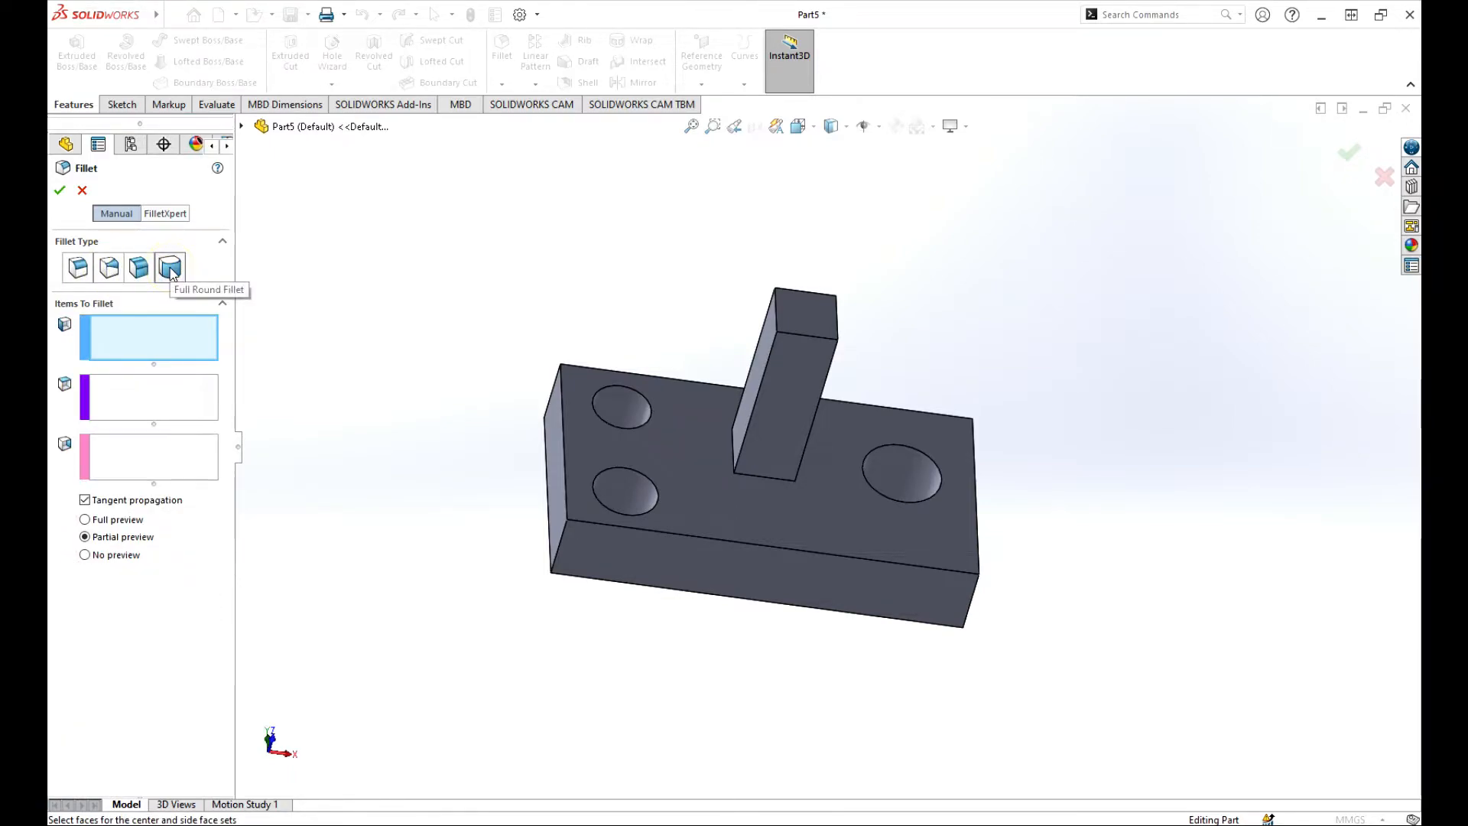
left_click(138, 268)
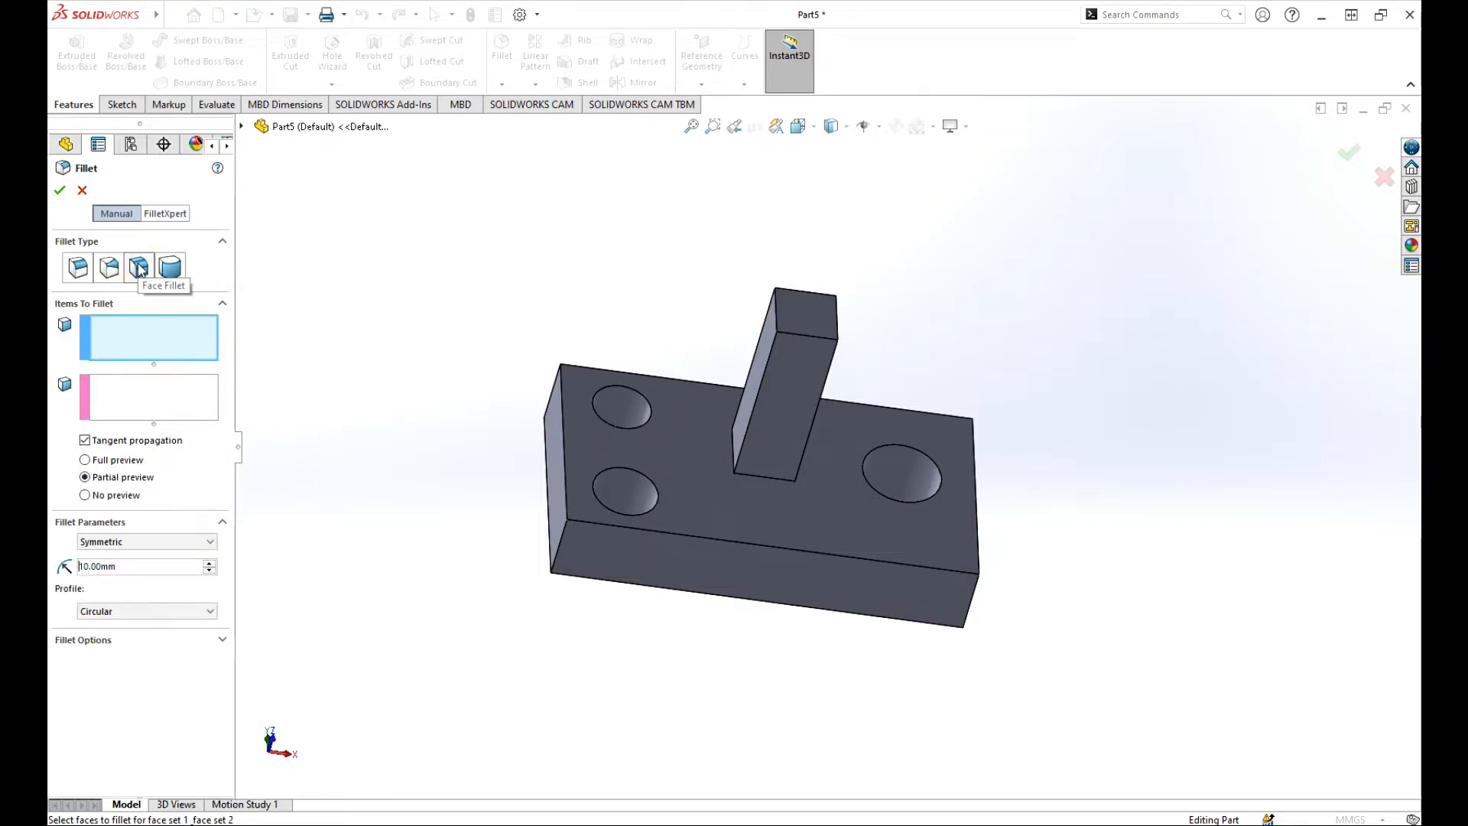
left_click(110, 268)
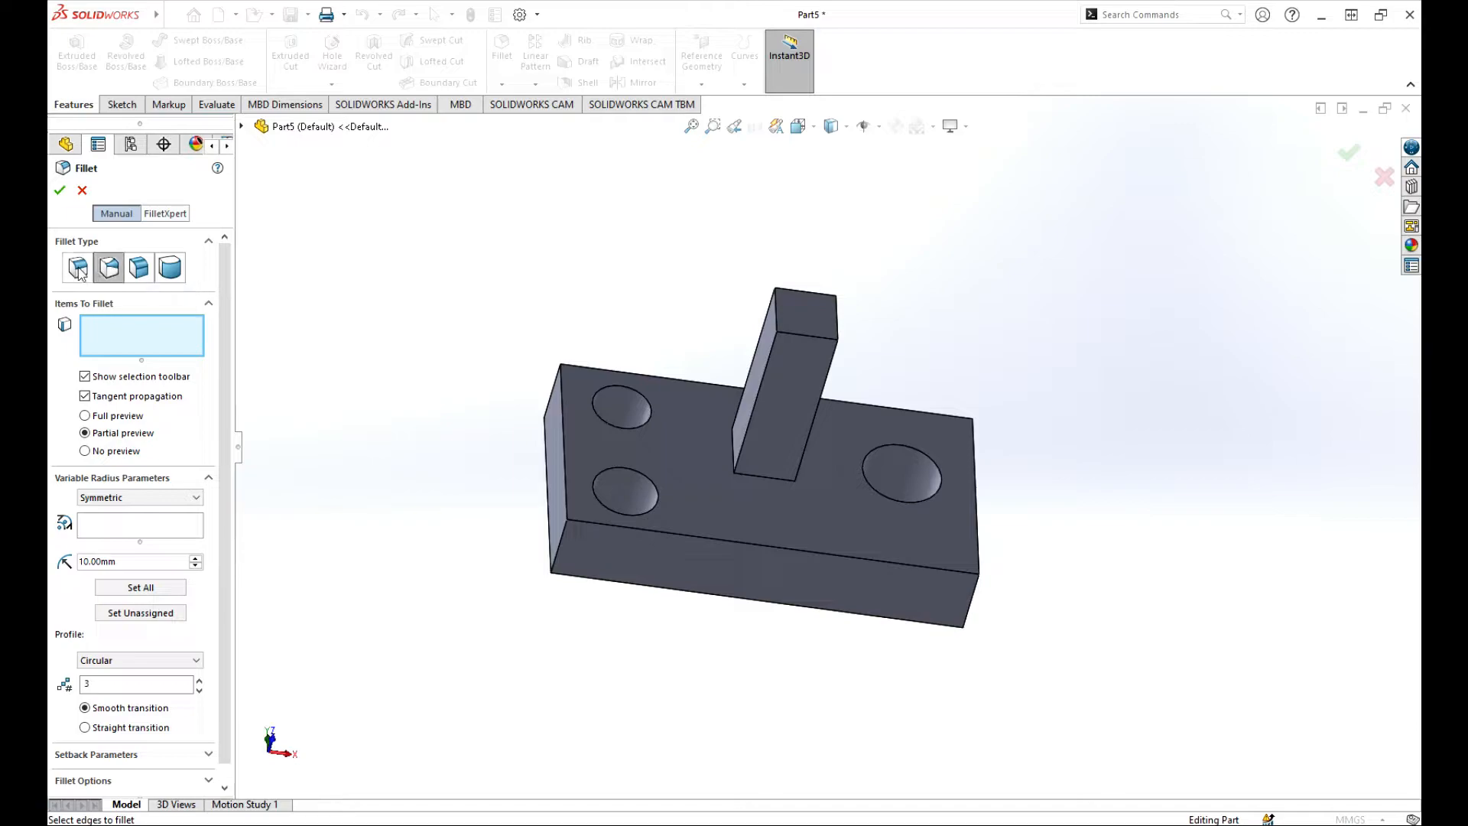
Fillet the lower front edge with a constant-size 3 mm radius, full preview shown.
left_click(79, 269)
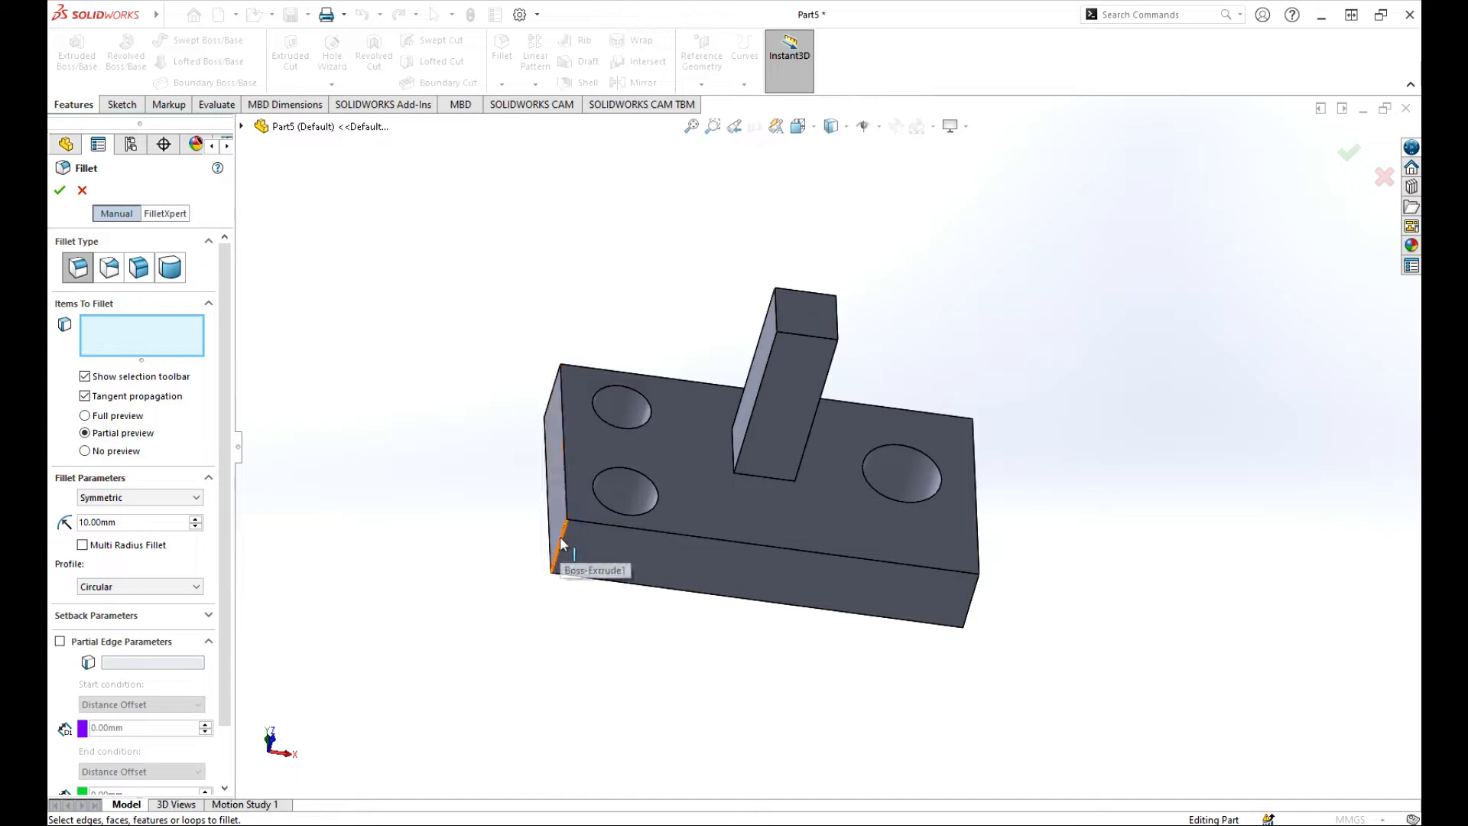
left_click(631, 526)
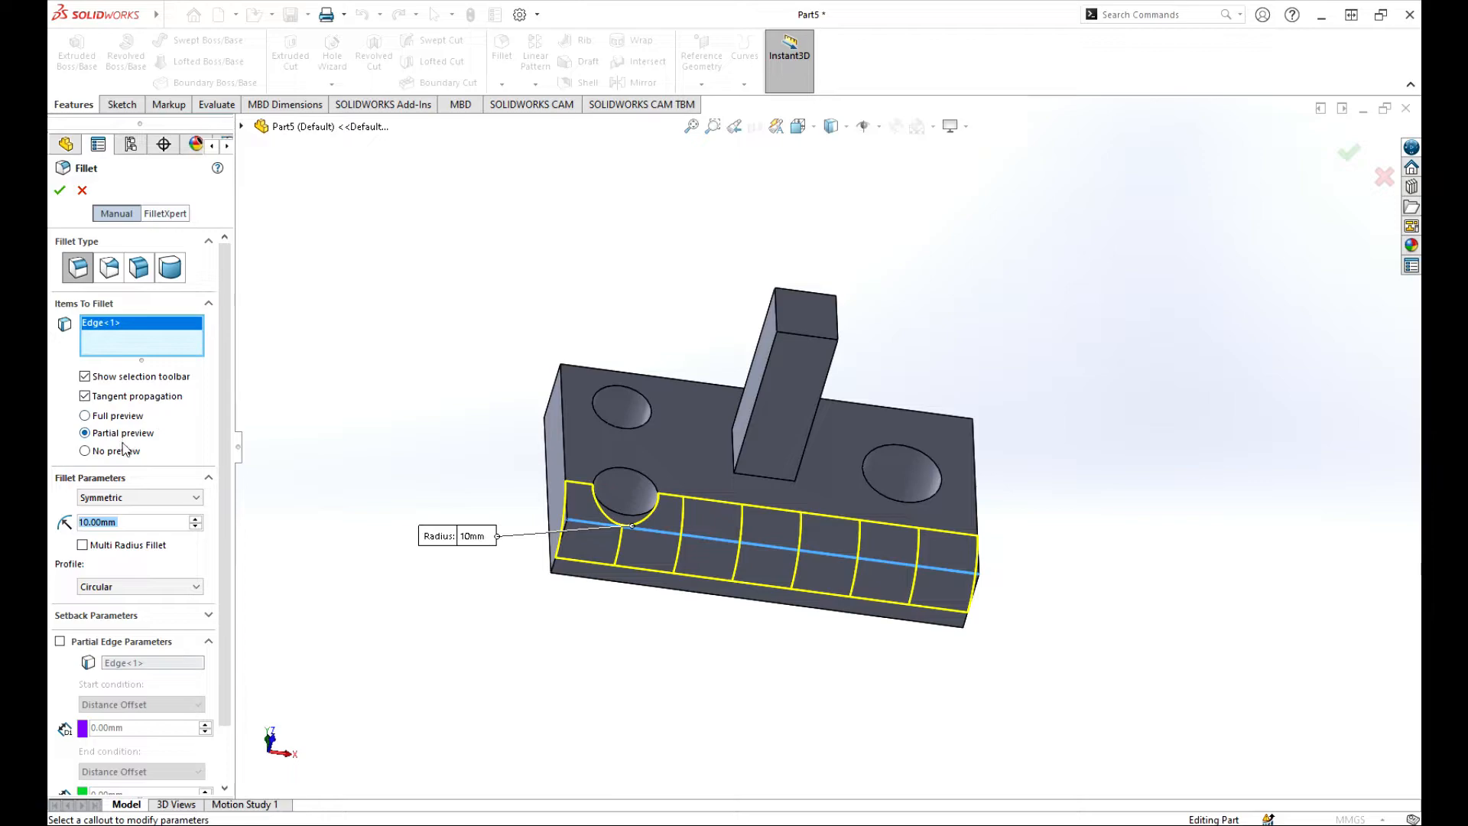
left_click(86, 416)
left_click_drag(114, 523, 64, 518)
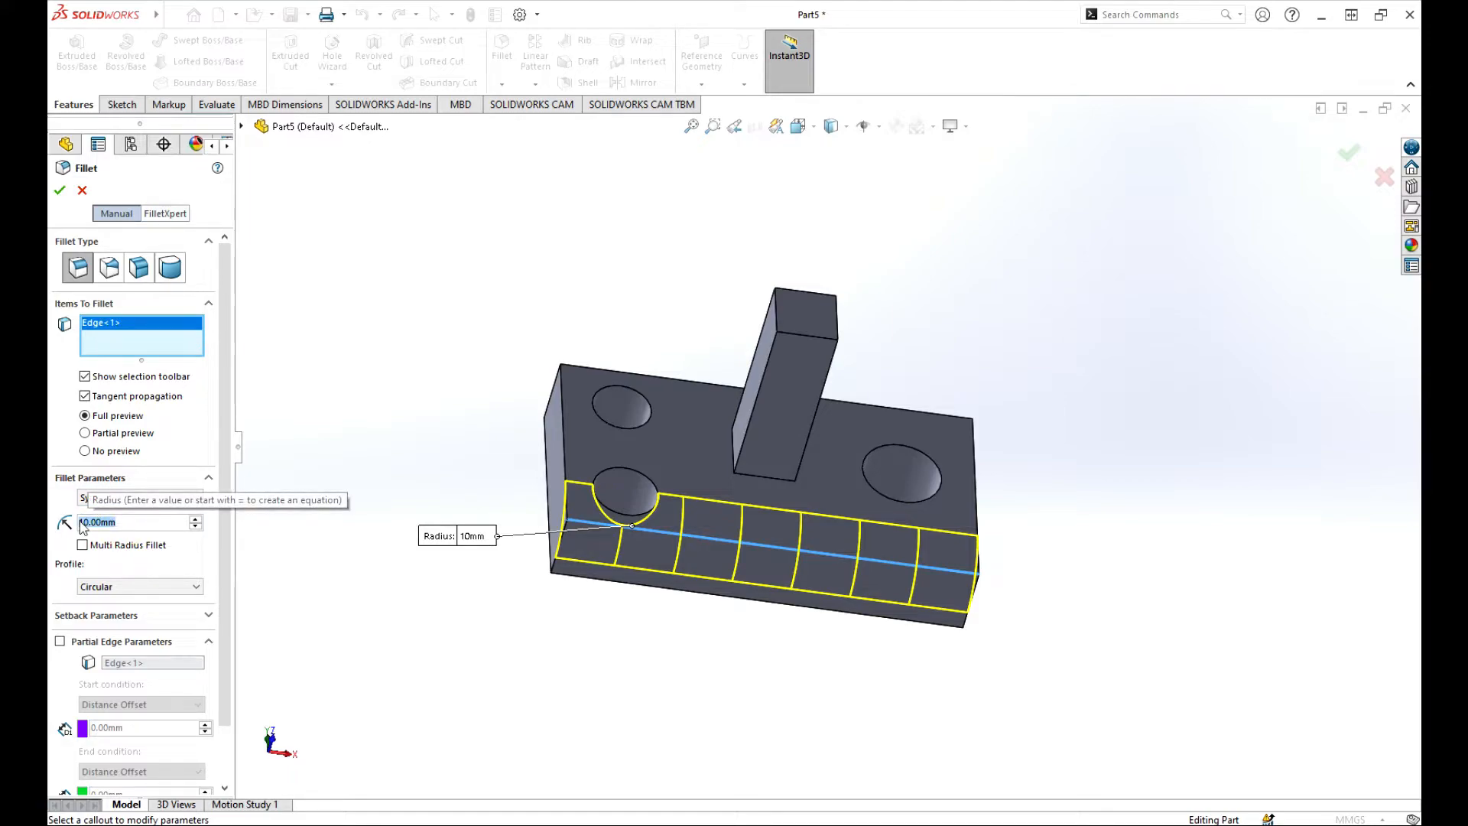
type("30")
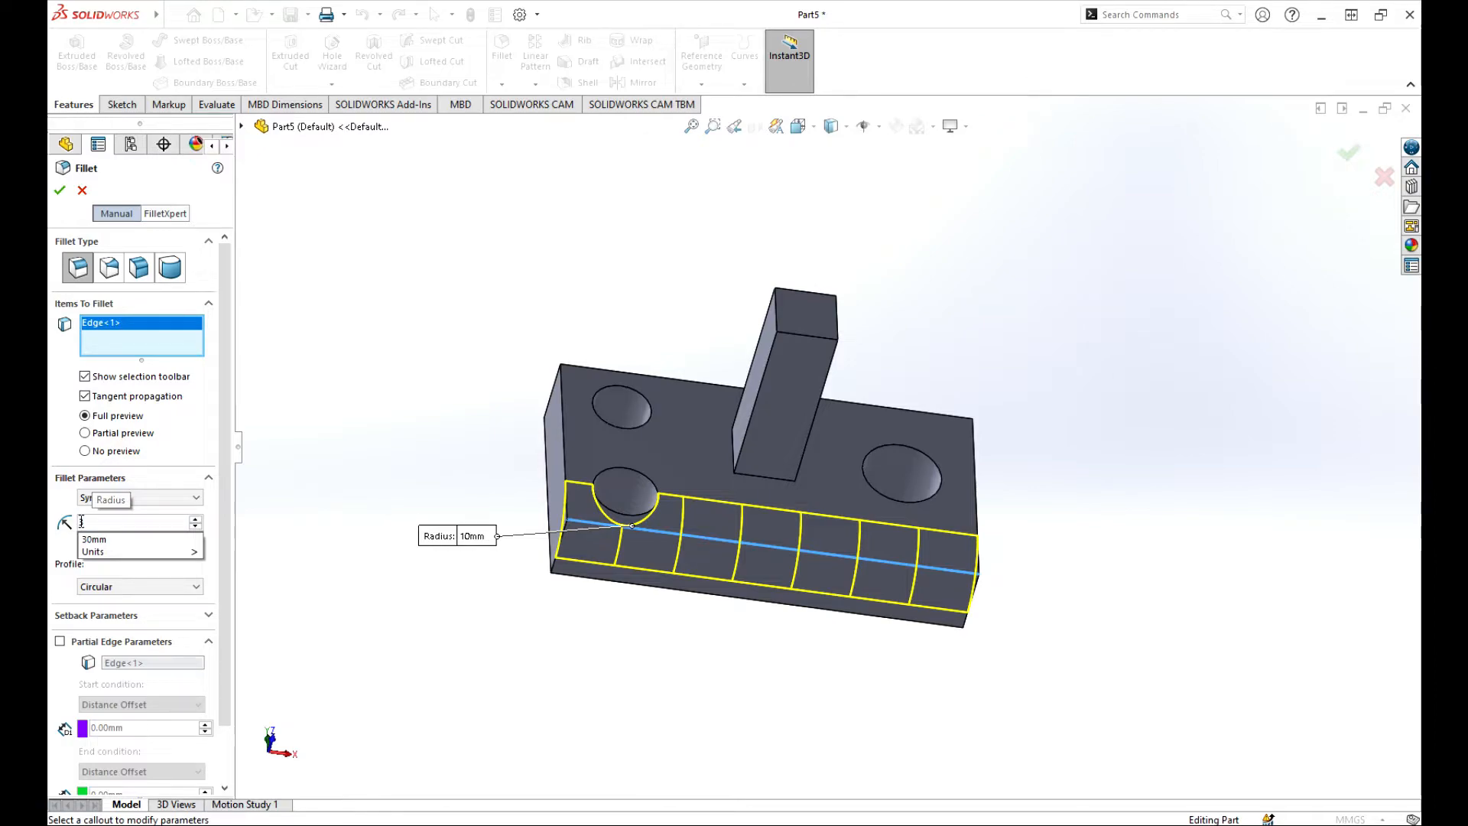
key("Return")
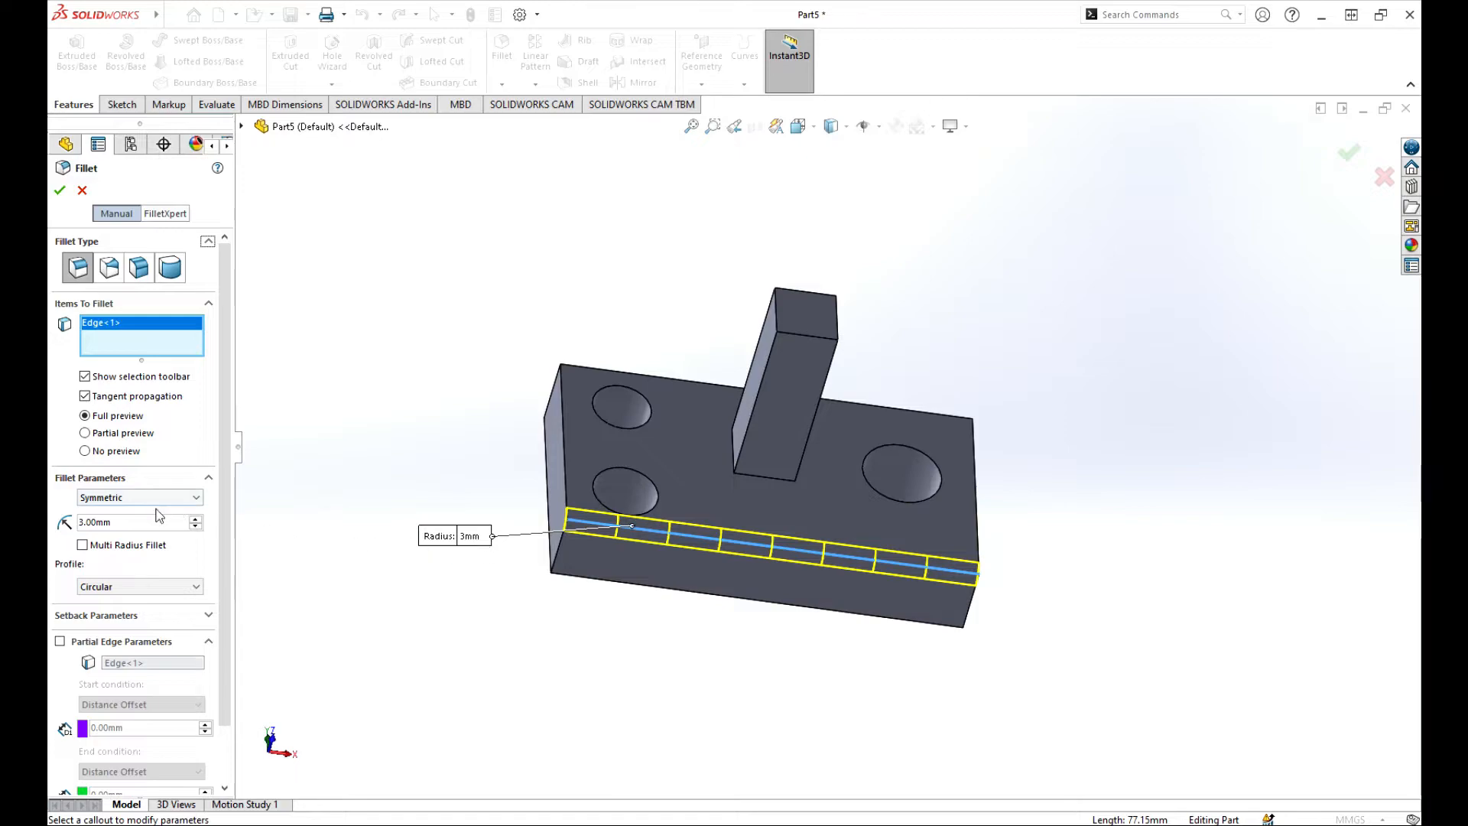
Keep the Circular profile and toggle Partial Edge Parameters on and back off.
scroll(99, 546, "down", 3)
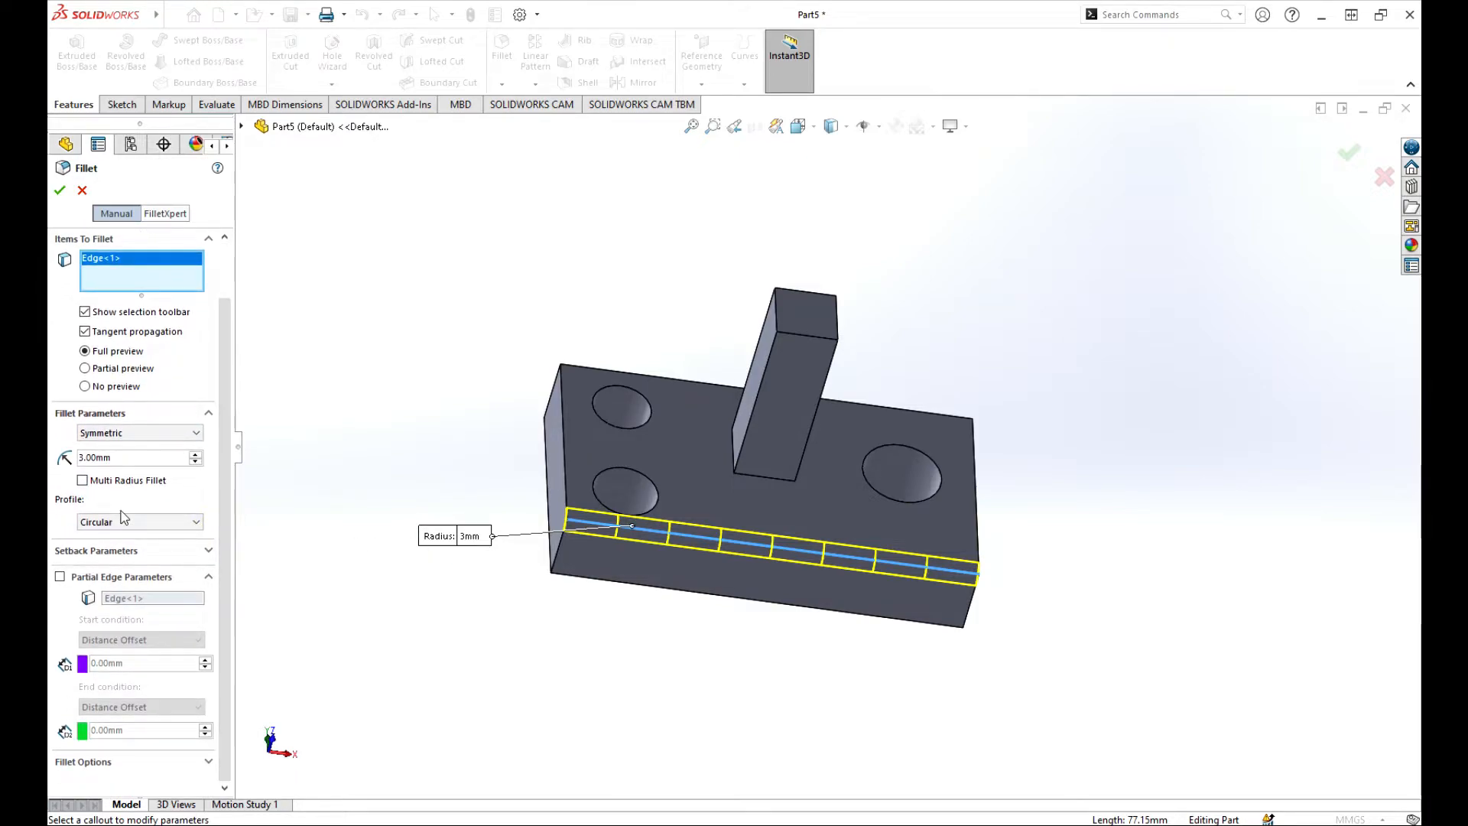
left_click(126, 522)
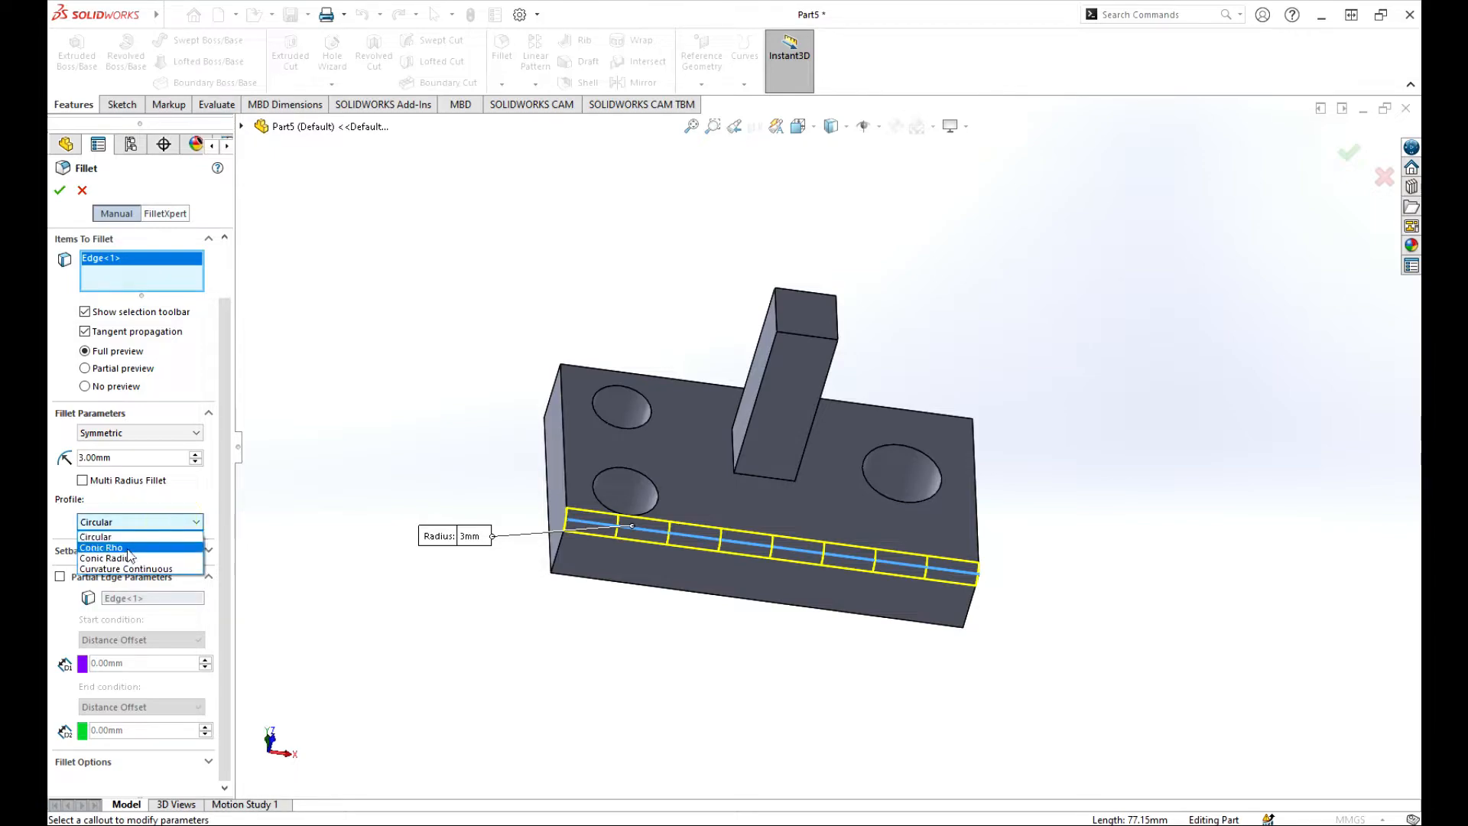
left_click(160, 499)
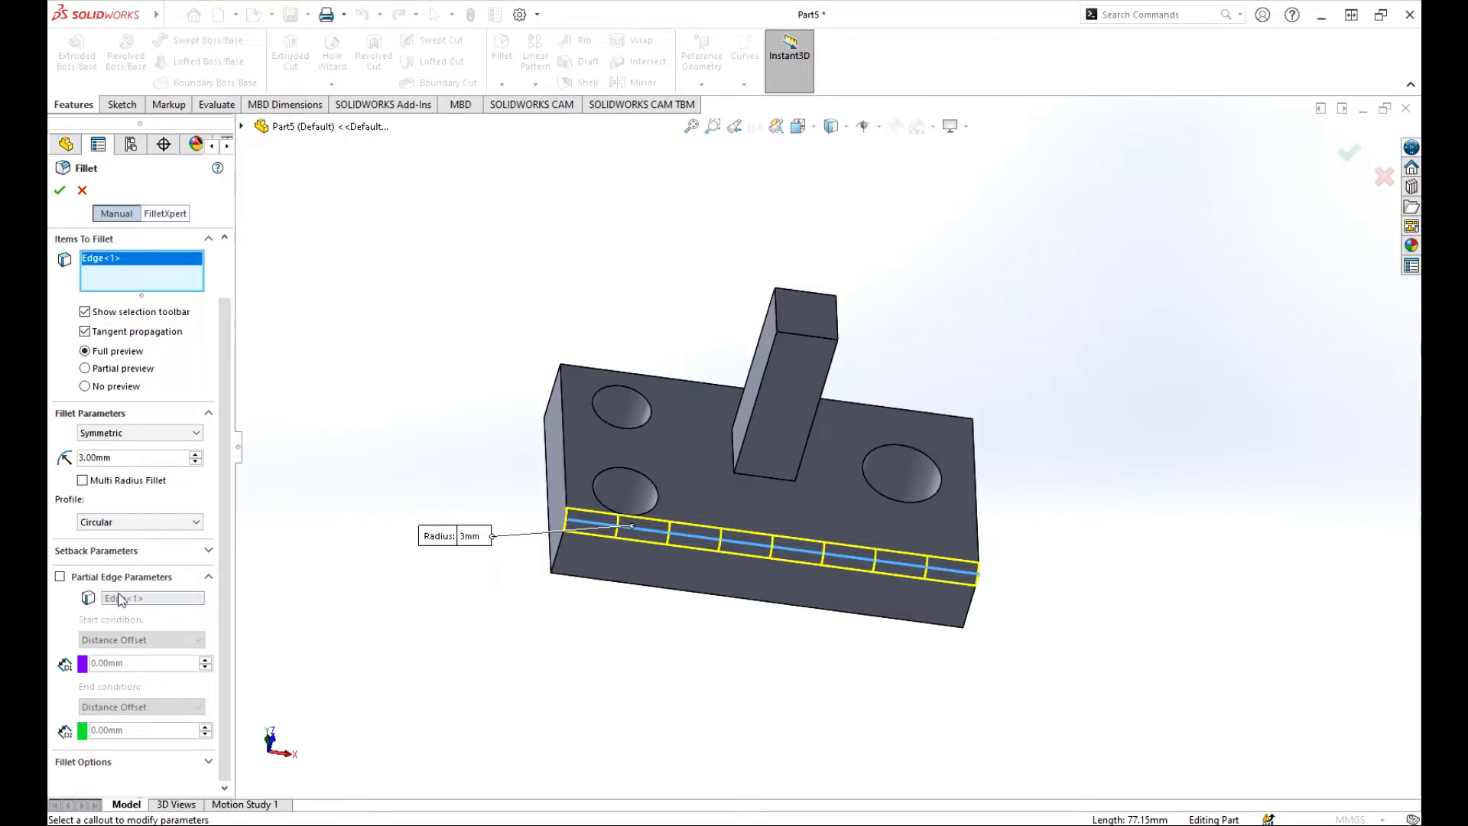
left_click(60, 578)
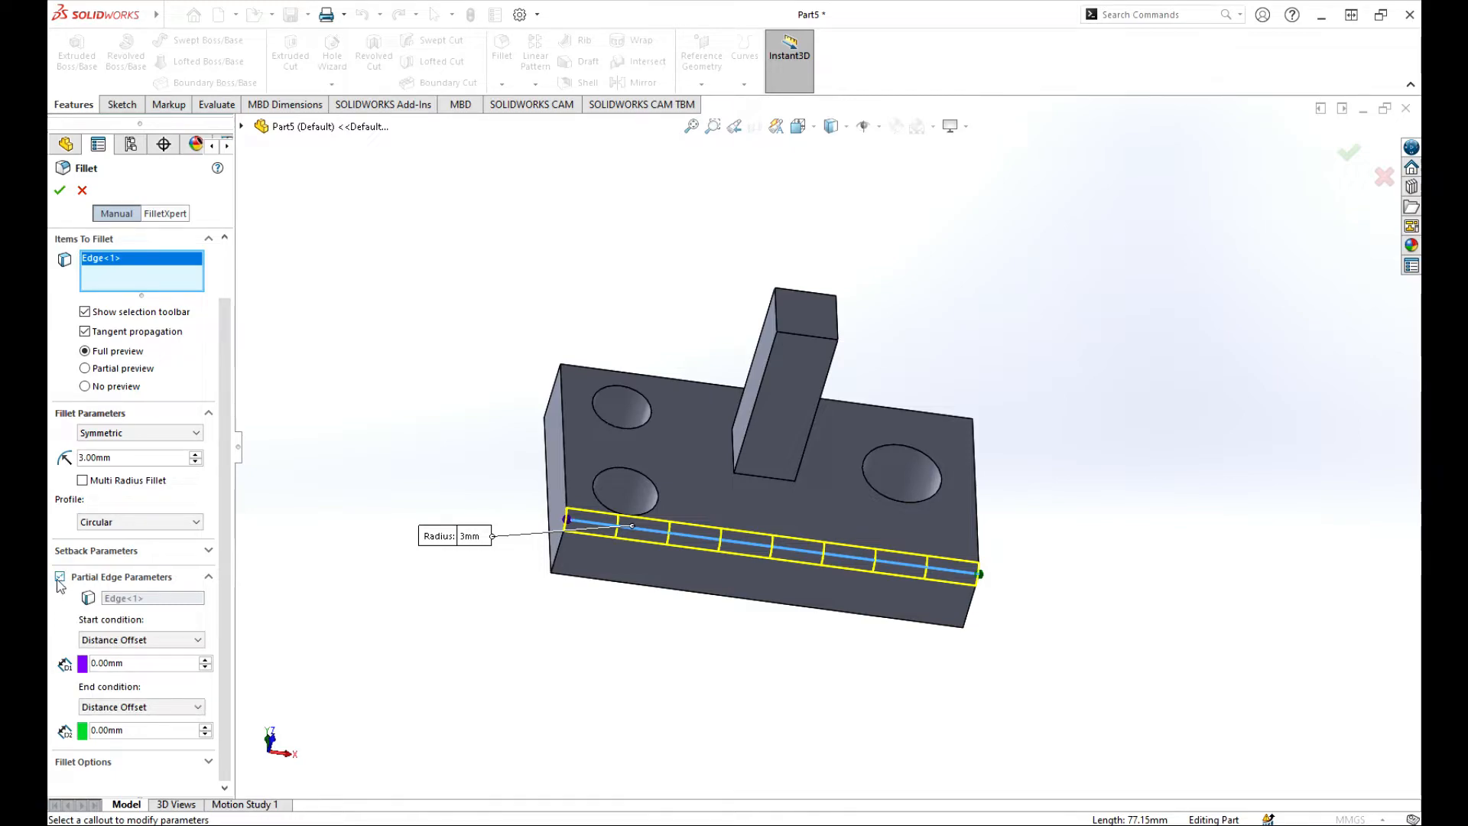
left_click(60, 577)
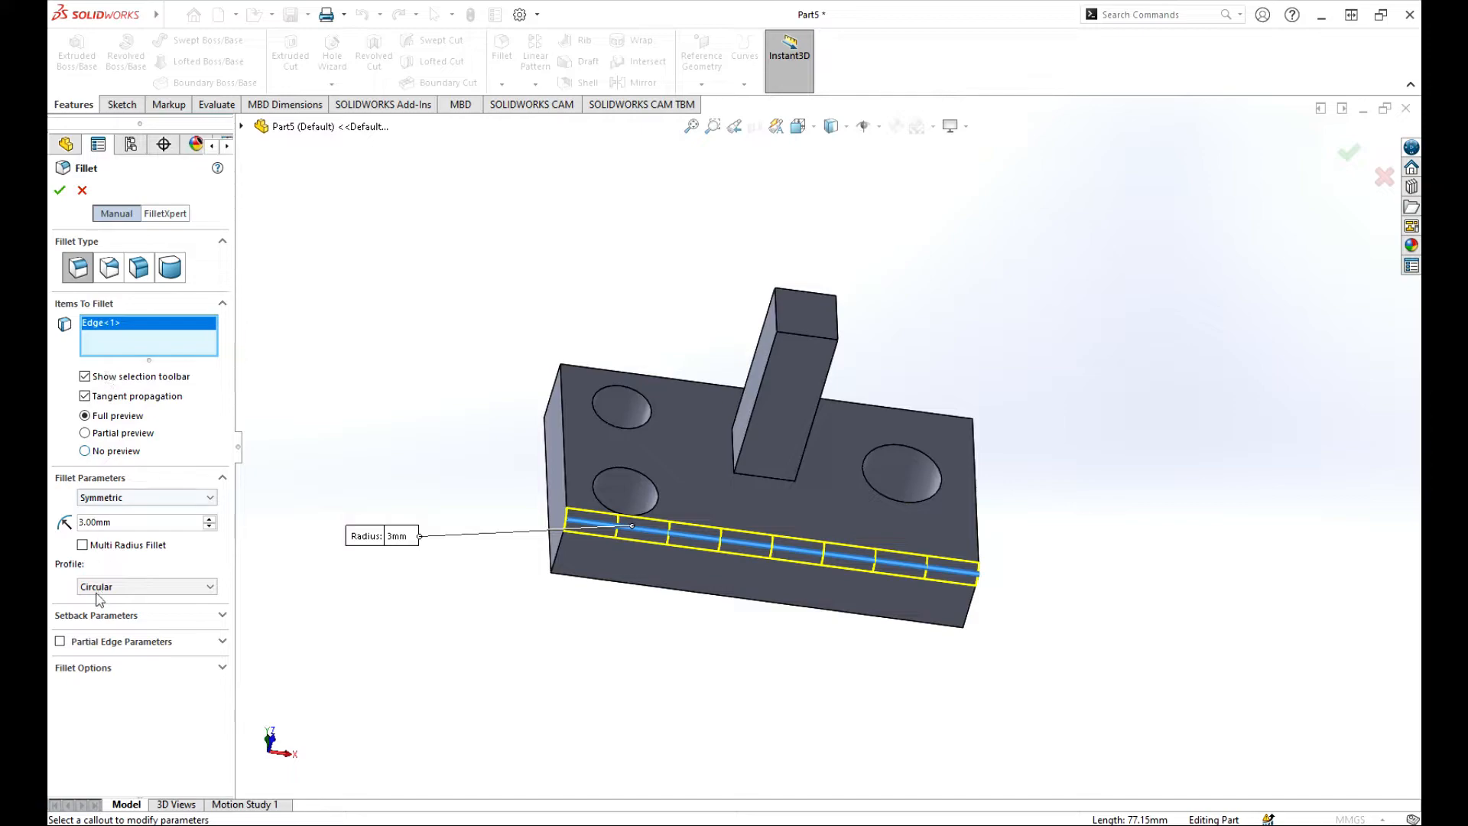
Make the fillet multi-radius: the left vertical edge at 5 mm and the back top edge at 2 mm.
left_click(82, 545)
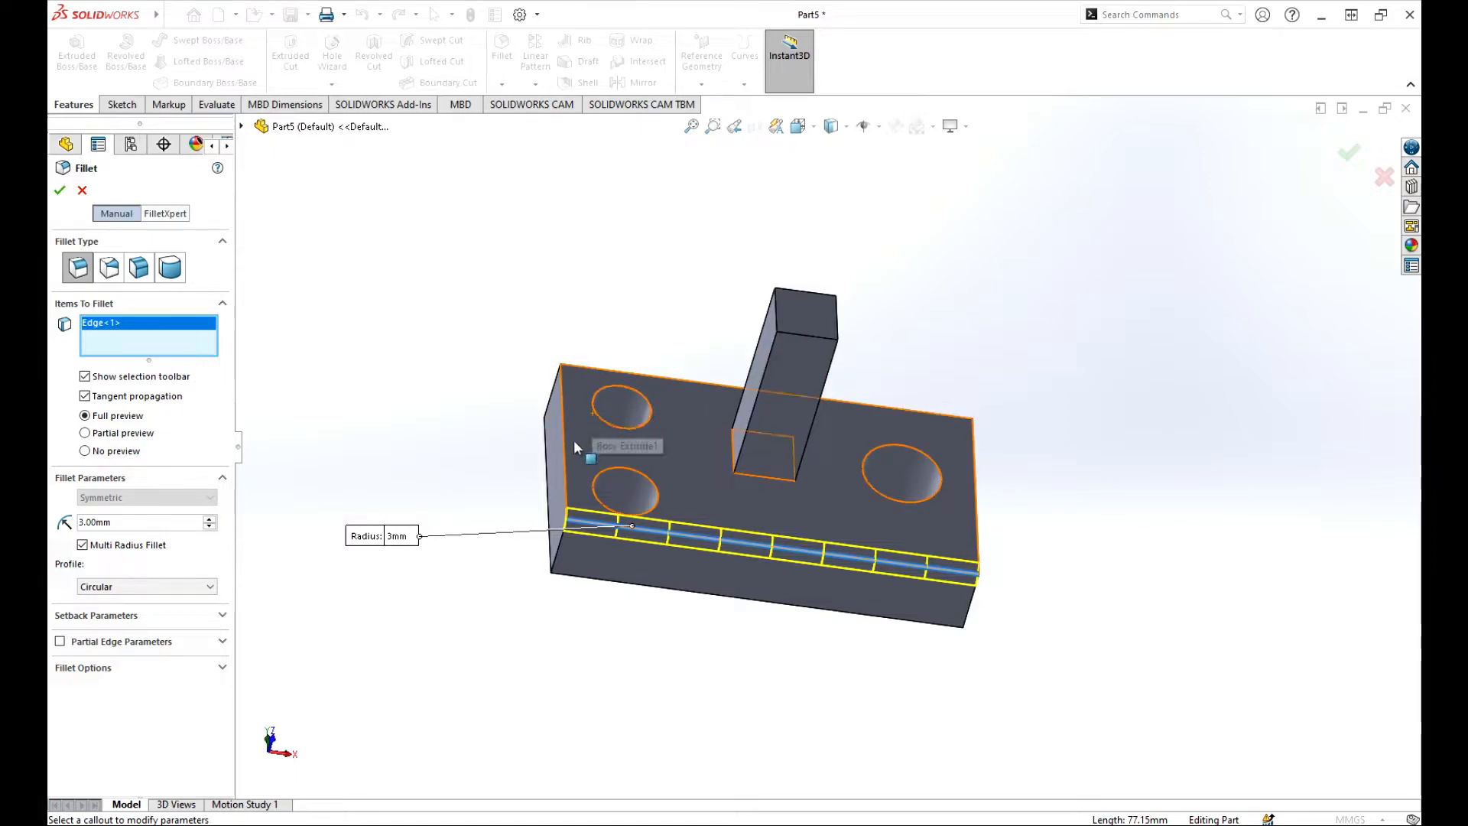
left_click(566, 465)
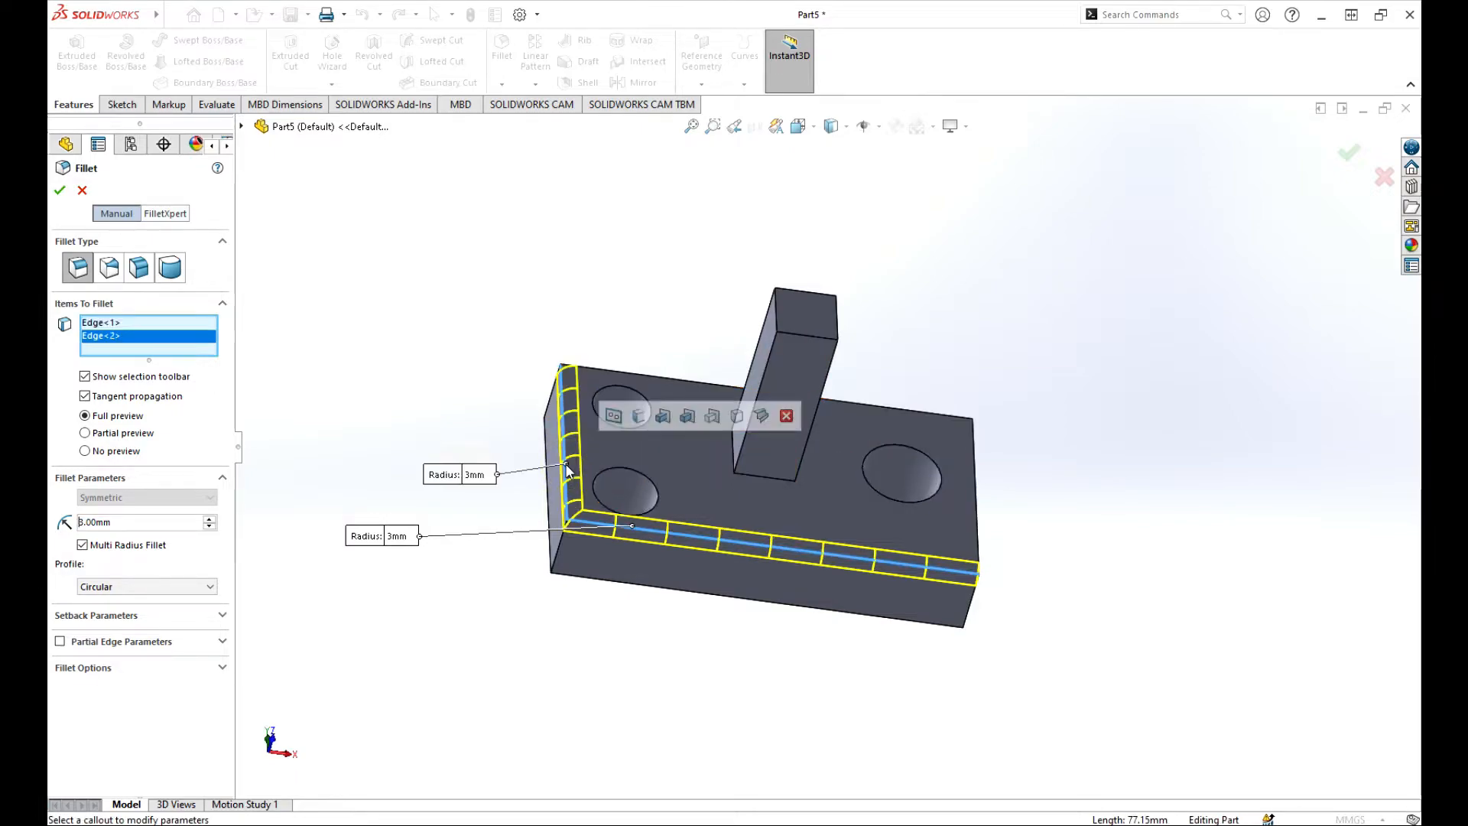
left_click(480, 476)
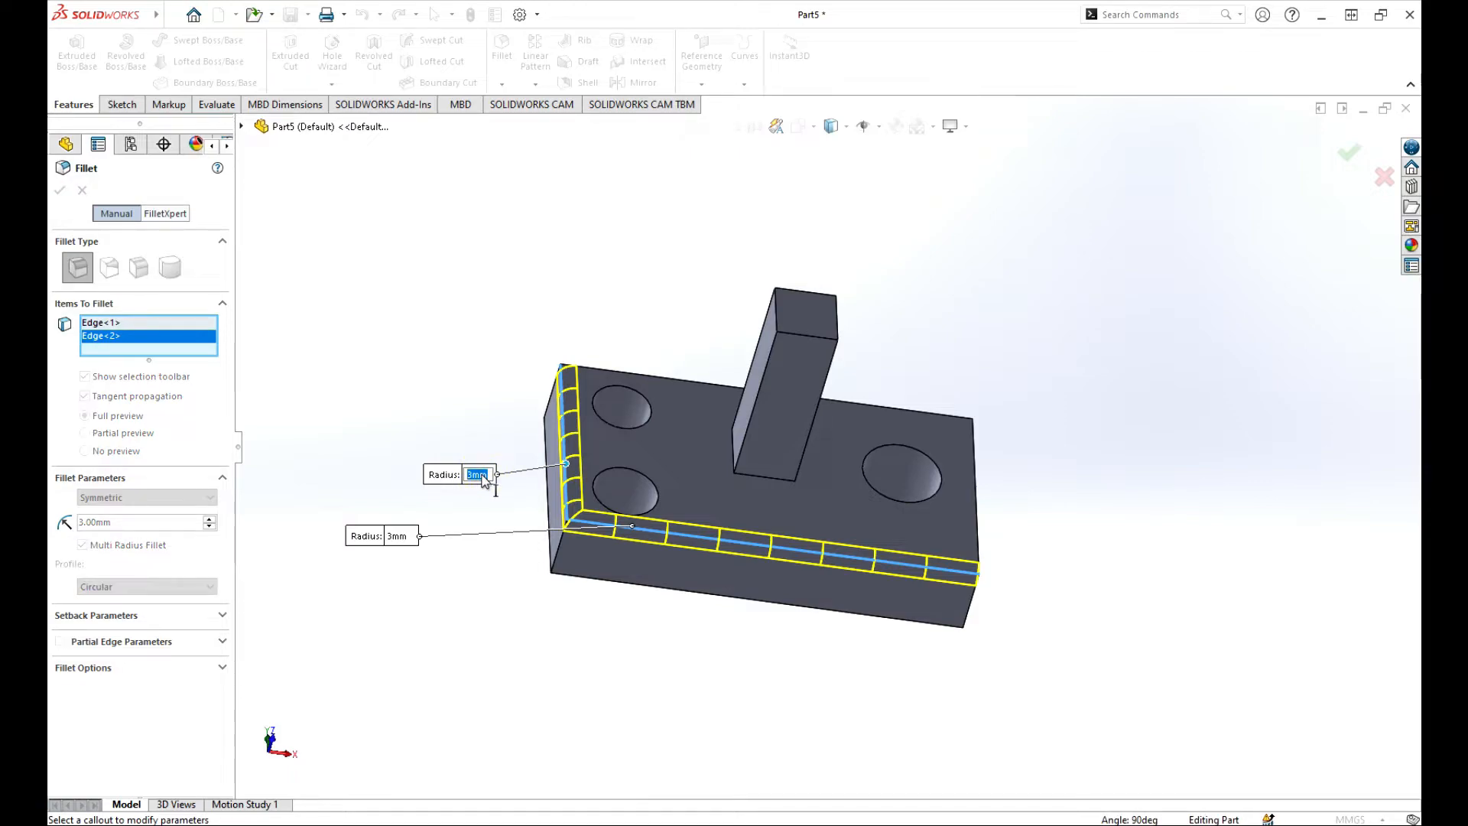
type("5")
left_click(360, 403)
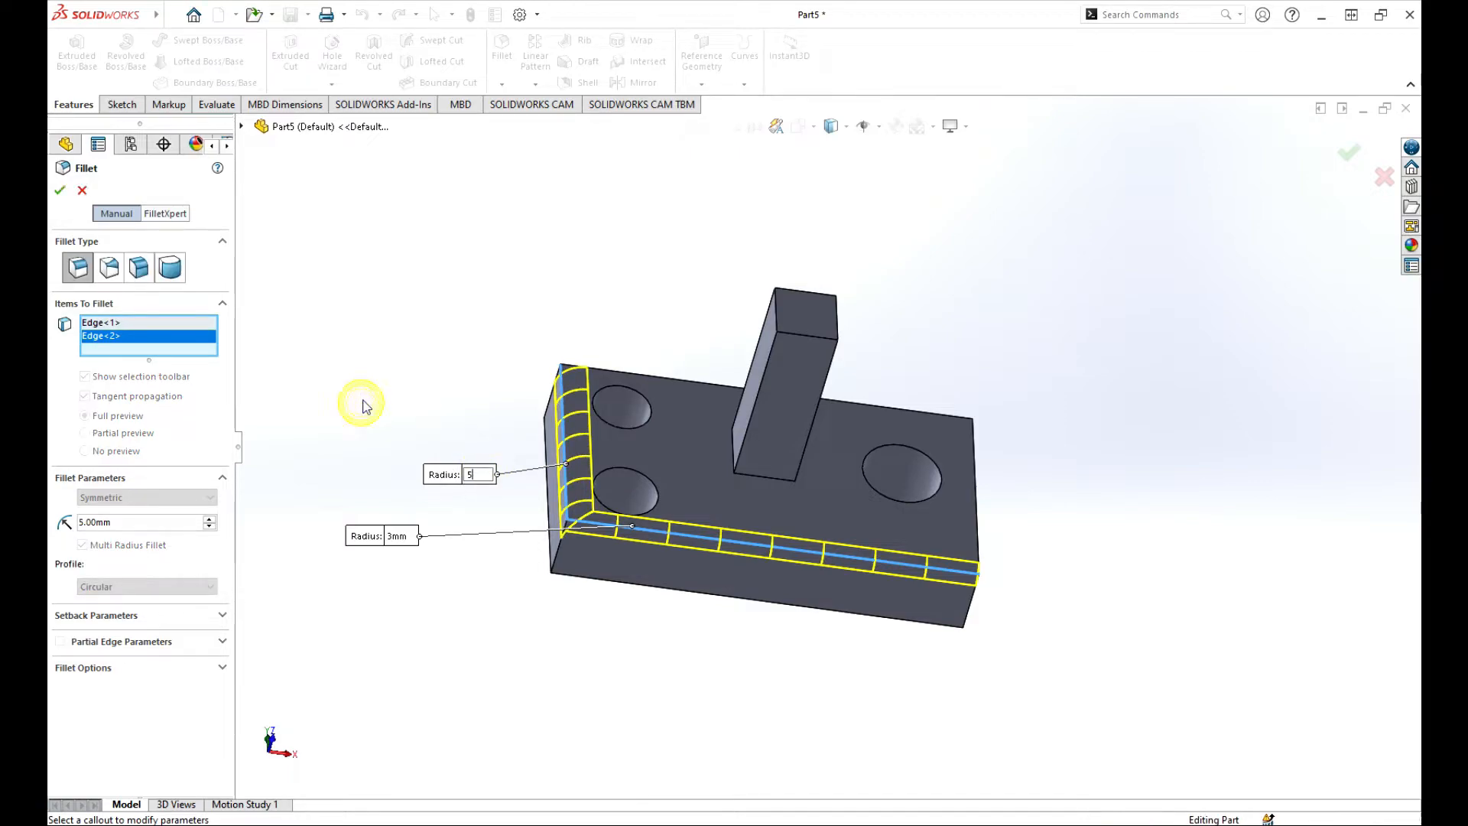
left_click(693, 382)
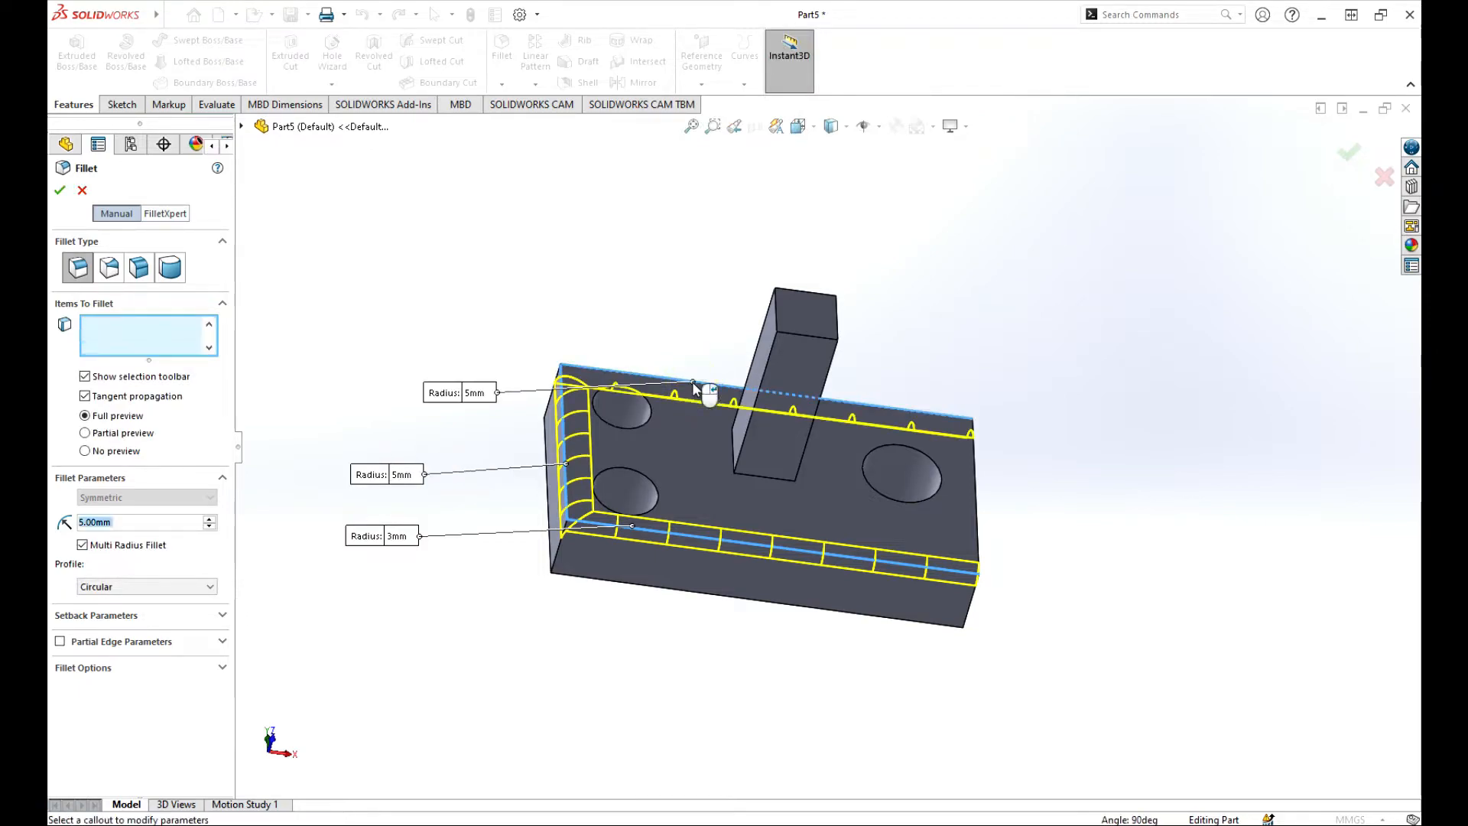
left_click(475, 393)
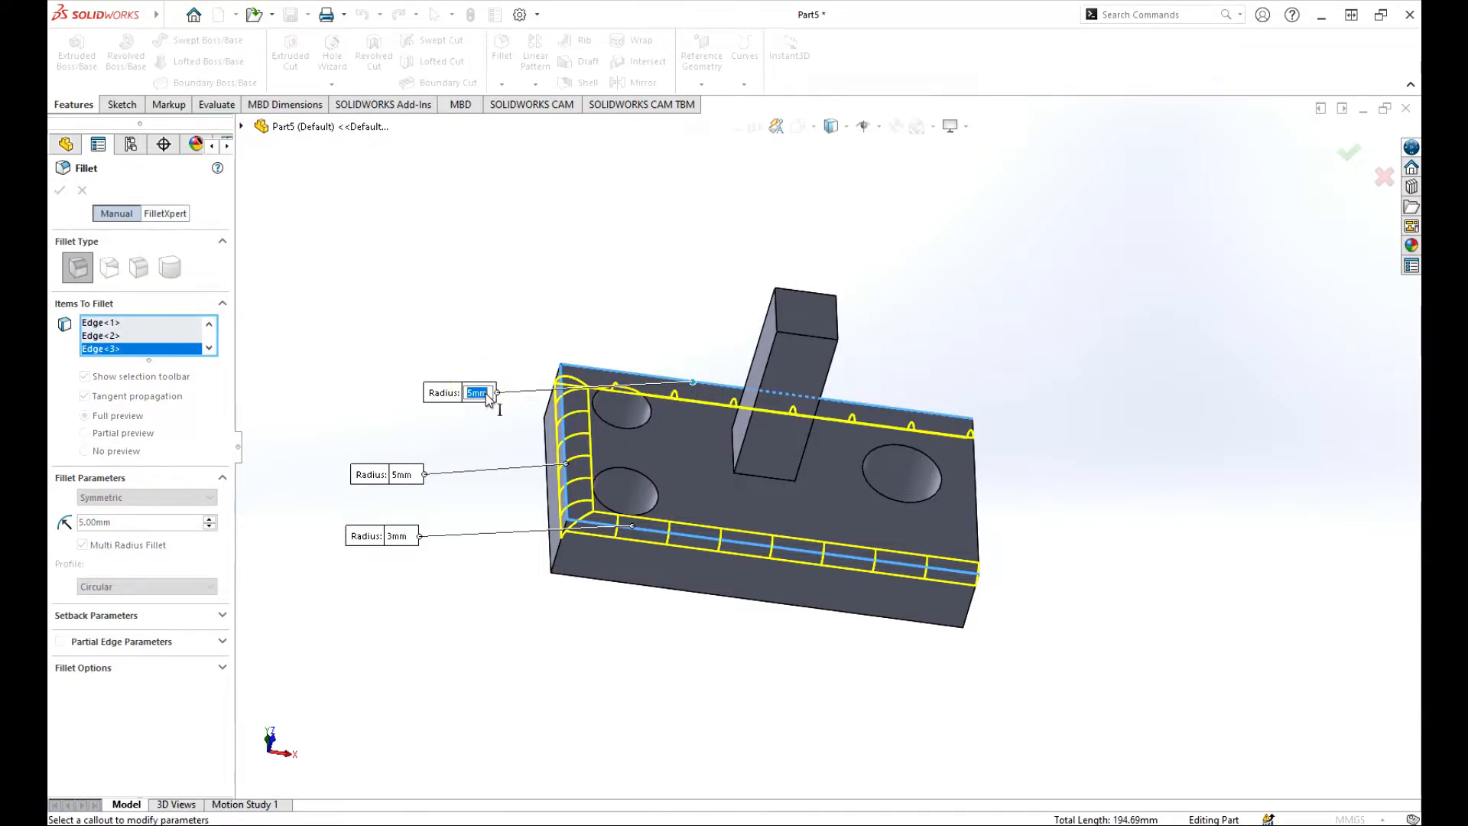
type("2")
key("Return")
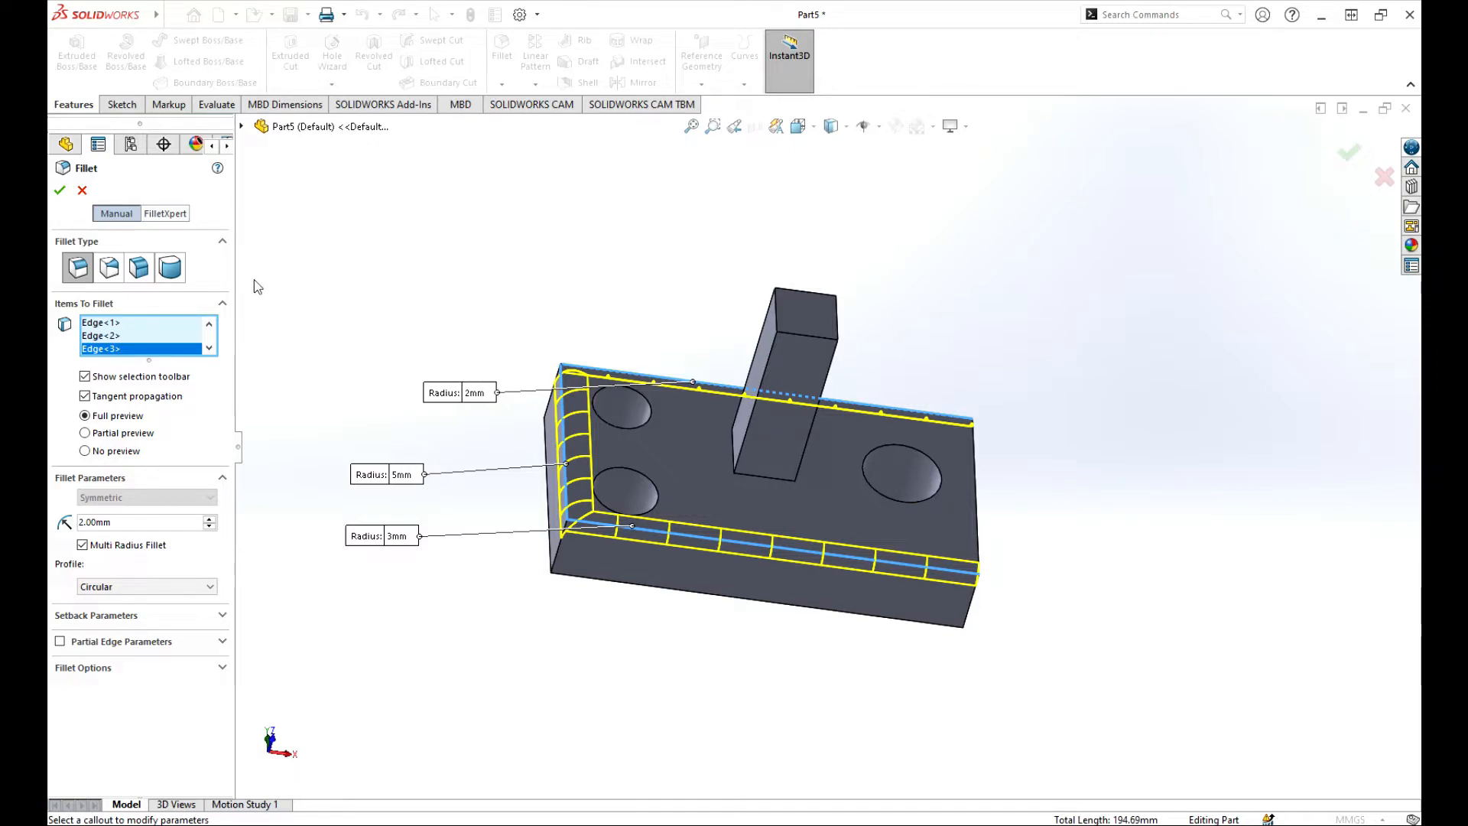
left_click(60, 190)
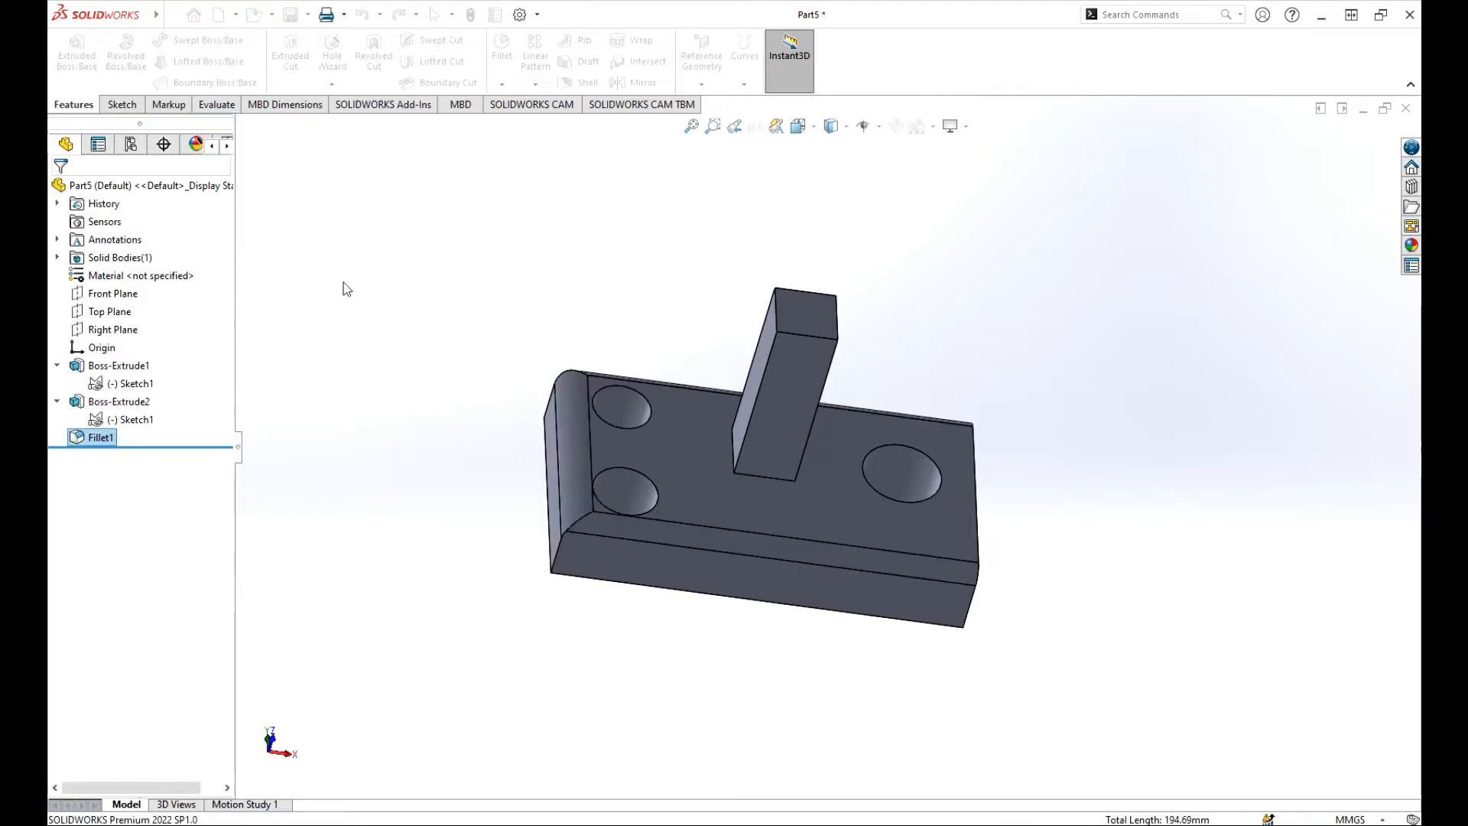
Delete Fillet1 from the feature tree.
left_click(100, 438)
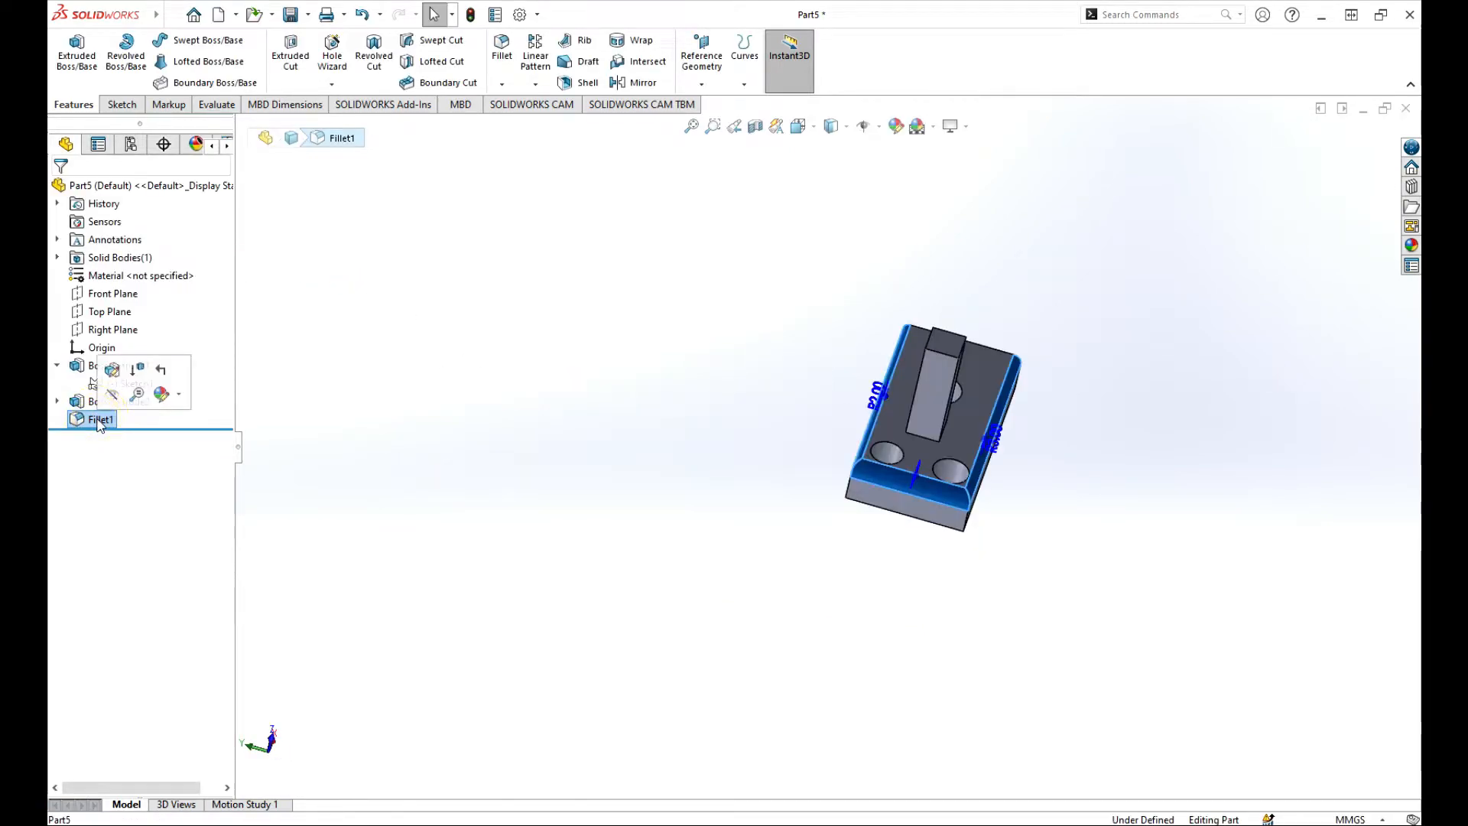
right_click(100, 438)
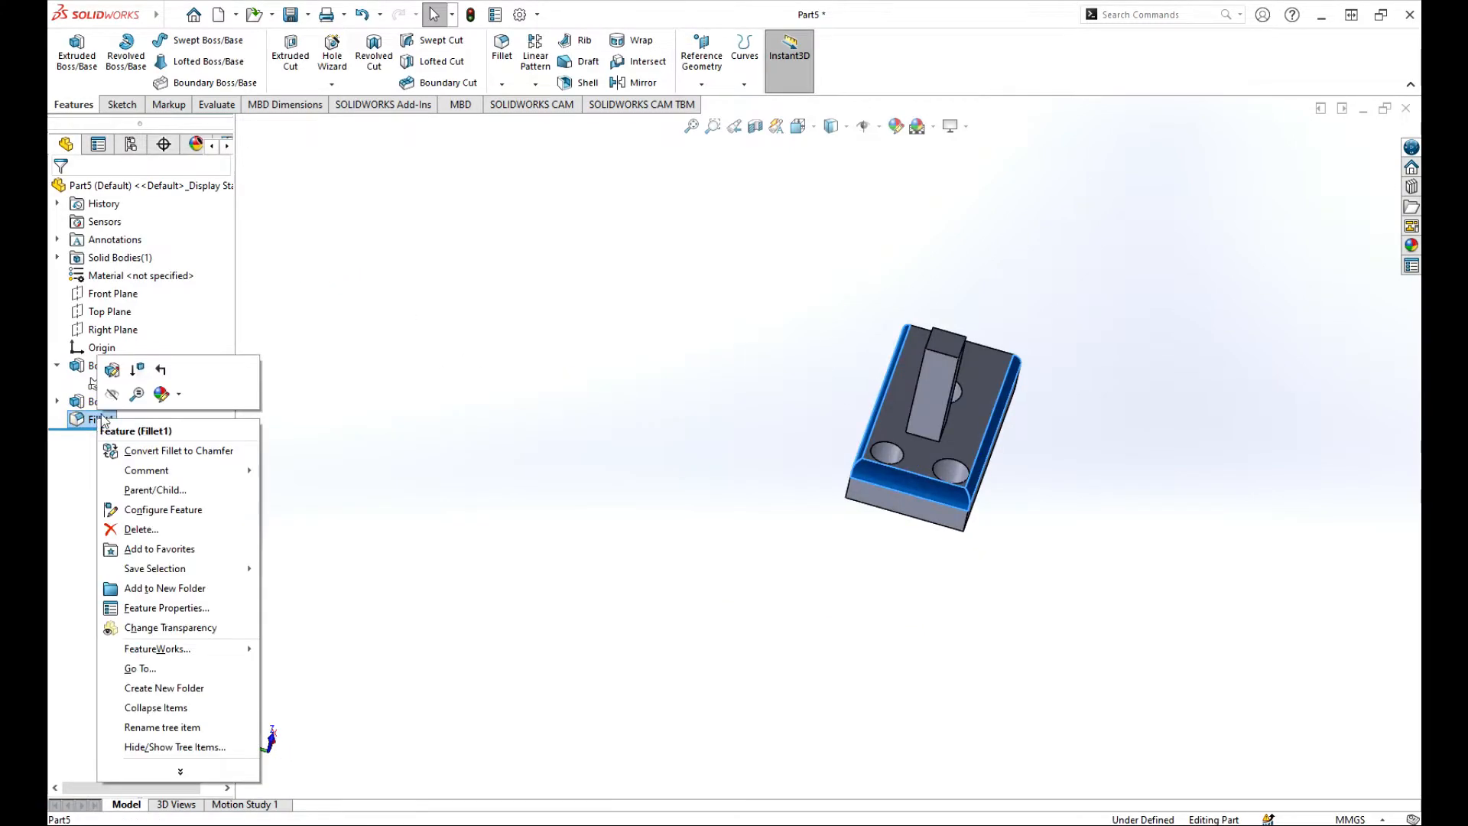
left_click(141, 528)
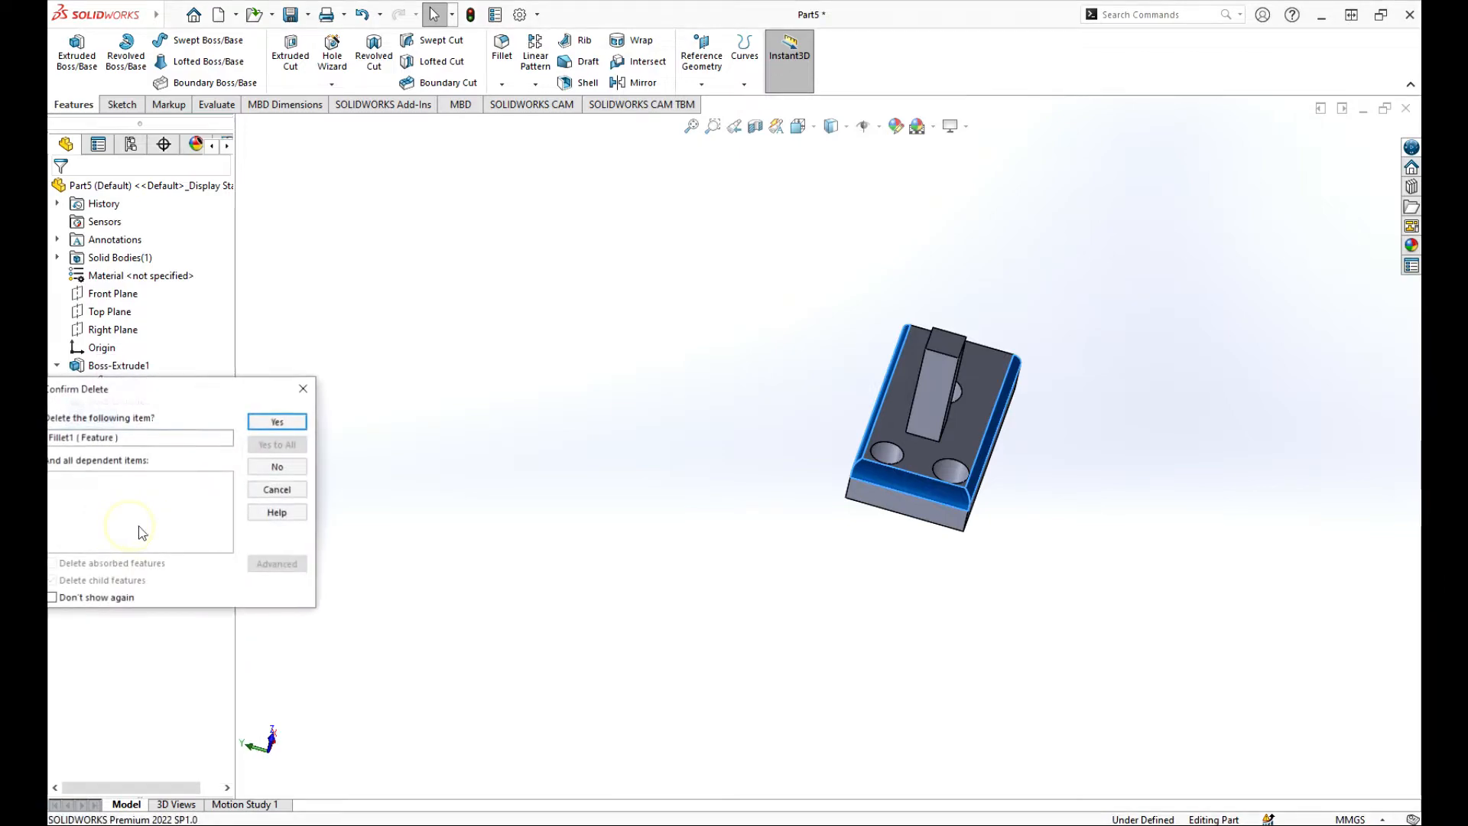
left_click(277, 422)
Orbit the part to an isometric view and start a new fillet.
middle_click_drag(951, 397, 966, 491)
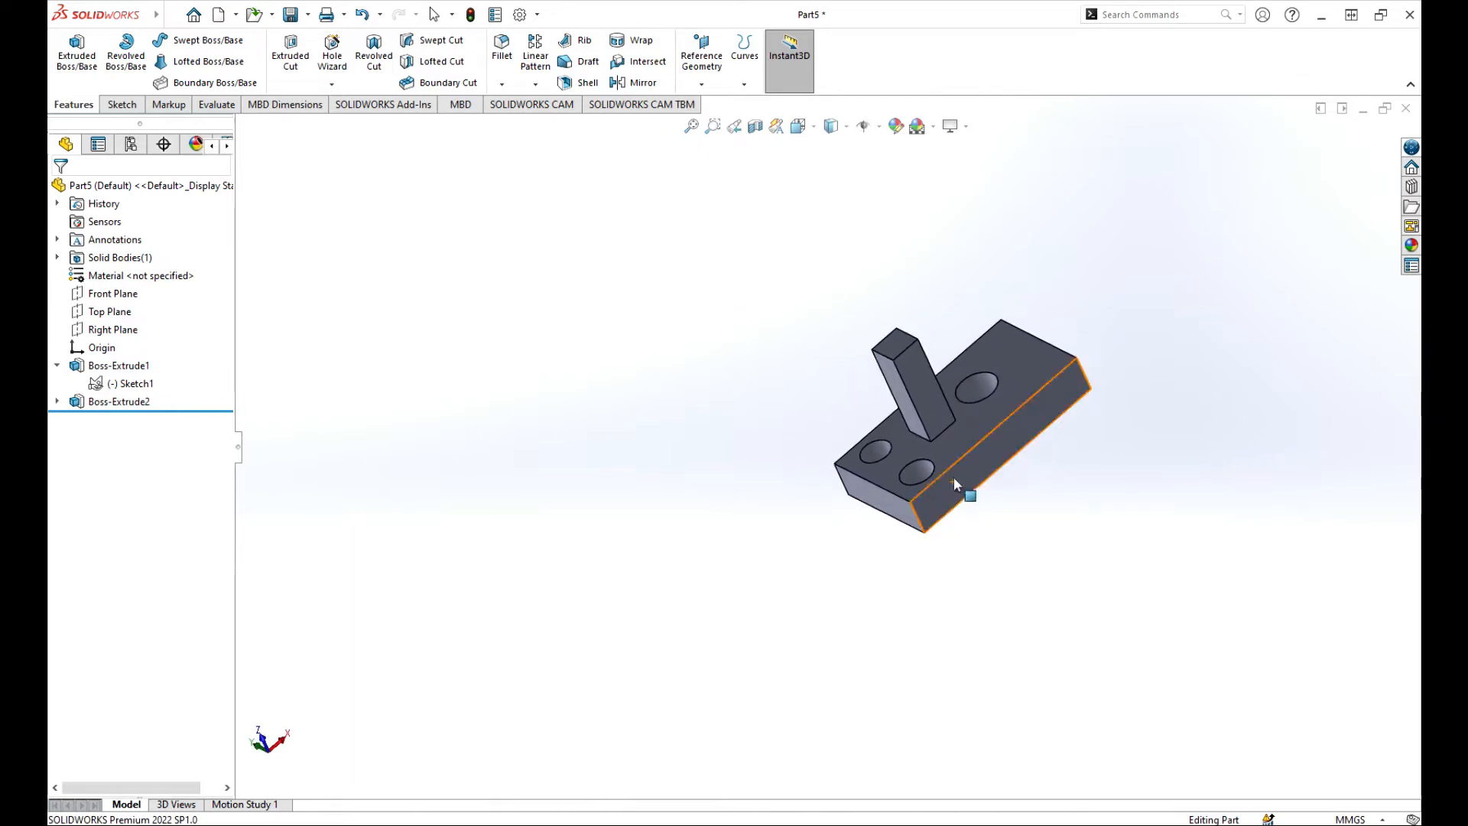
scroll(1064, 436, "down", 3)
scroll(821, 448, "up", 3)
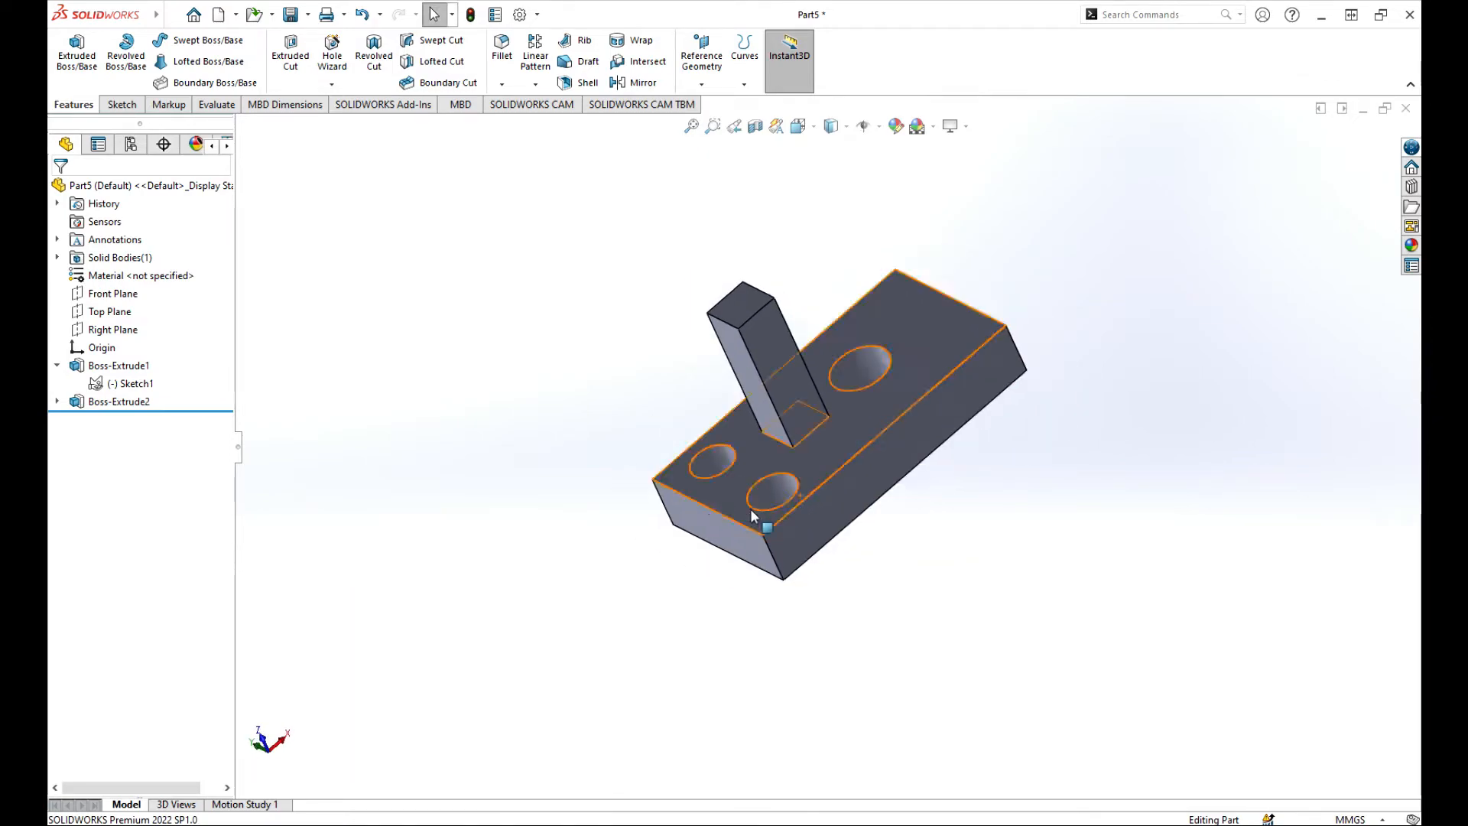
left_click(503, 48)
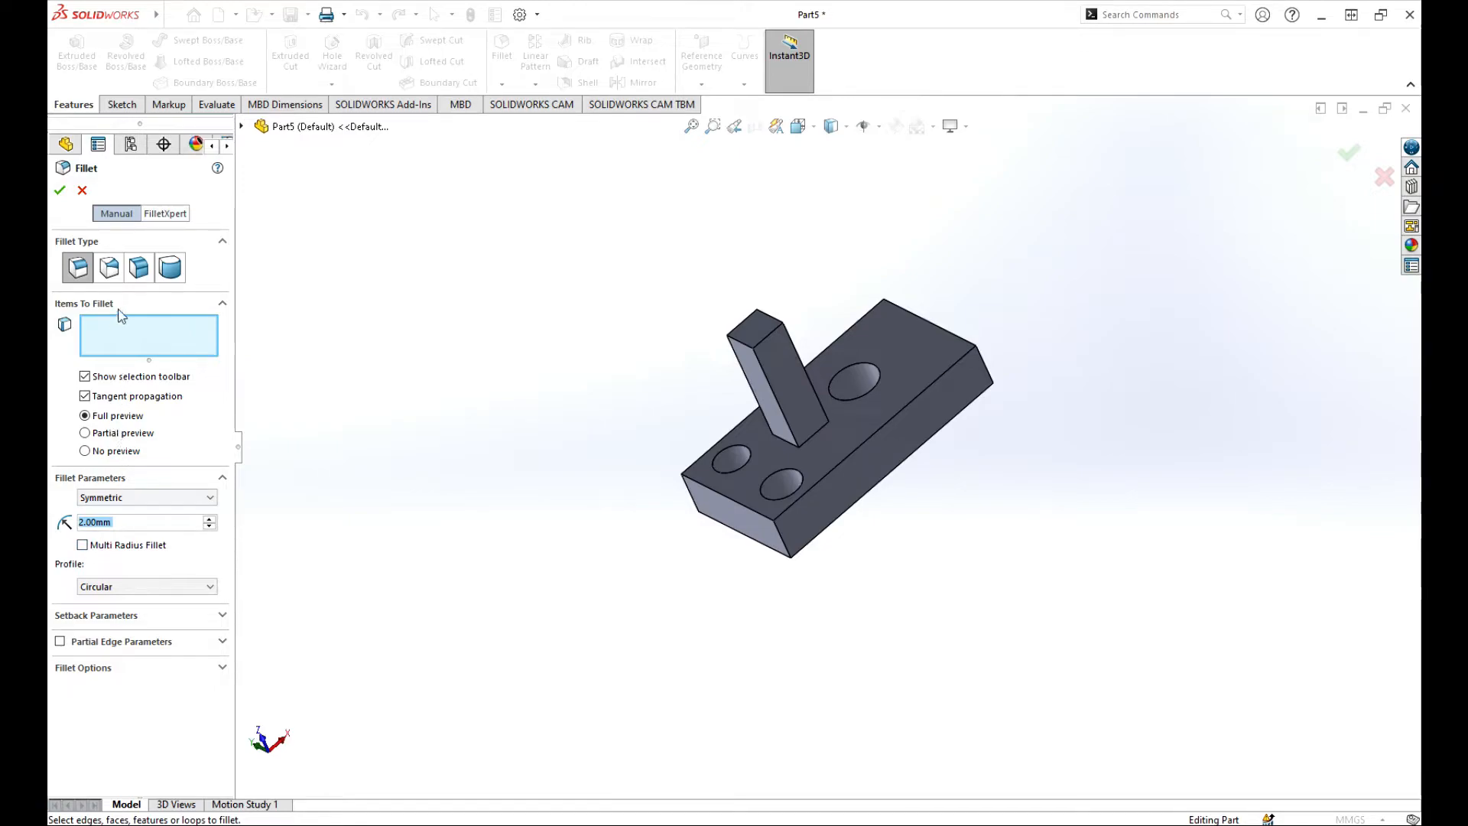
Switch to Full Round Fillet and pick the front side face and the center face sets.
left_click(170, 269)
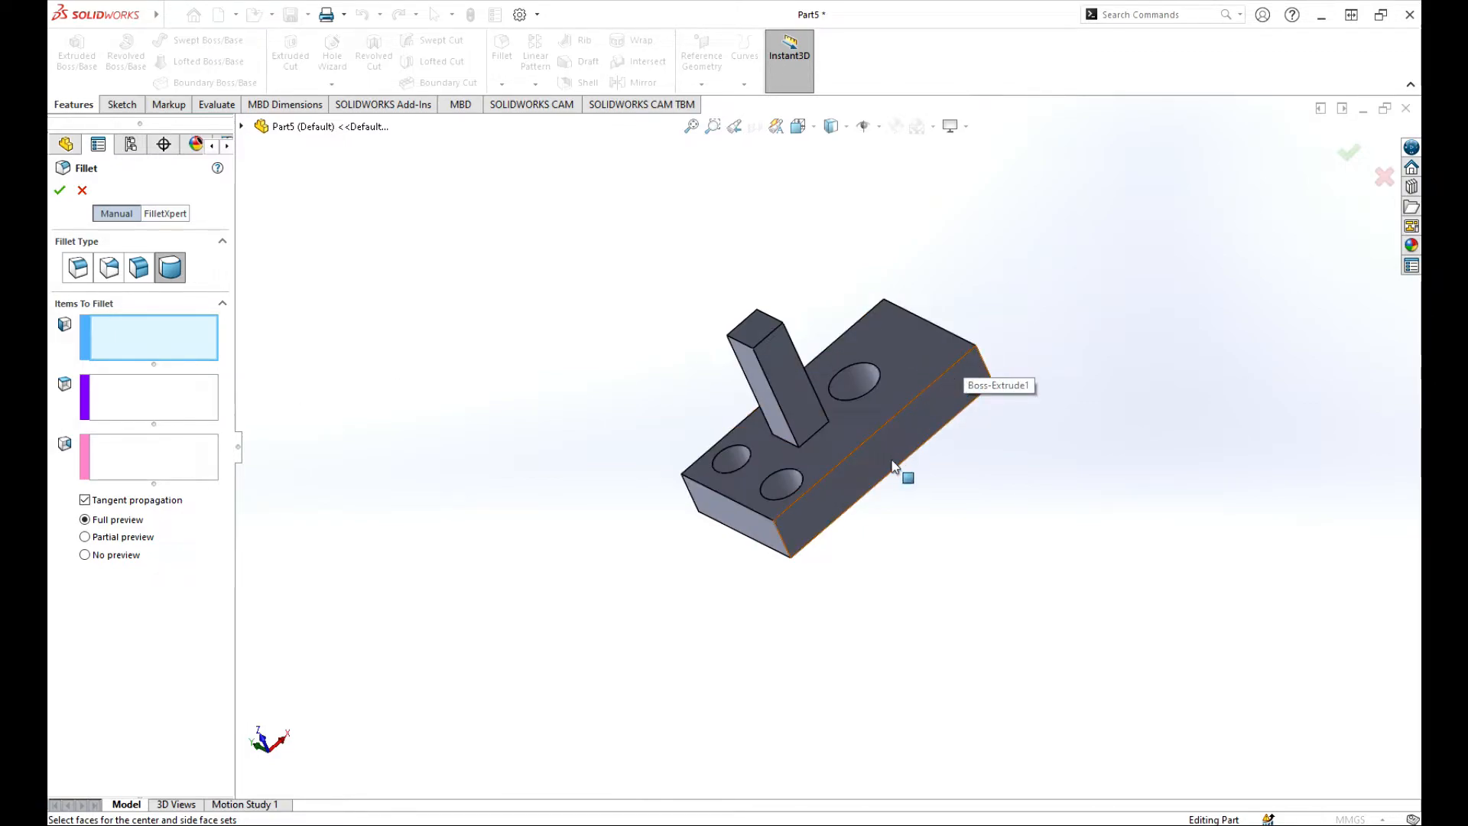
left_click(929, 422)
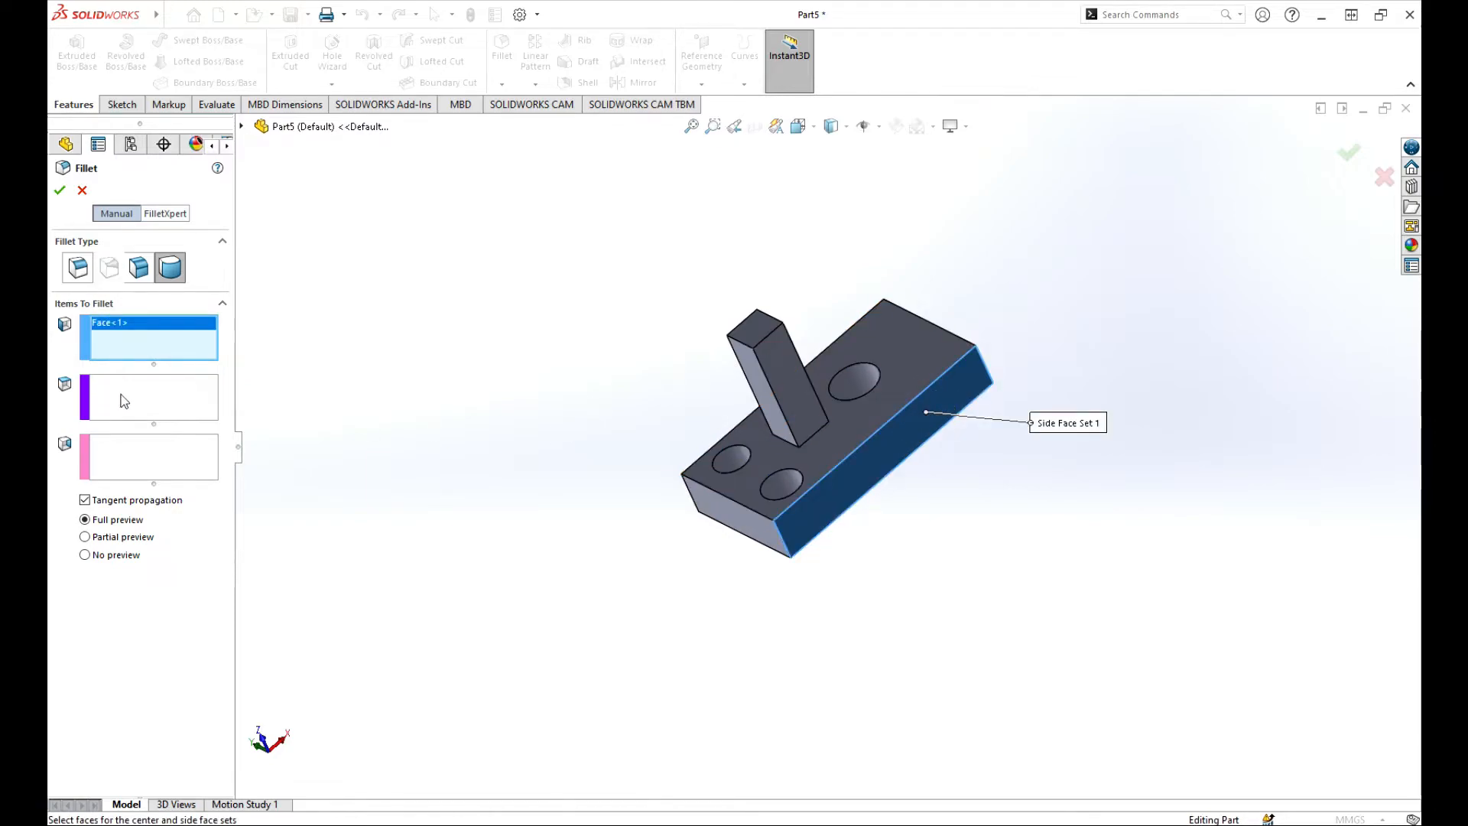
left_click(120, 394)
middle_click_drag(1053, 328, 898, 501)
left_click(919, 411)
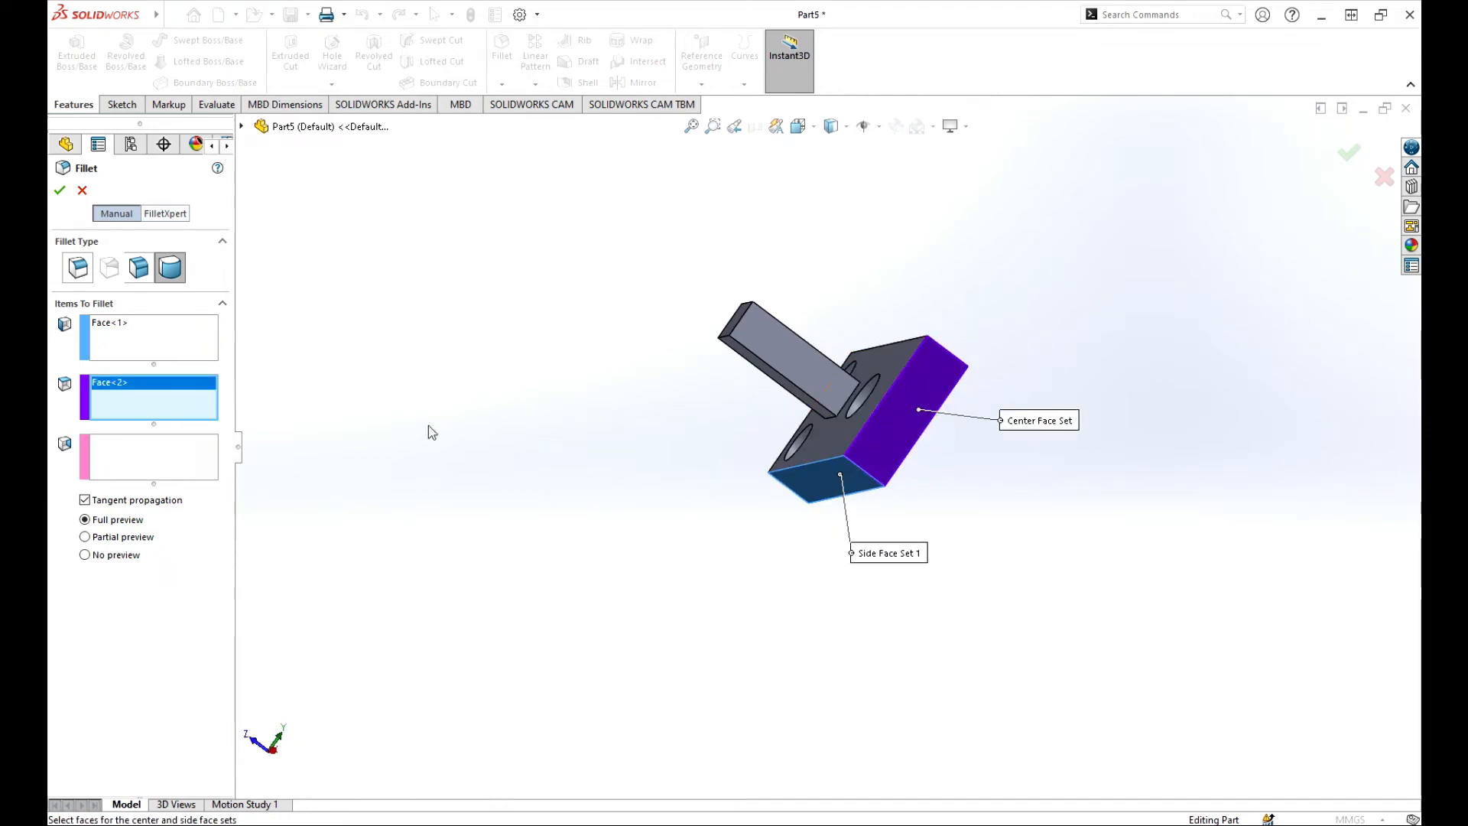
Pick the opposite face as side face set 2 and apply the full round as Fillet2.
left_click(123, 463)
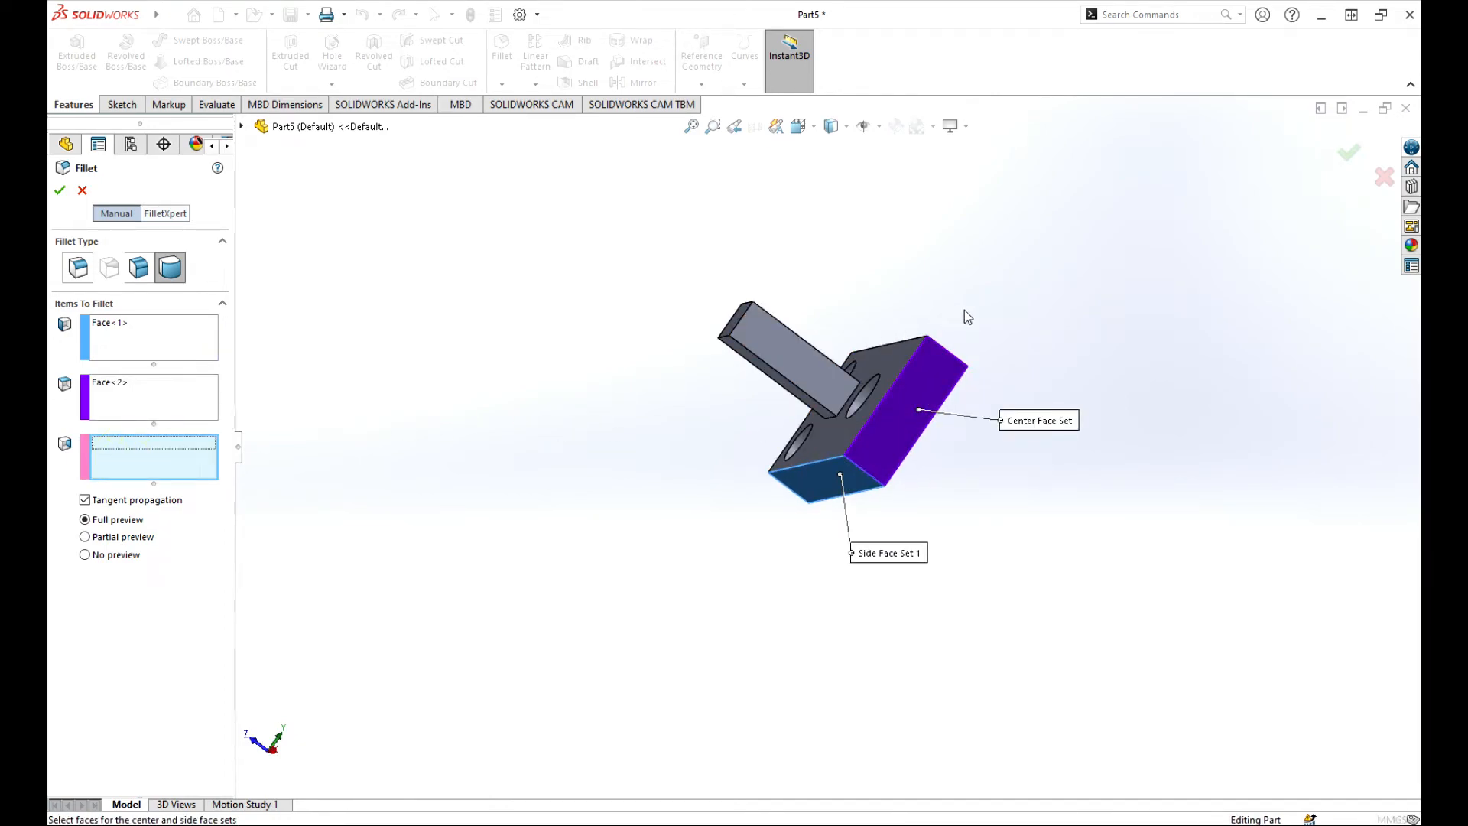
middle_click_drag(965, 316, 818, 520)
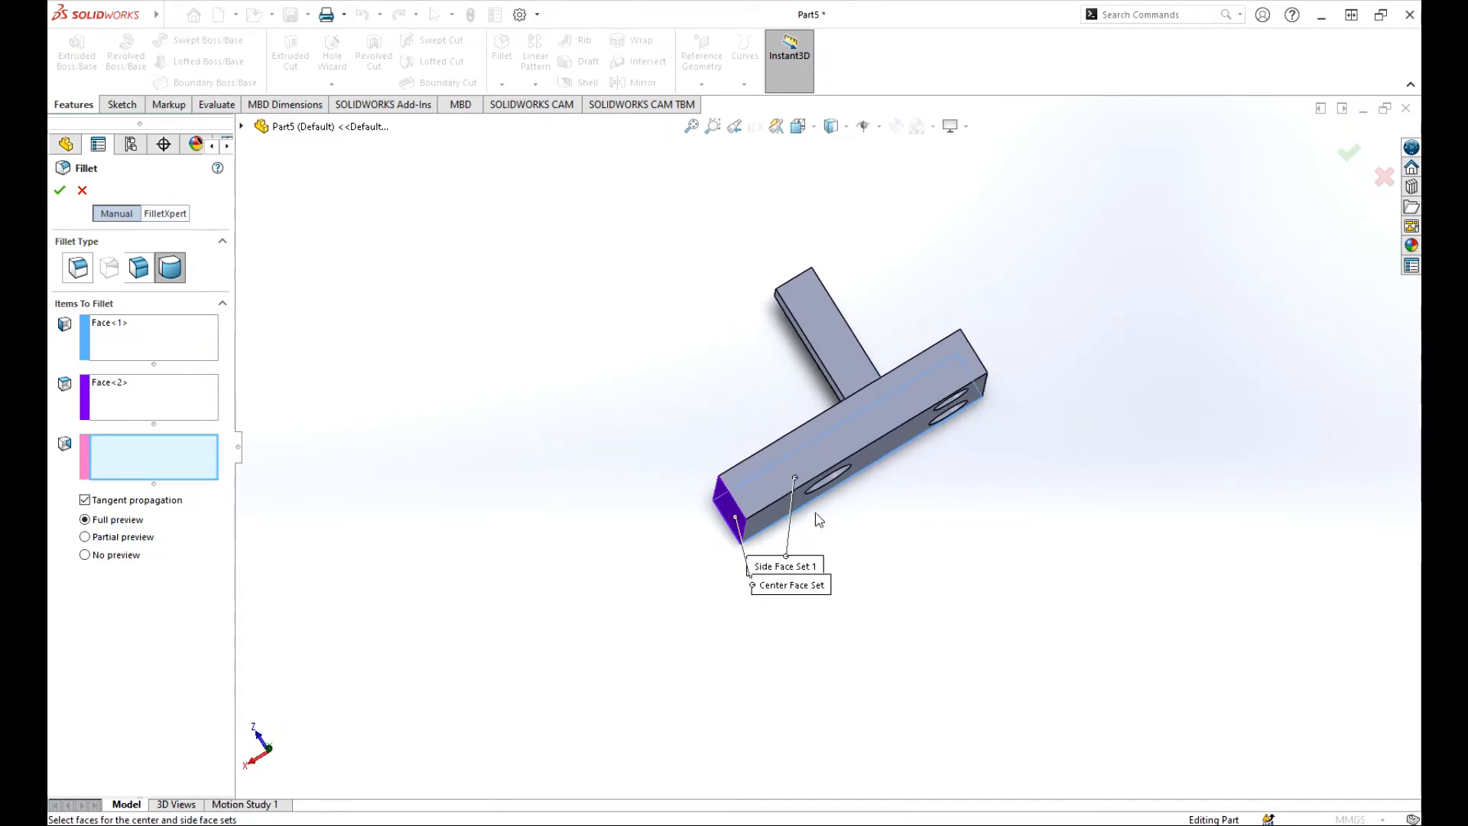
left_click(803, 445)
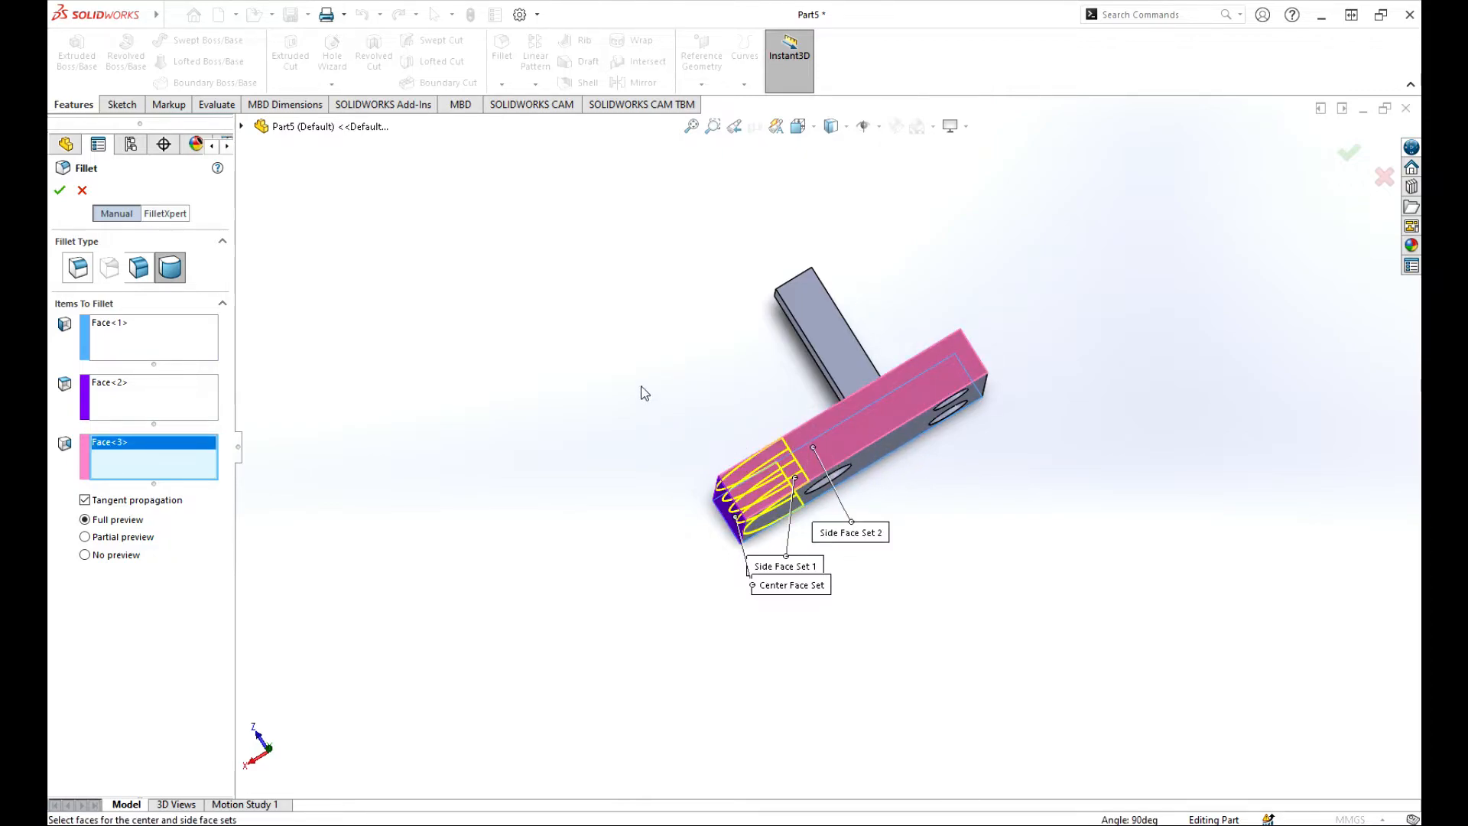
middle_click_drag(643, 390, 957, 579)
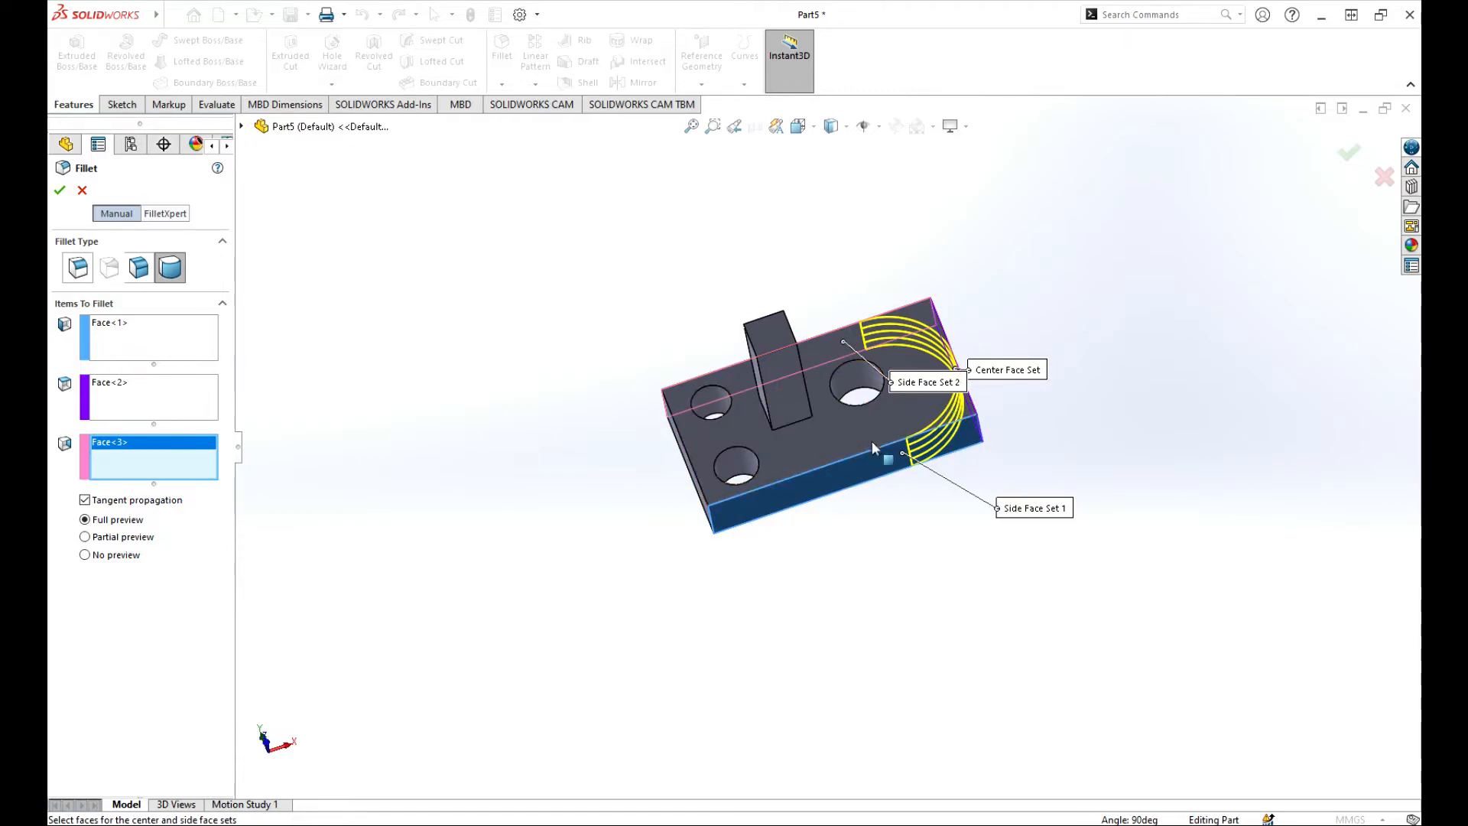
left_click(62, 189)
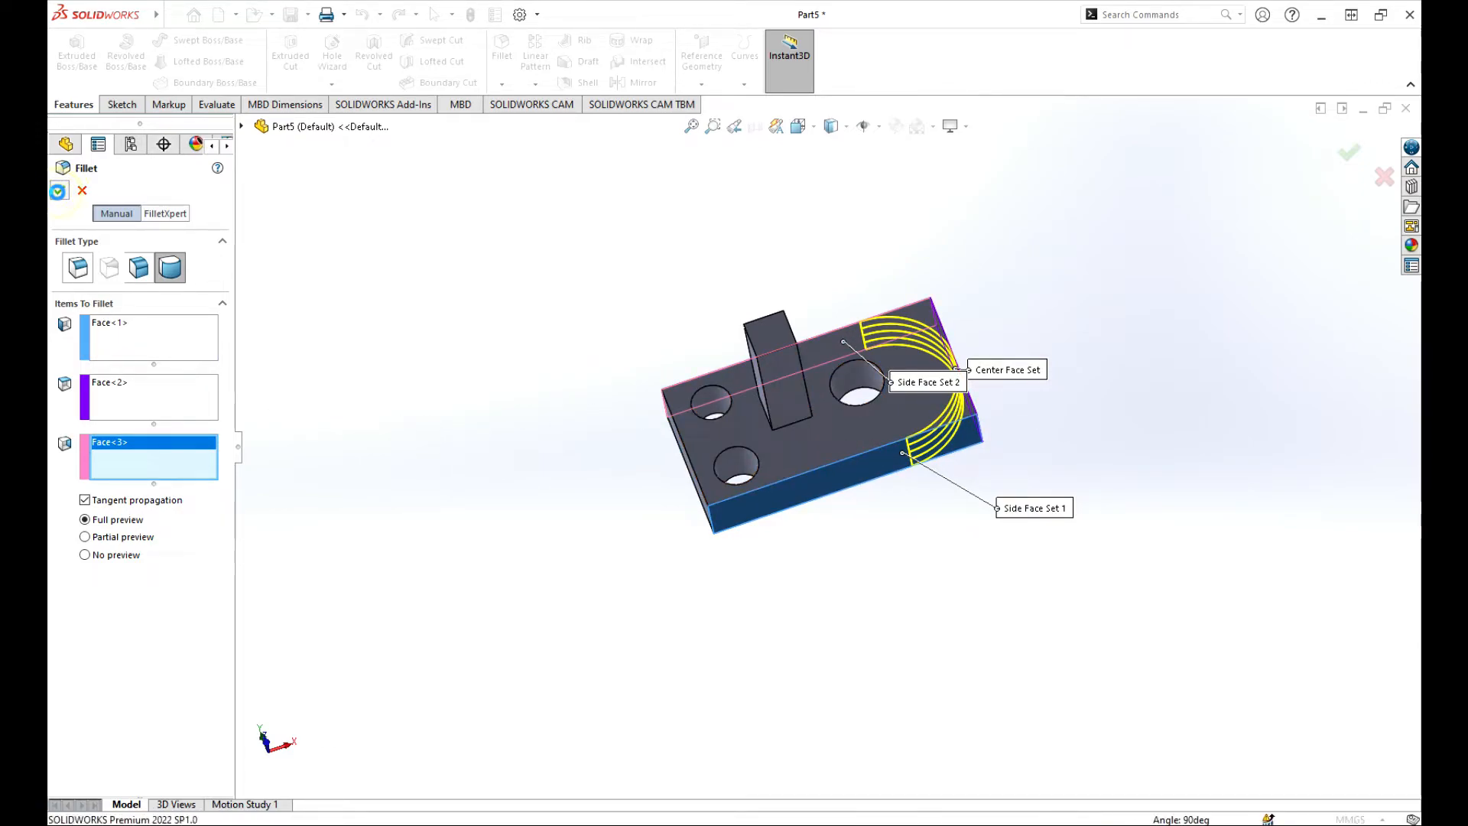
middle_click_drag(1108, 417, 1052, 403)
scroll(751, 342, "up", 3)
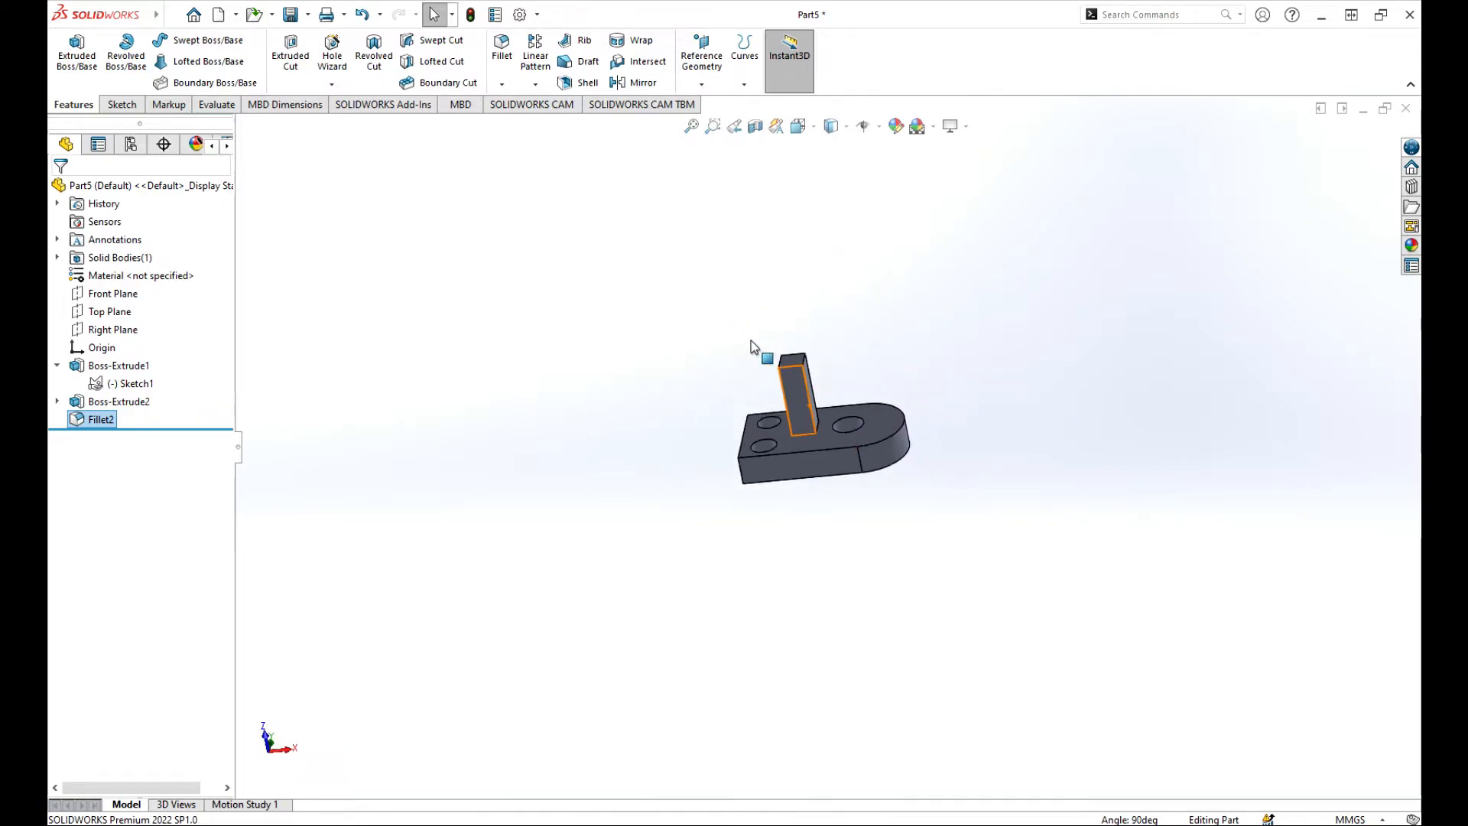
scroll(914, 474, "down", 3)
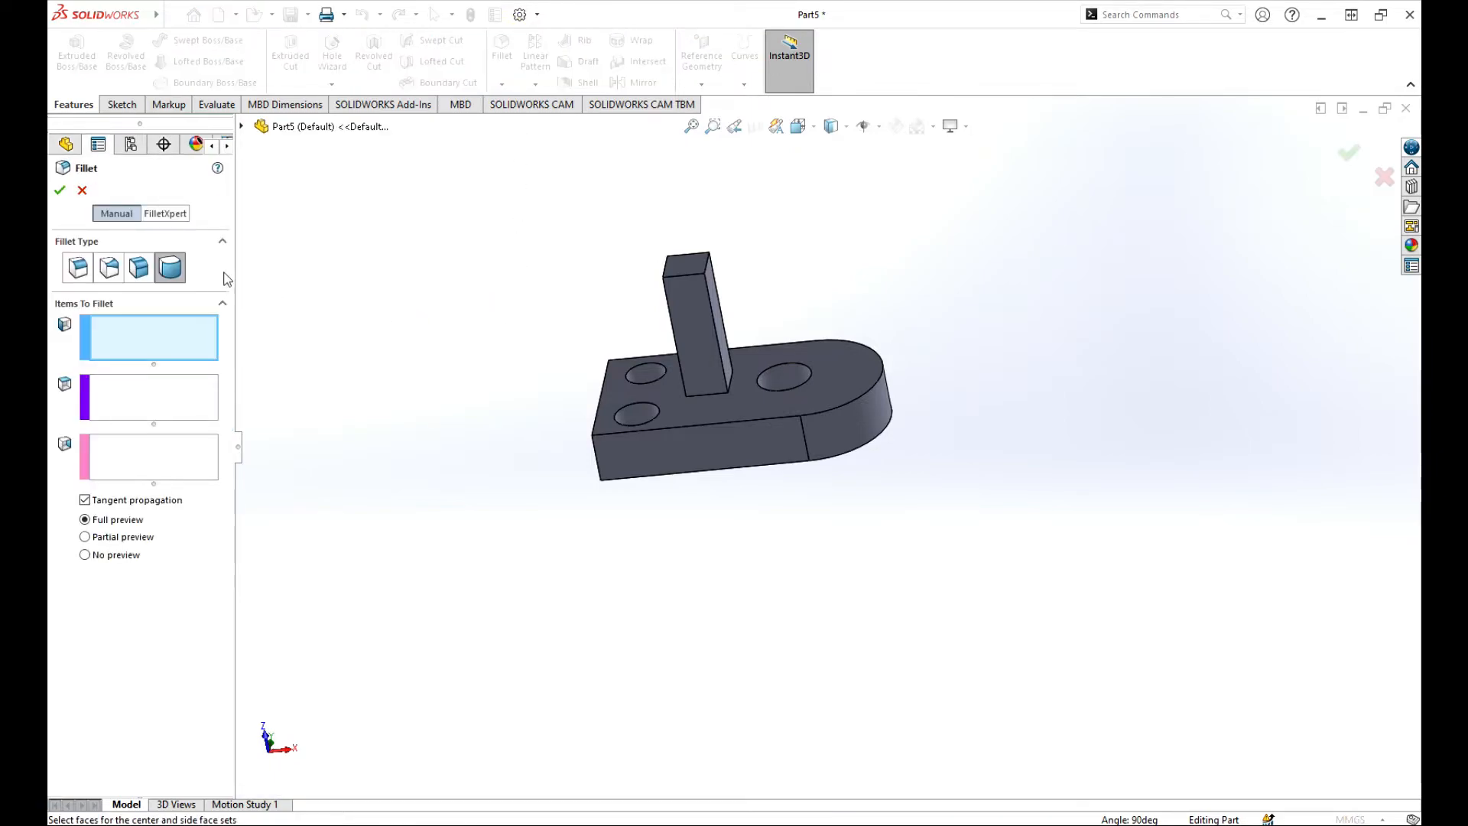
Fillet every edge of the top face, including the holes and post base, with a constant 2 mm radius.
left_click(77, 267)
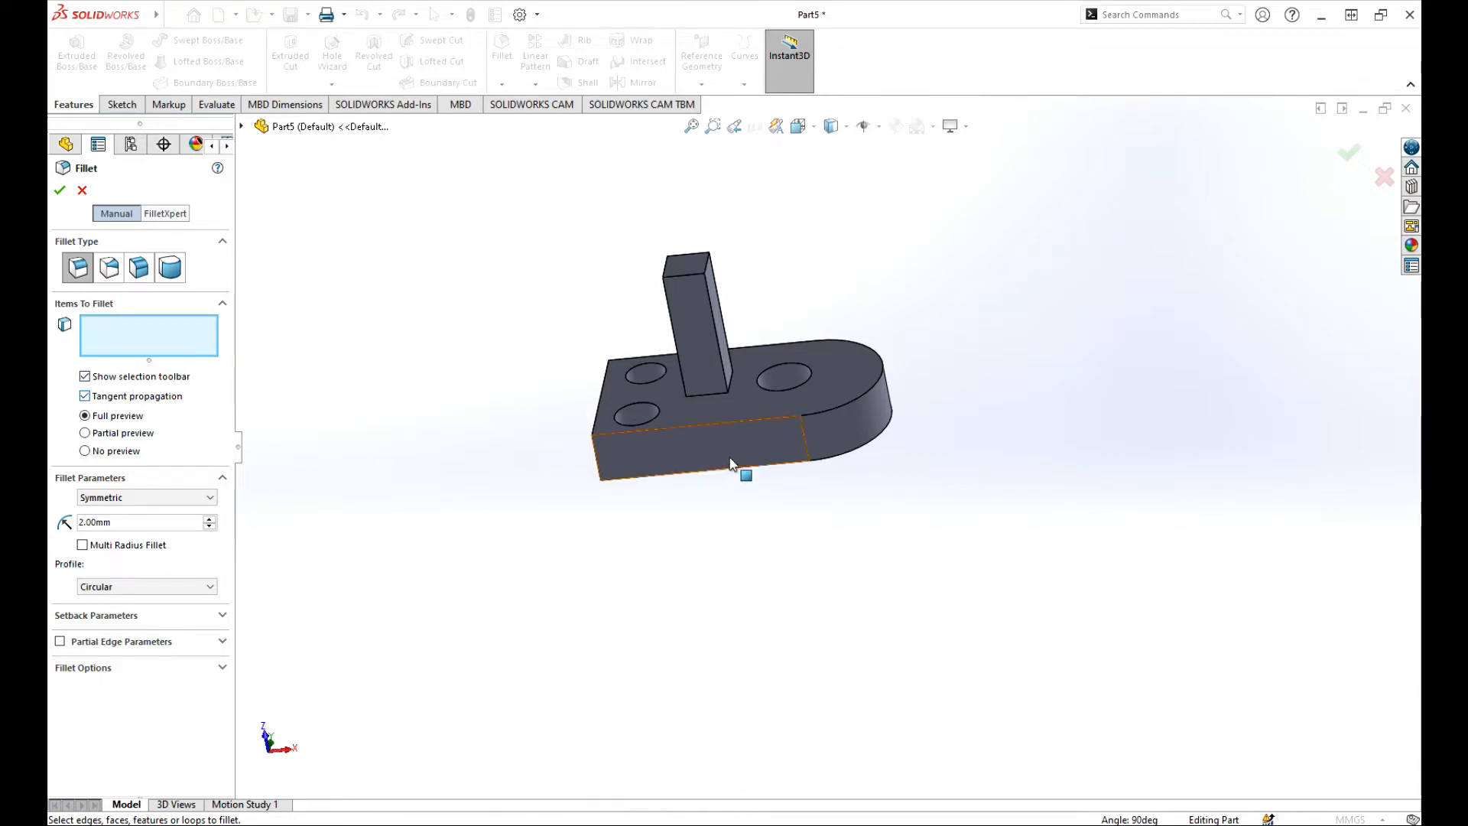
left_click(757, 405)
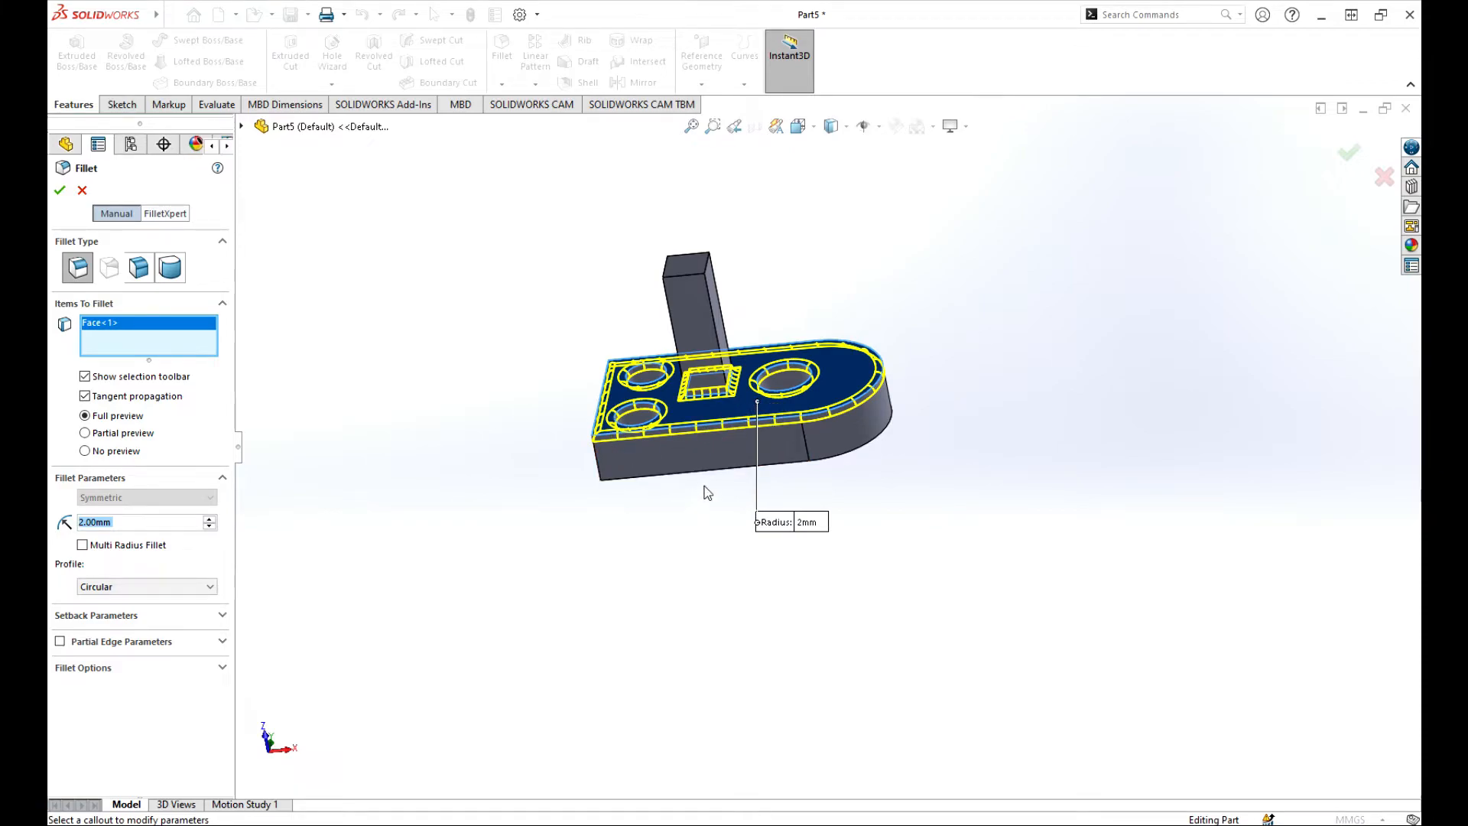
scroll(717, 410, "down", 2)
scroll(717, 410, "down", 3)
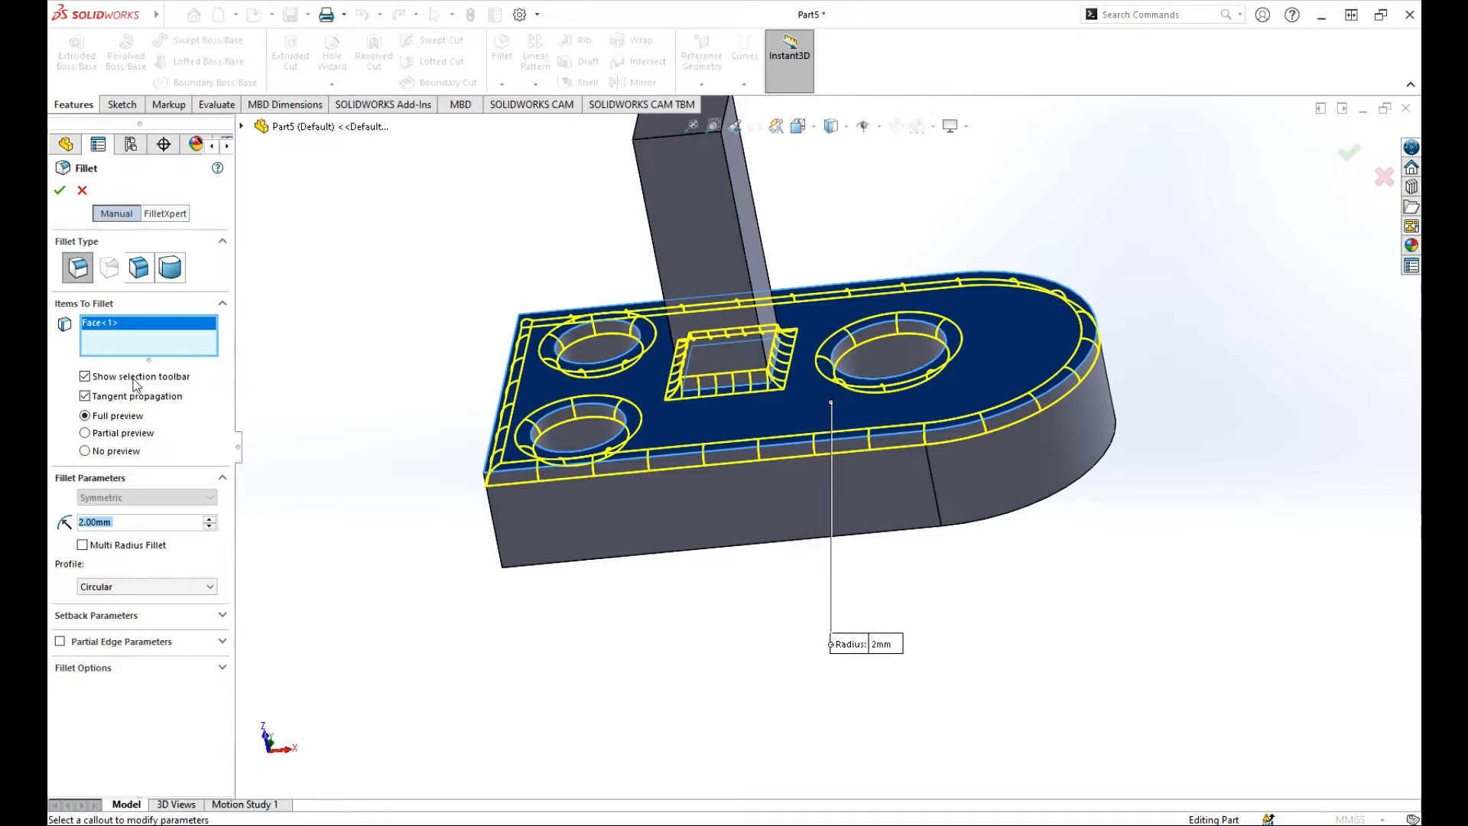
left_click(83, 545)
left_click(210, 519)
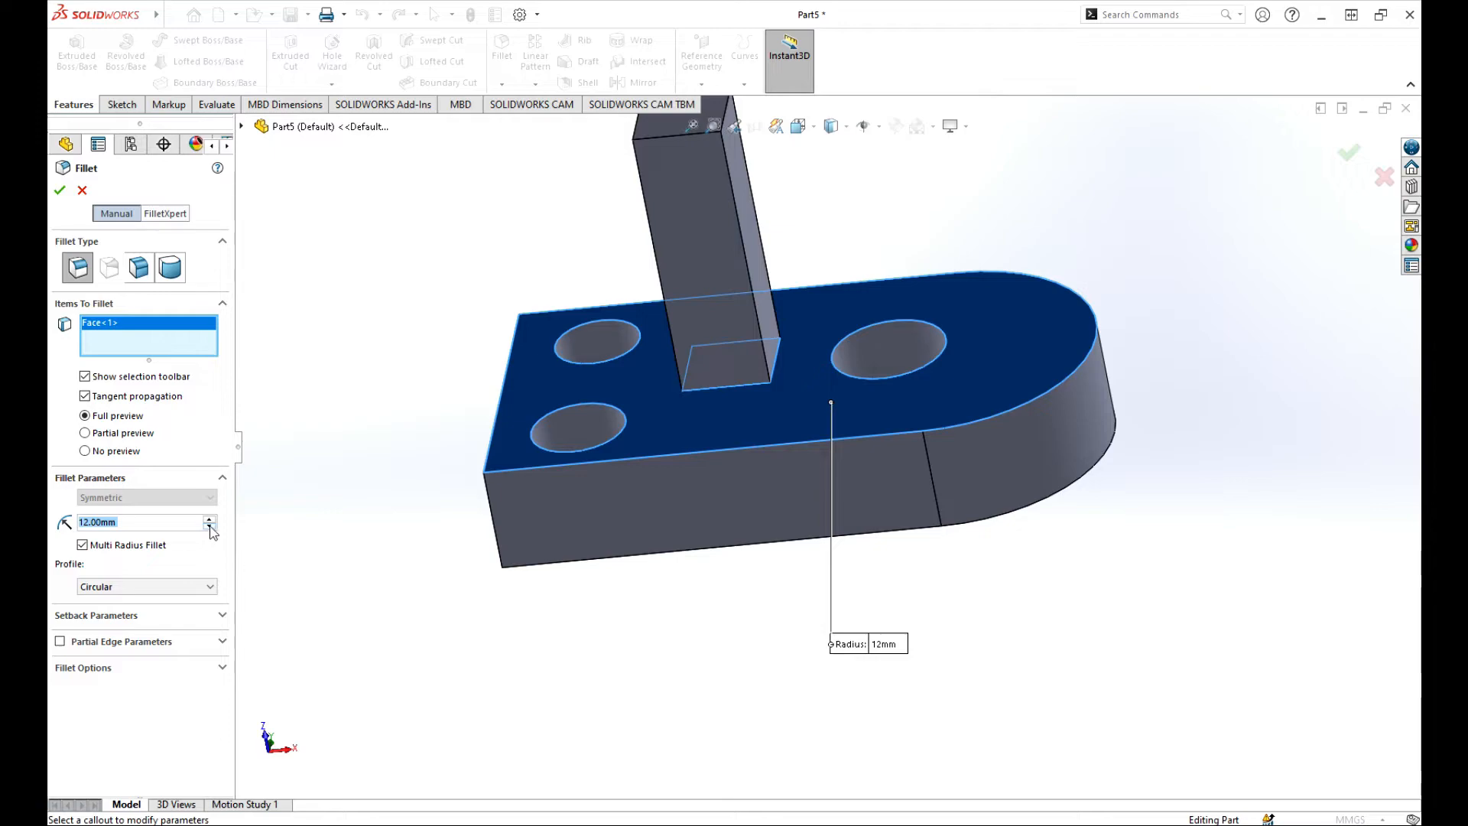
left_click(209, 527)
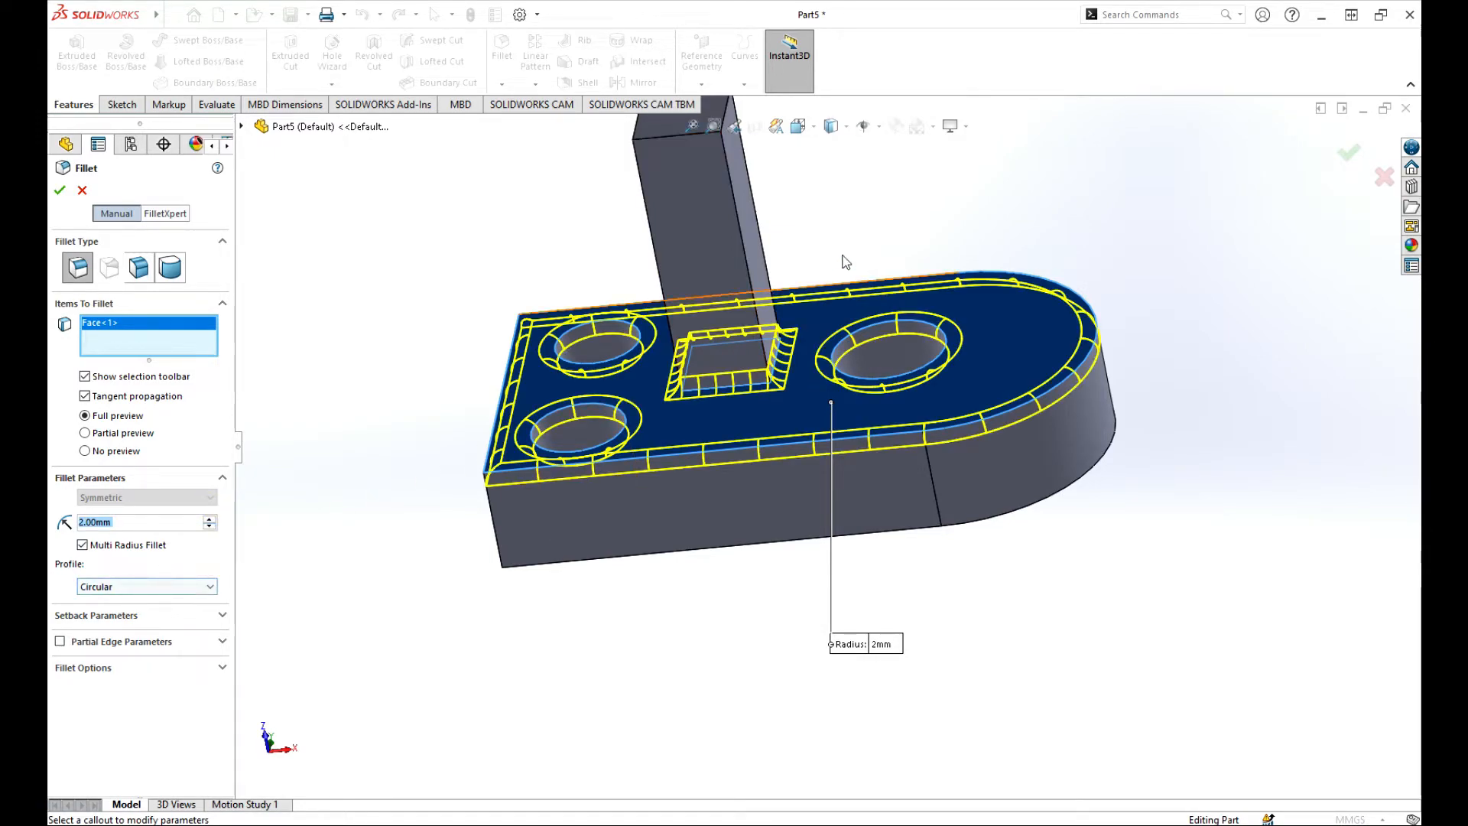
left_click(60, 191)
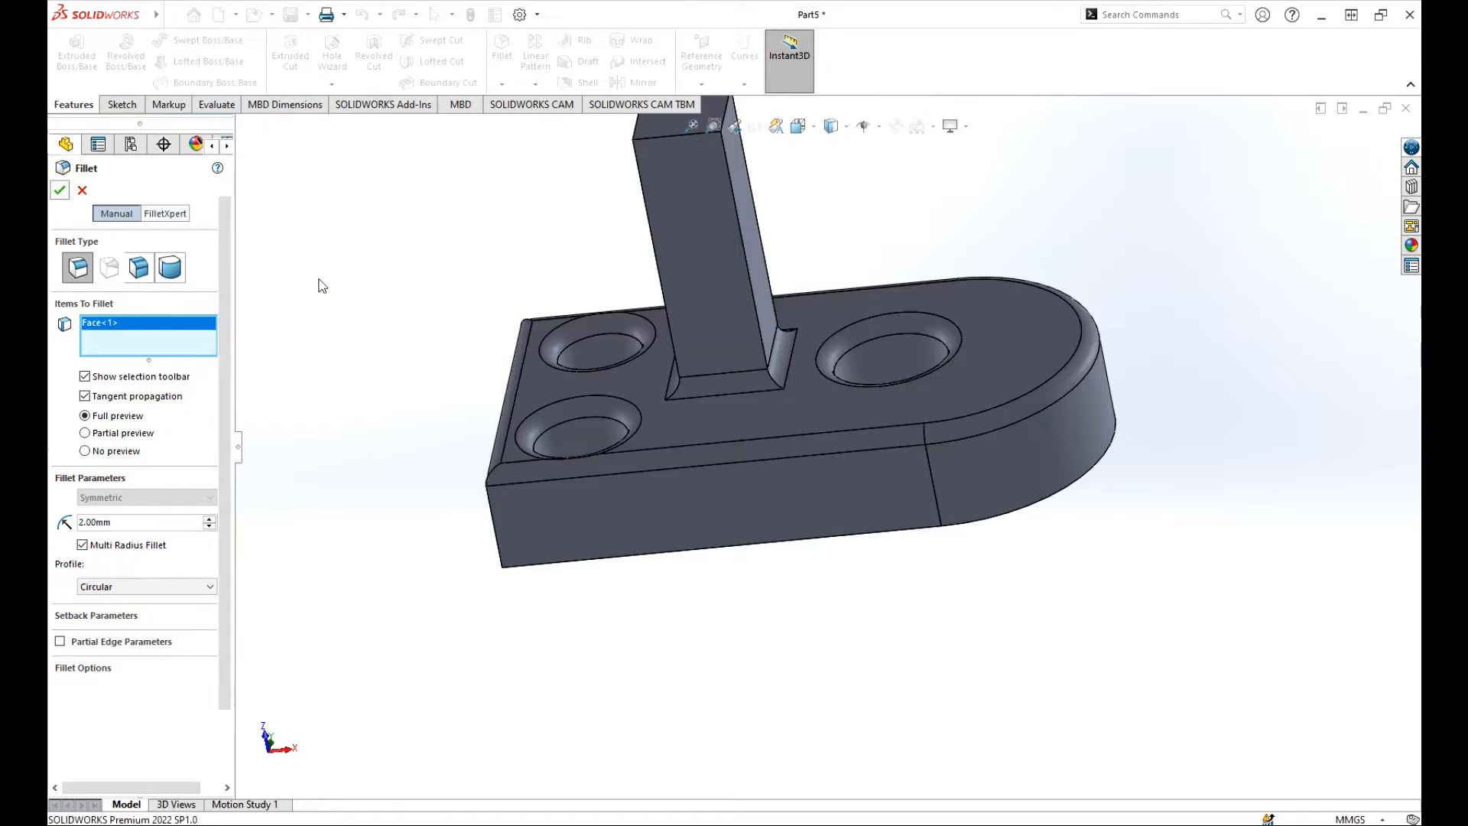
key("f")
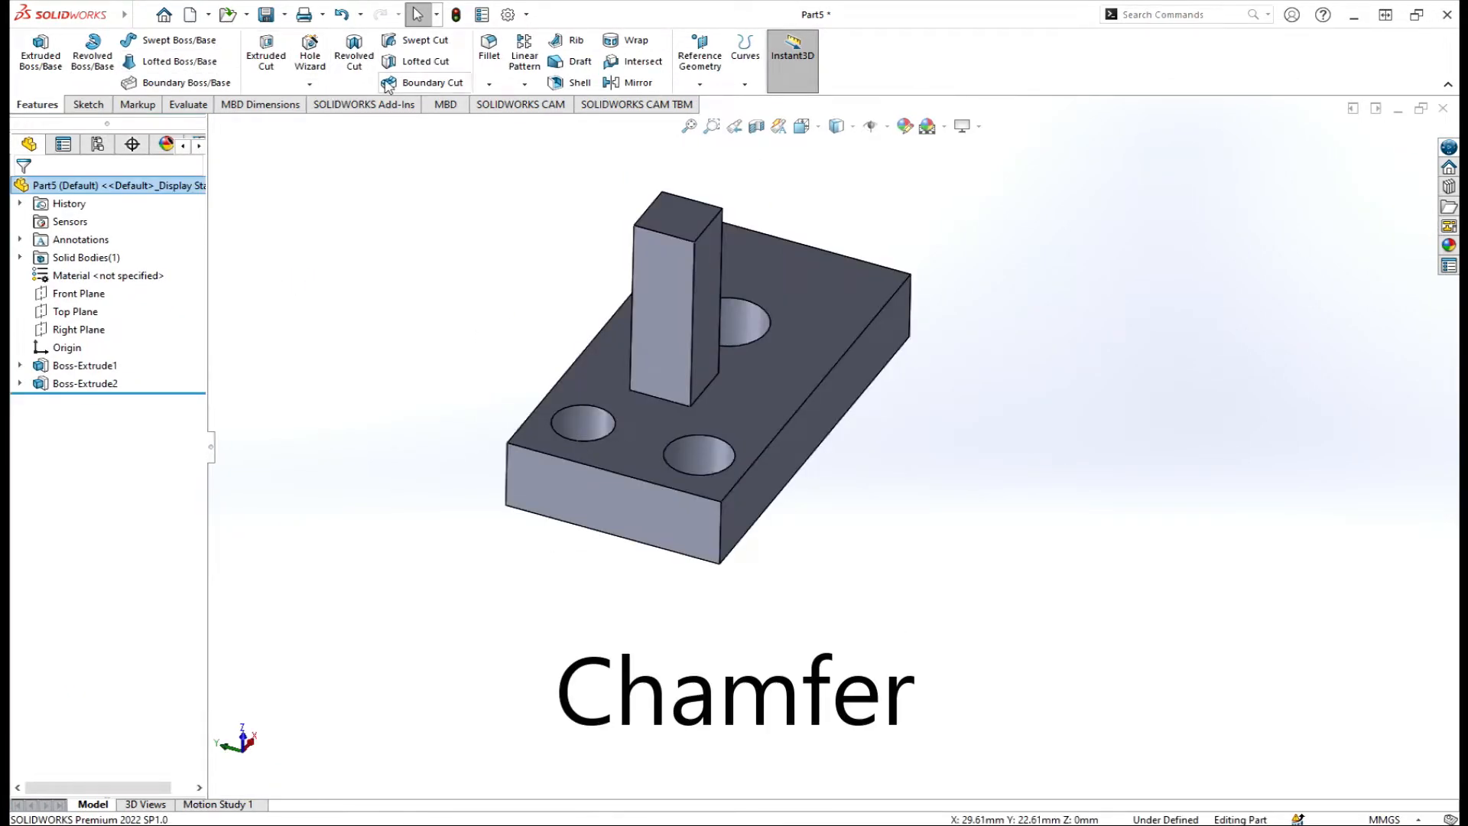
left_click(489, 84)
left_click(513, 121)
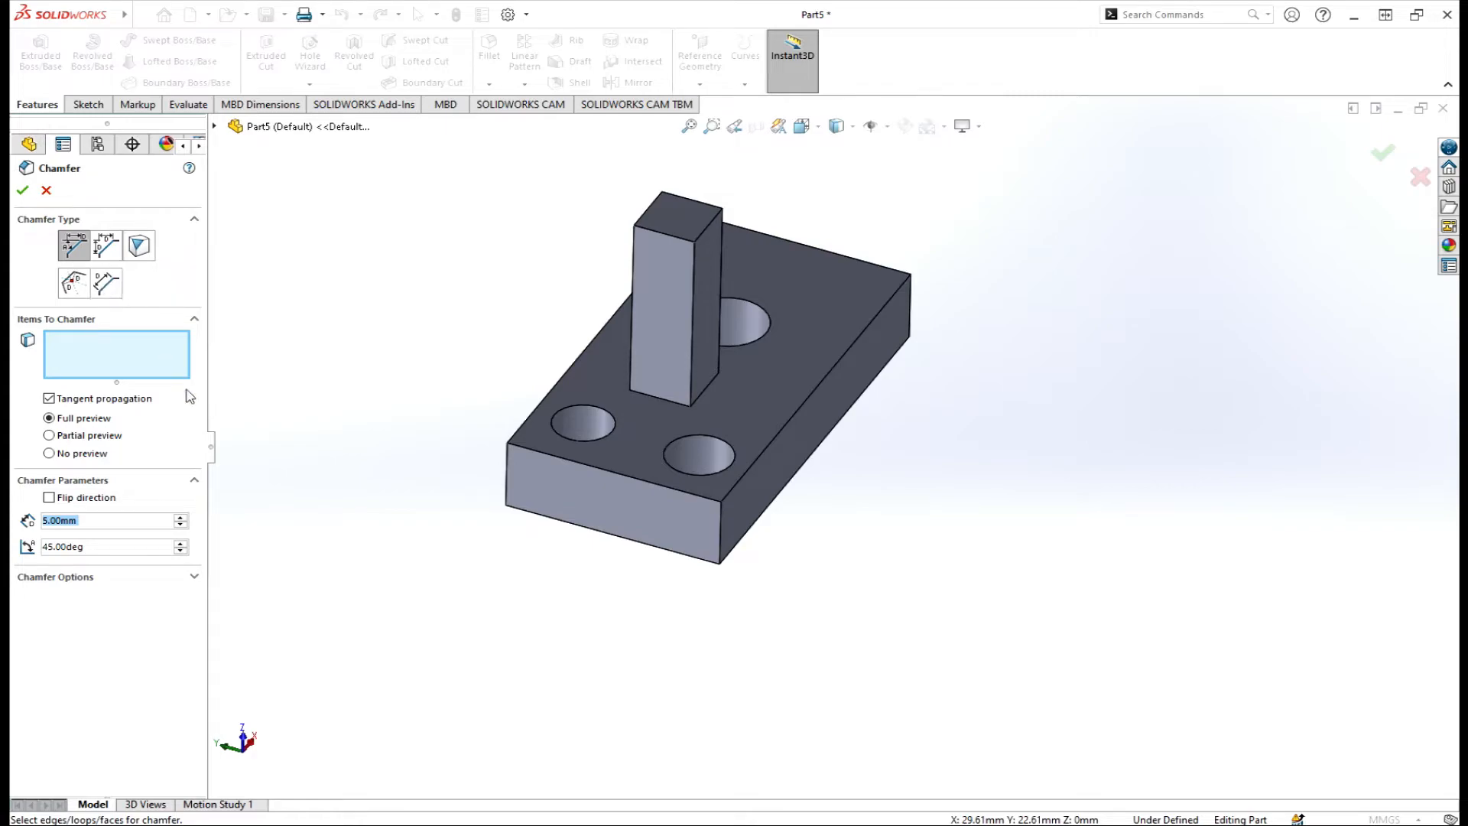
scroll(413, 468, "down", 2)
scroll(420, 463, "up", 2)
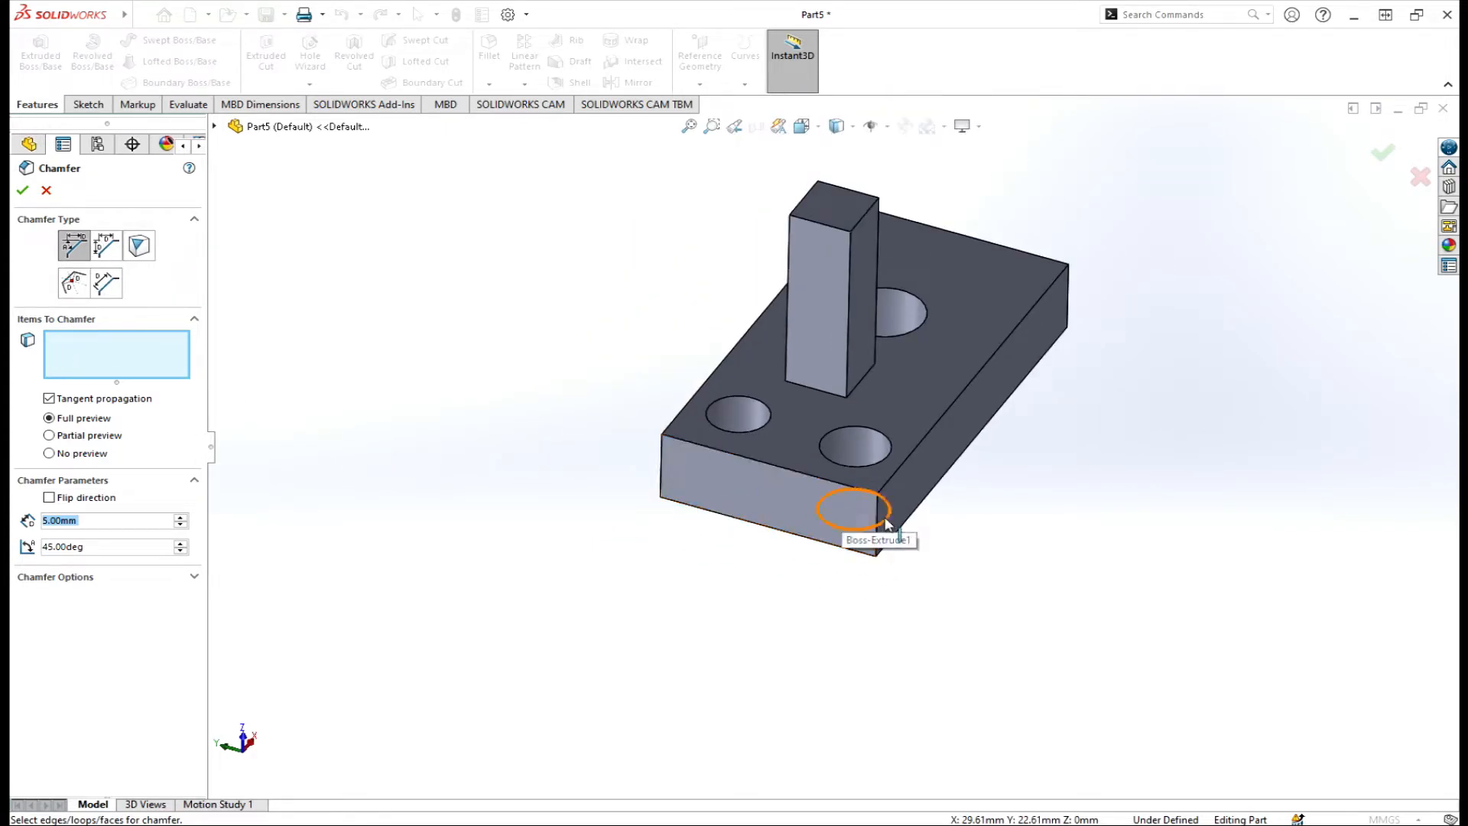
left_click(946, 415)
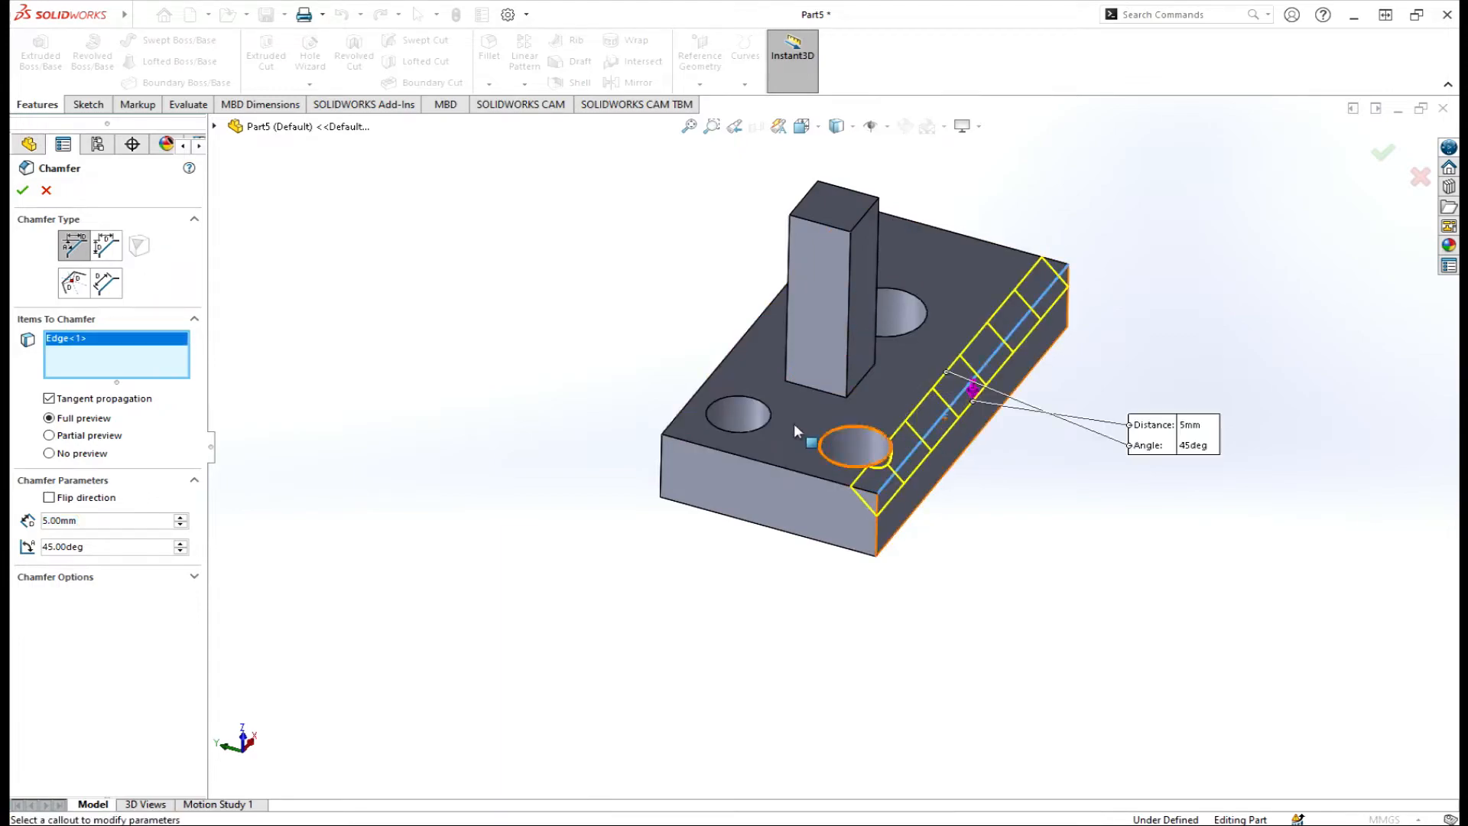
scroll(794, 424, "up", 3)
scroll(1028, 498, "down", 2)
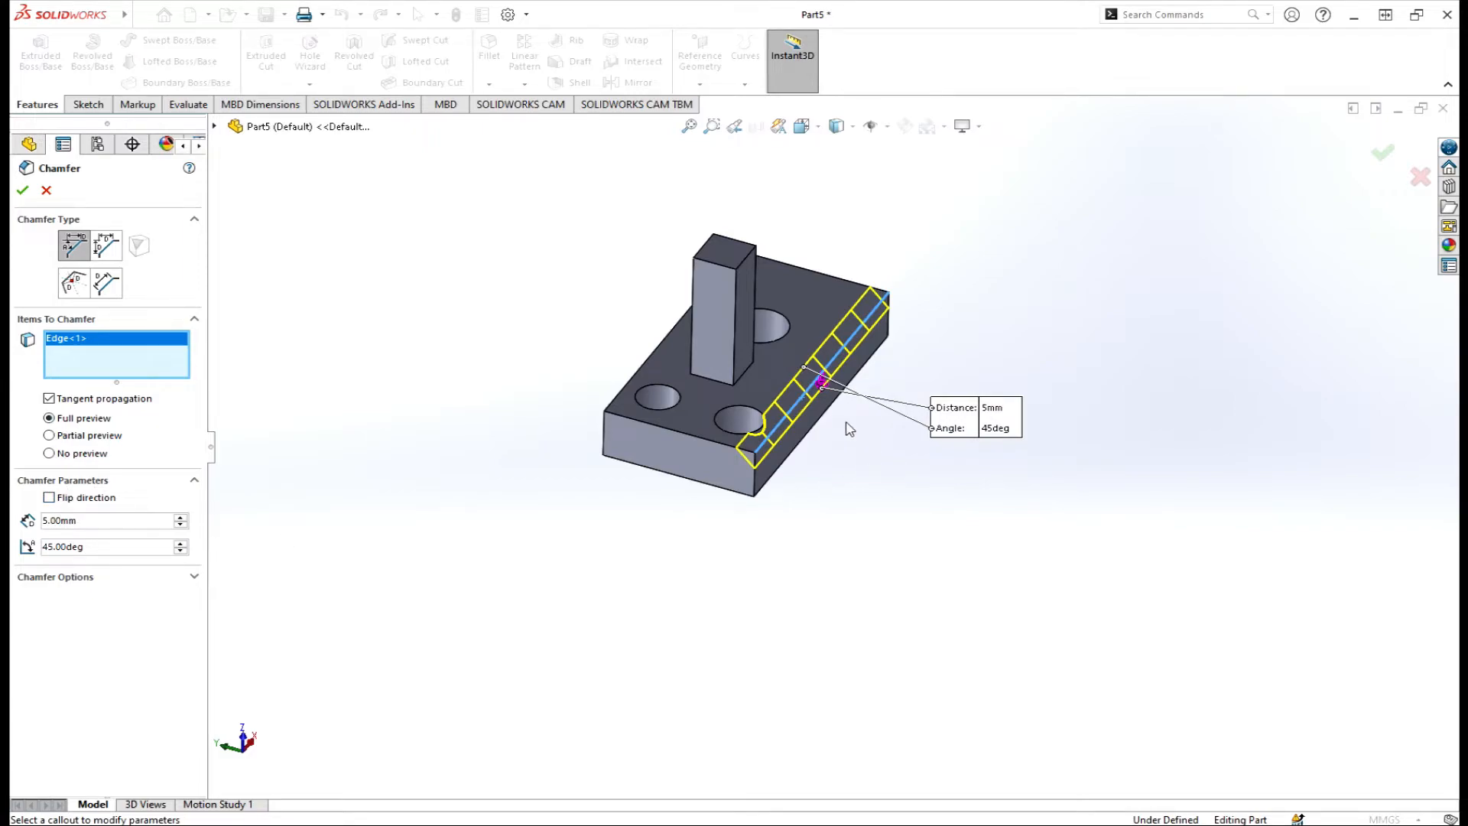
scroll(847, 424, "down", 3)
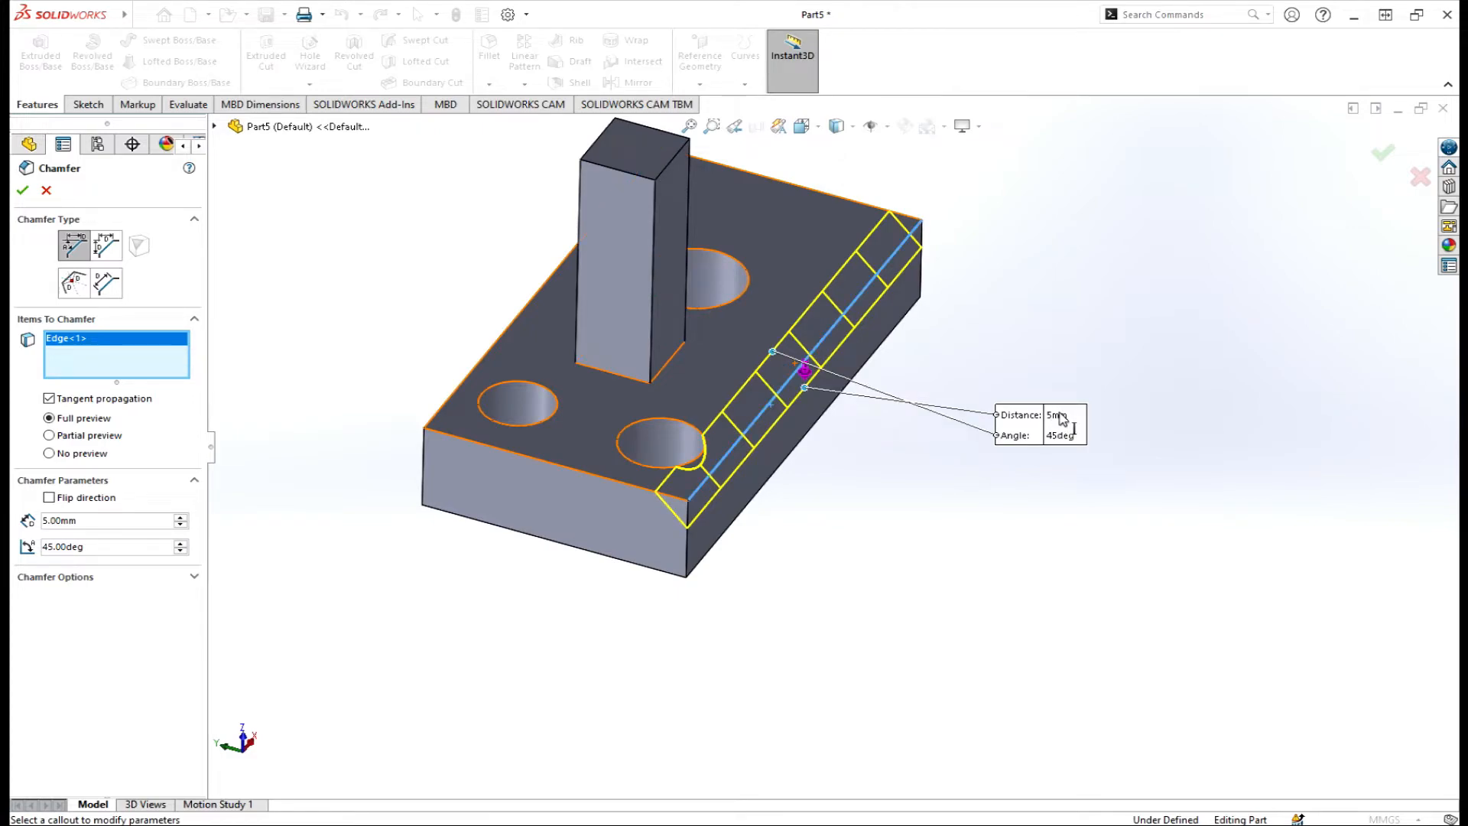
left_click(49, 497)
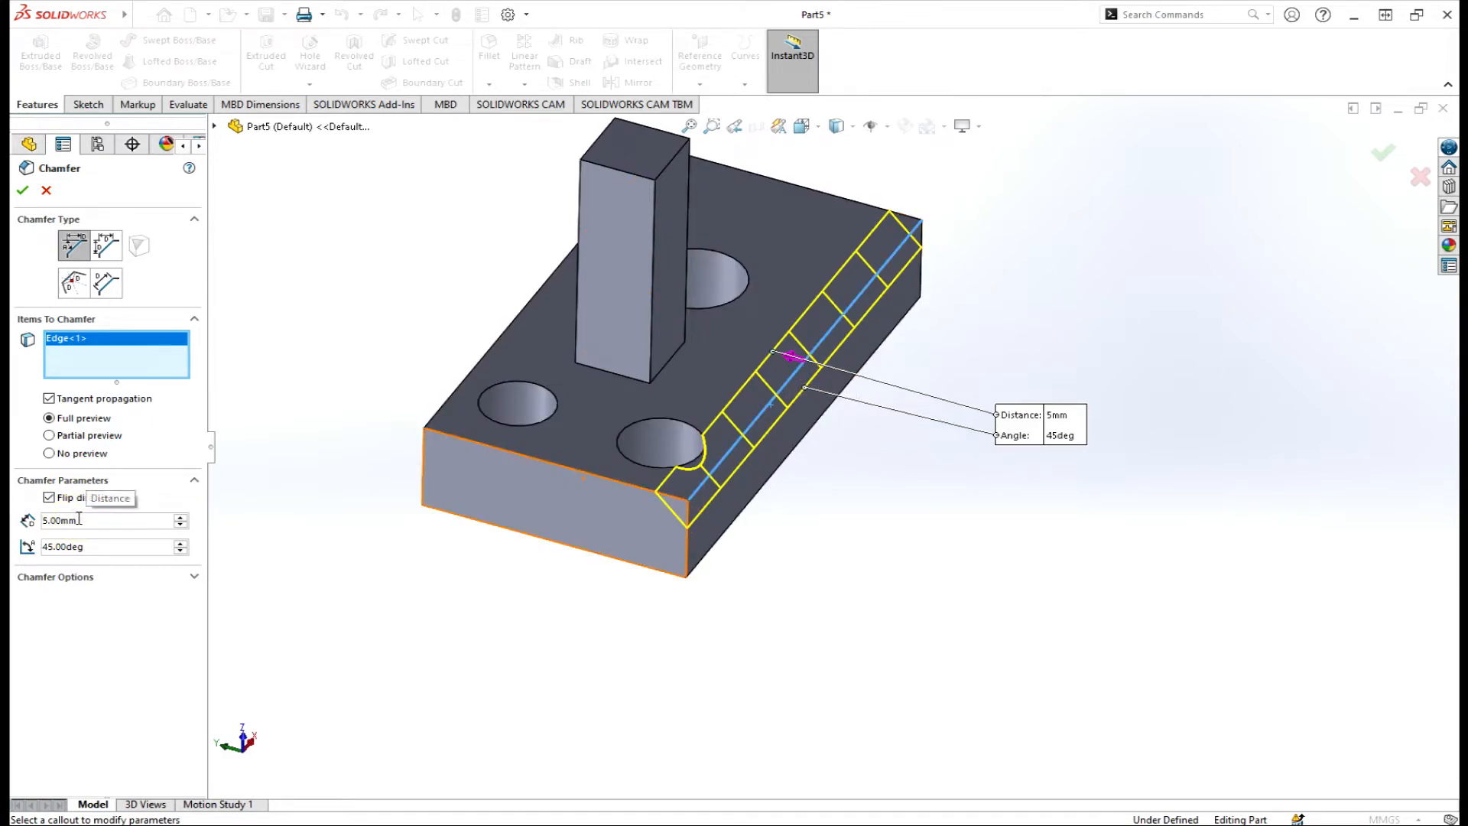
left_click(182, 517)
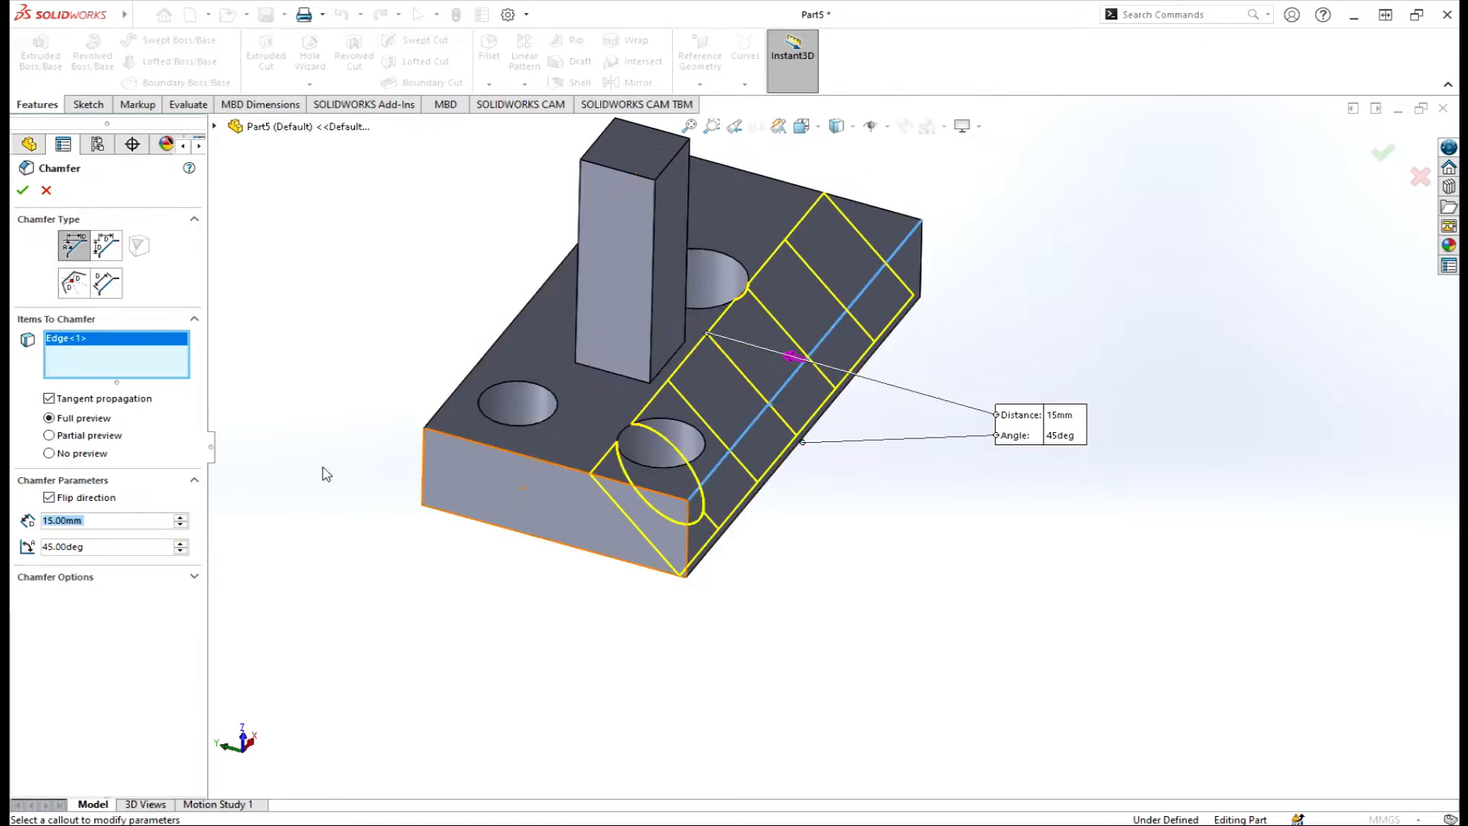
left_click(45, 191)
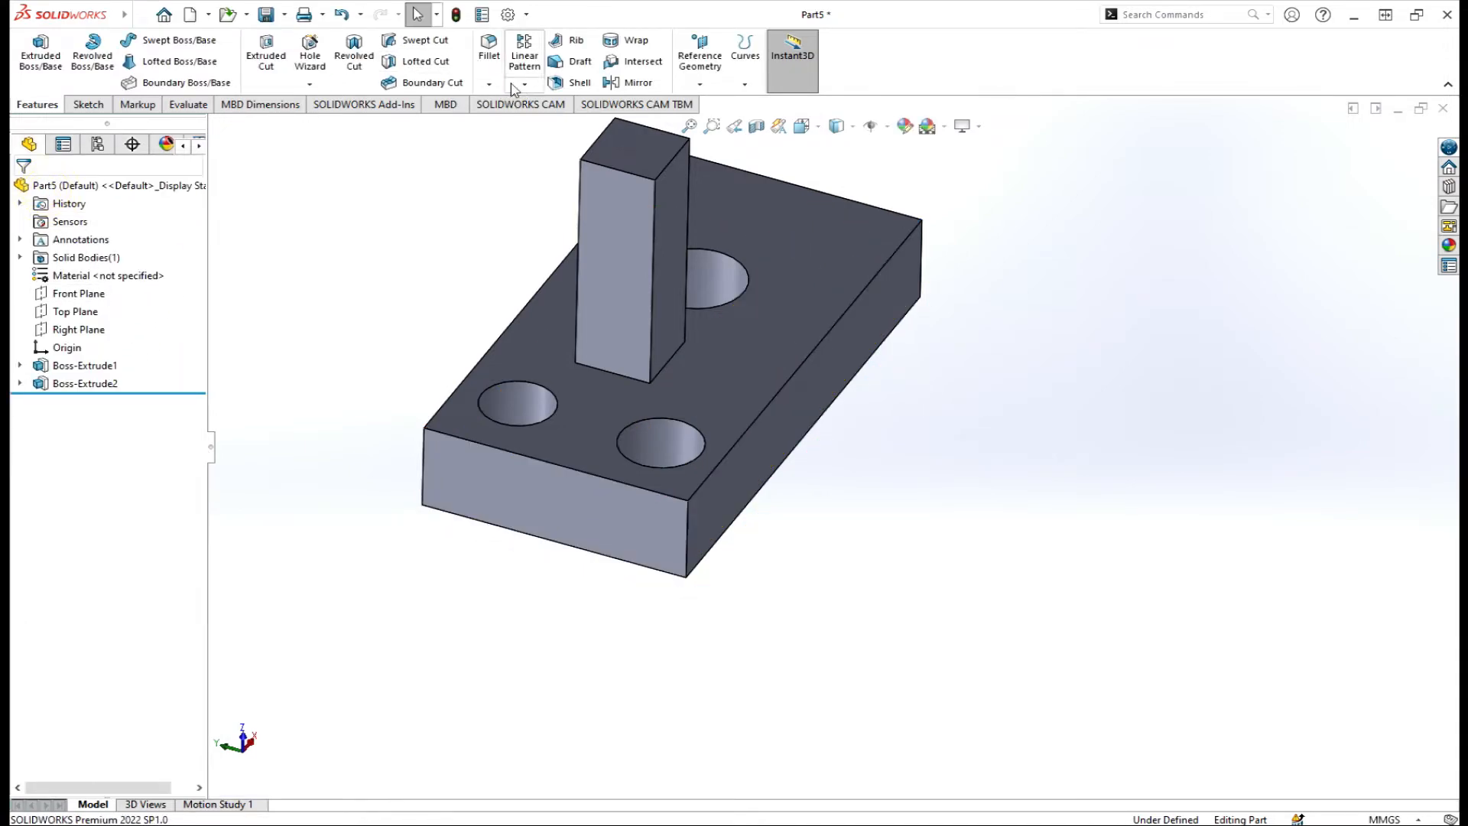
left_click(490, 84)
left_click(508, 124)
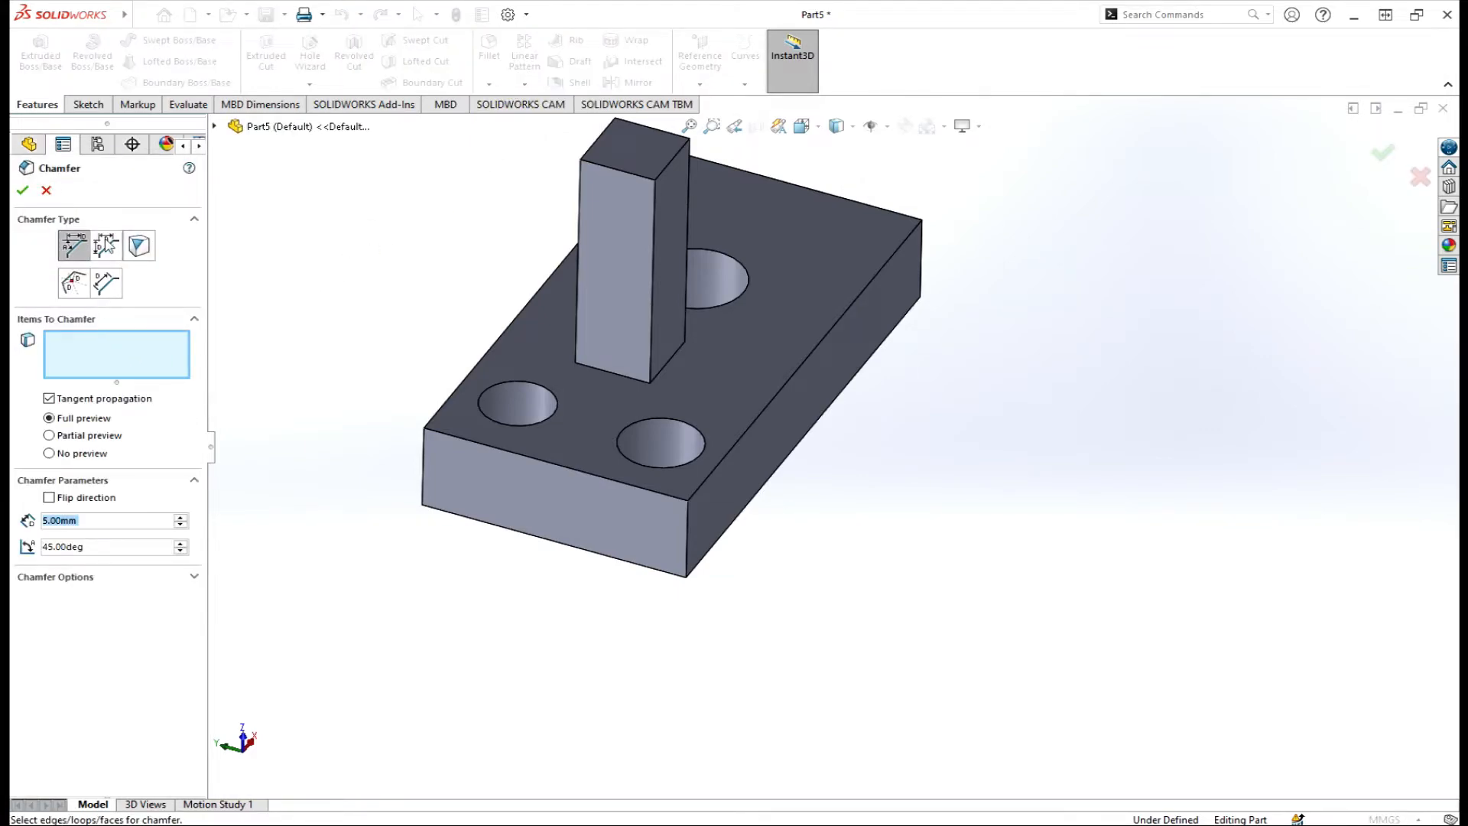
left_click(107, 245)
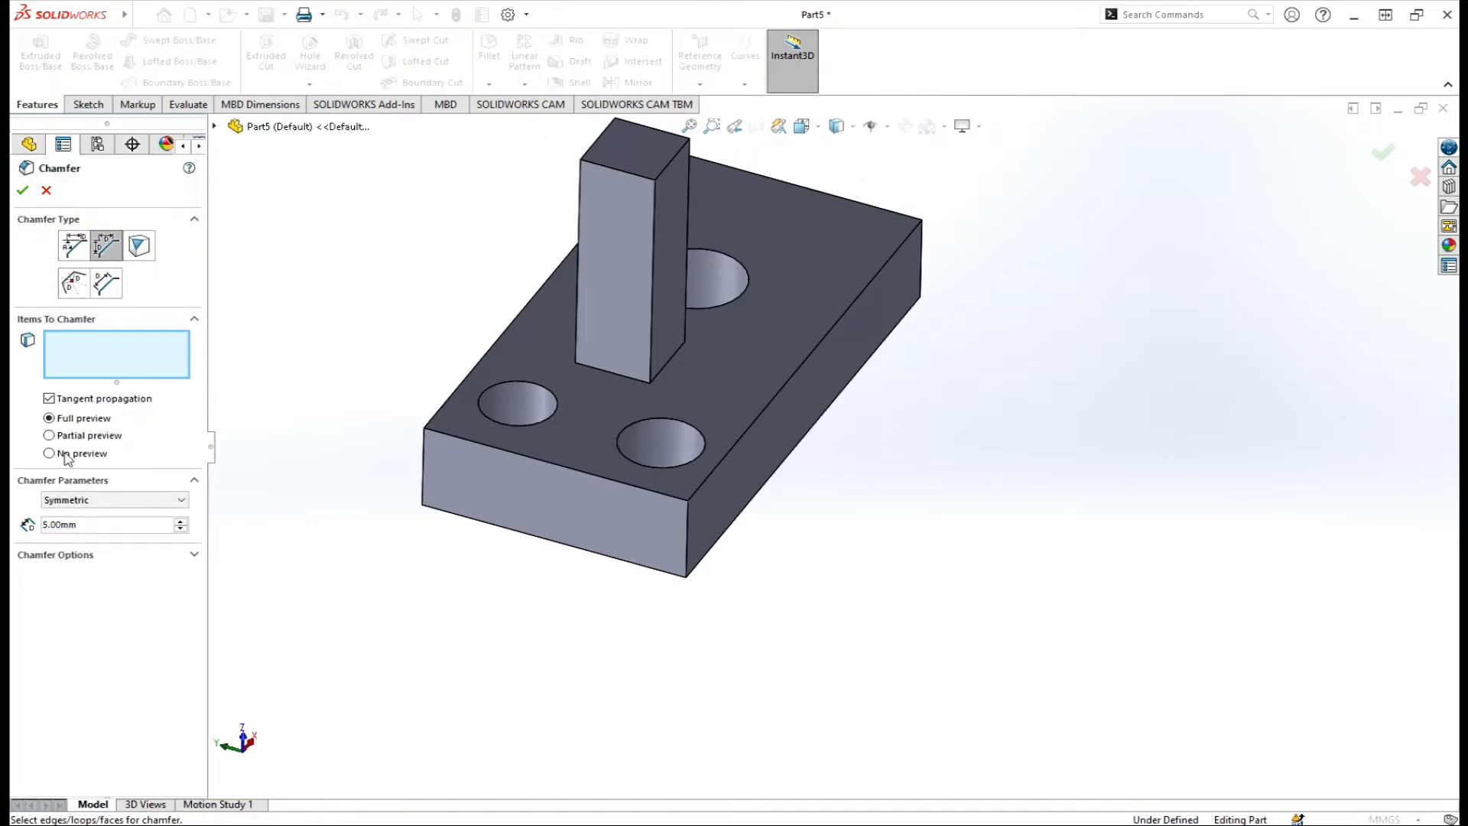
left_click(745, 432)
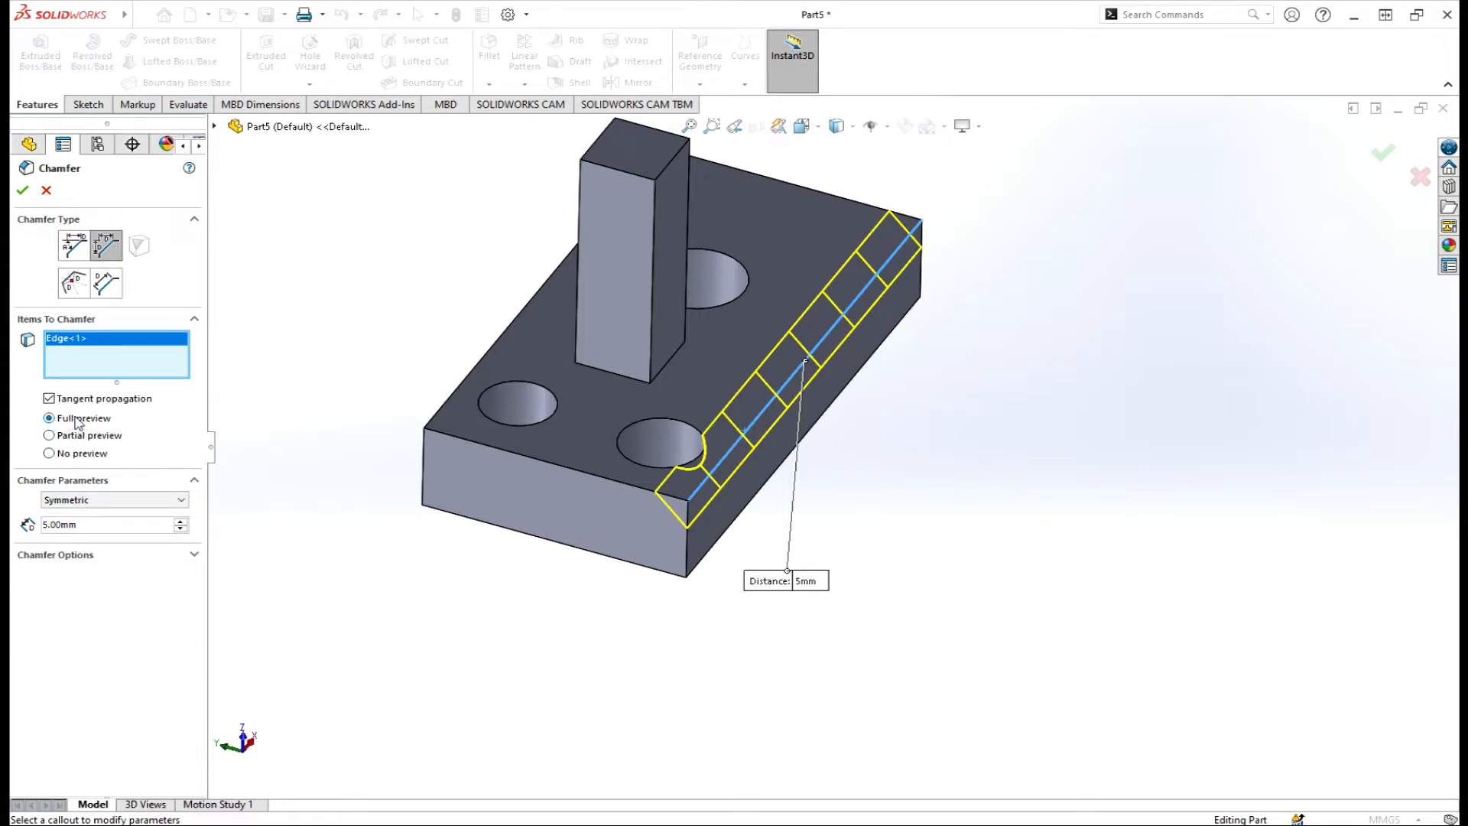
left_click(182, 522)
left_click(140, 563)
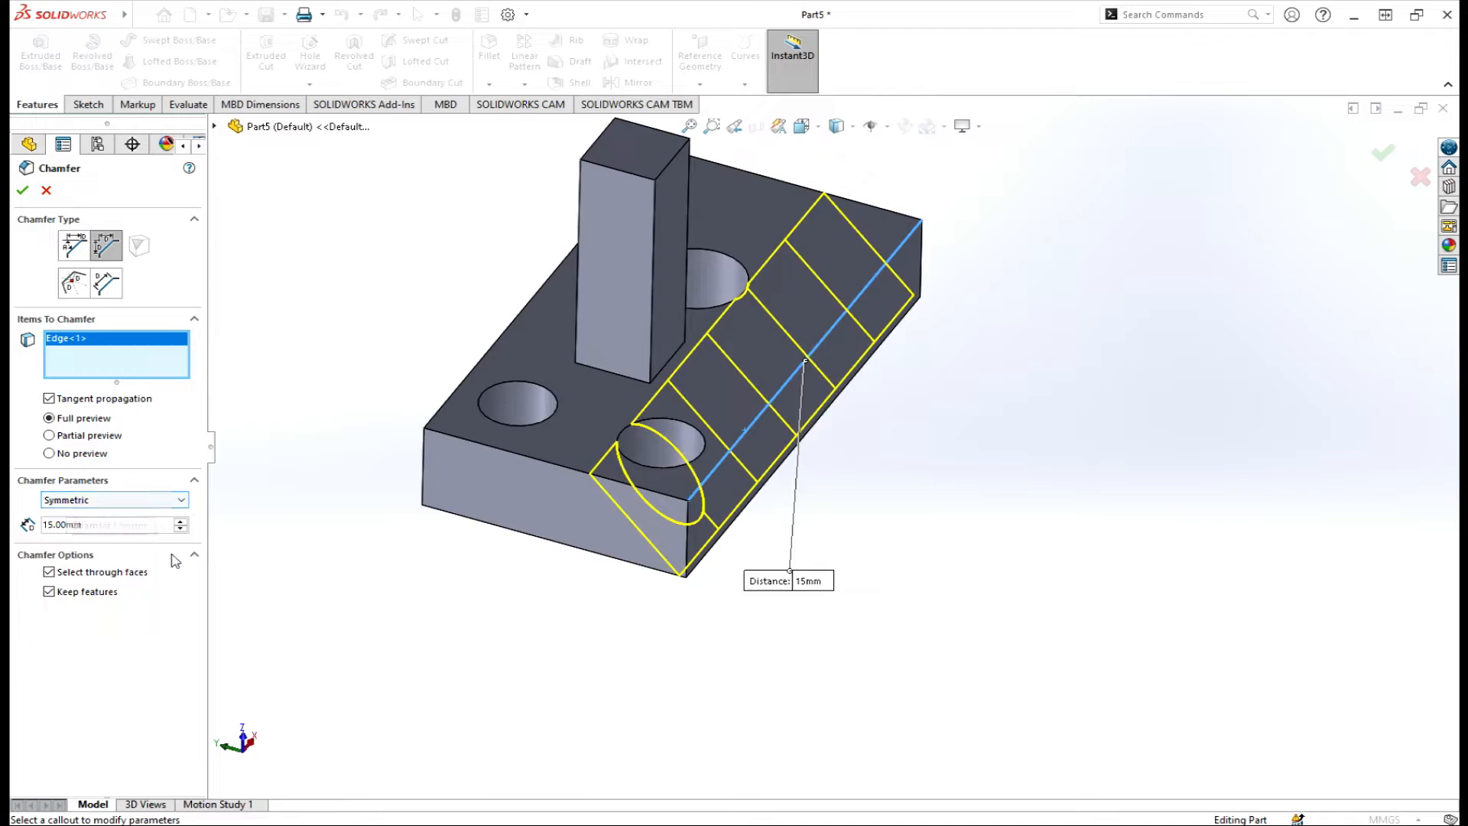
left_click(180, 523)
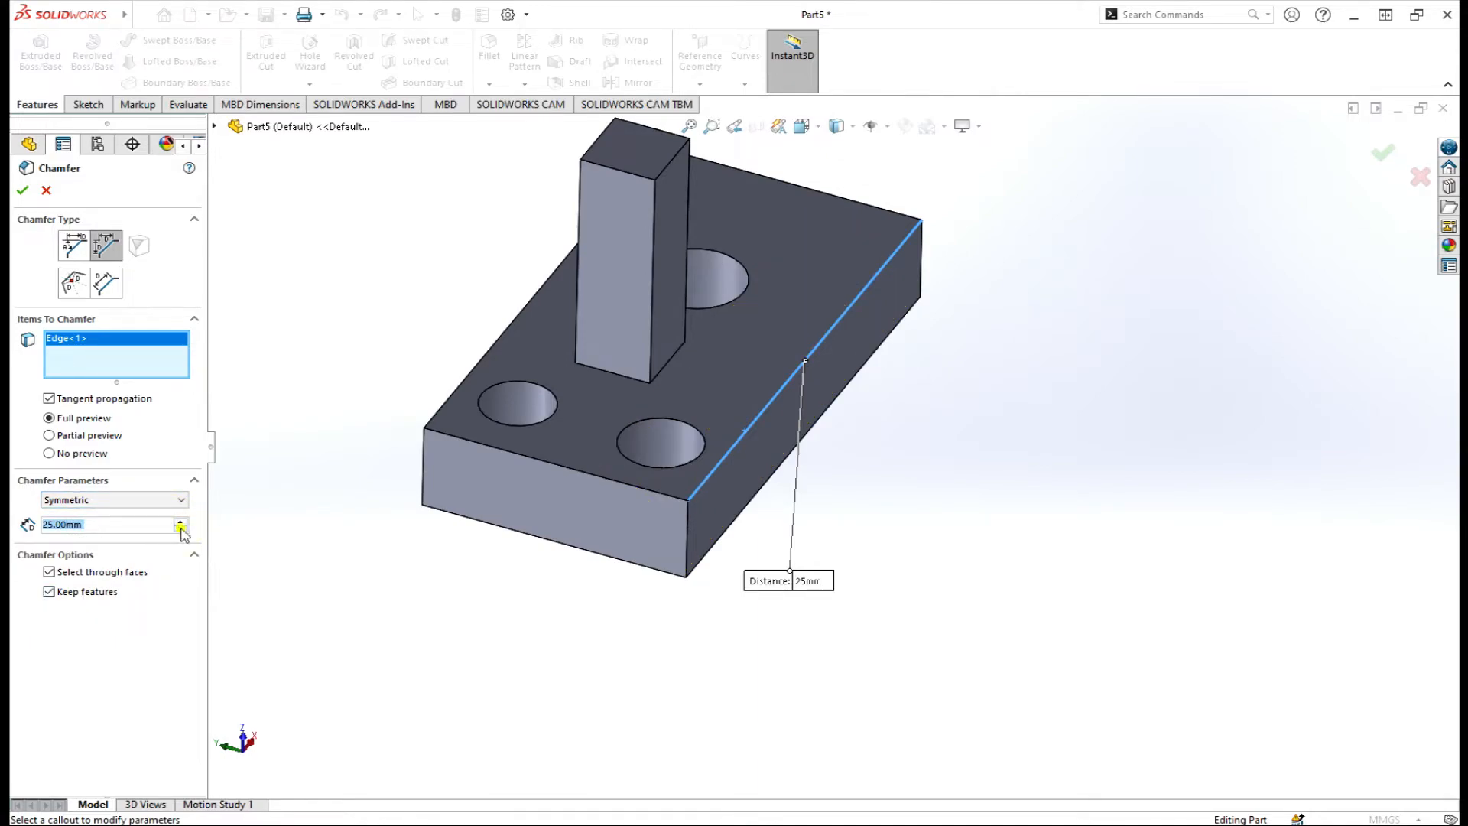
left_click(181, 528)
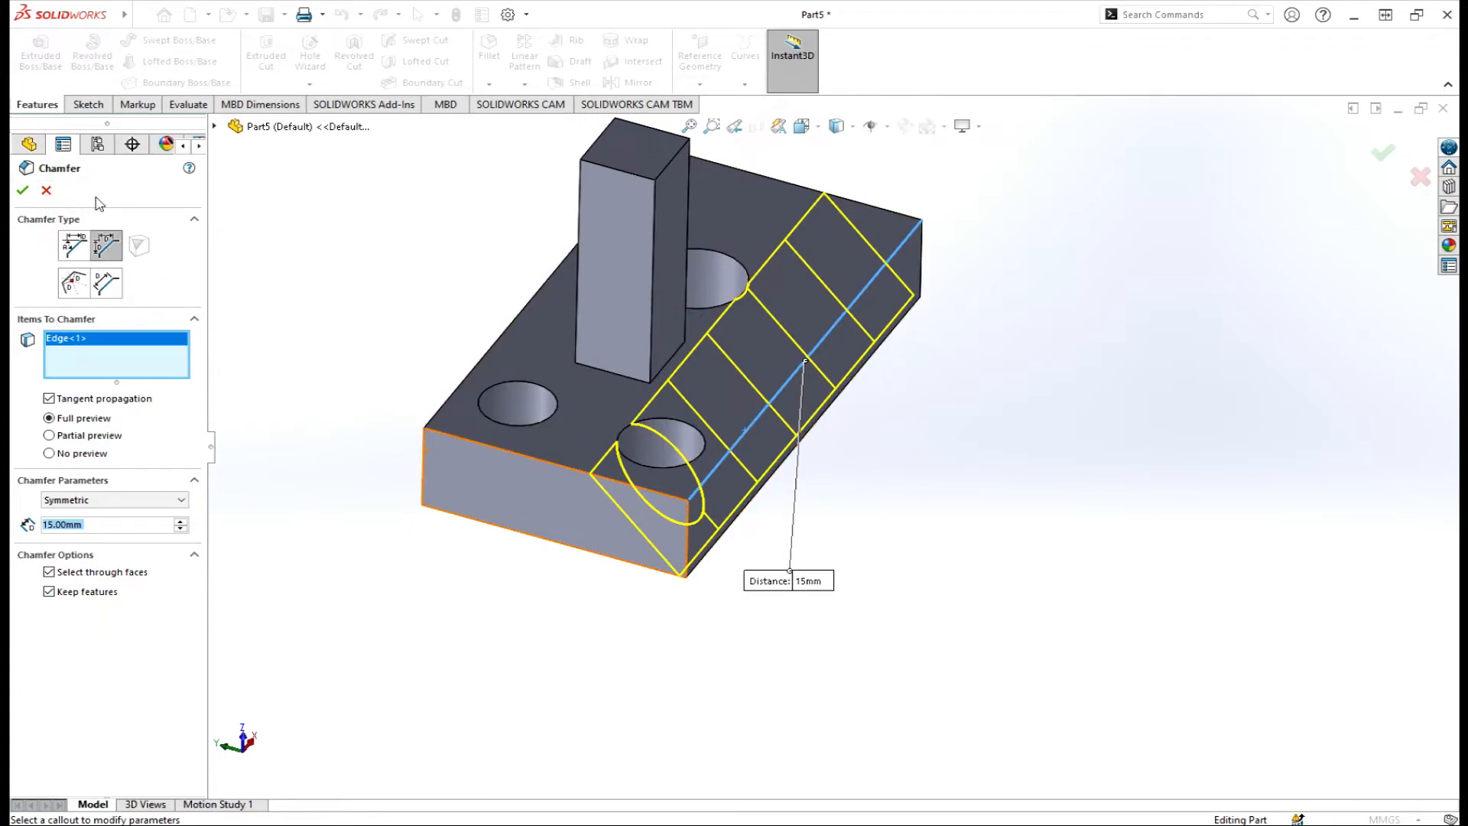
left_click(46, 191)
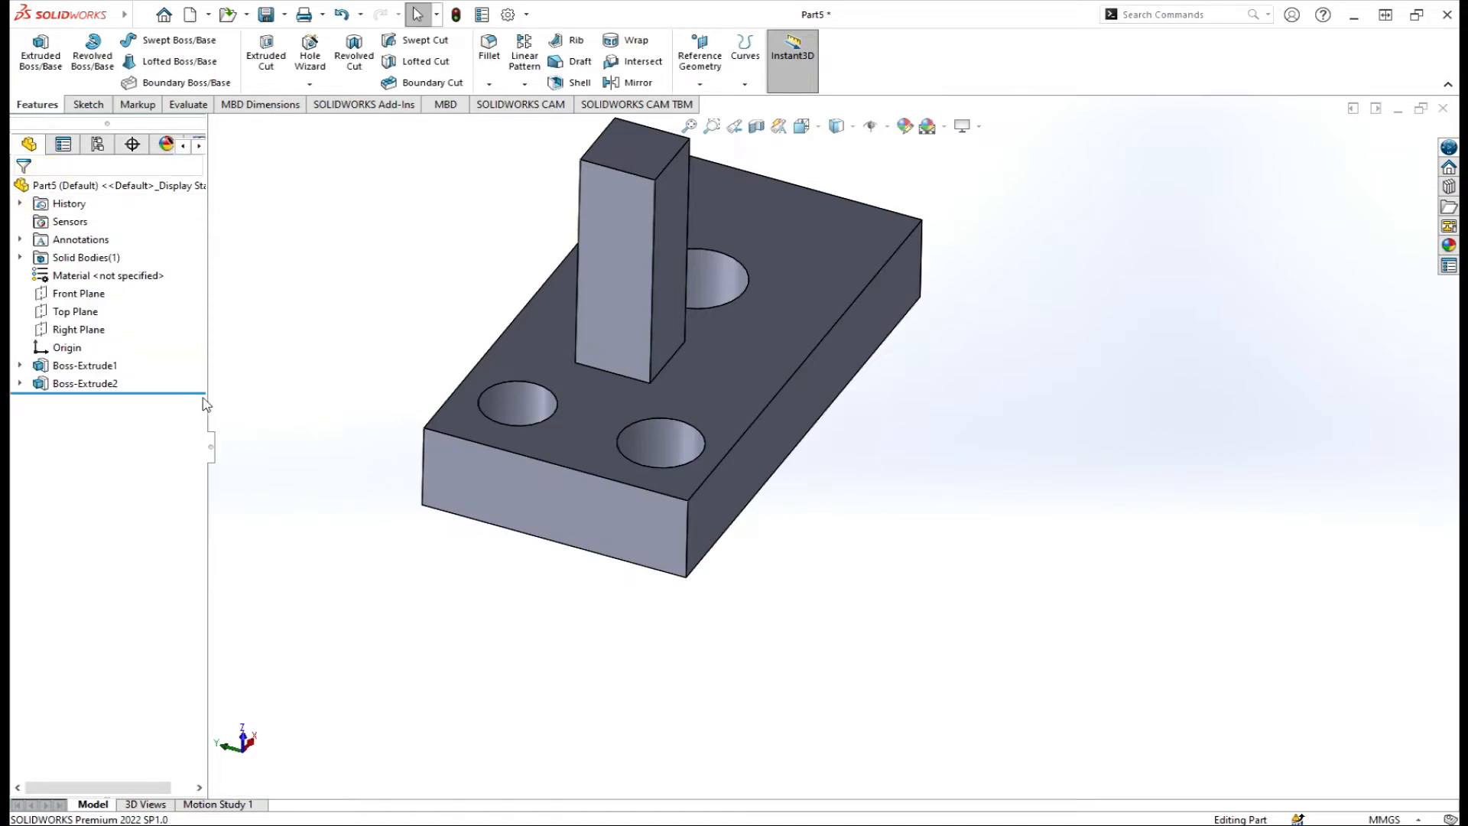
Edit Boss-Extrude1 and drag its blind depth up from 14 mm to 21 mm.
left_click(95, 370)
left_click(109, 315)
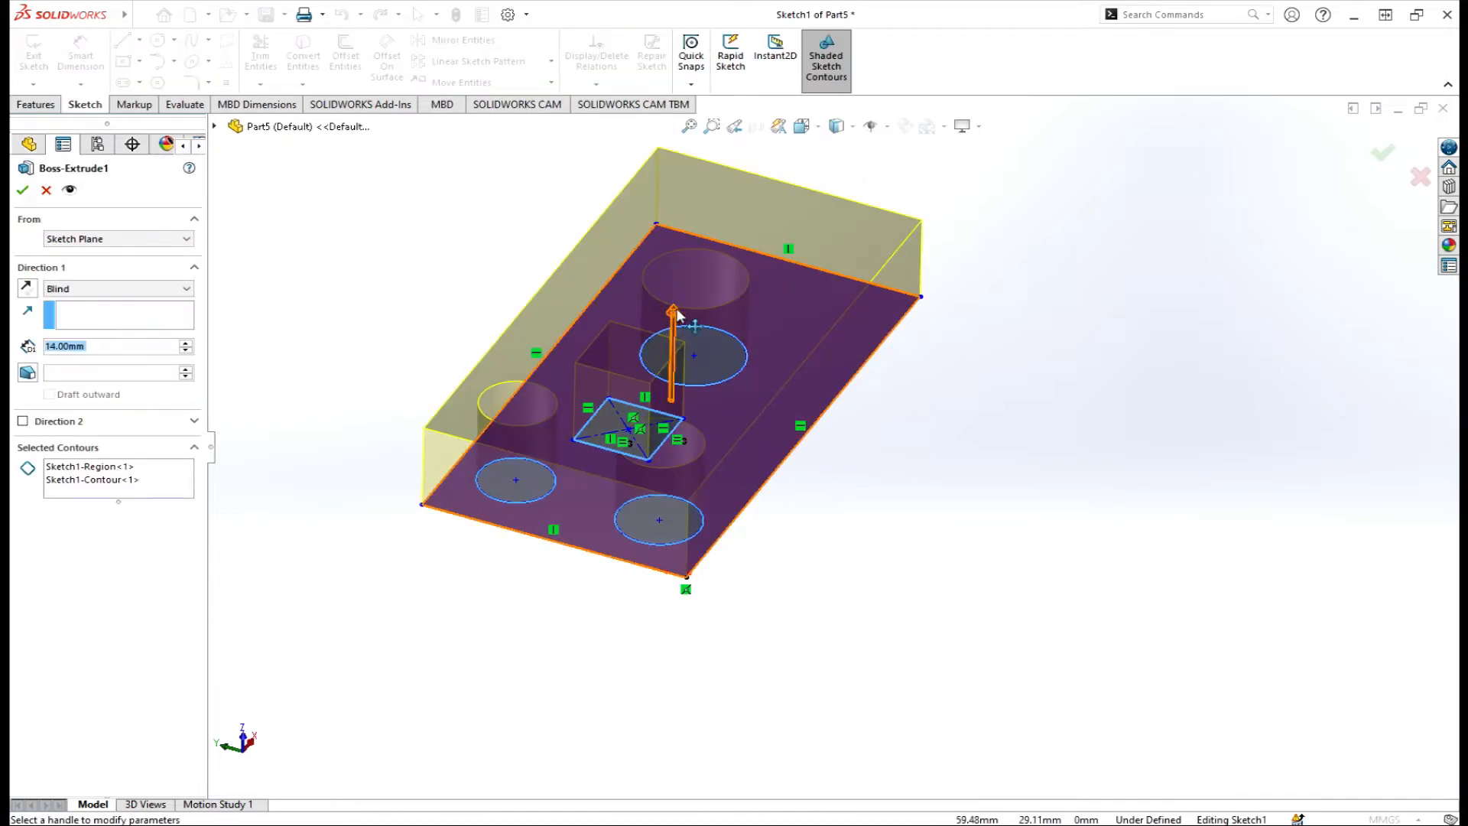
left_click_drag(677, 313, 673, 262)
mouse_move(672, 261)
middle_mouse_down()
mouse_move(903, 415)
mouse_move(1016, 386)
mouse_move(868, 352)
middle_mouse_up()
left_click_drag(729, 276, 741, 237)
left_click(23, 191)
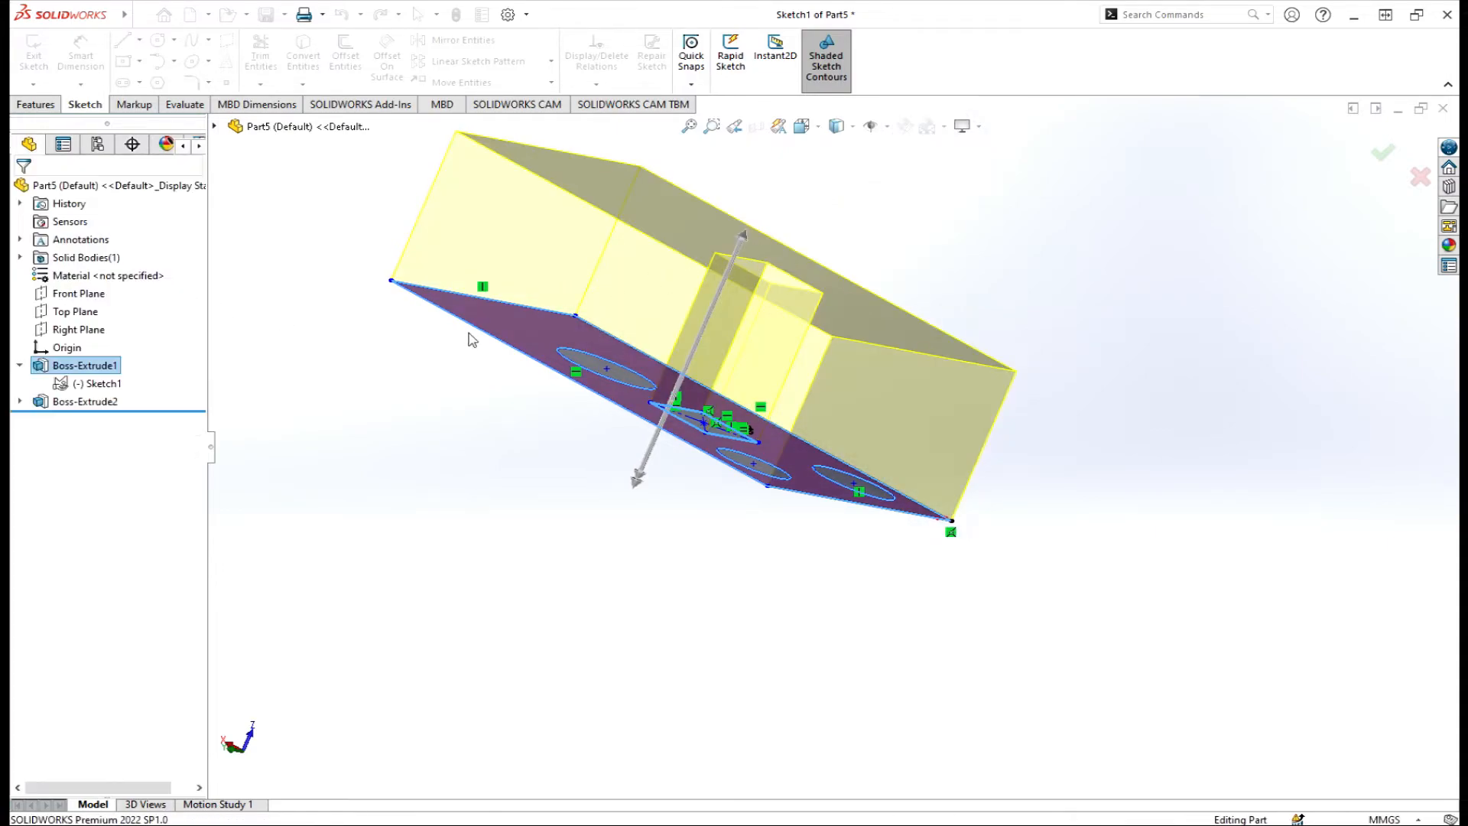
mouse_move(678, 354)
middle_mouse_down()
mouse_move(599, 469)
mouse_move(910, 402)
mouse_move(929, 360)
mouse_move(772, 399)
middle_mouse_up()
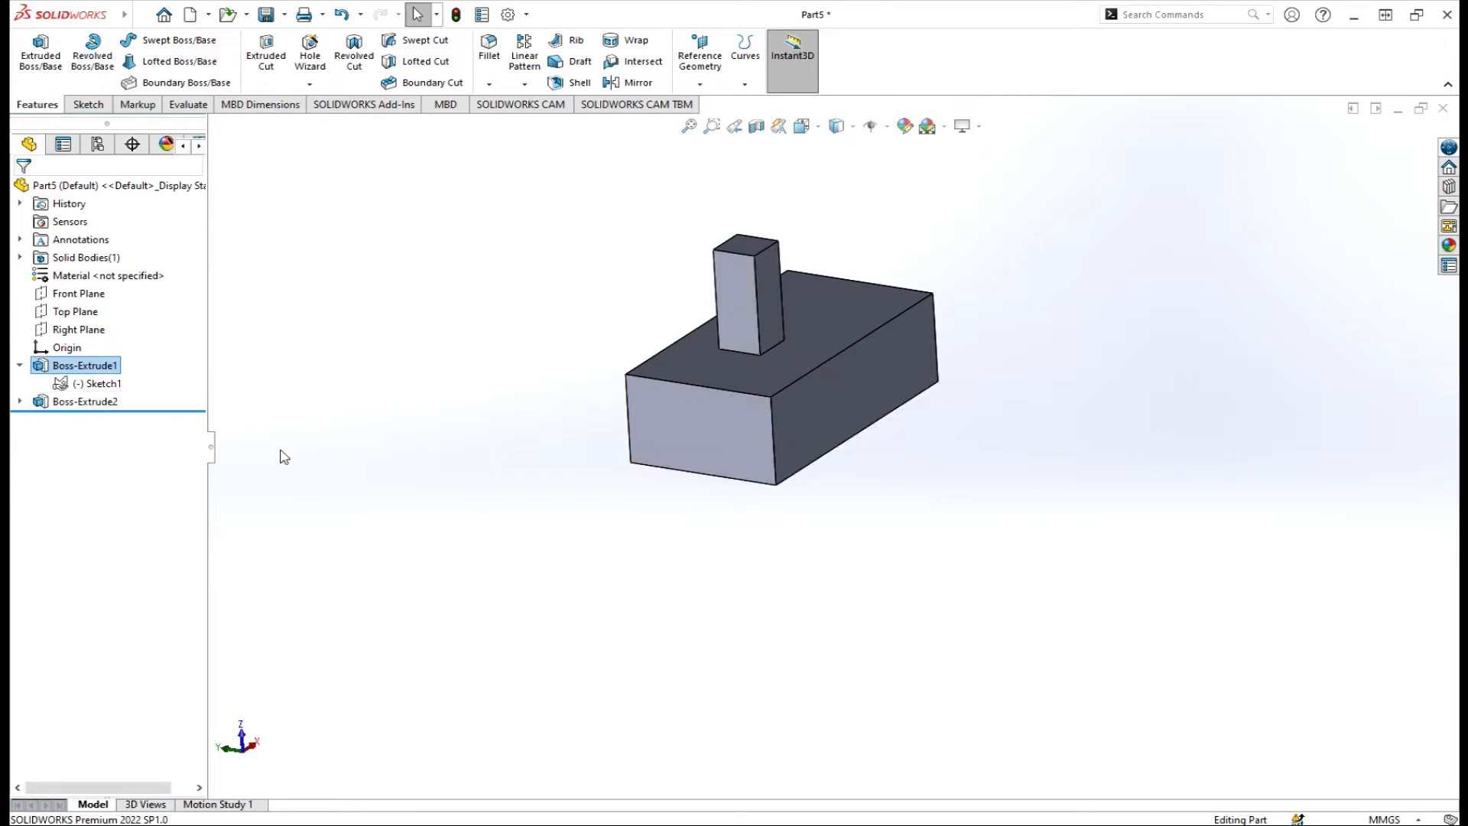
left_click(20, 367)
Chamfer the block edge beside the post with a symmetric 25 mm Distance-Distance chamfer.
left_click(489, 84)
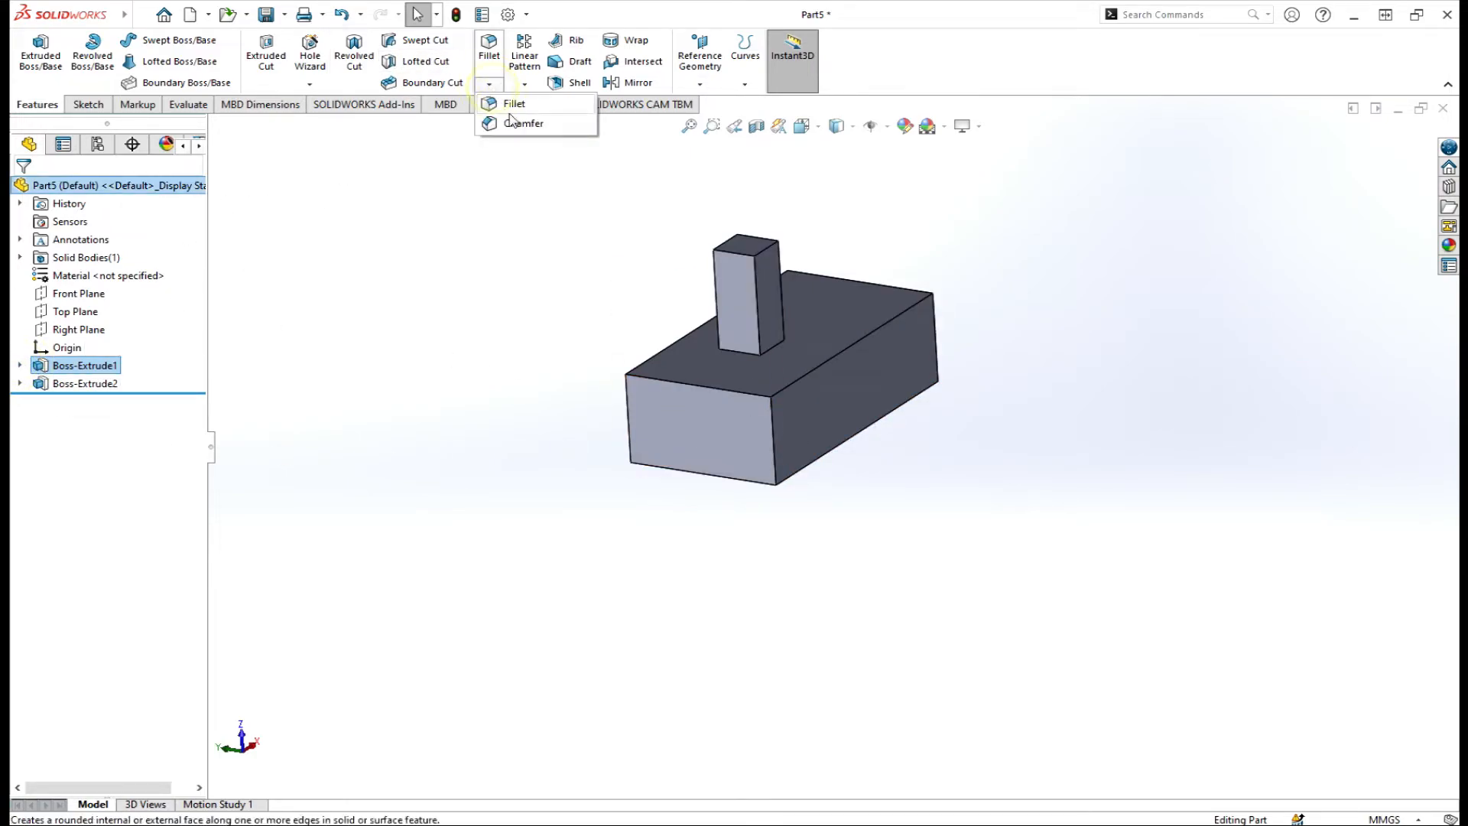
left_click(520, 124)
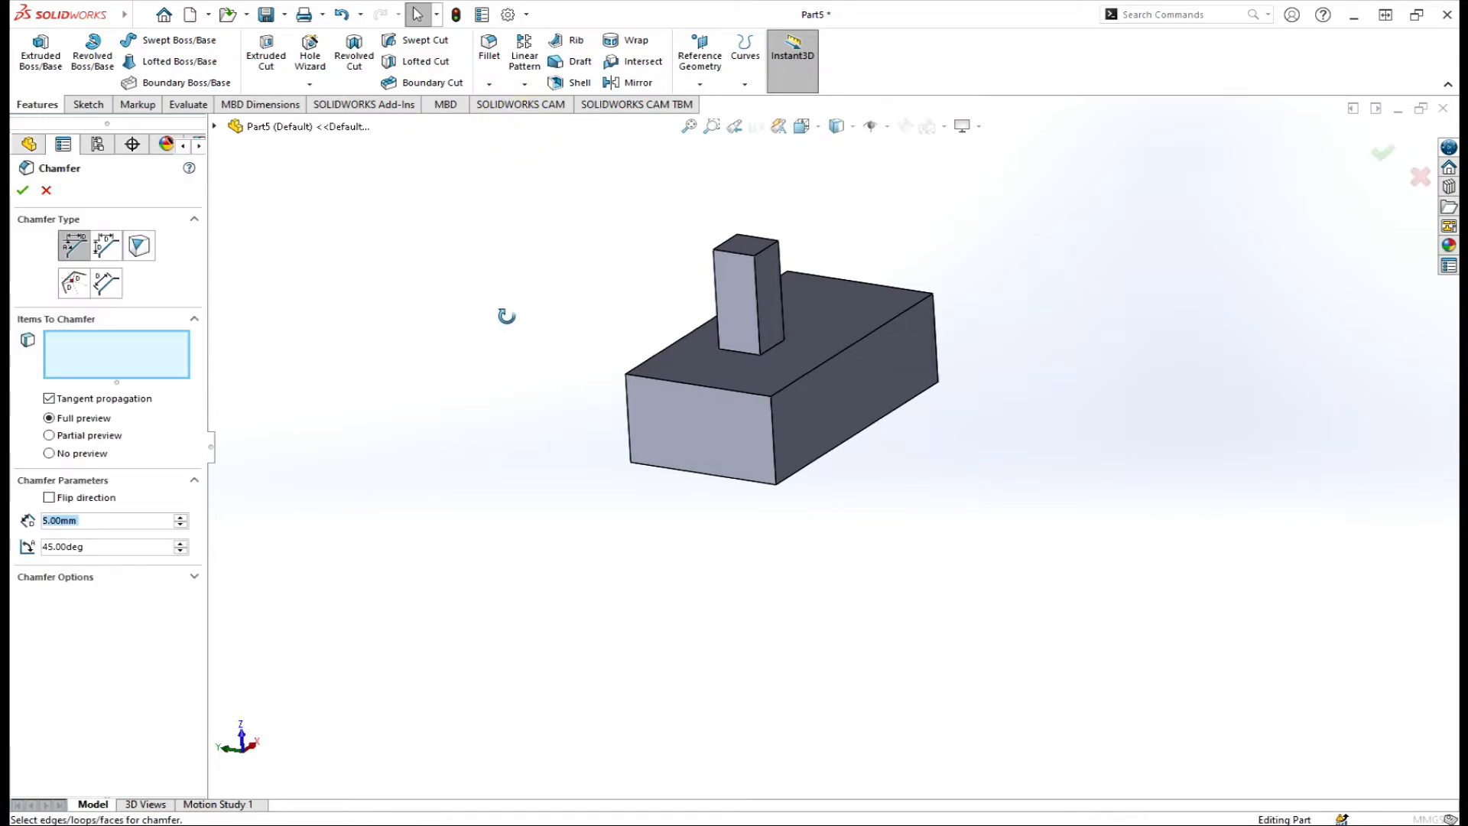
middle_click_drag(506, 315, 373, 429)
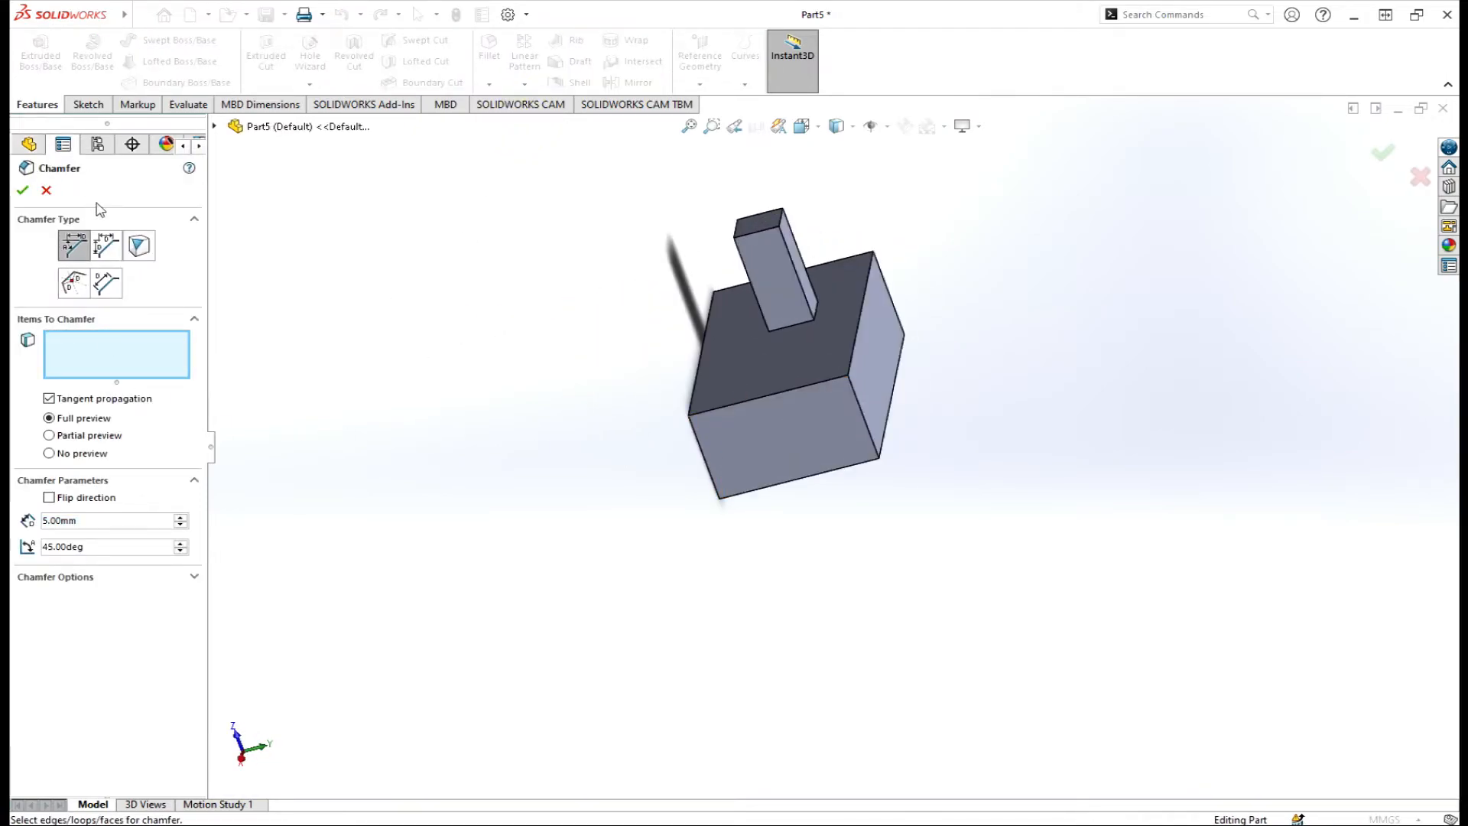
left_click(106, 245)
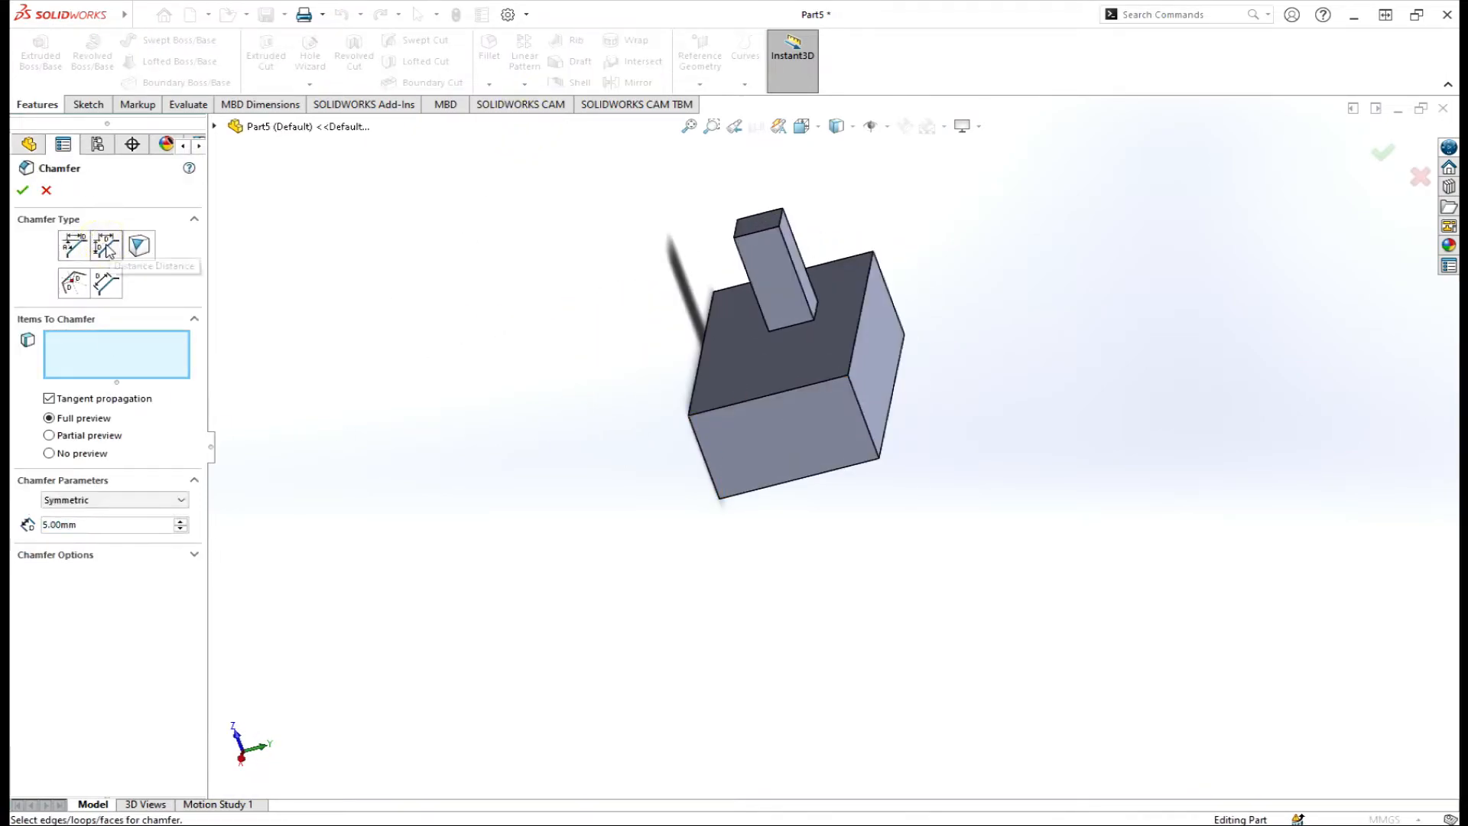
left_click(860, 310)
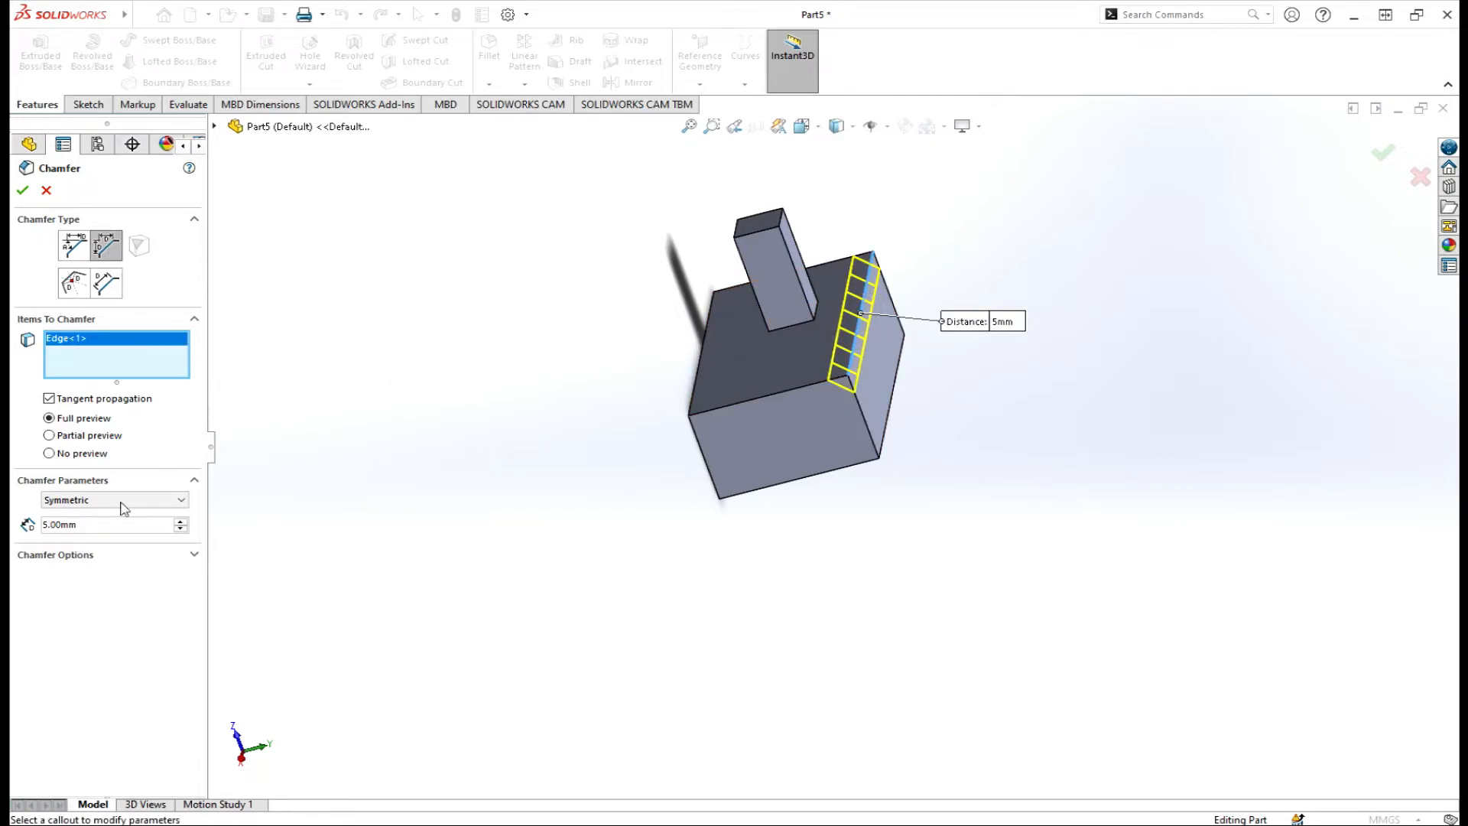
left_click(180, 522)
left_click(181, 523)
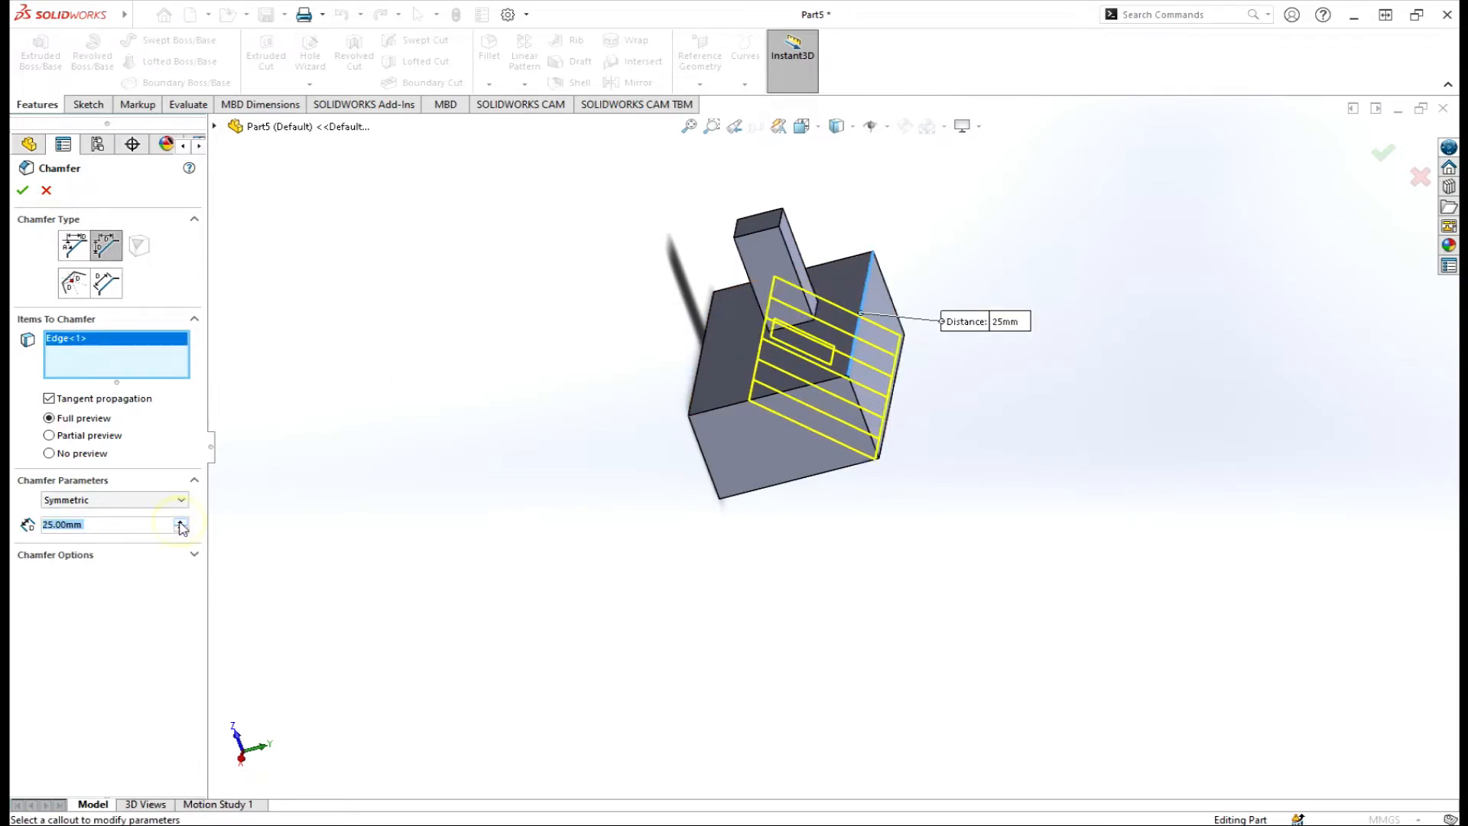
left_click(181, 530)
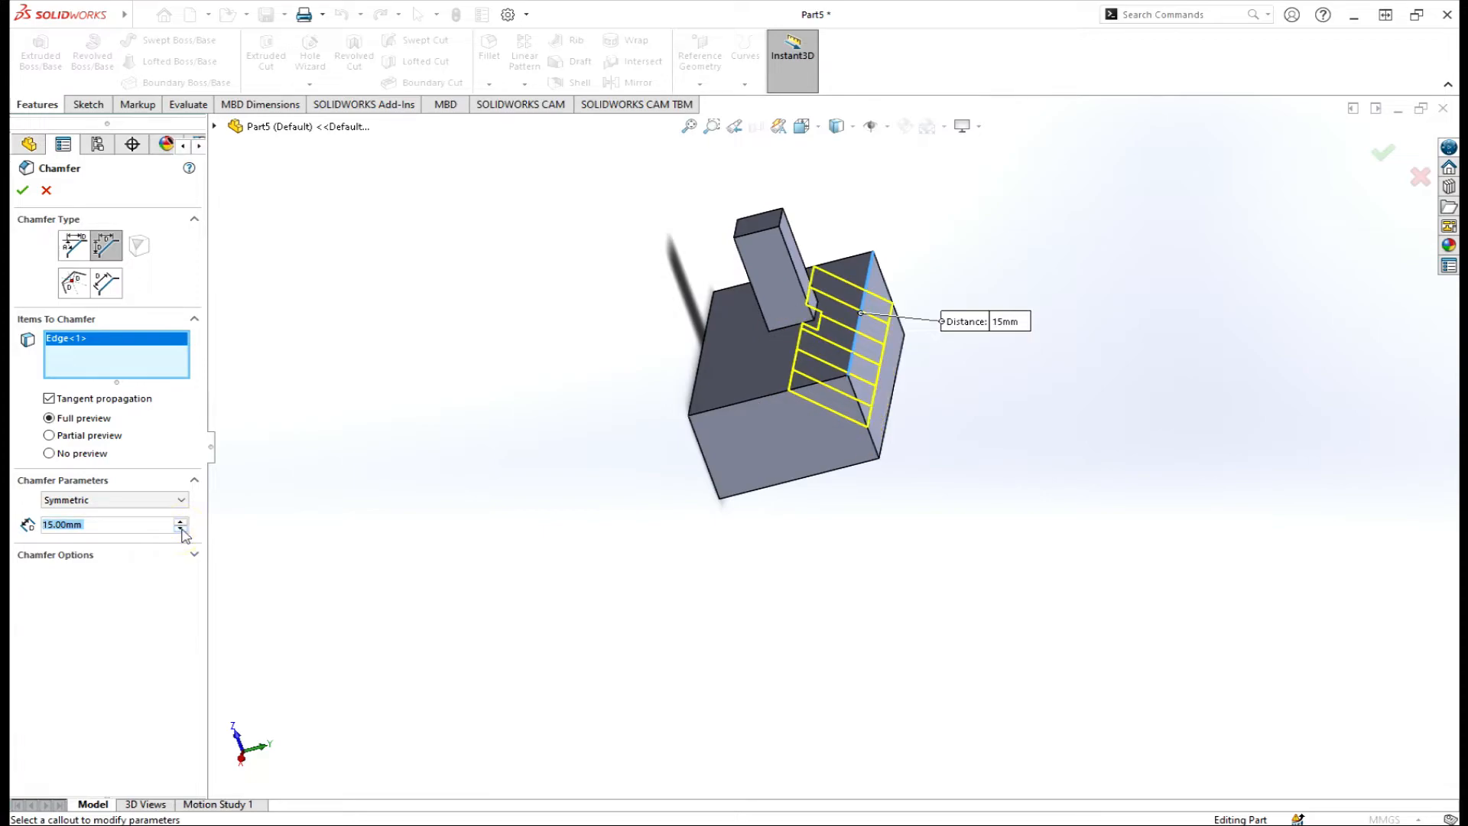
left_click(180, 522)
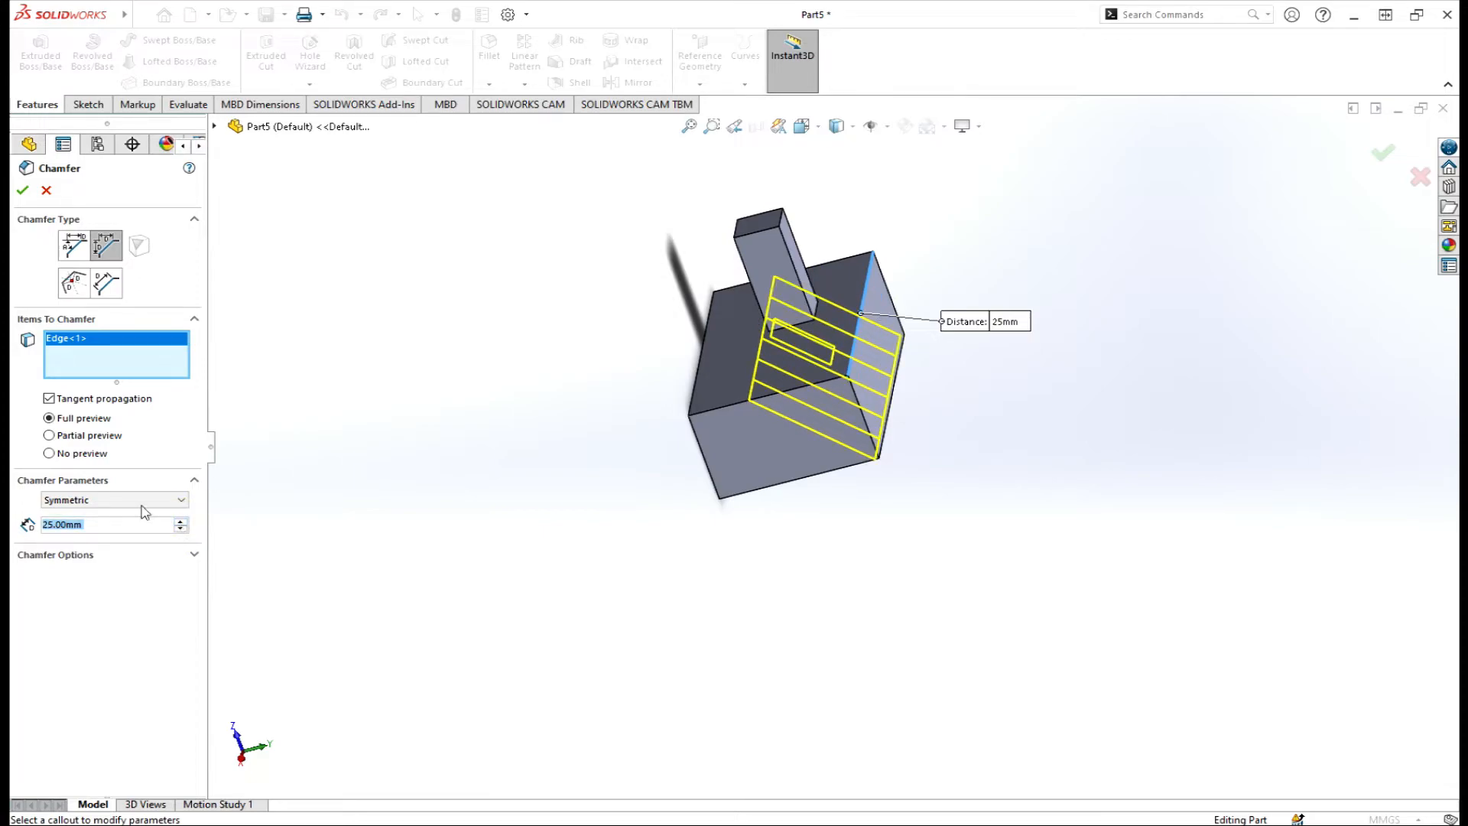
left_click(22, 192)
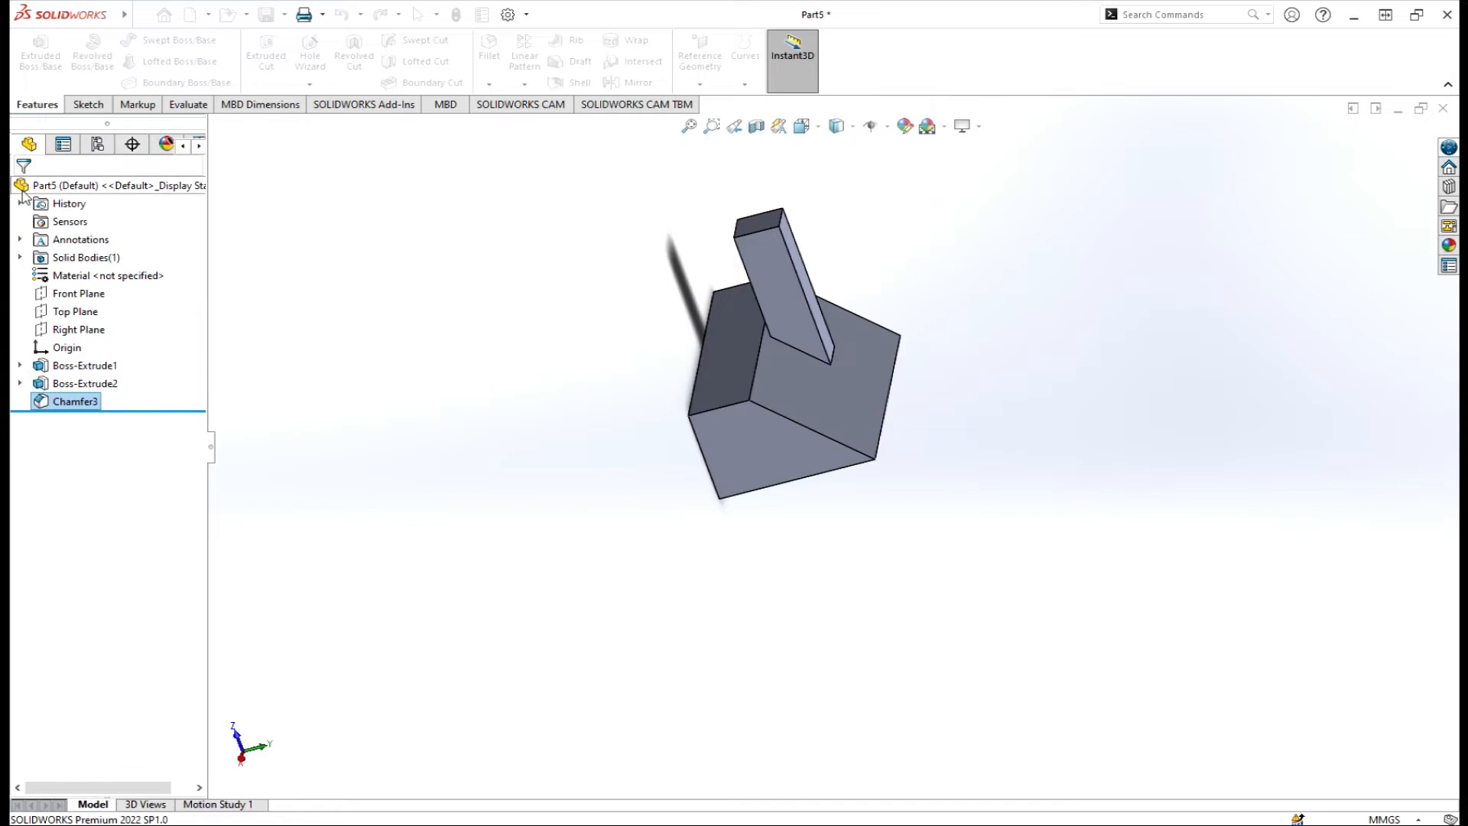
middle_click_drag(878, 441, 915, 436)
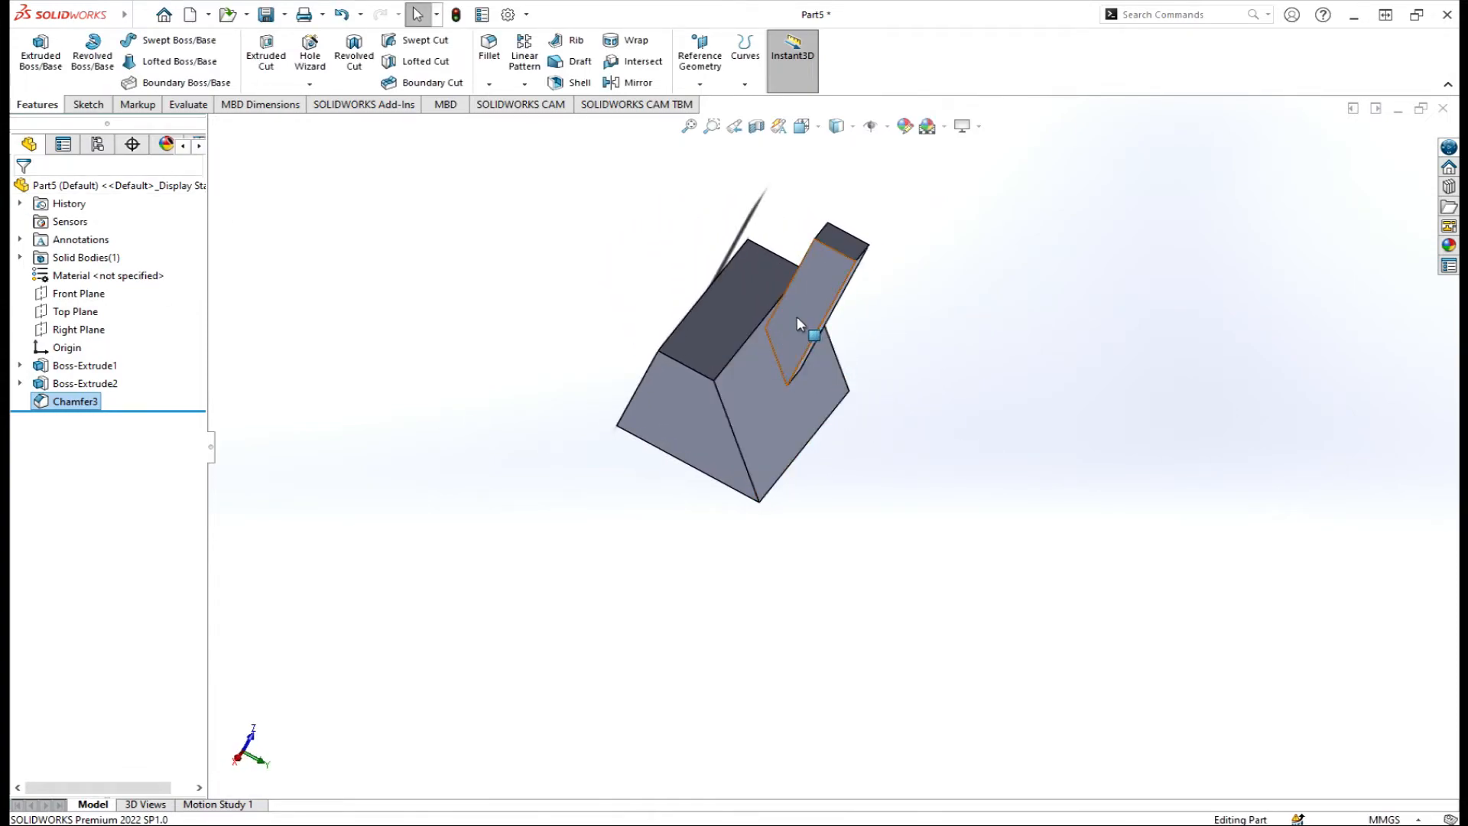
Edit Chamfer3 with Keep features off so the bevel cuts through the post.
right_click(60, 403)
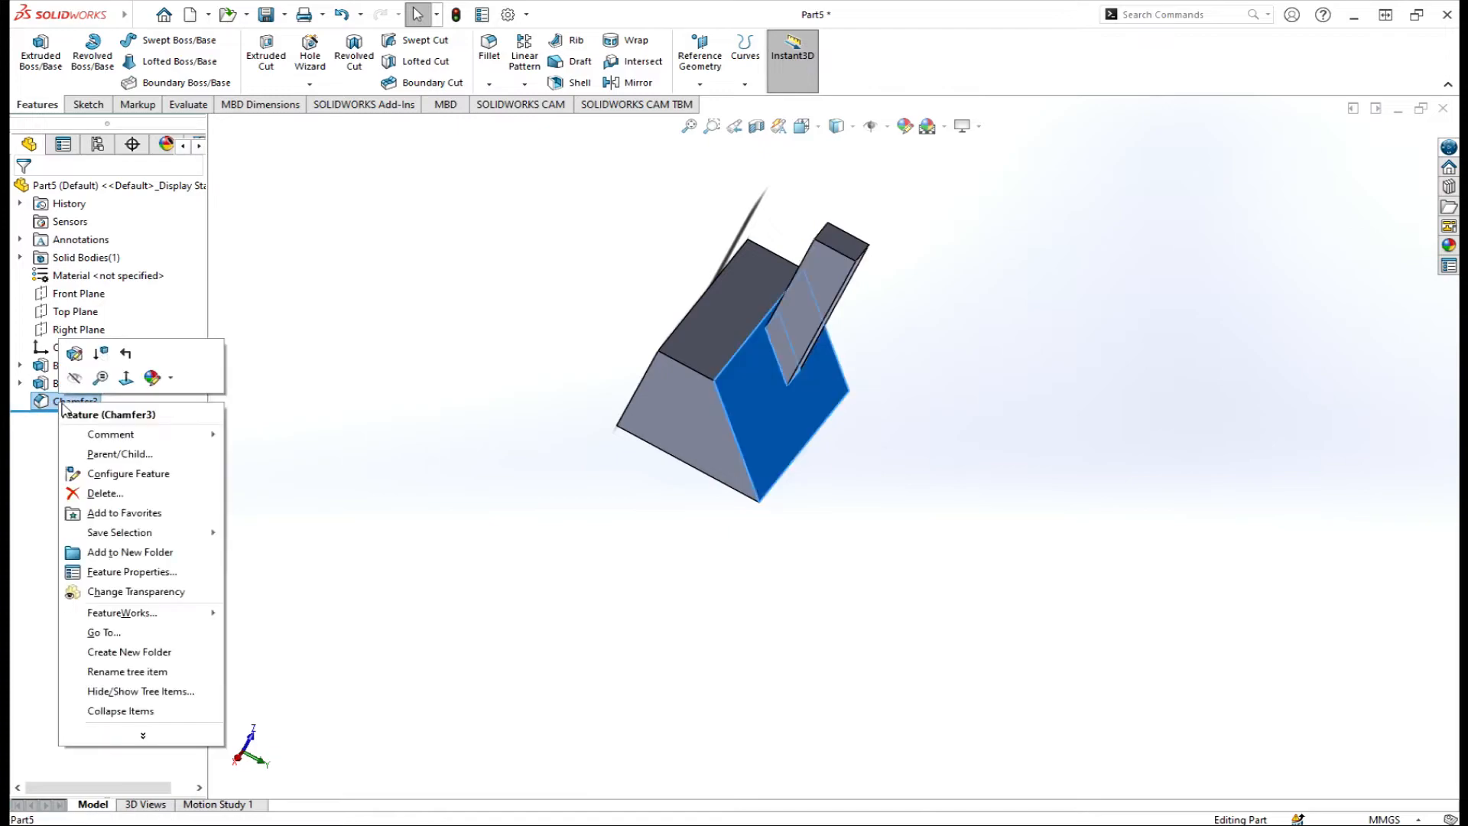
left_click(79, 355)
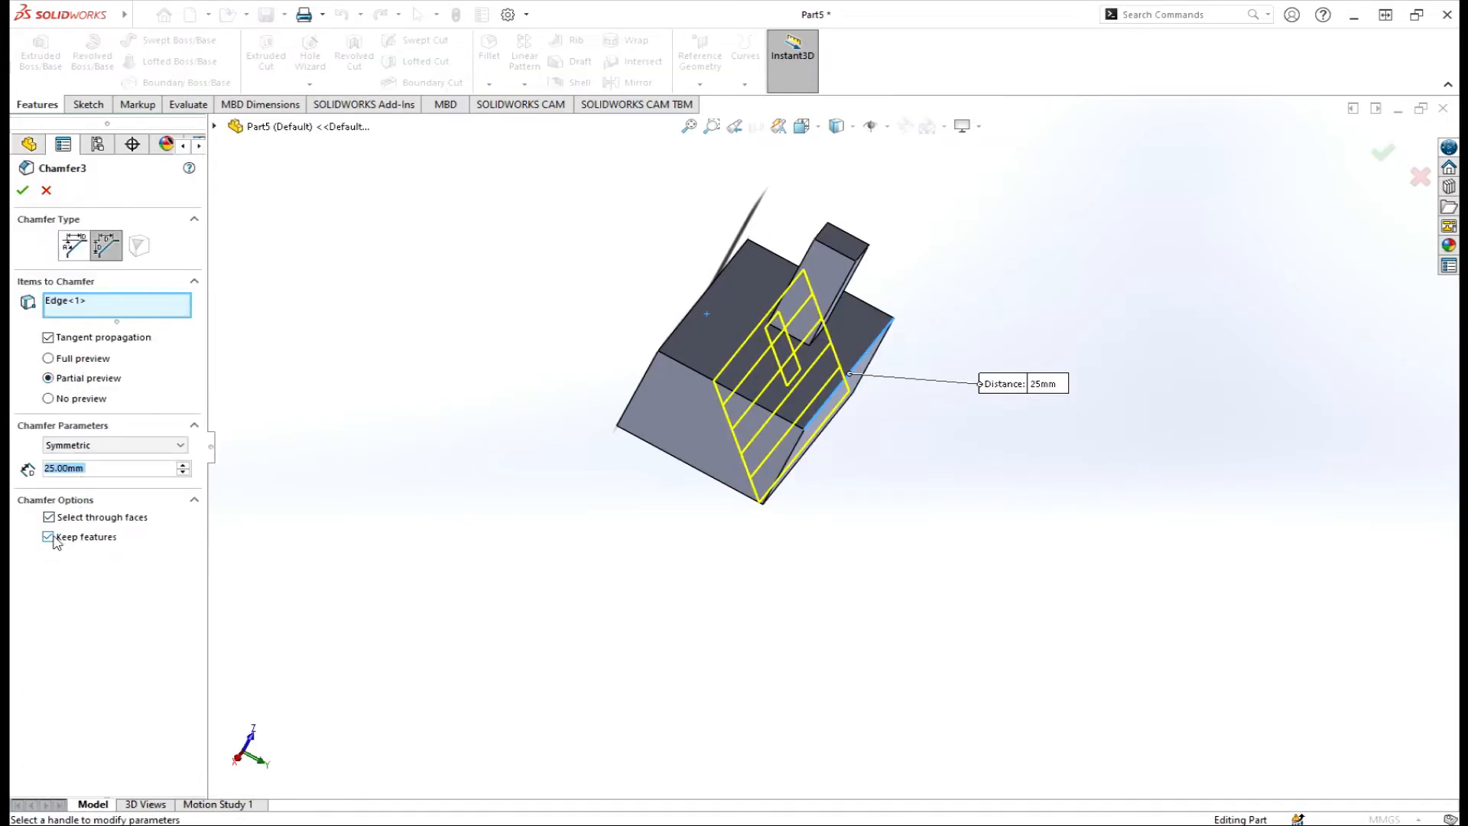
left_click(51, 538)
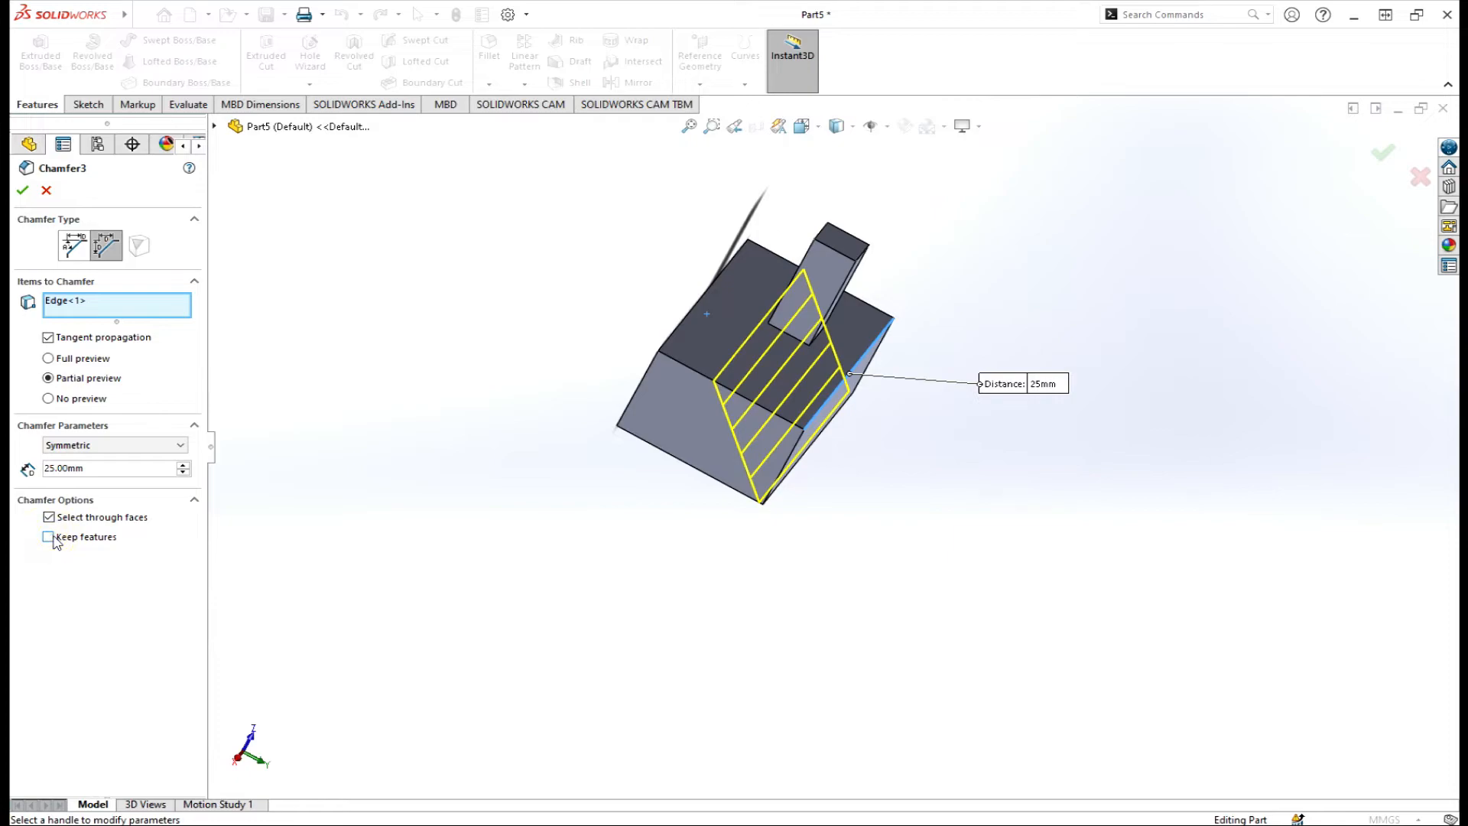
left_click(24, 190)
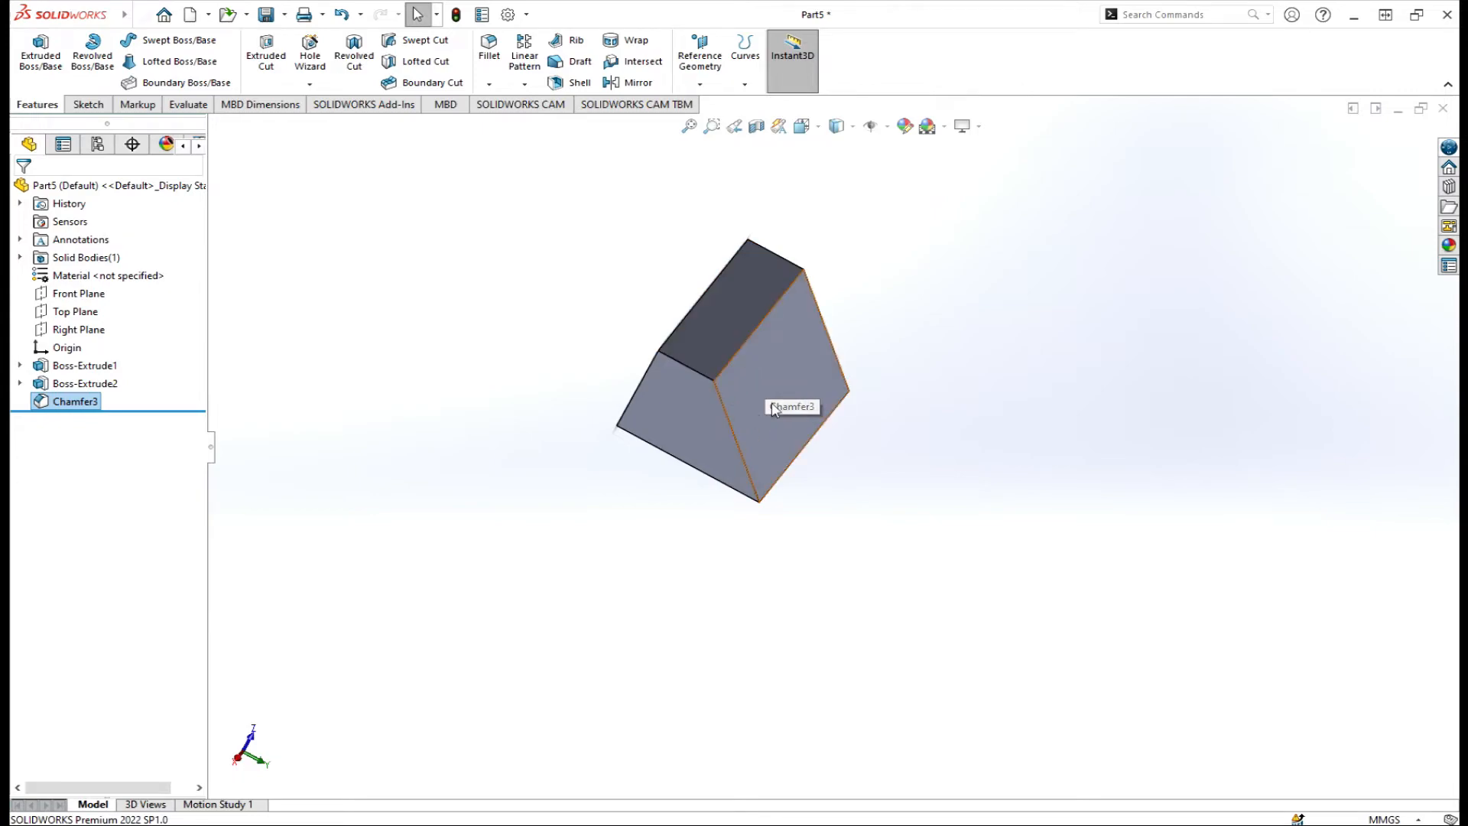
Turn Keep features back on for Chamfer3 to preserve the post, then delete Chamfer3.
right_click(74, 400)
left_click(69, 354)
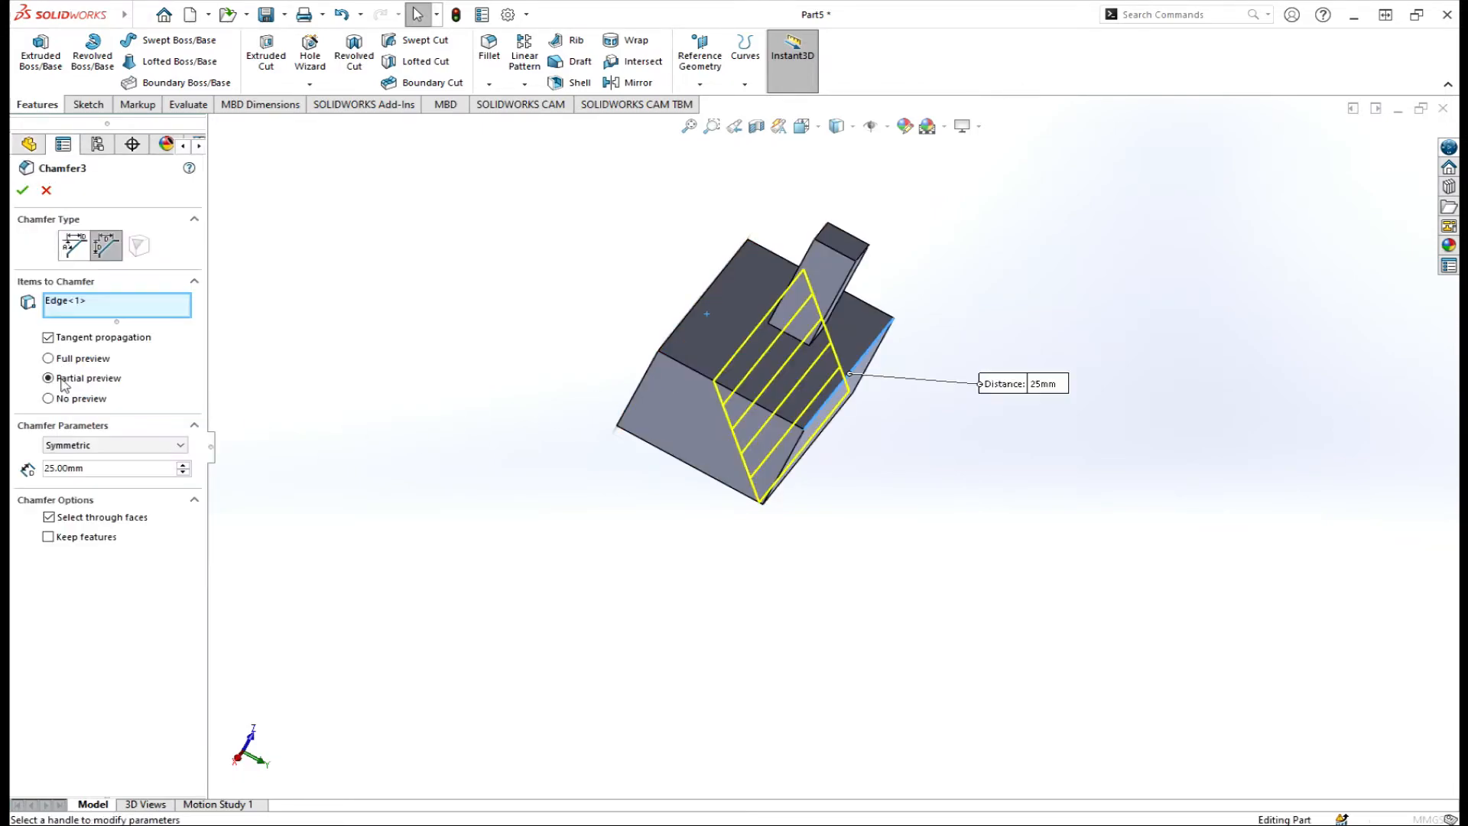
left_click(48, 538)
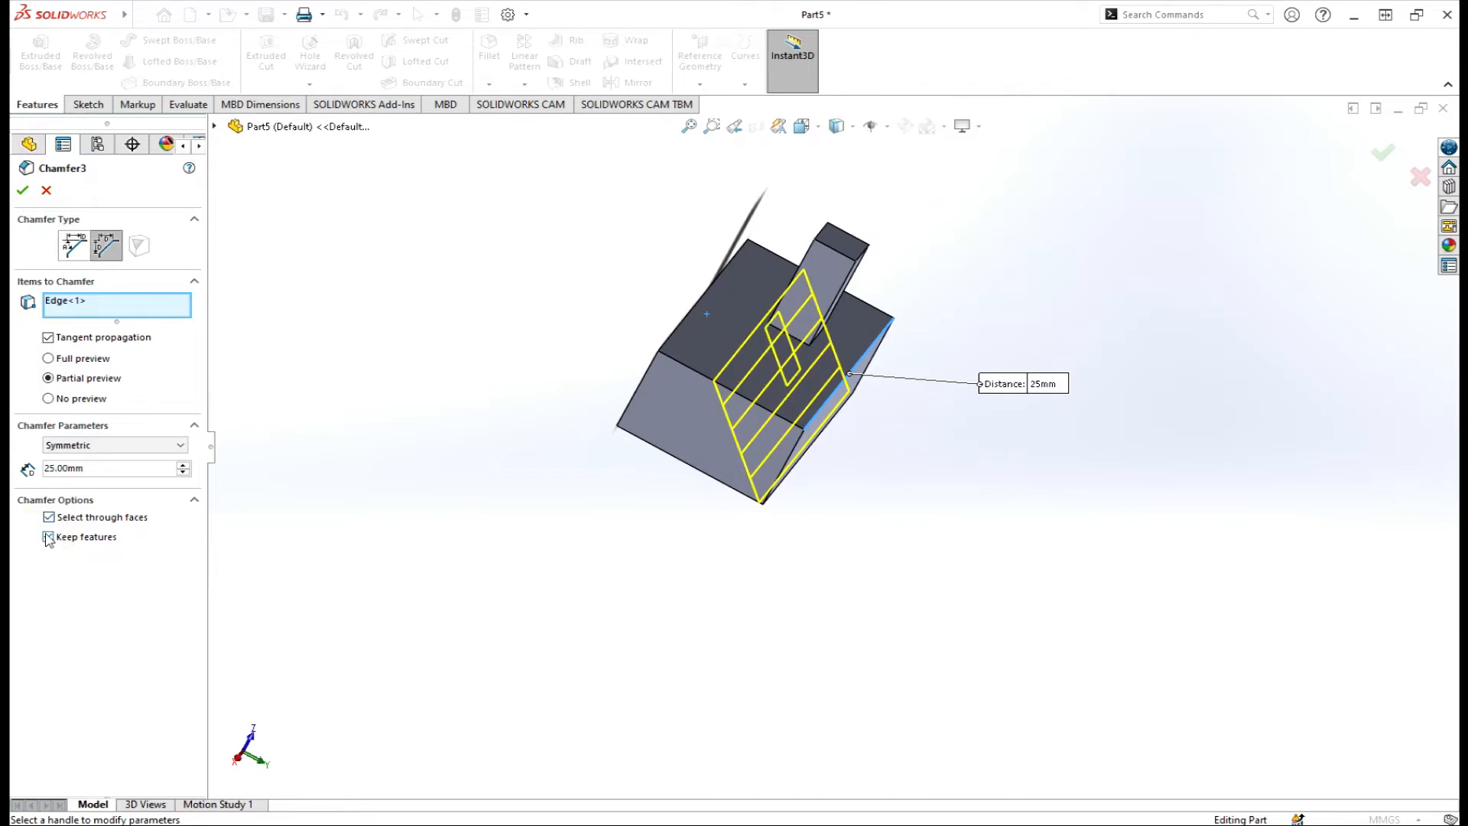
left_click(24, 195)
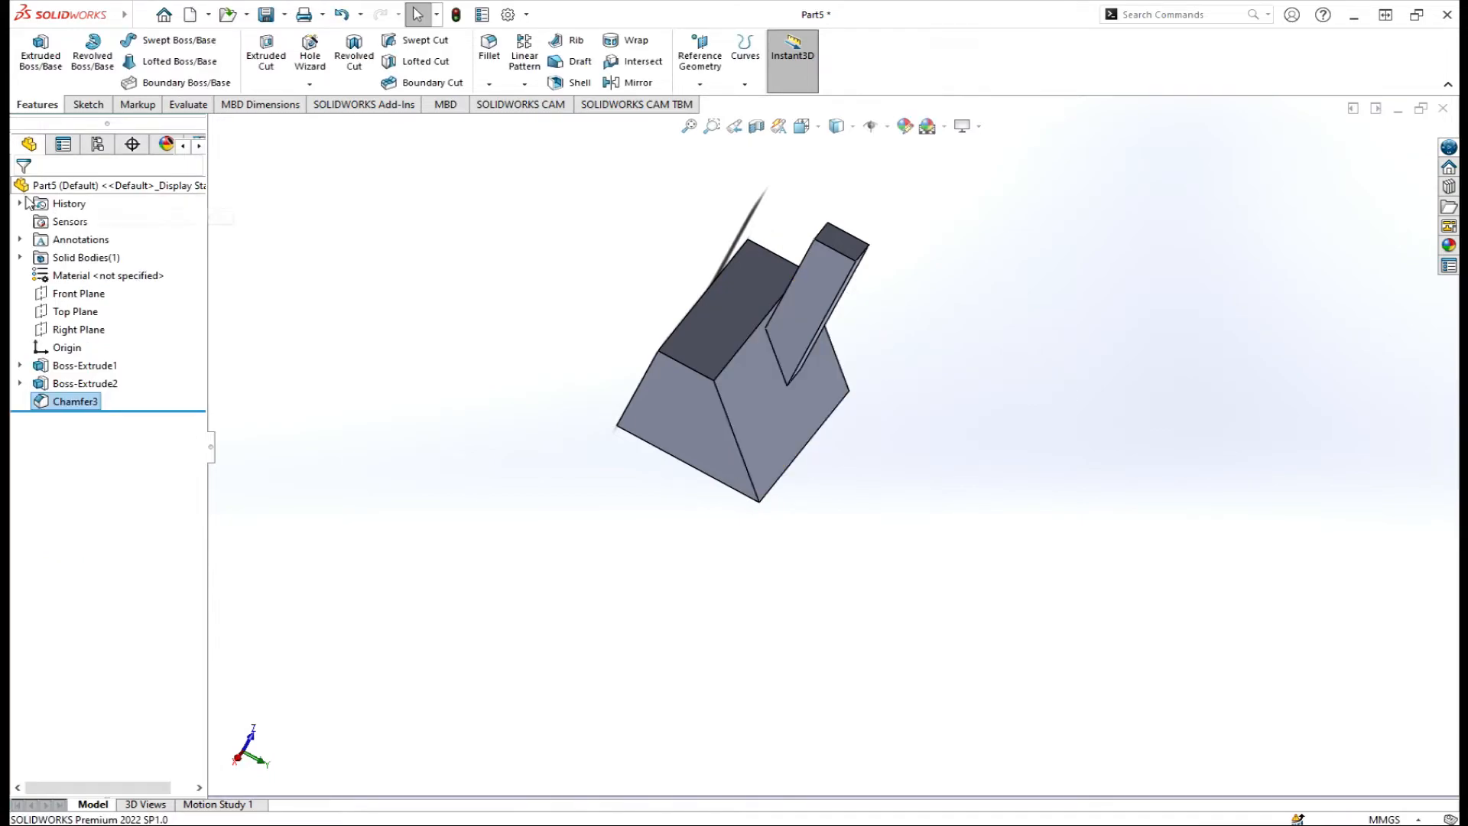
middle_click_drag(419, 369, 382, 389)
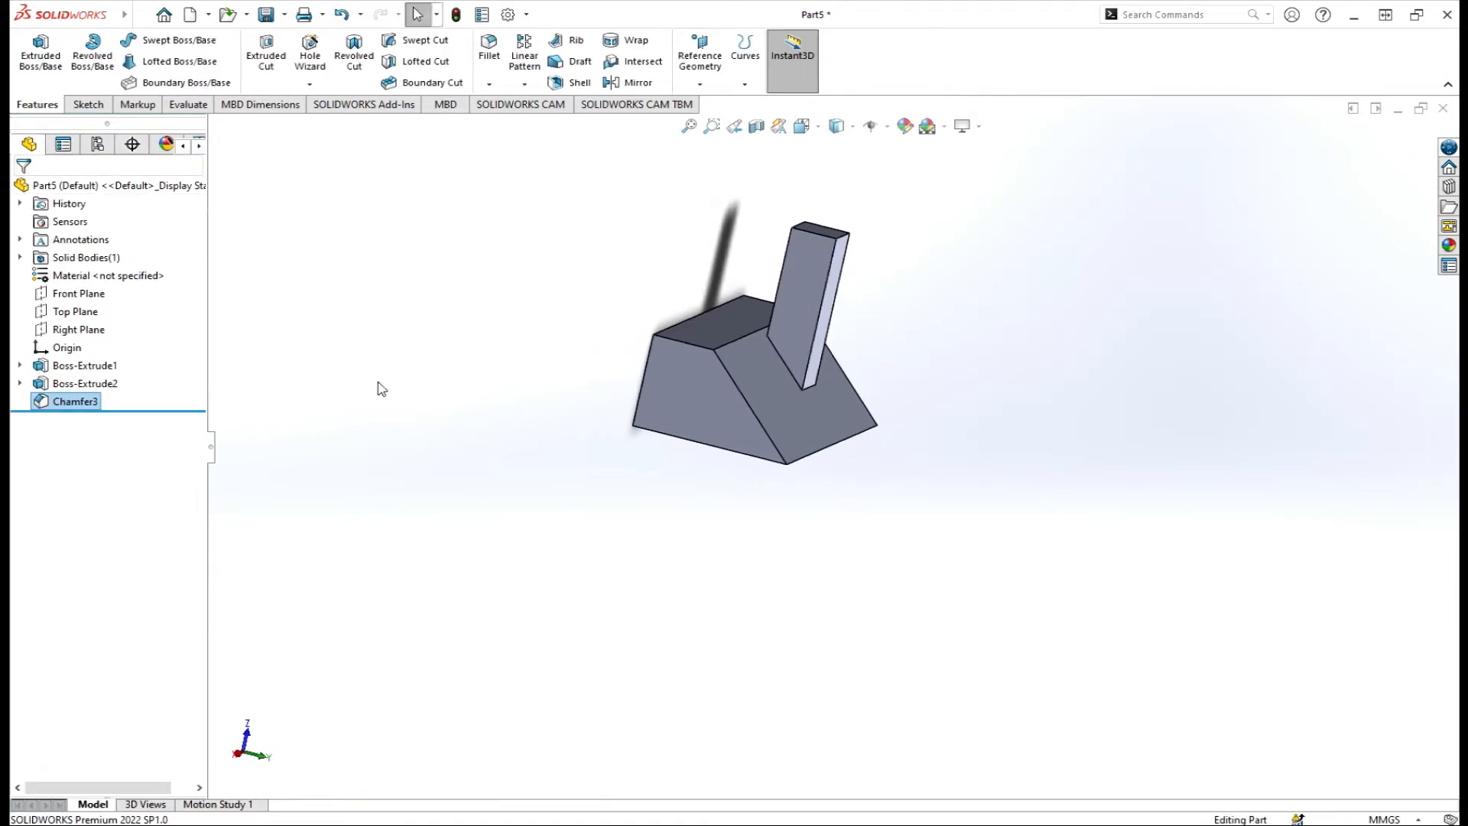
right_click(63, 406)
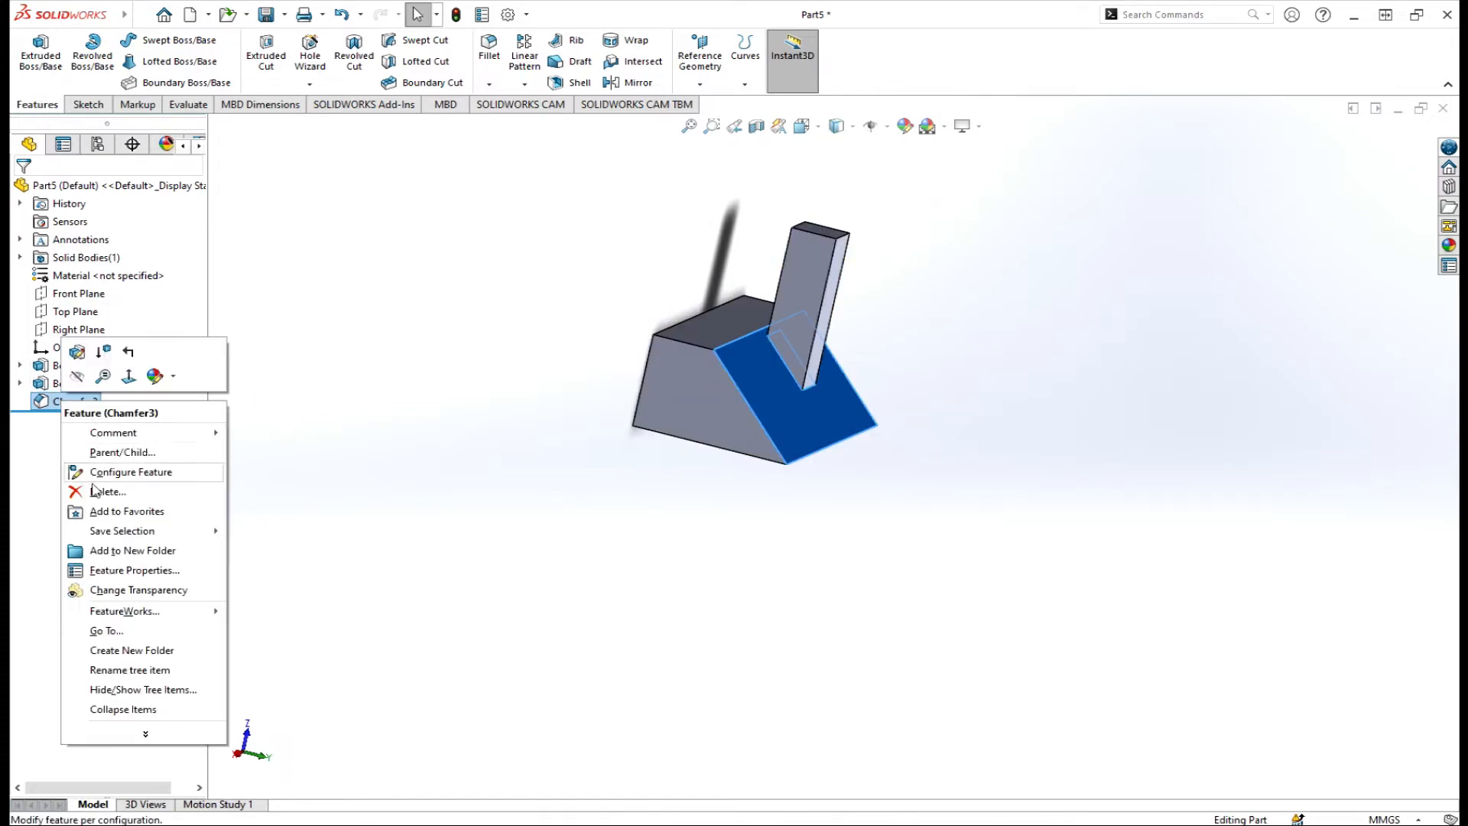
left_click(95, 488)
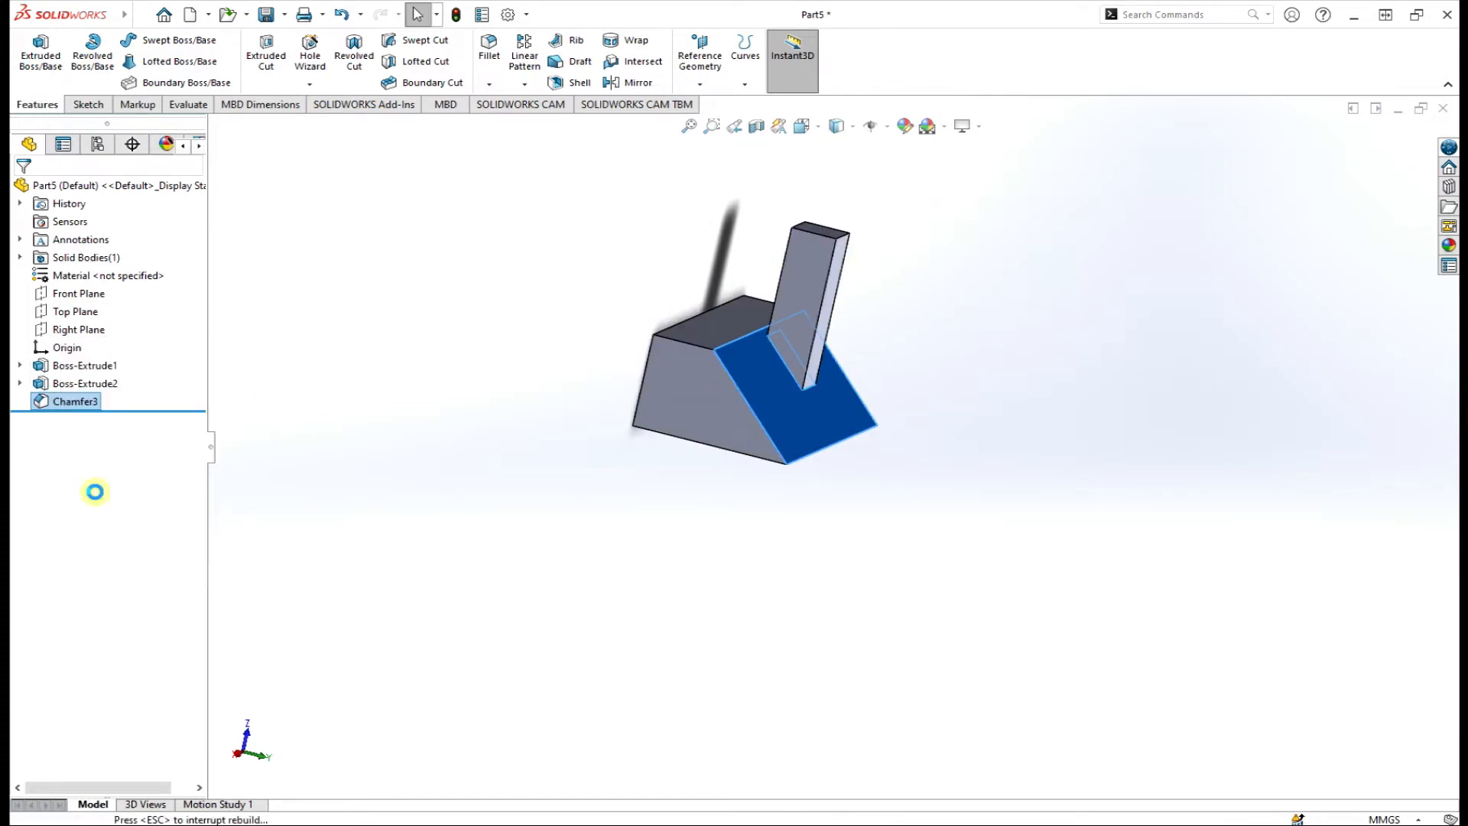
Preview a vertex chamfer on the block's front top corner with Distance 1 at 20 mm and Distance 2 at 5 mm.
left_click(489, 84)
left_click(517, 124)
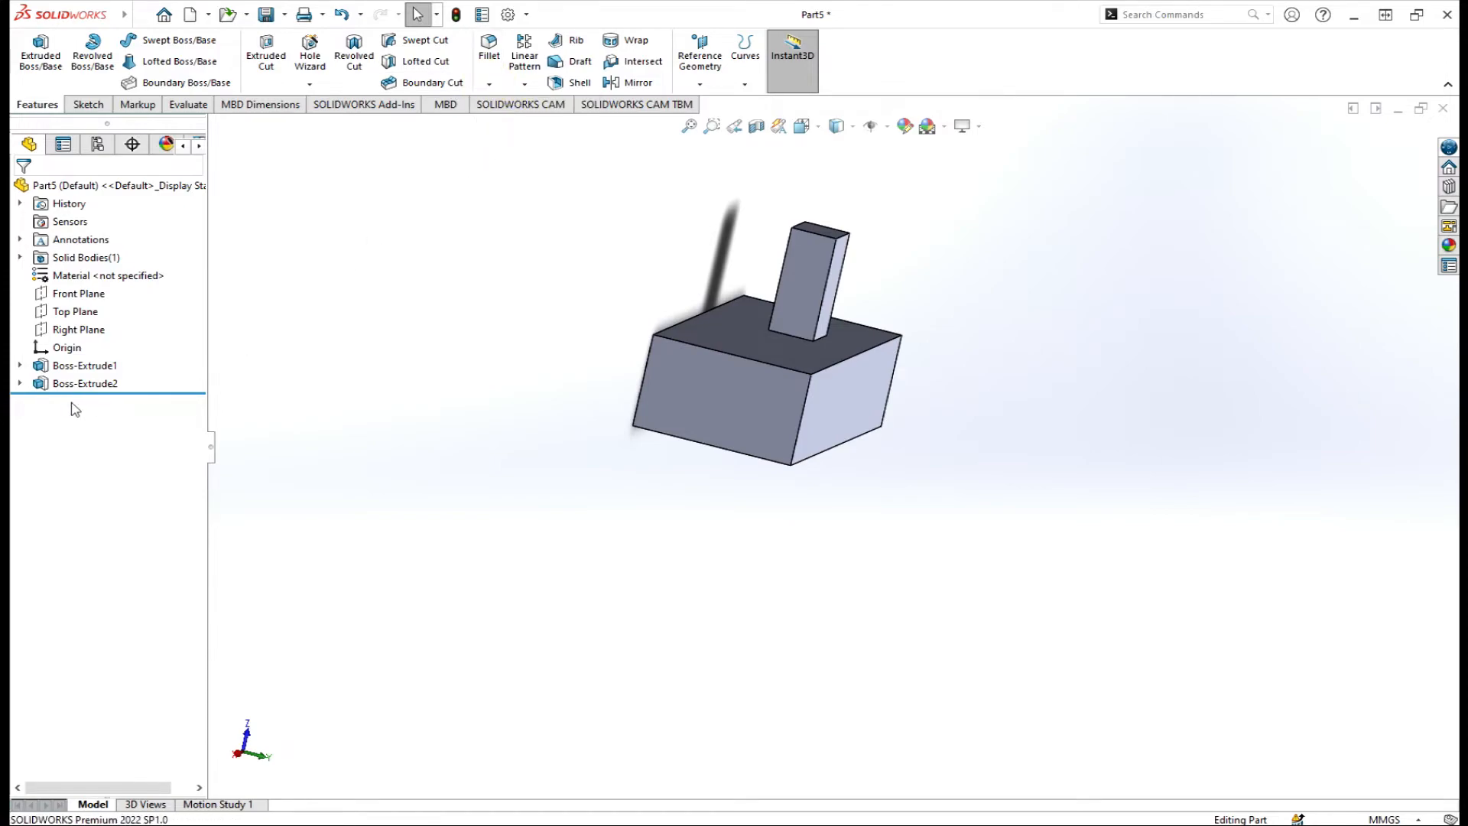
left_click(811, 375)
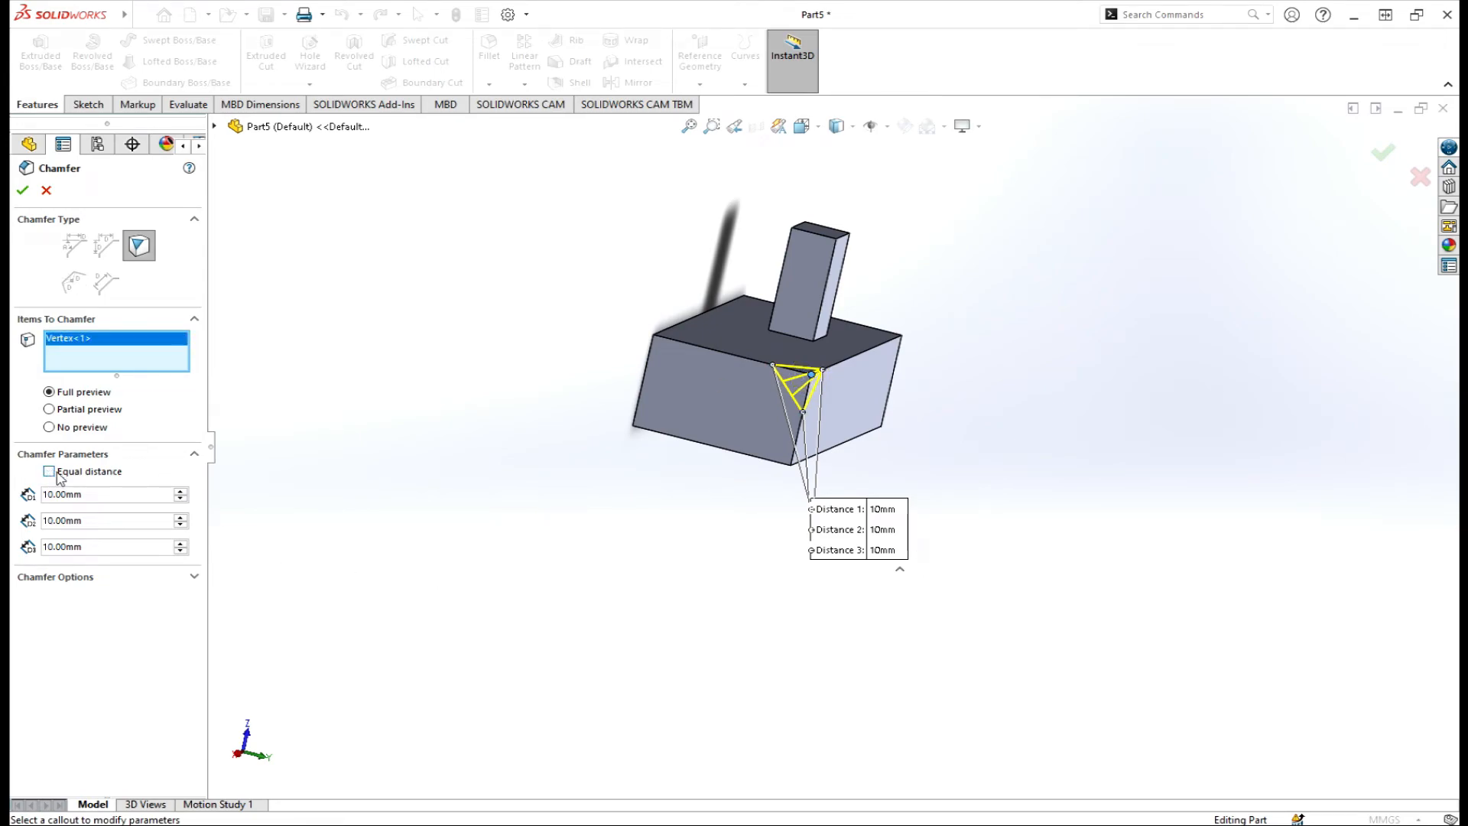
left_click(180, 492)
left_click(181, 524)
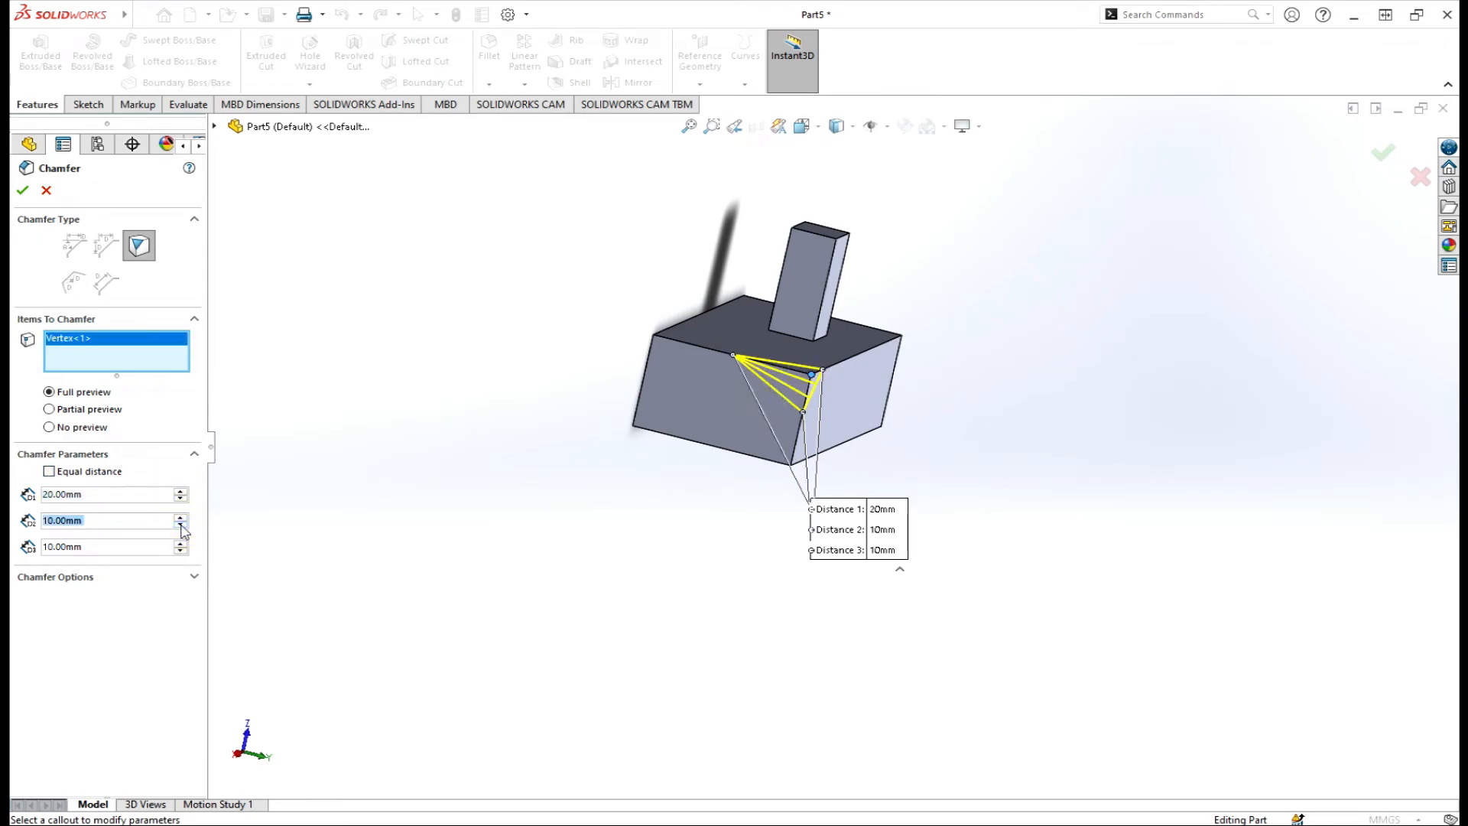
type("5")
key("Return")
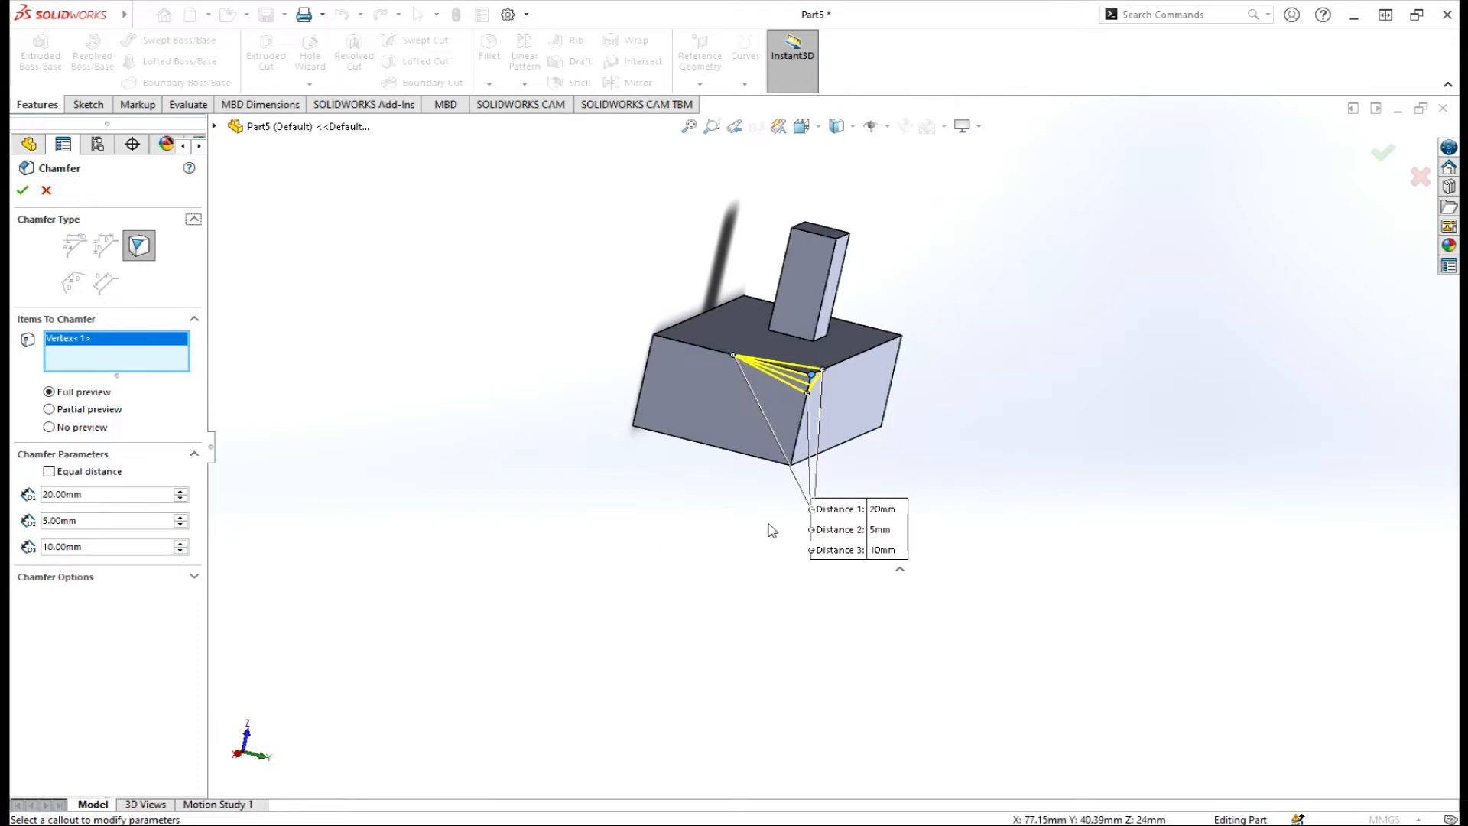
scroll(902, 409, "down", 6)
scroll(729, 413, "up", 2)
scroll(711, 501, "down", 2)
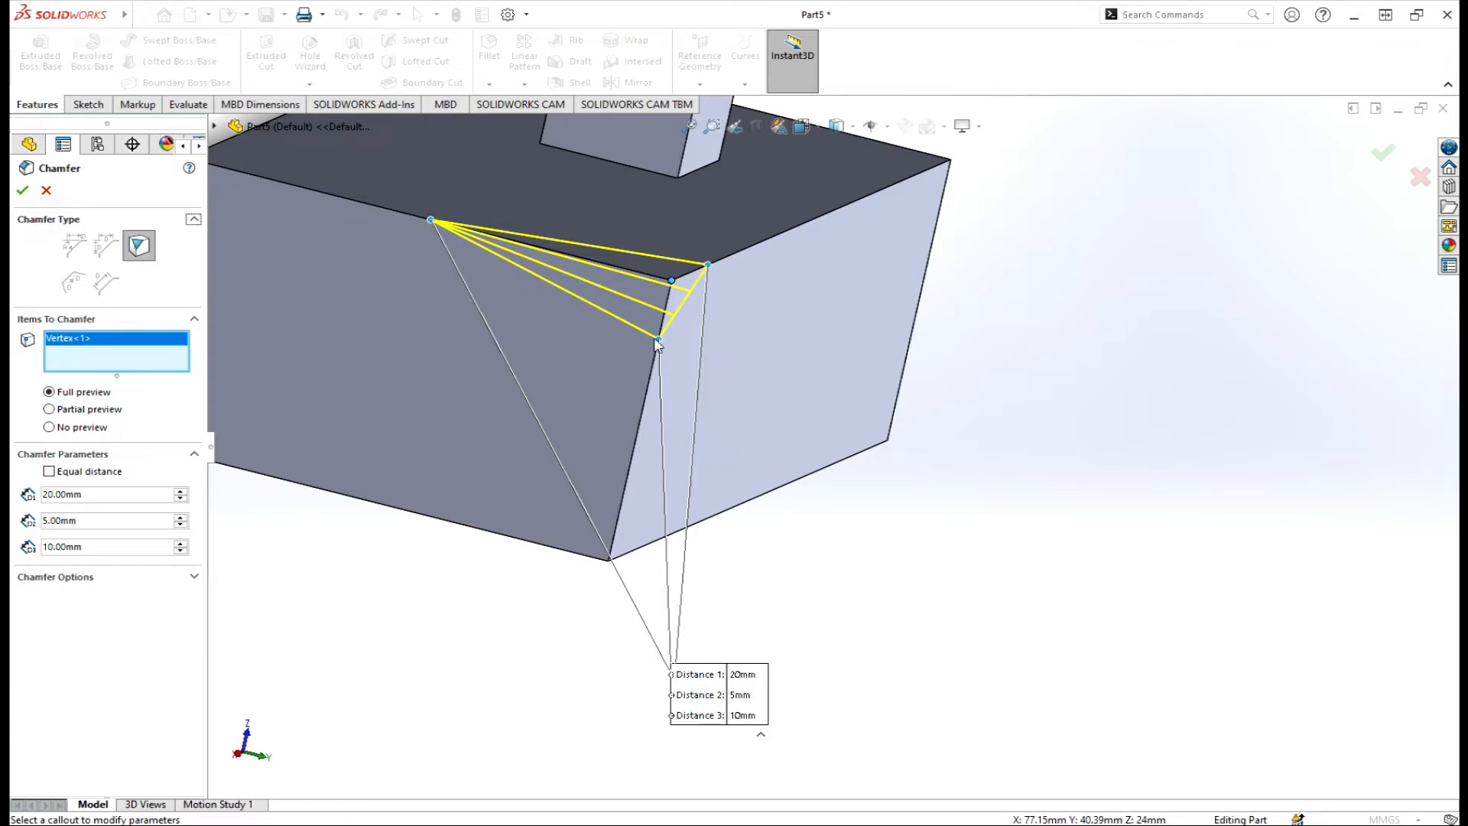
Raise Distance 3 to 30 mm and accept Chamfer4 on the block's corner (20, 5, 30 mm).
left_click(181, 544)
left_click(180, 544)
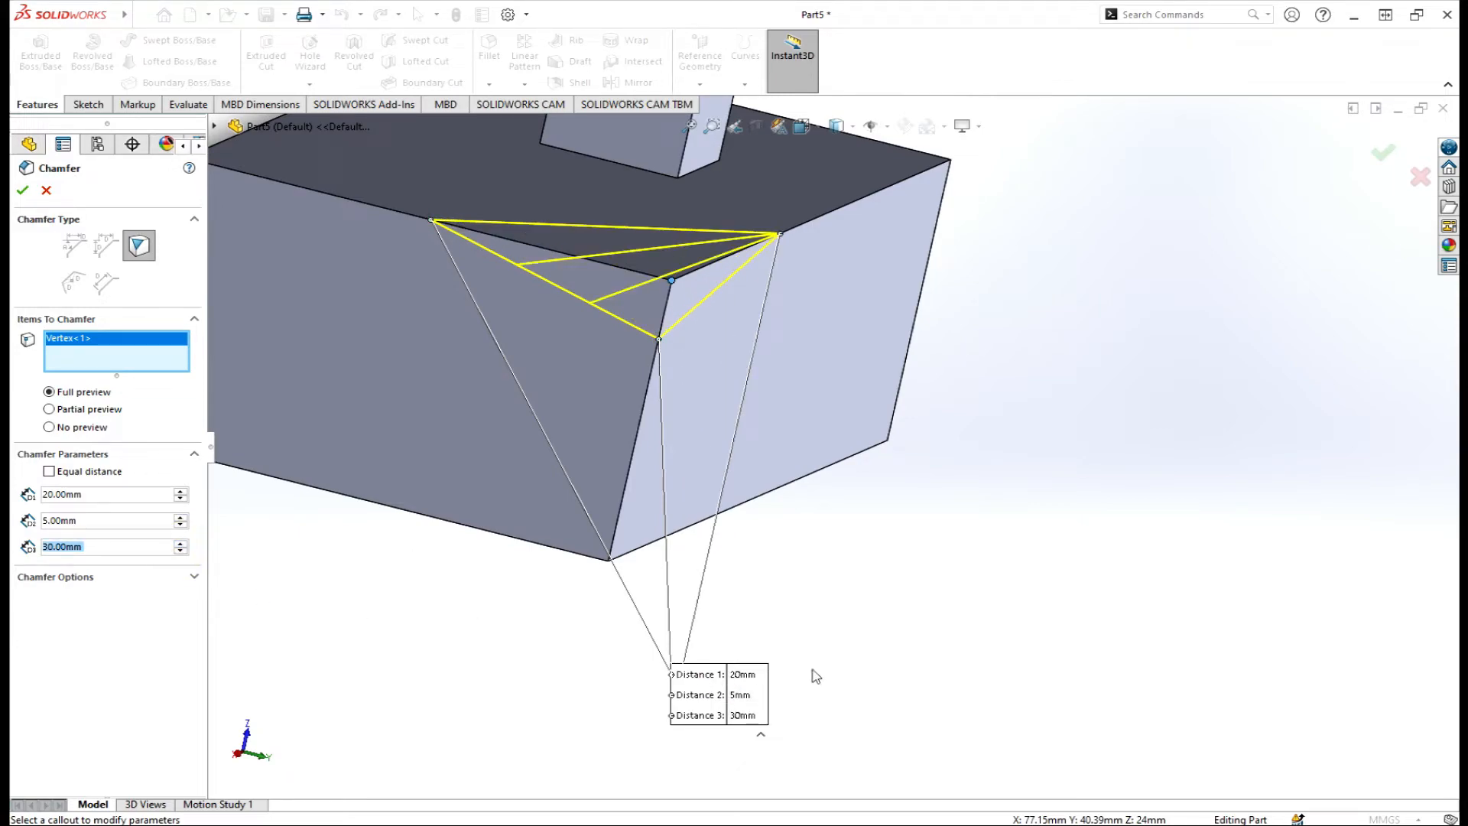
key("f")
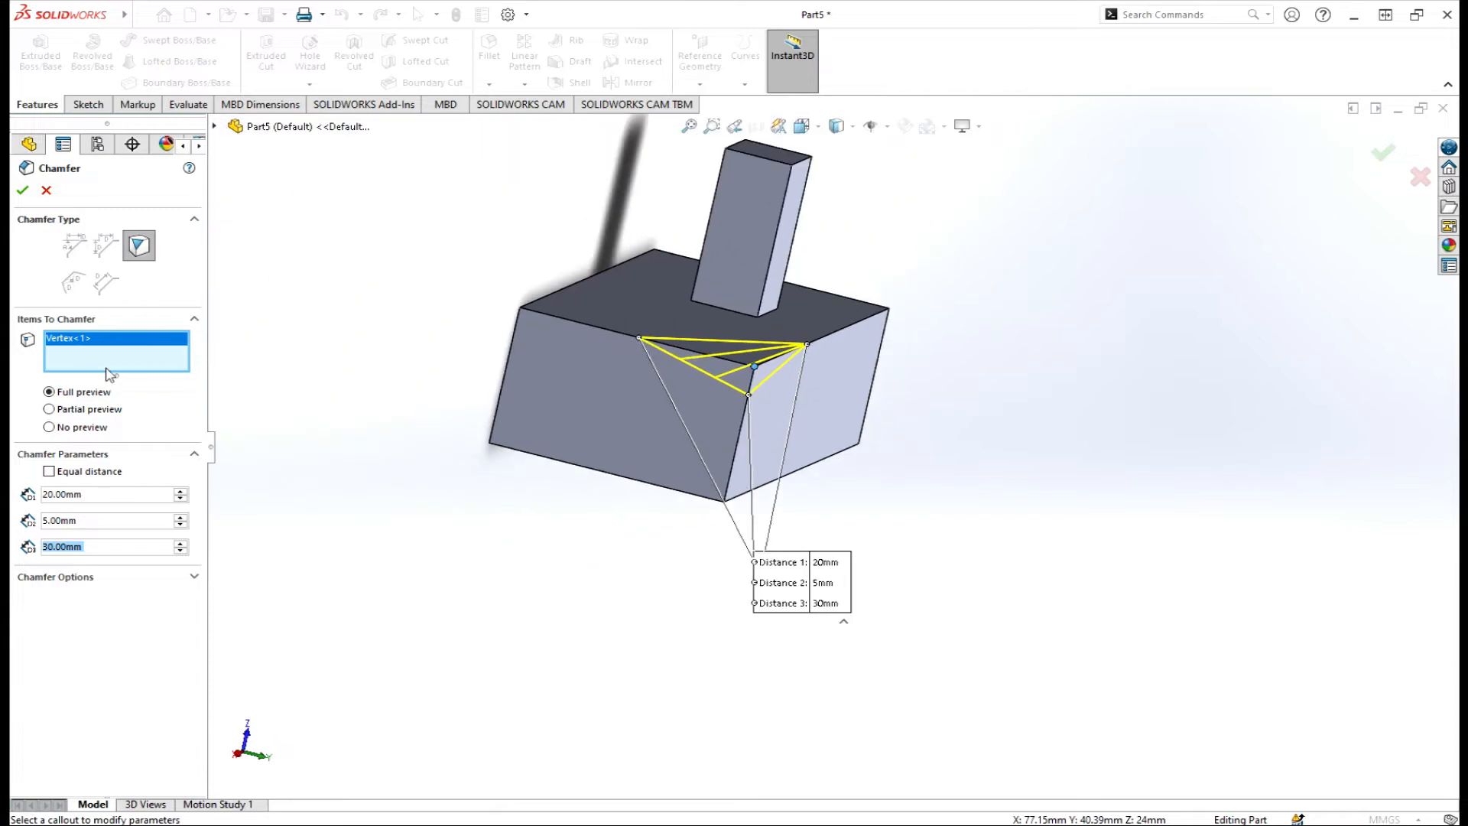
key("Return")
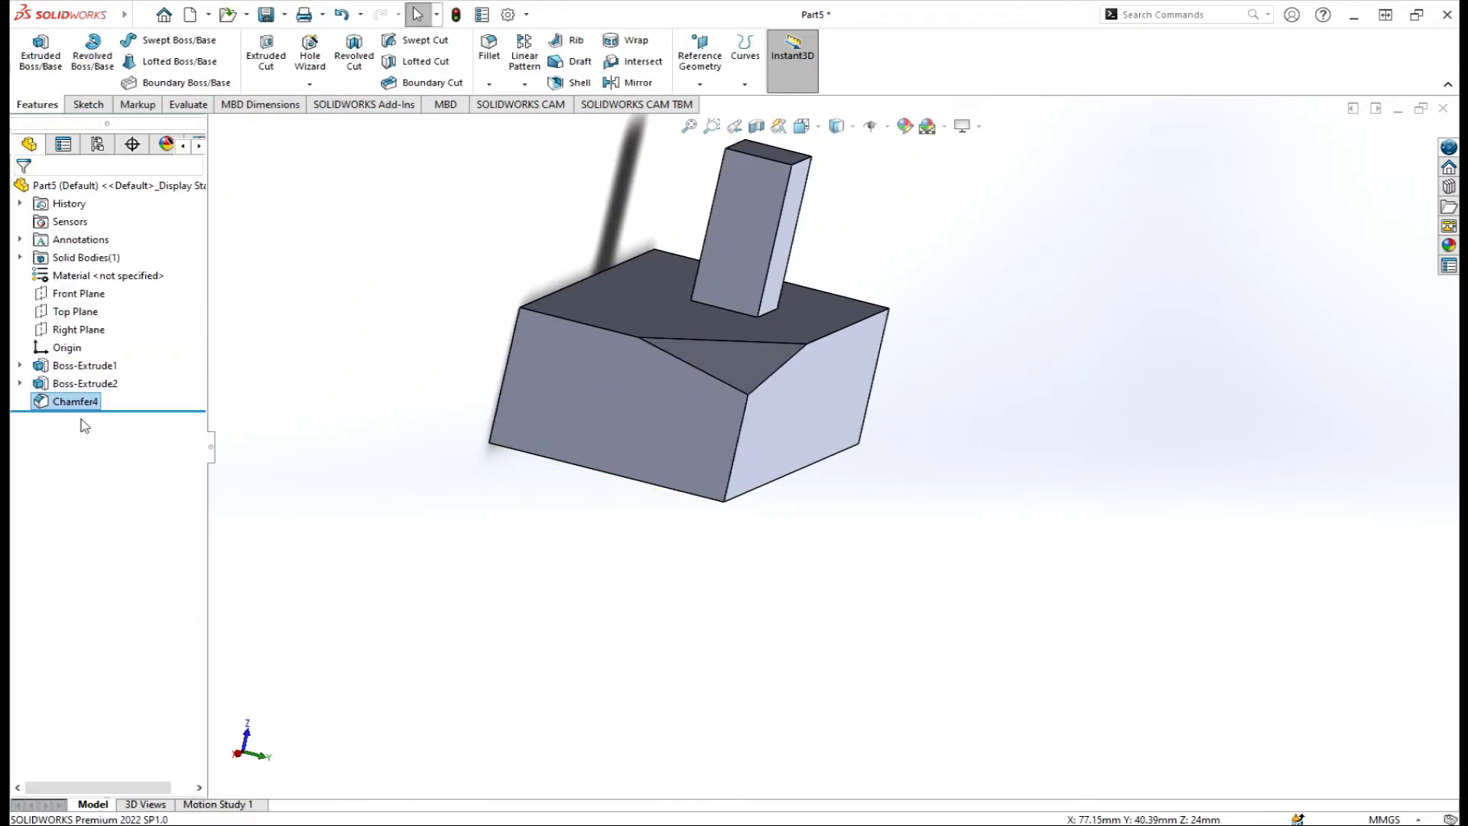
Start an edge chamfer on the block's left edge with a 10 mm distance.
left_click(489, 84)
left_click(523, 123)
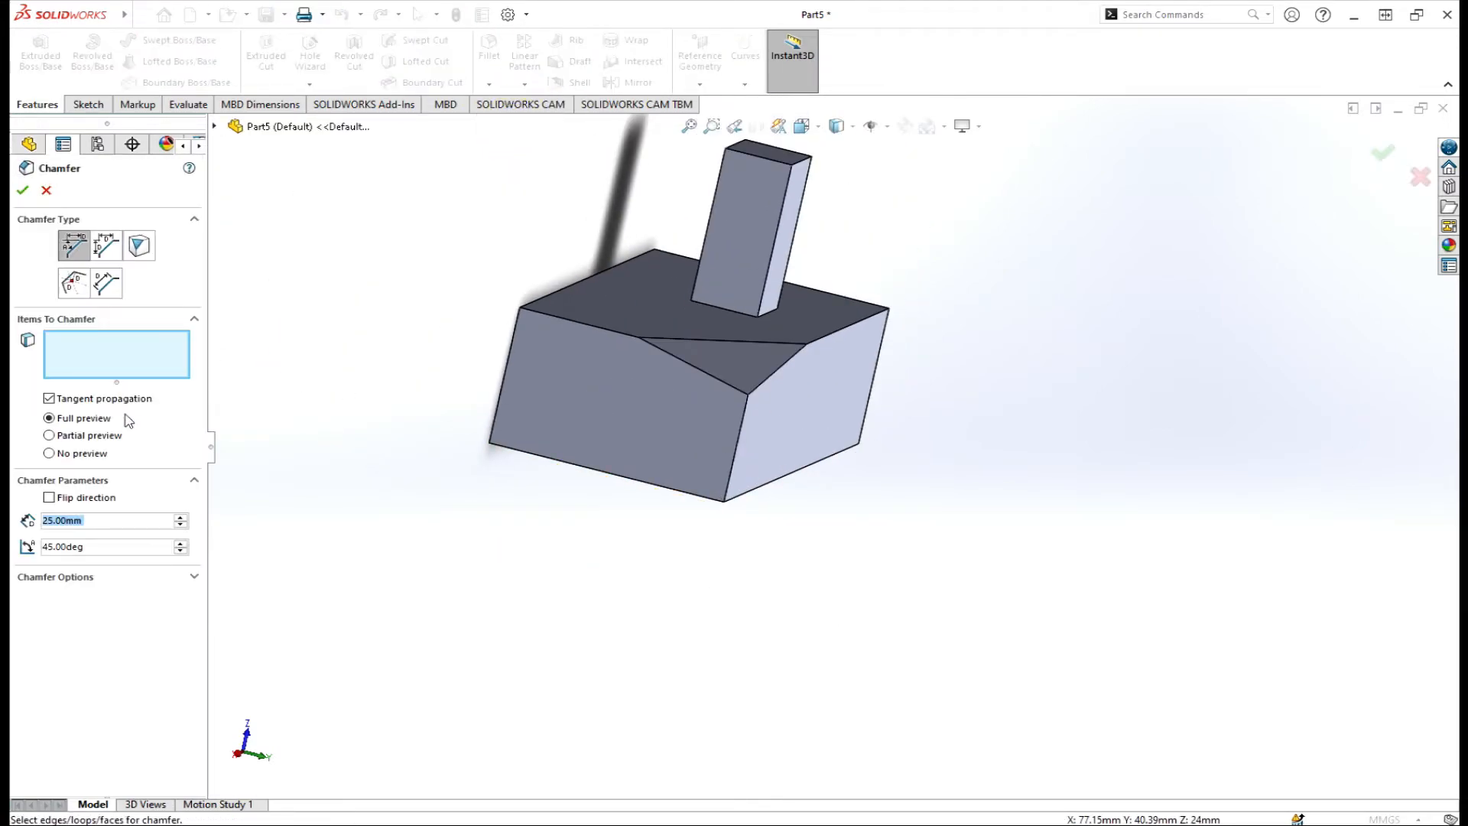
left_click(77, 286)
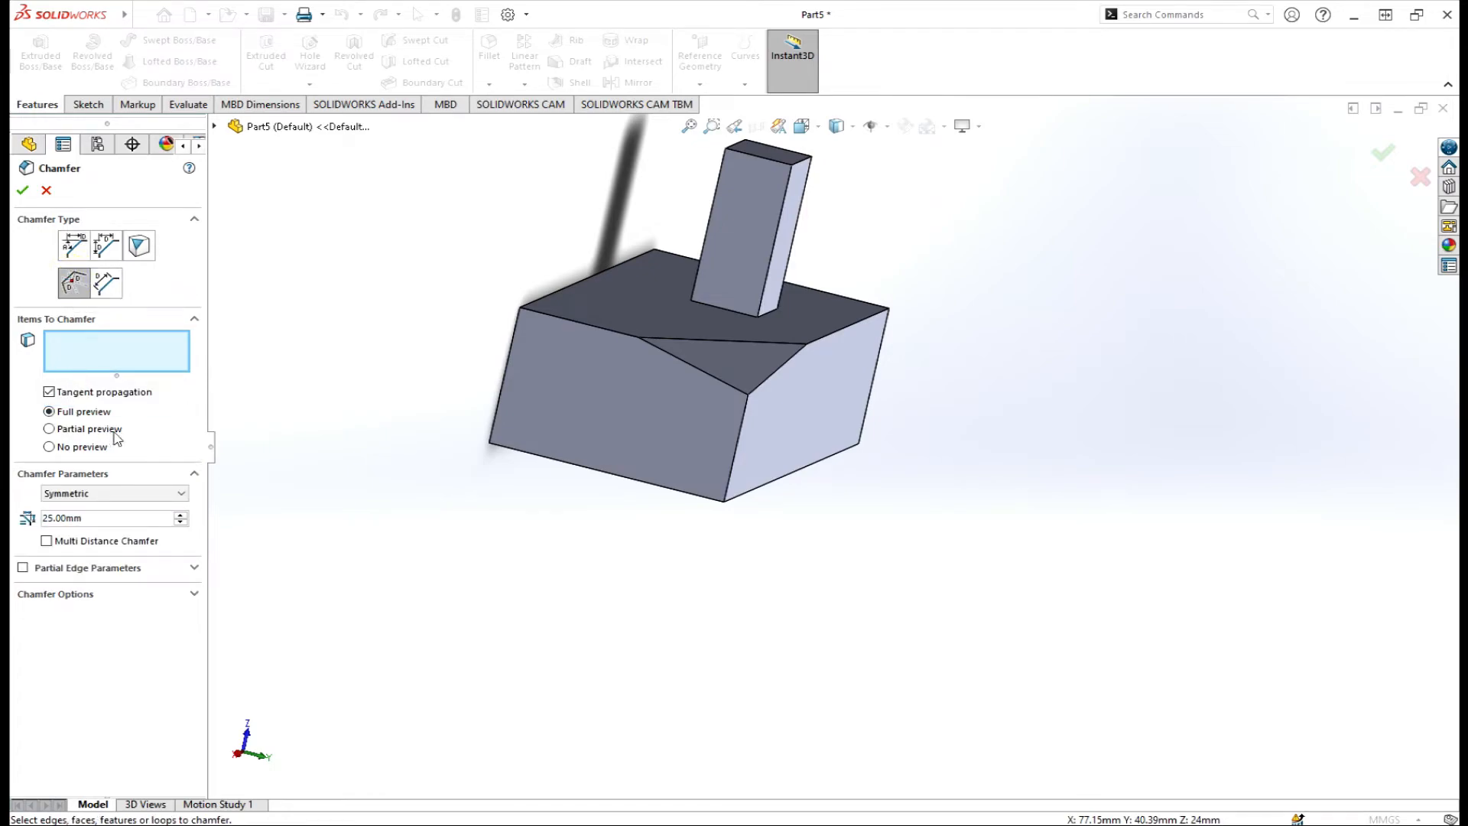
left_click(503, 368)
middle_click_drag(508, 382, 566, 421)
scroll(873, 427, "up", 3)
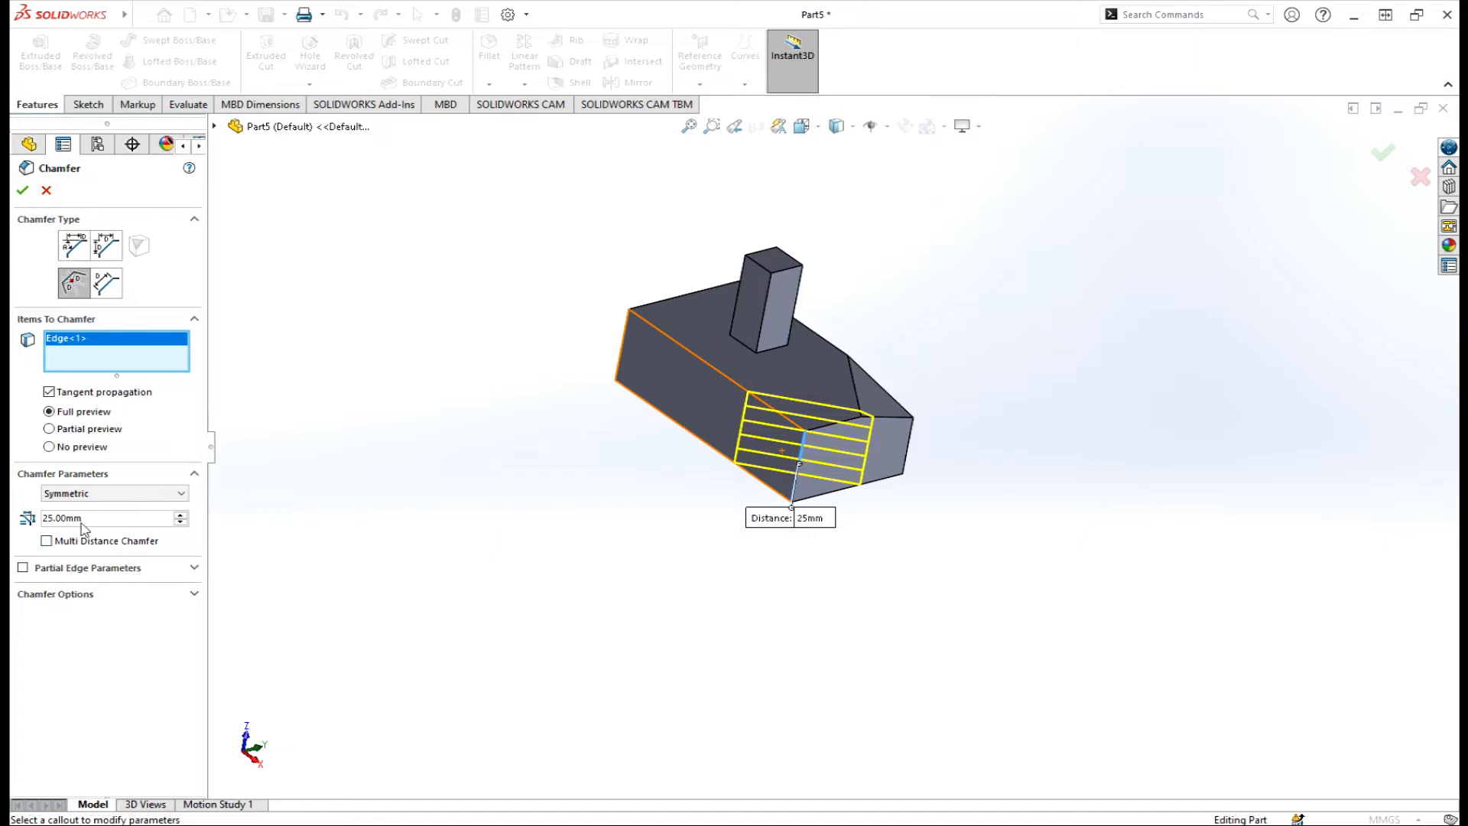
key("BackSpace")
key("BackSpace")
key("BackSpace")
key("BackSpace")
key("BackSpace")
key("BackSpace")
key("BackSpace")
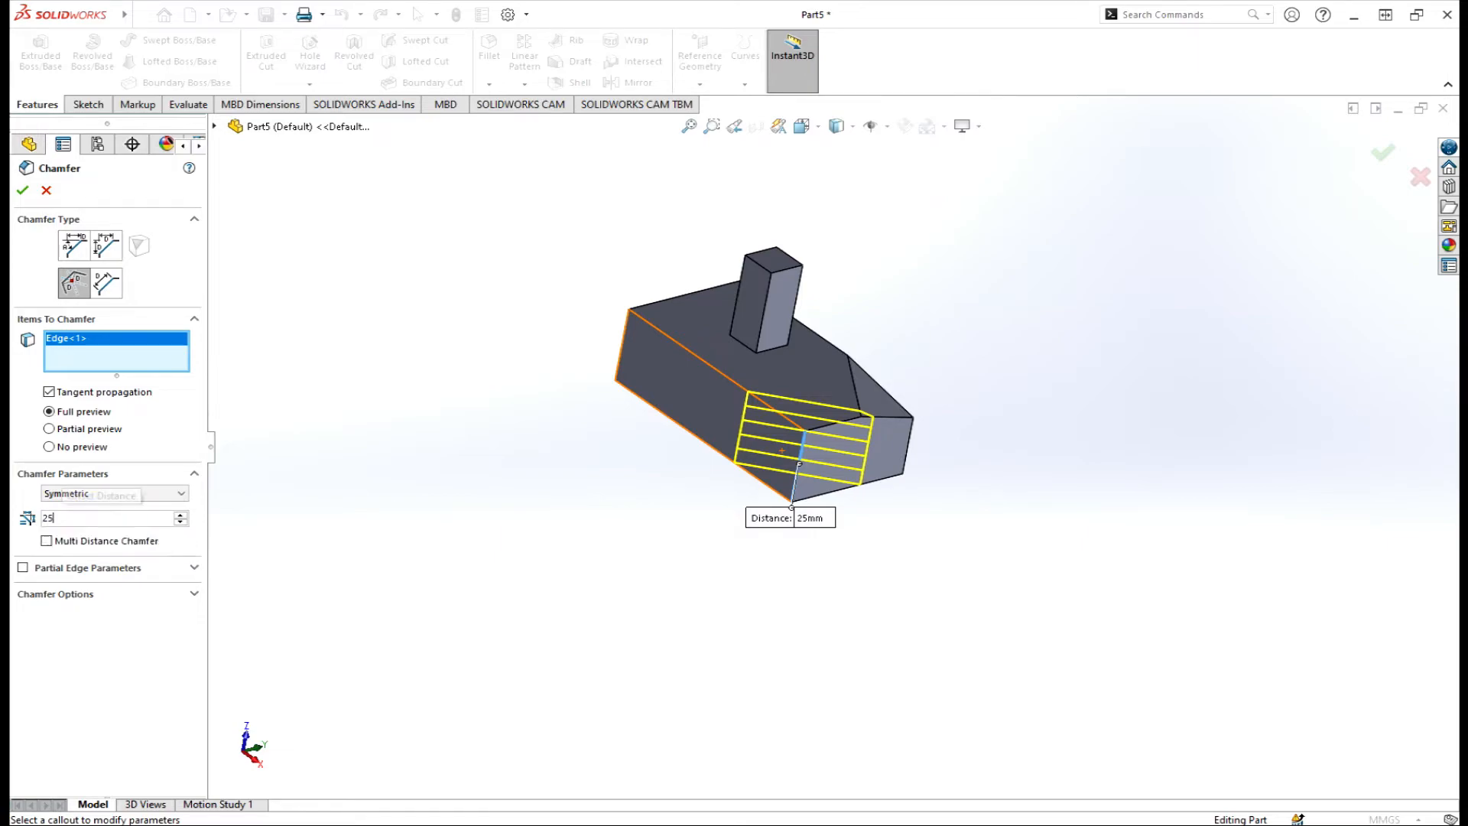
type("1")
left_click(76, 532)
Enable Multi Distance Chamfer, add the bottom edge at 5 mm, and accept Chamfer5.
middle_click_drag(721, 547, 627, 590)
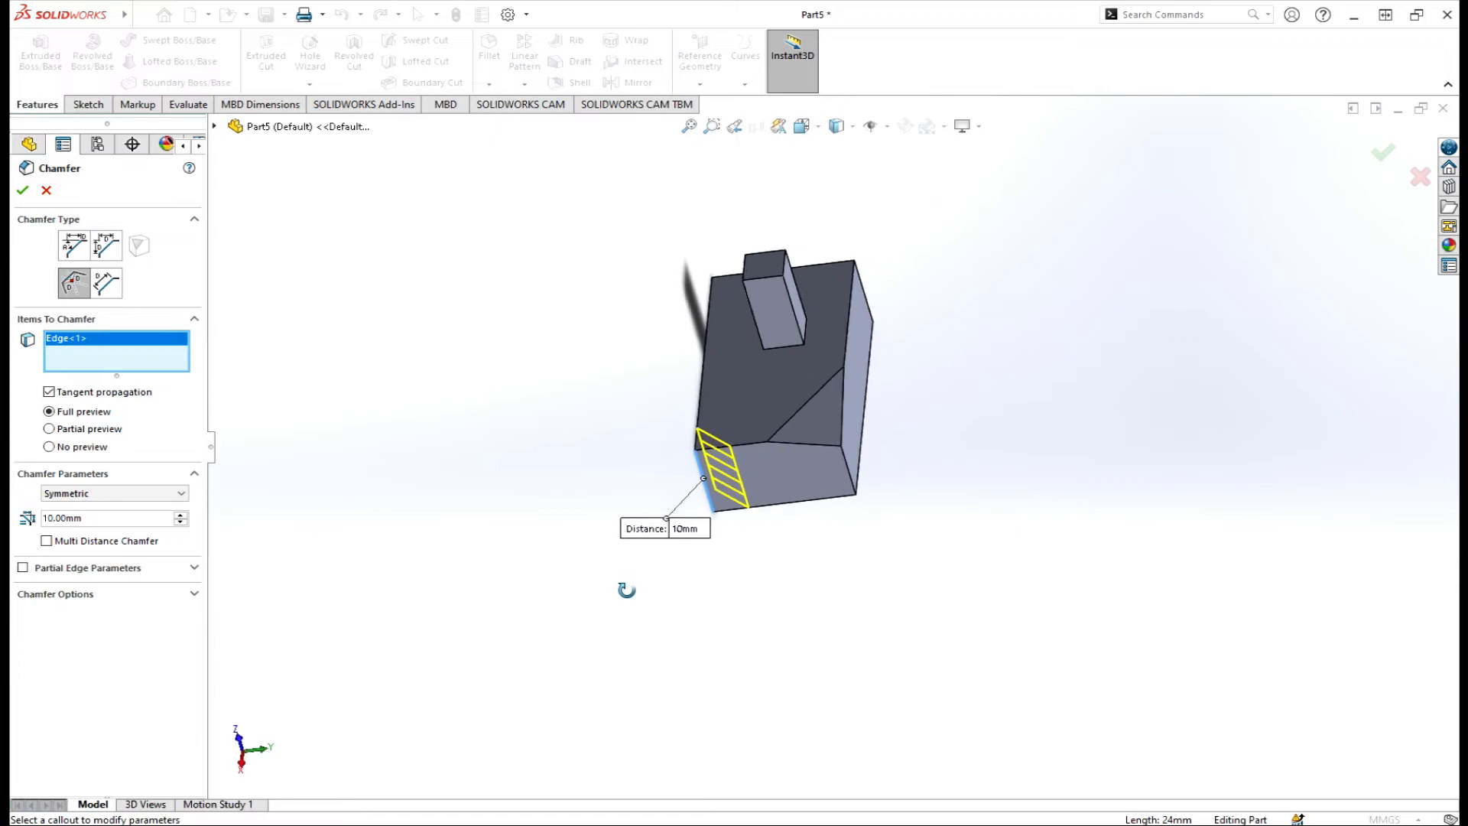
left_click(47, 541)
middle_click_drag(515, 464, 608, 351)
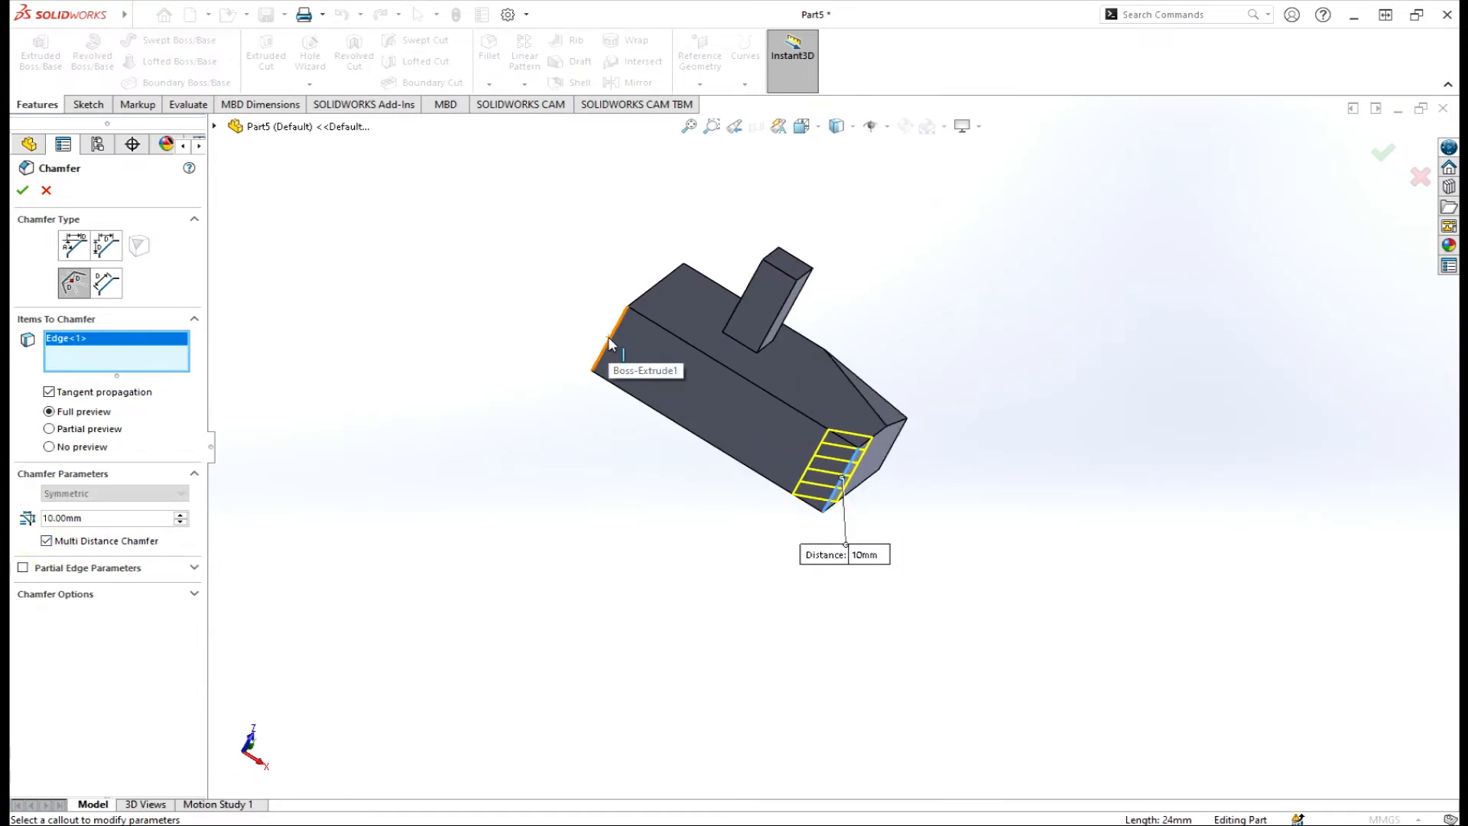
left_click(704, 441)
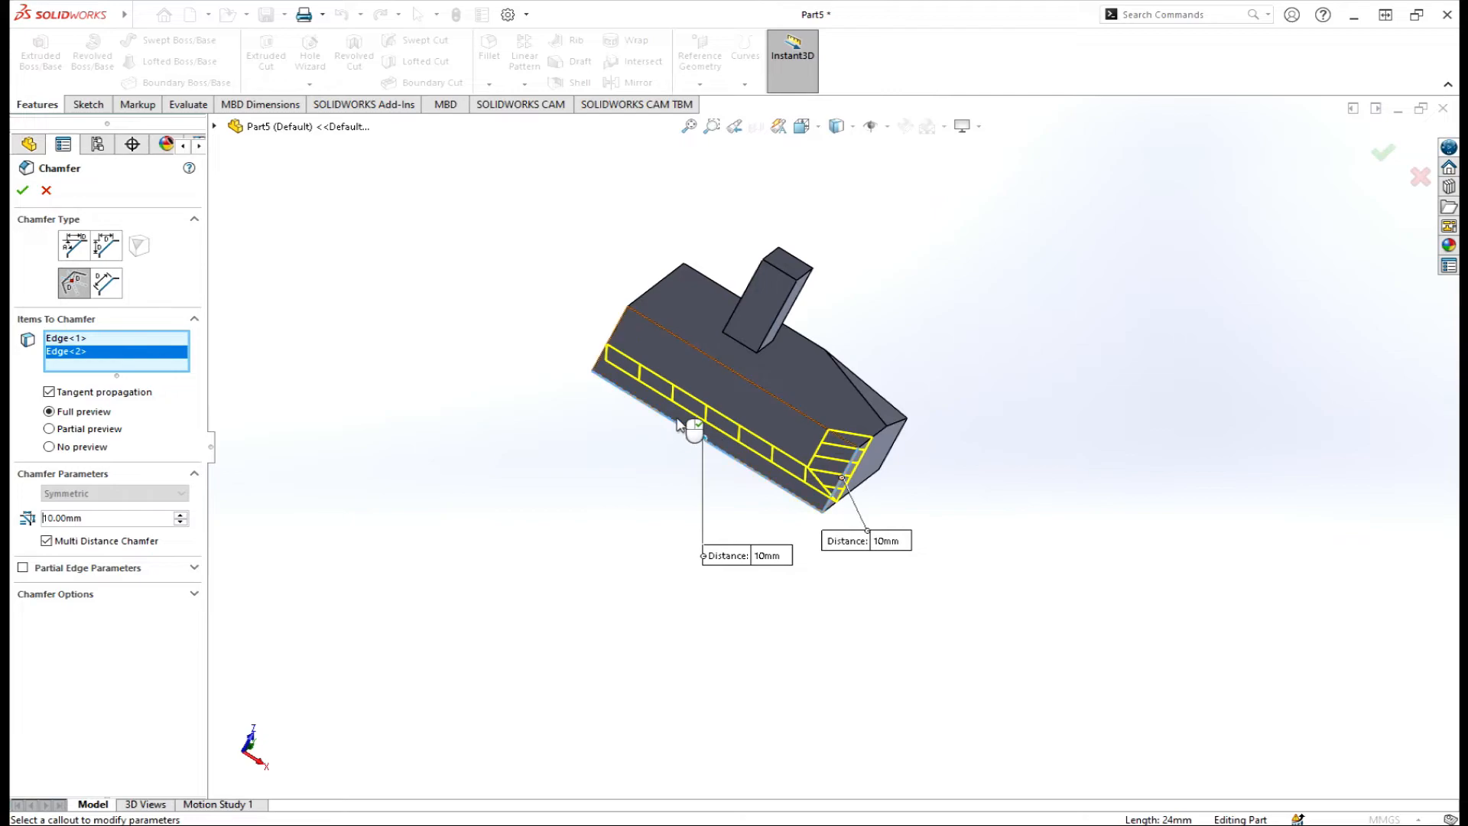
middle_click_drag(688, 420, 200, 422)
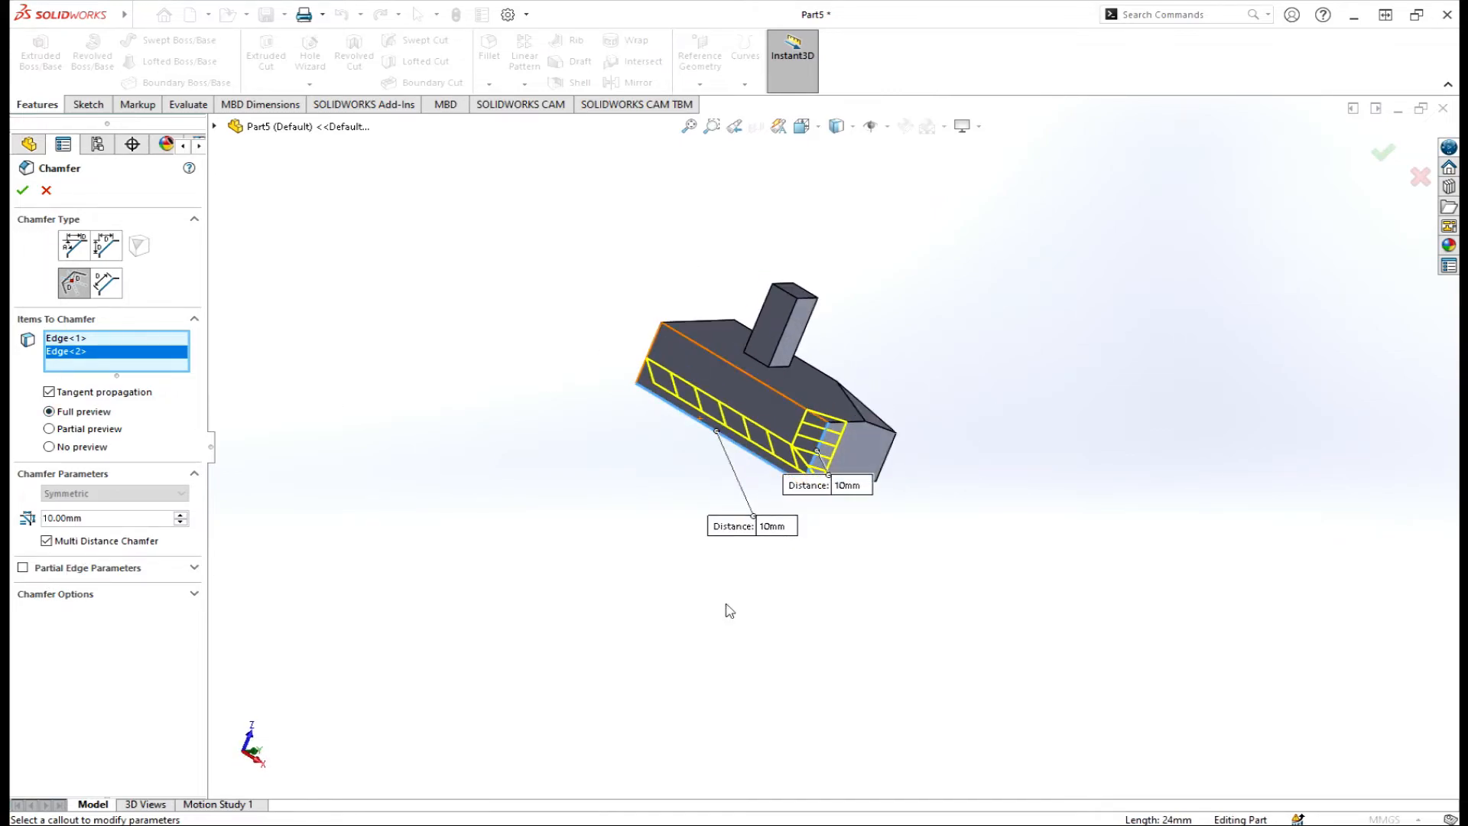
left_click(780, 527)
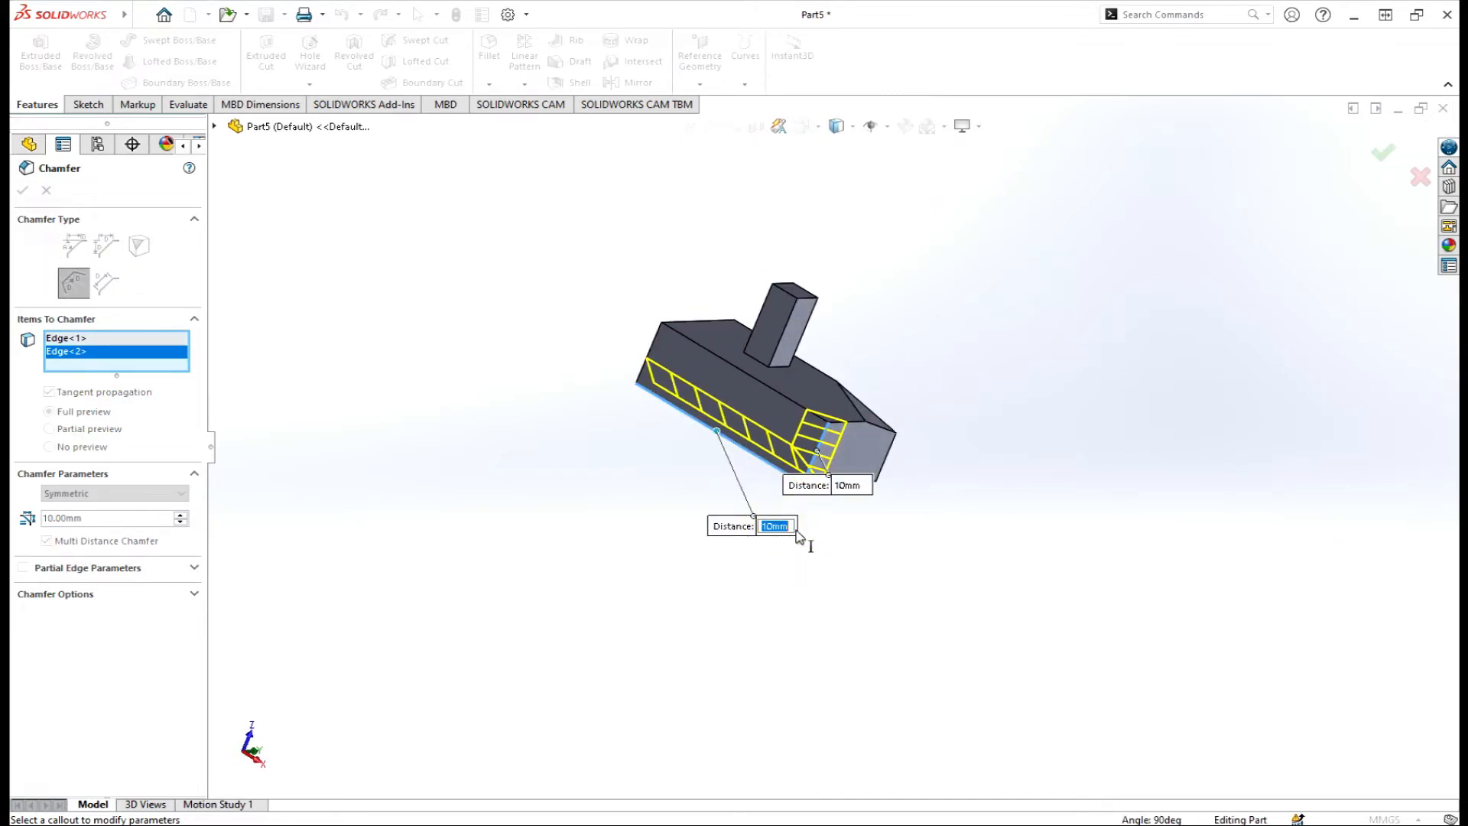
type("5")
key("Return")
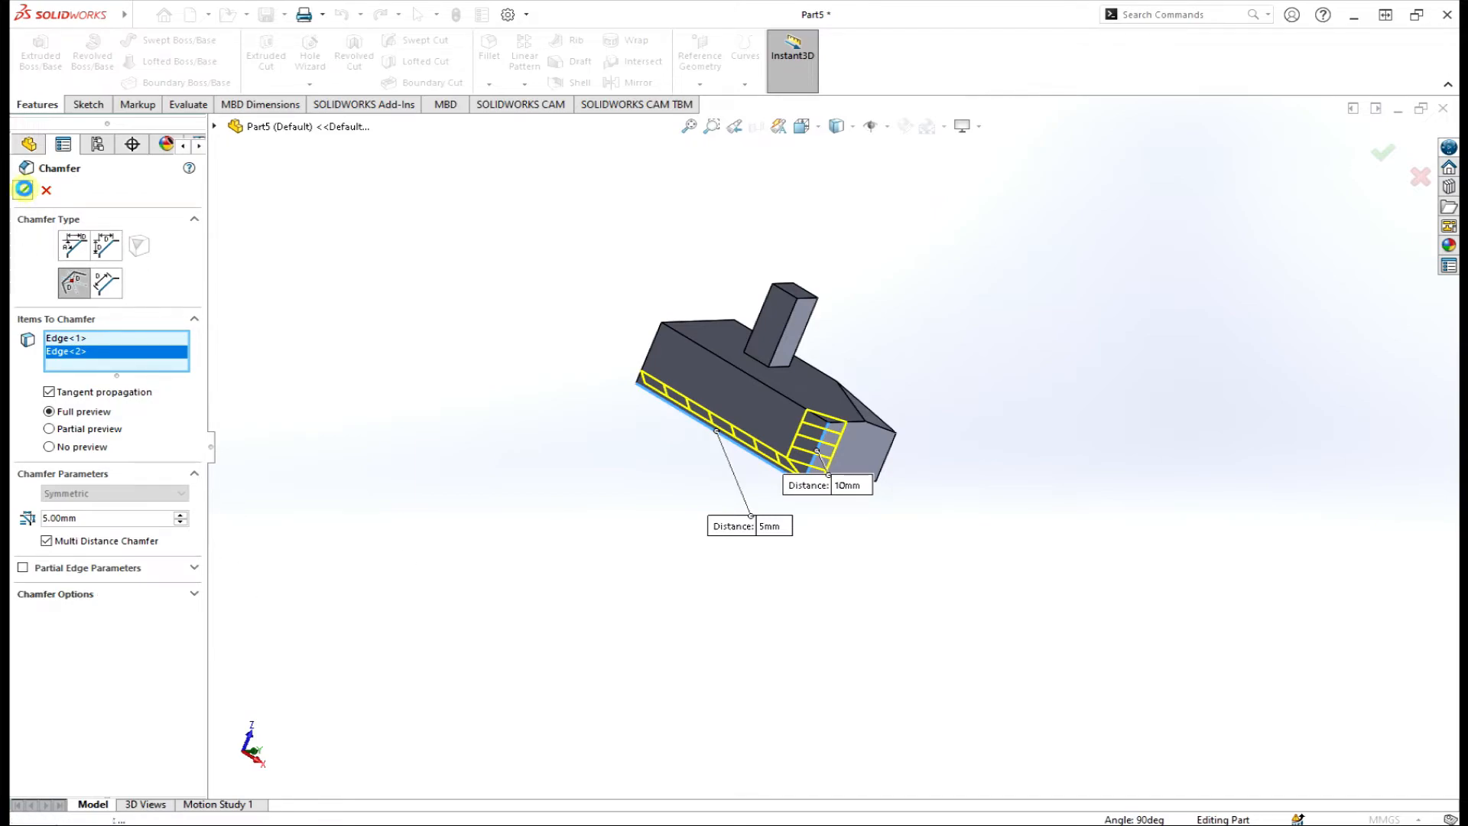
left_click(22, 190)
middle_click_drag(563, 468, 351, 388)
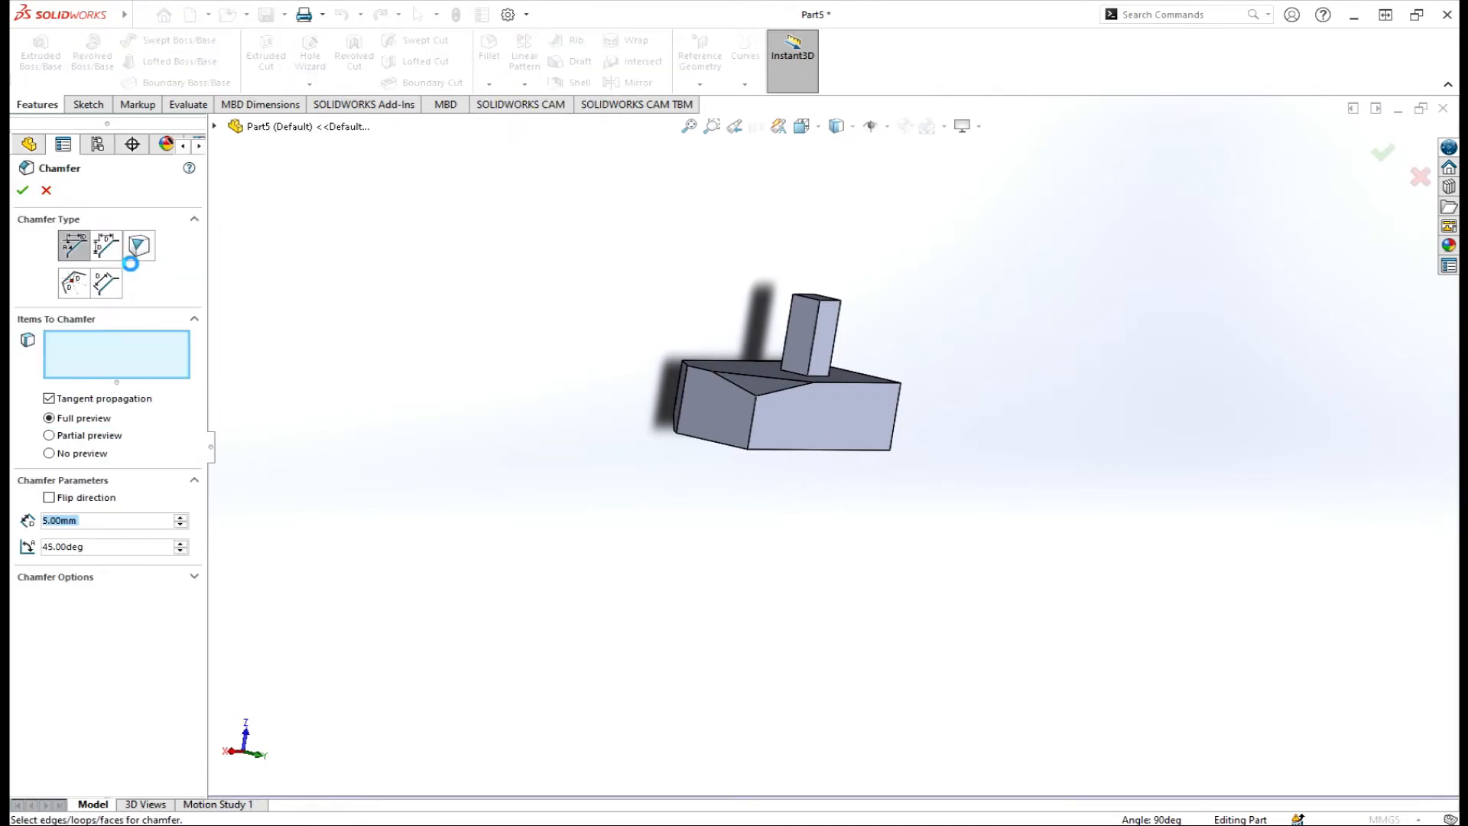
Add a Face Face chamfer between the front face and right side face at 15 mm.
left_click(107, 285)
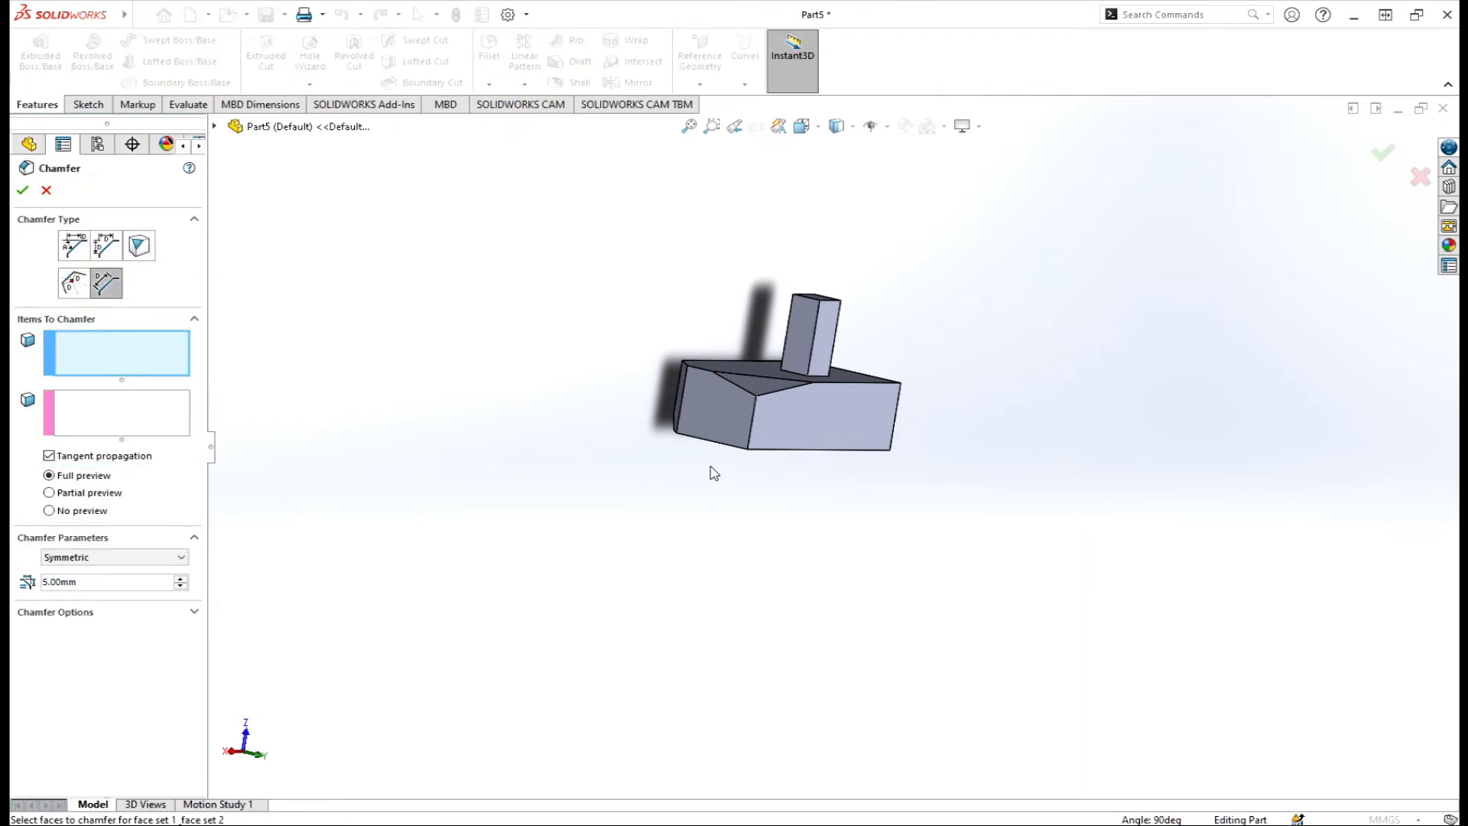
middle_click_drag(711, 472, 732, 447)
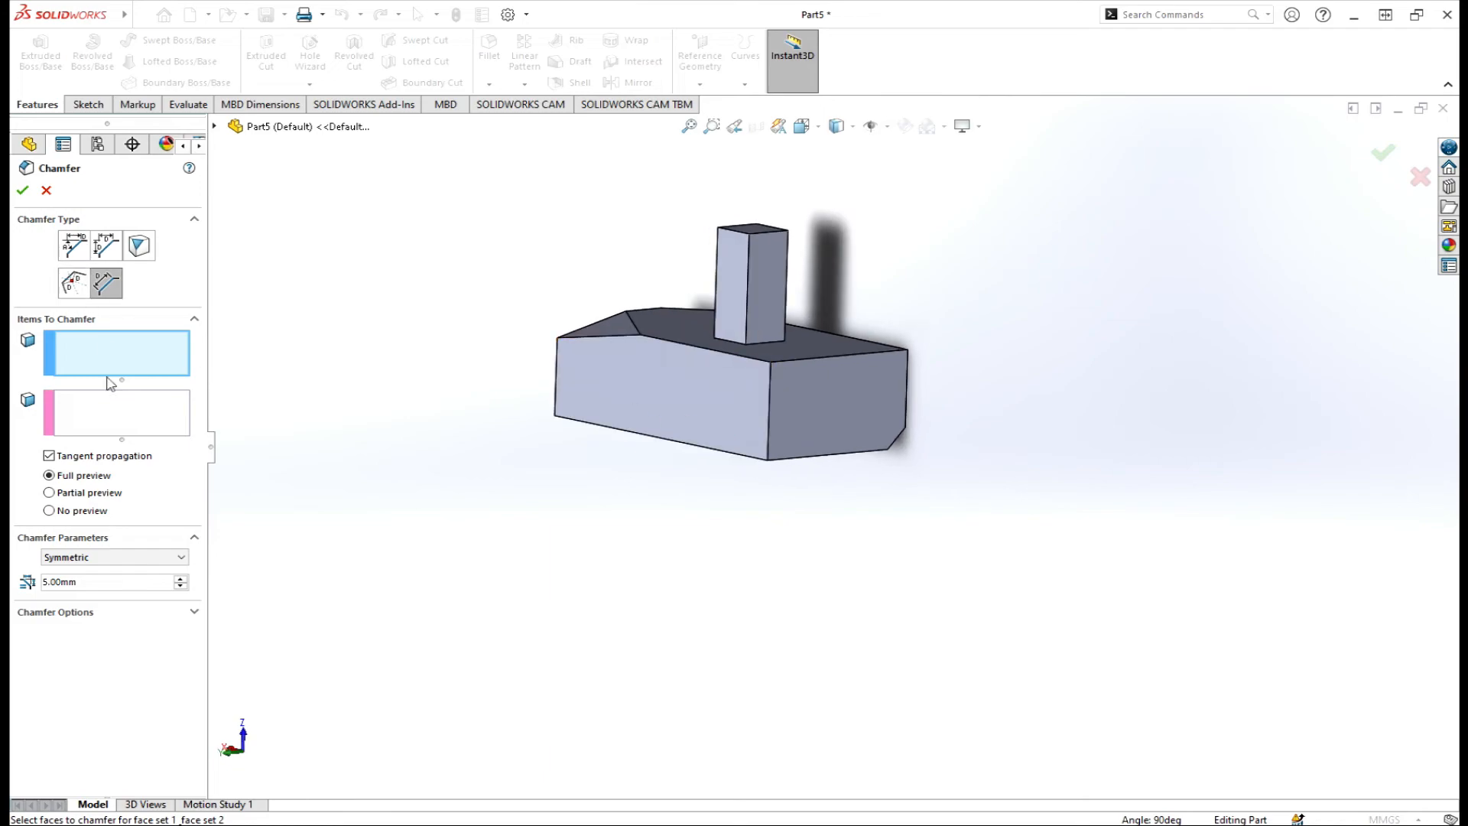
left_click(689, 414)
left_click(119, 429)
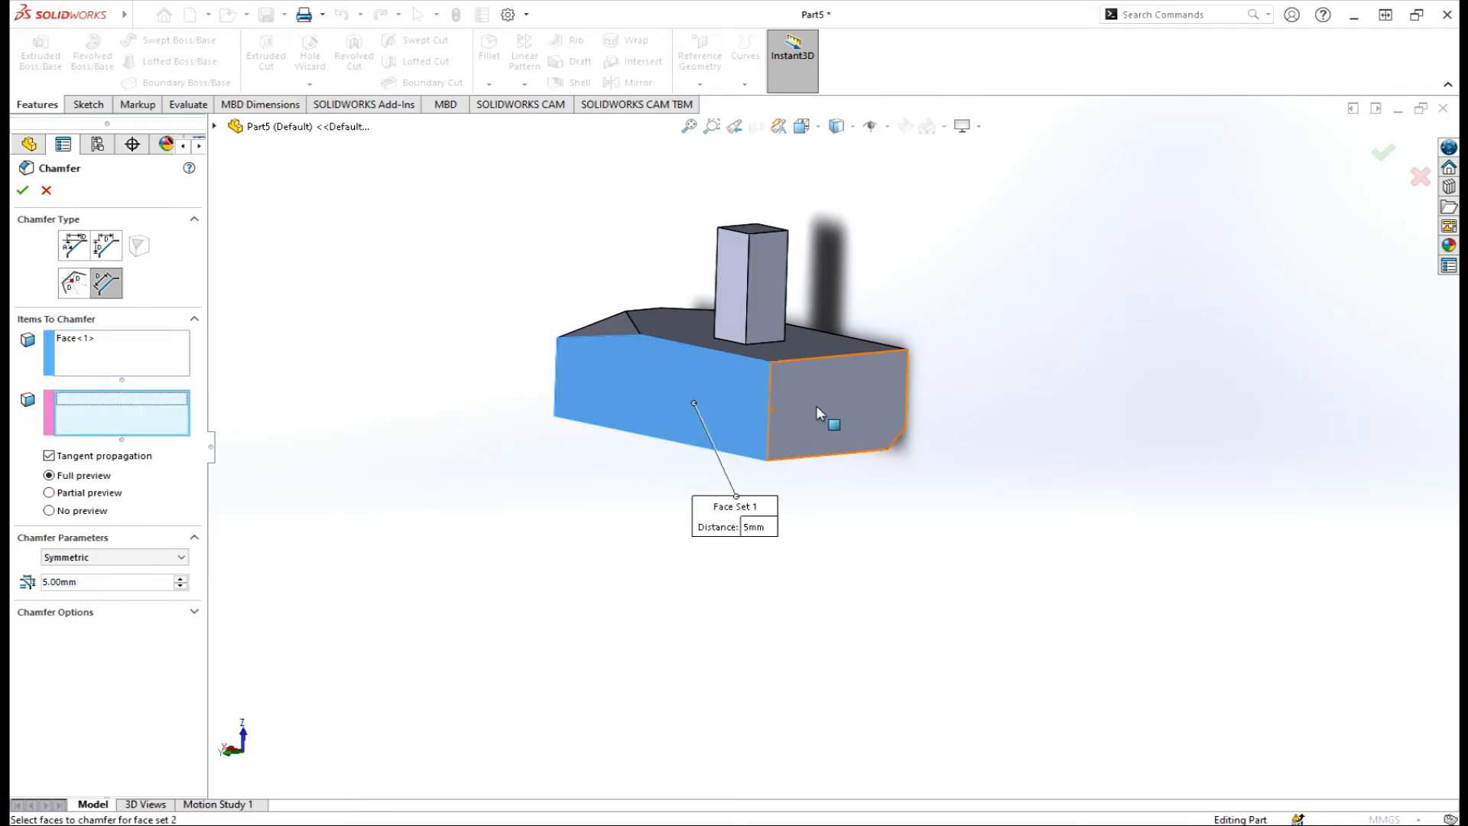
left_click(792, 434)
left_click(181, 579)
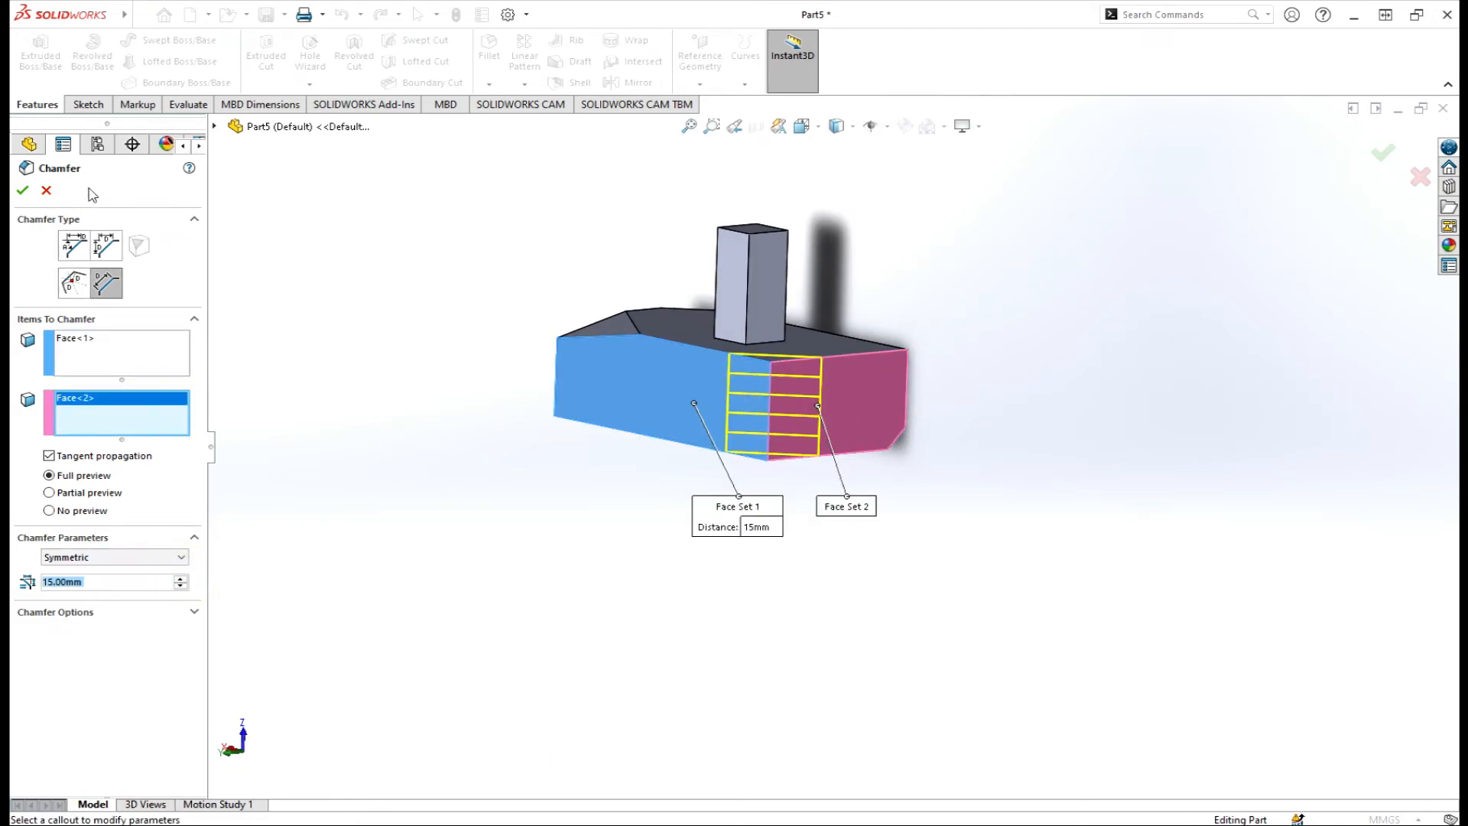
left_click(22, 191)
middle_click_drag(439, 301, 826, 485)
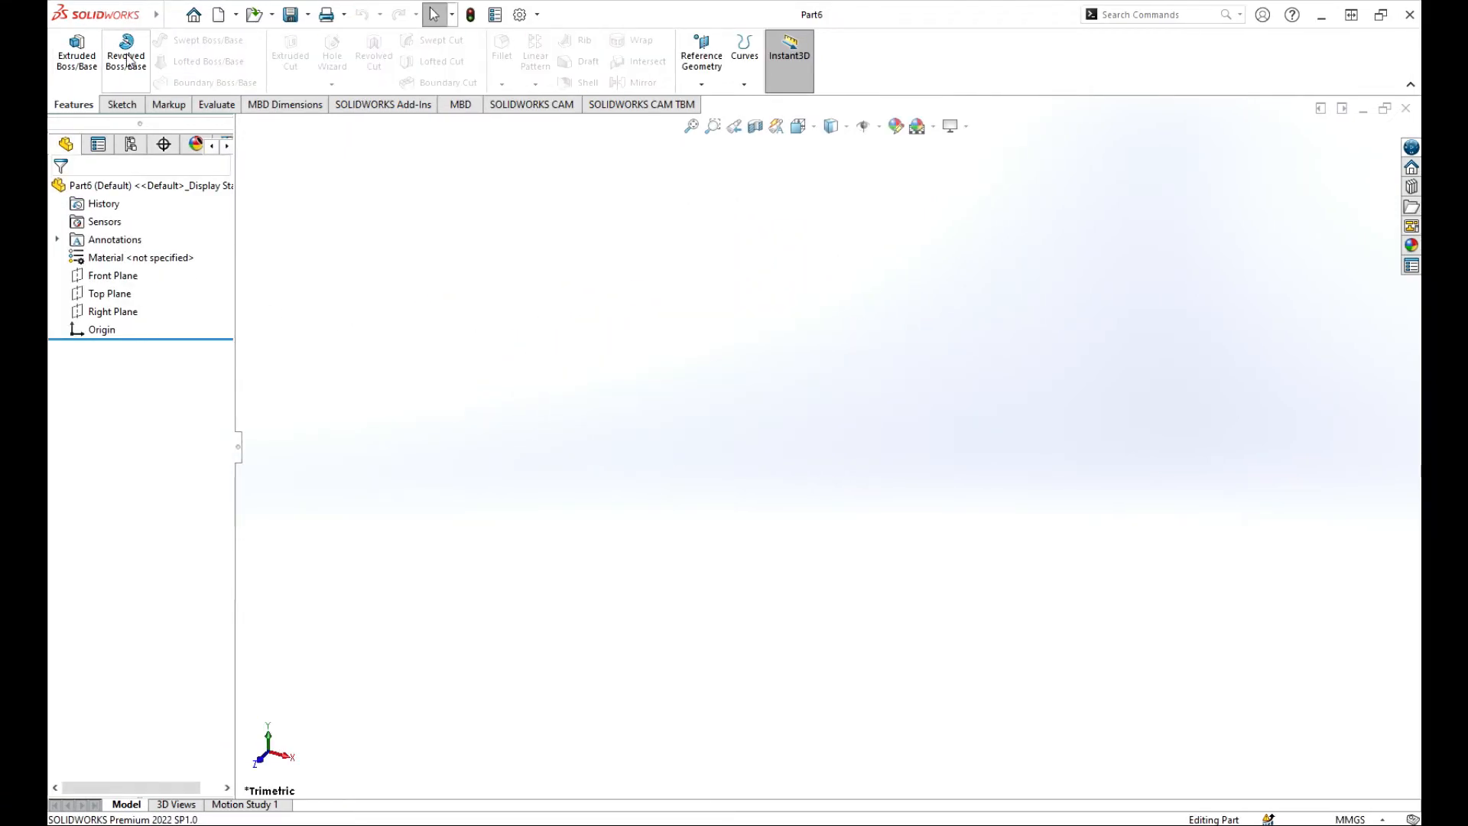
Start a revolve sketch on the Front Plane with a vertical centerline up from the origin.
left_click(129, 60)
left_click(662, 264)
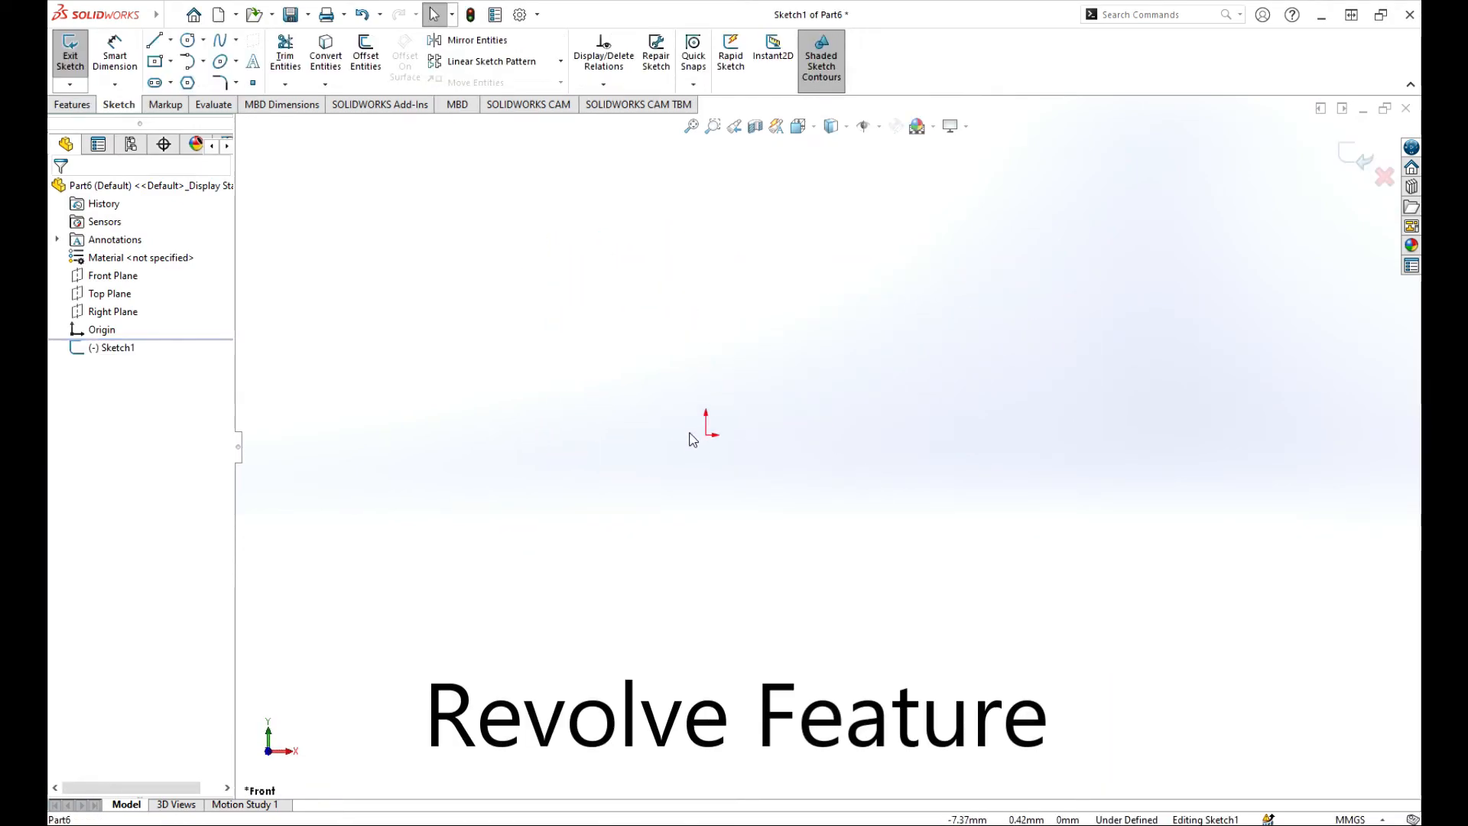
left_click(169, 40)
left_click(180, 77)
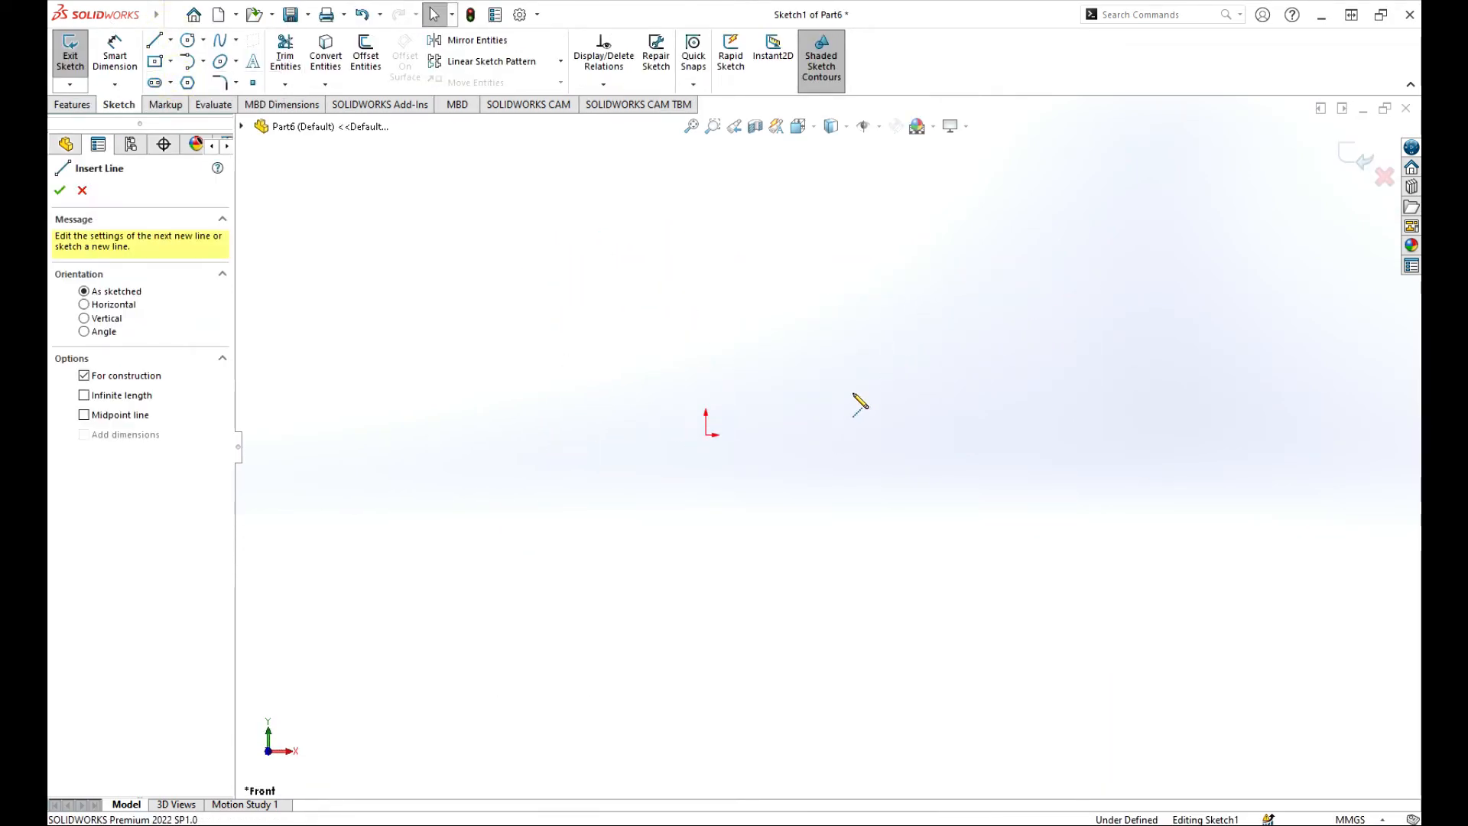
left_click(706, 435)
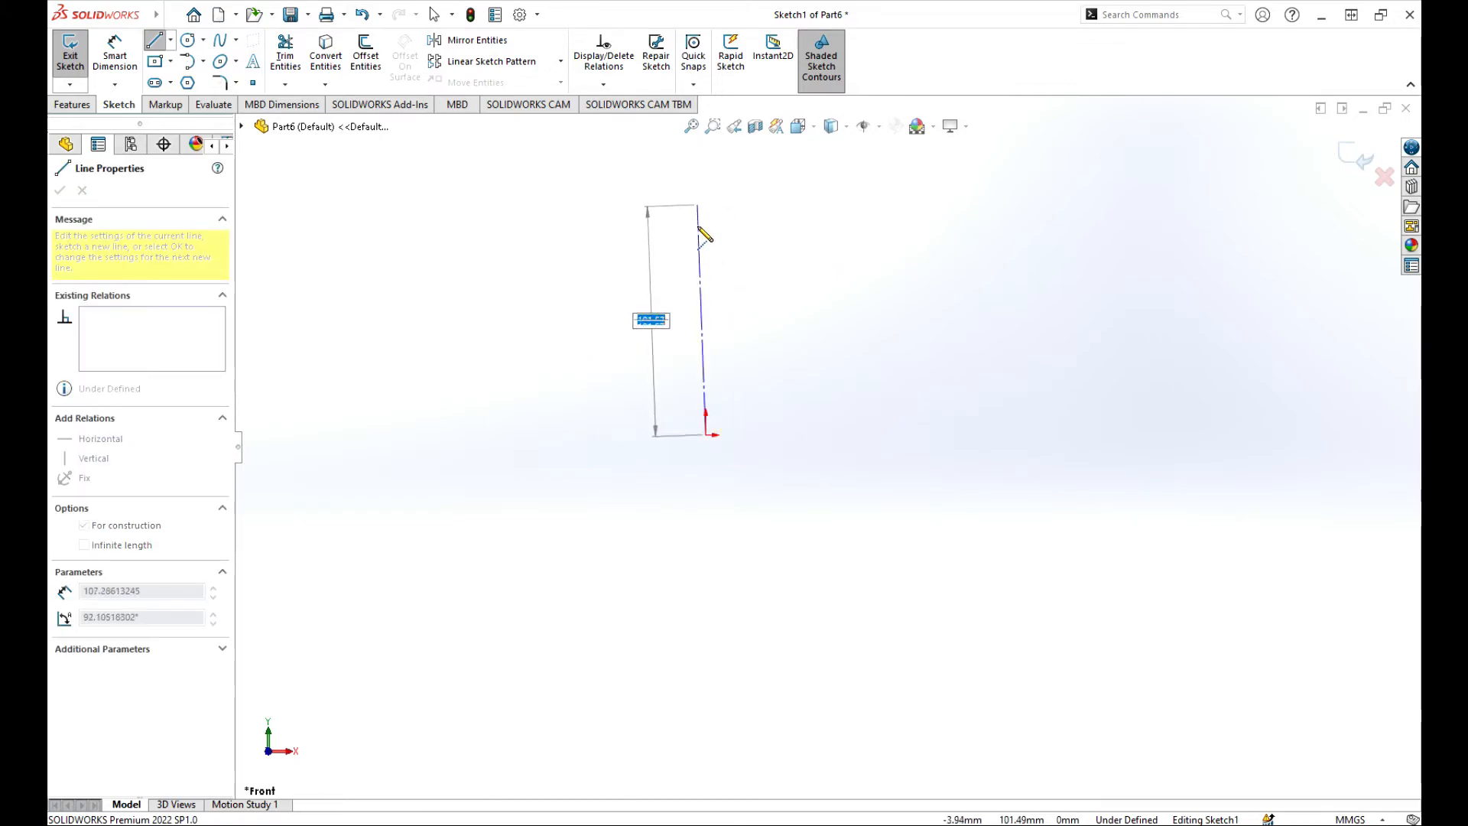
left_click(706, 260)
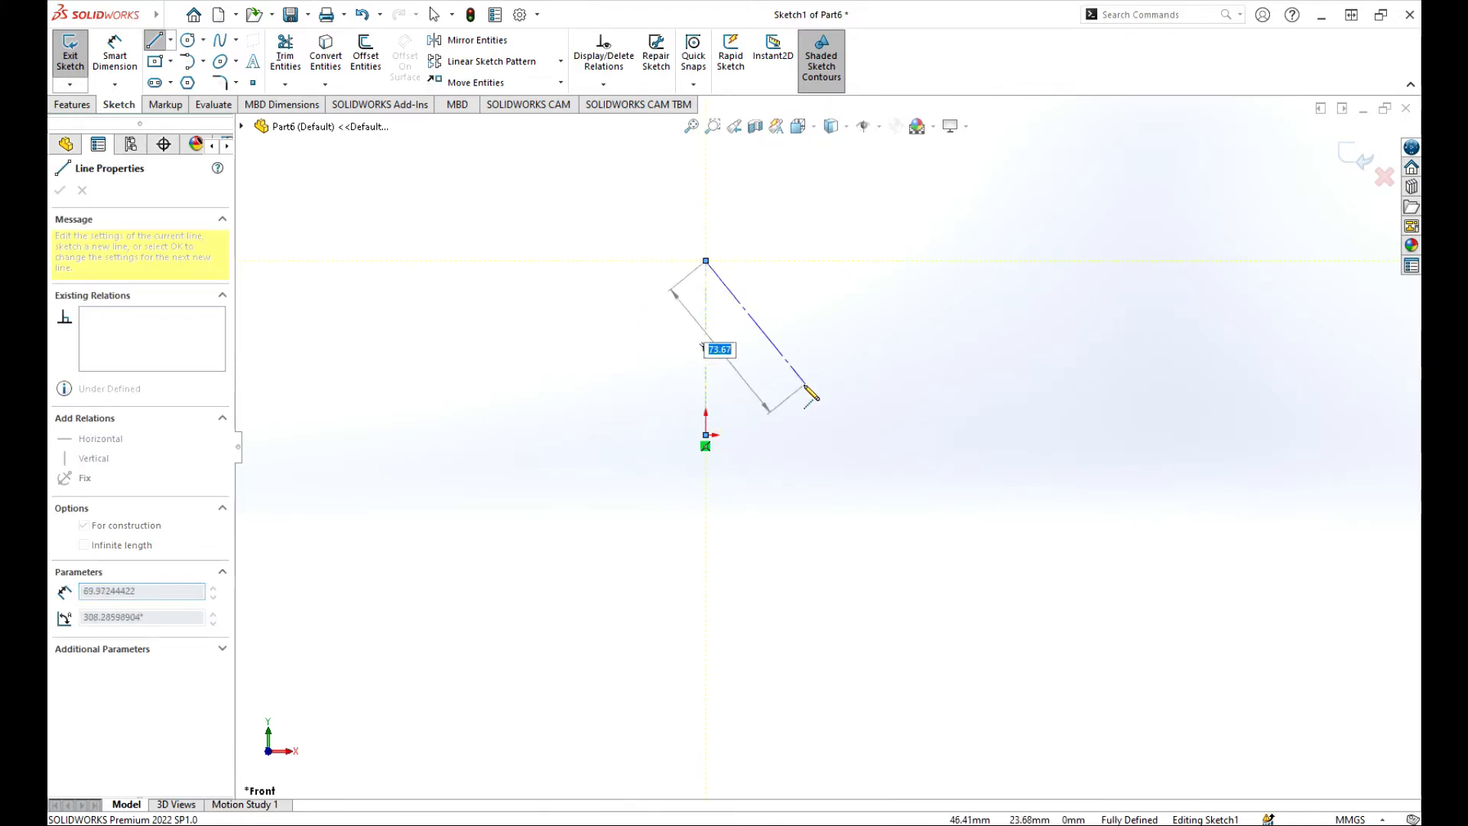
right_click(808, 319)
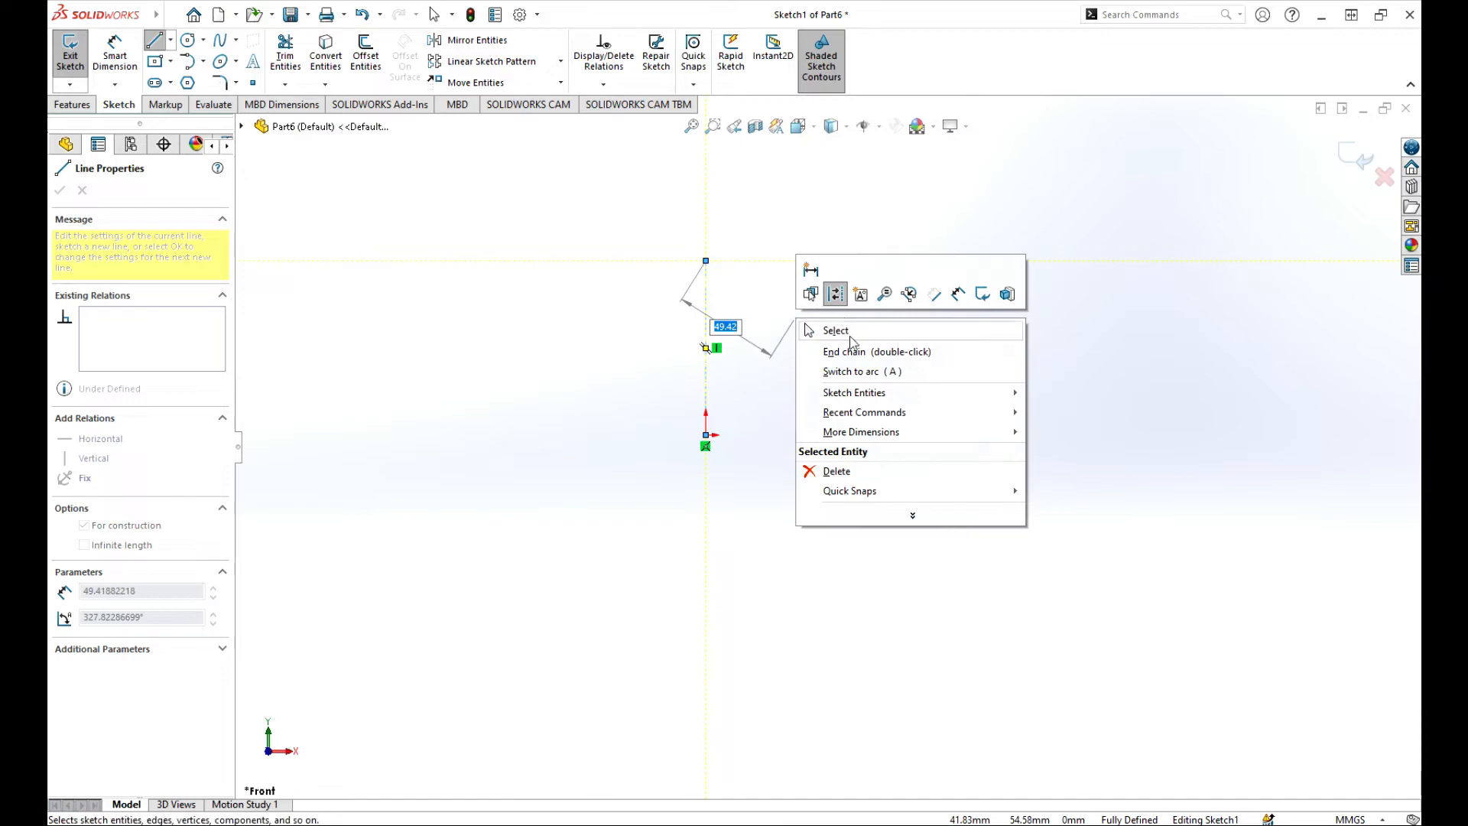
left_click(849, 348)
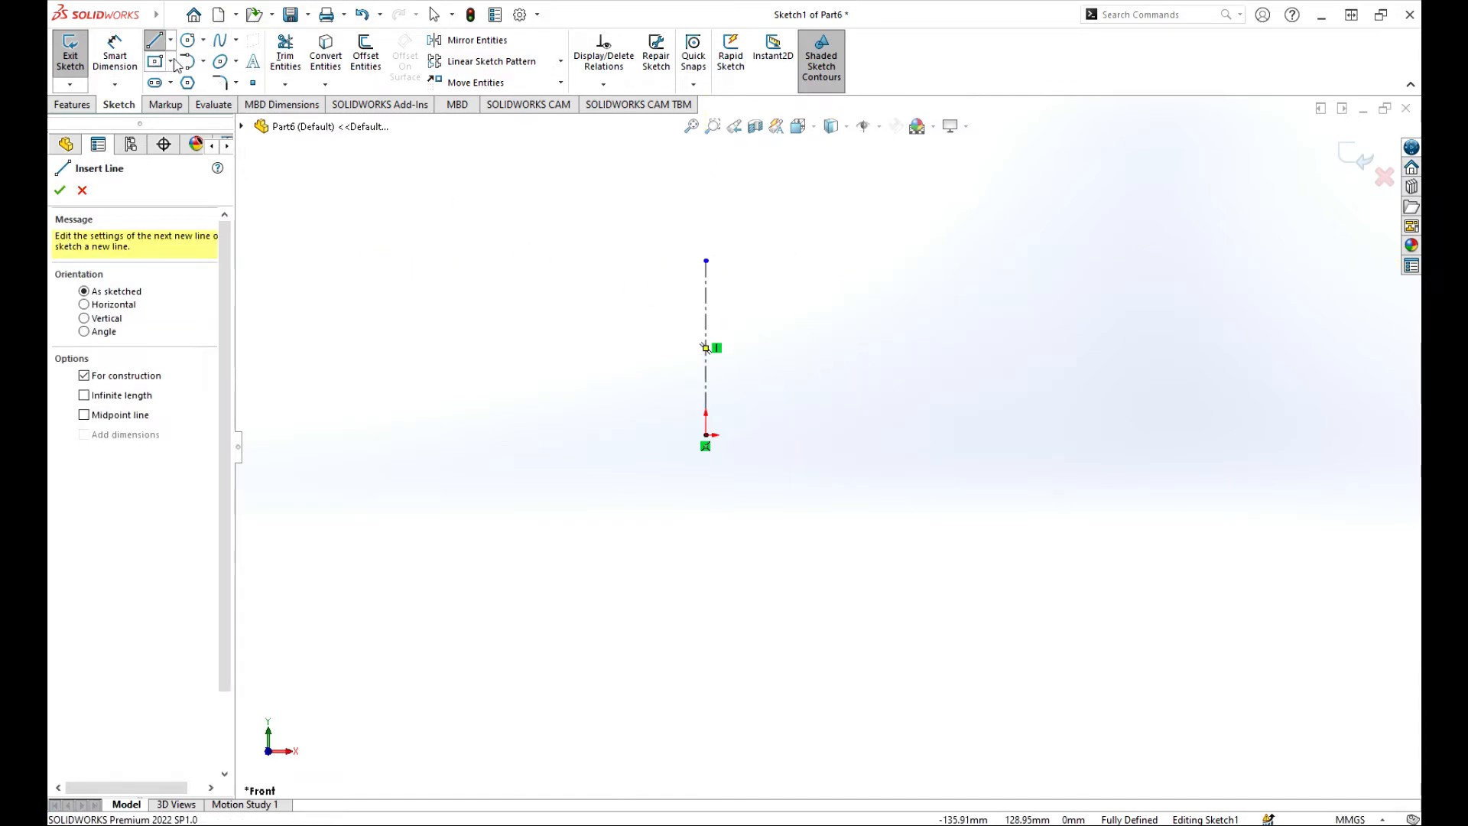
Draw the profile's tall right edge, short top edge and the tangent arcs curving down to the step.
left_click(154, 40)
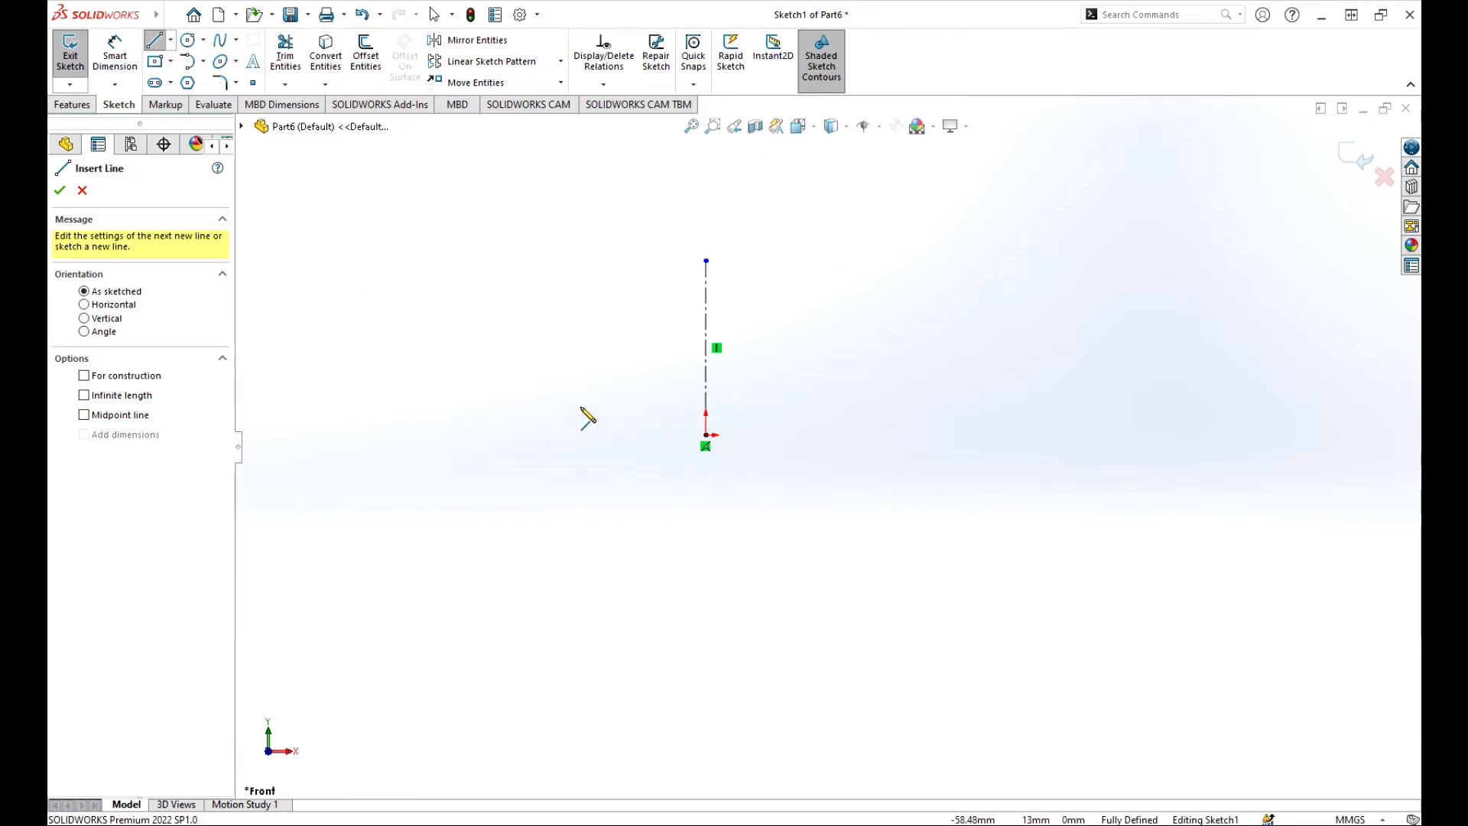
left_click(639, 443)
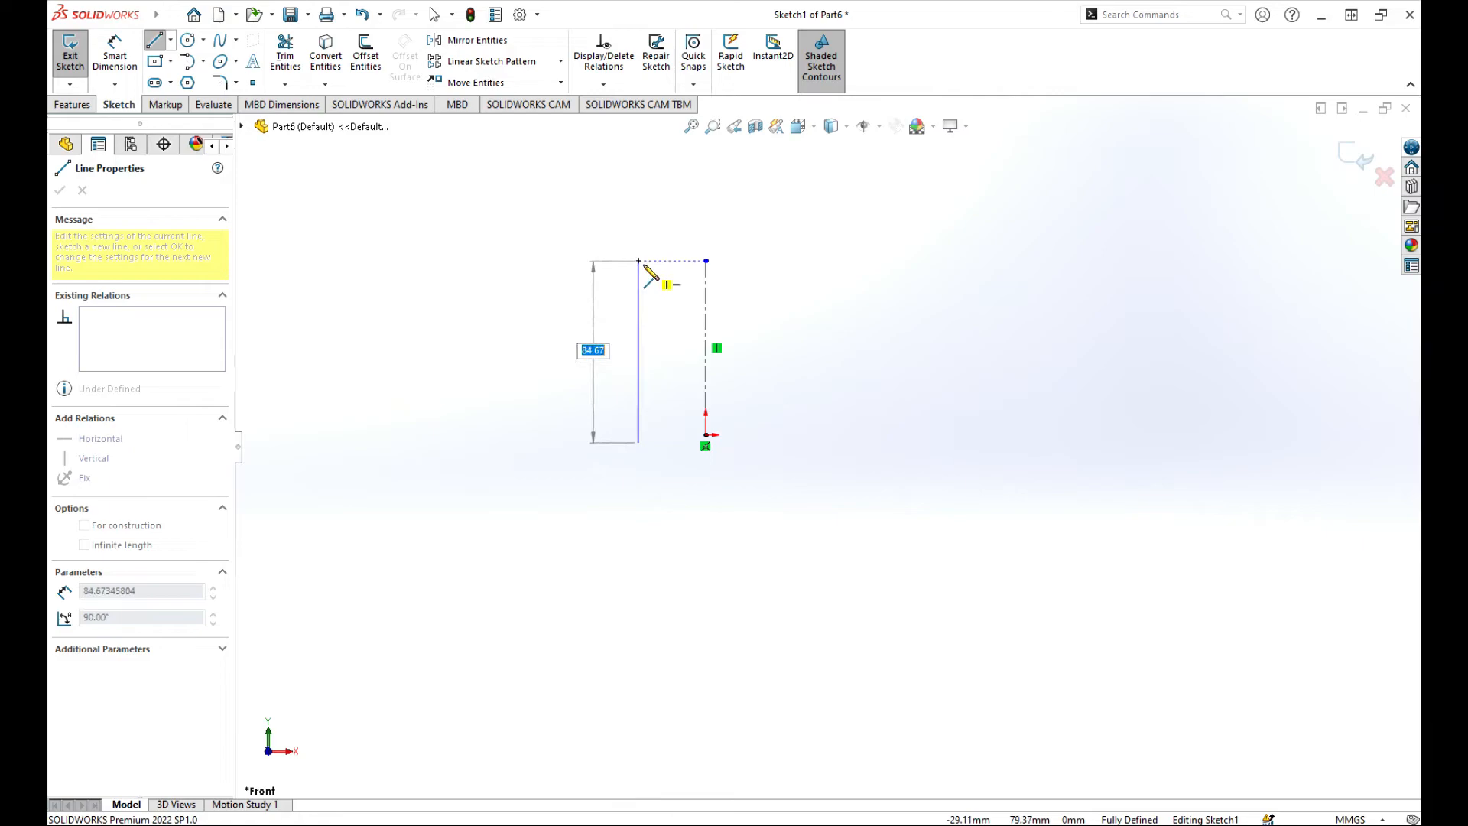
left_click(639, 260)
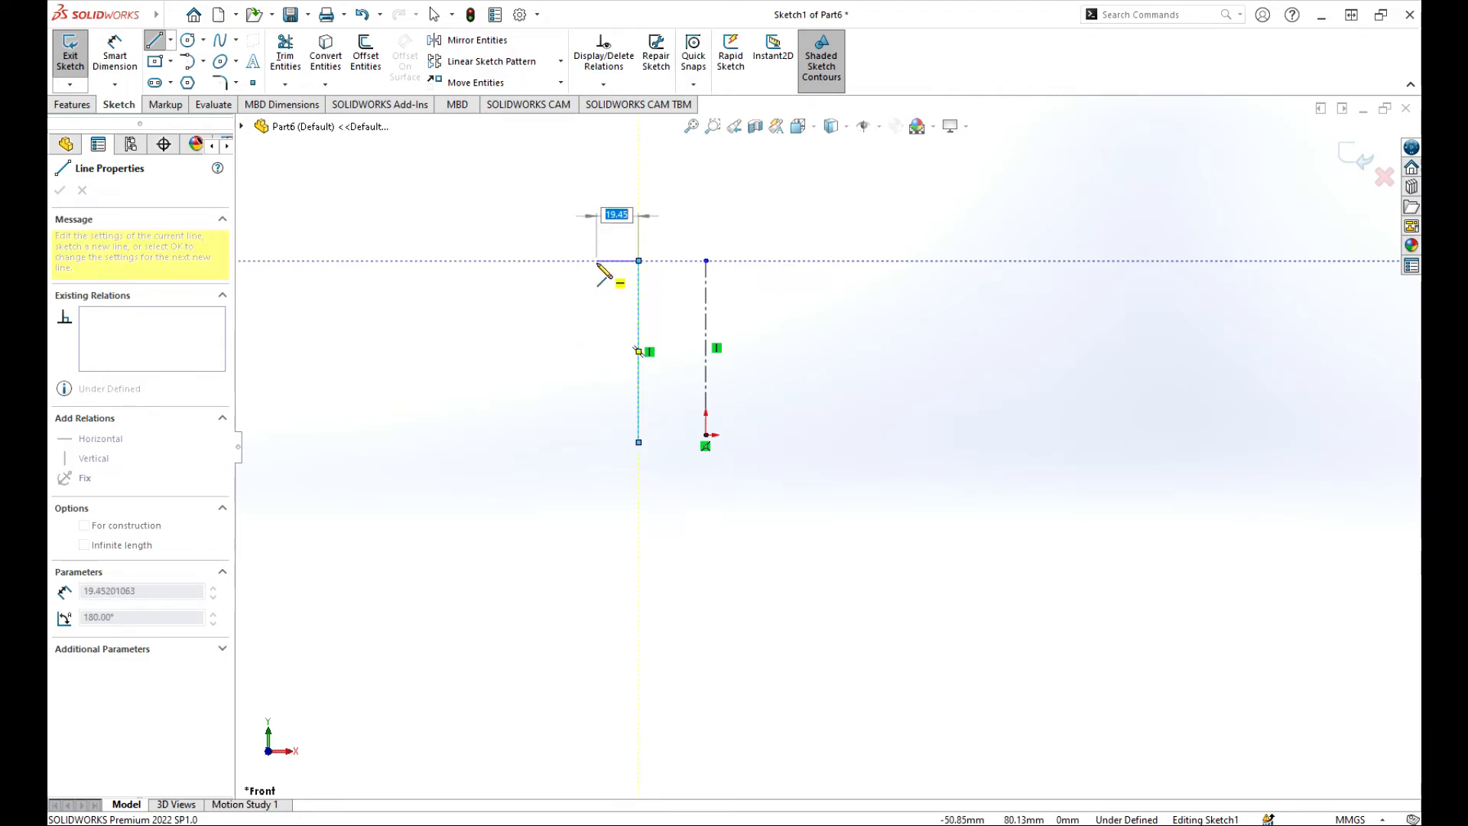
left_click(597, 262)
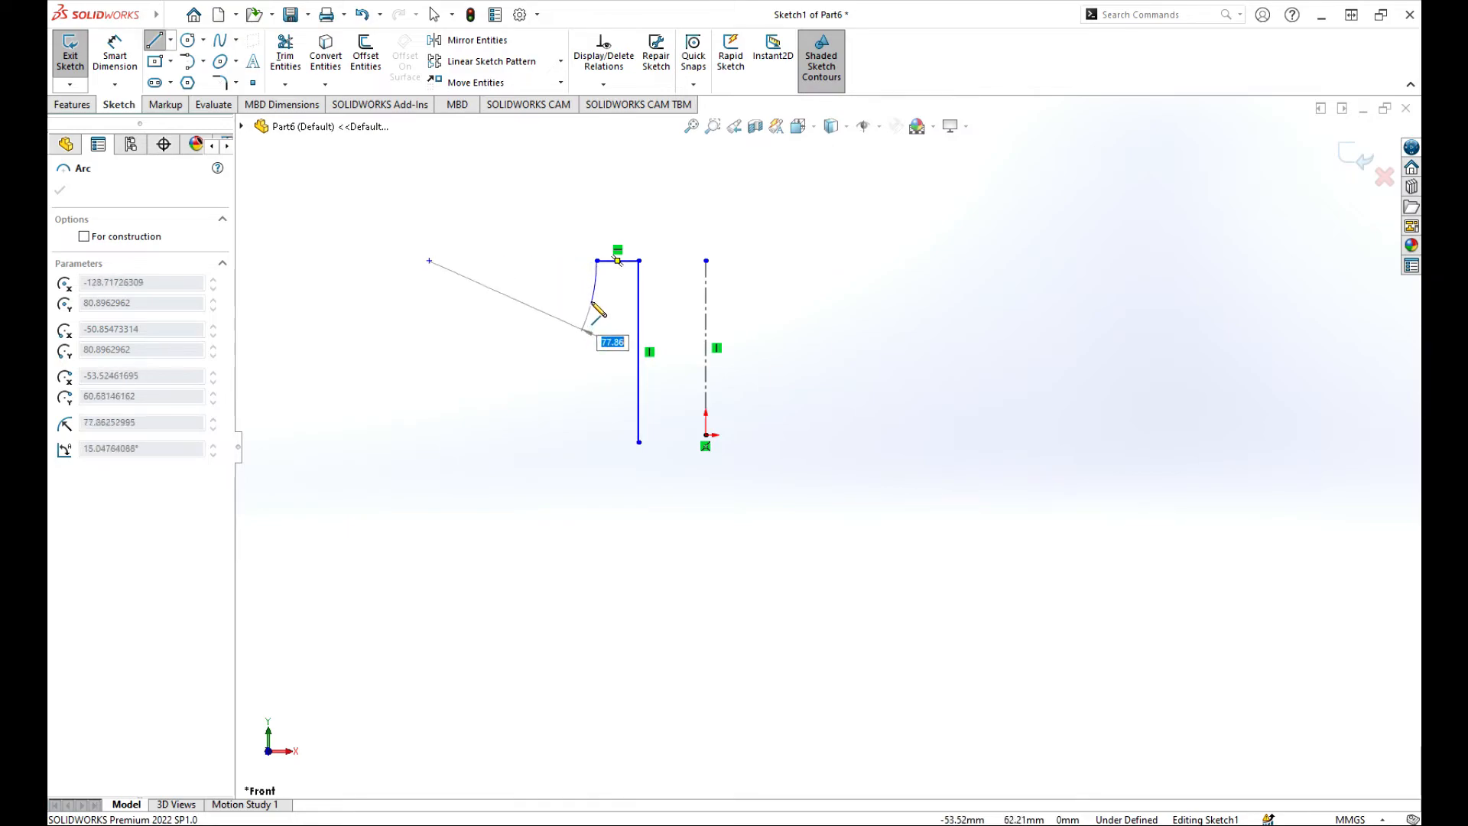
left_click(592, 282)
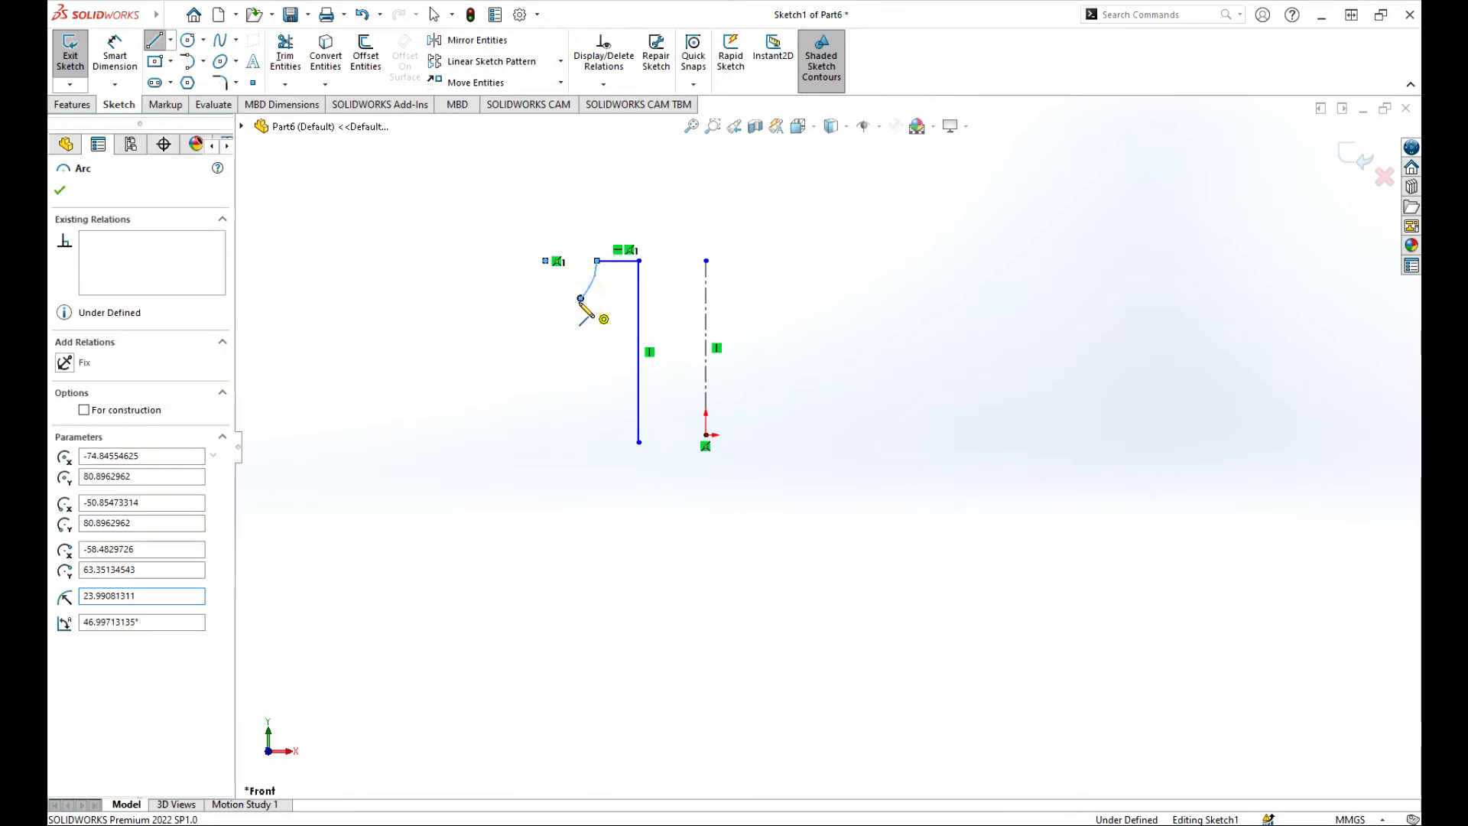
left_click(581, 297)
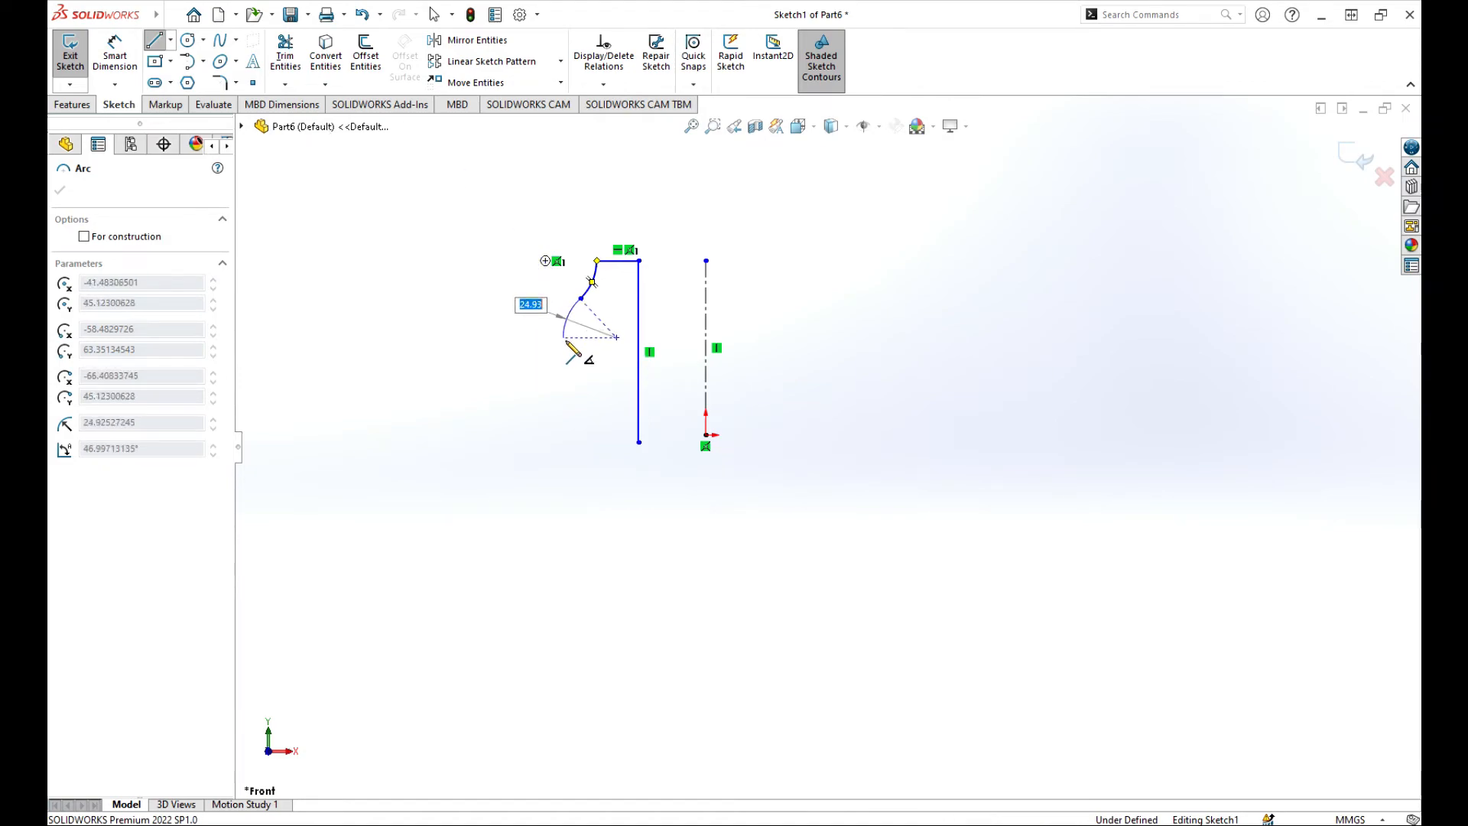
left_click(562, 344)
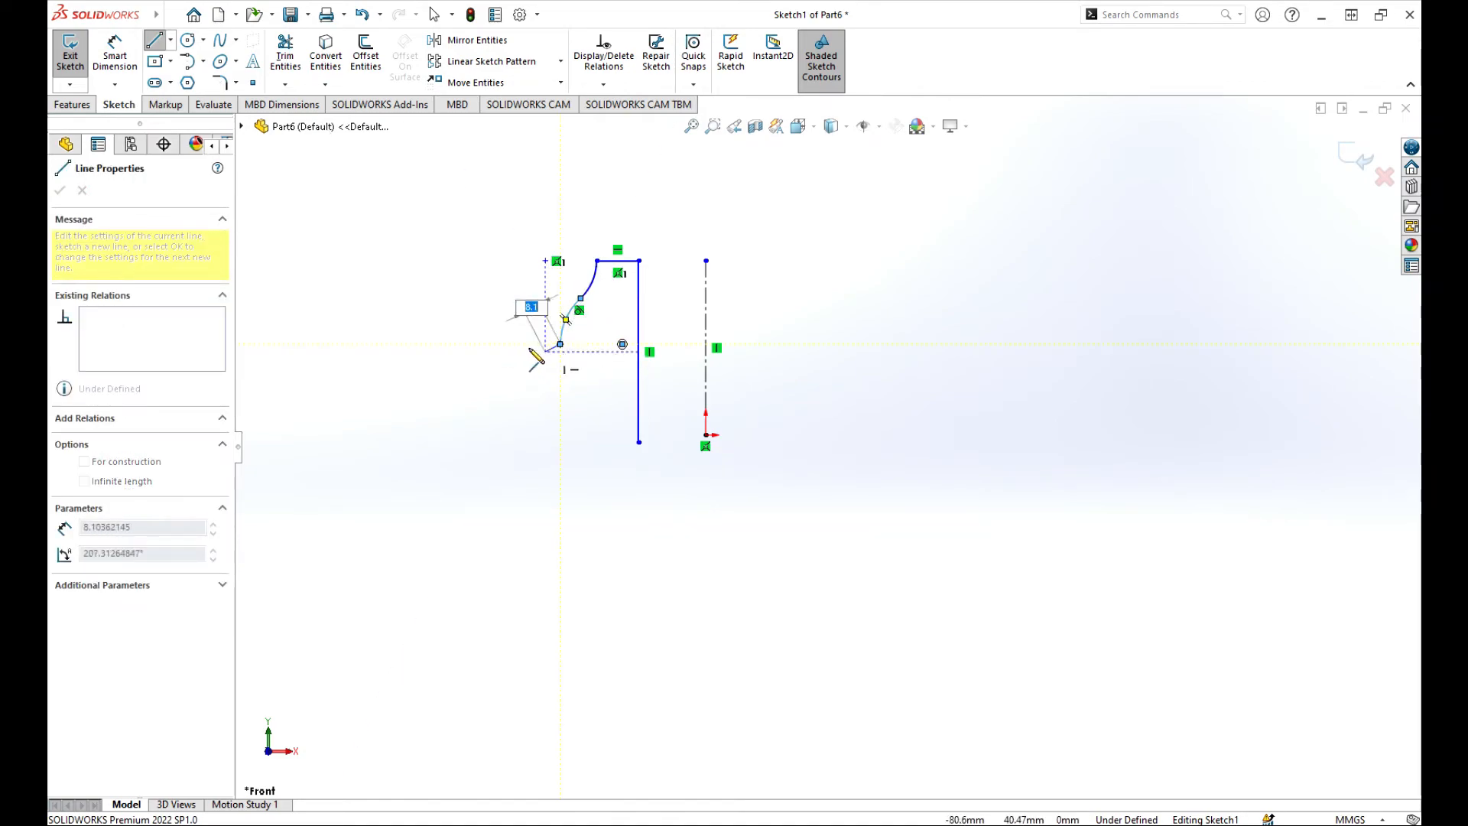
Add the horizontal step, left drop, concave arc and bottom edges to close the profile.
left_click(514, 344)
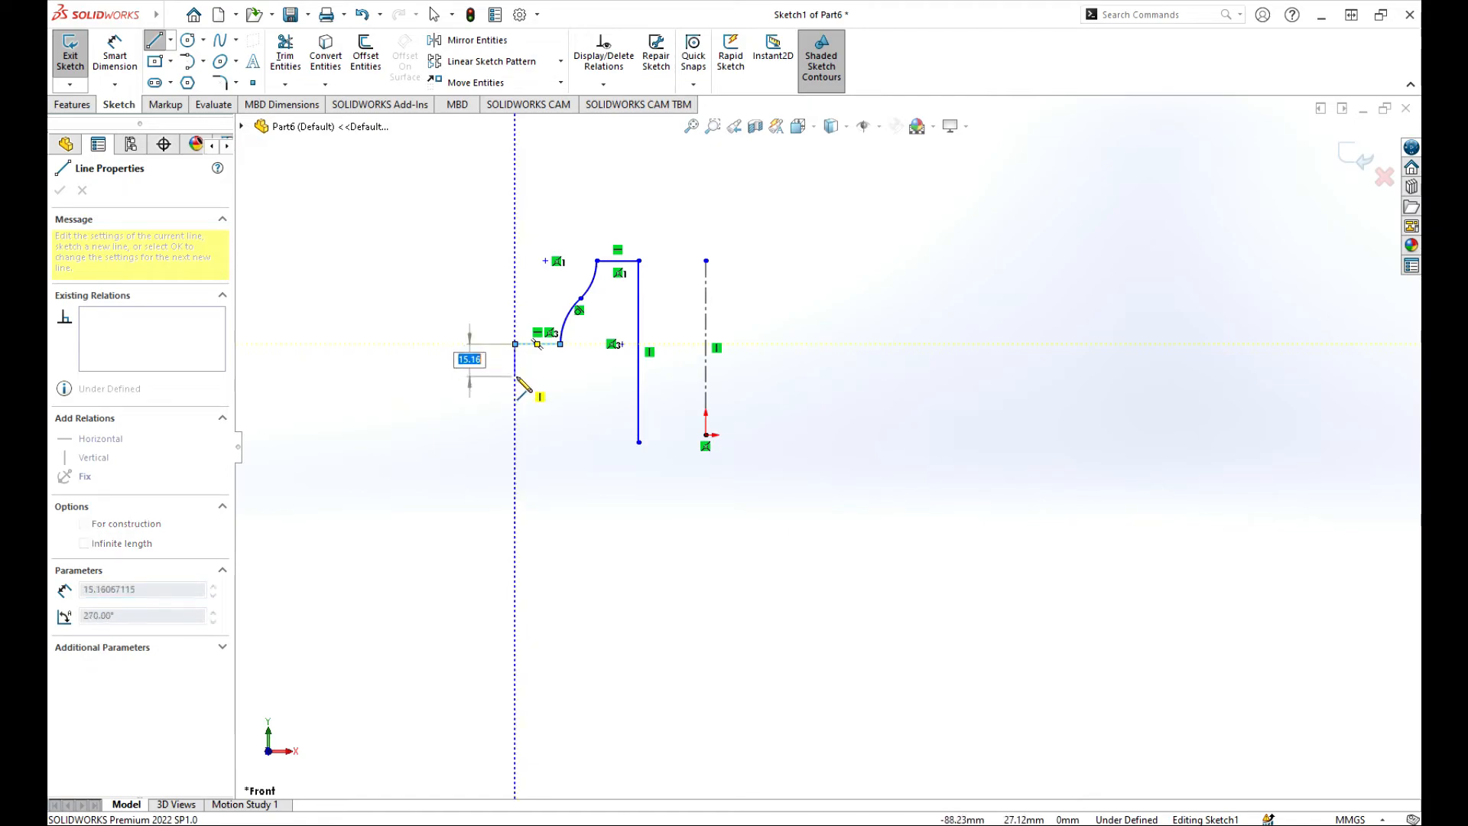
left_click(515, 375)
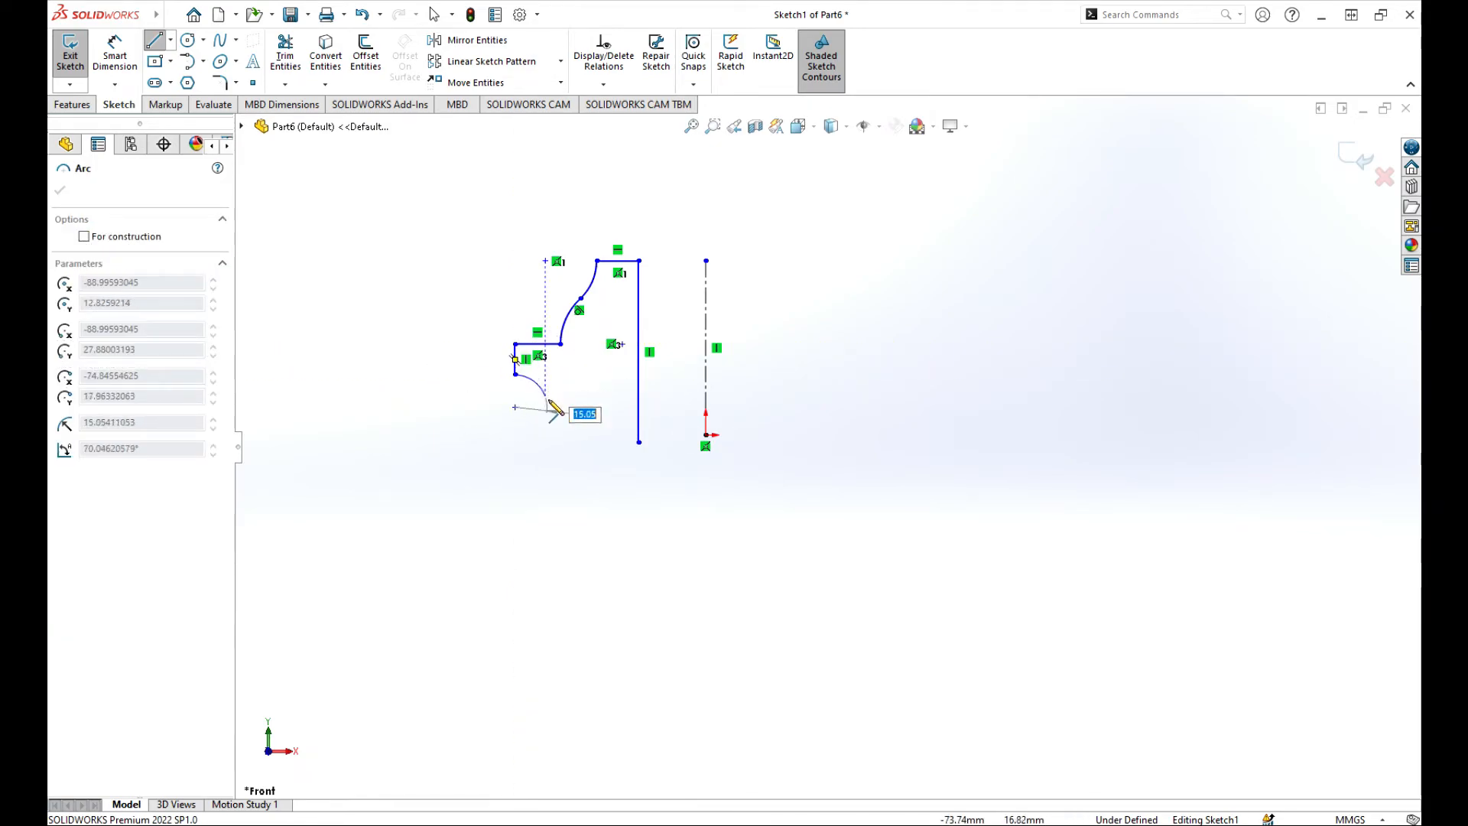
left_click(561, 400)
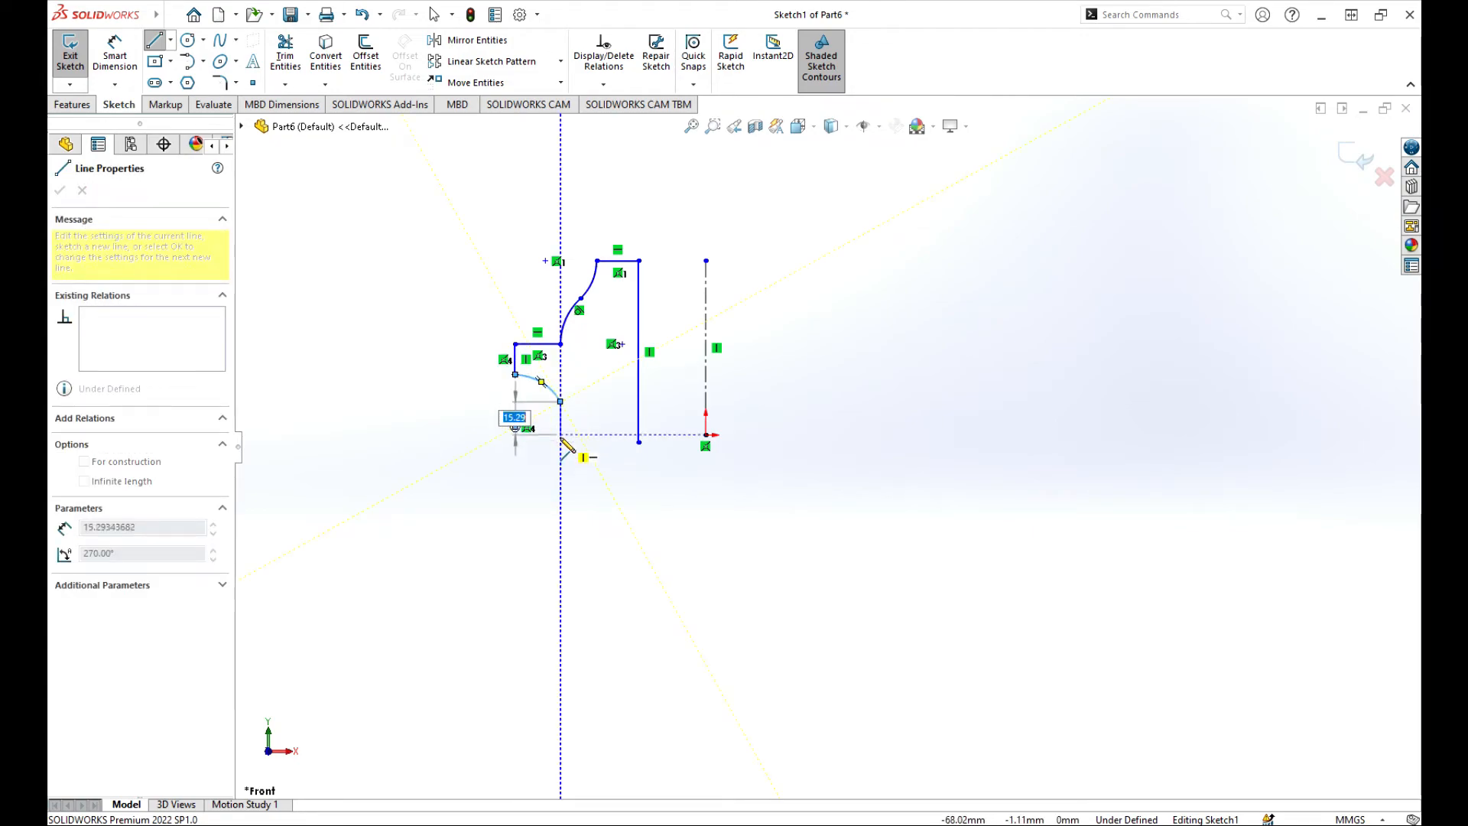
left_click(561, 442)
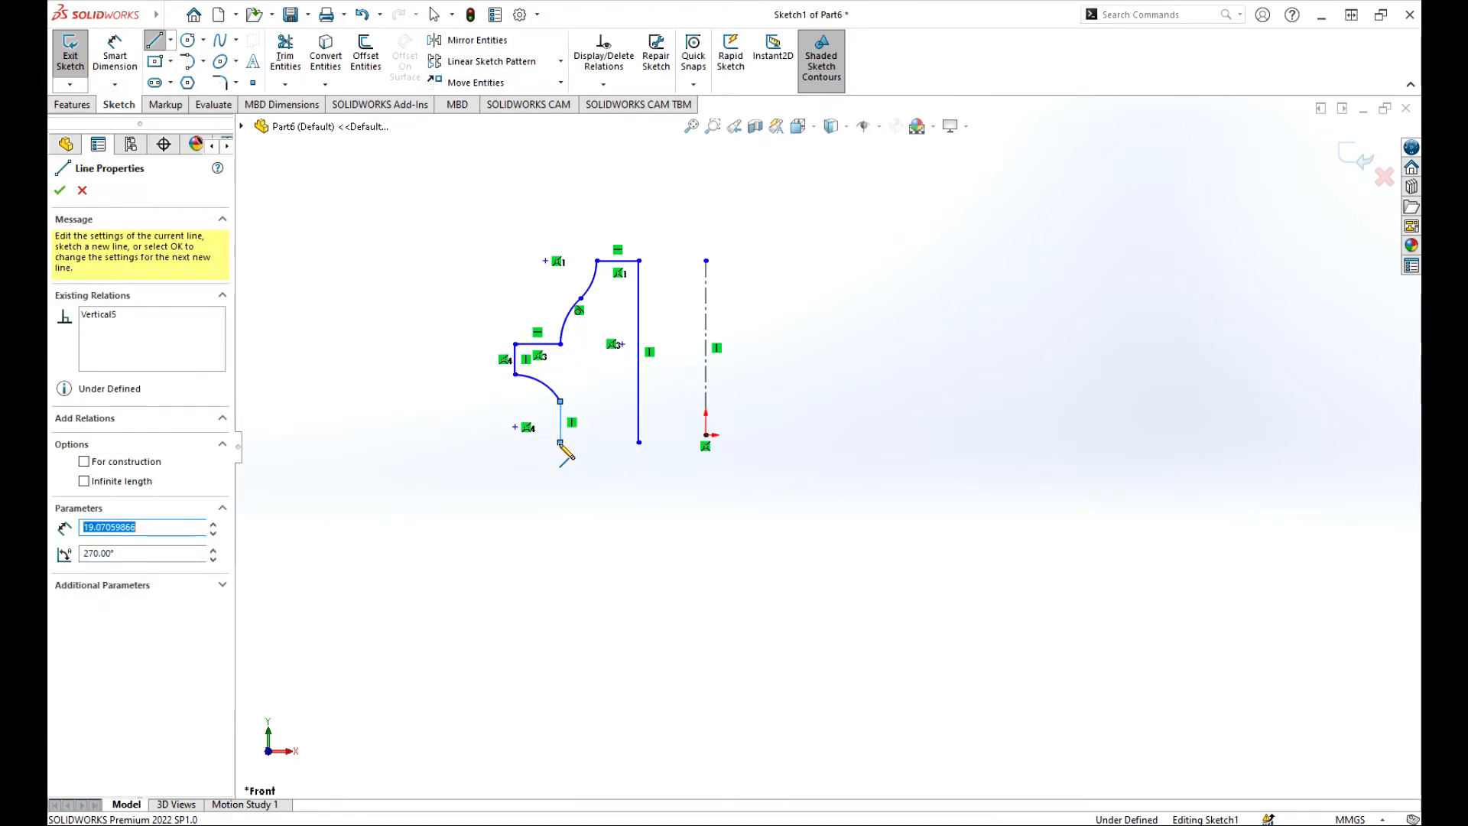
left_click(640, 442)
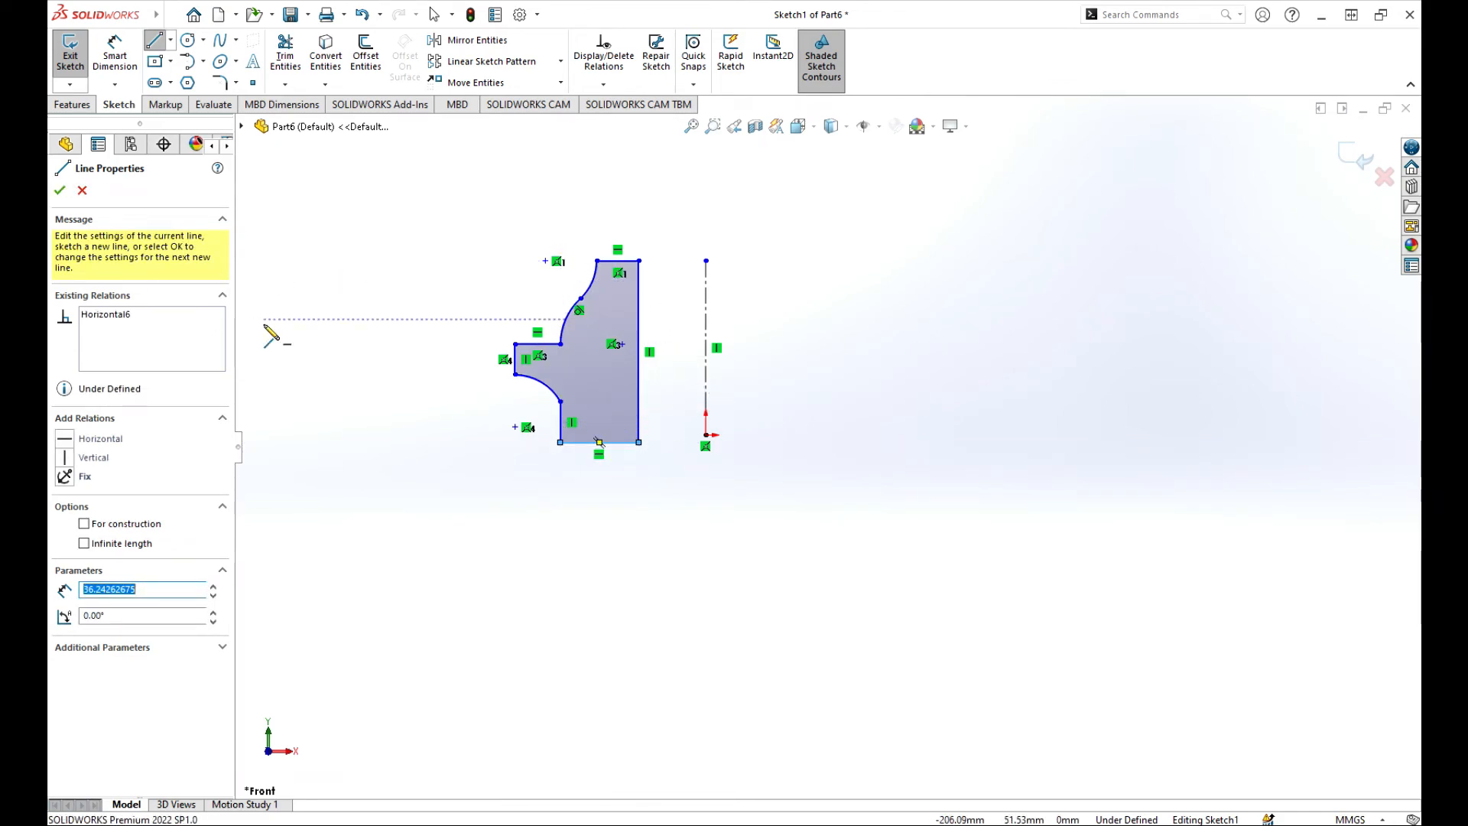
left_click(83, 189)
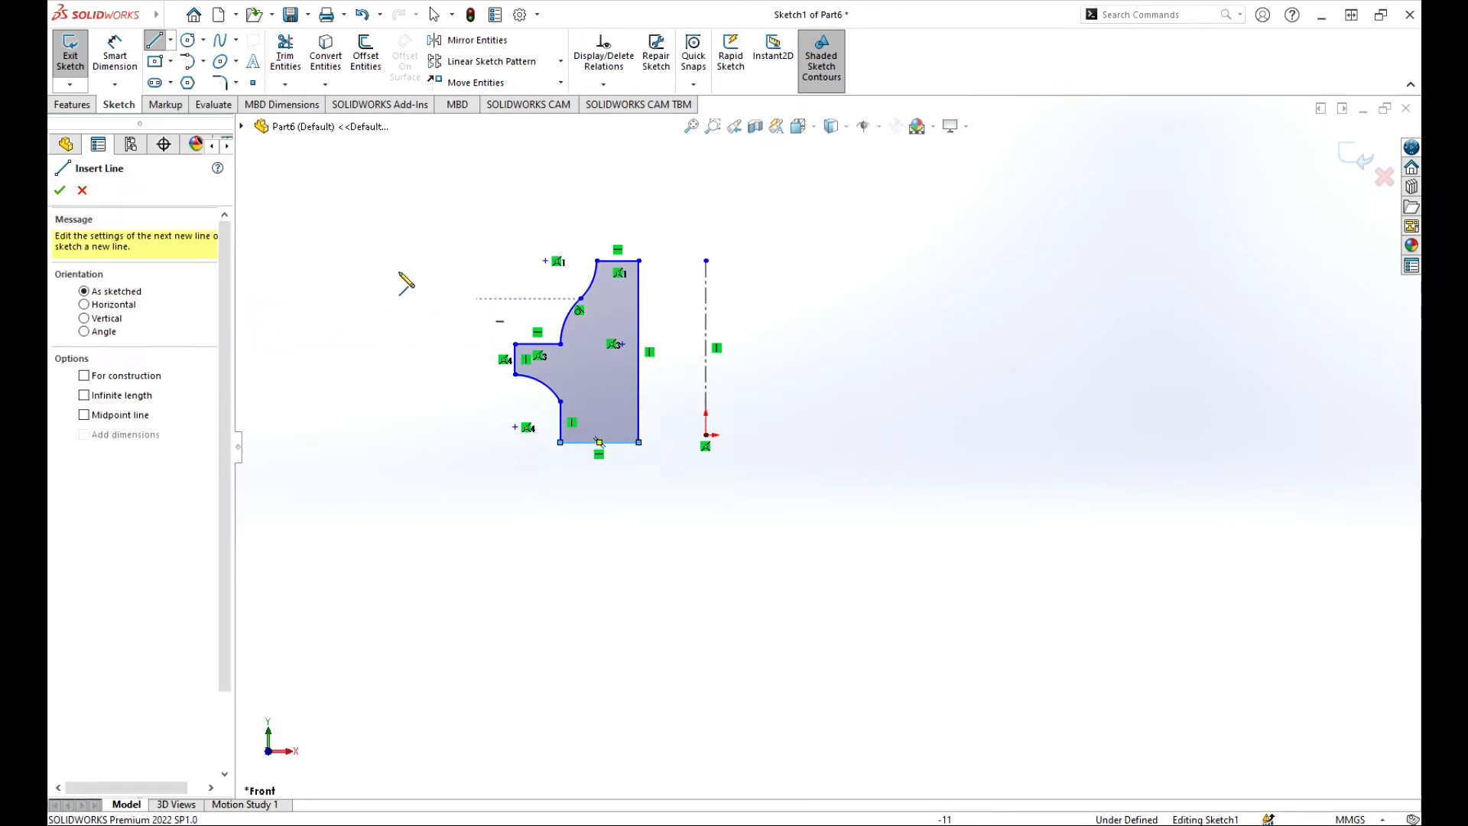
left_click(61, 190)
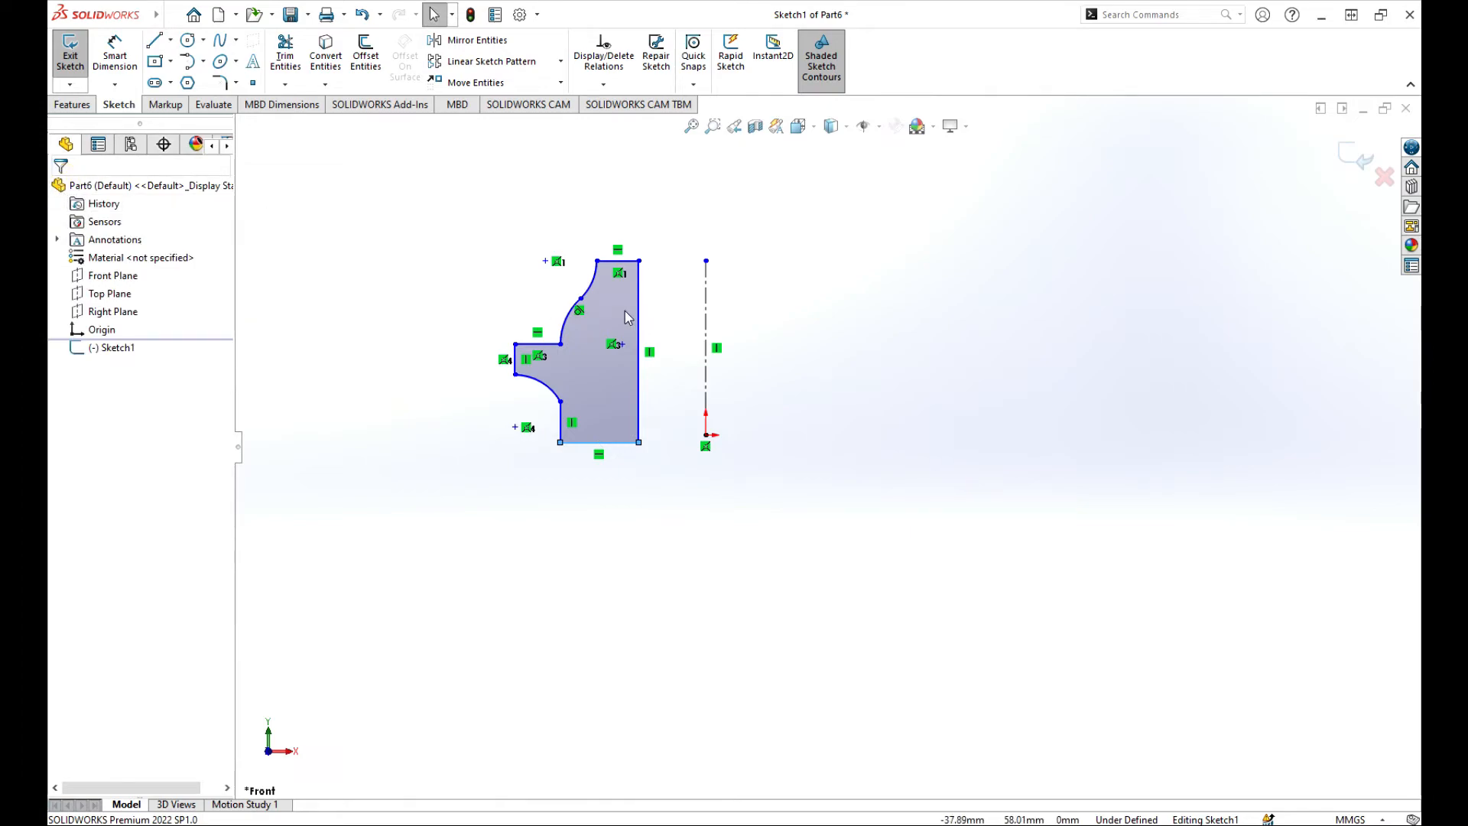
Exit into a 360° Revolved Boss, try Line2 as the axis, then revert to centerline Line1.
left_click(1352, 155)
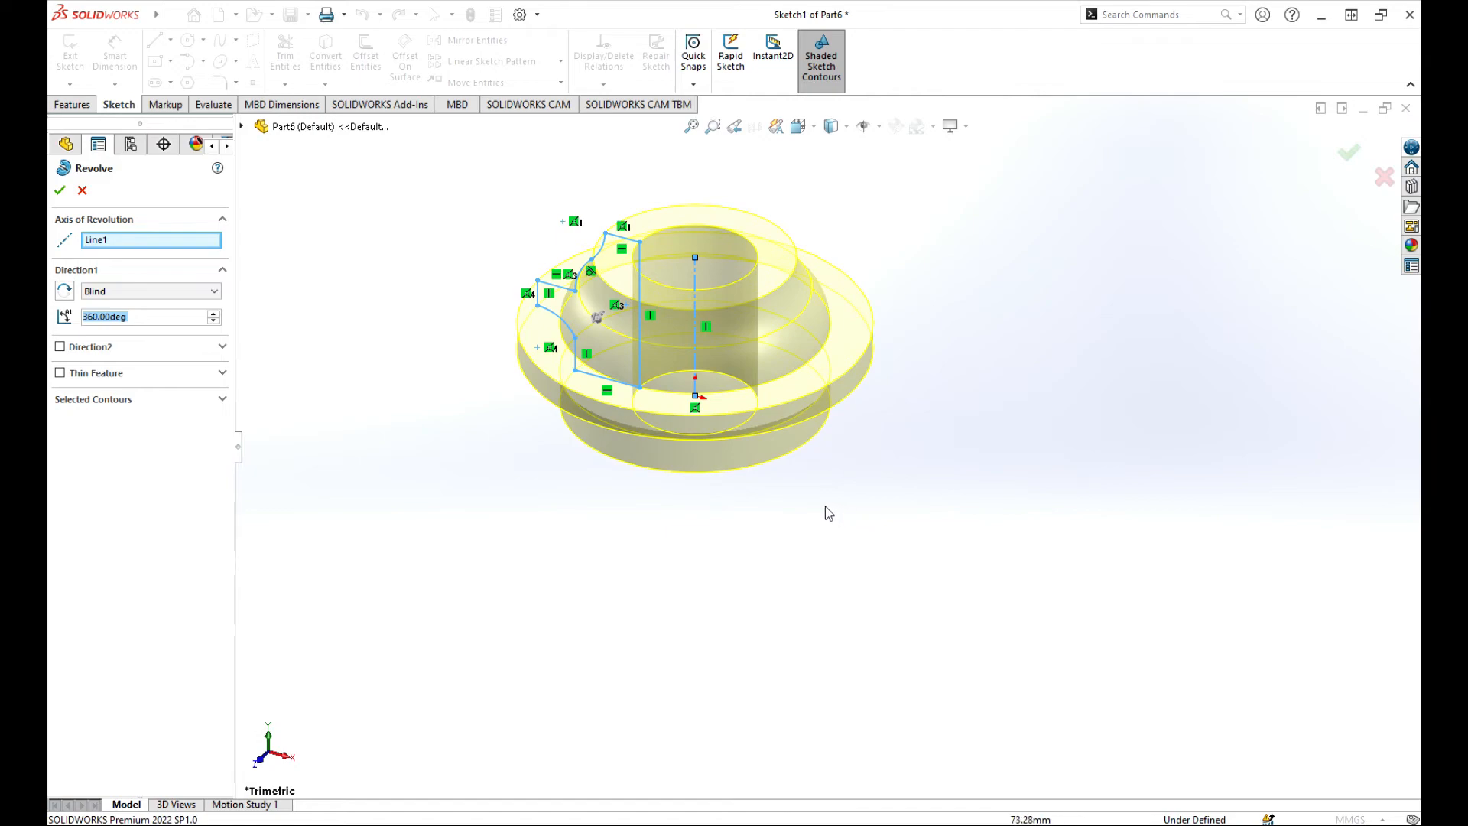
mouse_move(826, 511)
middle_mouse_down()
mouse_move(941, 420)
mouse_move(908, 546)
mouse_move(826, 400)
mouse_move(944, 524)
mouse_move(908, 471)
mouse_move(879, 482)
mouse_move(882, 469)
middle_mouse_up()
middle_click_drag(956, 341, 950, 479)
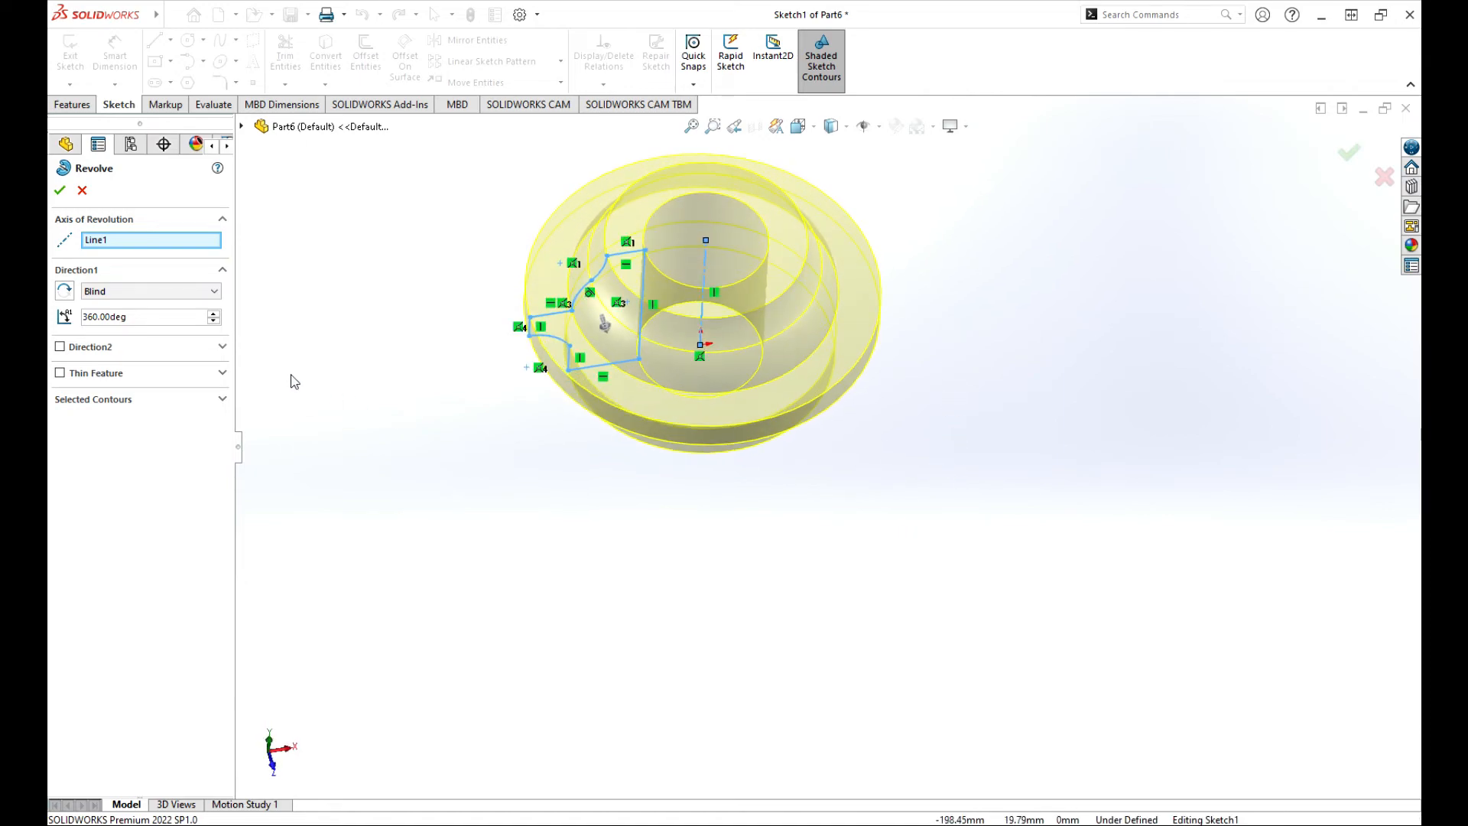
left_click(125, 241)
left_click(642, 268)
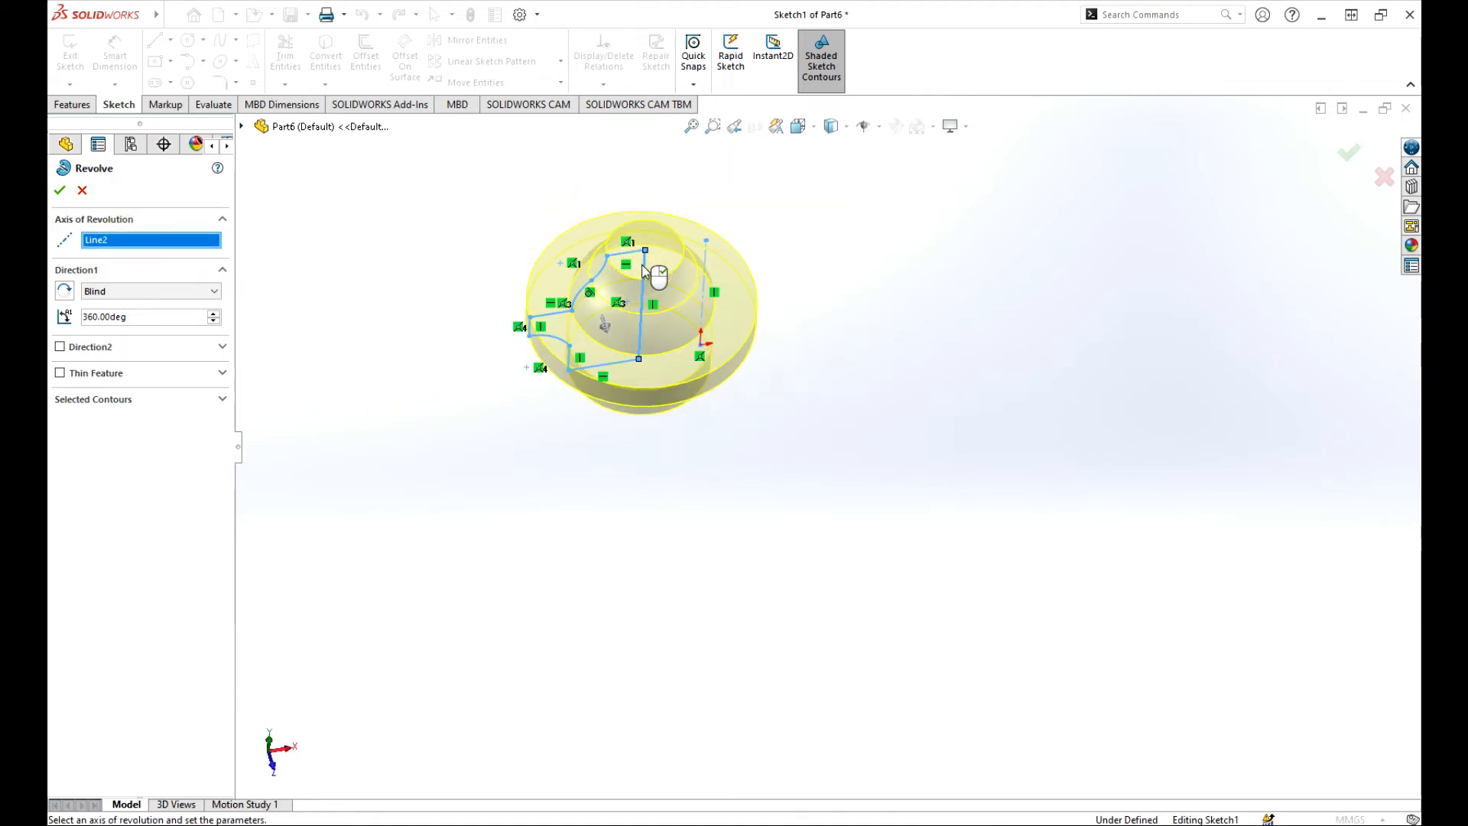
scroll(653, 260, "down", 4)
scroll(903, 363, "up", 4)
mouse_move(903, 362)
middle_mouse_down()
mouse_move(898, 236)
mouse_move(797, 224)
mouse_move(859, 295)
mouse_move(833, 328)
mouse_move(859, 276)
middle_mouse_up()
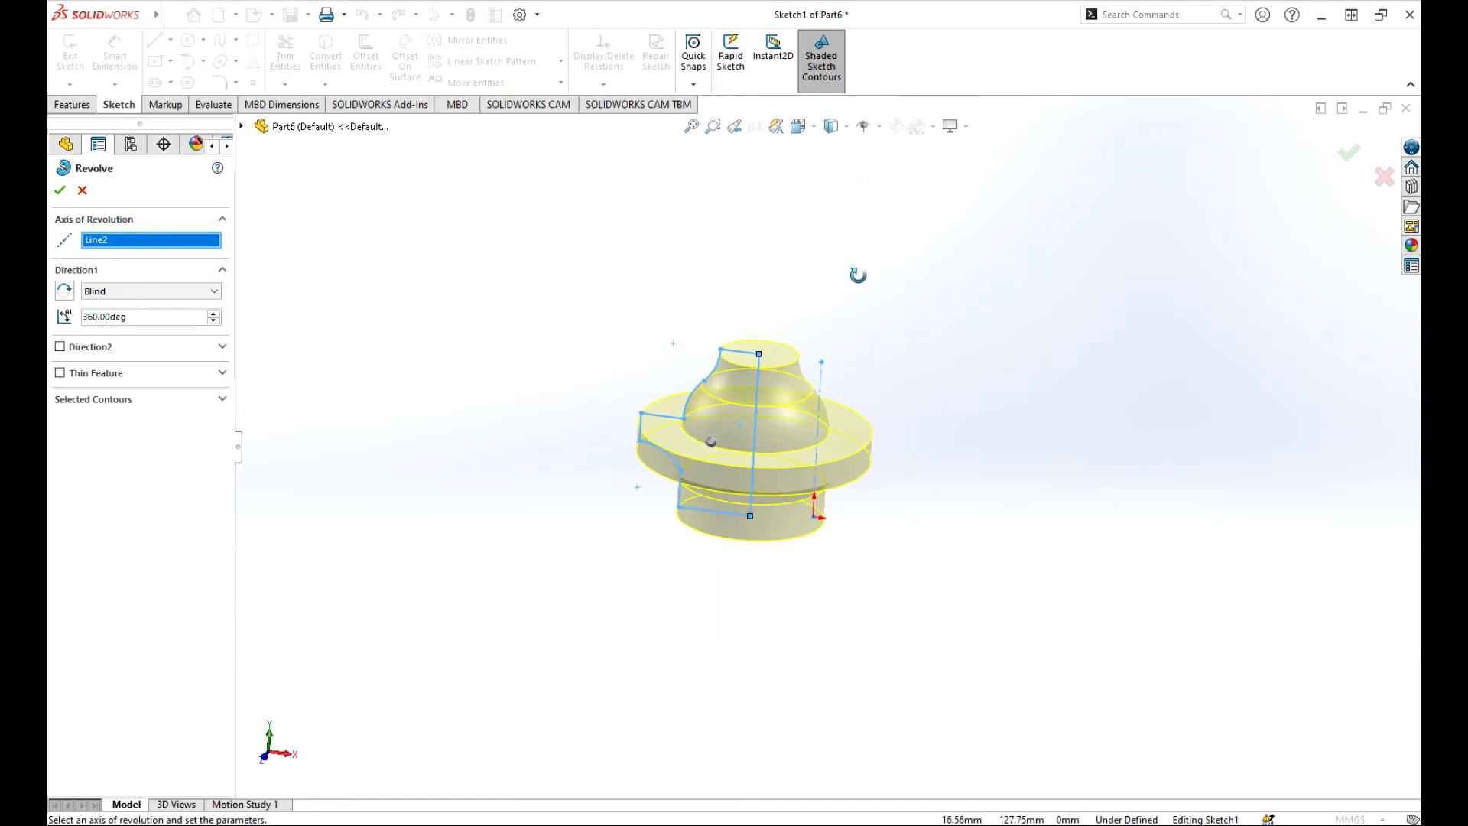
left_click(824, 382)
scroll(701, 367, "up", 4)
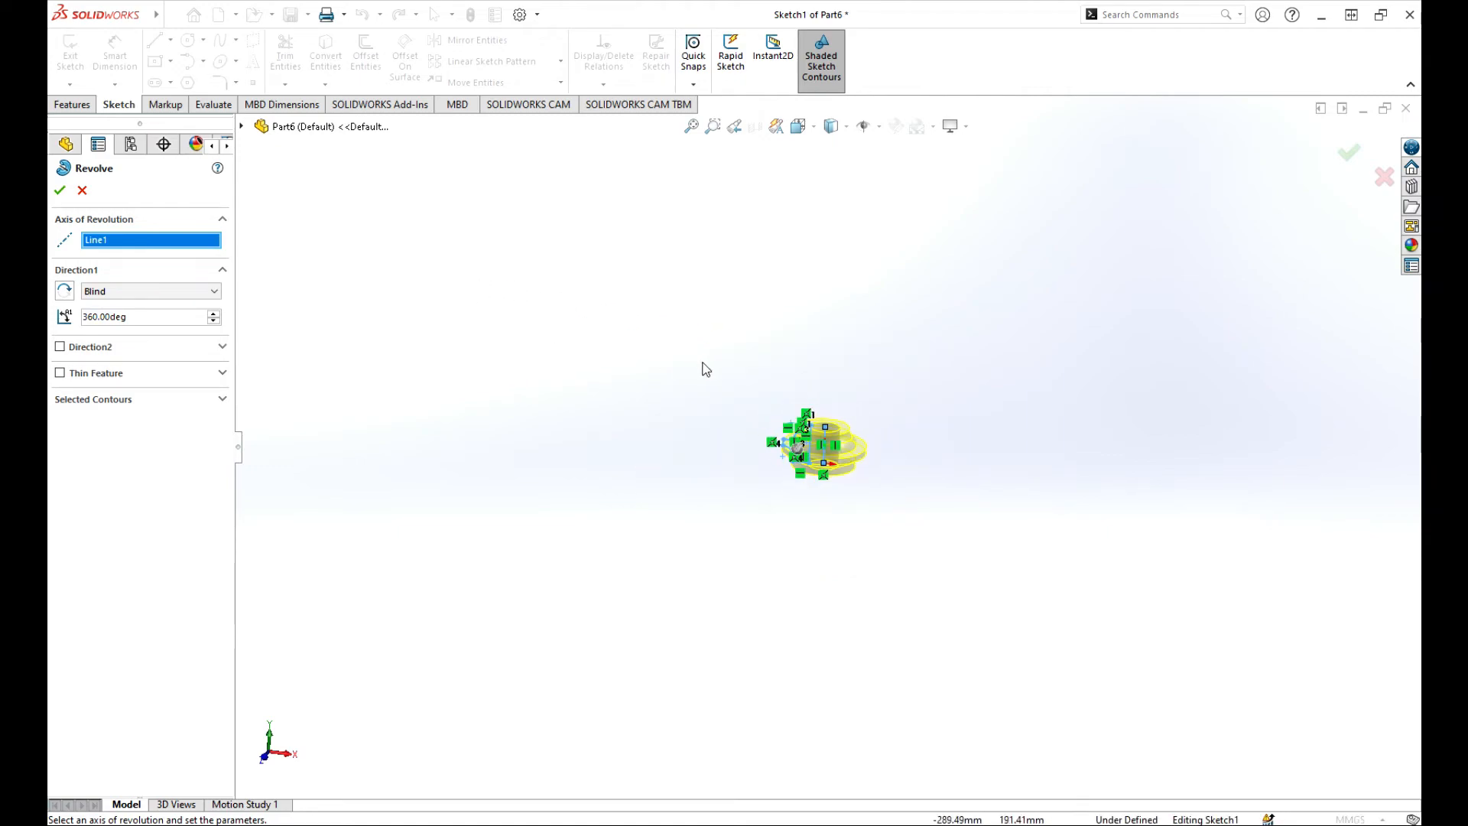
scroll(792, 446, "down", 5)
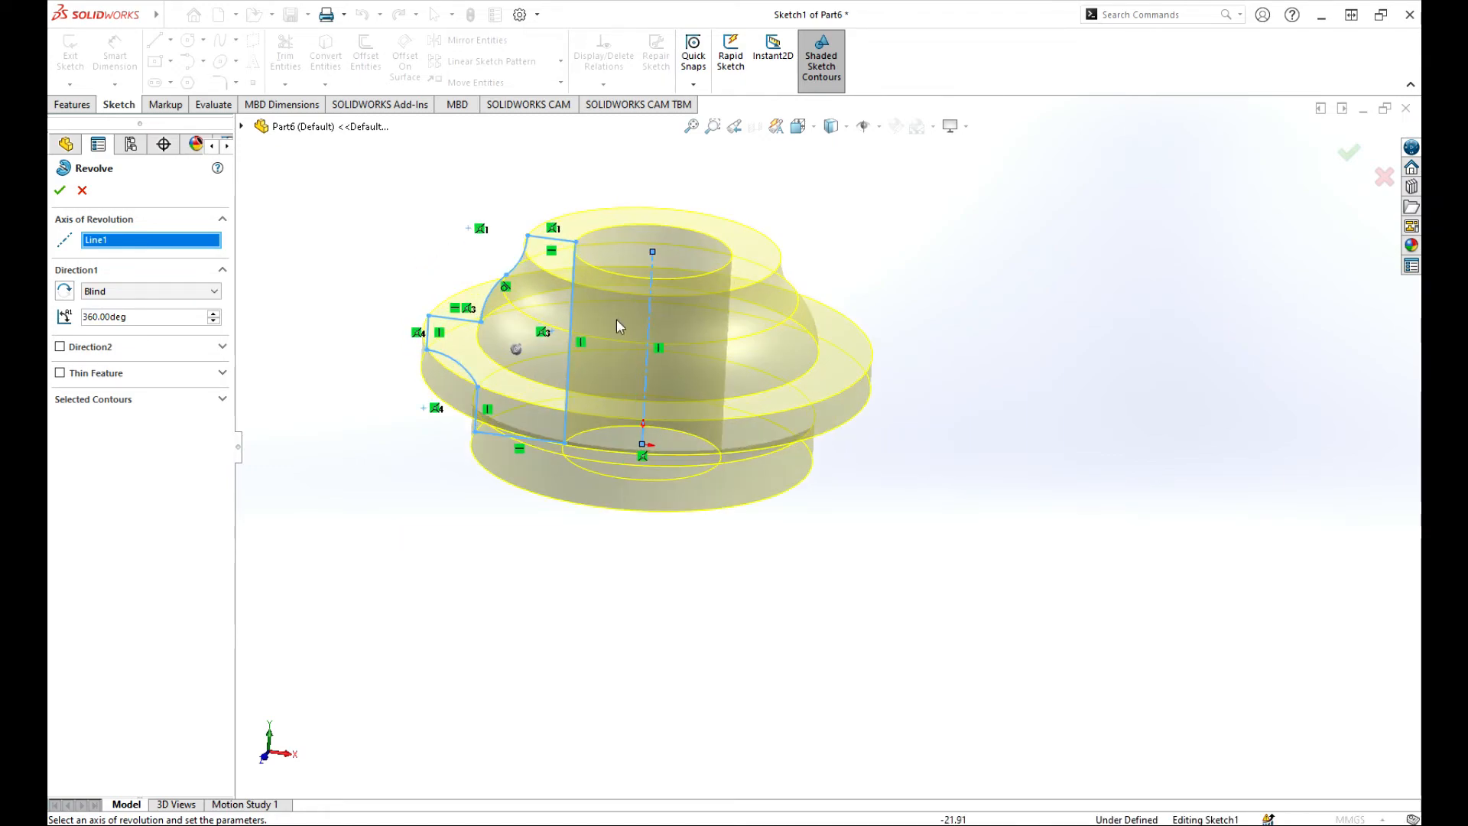
Keep the Blind end condition and drag the revolve angle handle down to 345°.
left_click(169, 292)
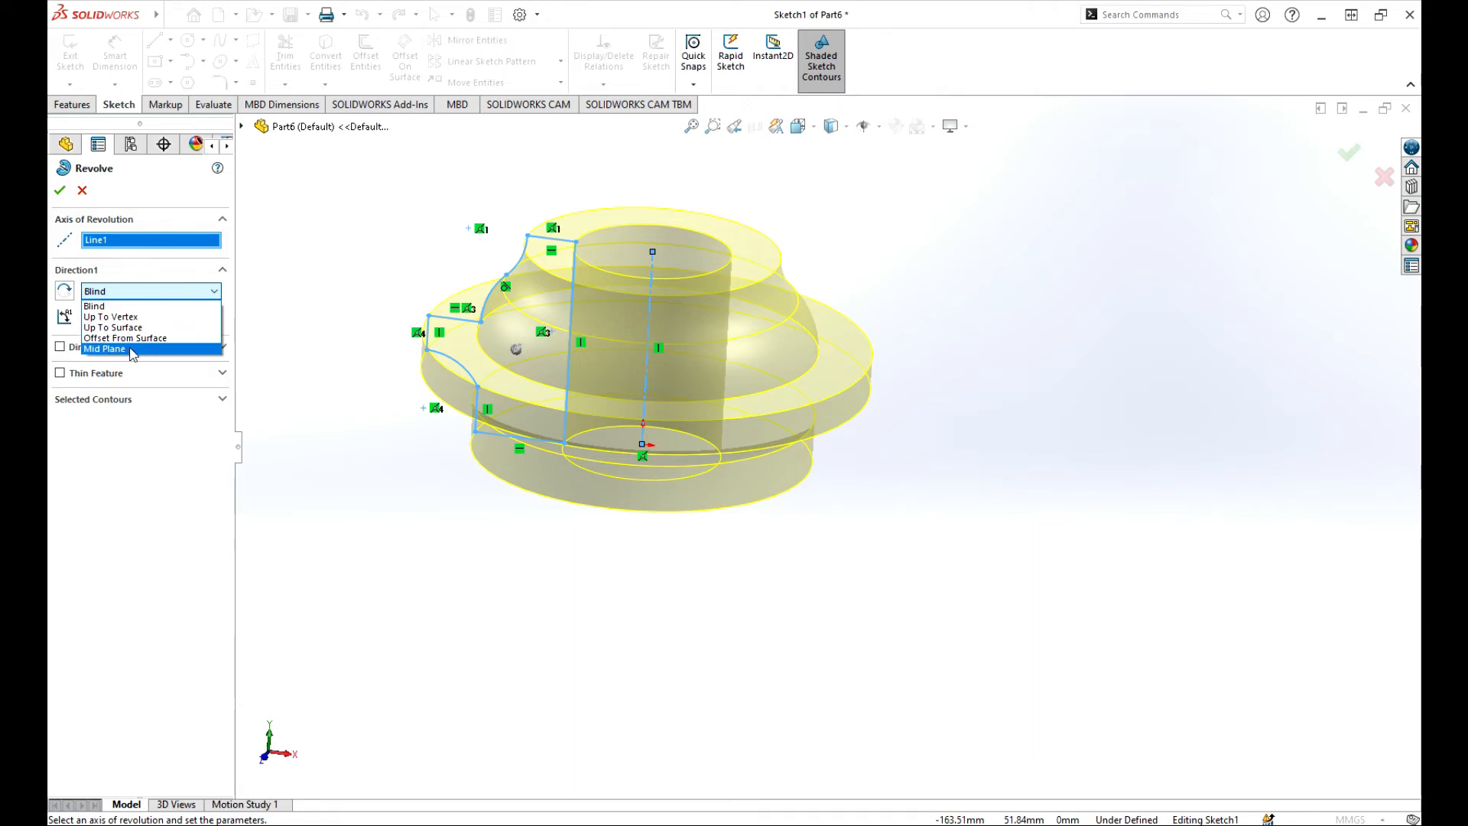
left_click(133, 306)
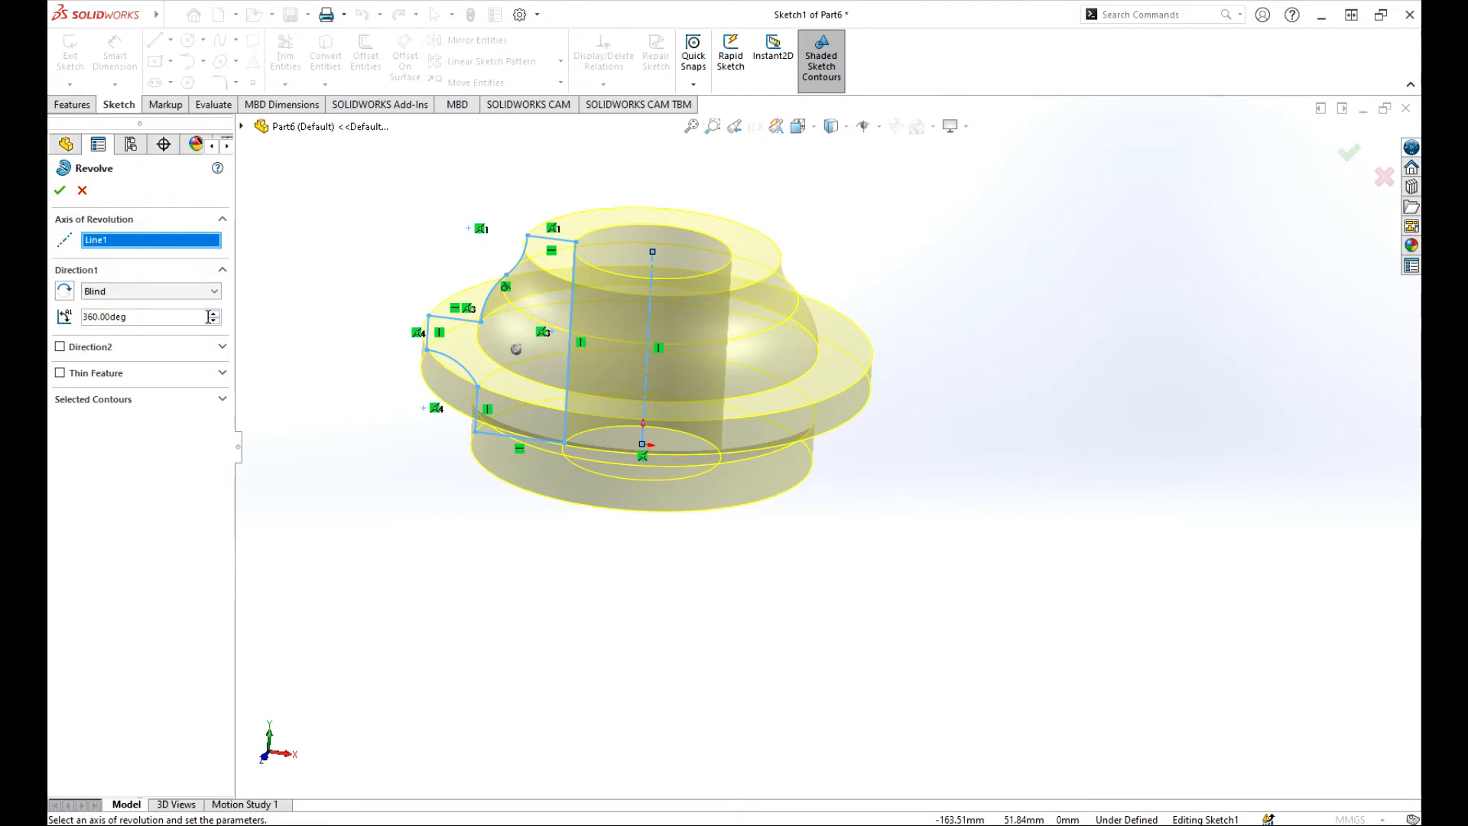
left_click_drag(214, 321, 213, 323)
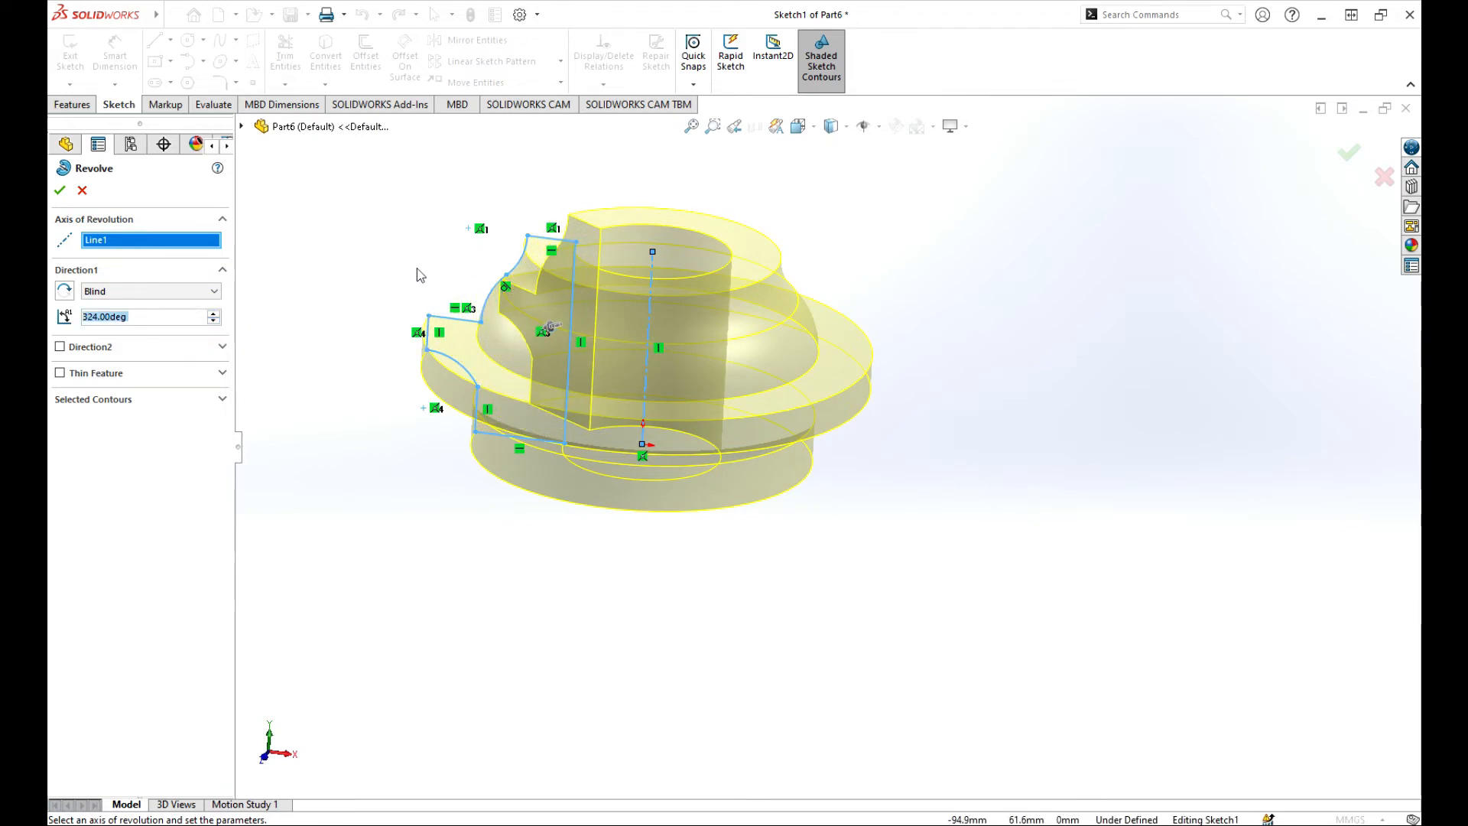
mouse_move(420, 276)
middle_mouse_down()
mouse_move(609, 436)
mouse_move(591, 402)
middle_mouse_up()
scroll(449, 318, "up", 3)
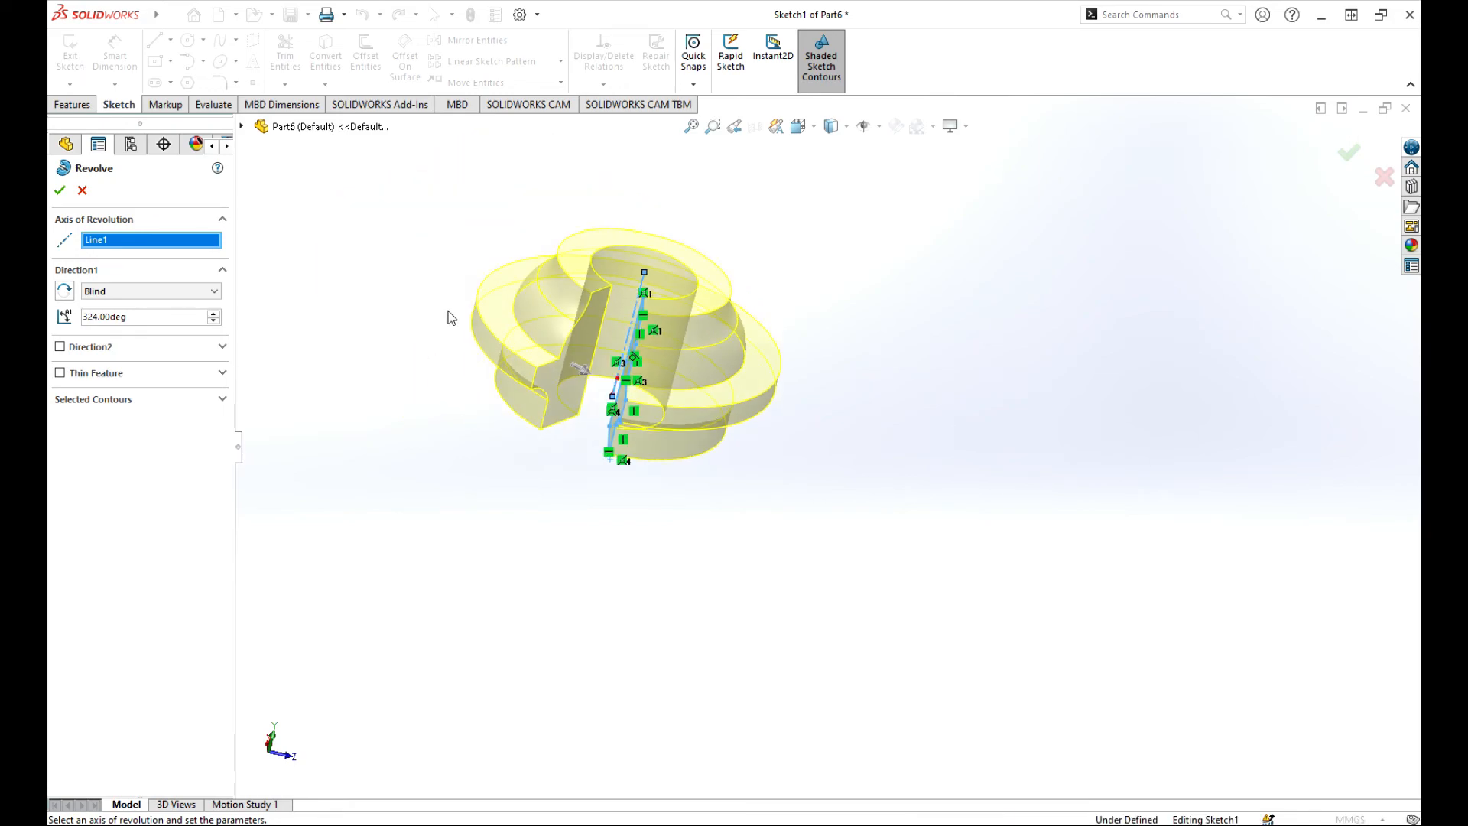
scroll(662, 433, "down", 3)
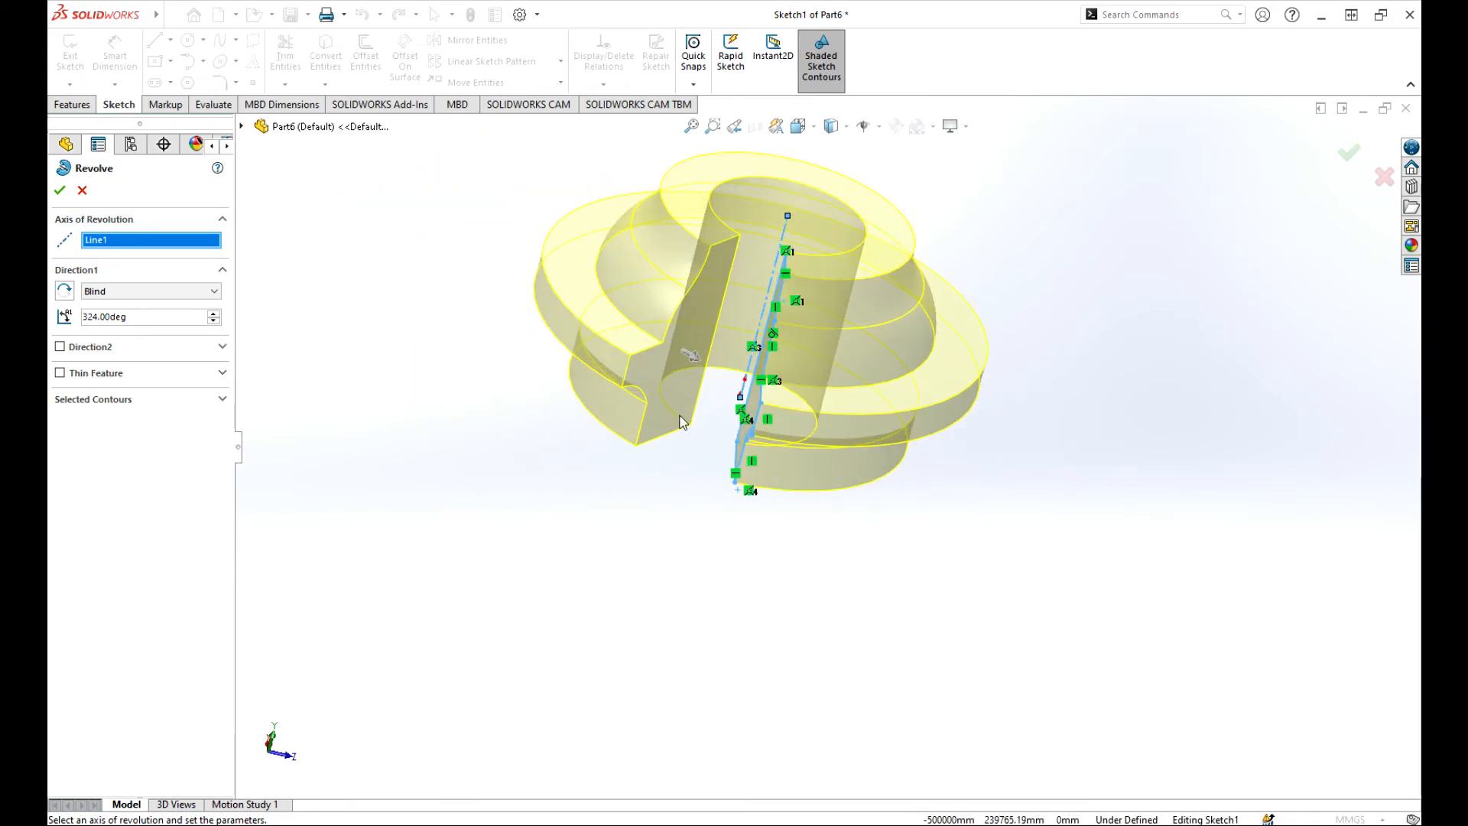
left_click(694, 360)
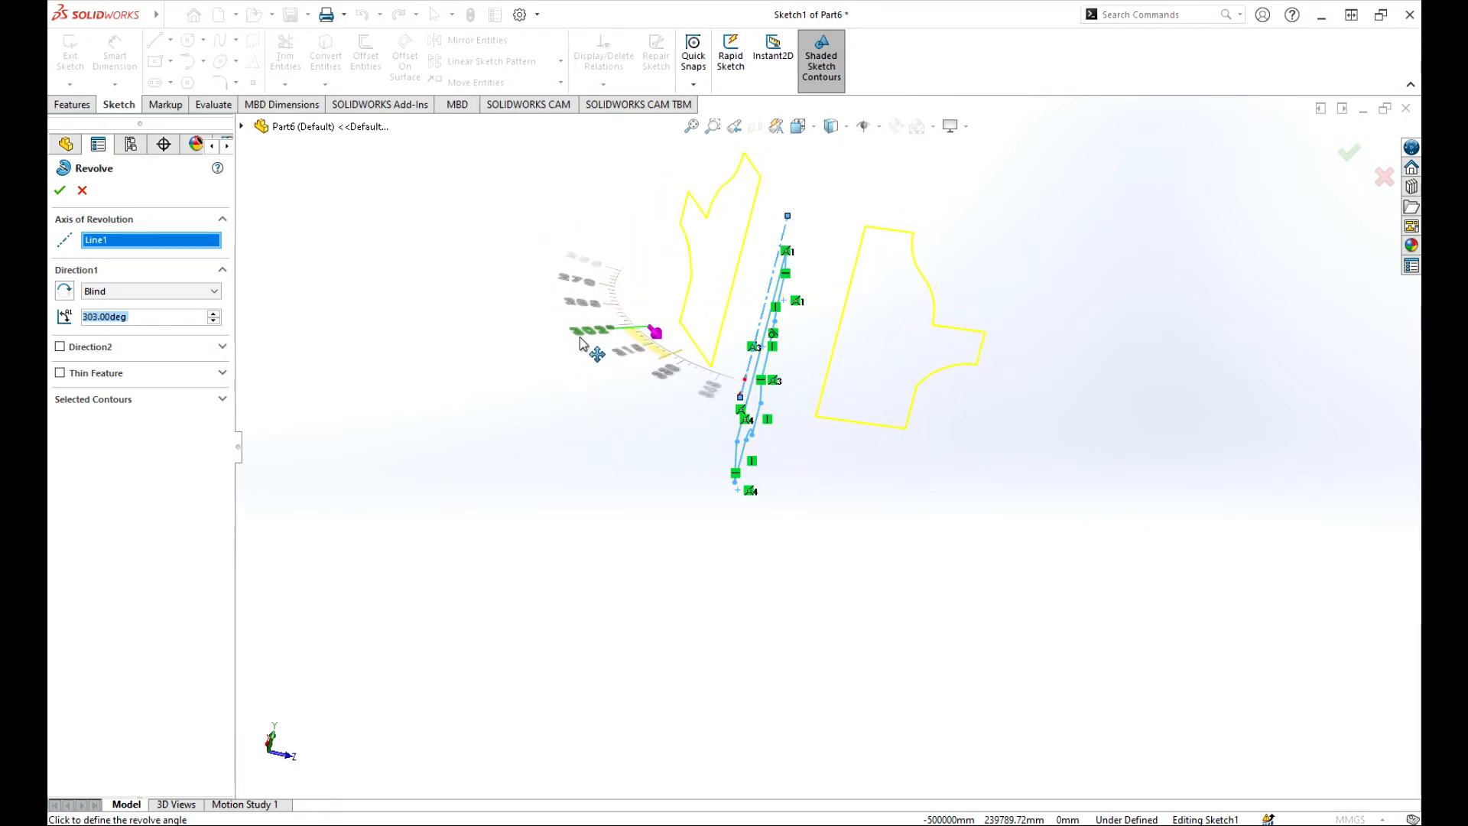
left_click(707, 396)
scroll(623, 334, "up", 4)
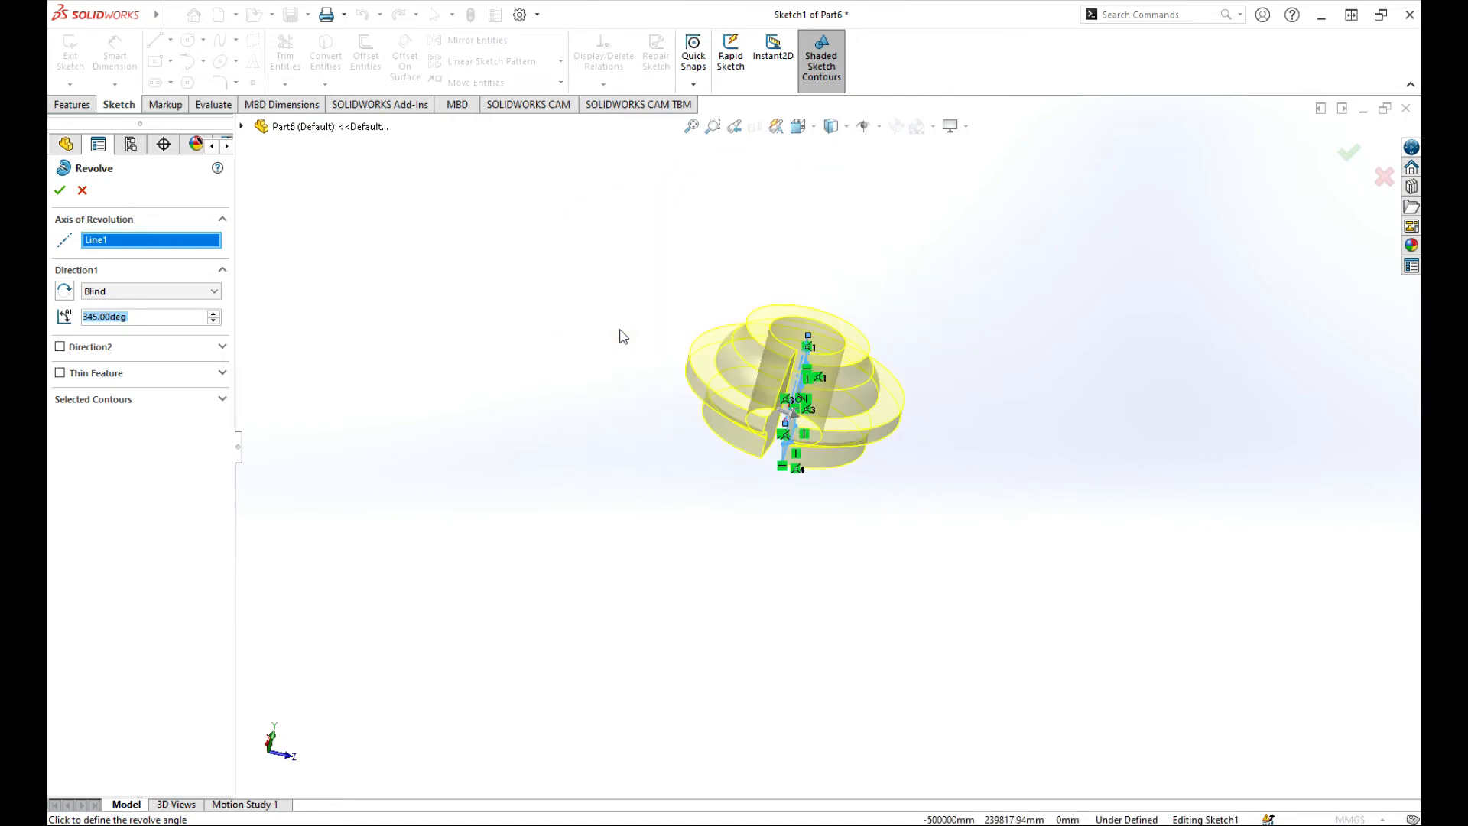
scroll(765, 443, "down", 4)
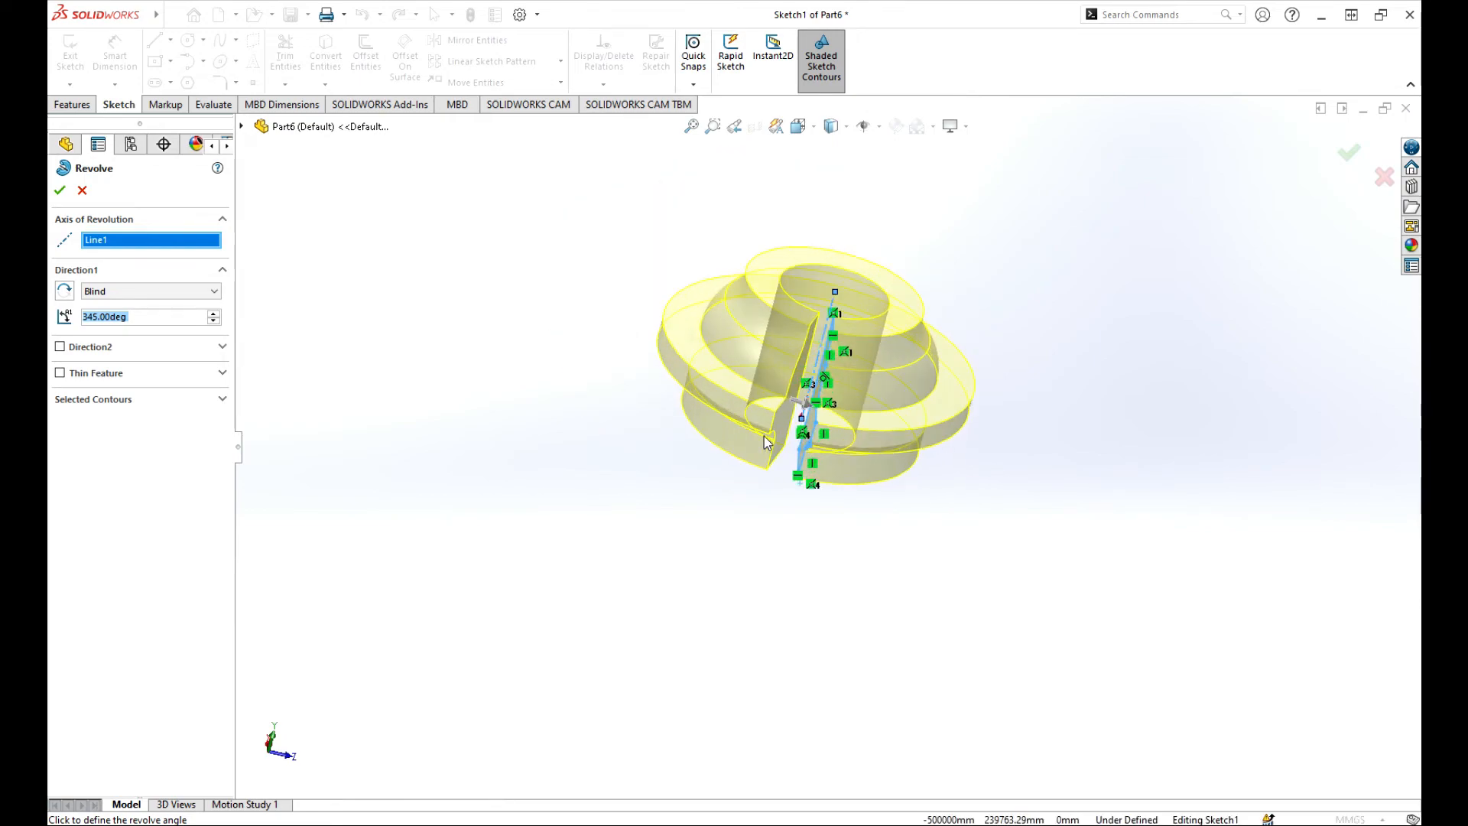
Enable Direction 2, enter 300° for Direction 1, and spin Direction 2 up to 16°.
left_click(60, 347)
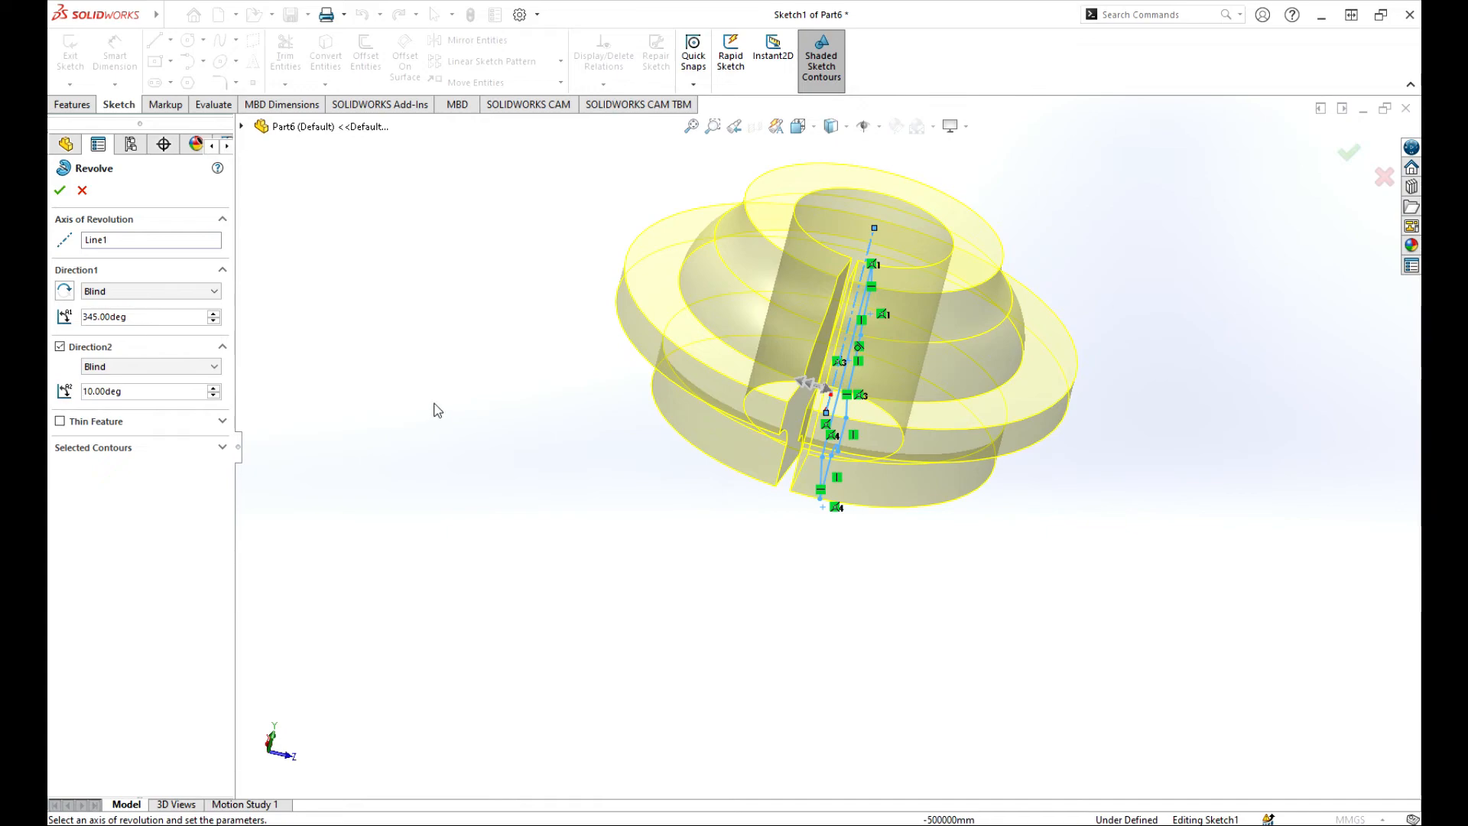
left_click(214, 322)
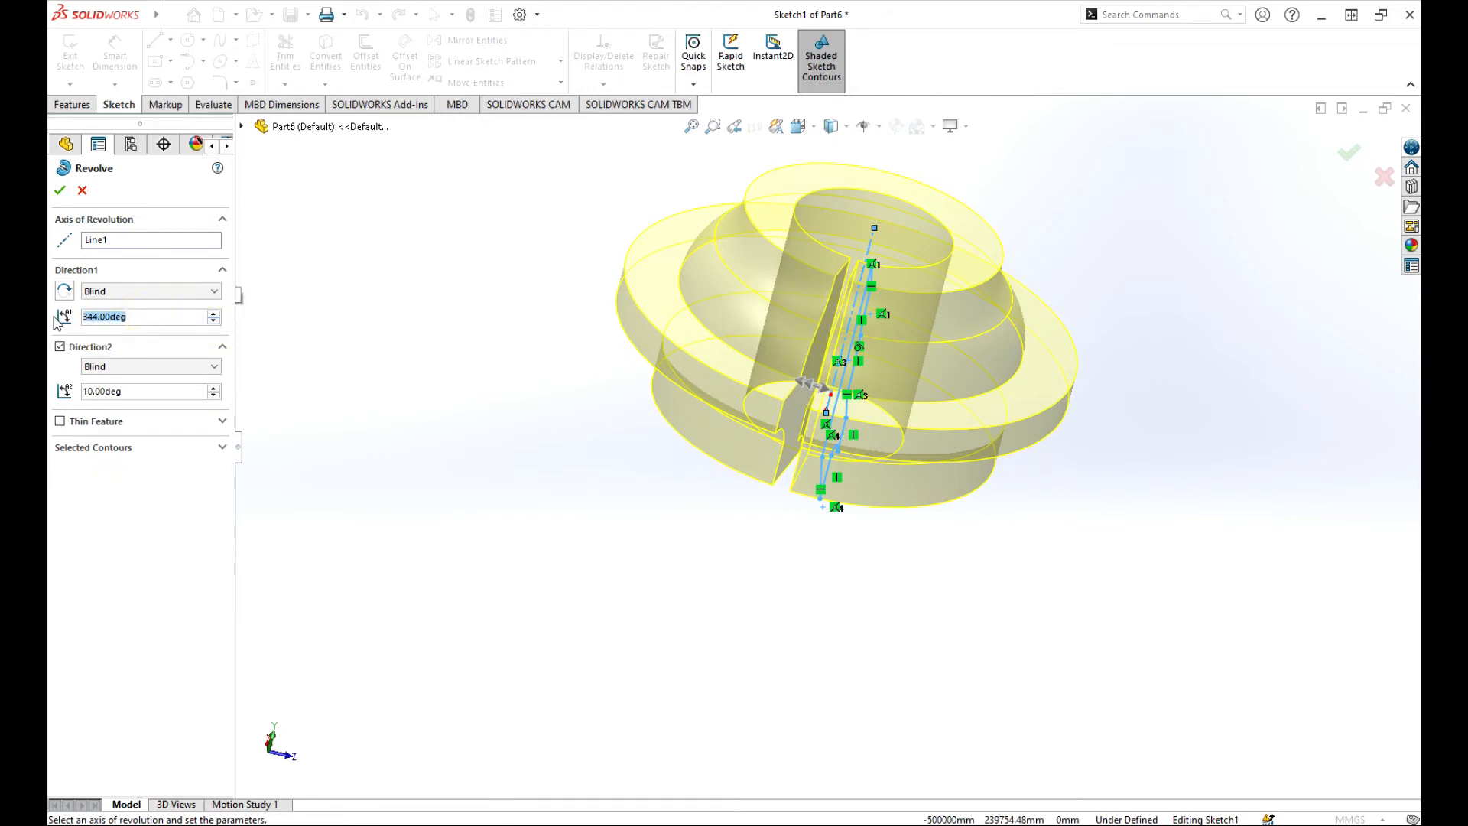
type("300")
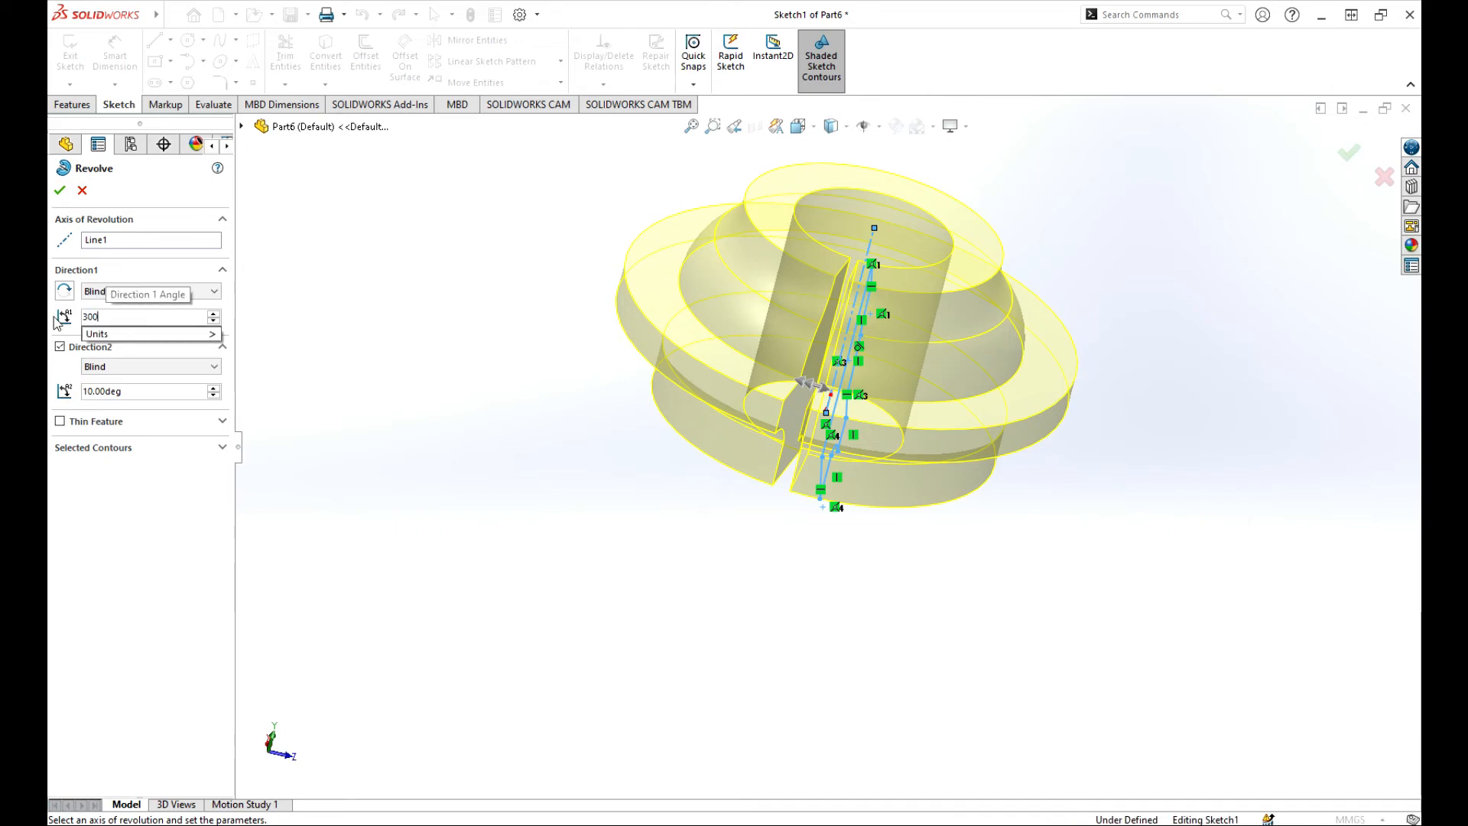
key("Return")
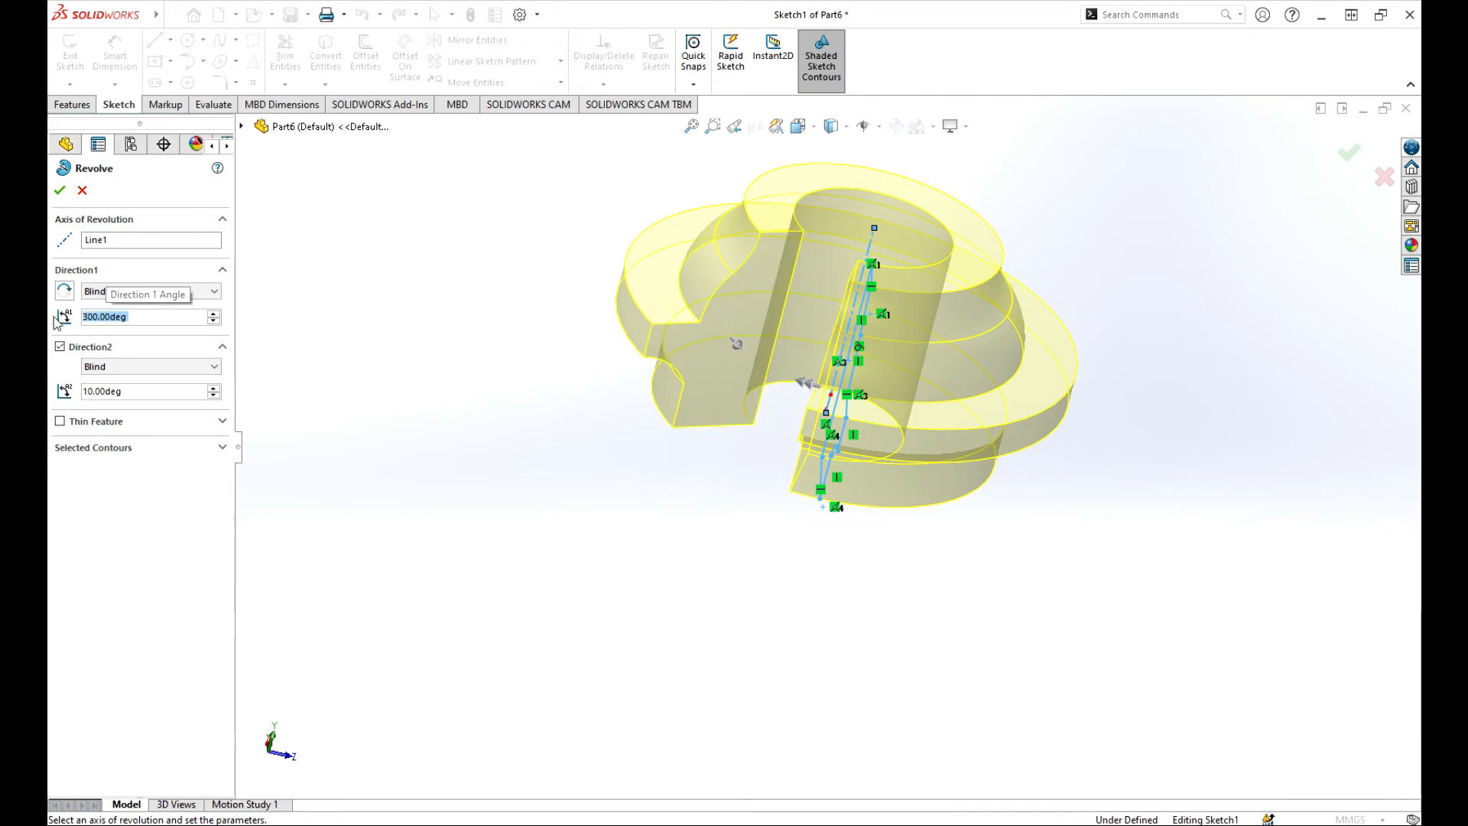
middle_click_drag(731, 400, 756, 464)
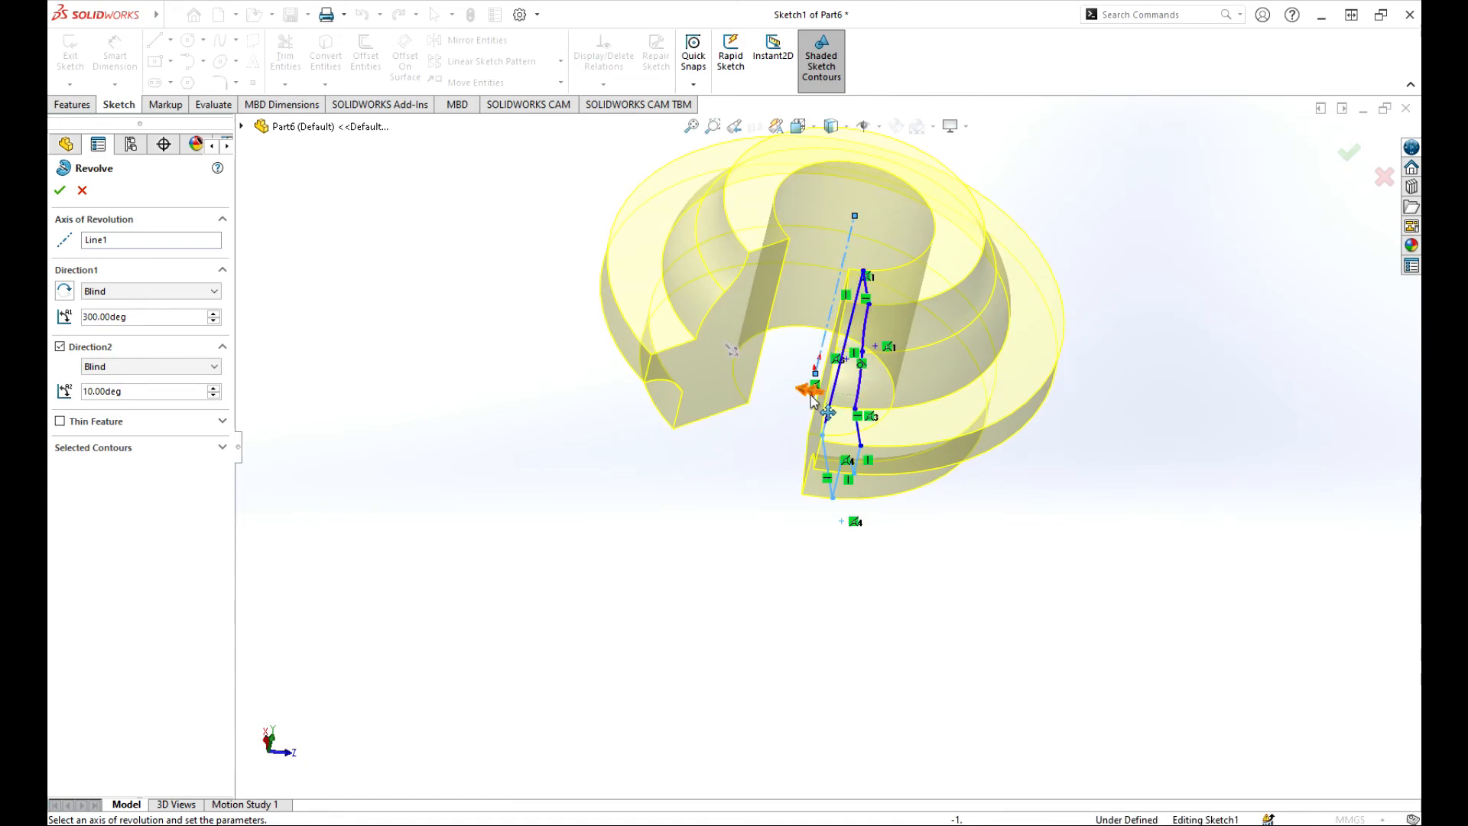
left_click(215, 388)
left_click(214, 388)
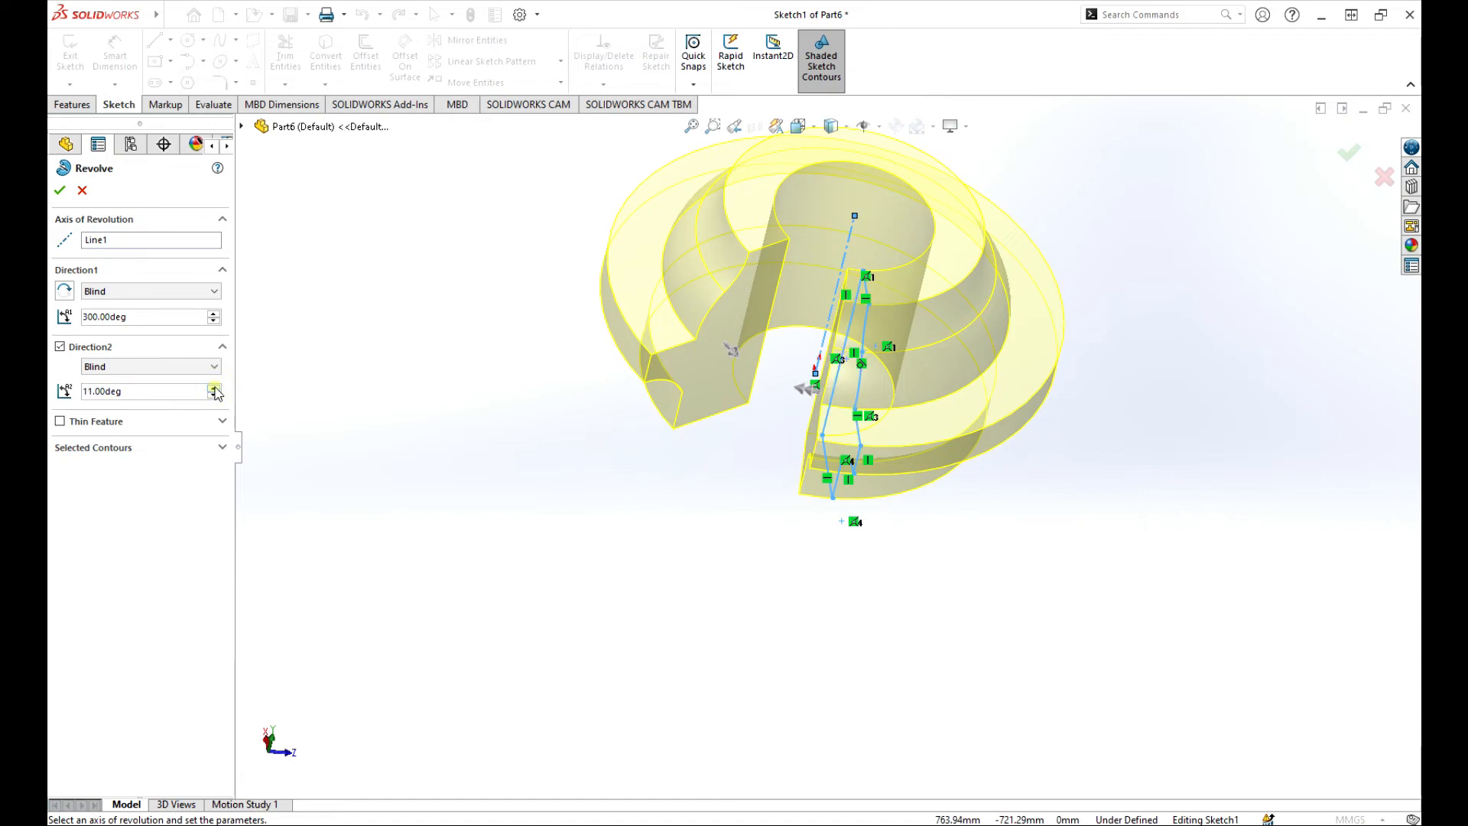
left_click(215, 388)
left_click(215, 388)
left_click(215, 388)
left_click(215, 388)
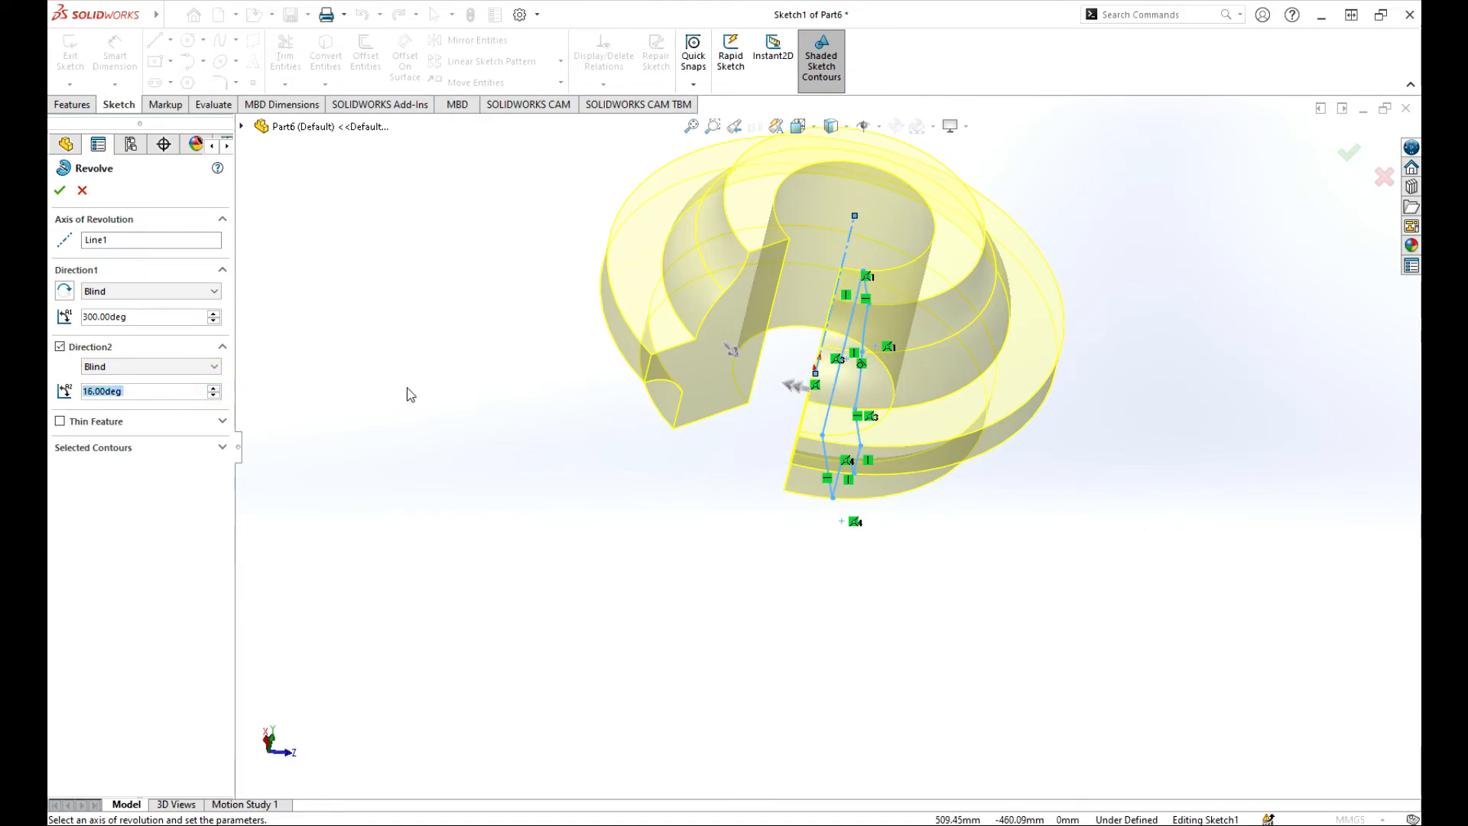
Make the revolve a Mid-Plane thin feature and widen Direction 2 to 23°.
left_click(61, 421)
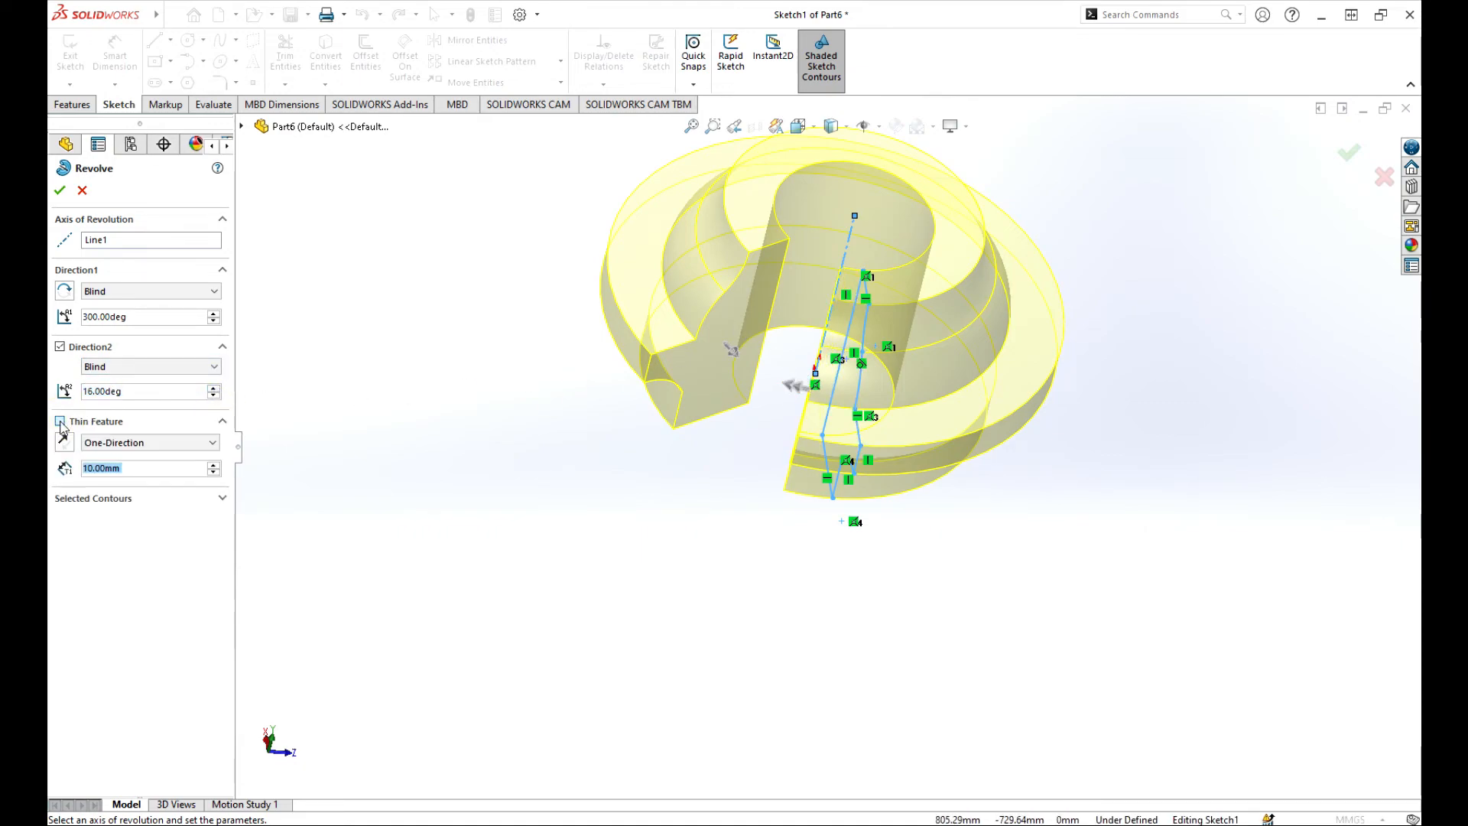
mouse_move(525, 492)
middle_mouse_down()
mouse_move(598, 390)
mouse_move(645, 475)
mouse_move(704, 508)
mouse_move(672, 459)
mouse_move(656, 488)
middle_mouse_up()
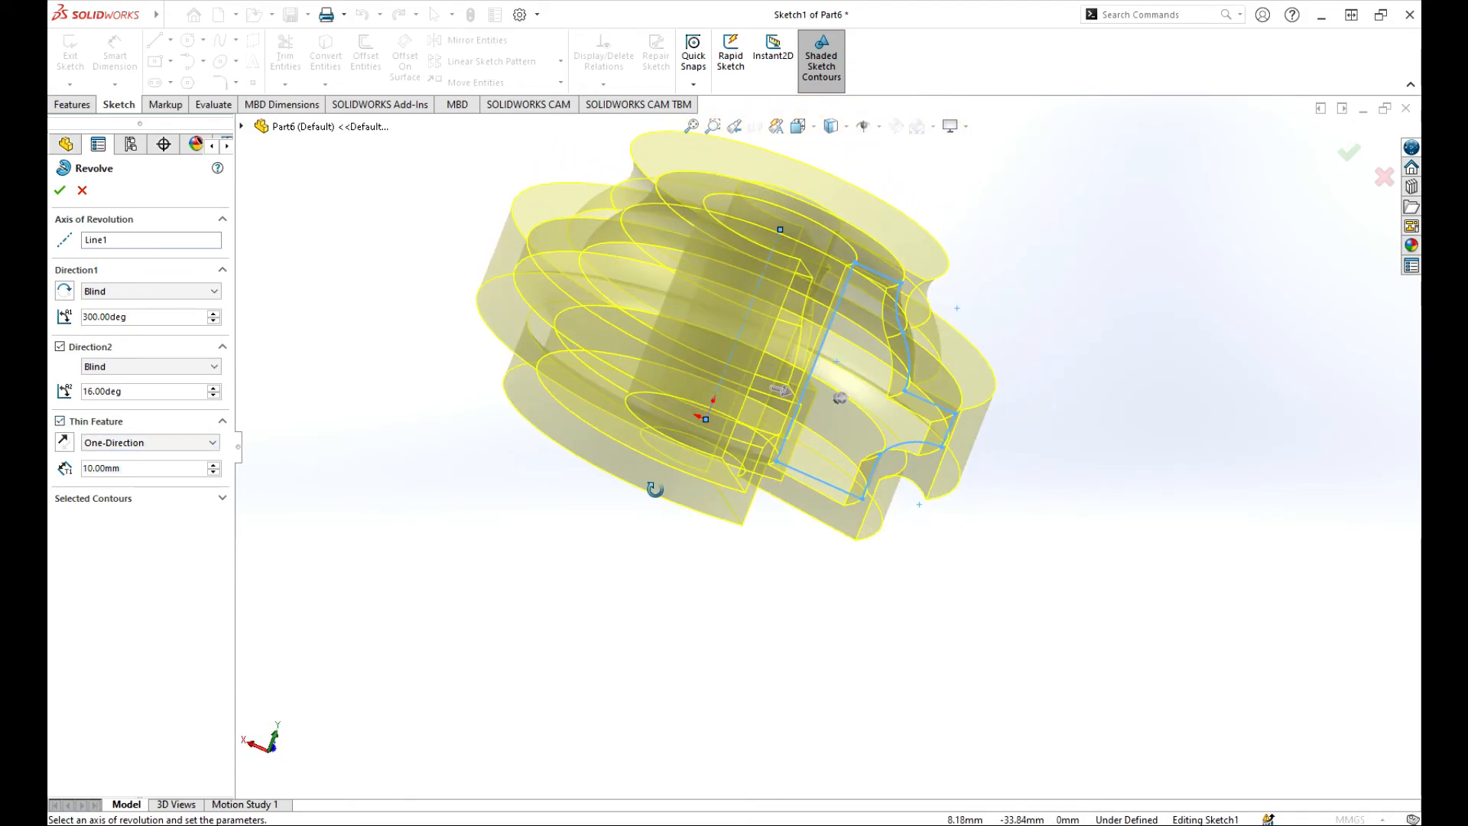
scroll(974, 413, "down", 4)
scroll(919, 440, "up", 6)
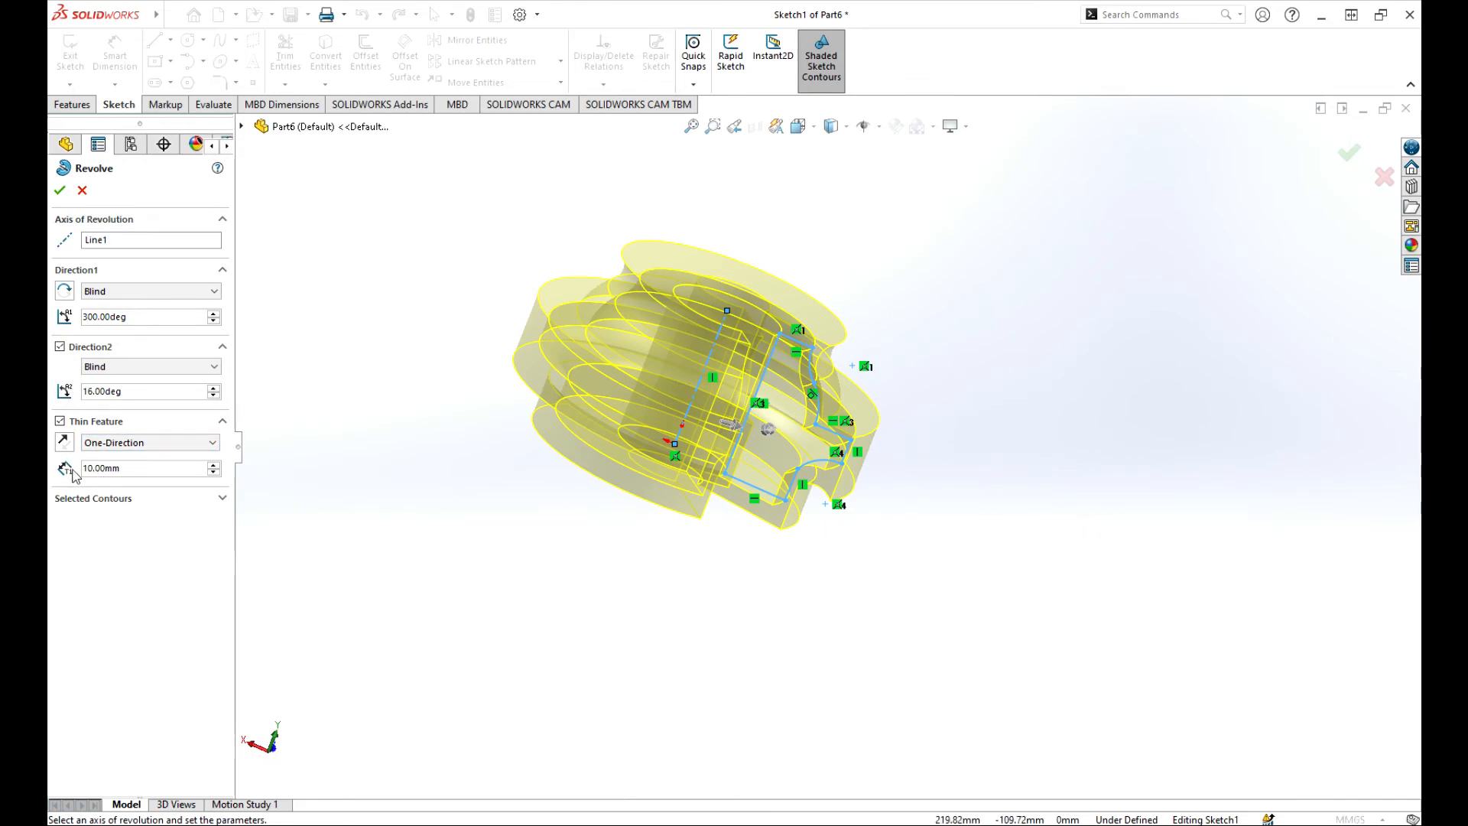
scroll(849, 476, "down", 5)
scroll(822, 458, "up", 2)
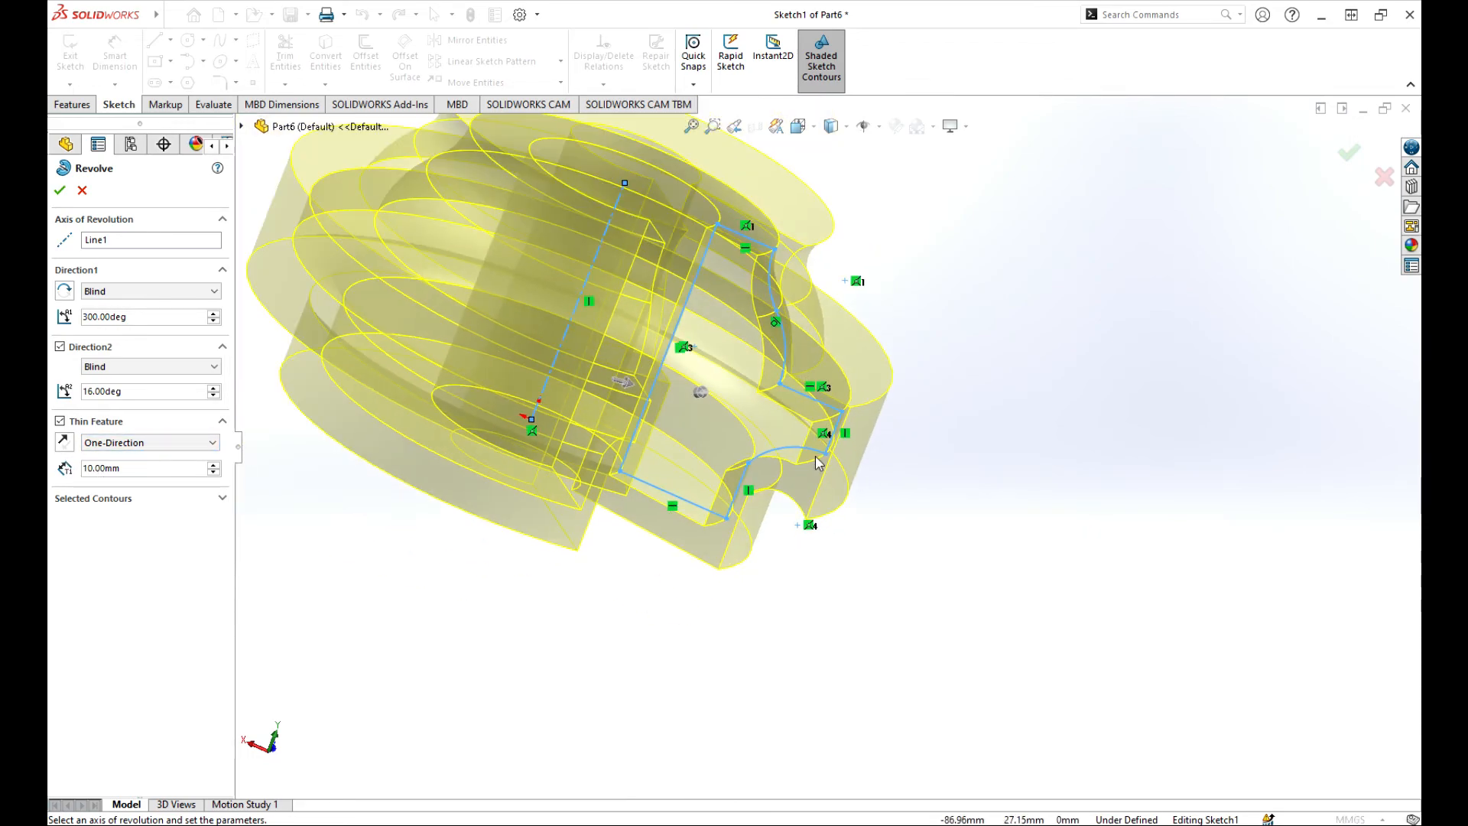
left_click(211, 443)
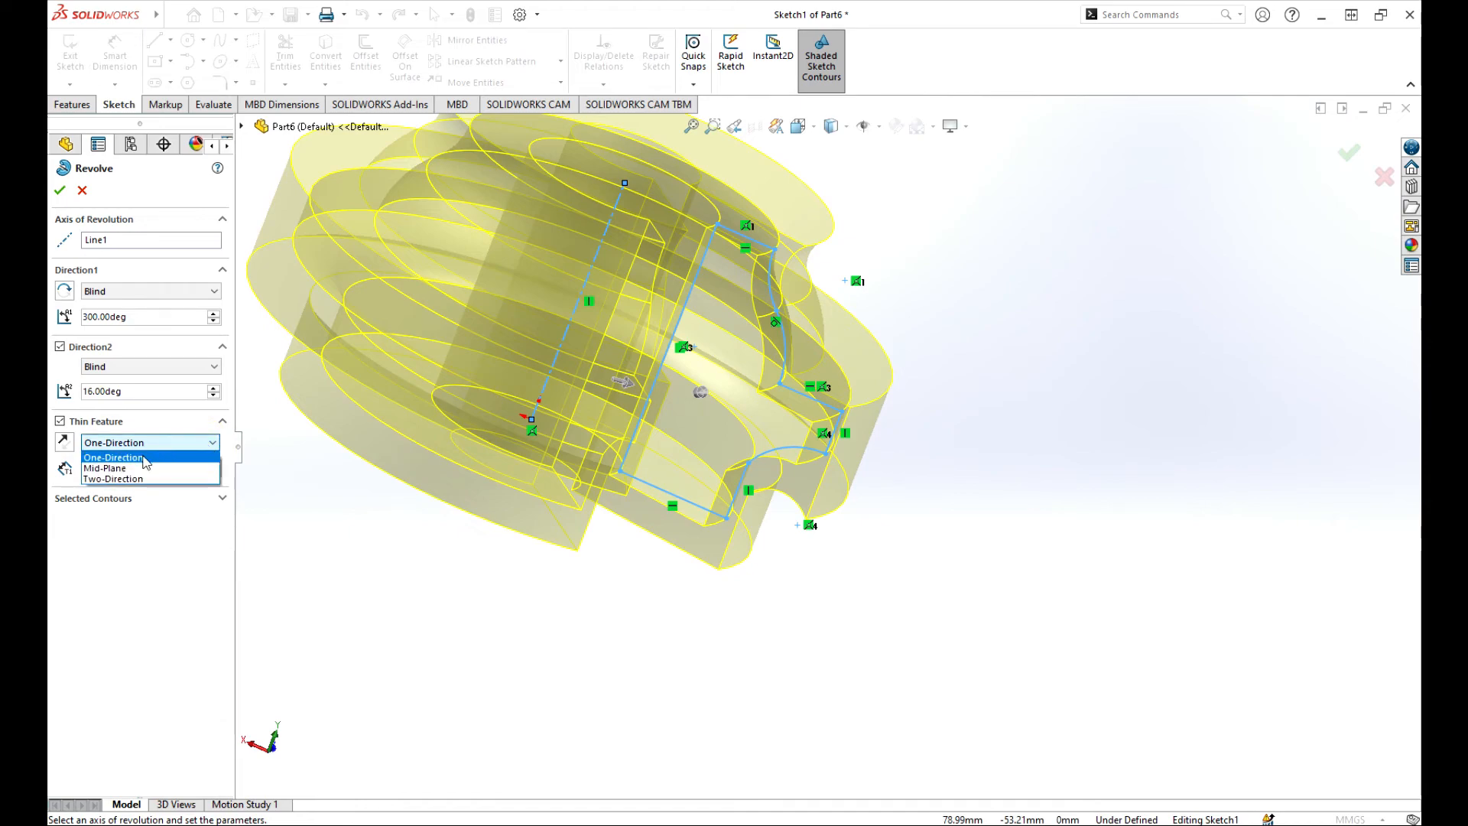
left_click(121, 469)
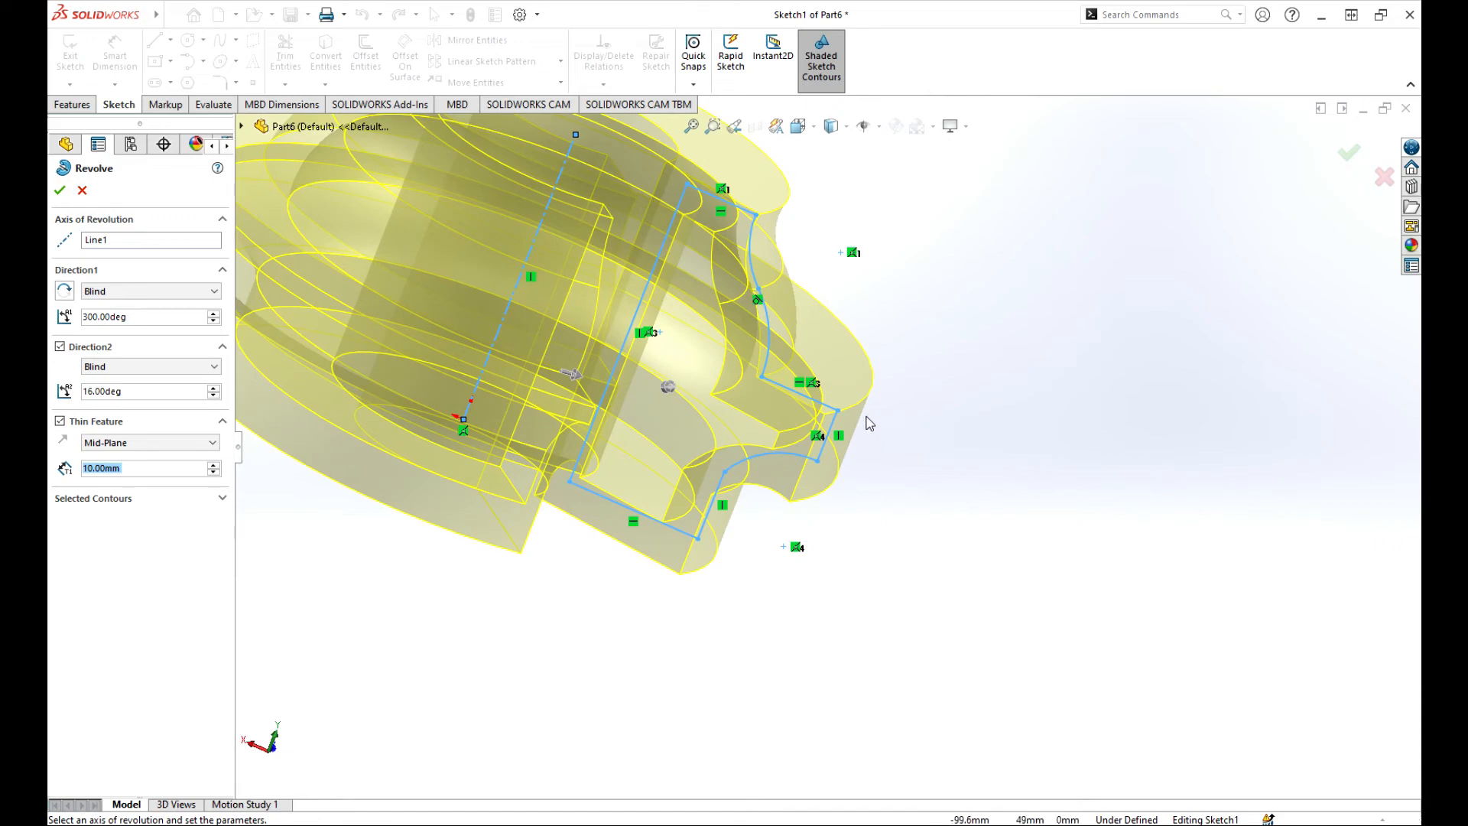
scroll(880, 428, "up", 3)
mouse_move(918, 452)
middle_mouse_down()
mouse_move(971, 468)
mouse_move(908, 453)
middle_mouse_up()
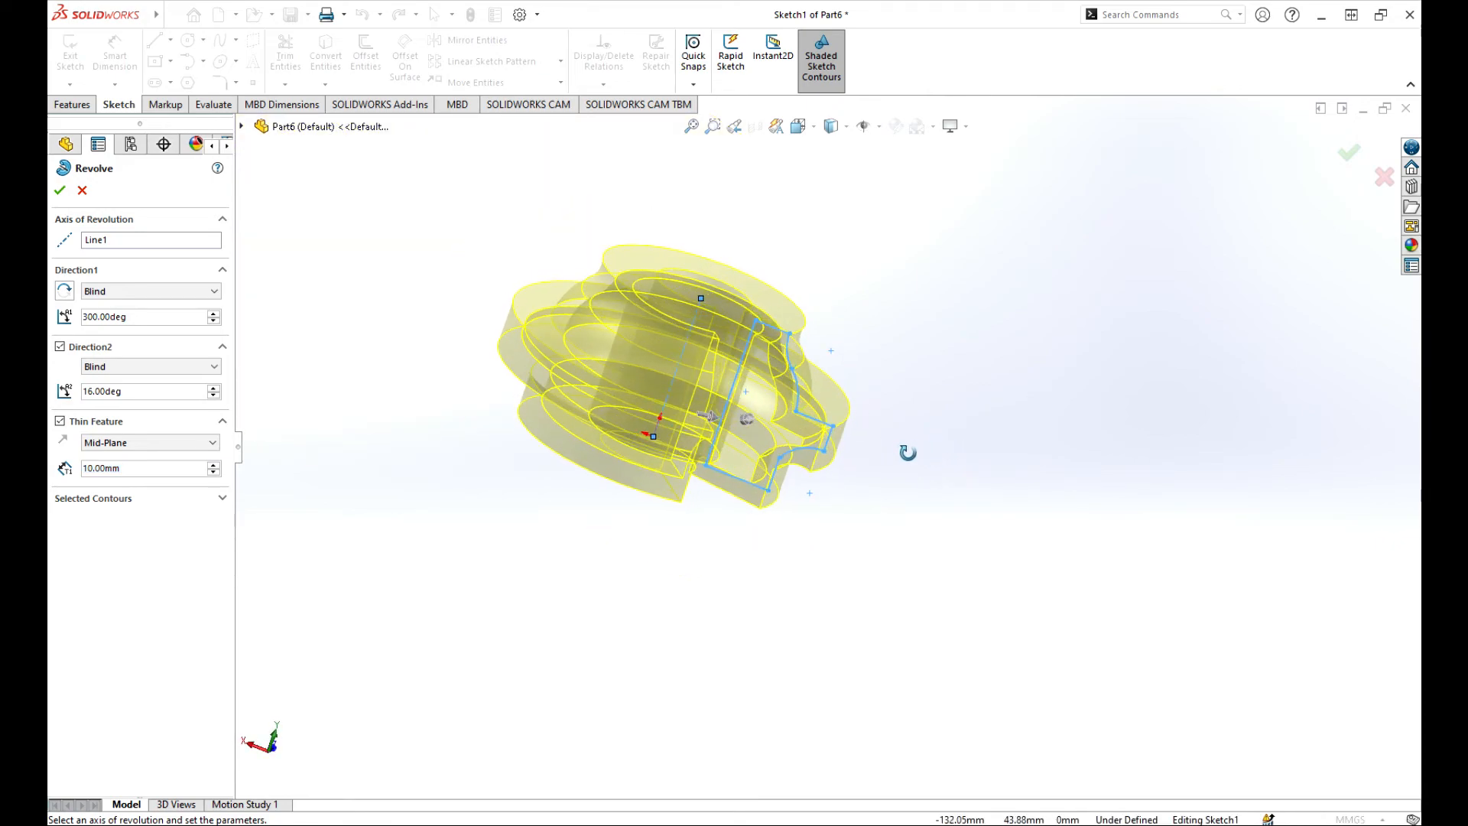
mouse_move(749, 419)
left_mouse_down()
mouse_move(795, 397)
mouse_move(768, 433)
left_mouse_up()
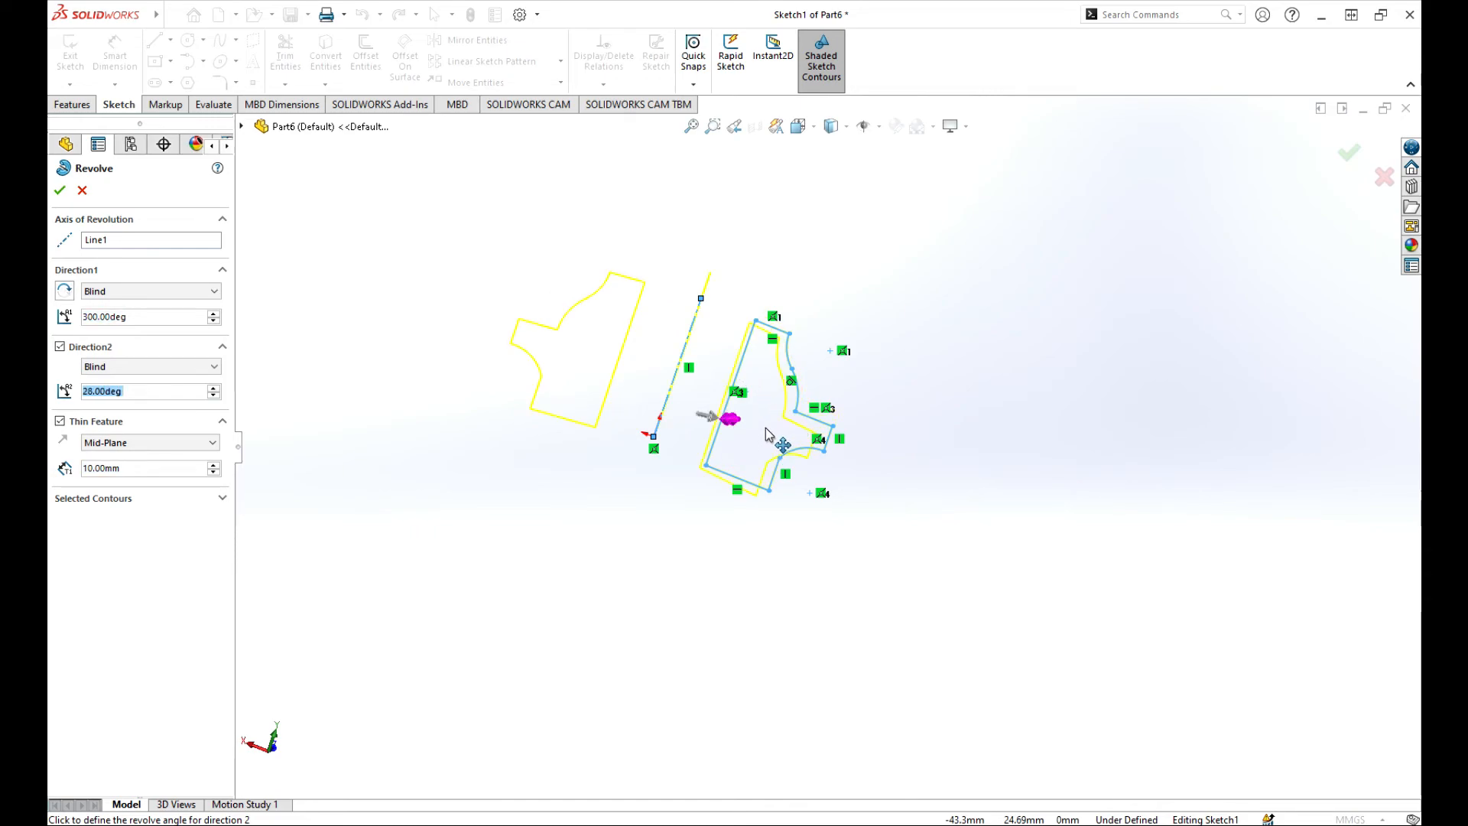
middle_click_drag(892, 474, 872, 449)
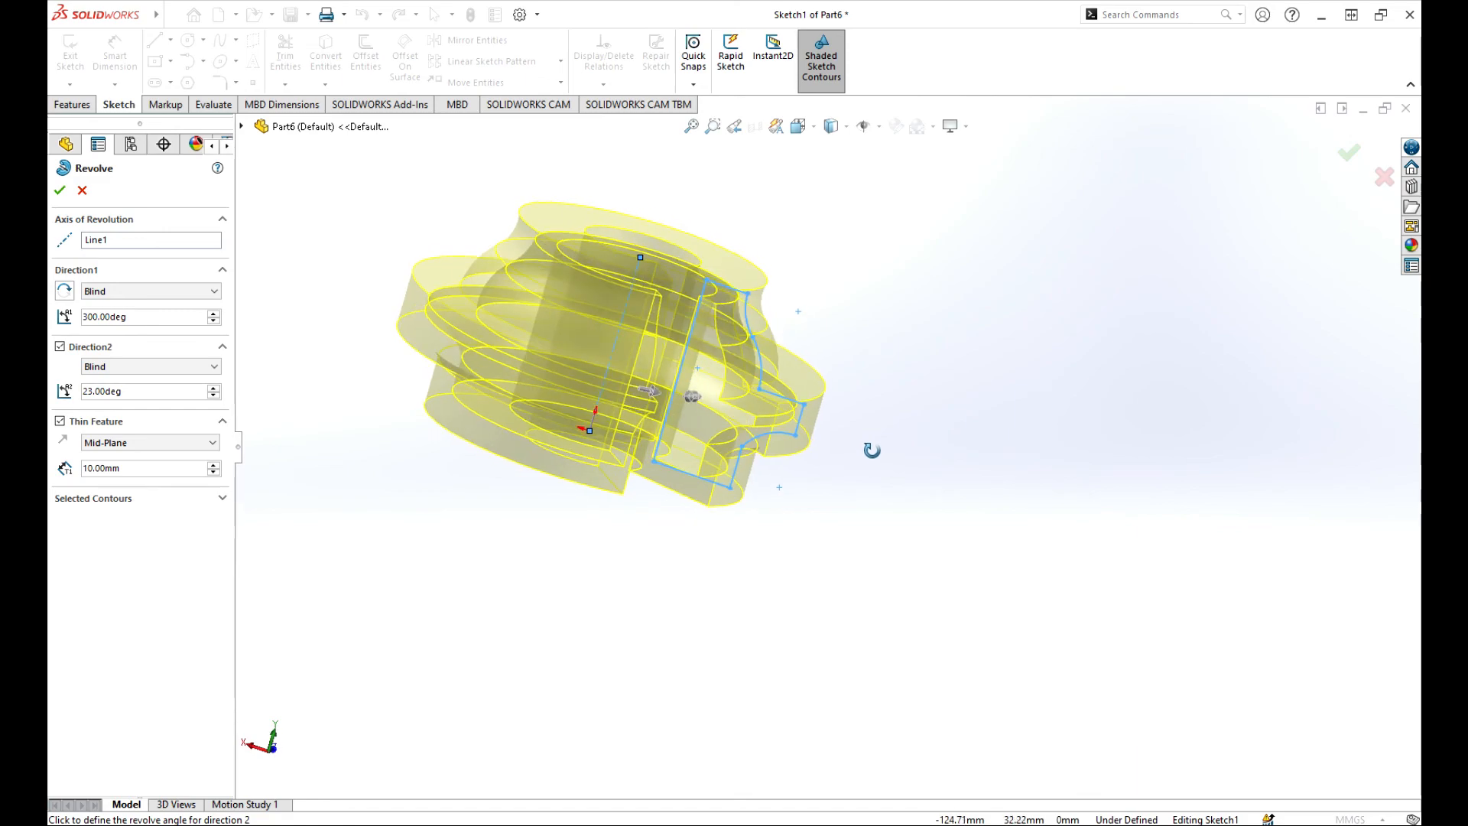
Try a One-Direction thin wall, flipping it between the profile's inner and outer sides.
left_click(184, 443)
left_click(115, 454)
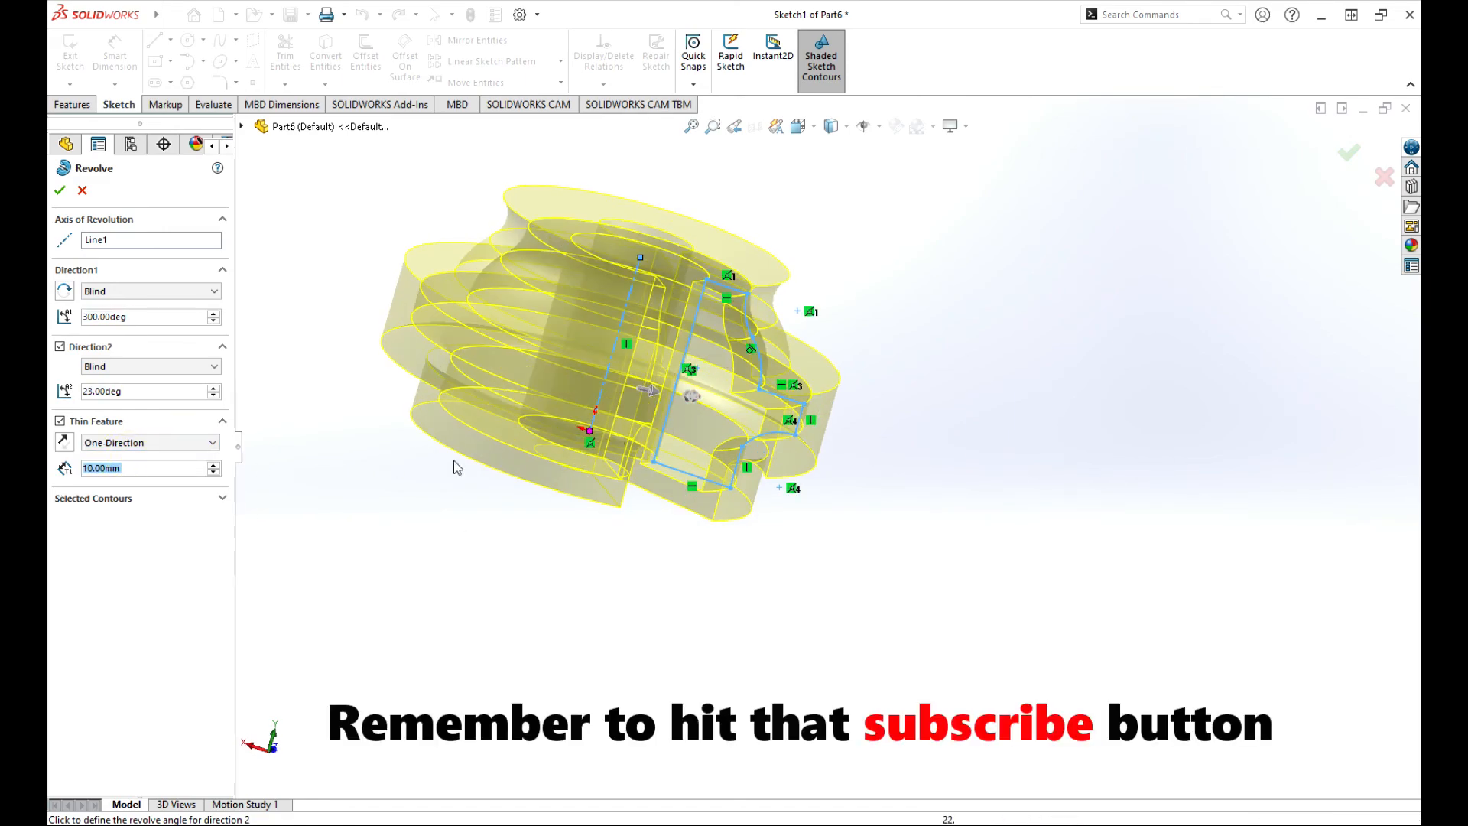
left_click(65, 443)
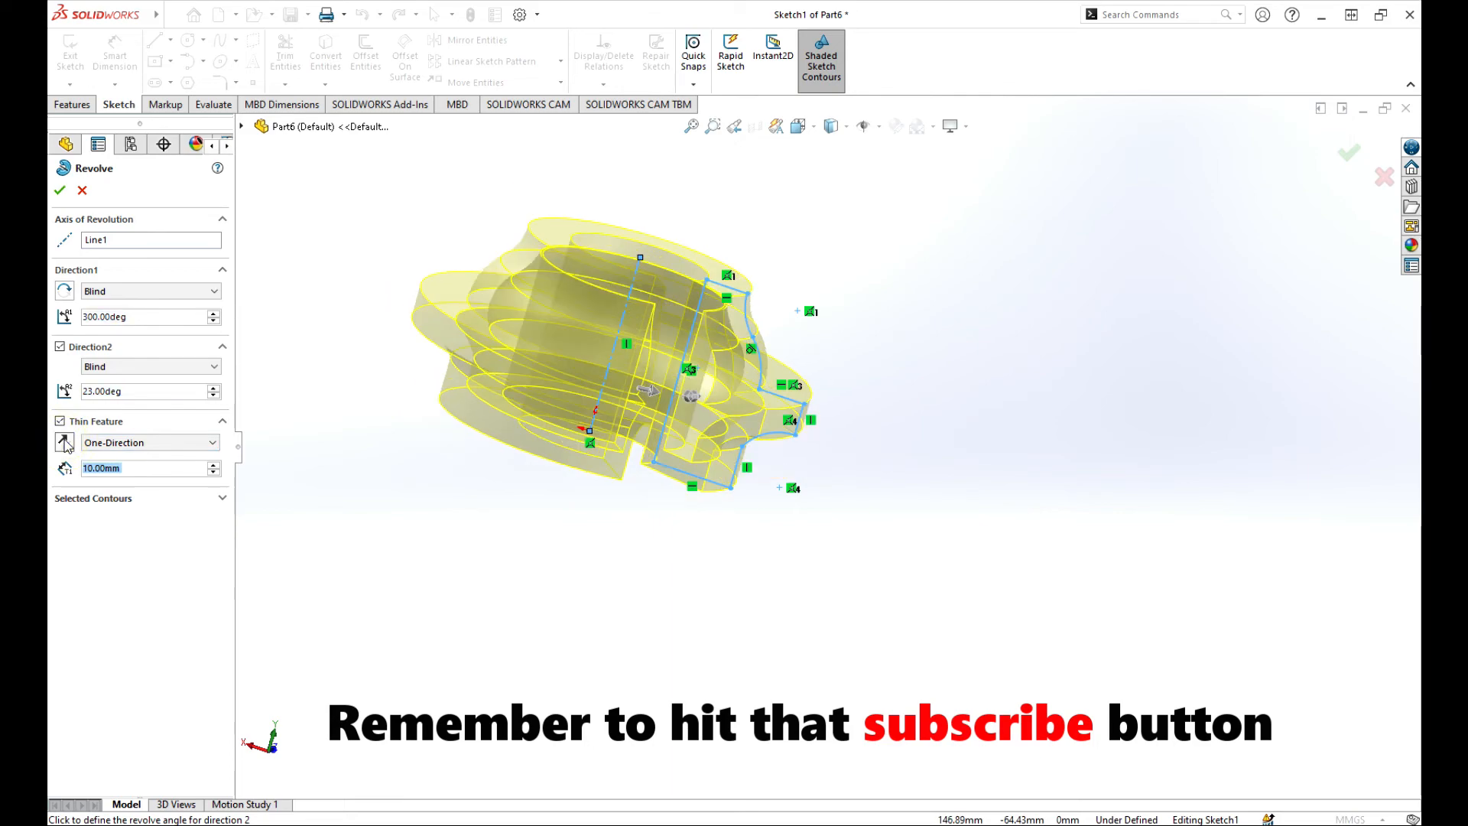
left_click(65, 443)
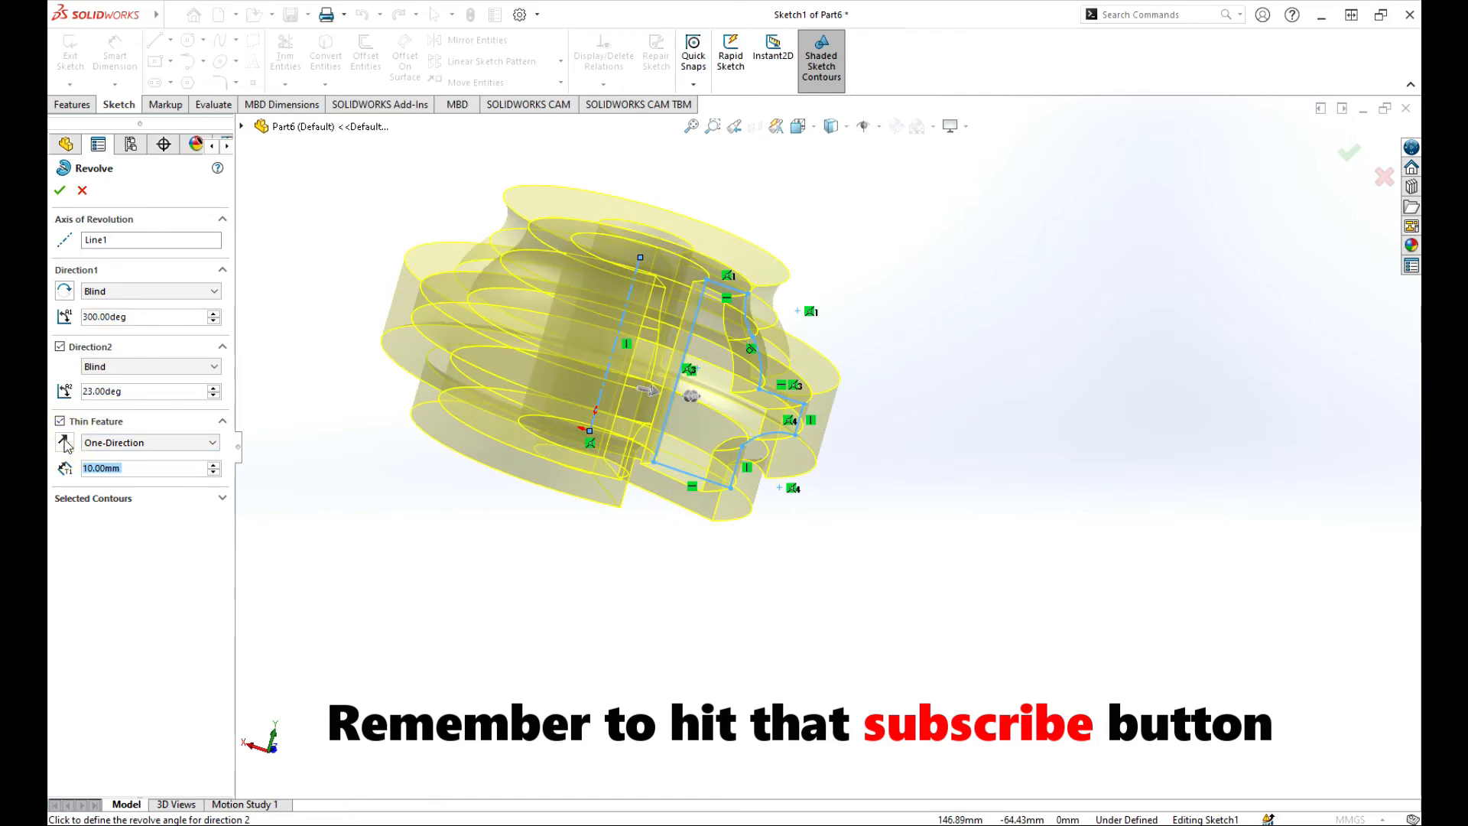
left_click(65, 444)
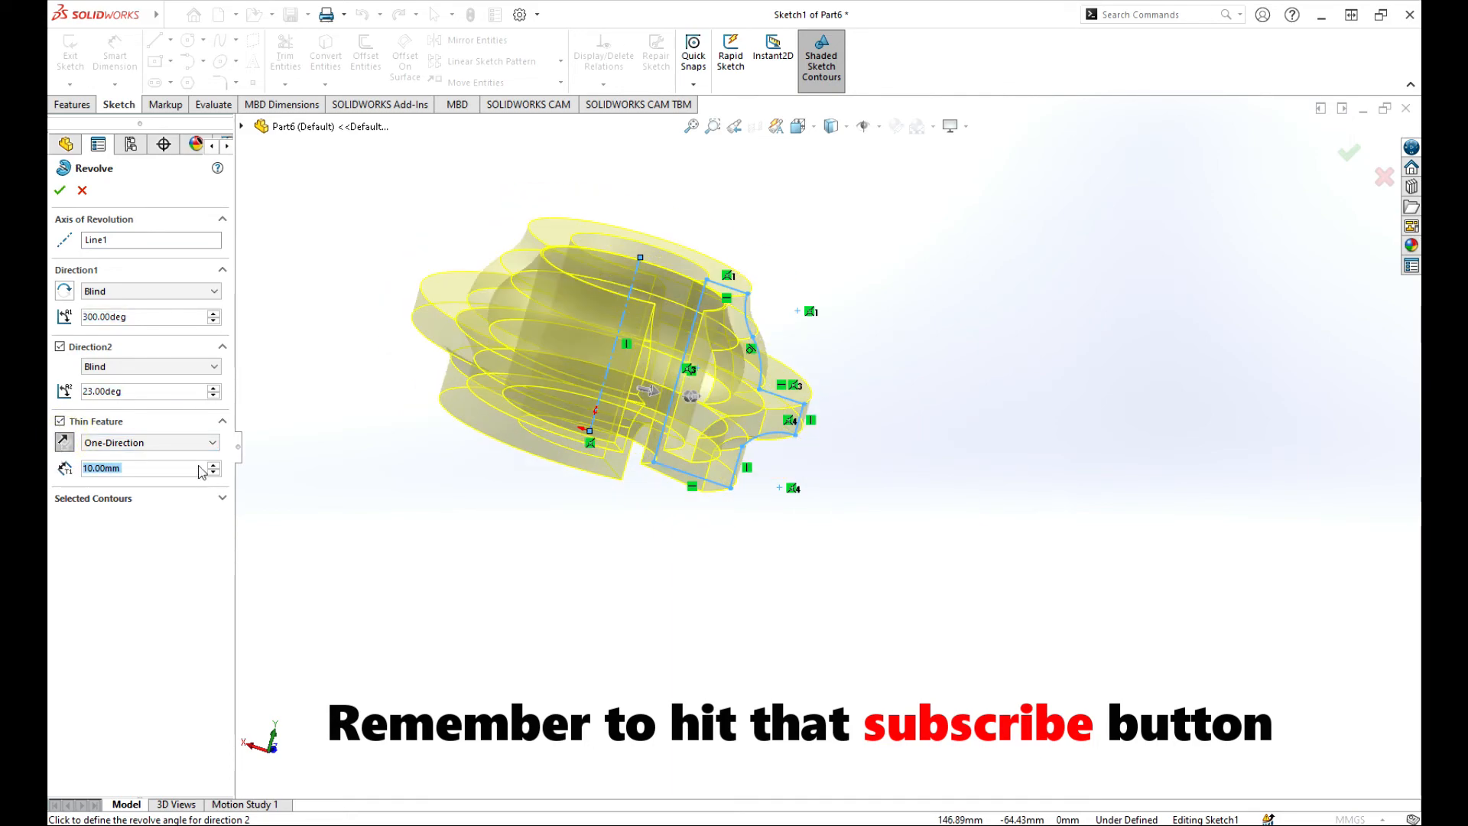
Switch to Two-Direction walls of 2 mm and 10 mm and finish Revolve-Thin1.
left_click(213, 444)
left_click(153, 479)
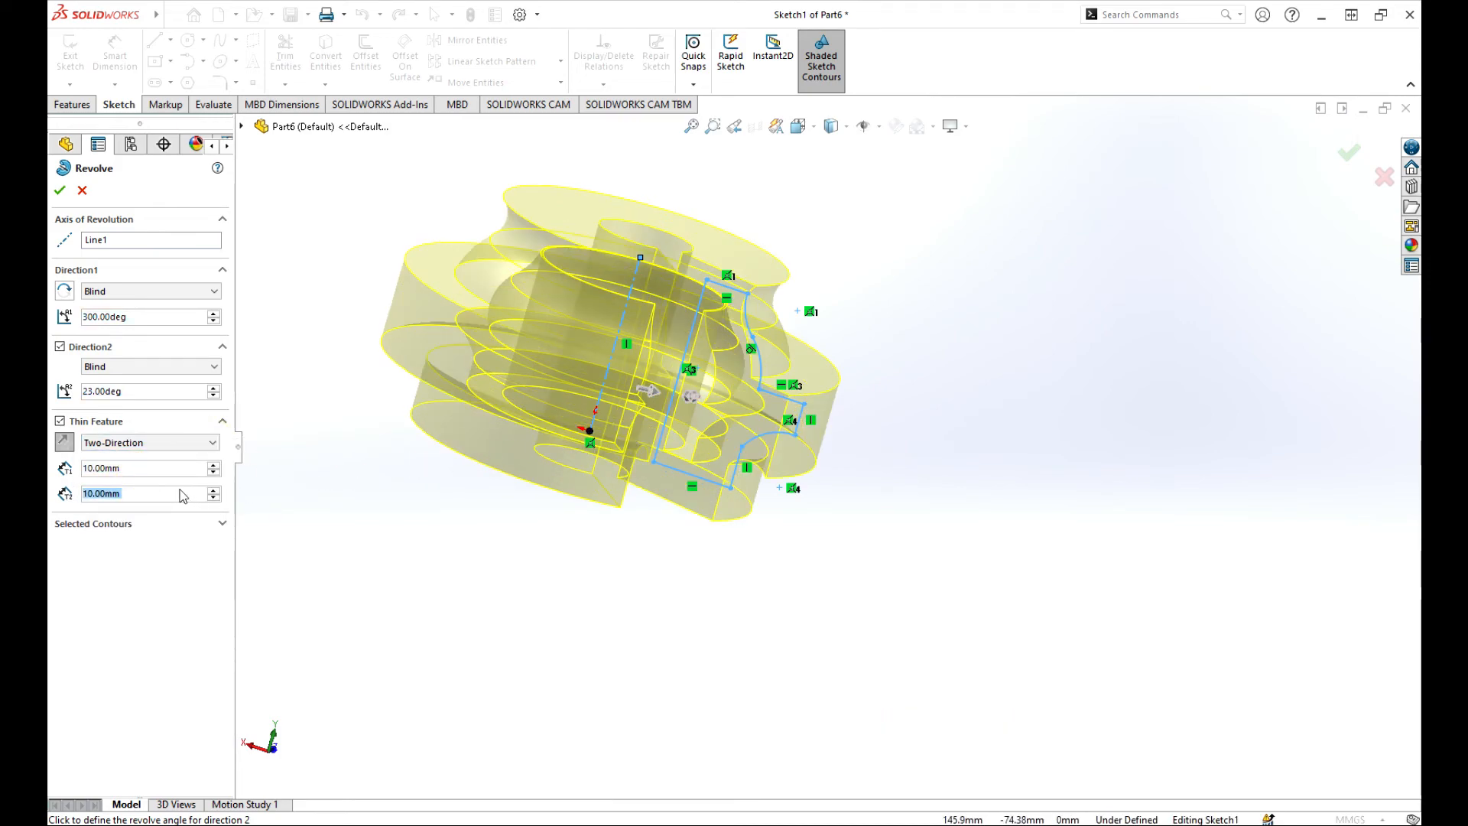
left_click(214, 465)
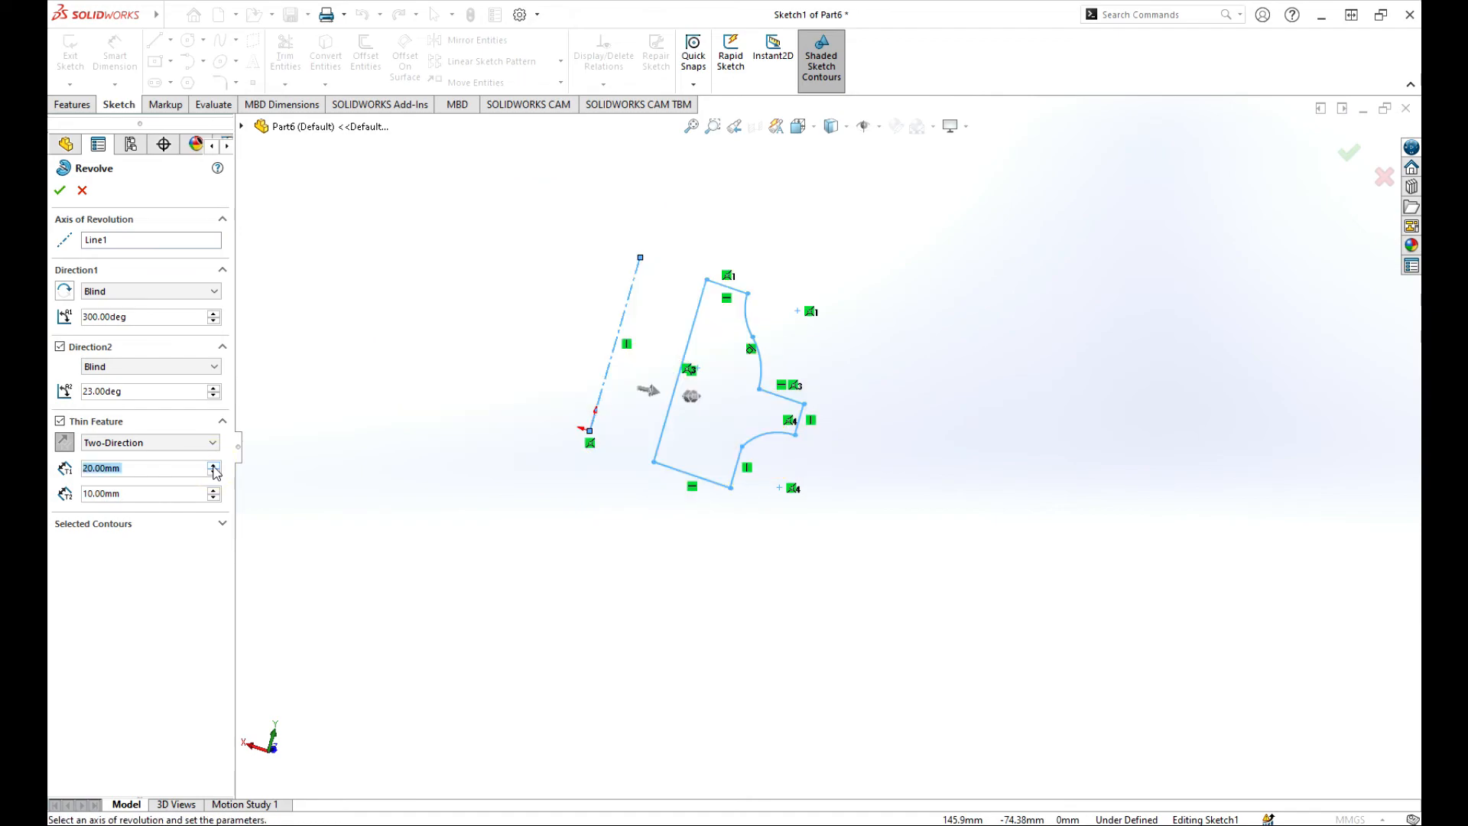
left_click(214, 473)
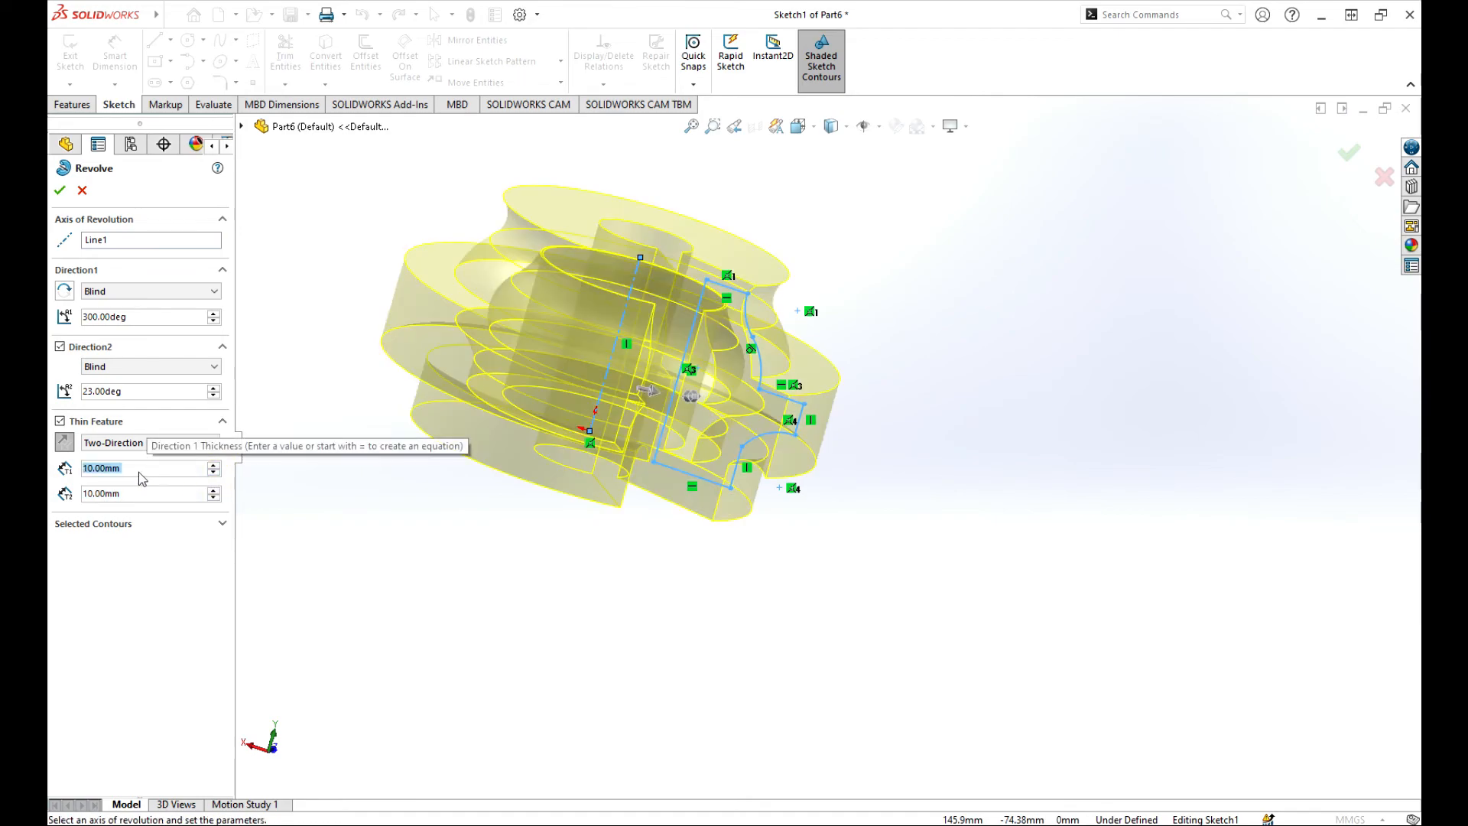
type("12")
key("Return")
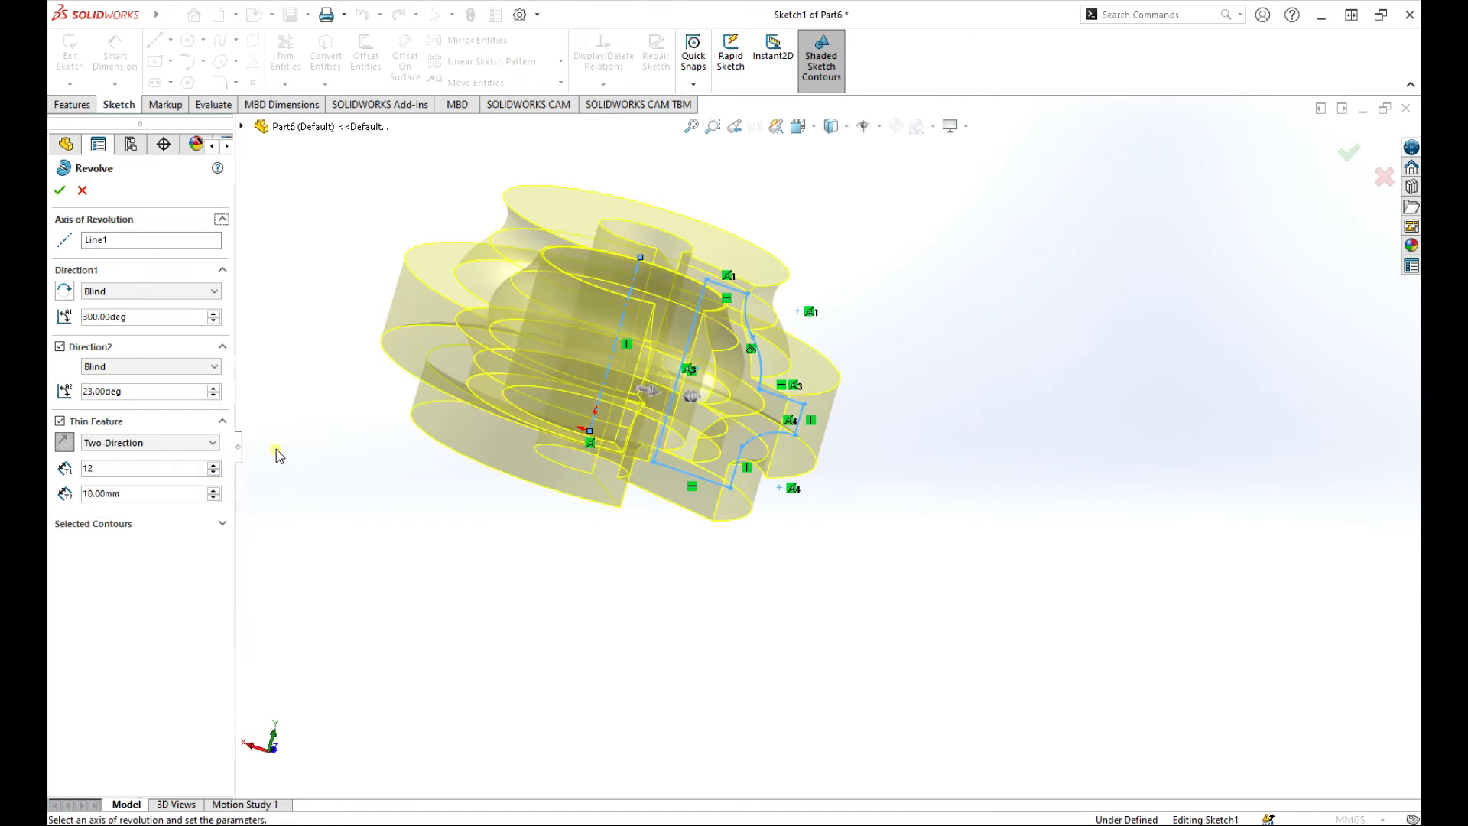
left_click(214, 472)
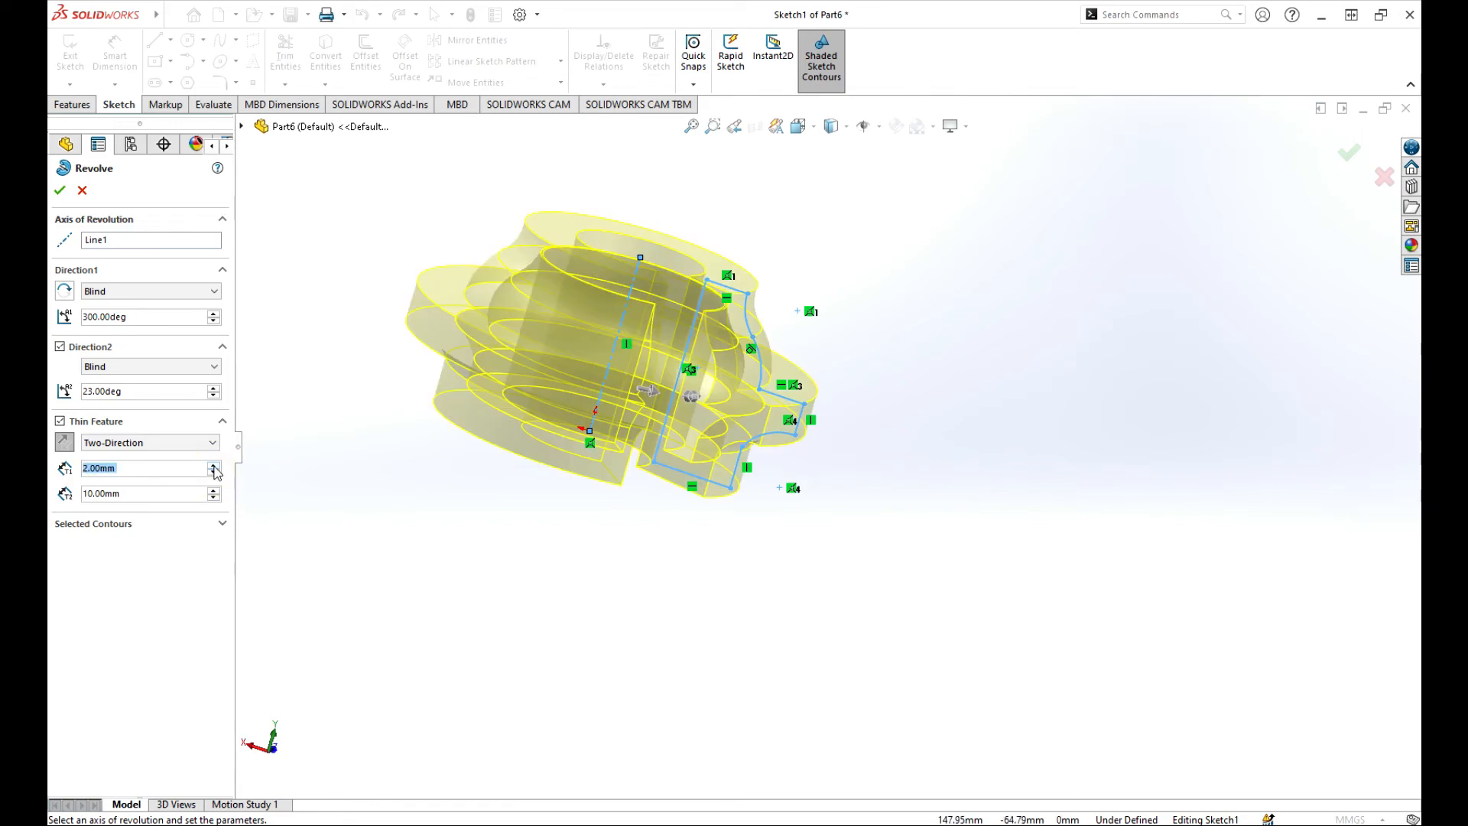
middle_click_drag(512, 507, 360, 479)
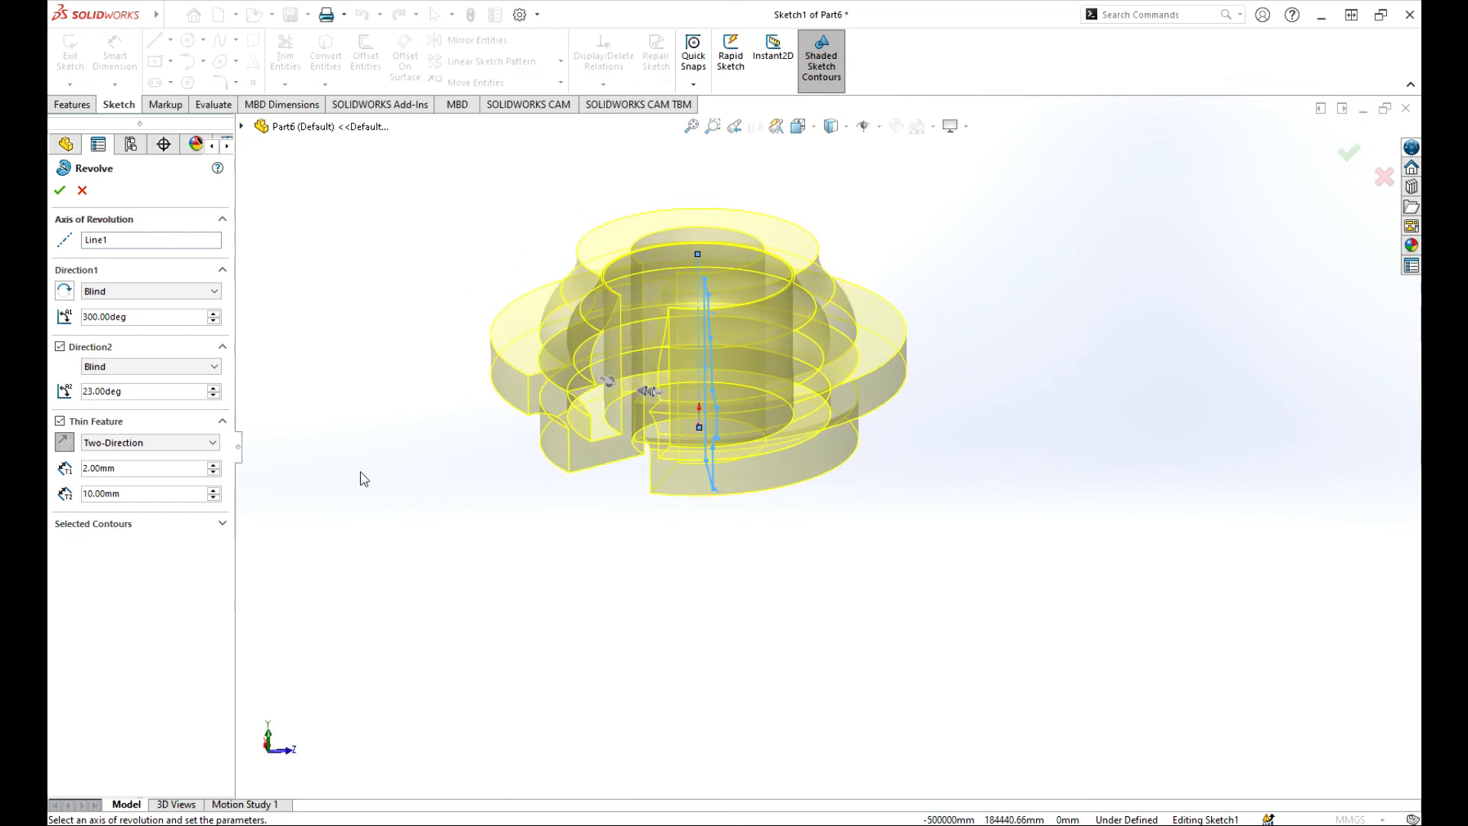
left_click(60, 421)
left_click(60, 421)
left_click(110, 494)
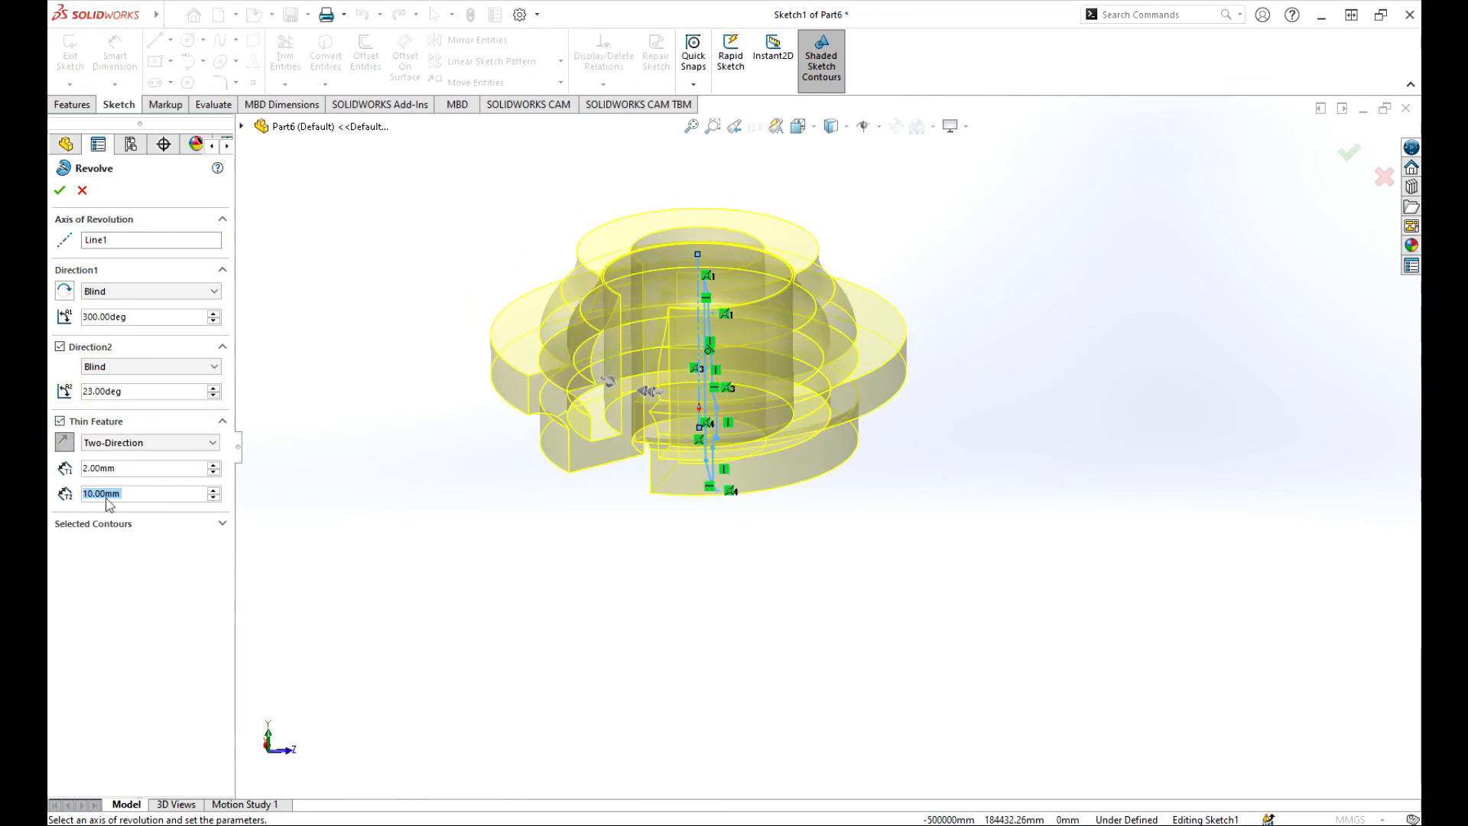
left_click(60, 189)
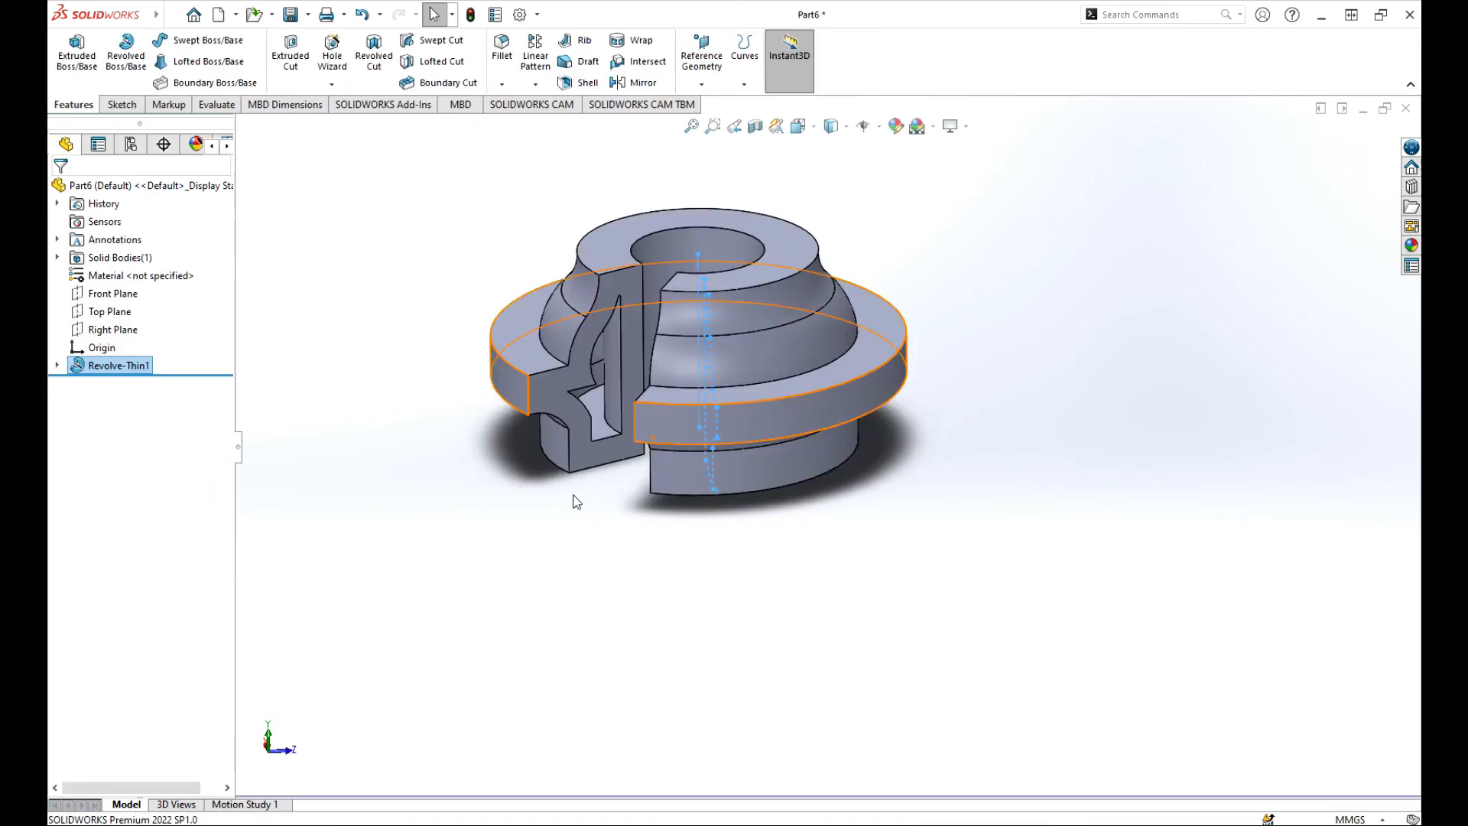
Inspect Revolve-Thin1 from several angles, then start a Revolved Cut feature.
middle_click_drag(573, 502, 569, 579)
scroll(765, 408, "up", 3)
scroll(769, 408, "down", 2)
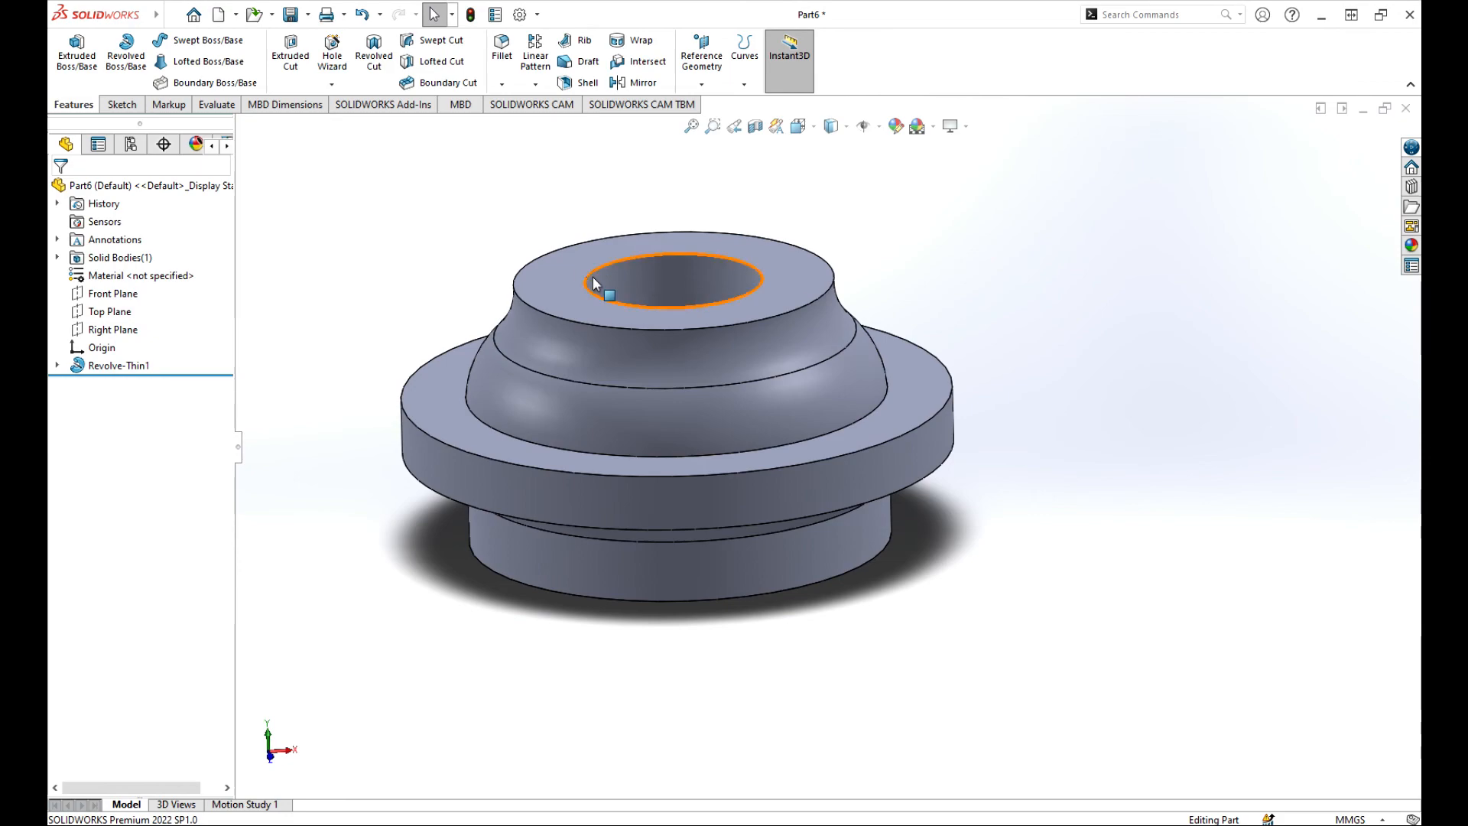
scroll(722, 453, "up", 2)
scroll(1108, 531, "down", 5)
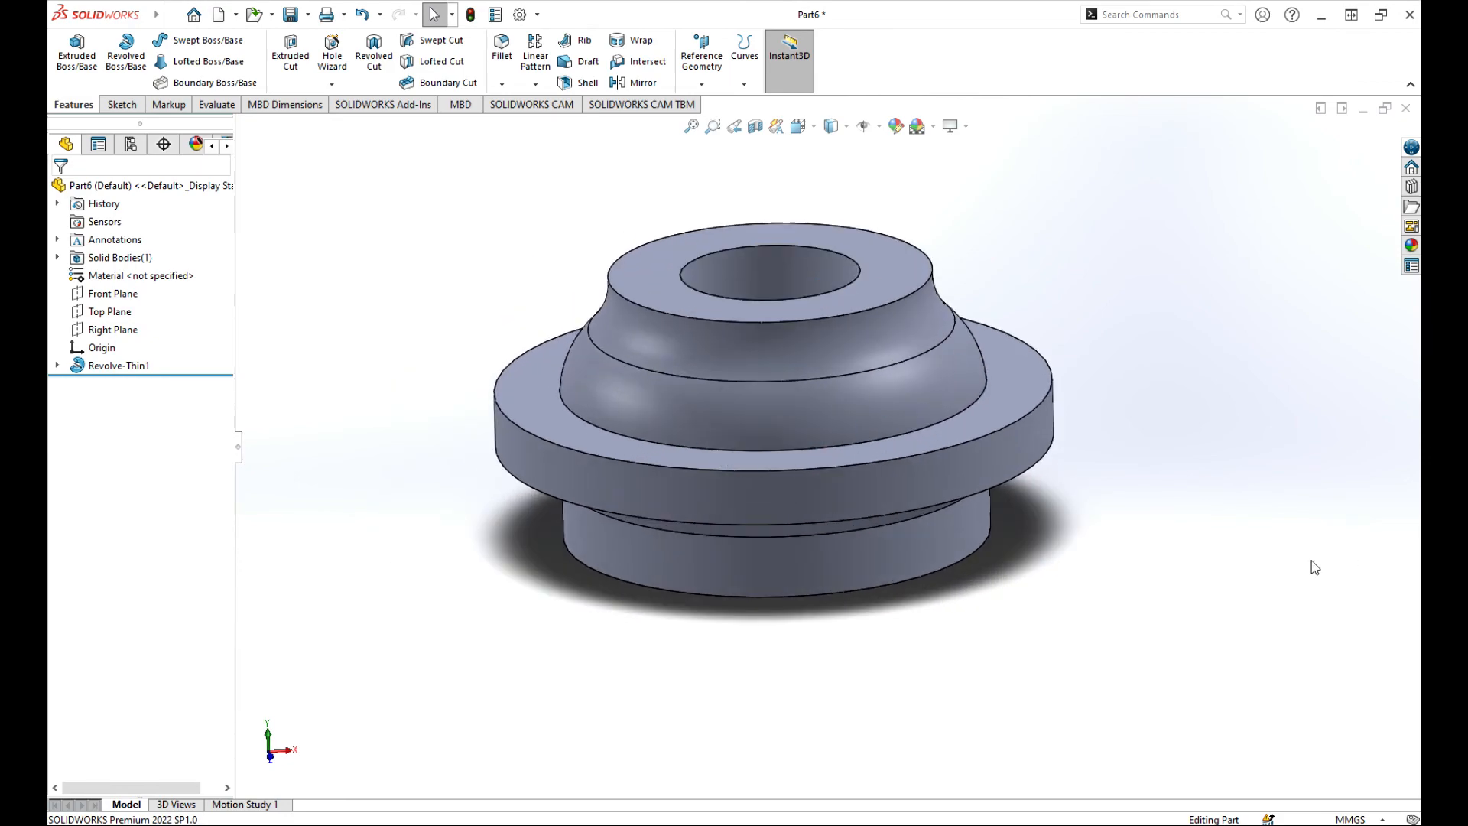
scroll(891, 500, "up", 3)
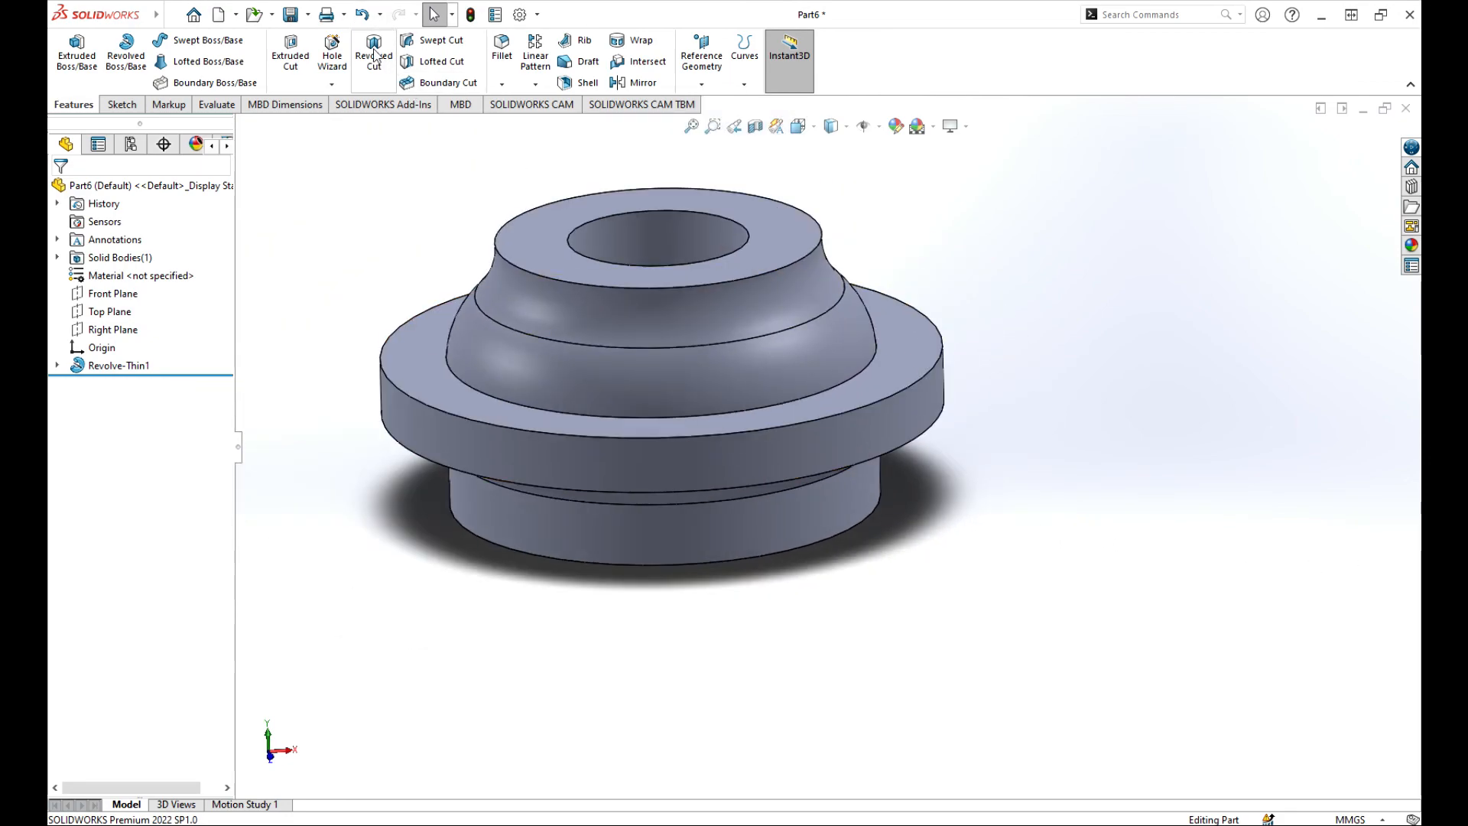
left_click(374, 55)
Sketch on the Front Plane a vertical centerline from the origin to just above the part.
left_click(306, 235)
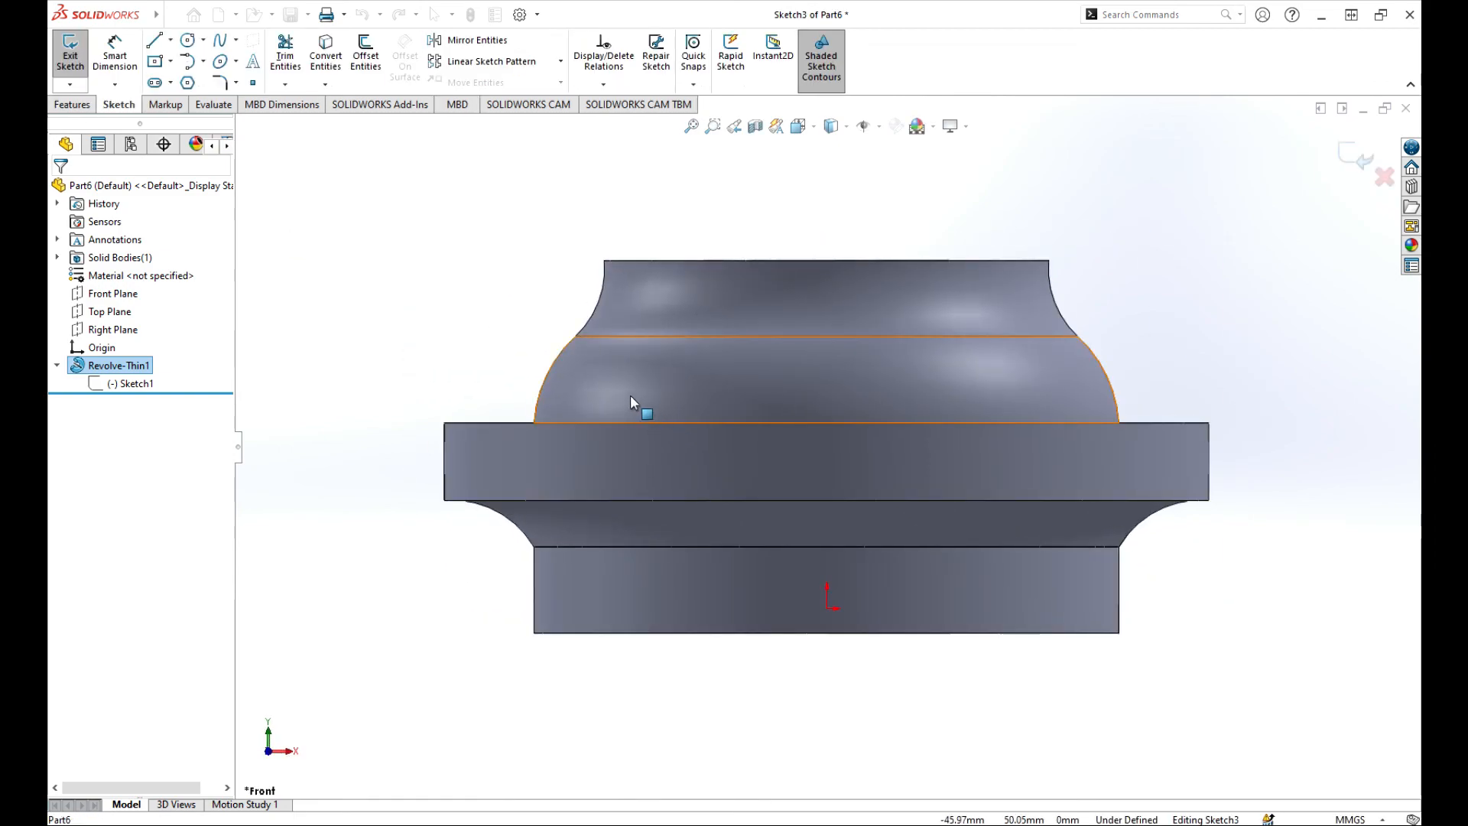
scroll(600, 373, "up", 4)
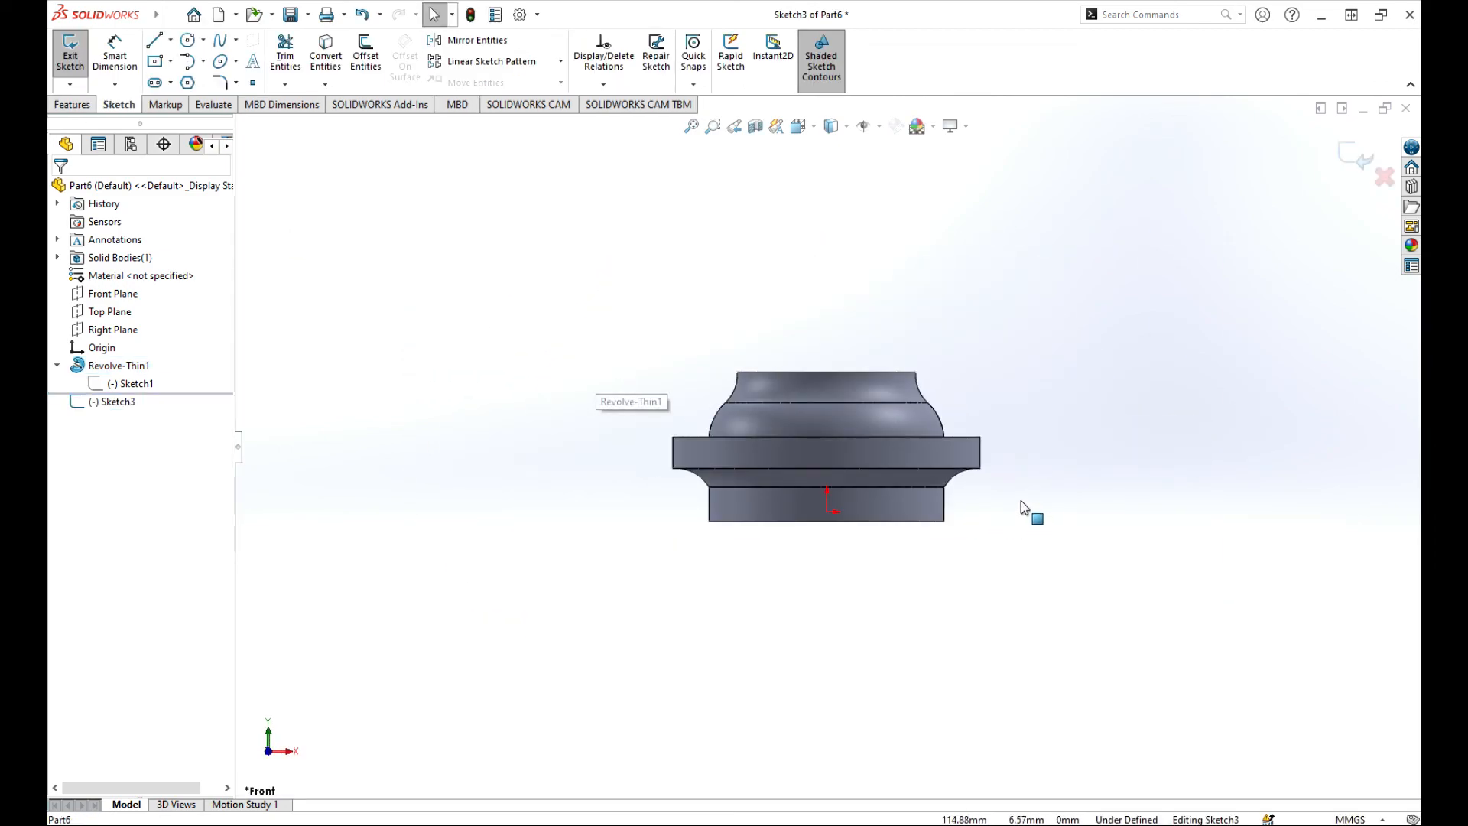
scroll(1022, 497, "down", 2)
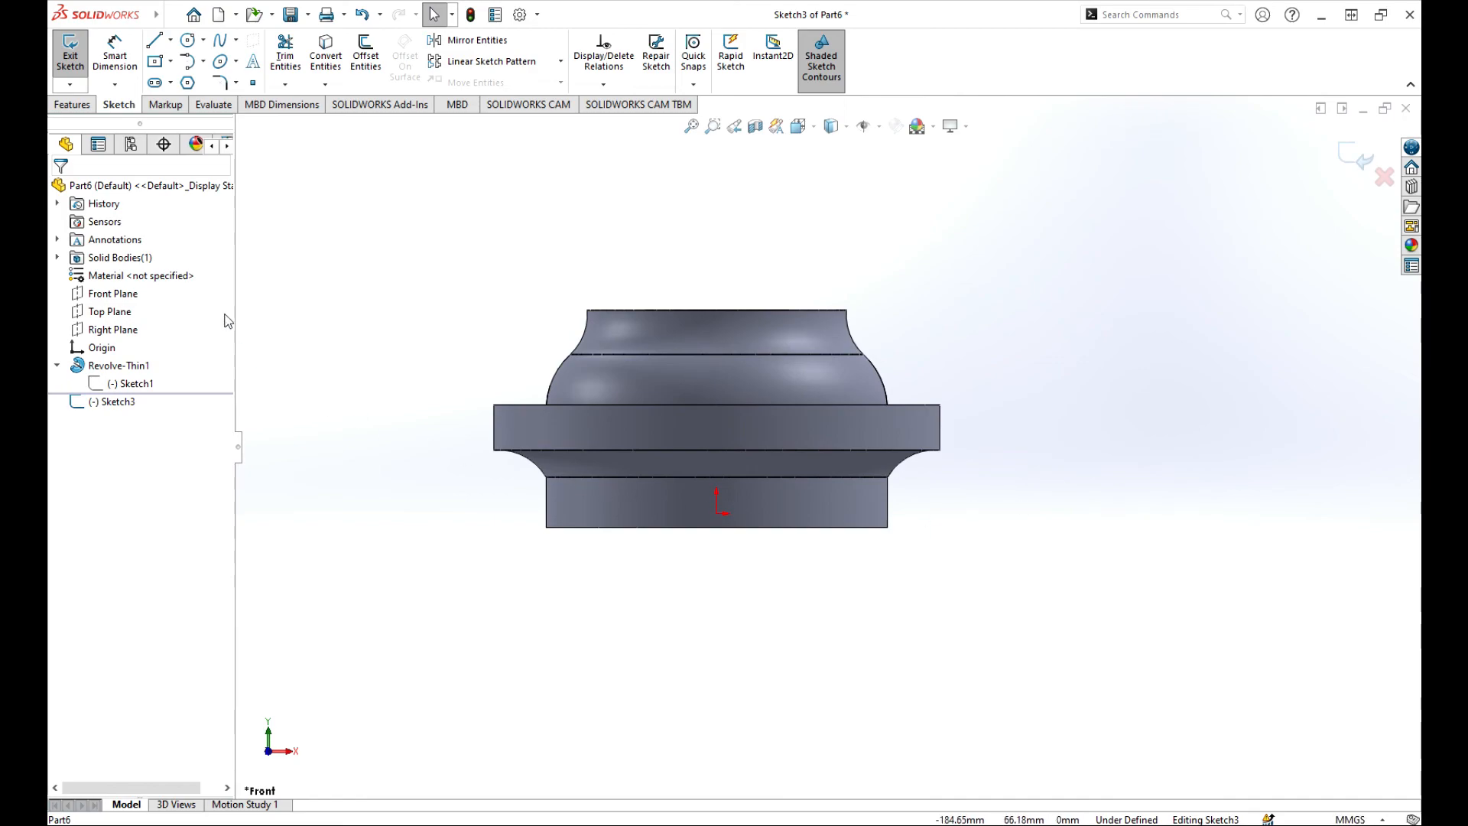
left_click(171, 42)
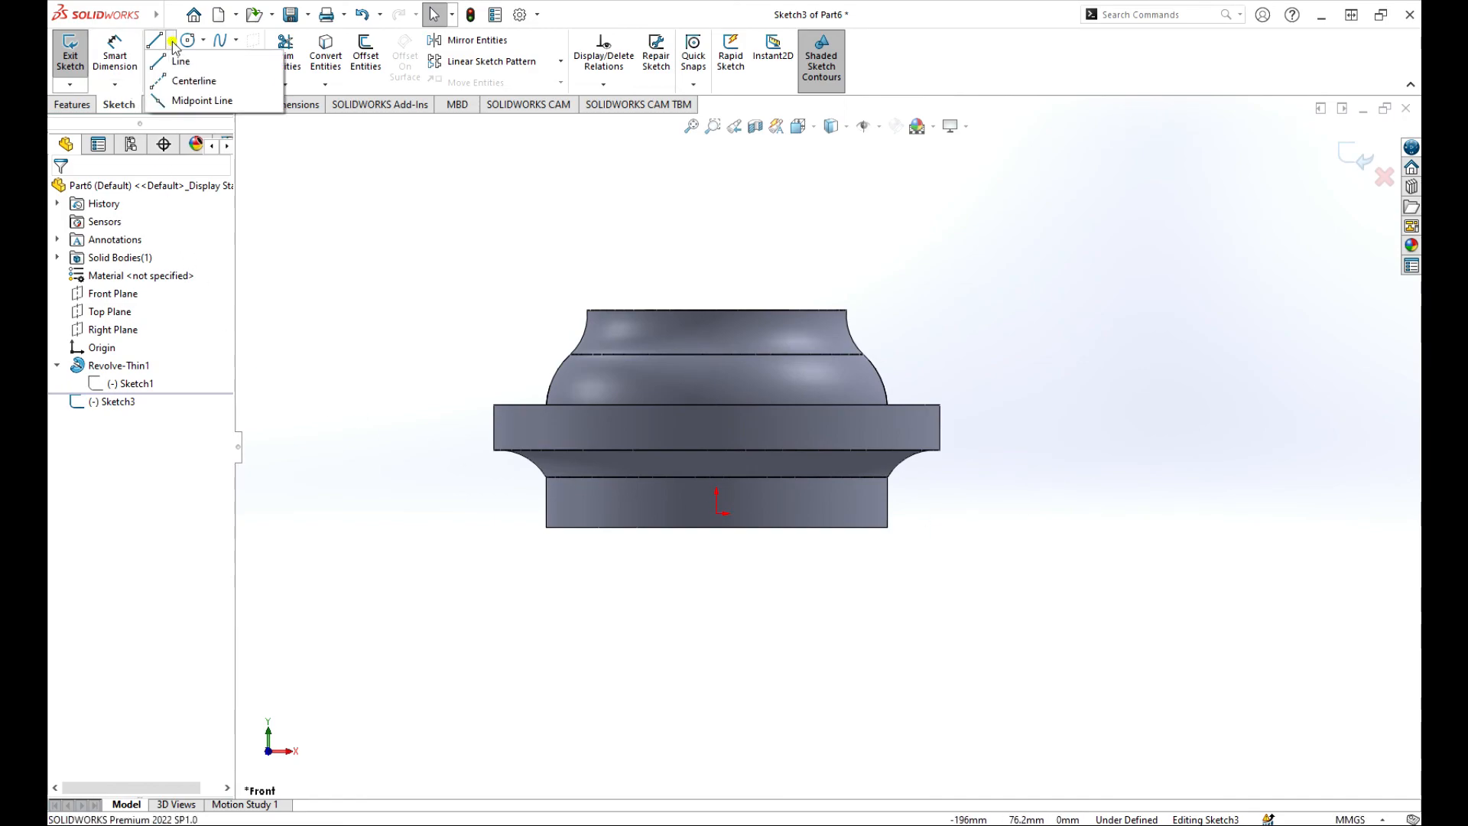
left_click(191, 80)
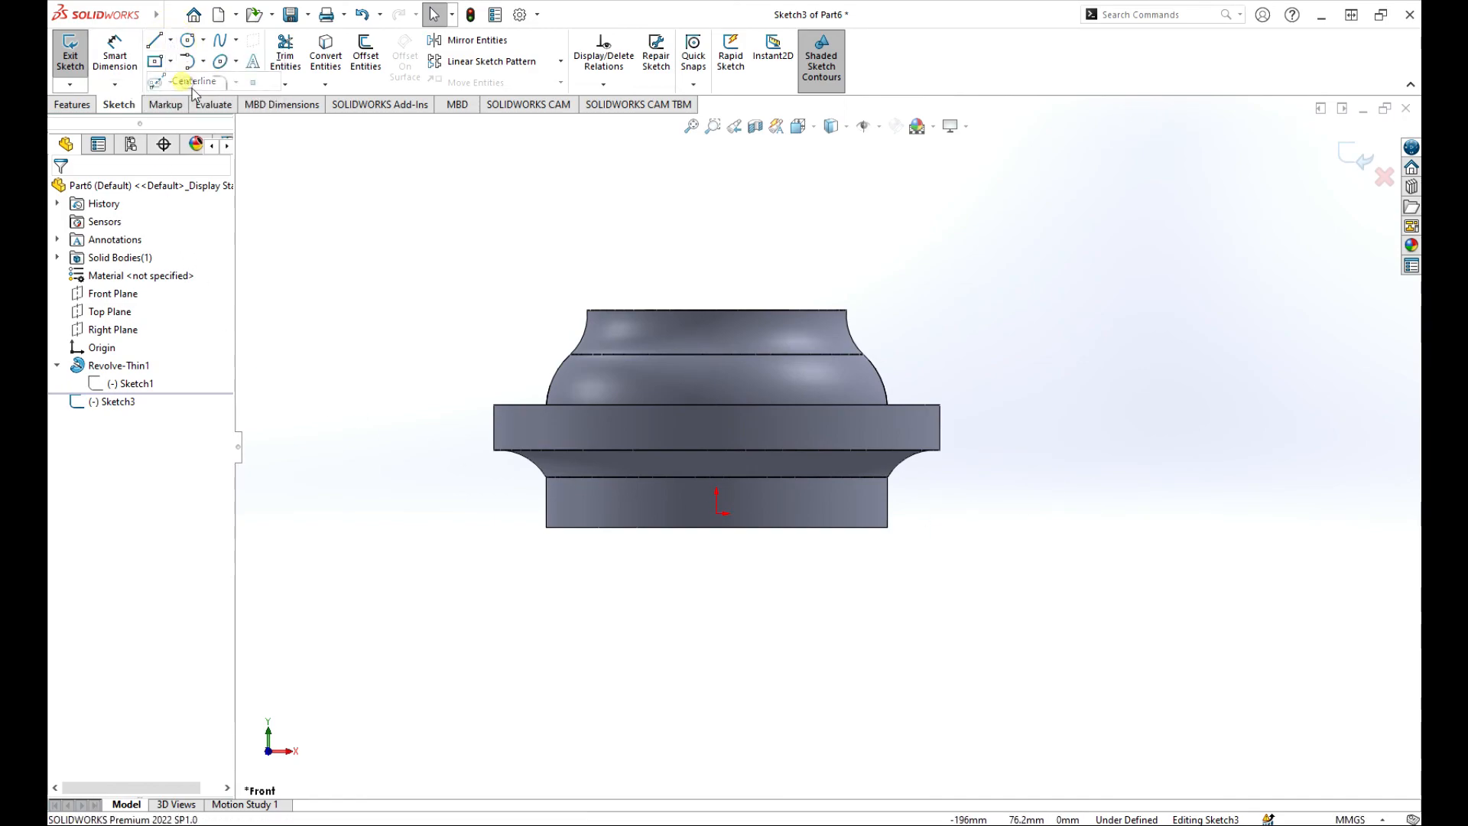
left_click(717, 514)
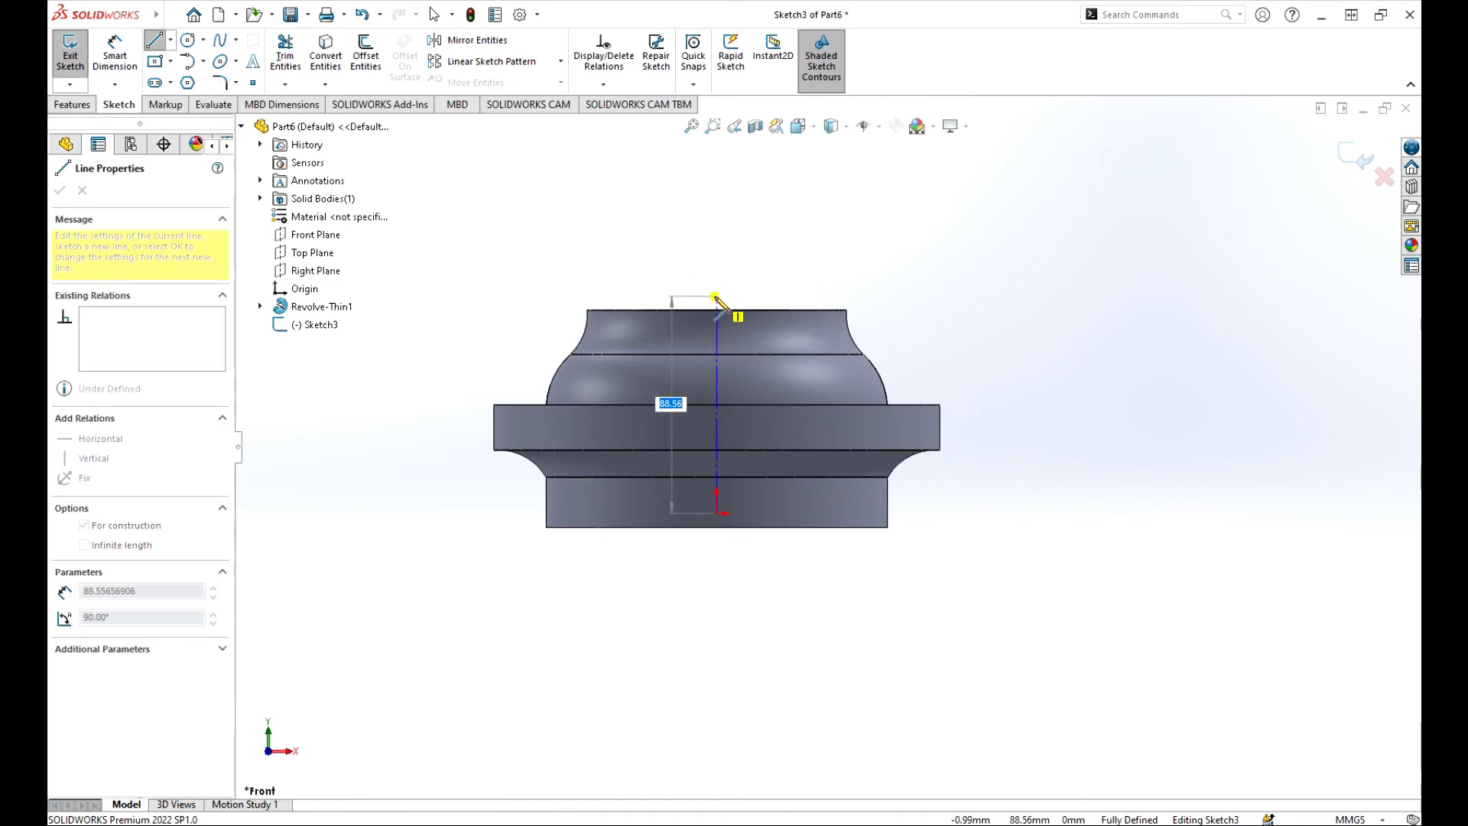
left_click(716, 296)
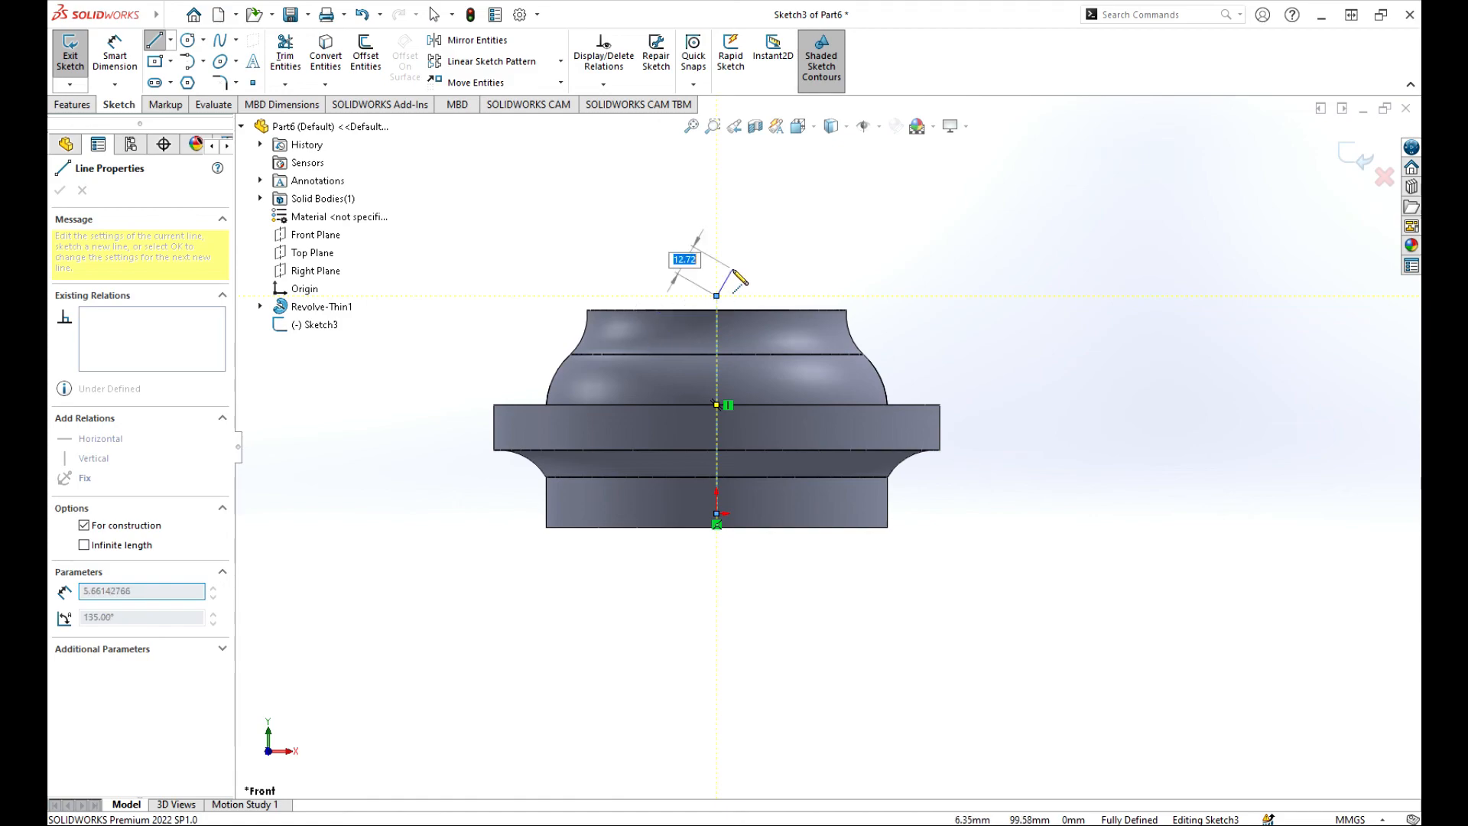
right_click(732, 272)
left_click(781, 305)
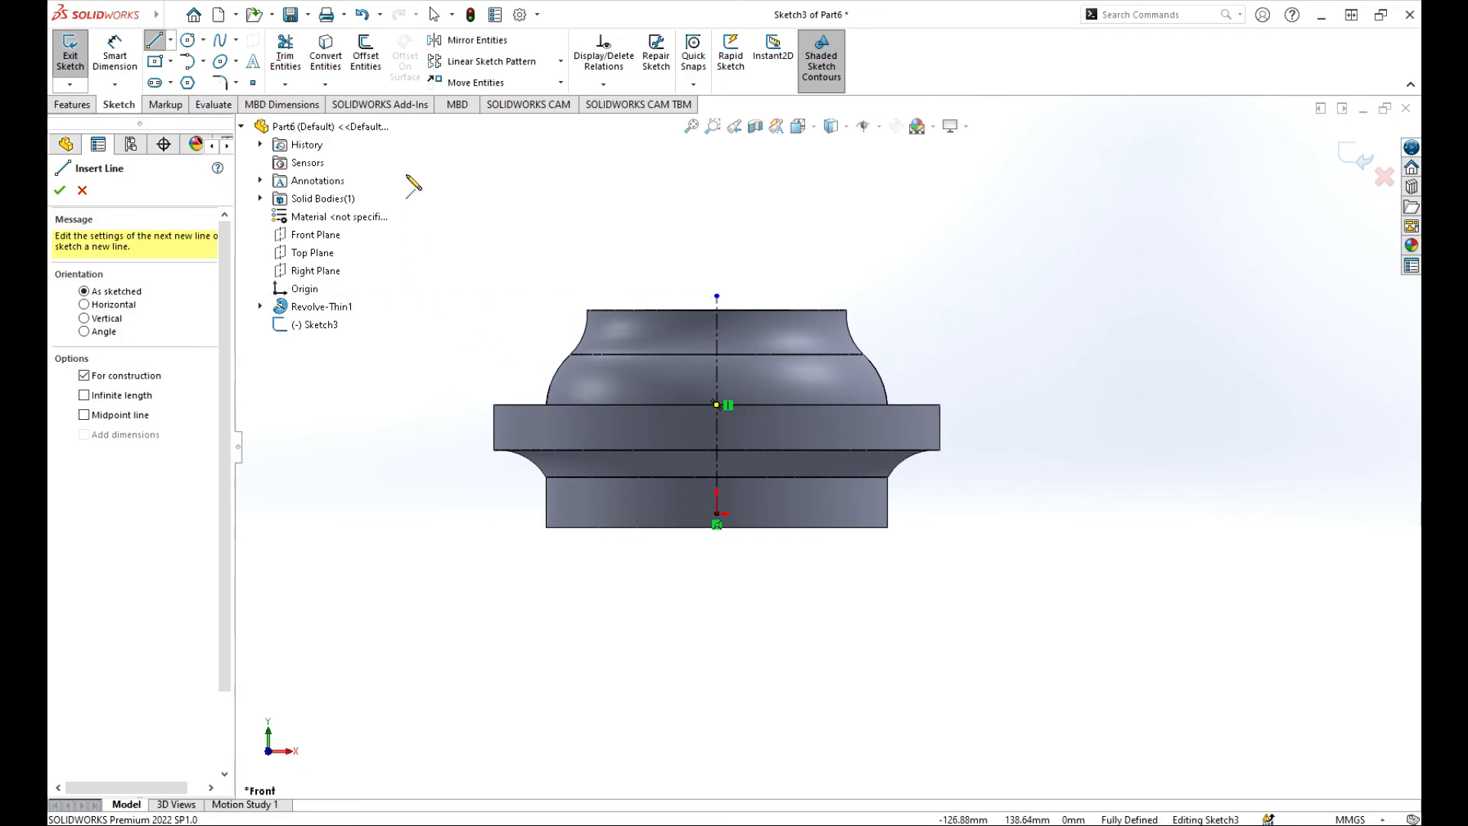
Draw a circle centred on the part's left flange edge and exit the sketch.
left_click(189, 44)
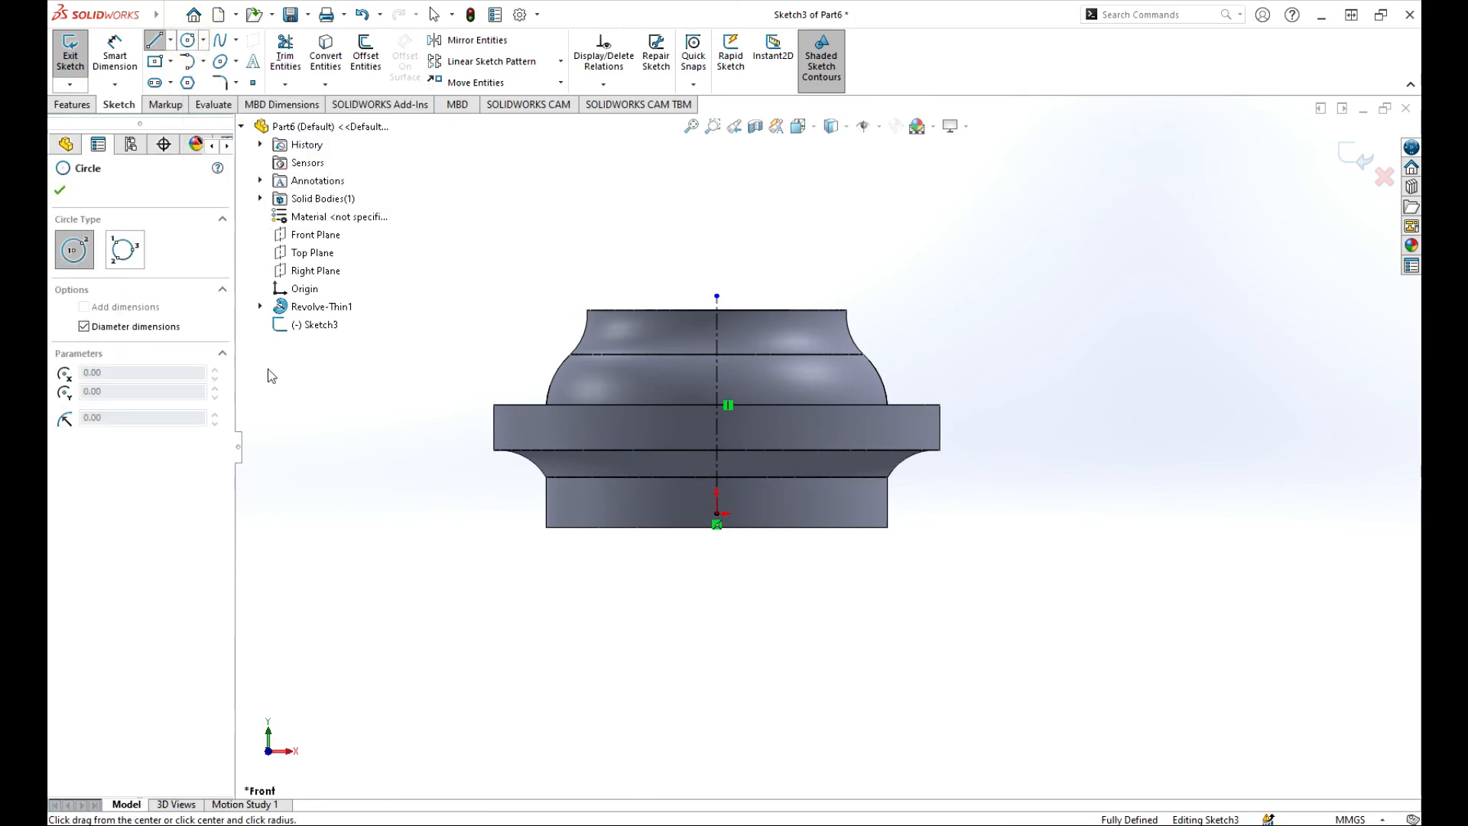
left_click(493, 427)
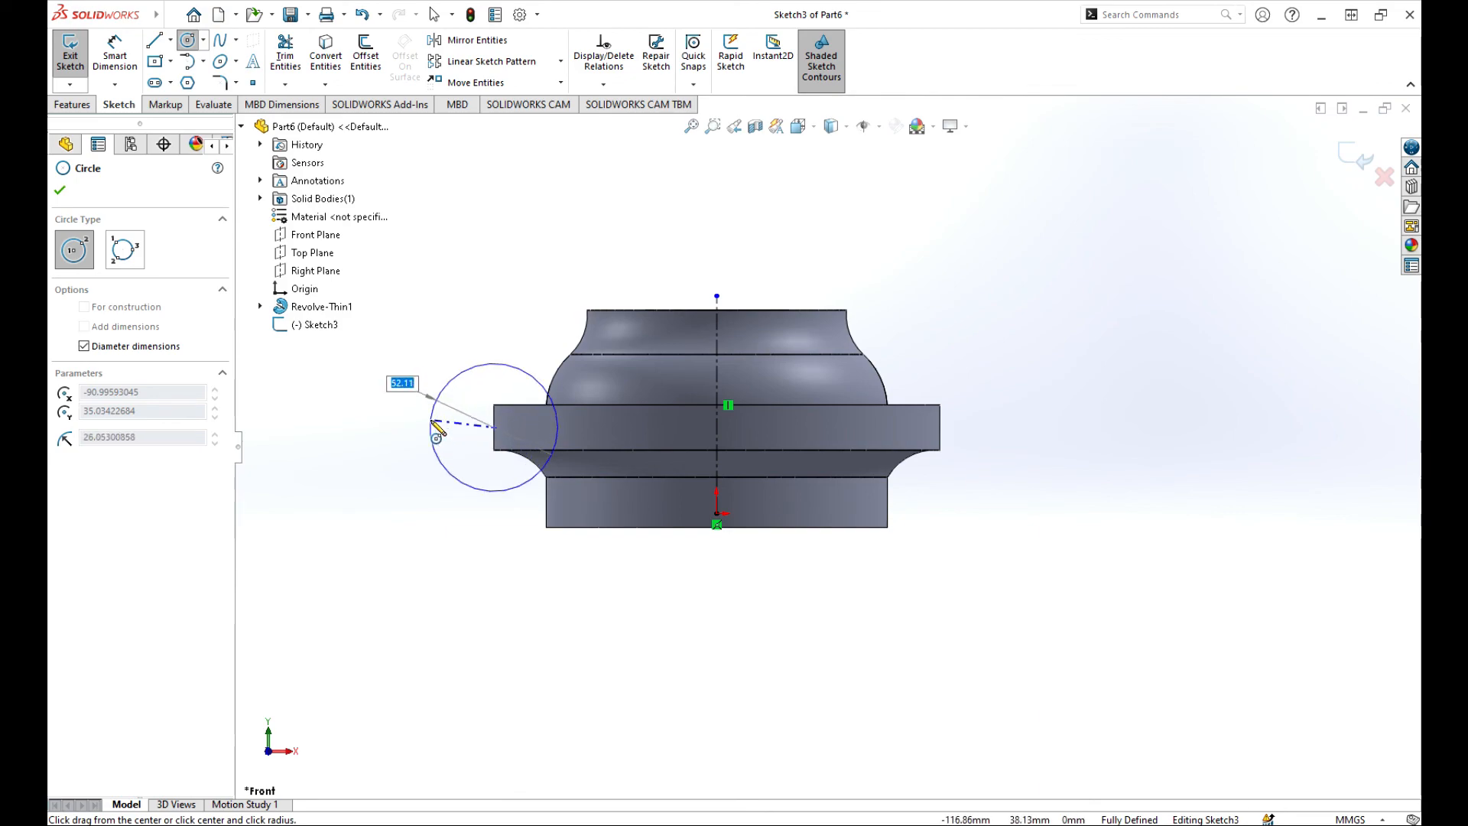
left_click(431, 422)
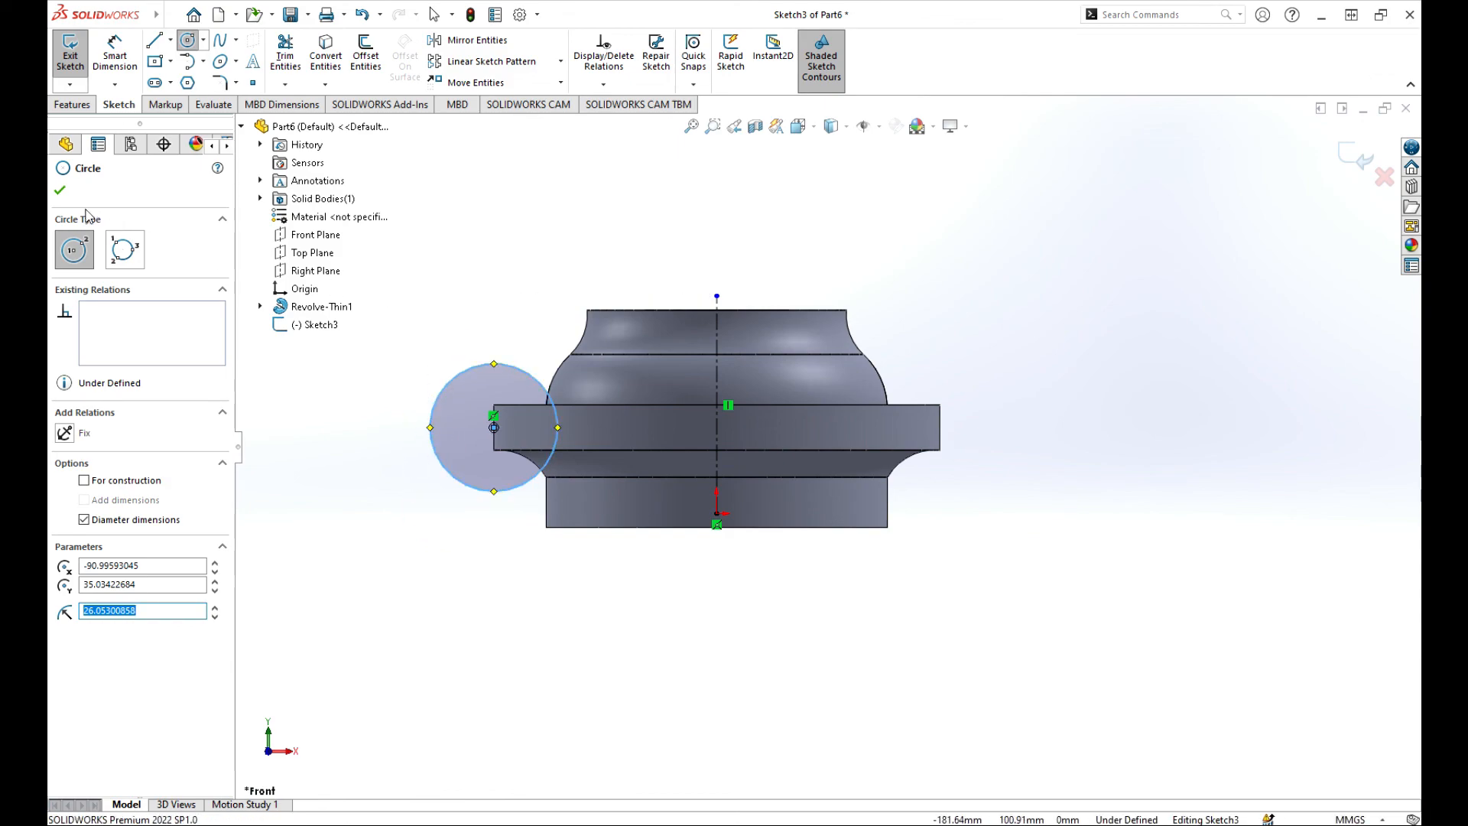
left_click(61, 194)
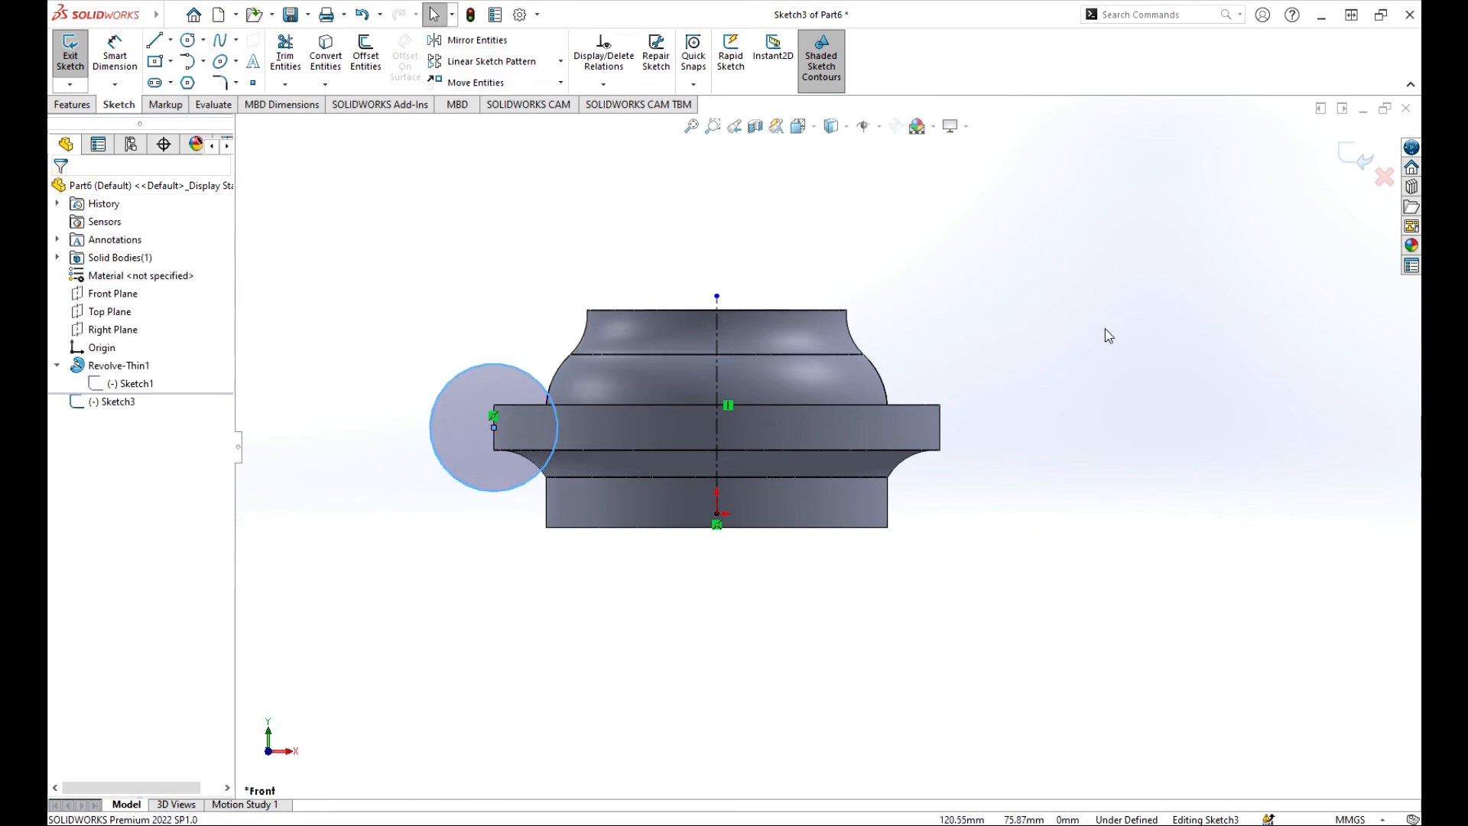
left_click(1365, 169)
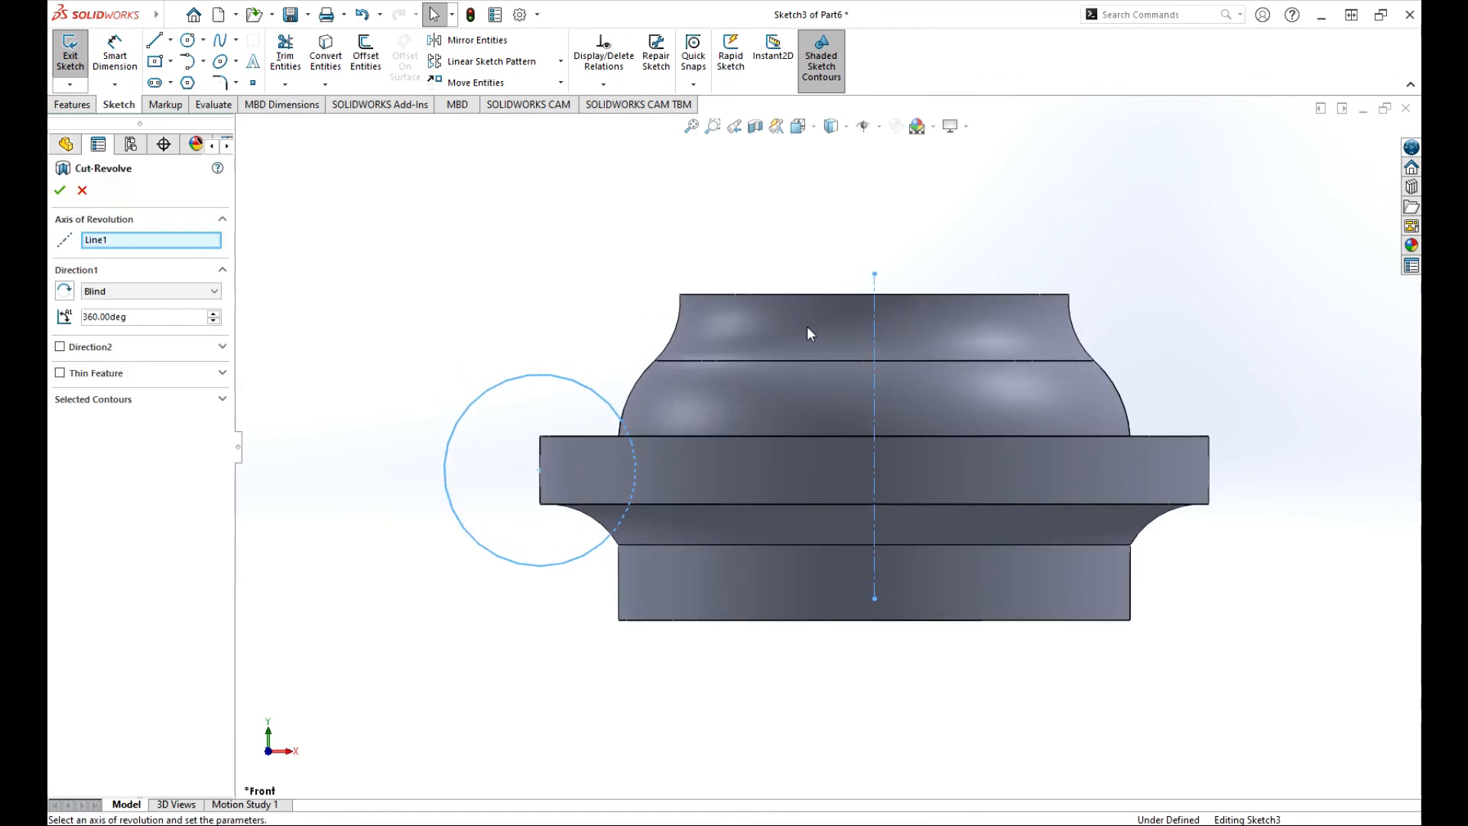
Apply the Cut-Revolve of the circle about Line1, Blind 360°, creating Cut-Revolve2.
scroll(634, 335, "up", 4)
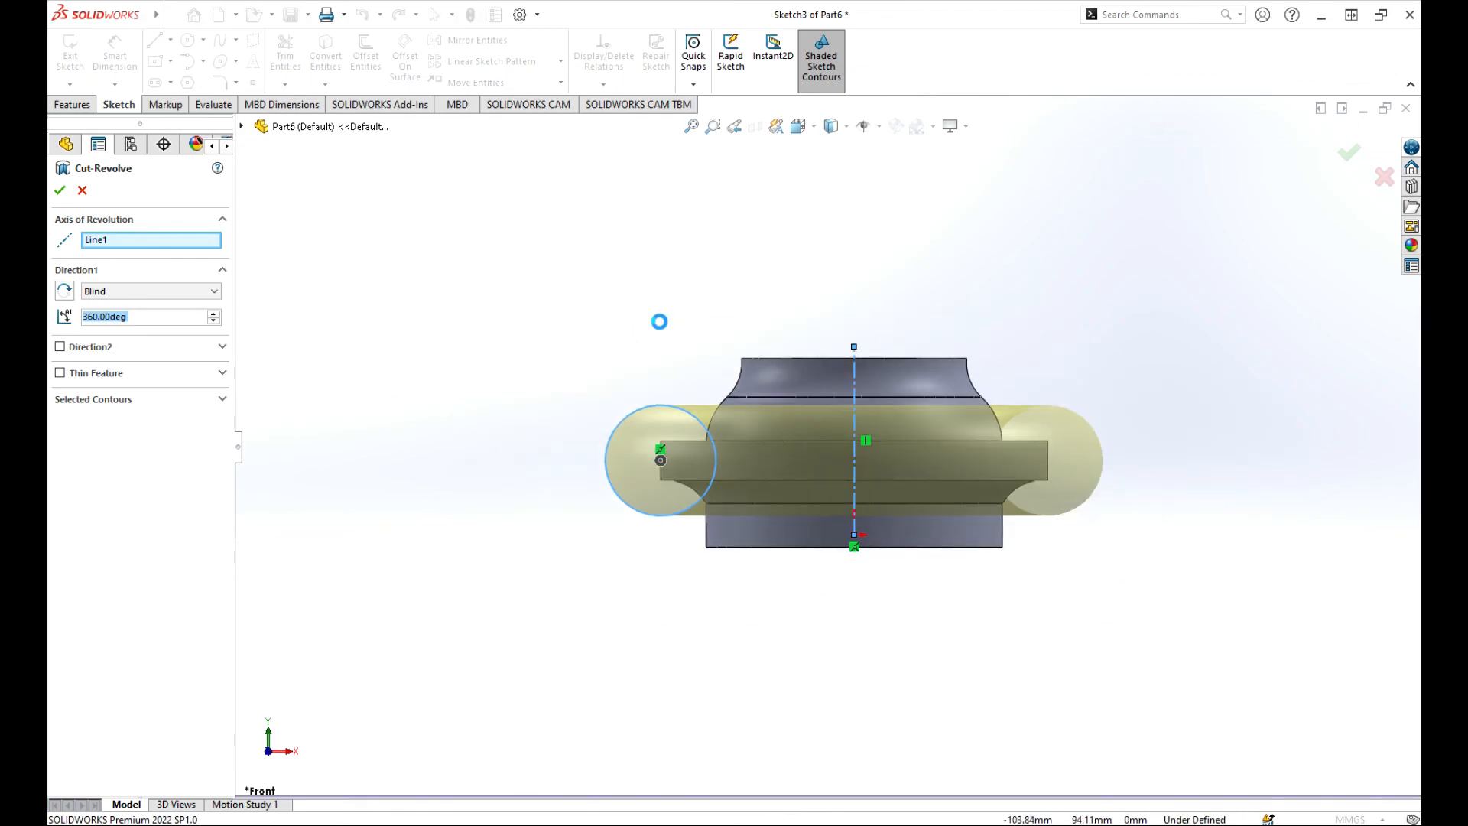
middle_click_drag(663, 318, 742, 364)
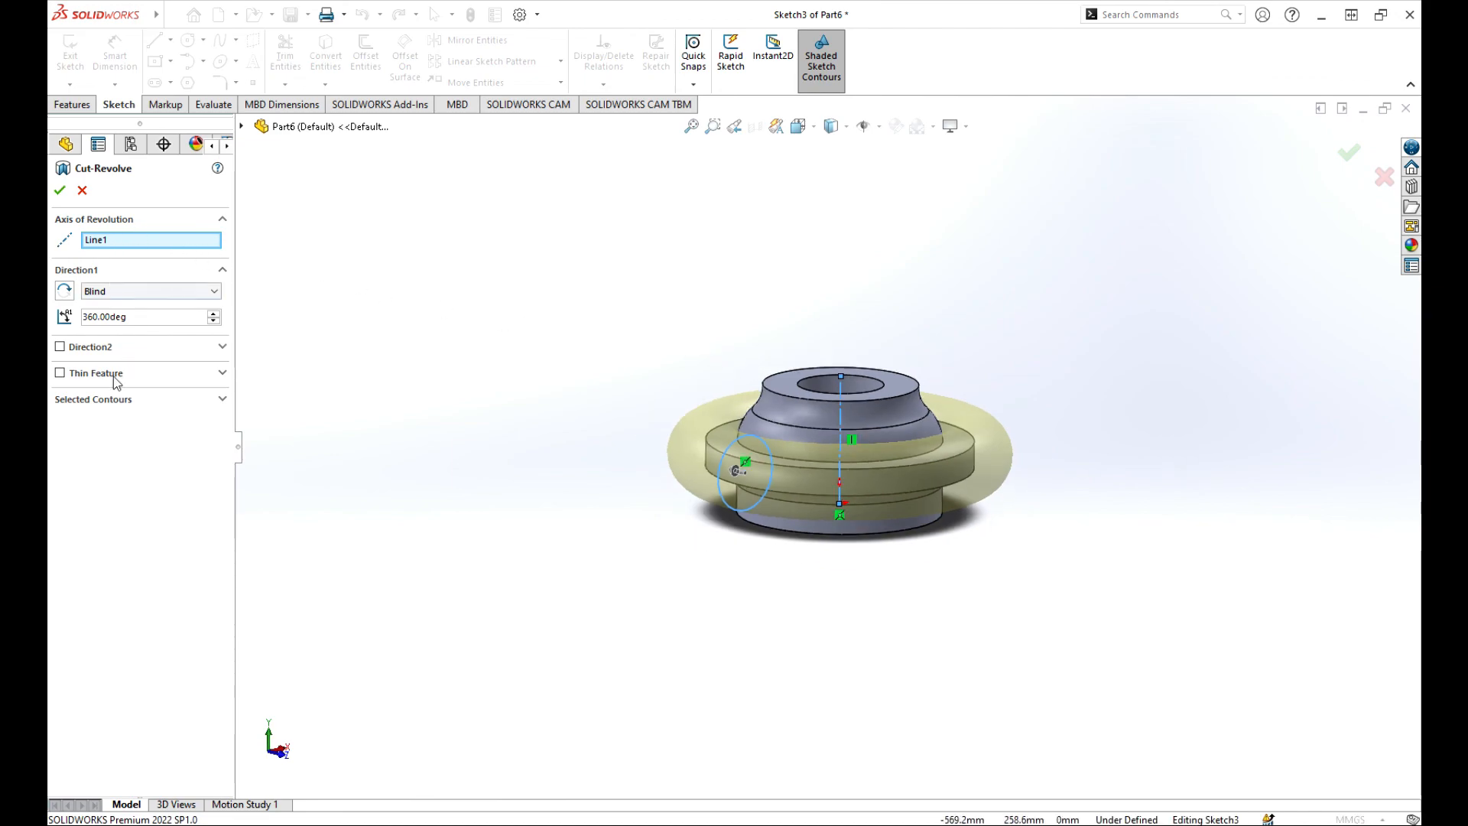
left_click(60, 191)
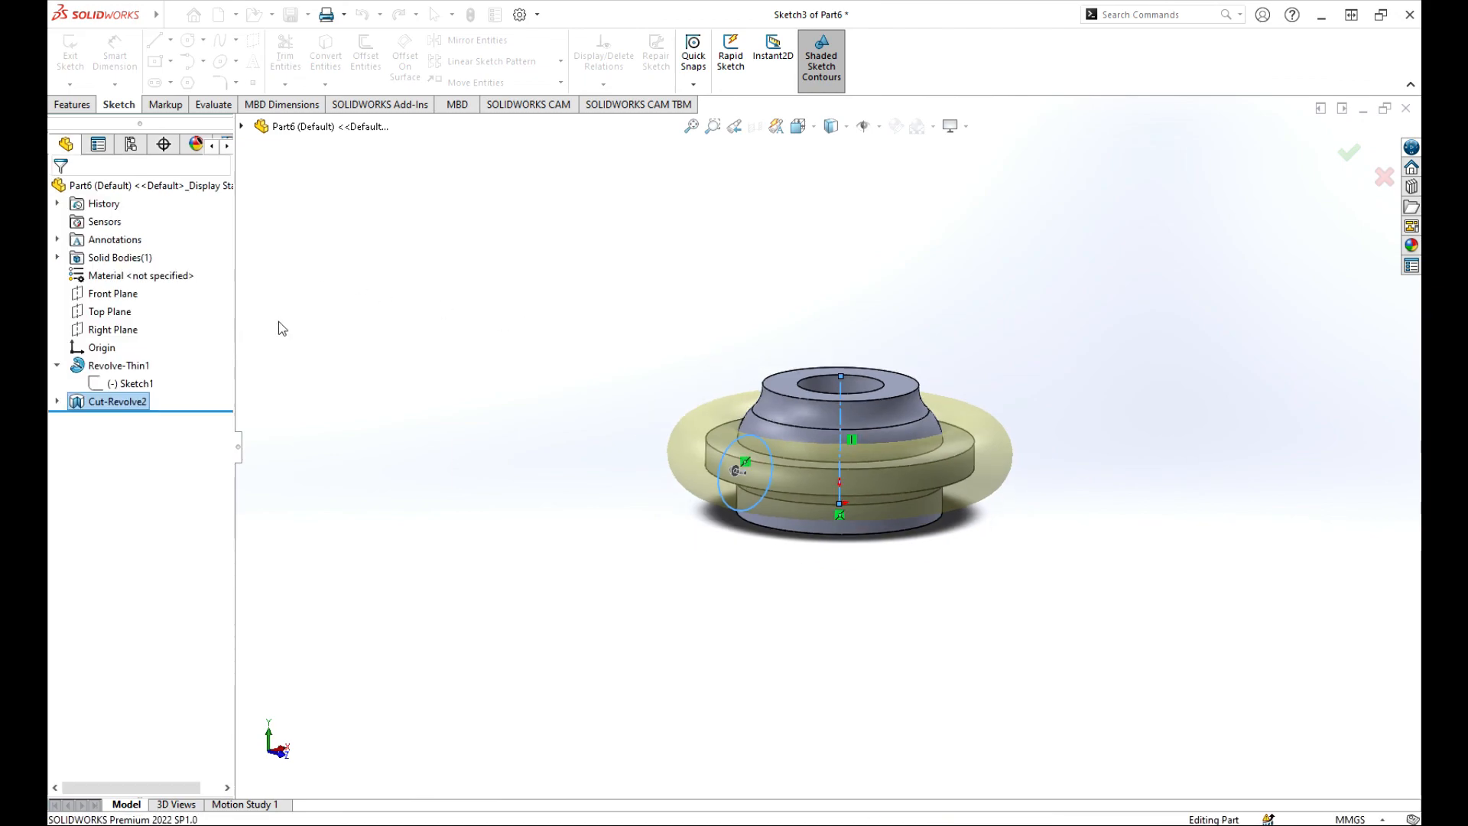
middle_click_drag(1101, 529, 1041, 457)
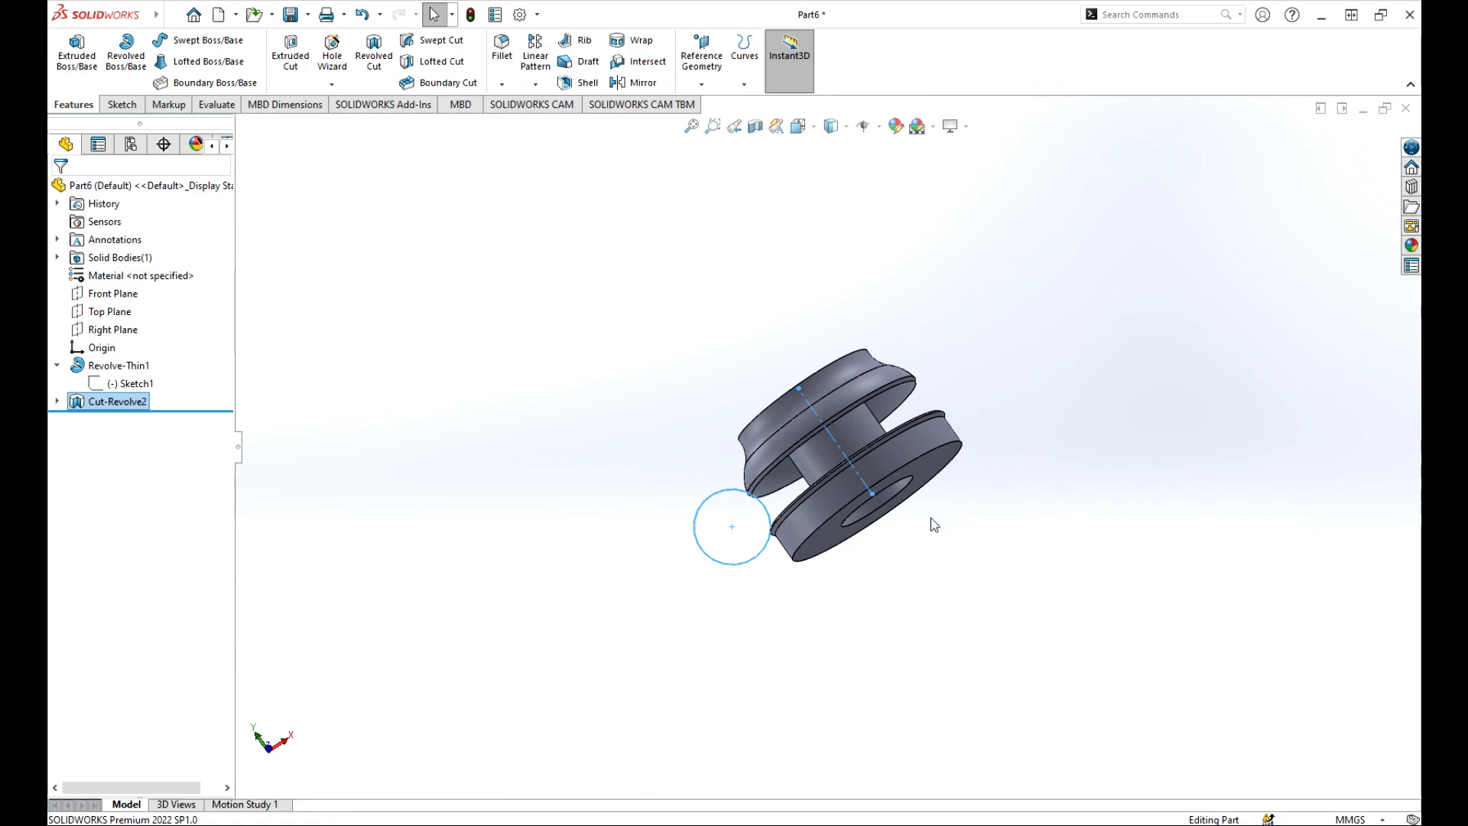
scroll(937, 516, "down", 4)
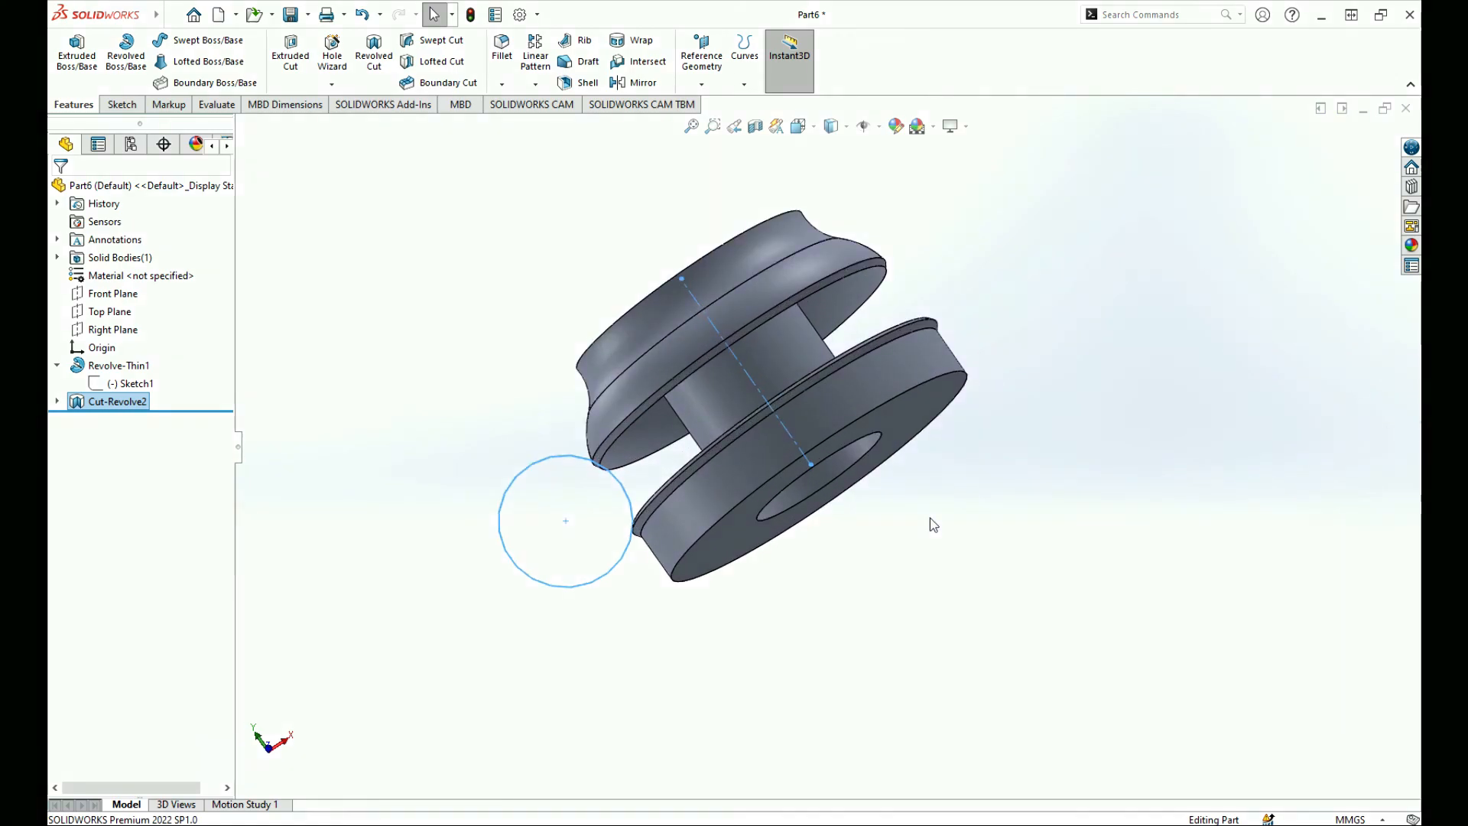
scroll(871, 511, "up", 3)
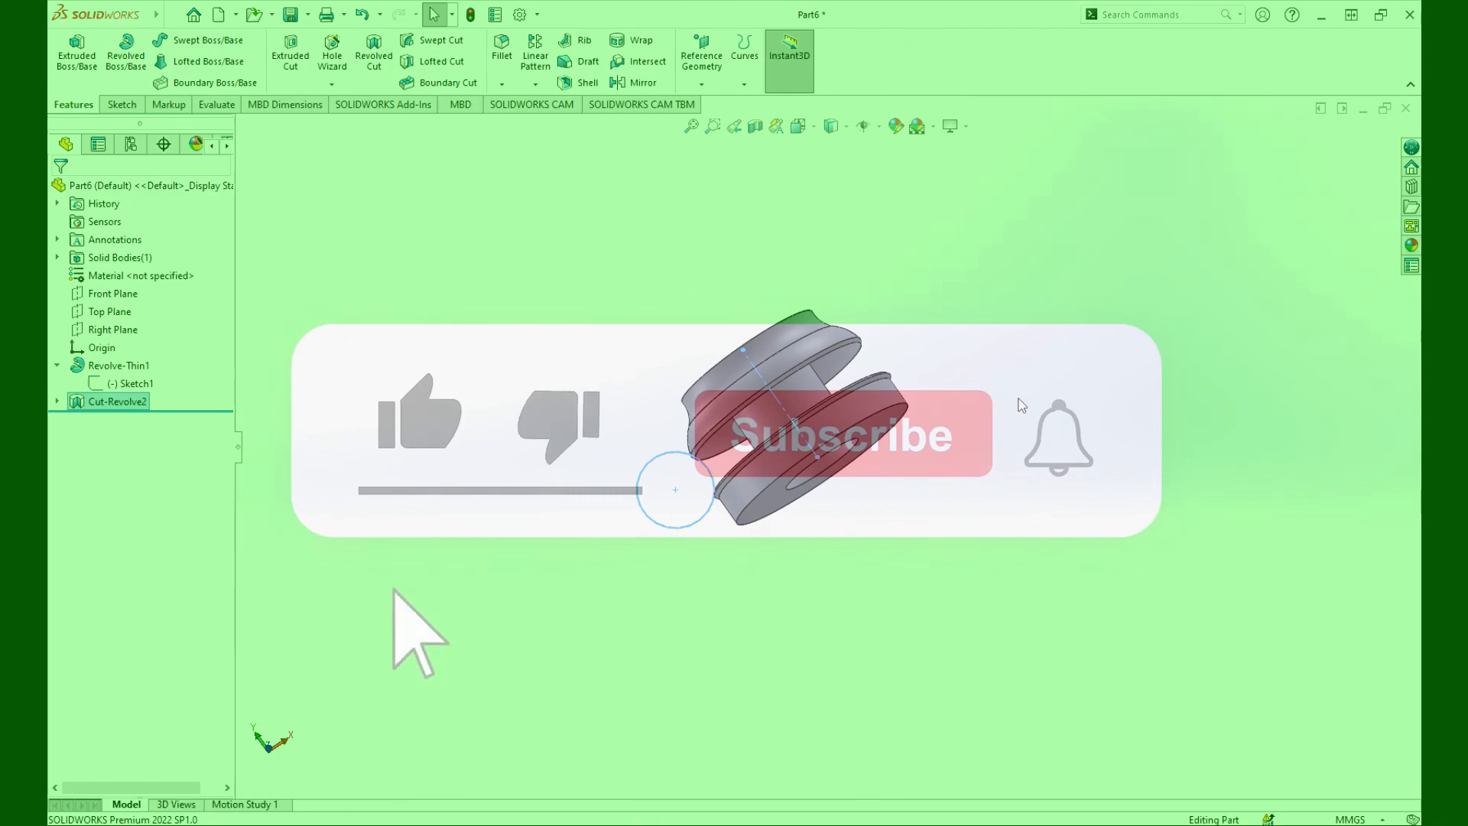
left_click(1020, 398)
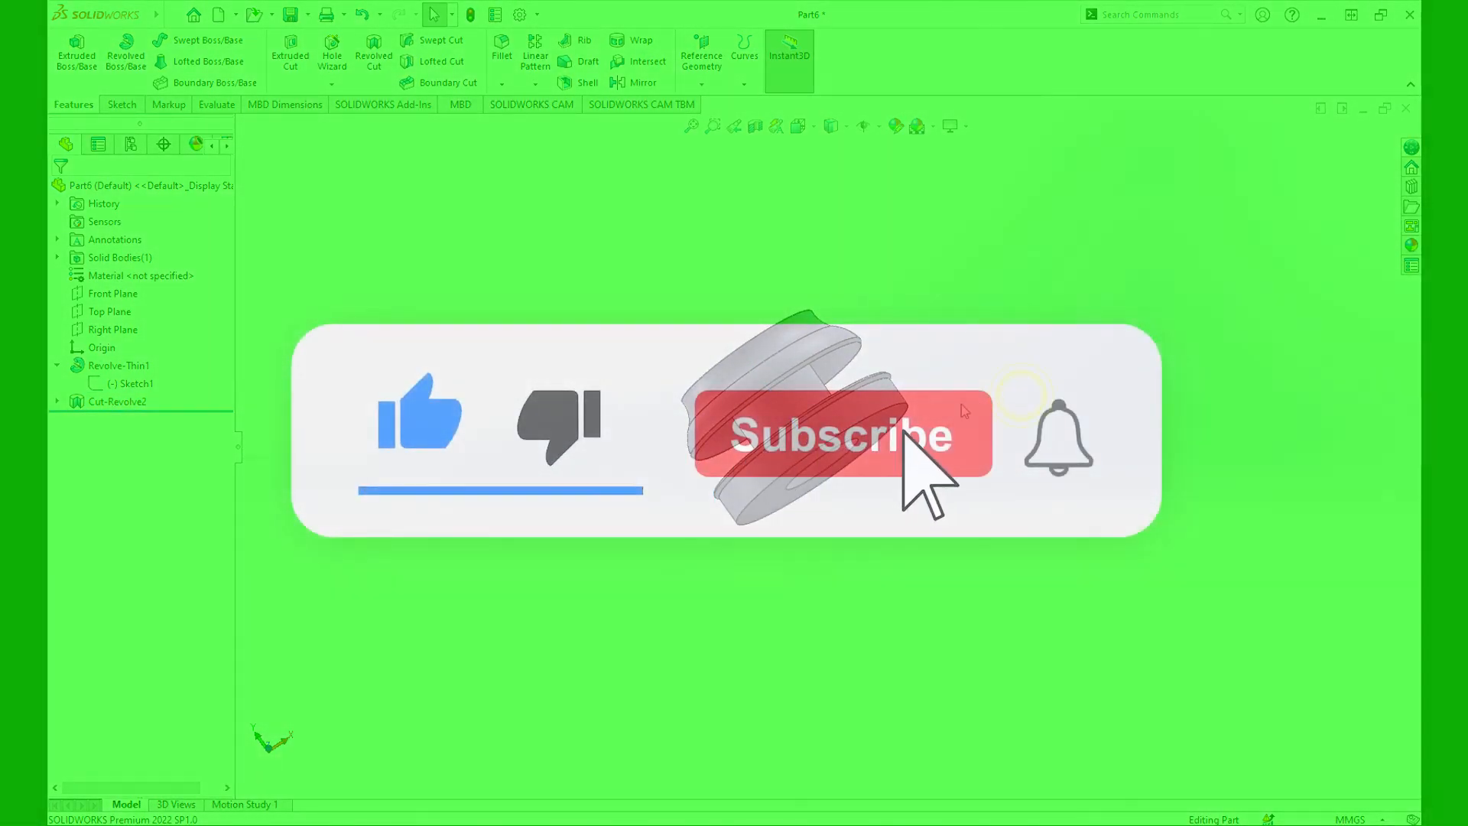